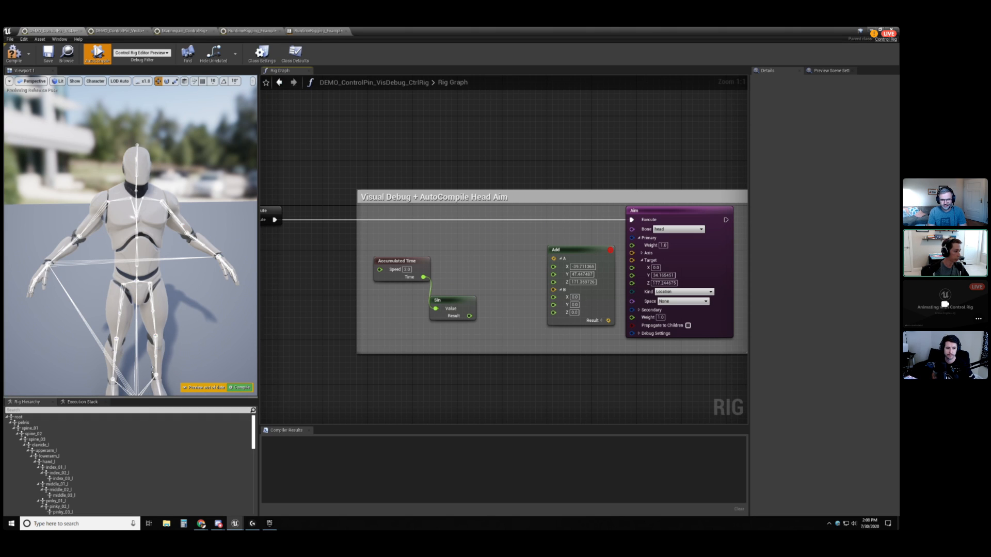
Enlarge the Rig Hierarchy area, then collapse and re-expand the root bone's tree.
drag(66, 398, 66, 321)
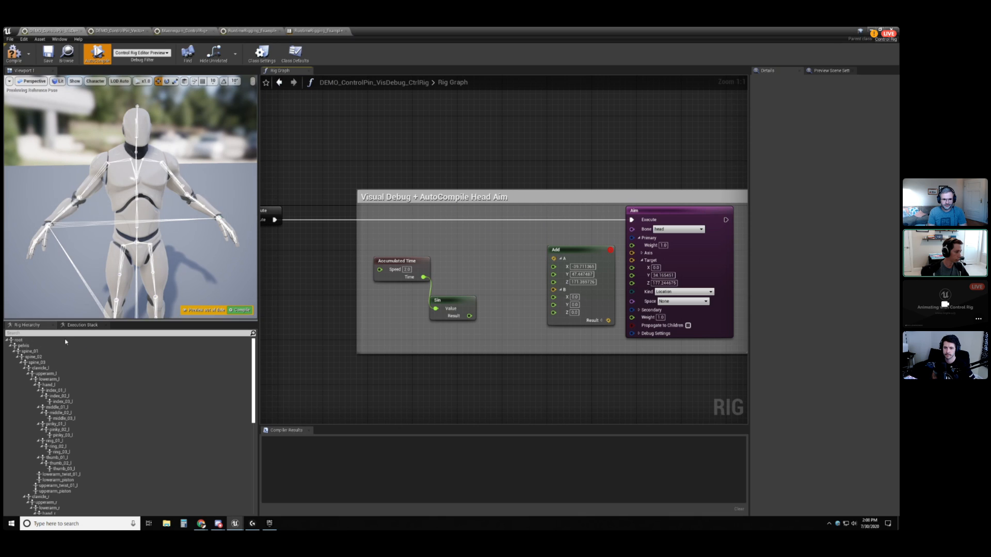
click(7, 340)
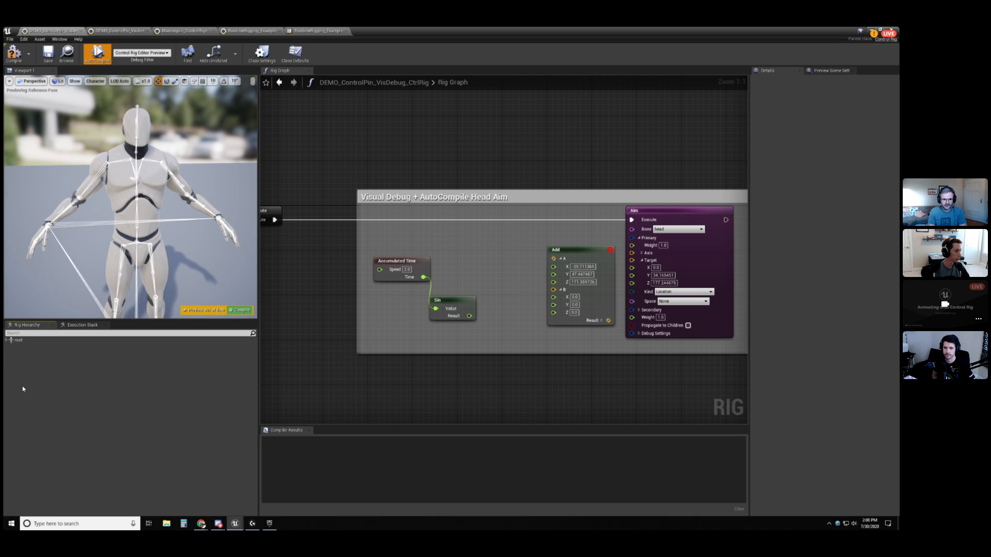
click(7, 340)
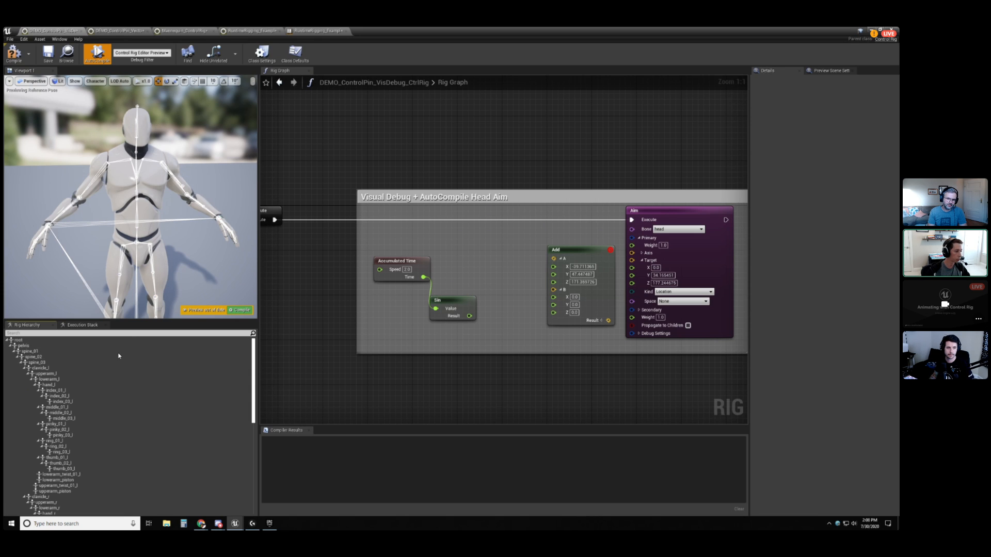
Examine the rig graph from the Begin Execute node through to the Aim node that drives the head bone.
right_drag(441, 147, 470, 152)
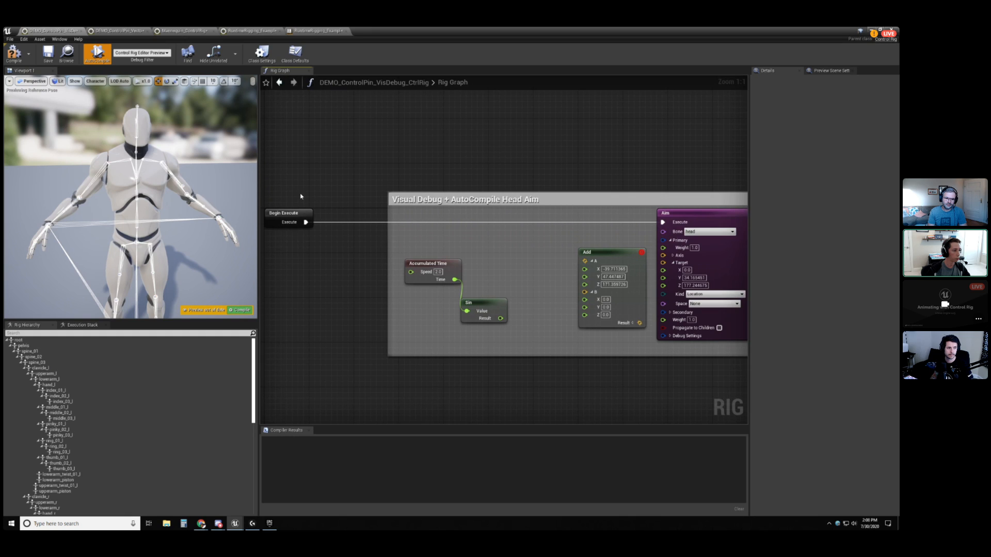
click(298, 214)
click(301, 270)
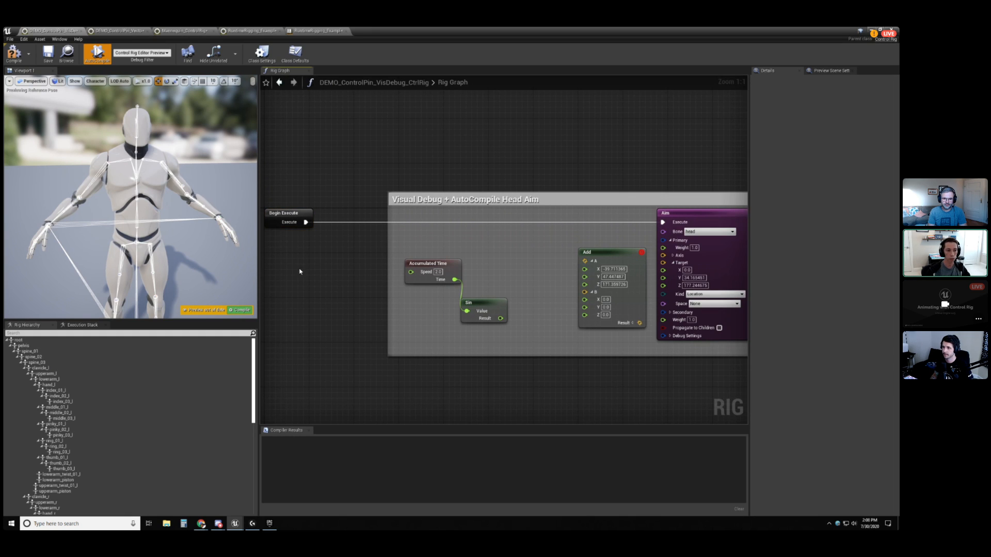
right_drag(384, 207, 377, 204)
right_drag(653, 160, 608, 156)
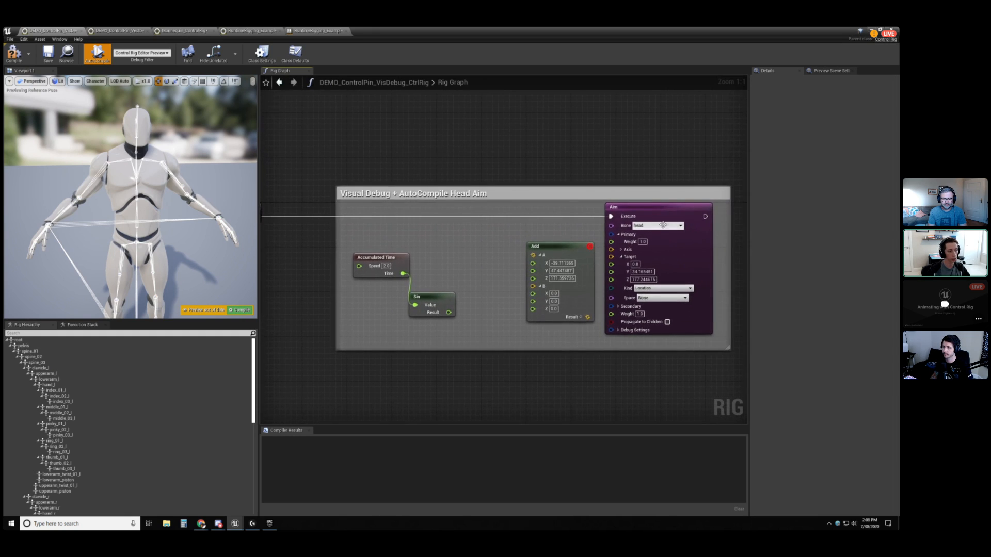
click(671, 211)
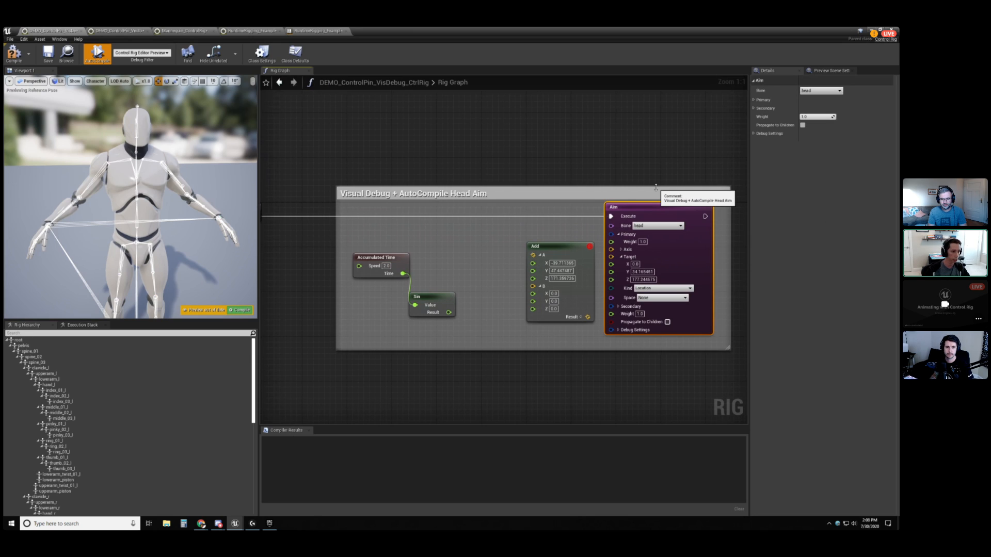
click(630, 175)
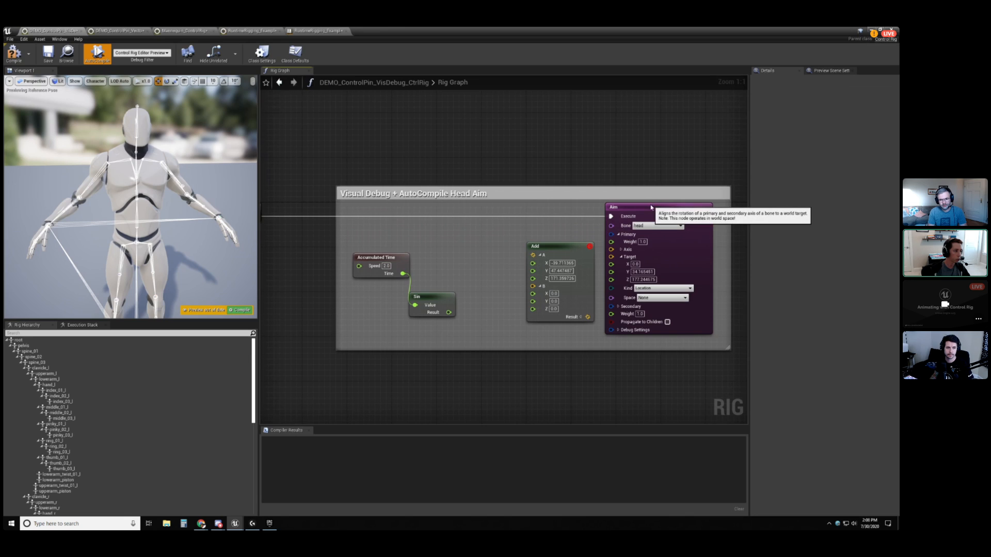
click(625, 240)
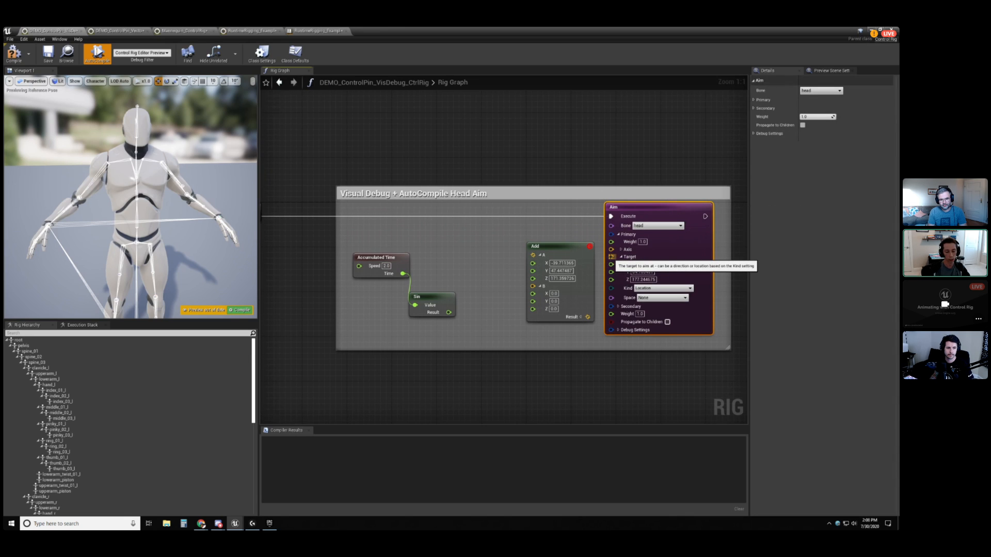
Turn on pin control for the Aim node's Target and increase the Target's Y value.
right_click(612, 258)
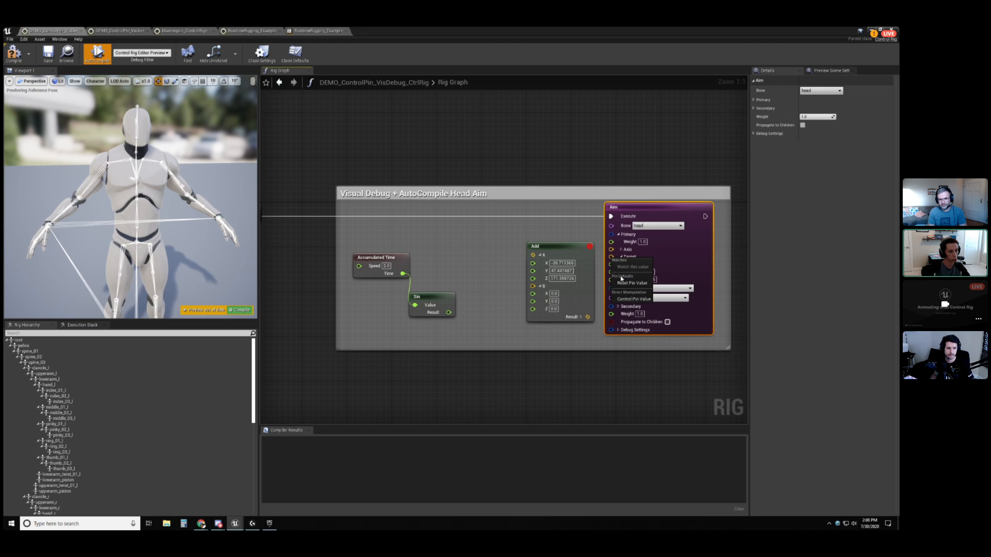
click(634, 299)
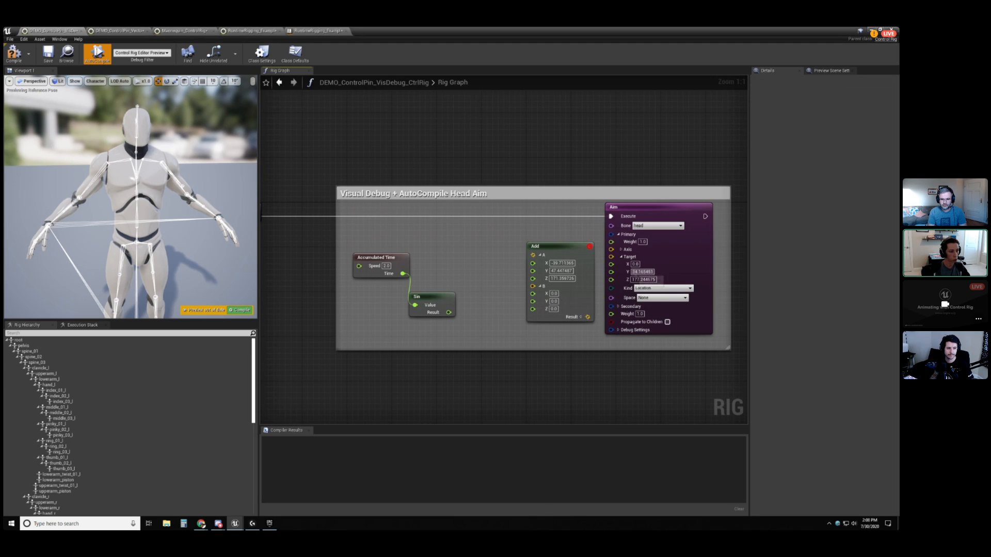
text(0)
key(Return)
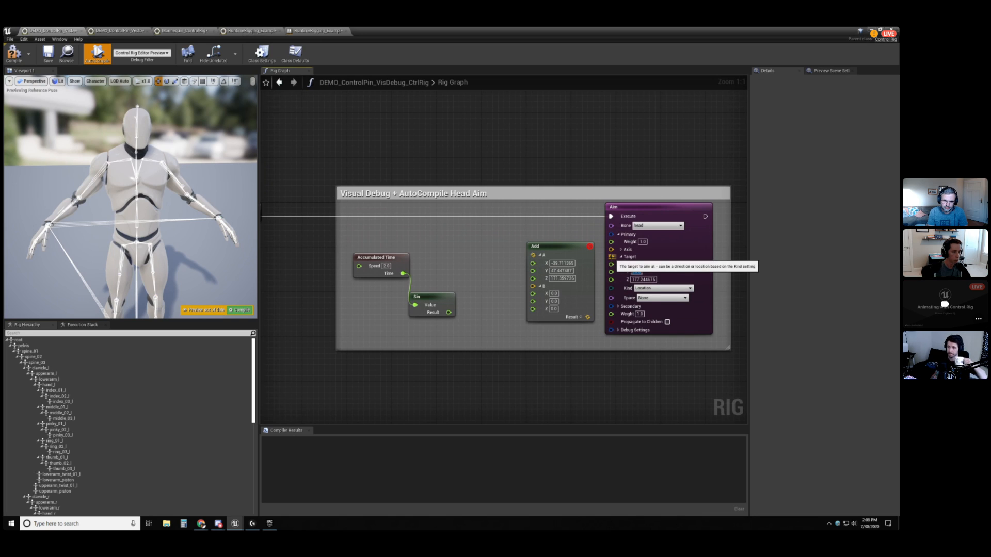
Control the Aim node's Target pin in the viewport and move its gizmo to about X 11.9, Z 175.3.
right_click(611, 256)
click(632, 300)
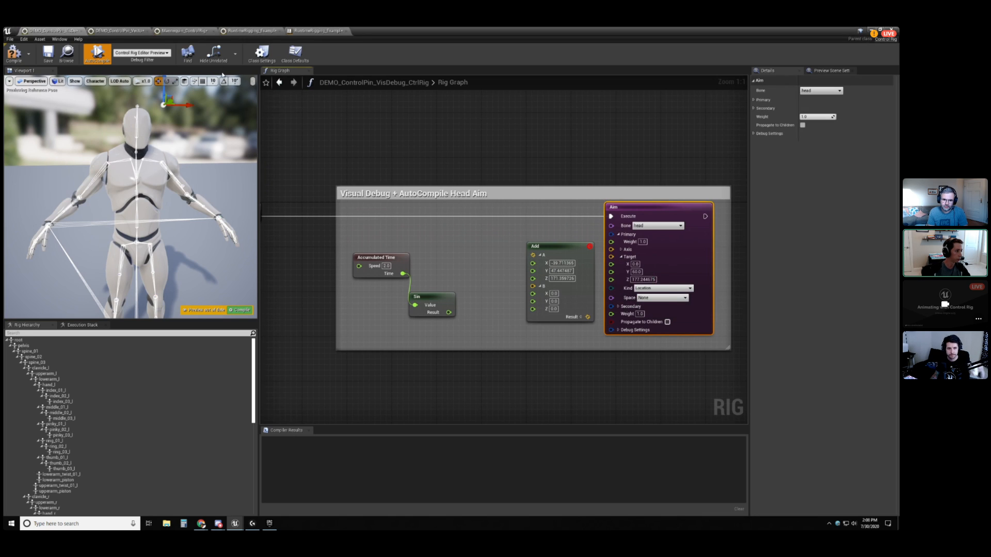
mouse_move(184, 114)
alt+mouse_down()
mouse_move(182, 130)
mouse_move(95, 138)
mouse_move(178, 132)
mouse_move(43, 146)
mouse_move(249, 142)
mouse_move(237, 169)
mouse_move(195, 108)
mouse_move(199, 119)
alt+mouse_up()
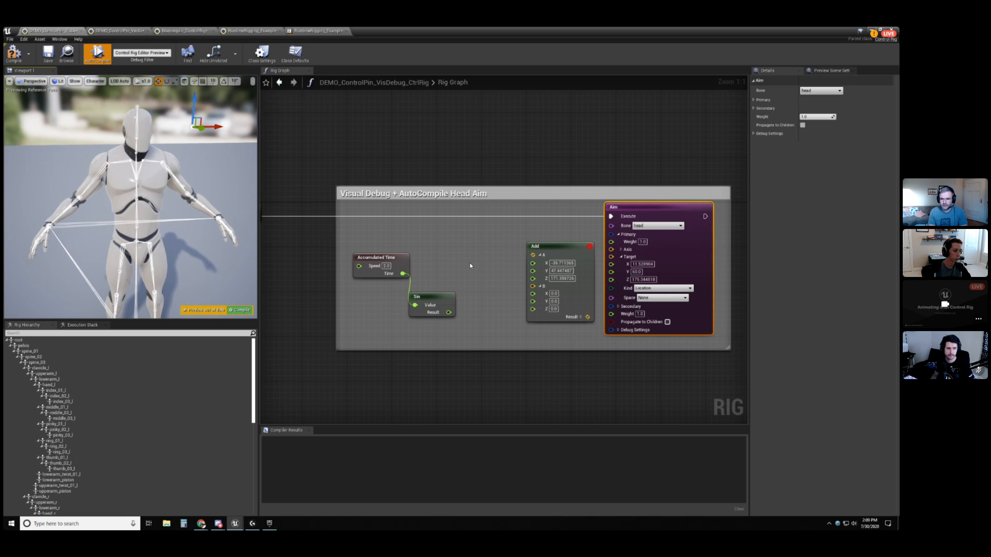
Connect the Add node's Result to the Aim node's Target and move the Add node slightly away from Aim.
click(603, 249)
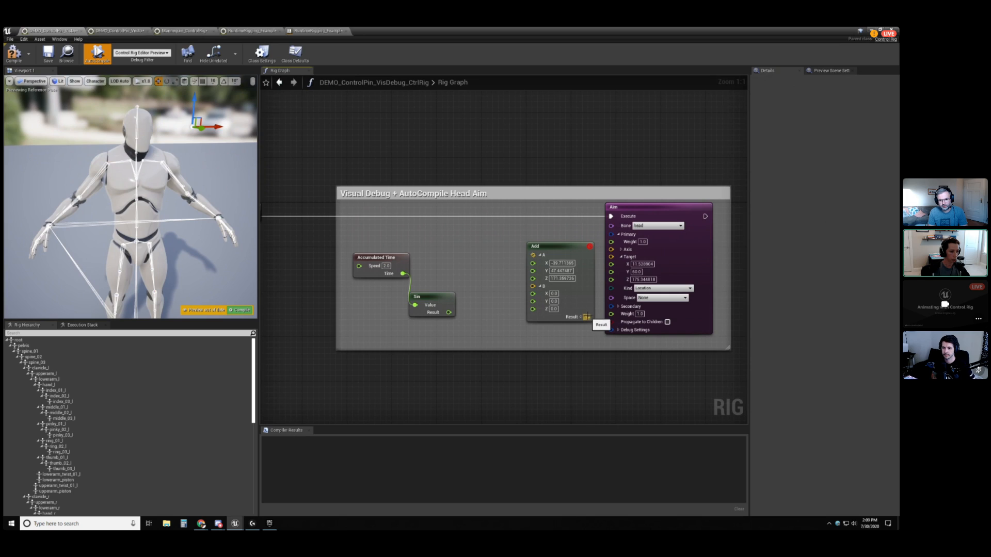
drag(590, 317, 612, 257)
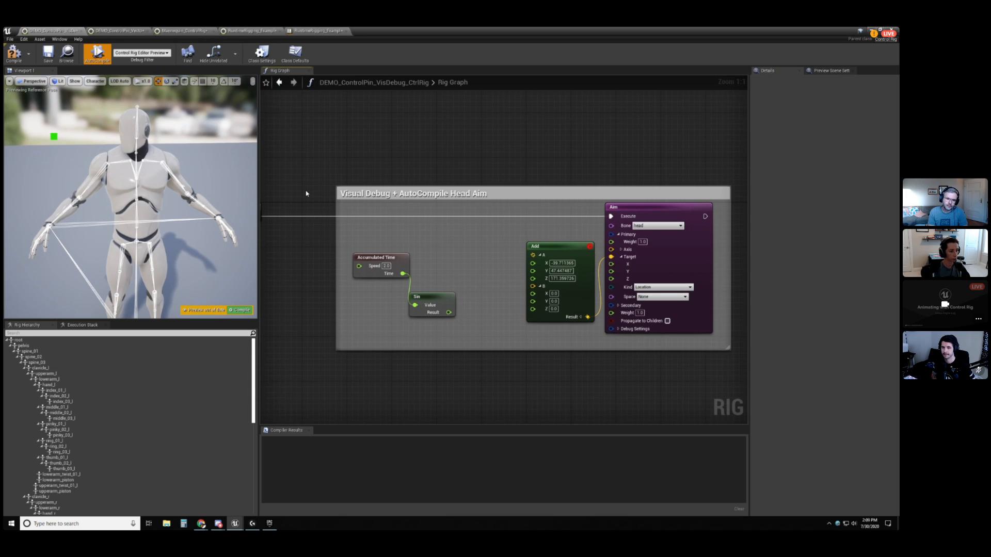
drag(574, 251, 561, 252)
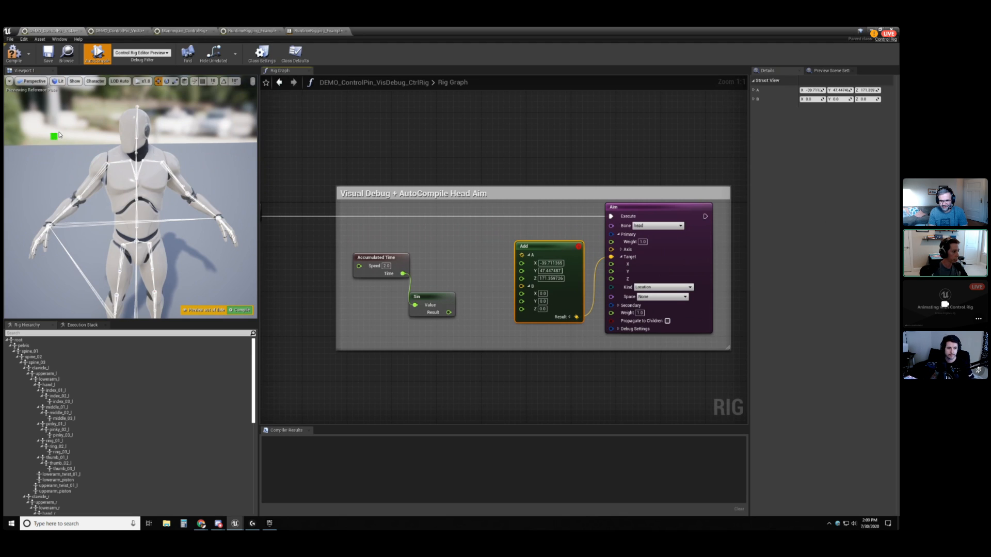
Remove the visual debug from the Add node's Result and A pins.
right_click(577, 317)
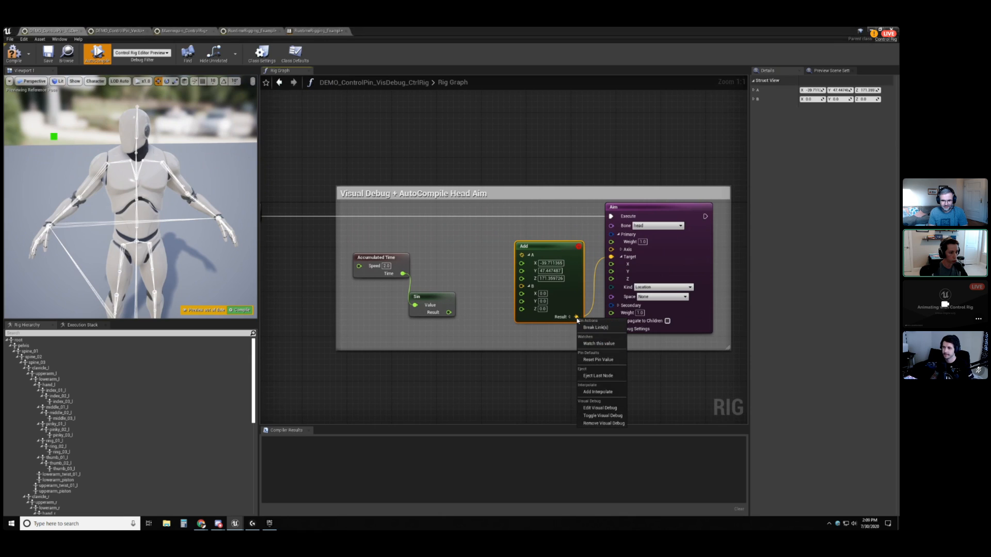
click(602, 424)
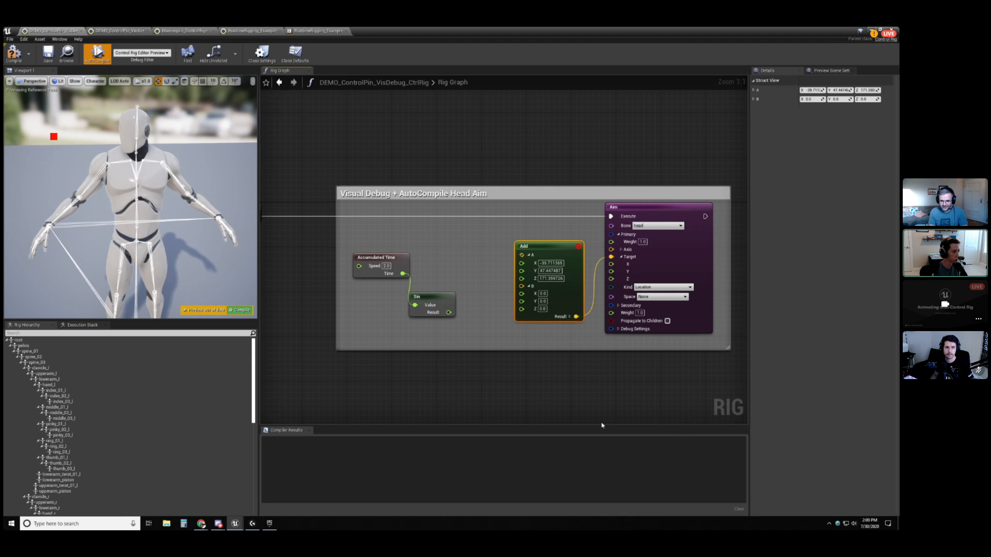
right_click(522, 255)
click(546, 362)
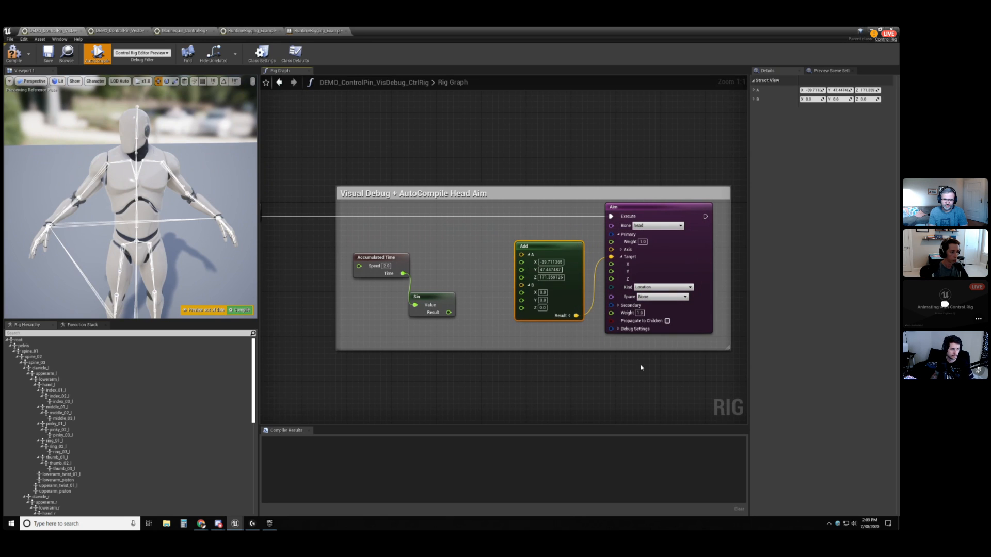
Add a visual debug to the Add node's Result pin and change its color to light green.
right_click(576, 316)
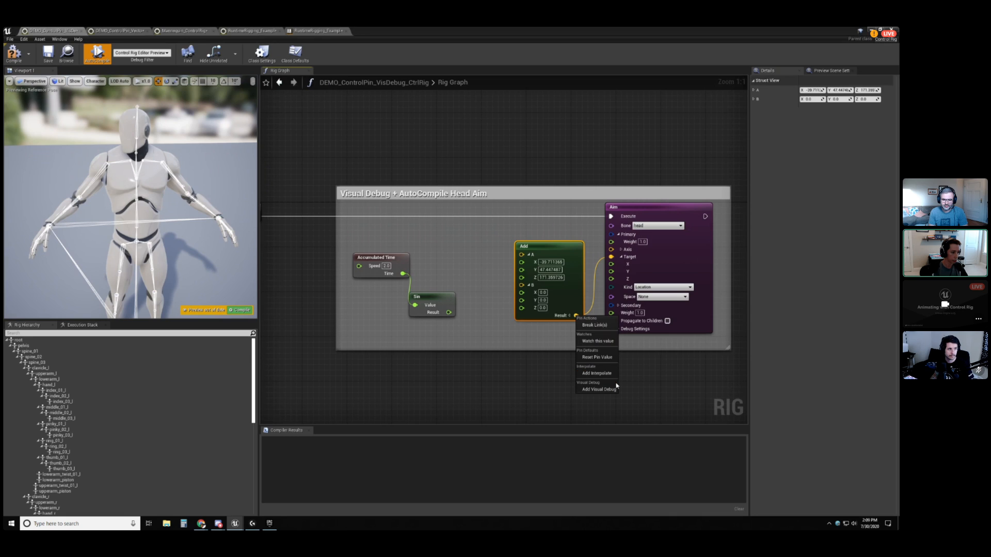
click(599, 390)
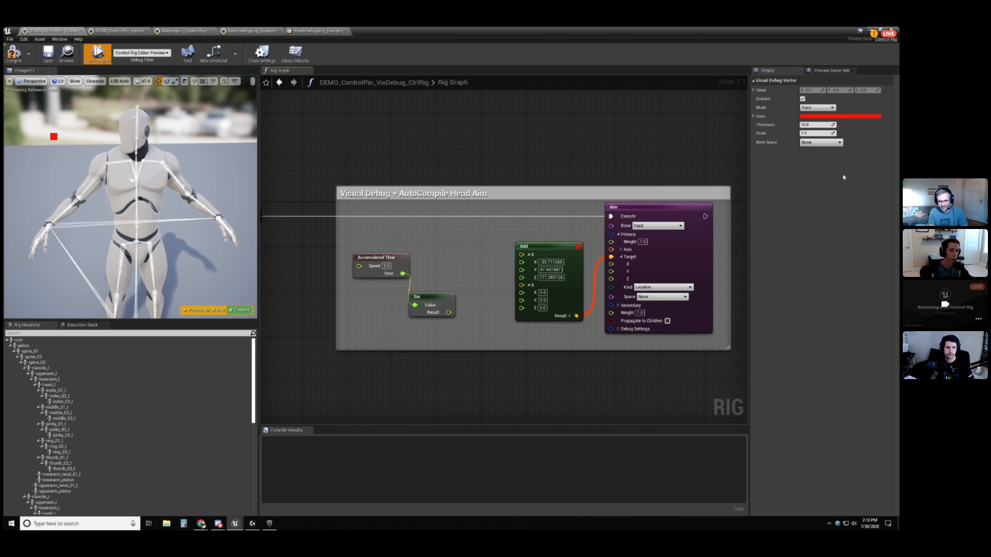
click(863, 118)
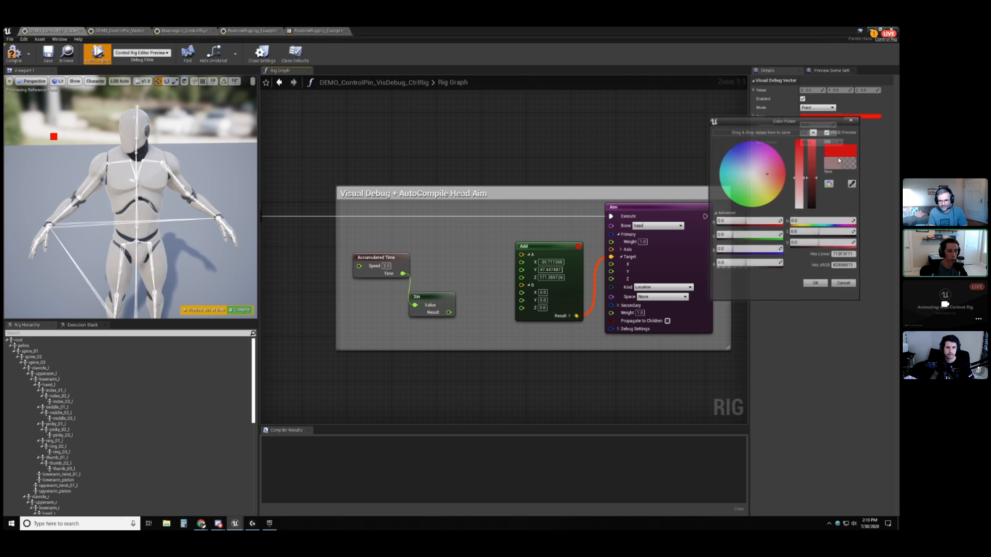
click(745, 205)
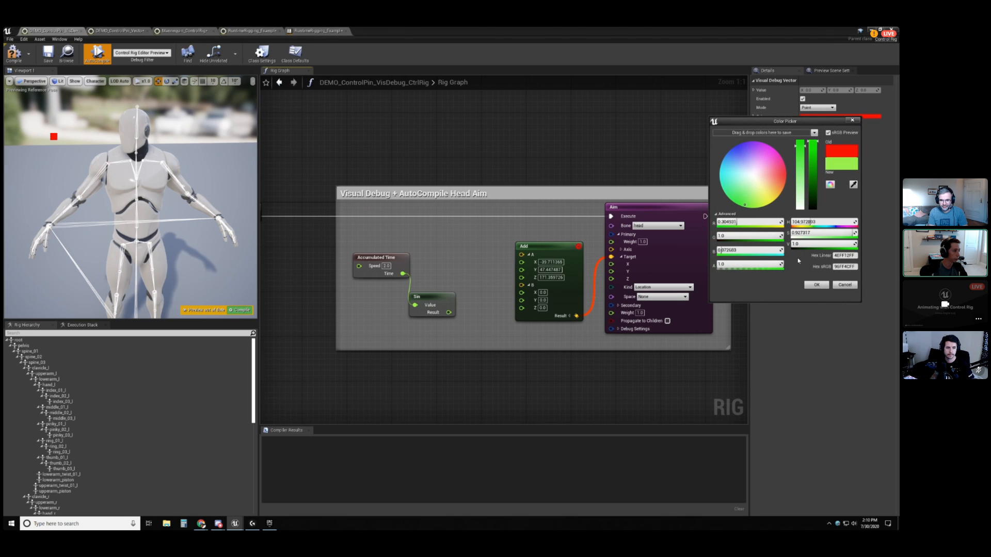
click(817, 285)
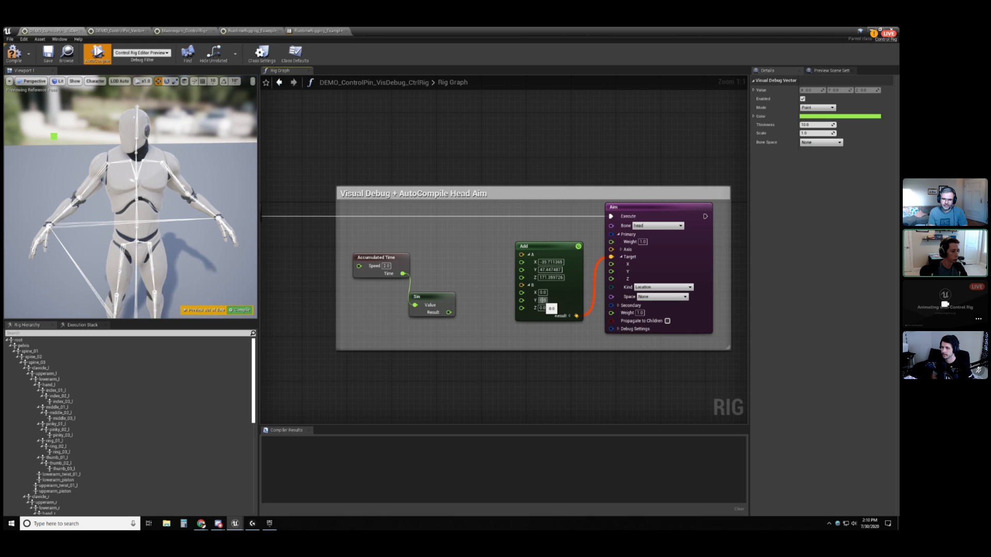
Test the Add node's B offset by setting Y to 20, and return it to 0.
text(20)
key(Return)
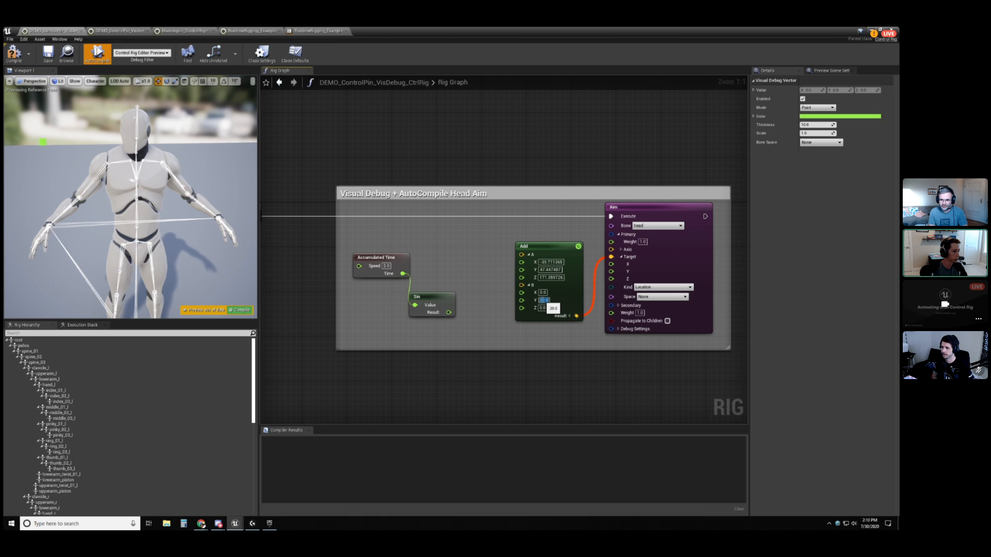
text(0)
key(Return)
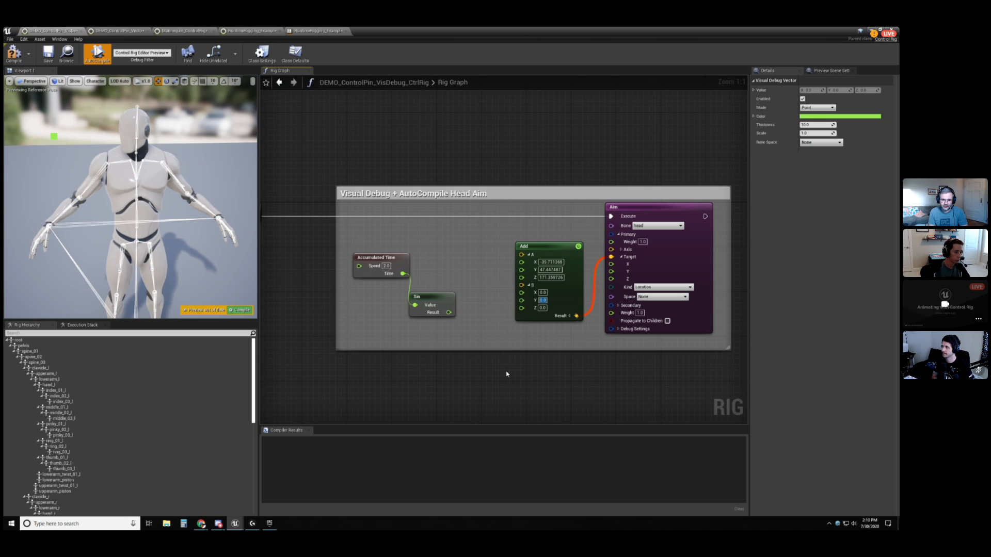
click(500, 301)
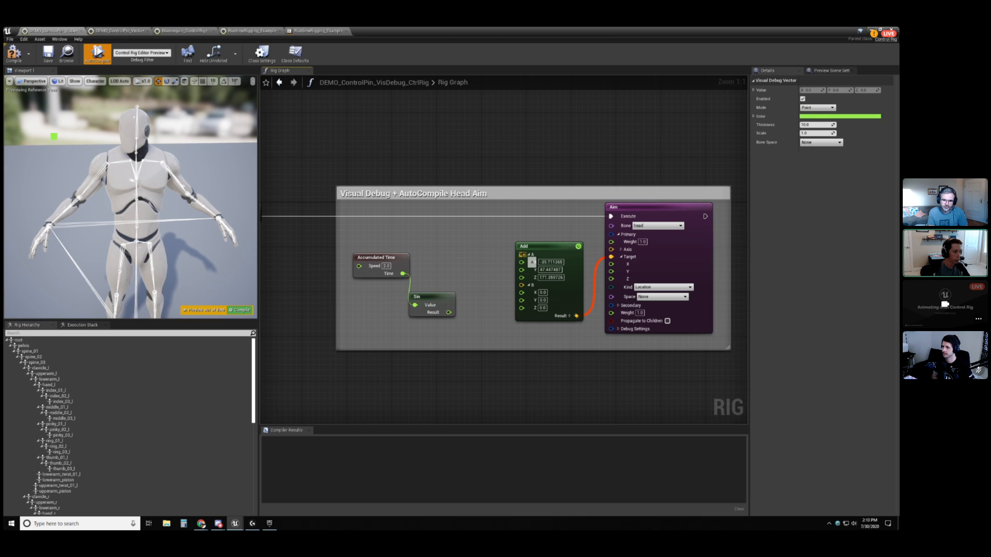
Control the Add node's A pin in the viewport and move its gizmo along X to about 23.2.
right_click(522, 255)
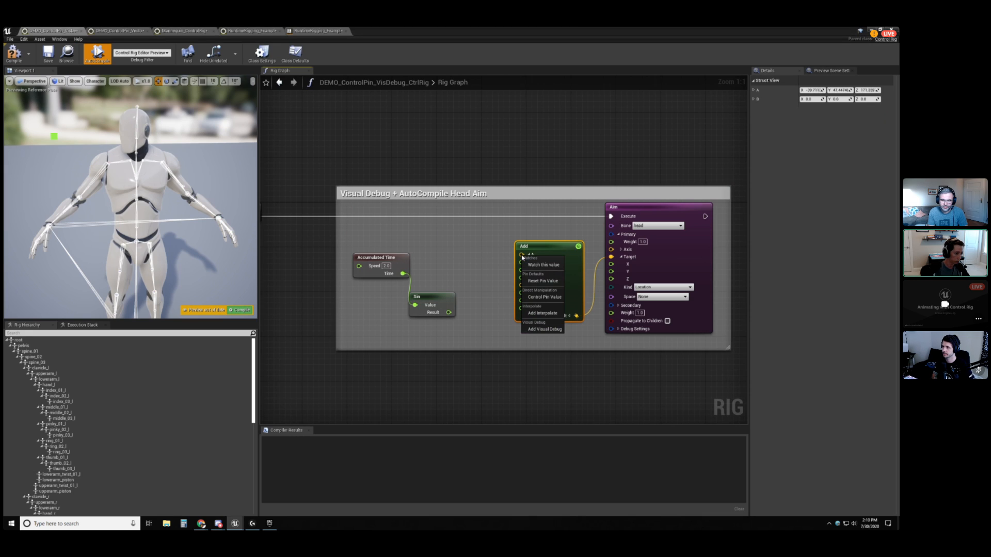
click(544, 297)
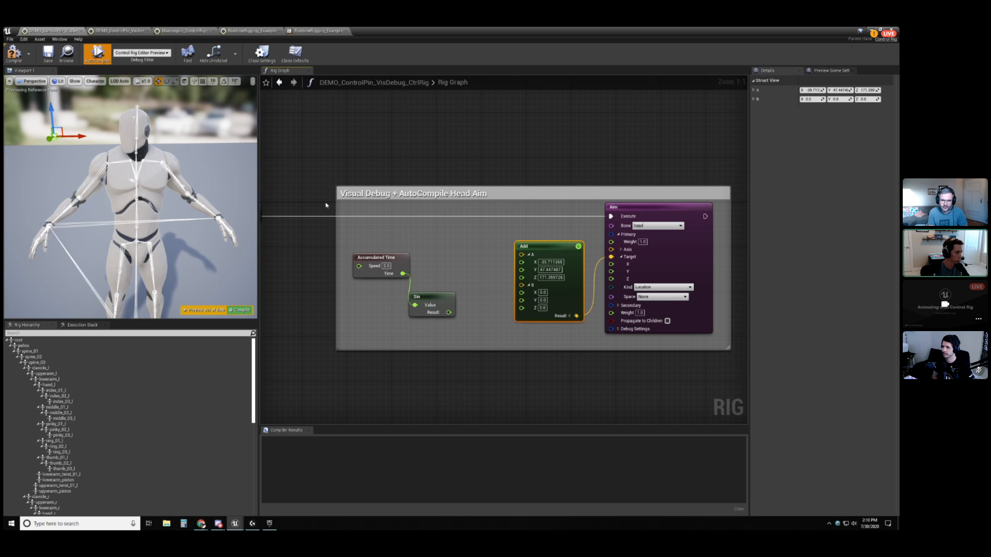
drag(78, 134, 232, 148)
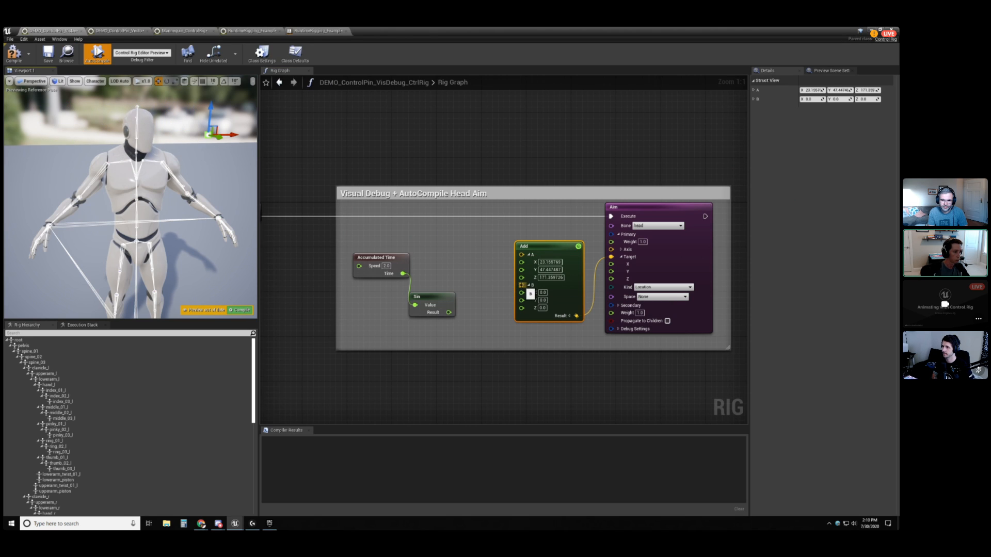
Control the Add node's B pin in the viewport and nudge its gizmo at the character's feet slightly along Z.
right_click(530, 294)
click(537, 336)
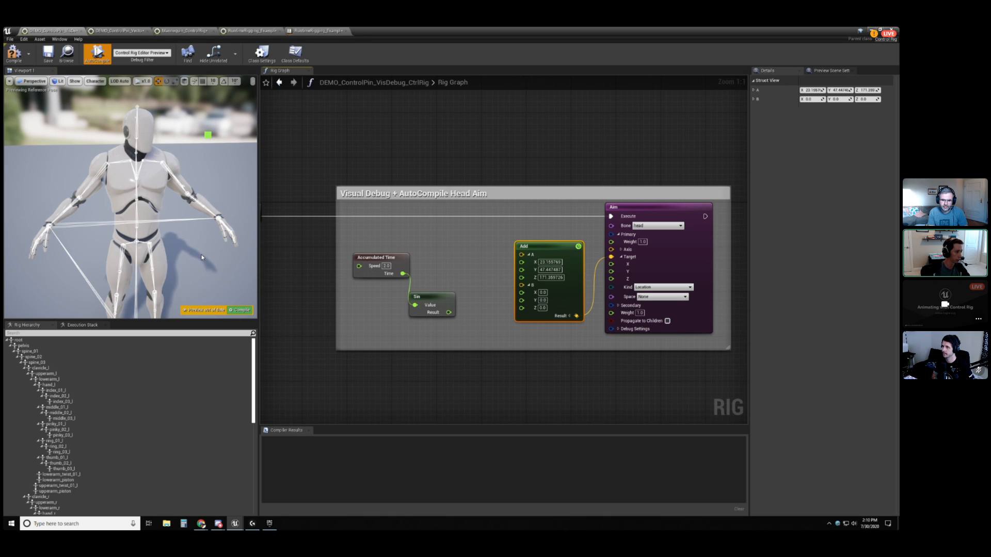
scroll(201, 255, down, 4)
mouse_move(135, 281)
mouse_down()
mouse_move(134, 261)
mouse_move(134, 281)
mouse_up()
click(457, 258)
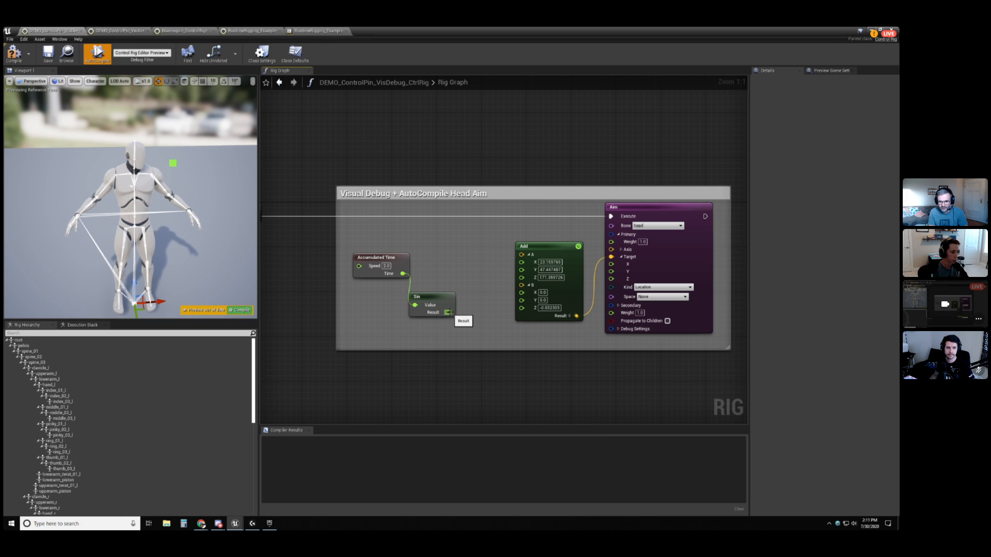
Connect the Sin node's Result to the X component of the Add node's B input and view the head up close.
drag(448, 312, 522, 292)
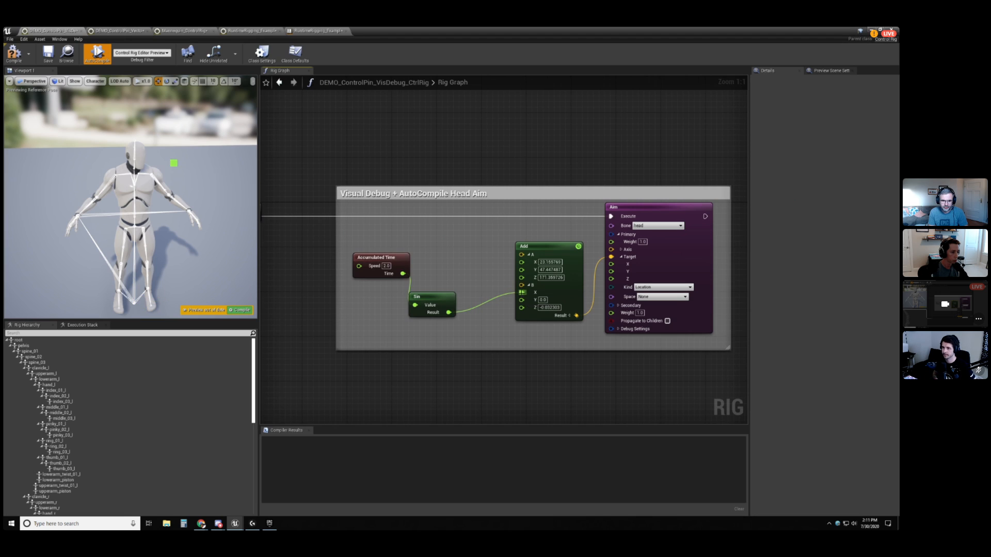
alt+right_drag(162, 142, 169, 147)
alt+middle_drag(170, 147, 117, 199)
alt+right_drag(175, 147, 201, 157)
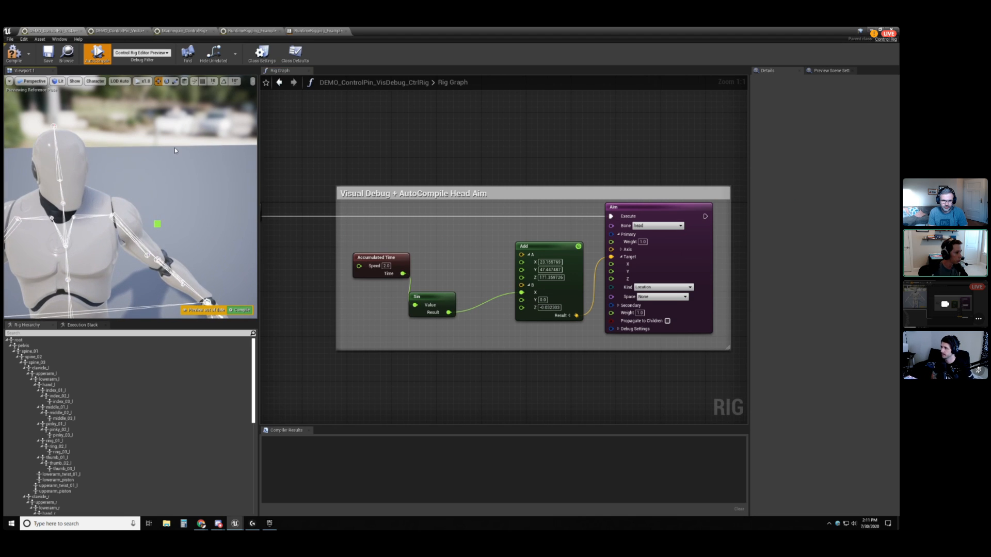
Add an Interpolate to the Sin node's Result pin, enable Map Range, and set the In Range minimum to -1.
click(454, 302)
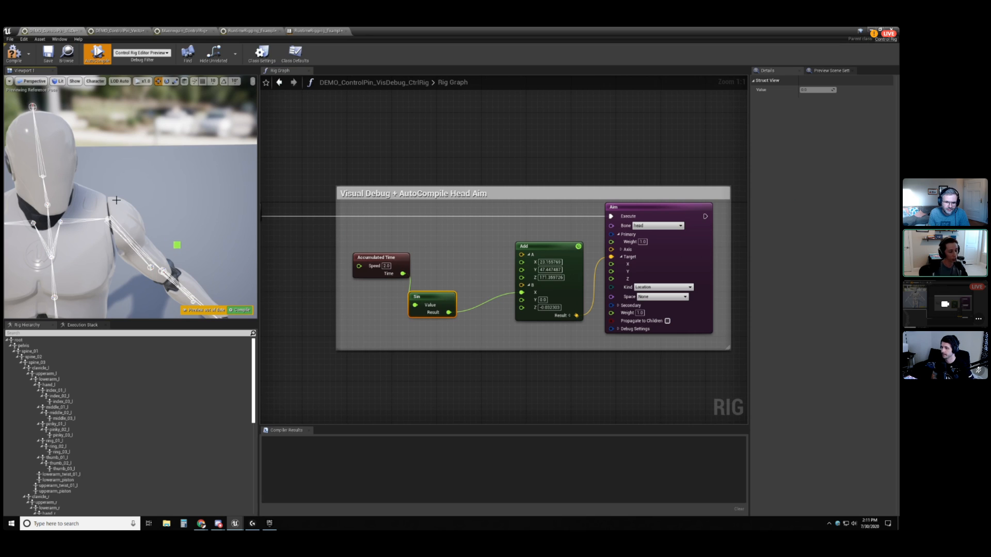
right_click(448, 312)
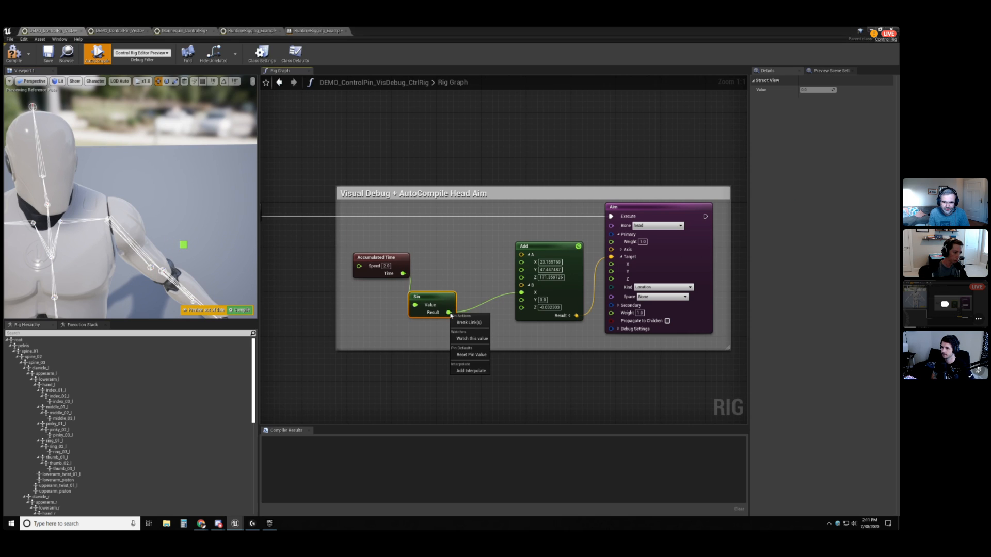
click(472, 371)
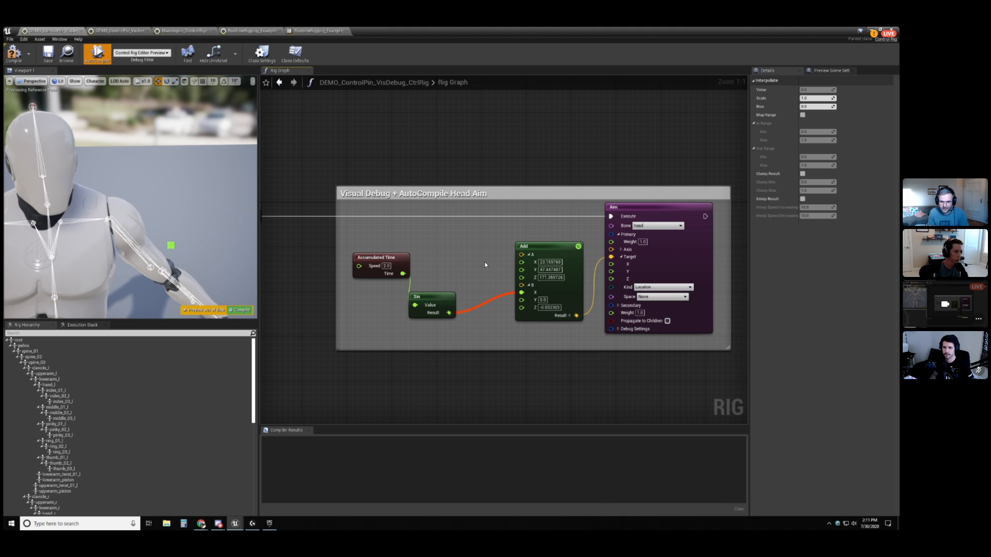
click(803, 115)
click(811, 132)
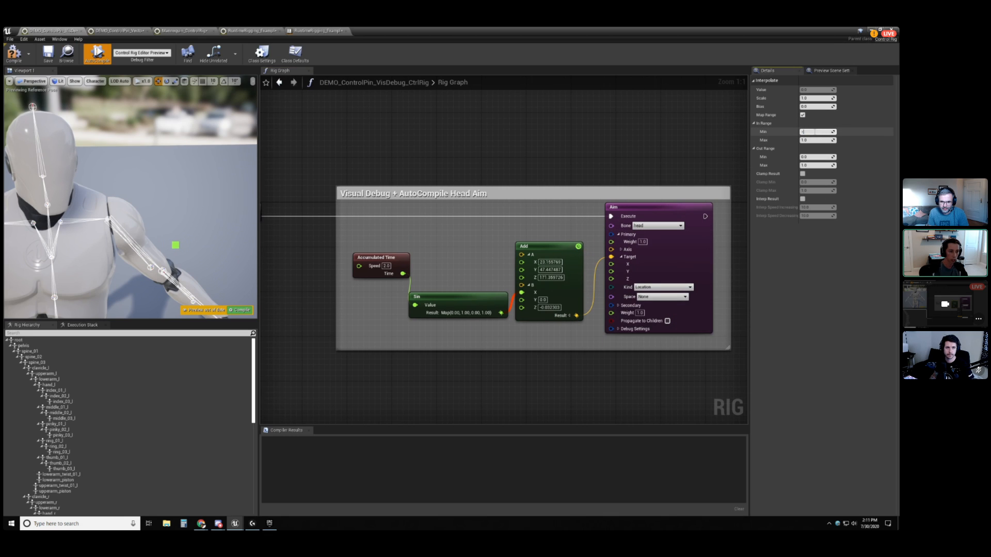
text(-1)
key(Return)
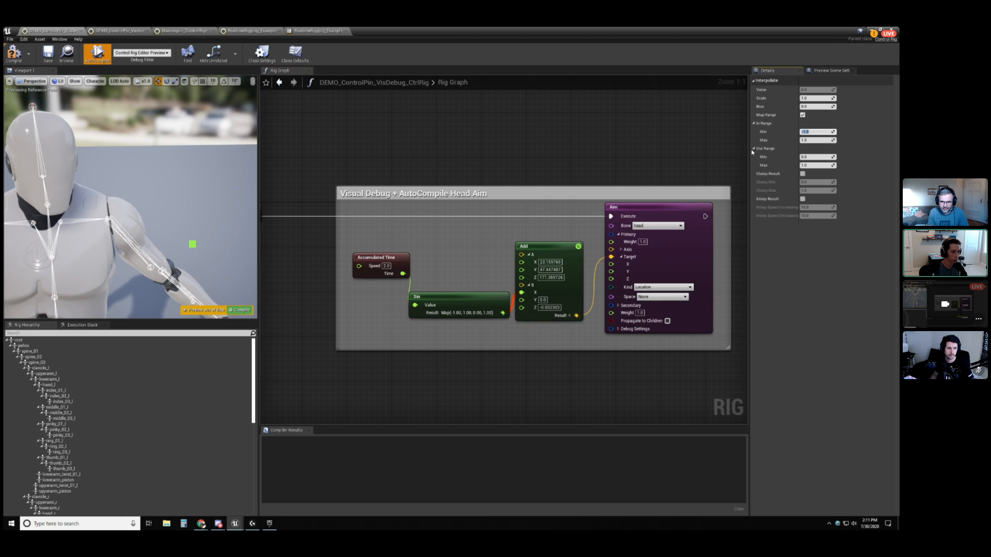
Set the Interpolate's Out Range to a minimum of -30 and a maximum of 30, and check the moving target.
click(813, 157)
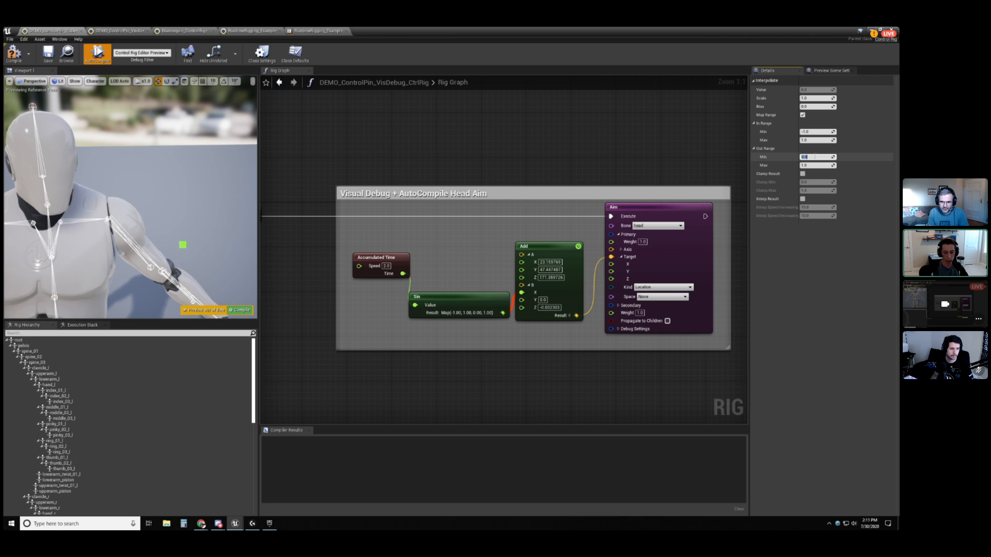
text(-3)
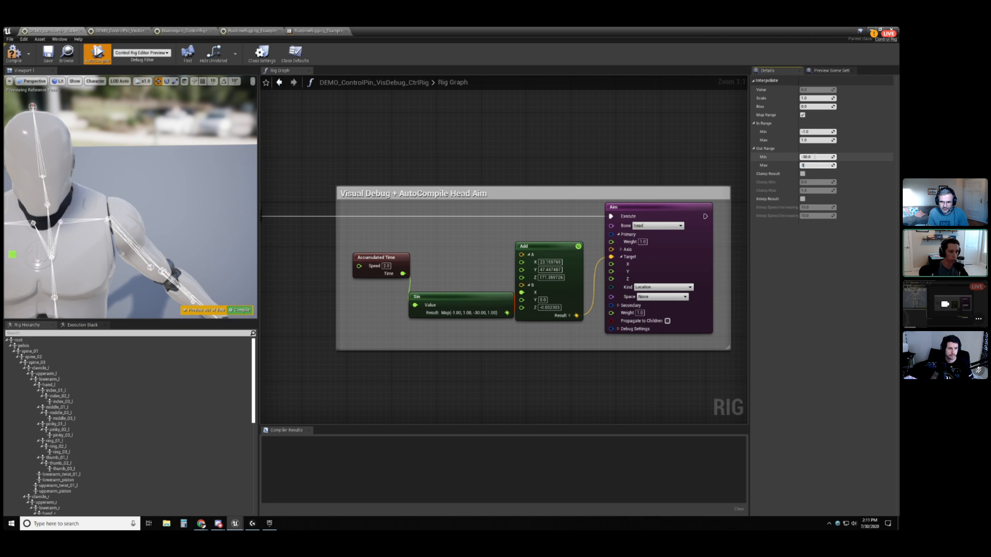
text(0)
key(Tab)
text(30)
key(Return)
scroll(147, 165, down, 4)
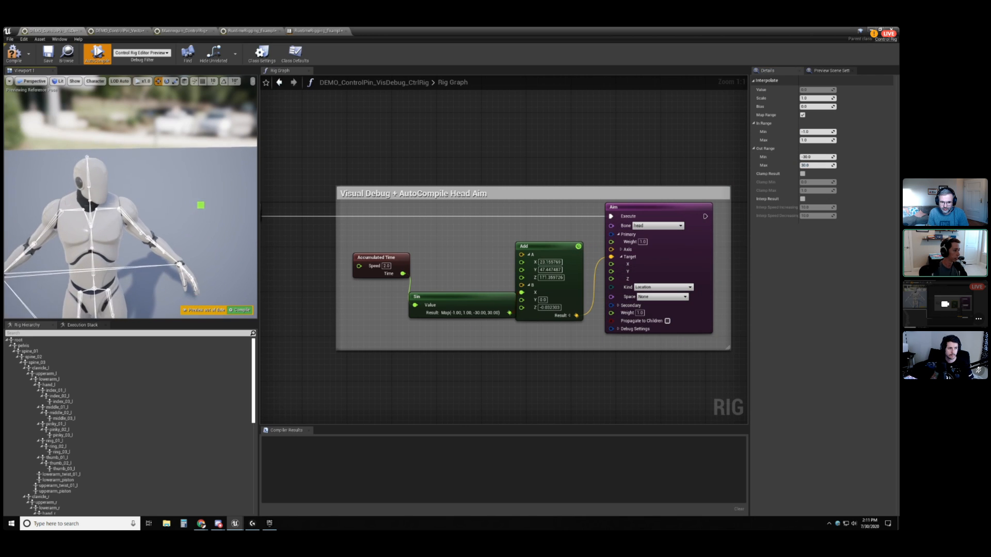
scroll(147, 165, up, 2)
scroll(190, 180, down, 2)
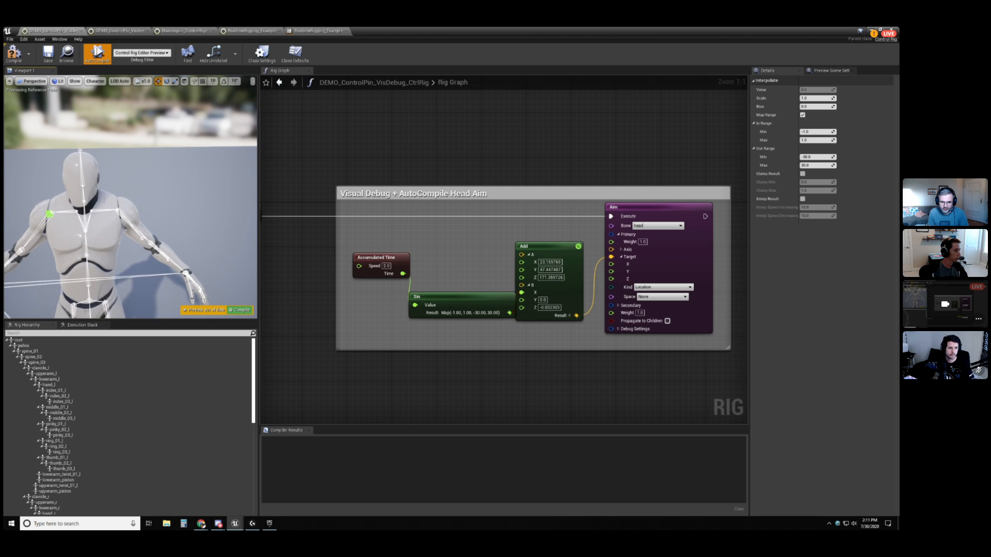
Add a visual debug to the Add node's A pin and shift the Sin node slightly away from the Add node.
right_click(523, 256)
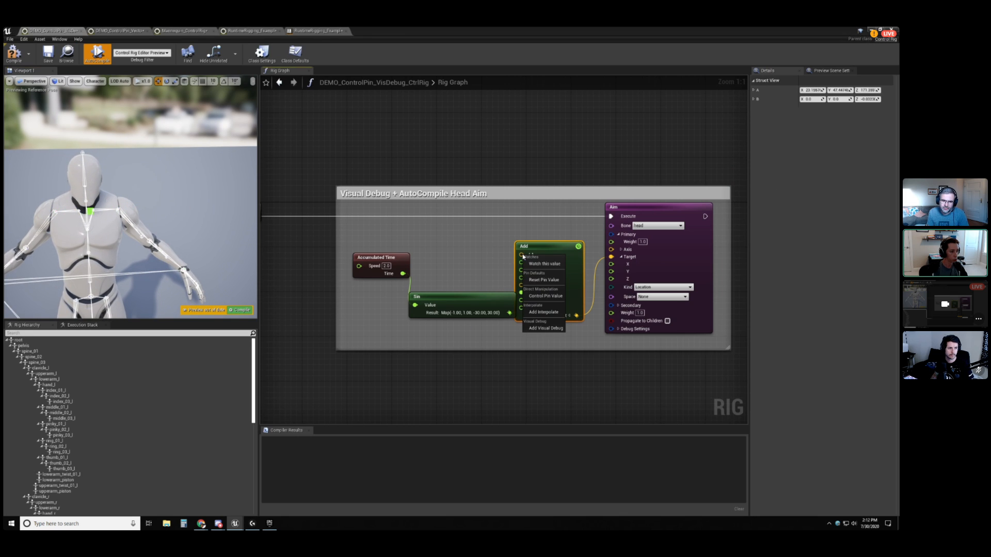
click(546, 328)
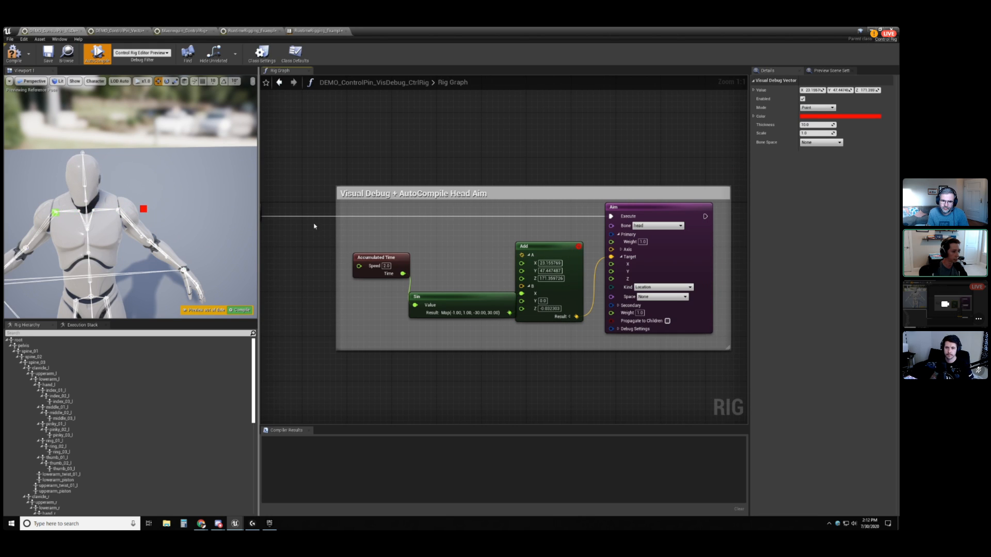
drag(490, 306, 484, 305)
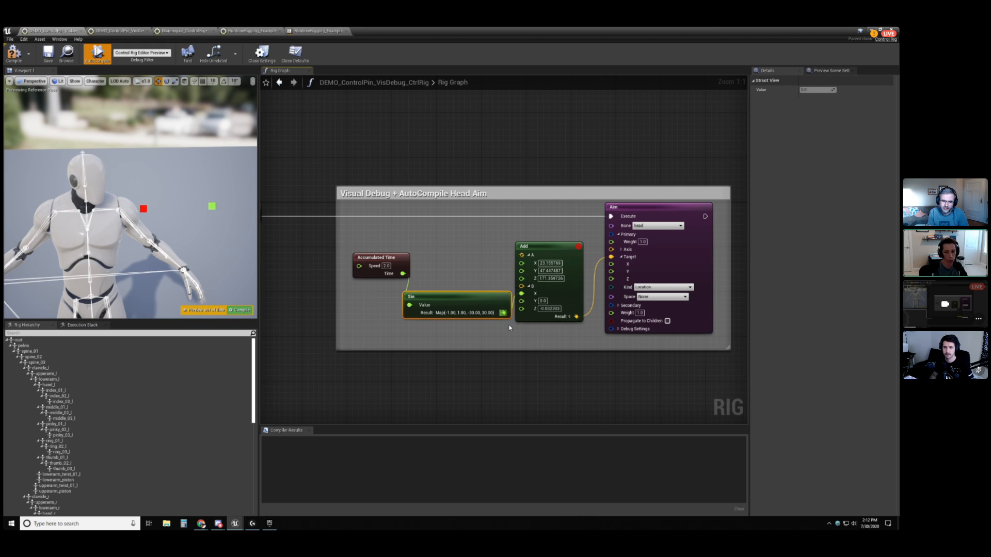
Control the Add node's A pin in the viewport and move its gizmo above the character's head to about X -7.4, Z 195.
right_click(526, 255)
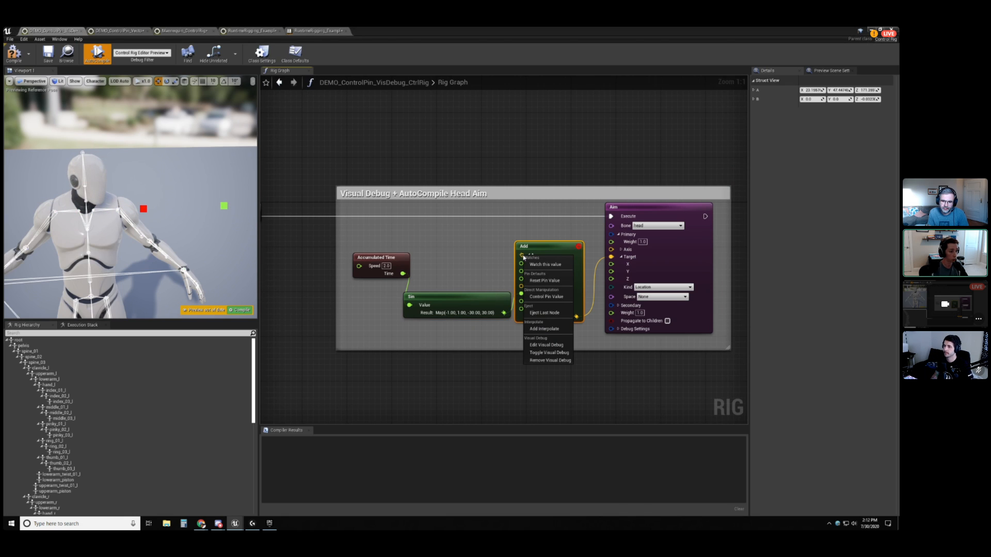
click(545, 297)
drag(155, 205, 51, 130)
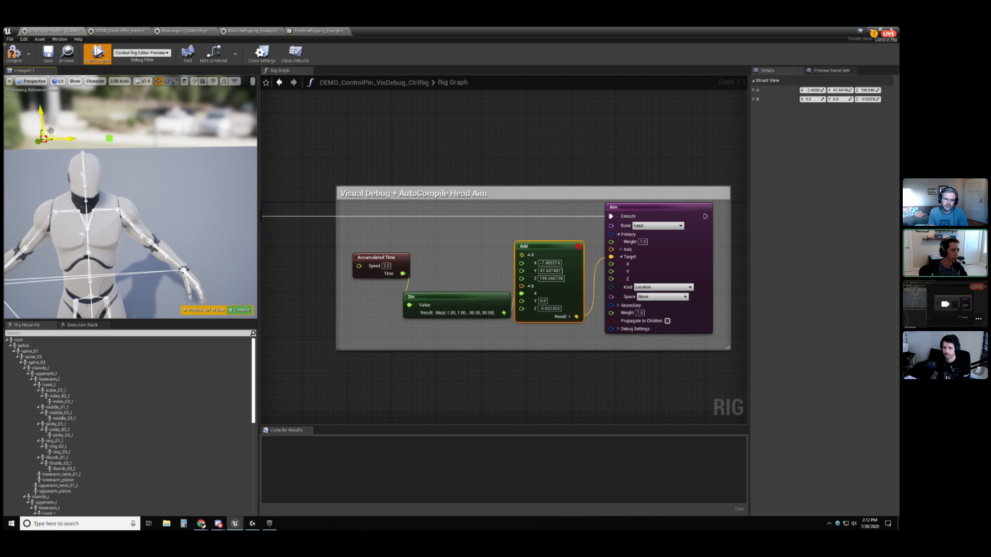
click(493, 140)
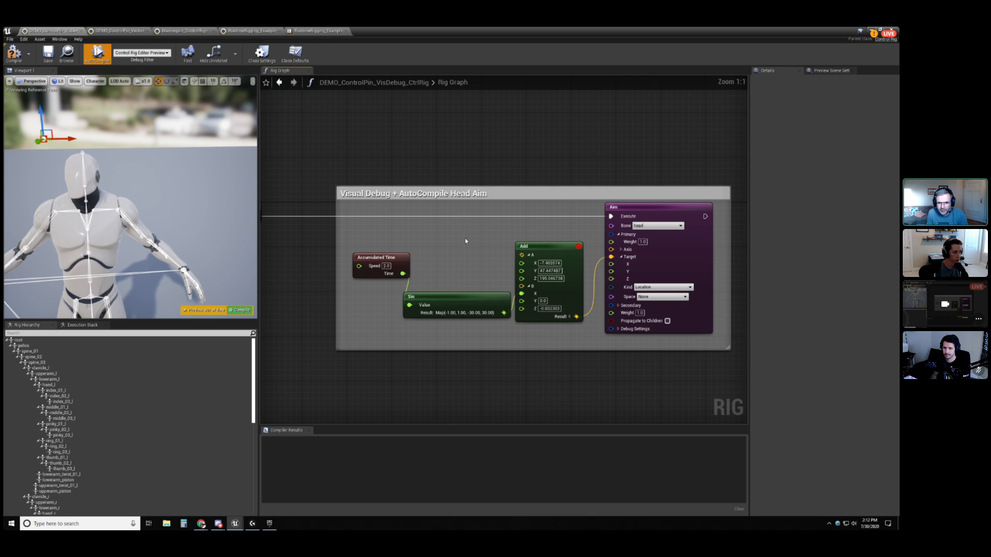
Move the Accumulated Time and Sin nodes farther from the Add node to make room between Sin and Add.
right_drag(466, 241, 447, 238)
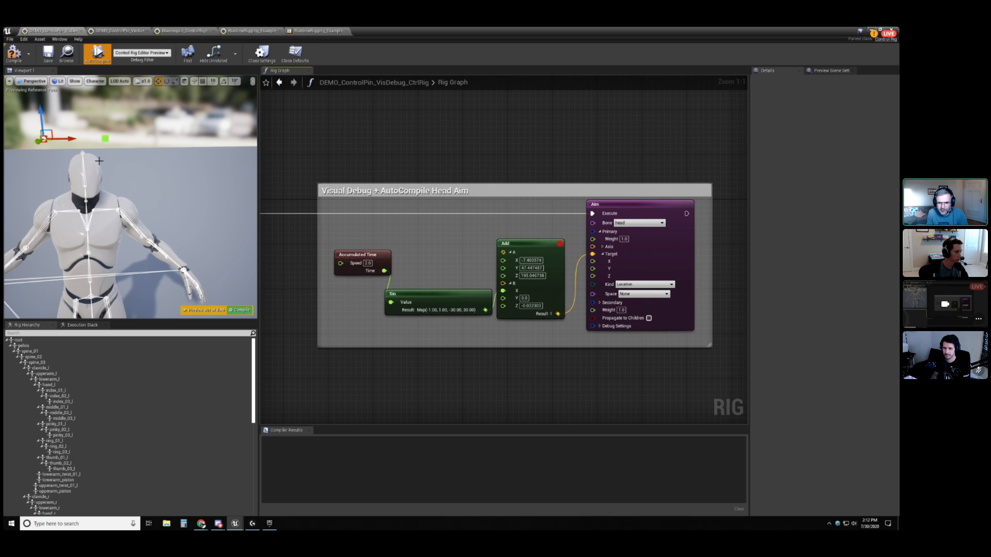
scroll(454, 240, up, 1)
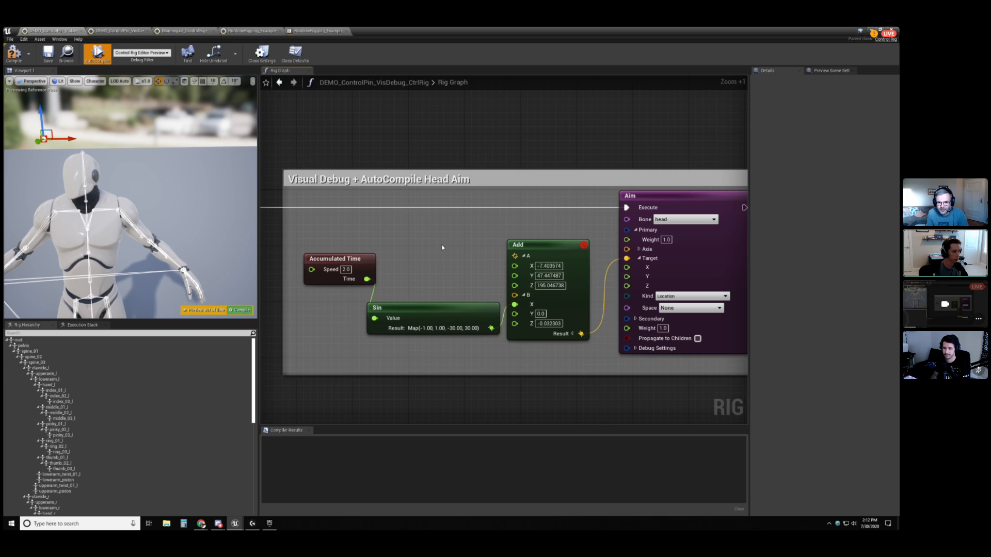
right_drag(447, 244, 427, 231)
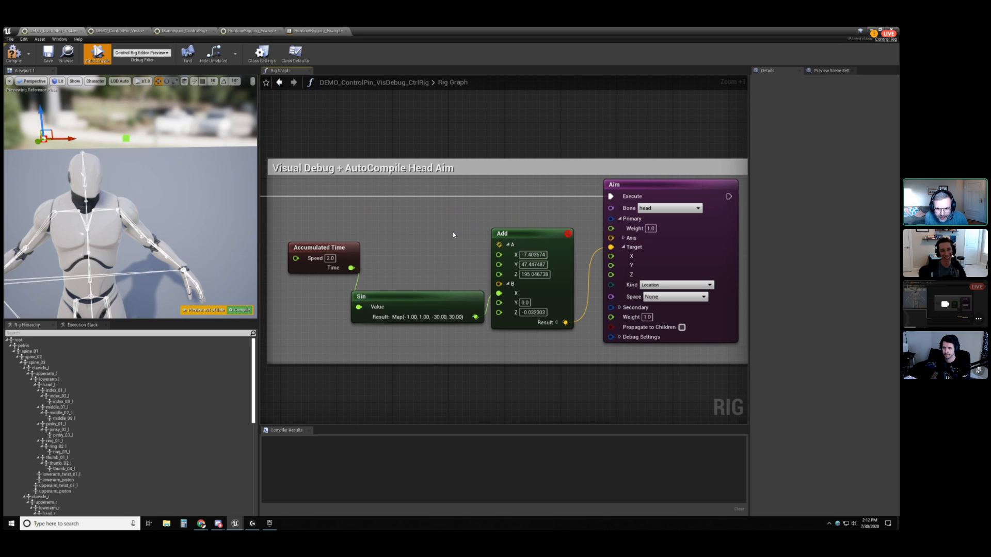
scroll(563, 330, up, 1)
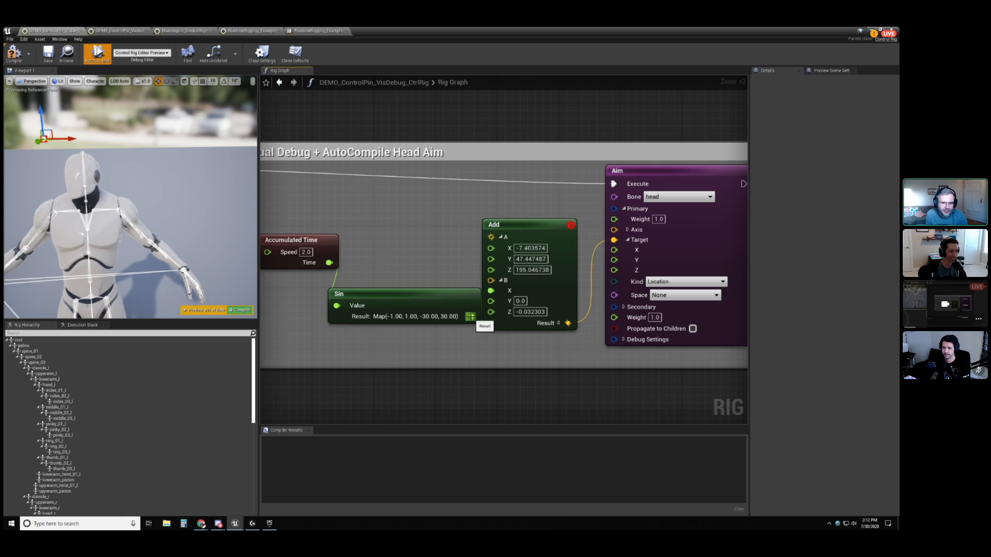
drag(426, 295, 419, 295)
click(440, 262)
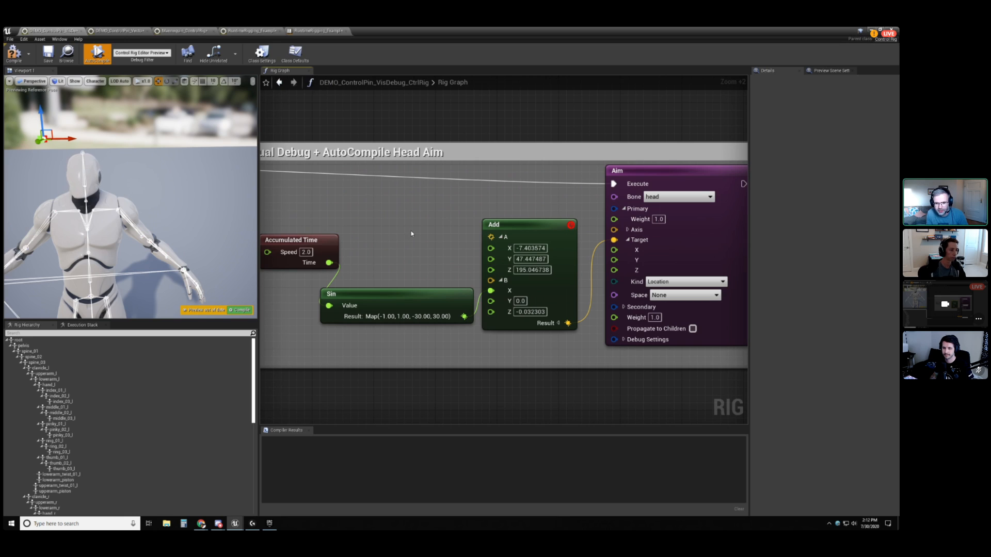
right_drag(411, 231, 448, 221)
drag(356, 232, 325, 210)
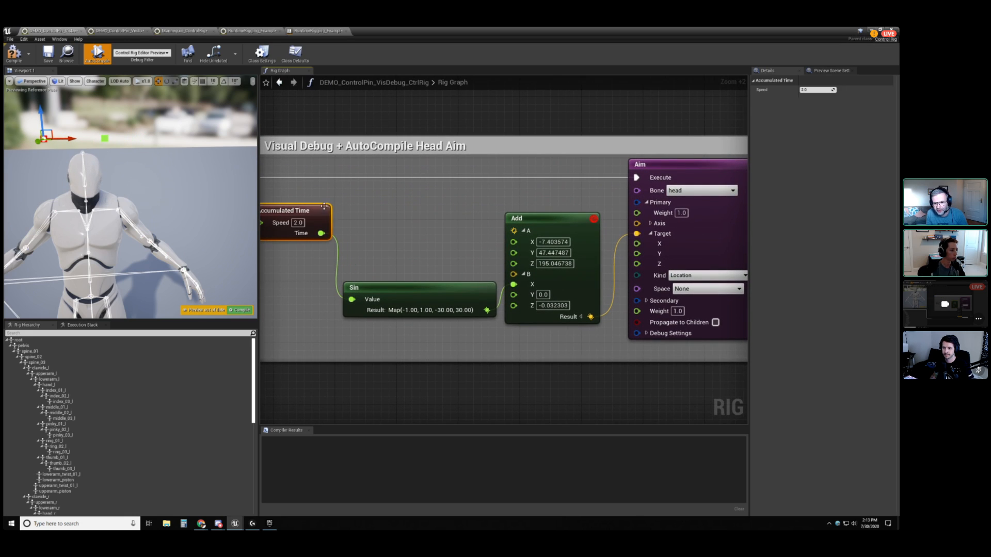
drag(477, 312, 394, 305)
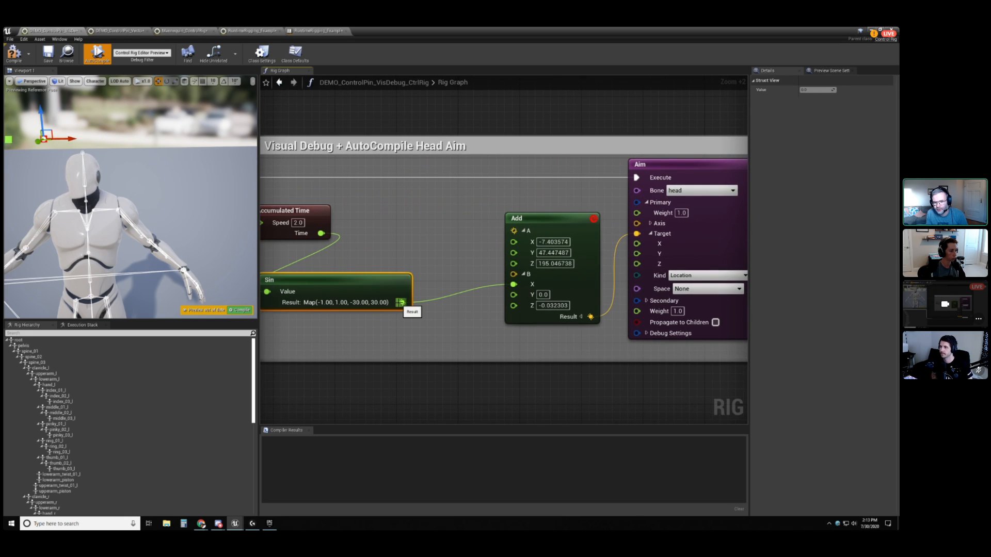
Open the Interpolate settings on the Sin node's Result pin and eject the Interpolate as a separate node.
right_click(402, 303)
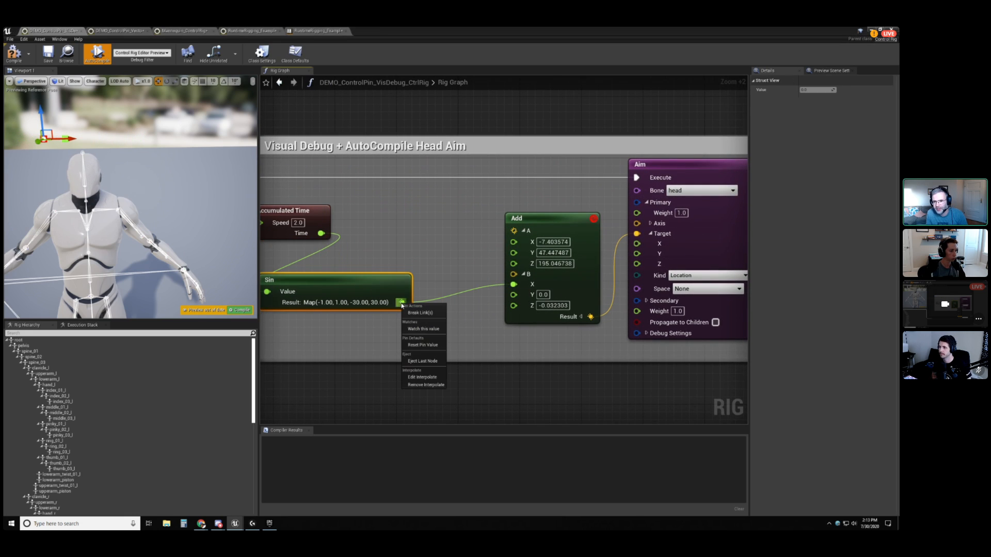
click(423, 377)
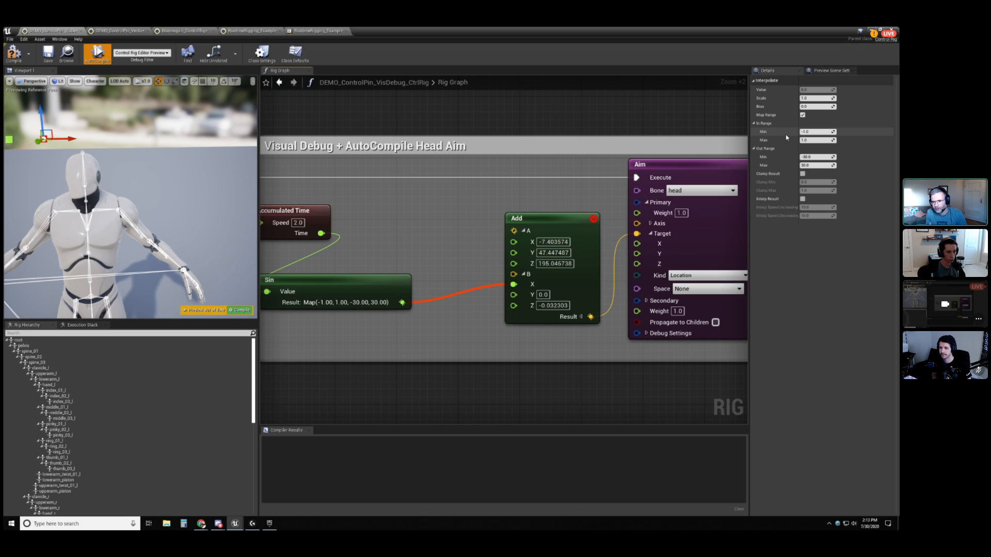
right_click(402, 303)
click(431, 361)
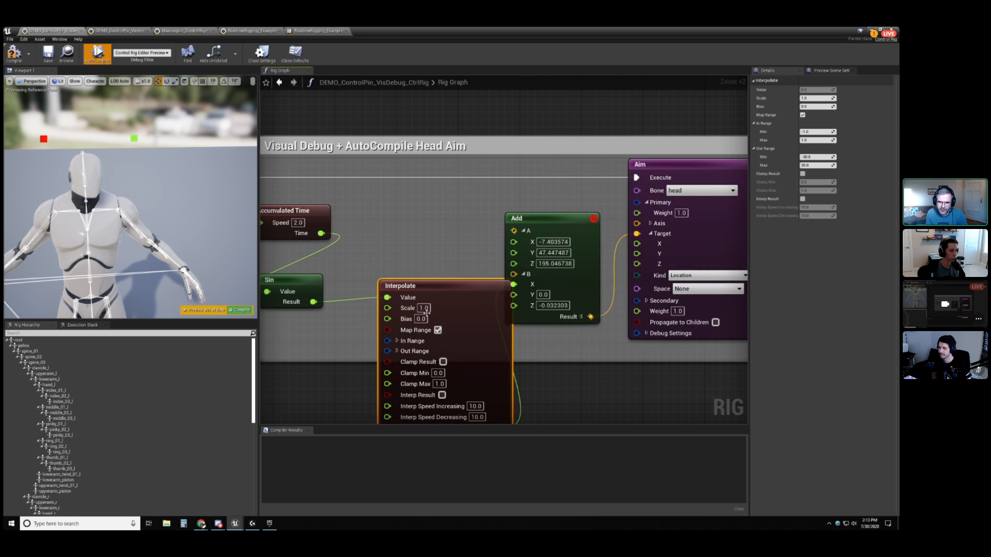
Place the Interpolate node between Sin and Add, shift Accumulated Time aside, and expand the Interpolate's In Range and Out Range.
drag(444, 285, 418, 203)
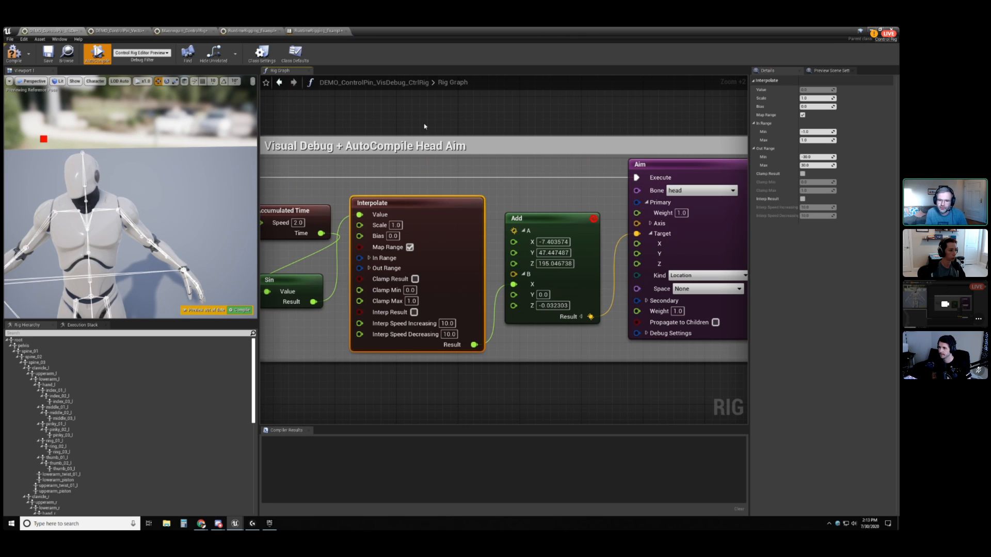
right_drag(428, 122, 468, 124)
drag(341, 216, 312, 216)
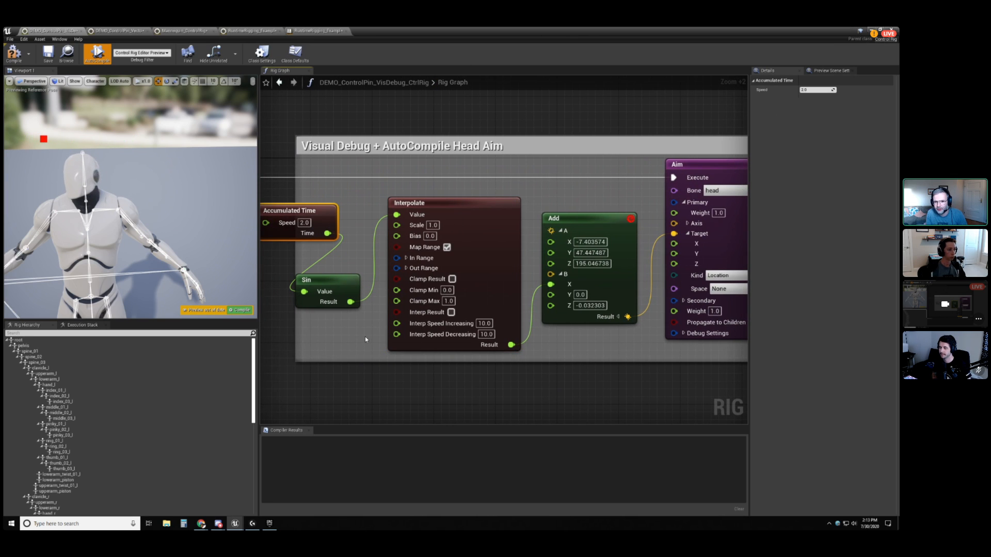
click(407, 258)
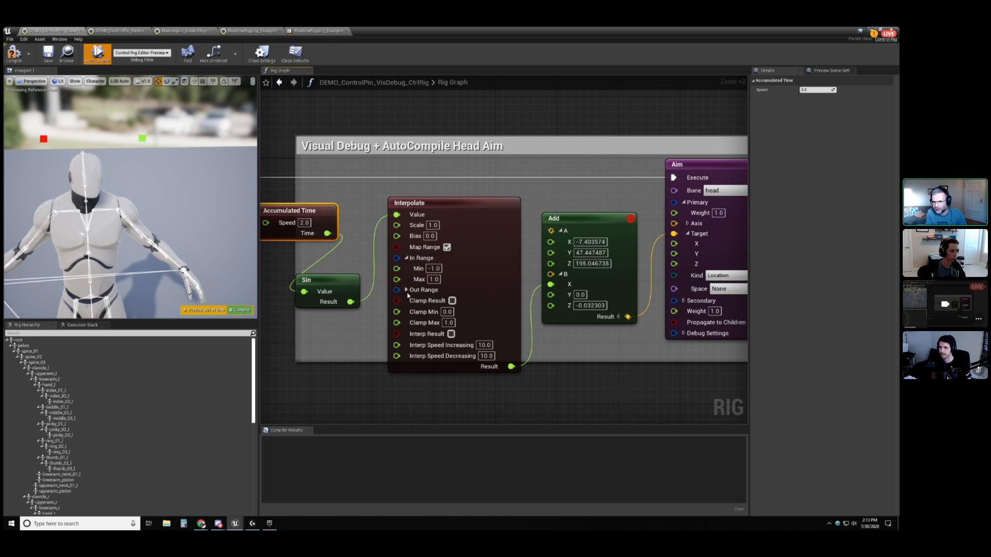
click(406, 289)
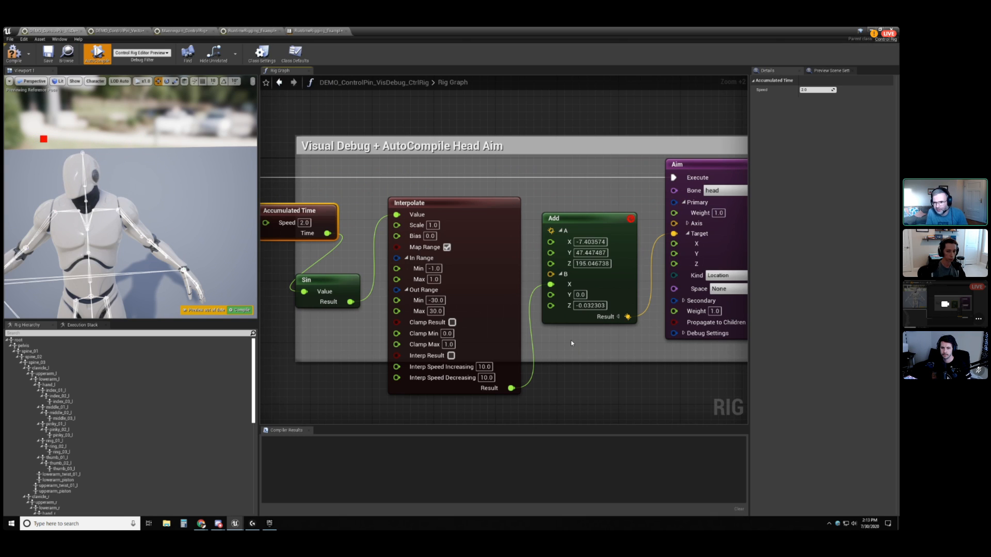
Eject the visual debug from the Add node's Result pin and arrange the Visual Debug Vector node between Add and Aim.
right_click(628, 317)
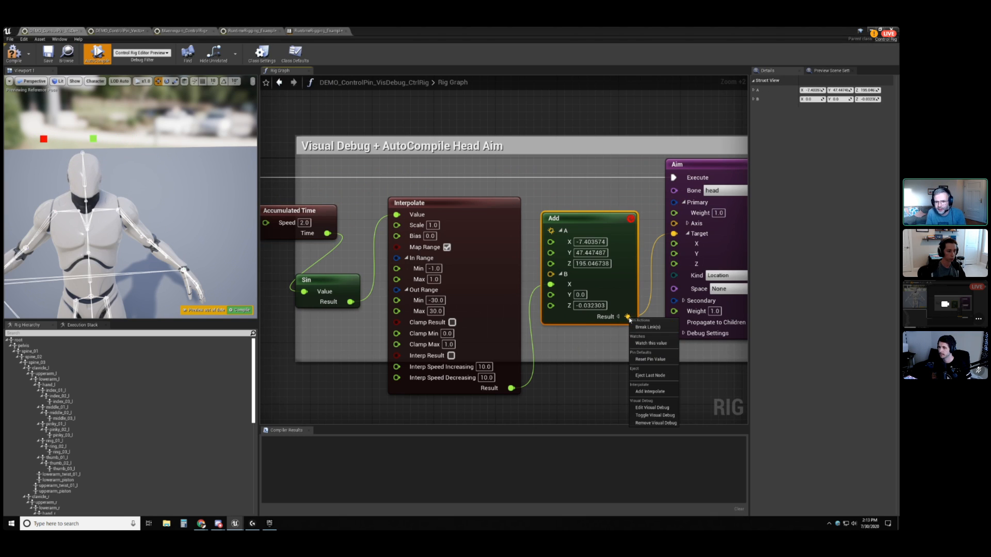
click(664, 377)
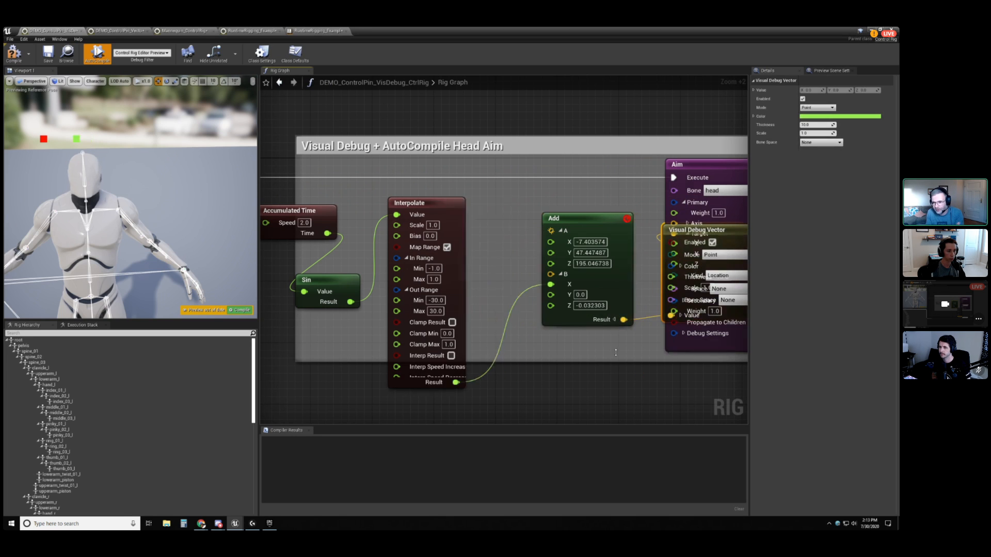
scroll(558, 336, down, 6)
scroll(557, 333, up, 2)
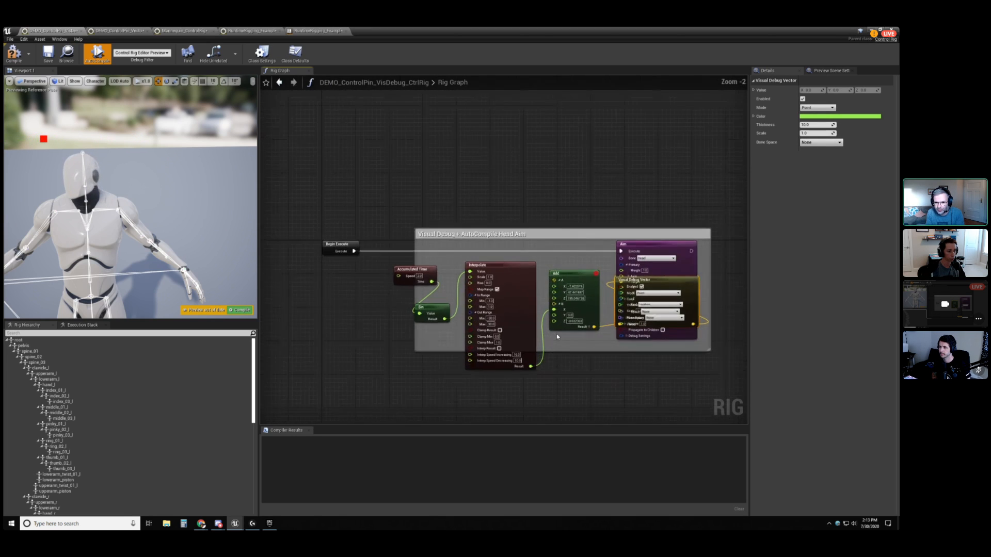
right_drag(557, 333, 466, 321)
drag(593, 232, 688, 230)
drag(569, 265, 561, 267)
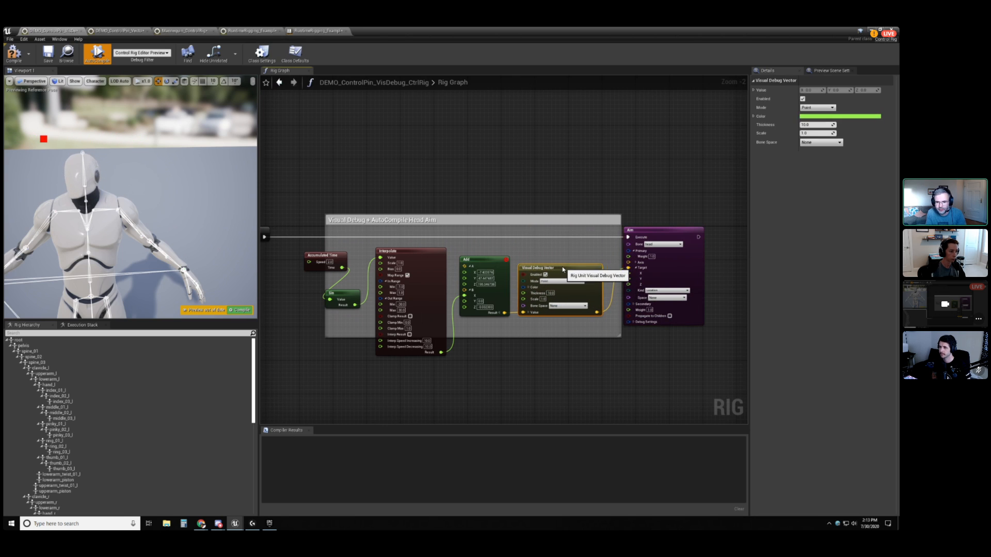
scroll(587, 250, up, 1)
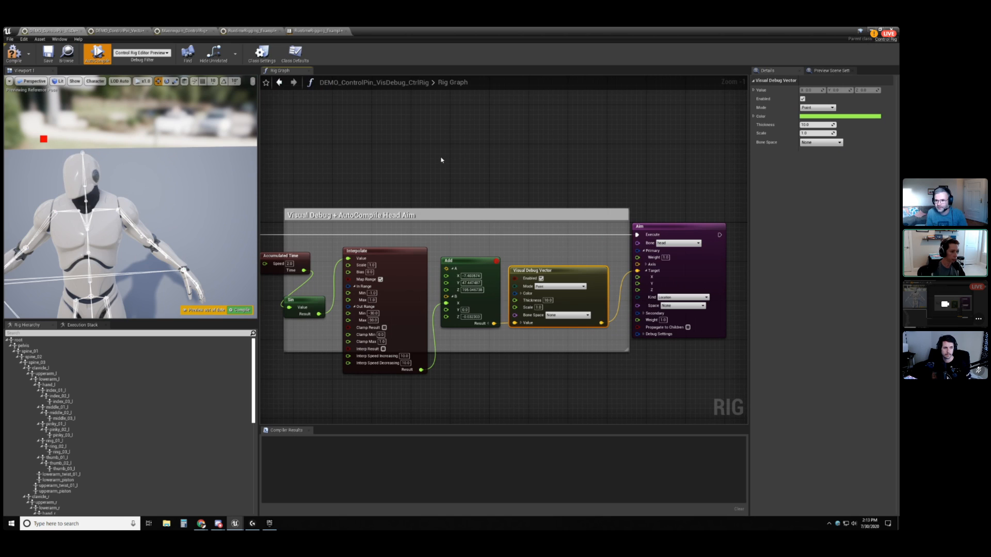
right_drag(442, 160, 460, 153)
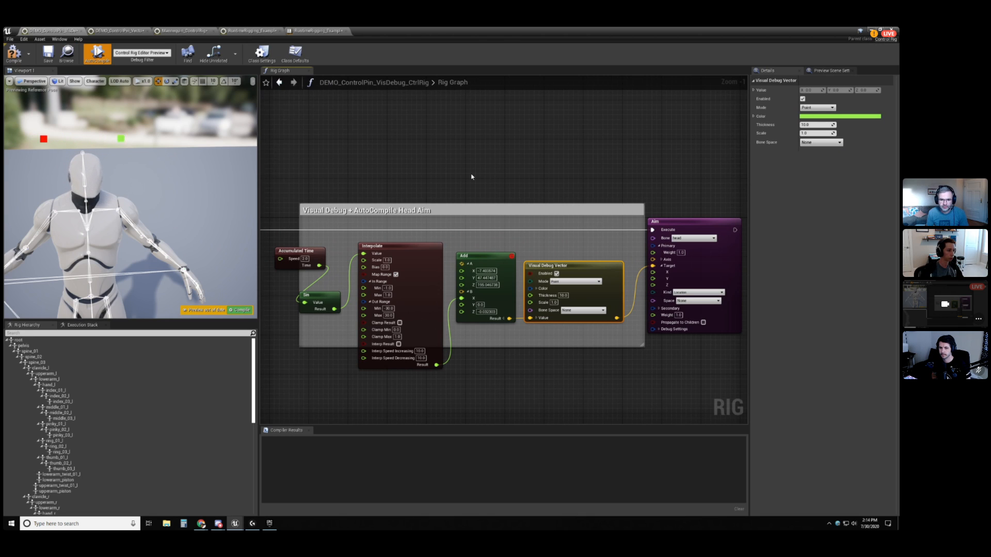
click(423, 248)
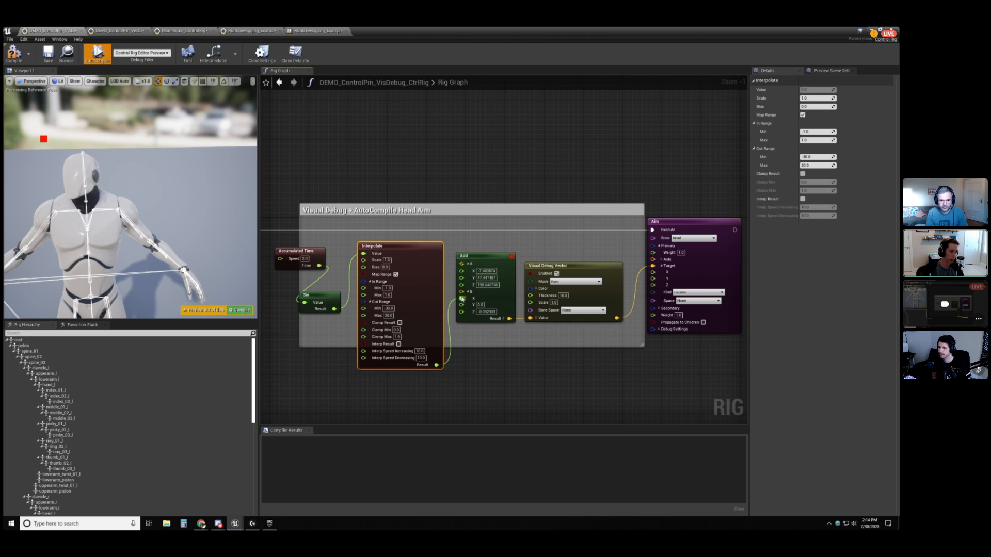
right_click(462, 299)
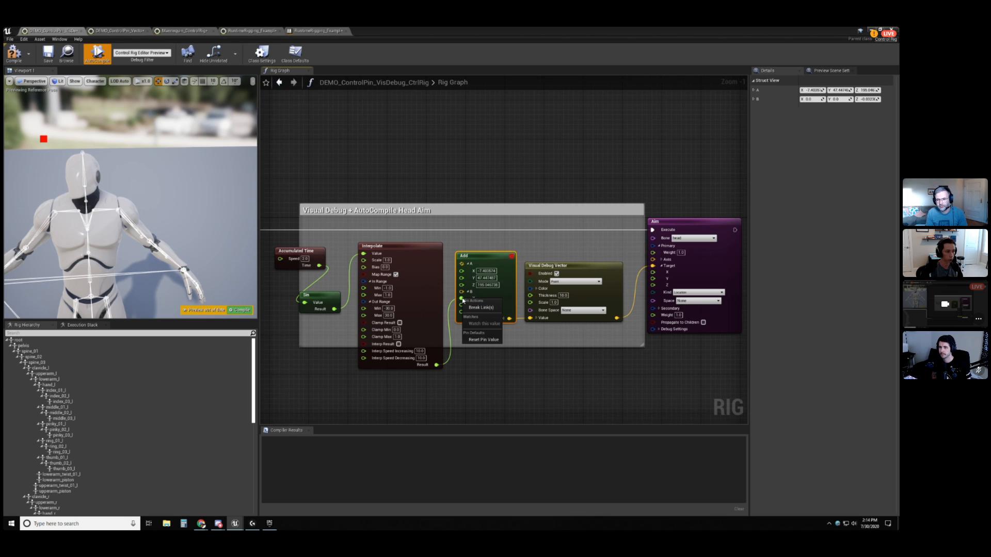
click(396, 236)
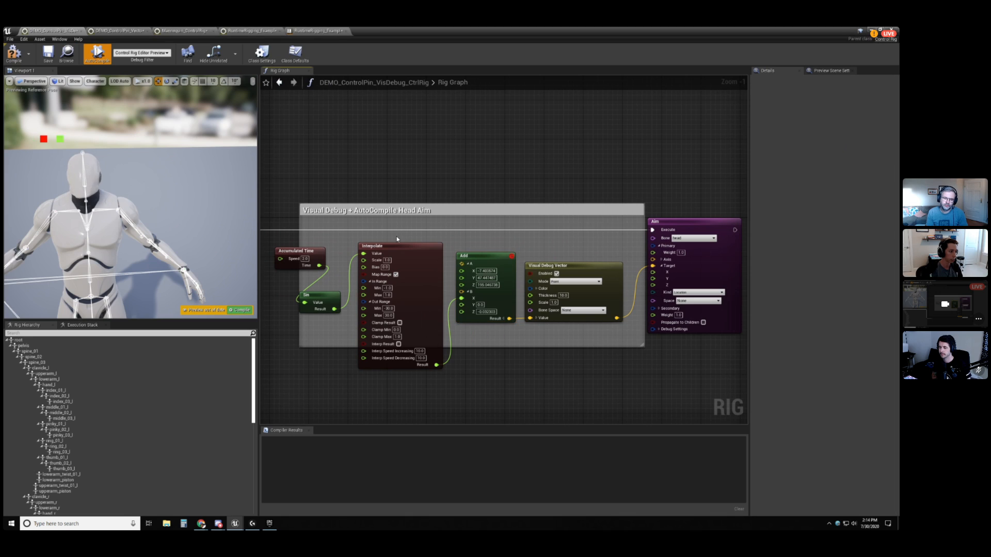
click(408, 245)
click(365, 238)
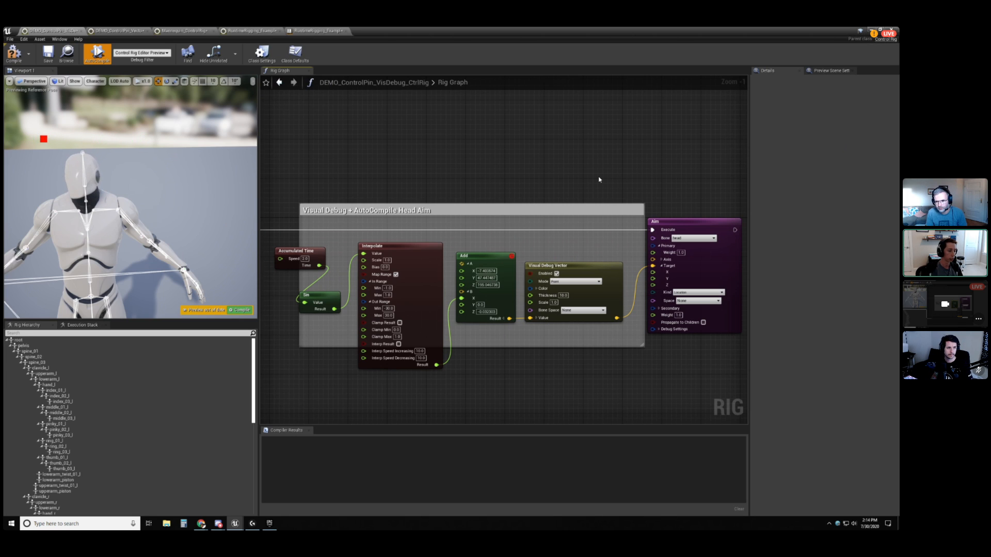
right_drag(394, 182, 526, 164)
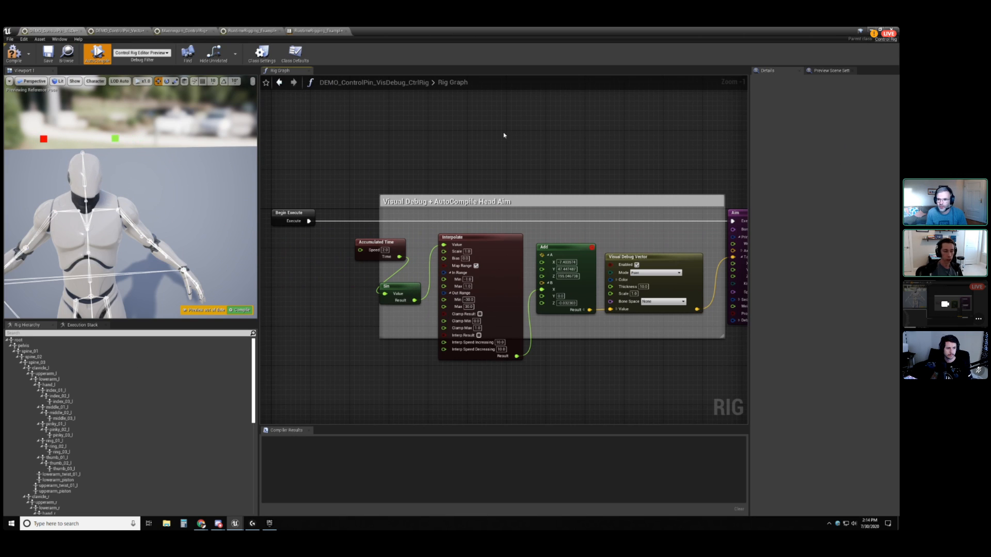
Switch to the DEMO_ControlPin_Vector2D_Limits_CtrlRig rig and look over its Vector 2D Neck Rotation graph.
click(111, 31)
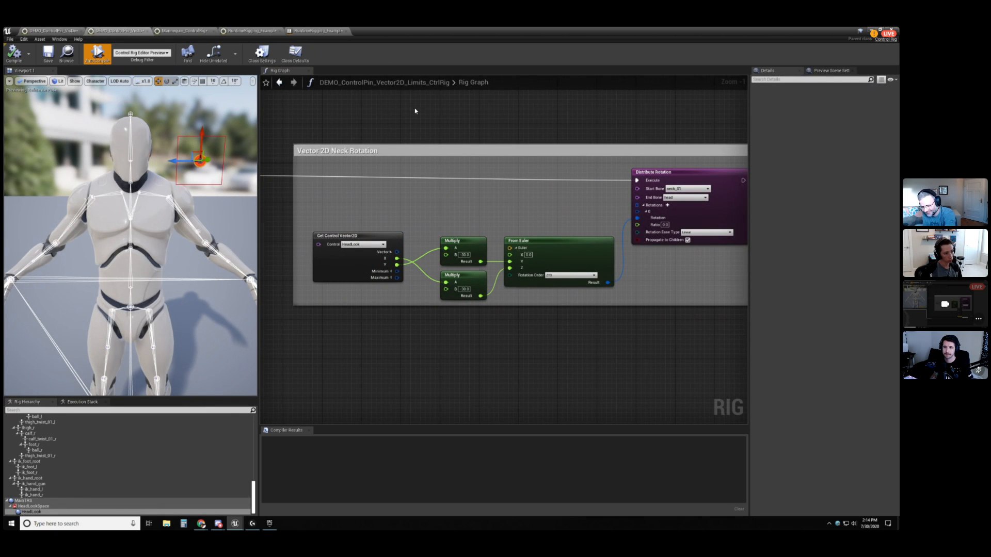
right_drag(418, 116, 416, 115)
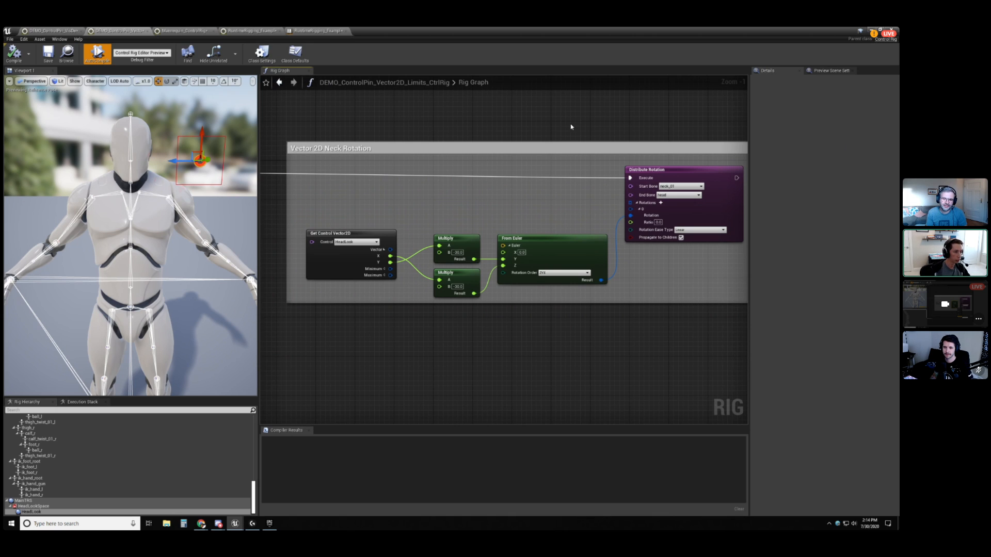
right_drag(570, 126, 530, 127)
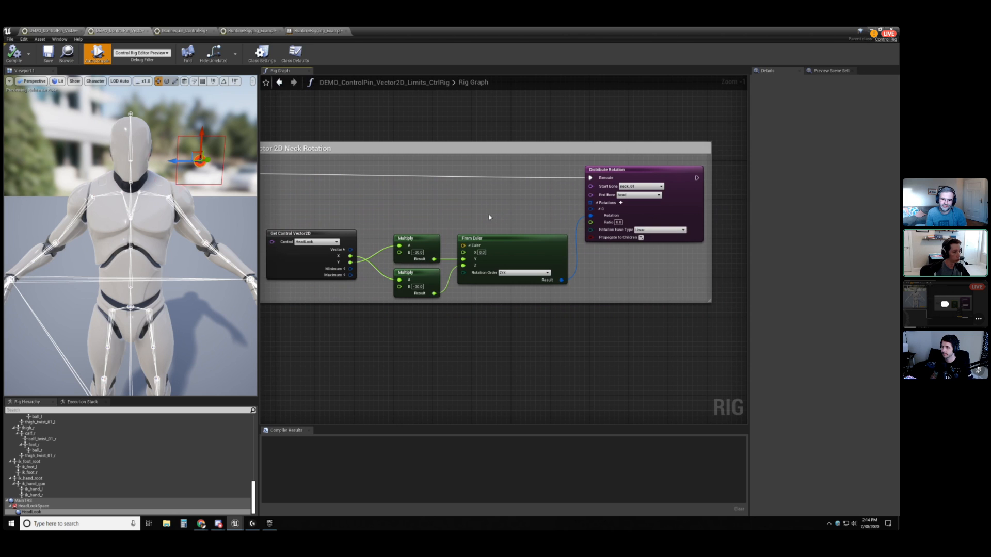
right_drag(418, 203, 440, 206)
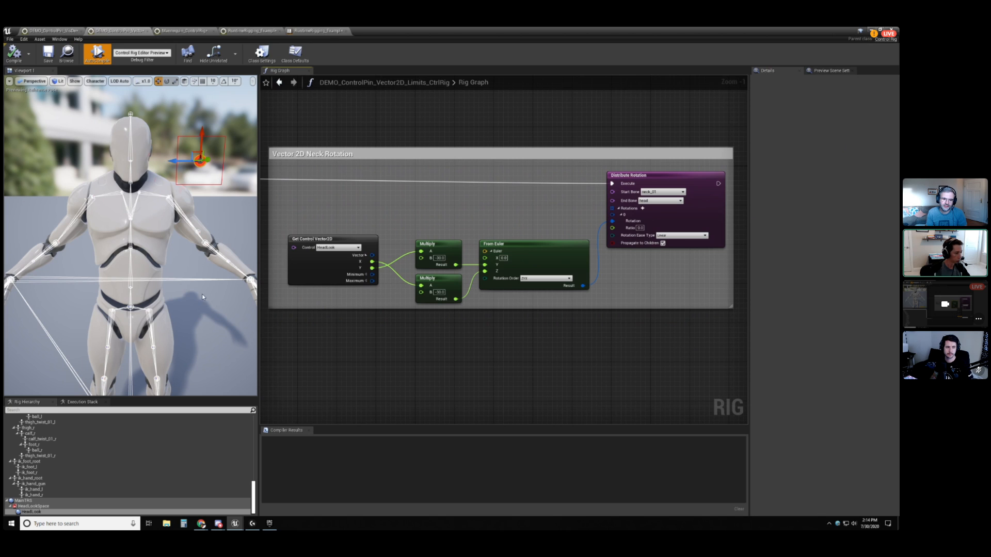
Select the HeadLook control in the rig hierarchy and move its gizmo inside the limits square beside the head to rotate the neck.
click(41, 512)
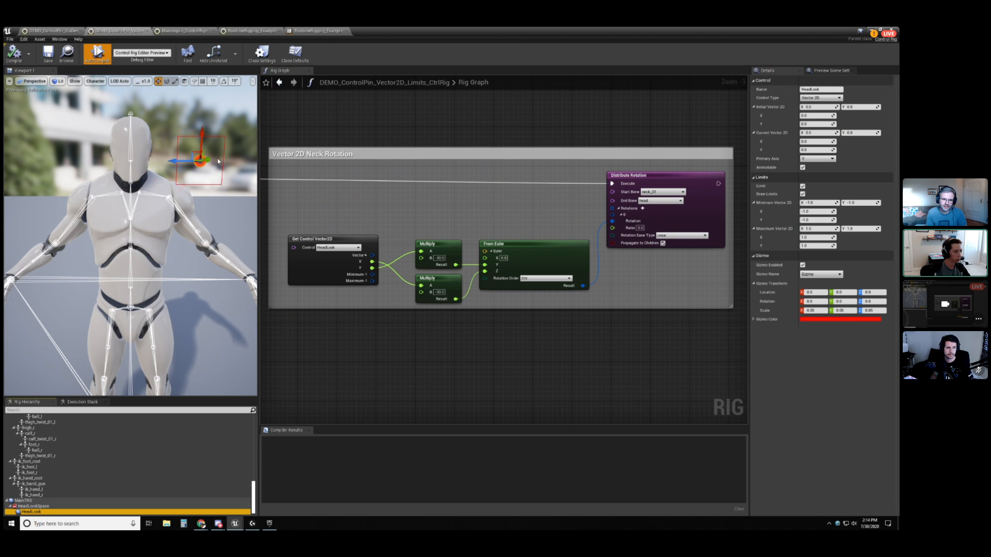
middle_drag(210, 193, 256, 169)
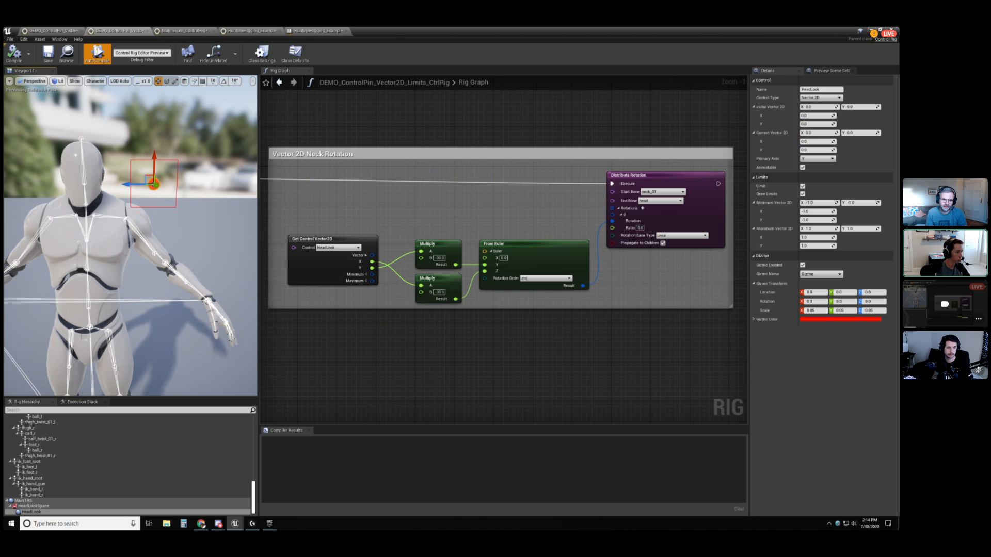
scroll(159, 189, up, 2)
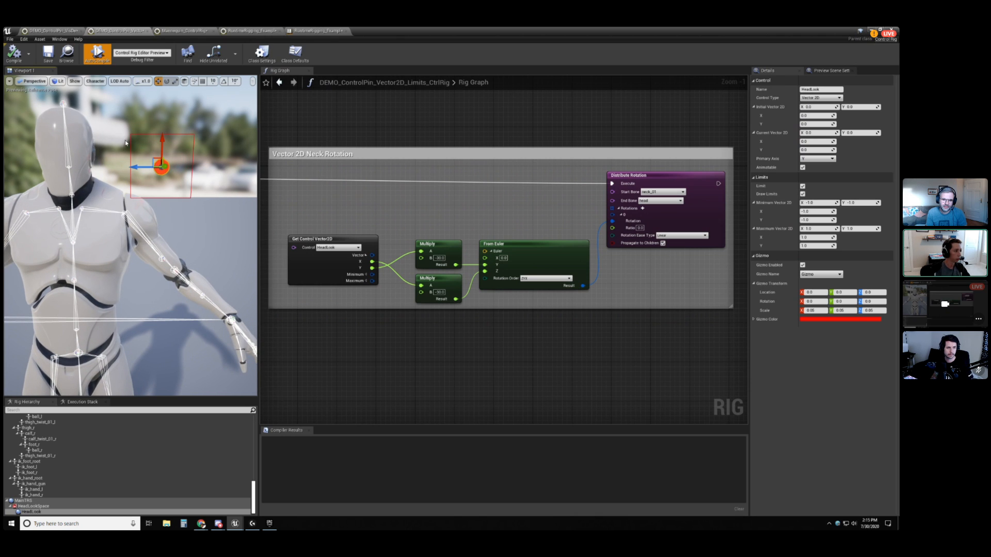
scroll(162, 245, up, 3)
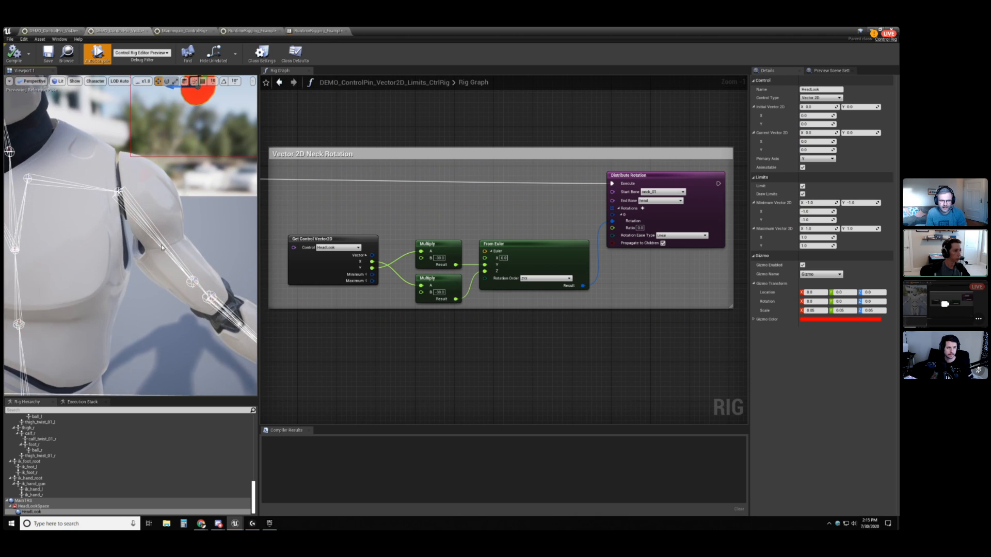
scroll(162, 245, down, 4)
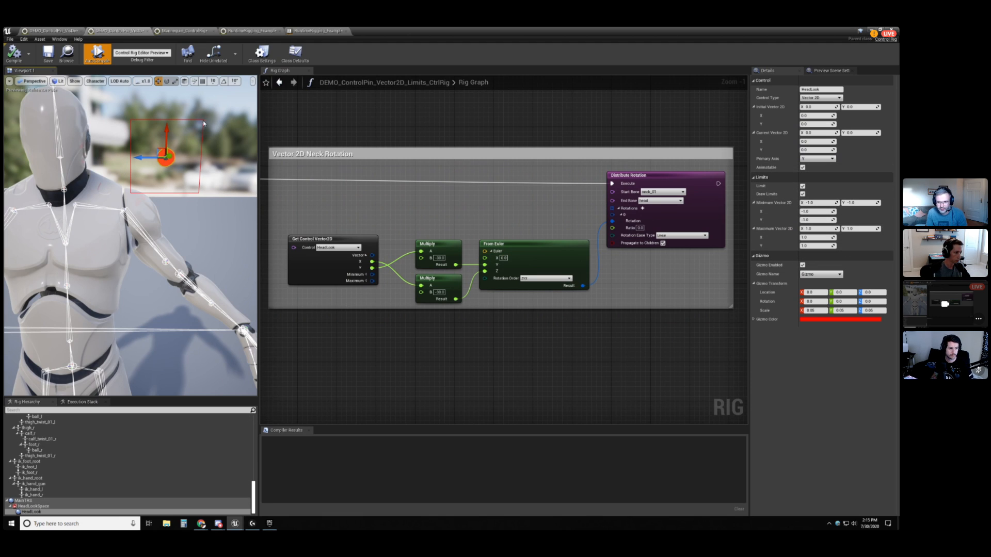
mouse_move(151, 151)
mouse_down()
mouse_move(146, 113)
mouse_move(153, 175)
mouse_move(188, 113)
mouse_move(126, 112)
mouse_move(122, 184)
mouse_move(193, 184)
mouse_move(193, 140)
mouse_move(160, 153)
mouse_up()
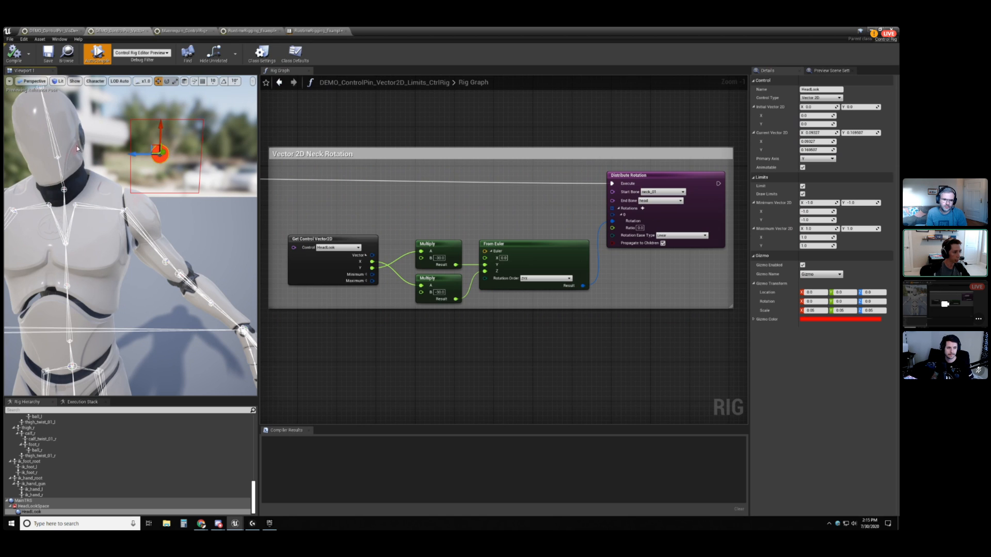
Examine how Get Control Vector2D feeds HeadLook's X and Y into the Multiply nodes, and check the control's minimum and maximum limits.
click(335, 238)
scroll(383, 271, up, 1)
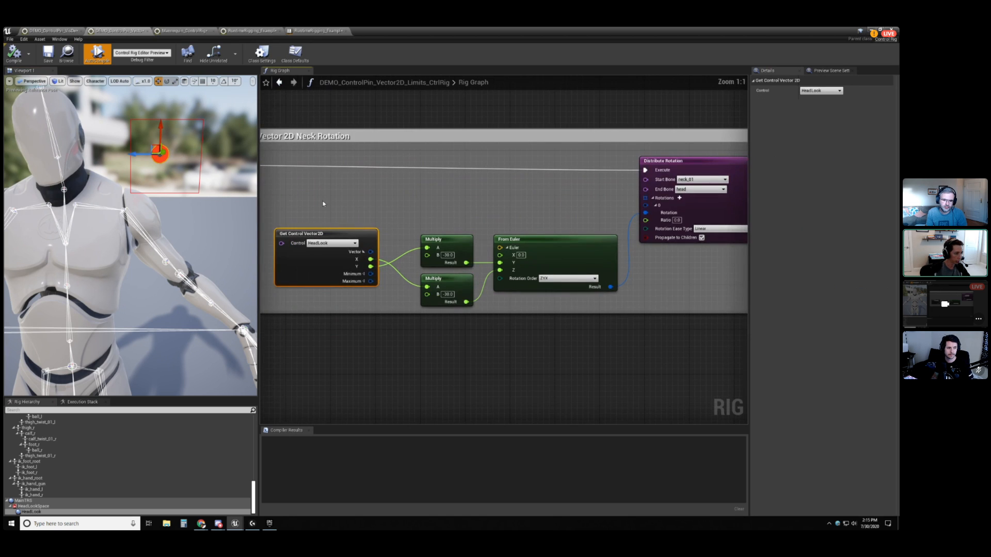
right_drag(323, 204, 364, 193)
click(438, 281)
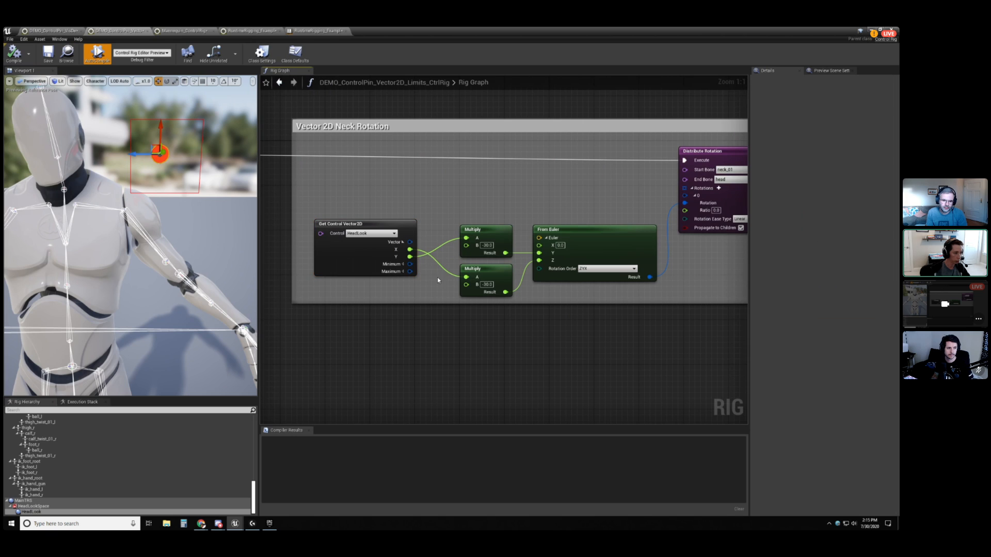
drag(497, 211, 492, 277)
click(426, 274)
drag(425, 271, 370, 285)
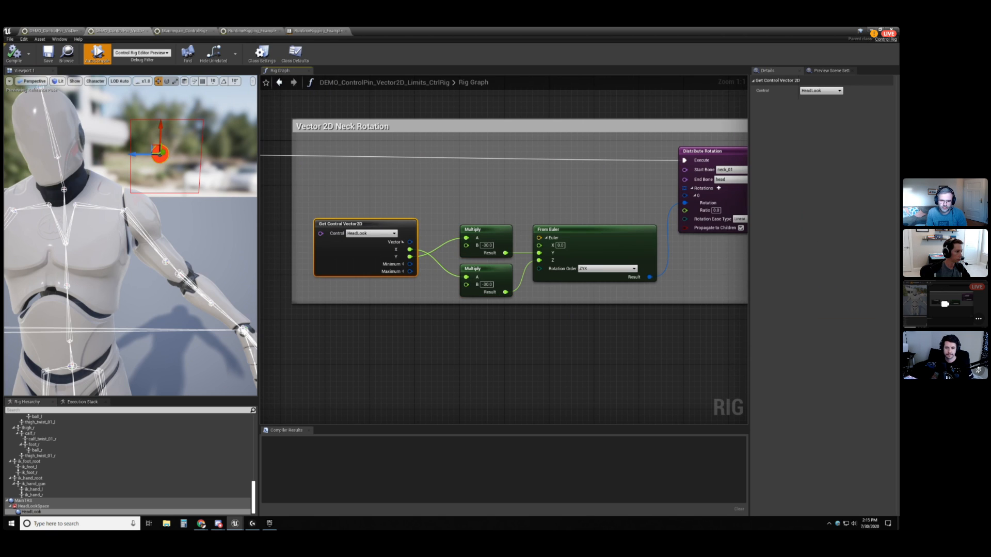
click(160, 155)
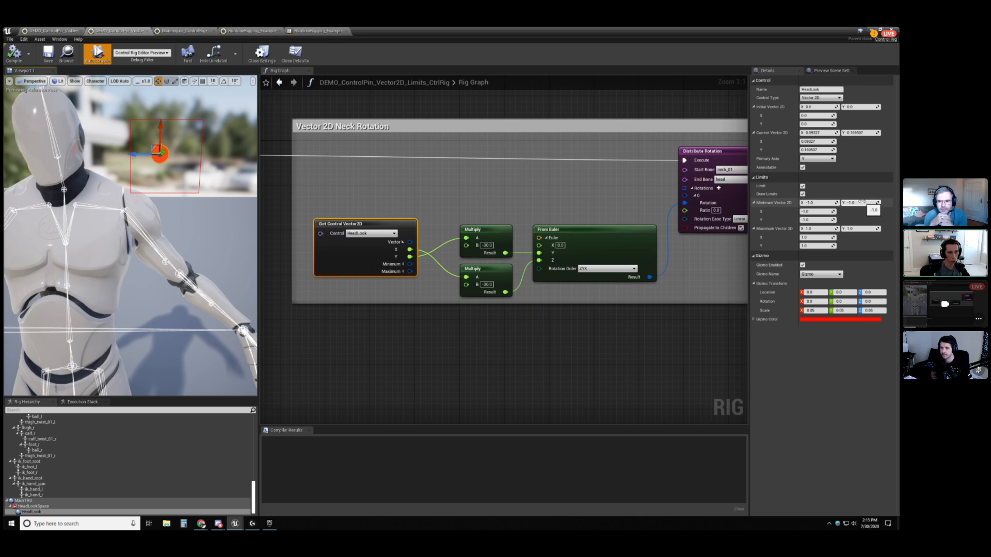
Follow the graph from the two Multiply nodes through From Euler to the Distribute Rotation node's rotation input.
drag(533, 225, 491, 283)
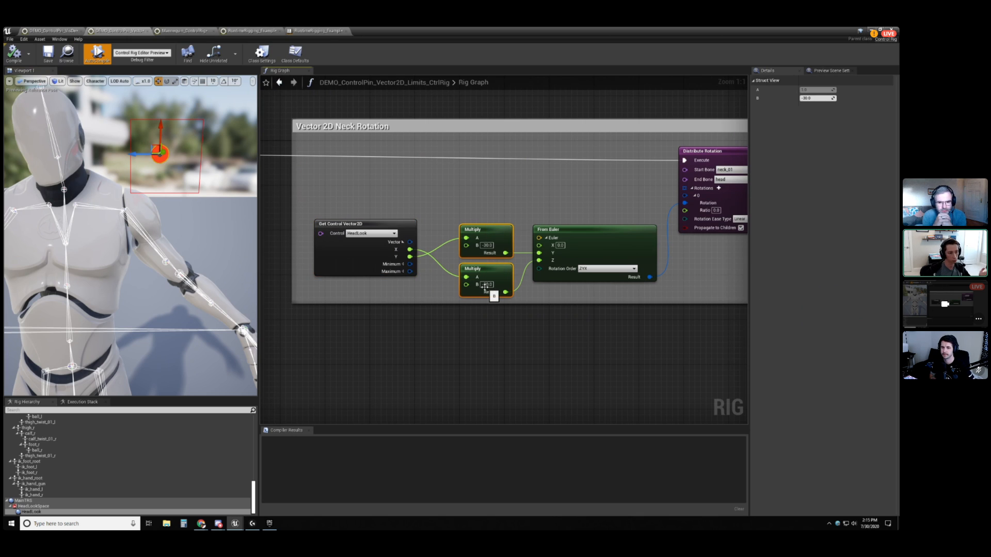
click(534, 206)
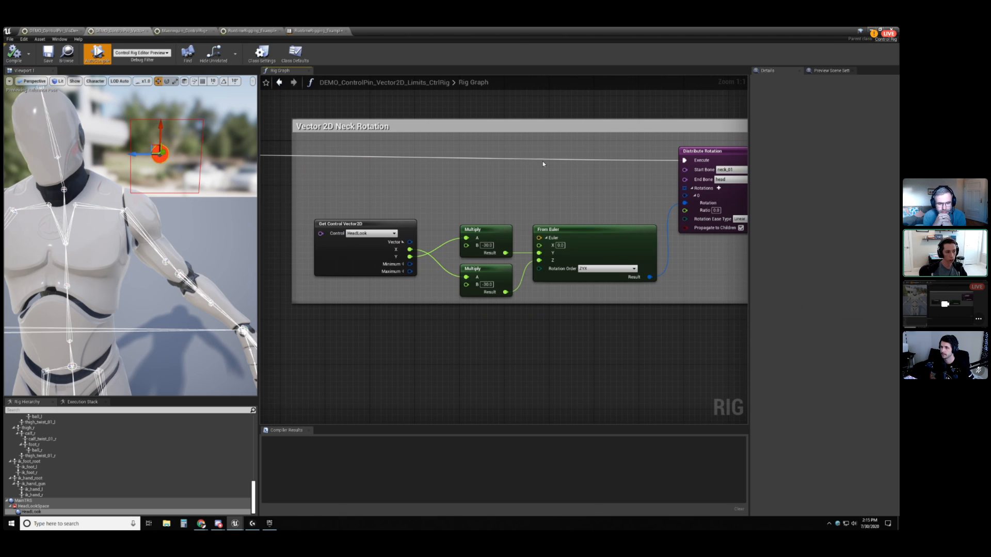
right_drag(572, 201, 550, 185)
drag(468, 188, 466, 268)
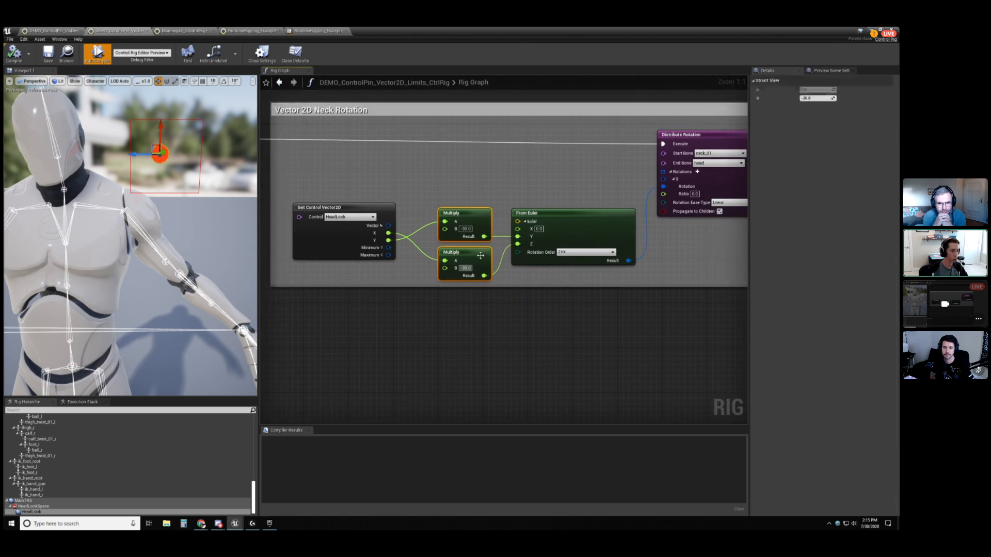
click(526, 179)
right_drag(584, 188, 559, 183)
click(554, 208)
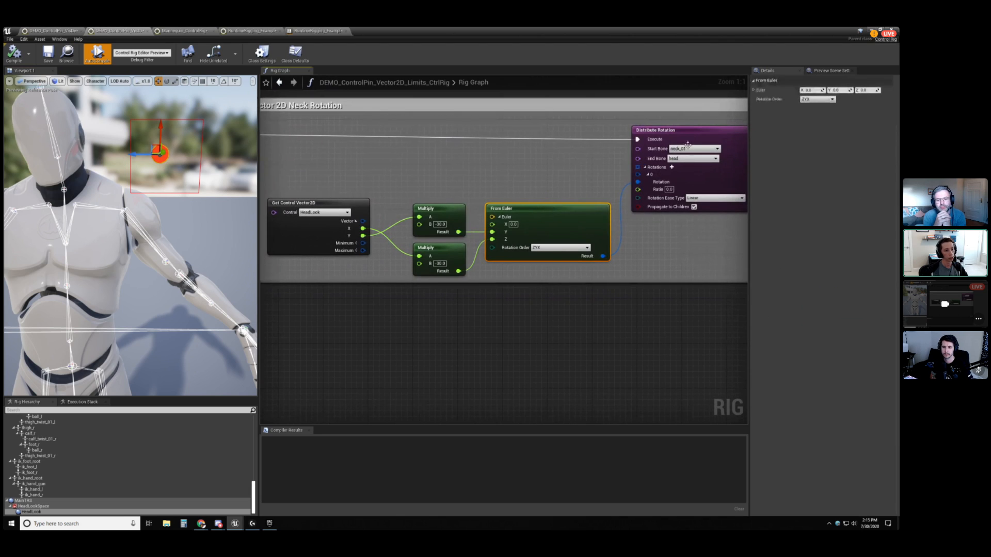
right_drag(589, 164, 450, 207)
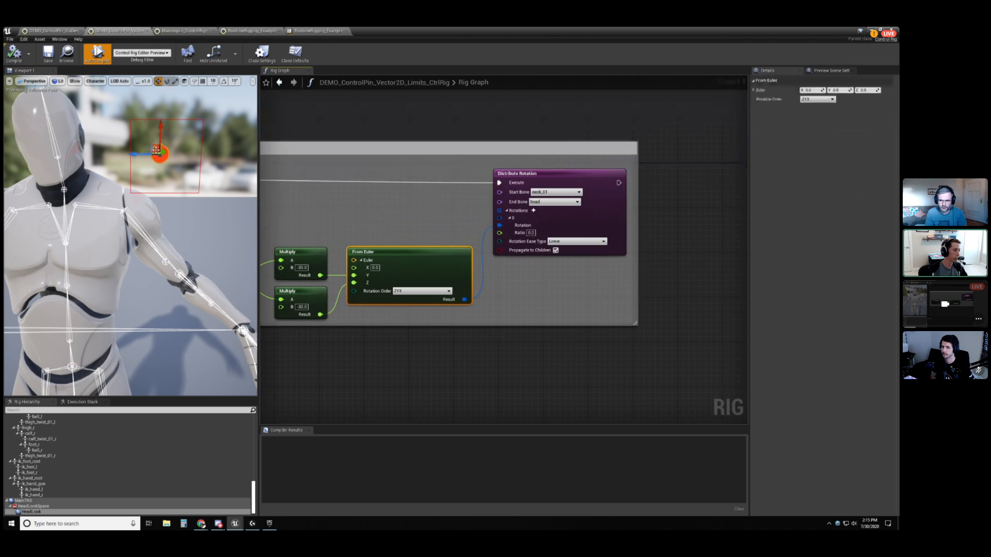
Set the Distribute Rotation node's Start Bone to spine_01 and move the HeadLook control around to test the spine rotation.
mouse_move(152, 146)
mouse_down()
mouse_move(177, 137)
mouse_move(121, 139)
mouse_move(178, 129)
mouse_move(147, 127)
mouse_move(163, 145)
mouse_up()
click(555, 192)
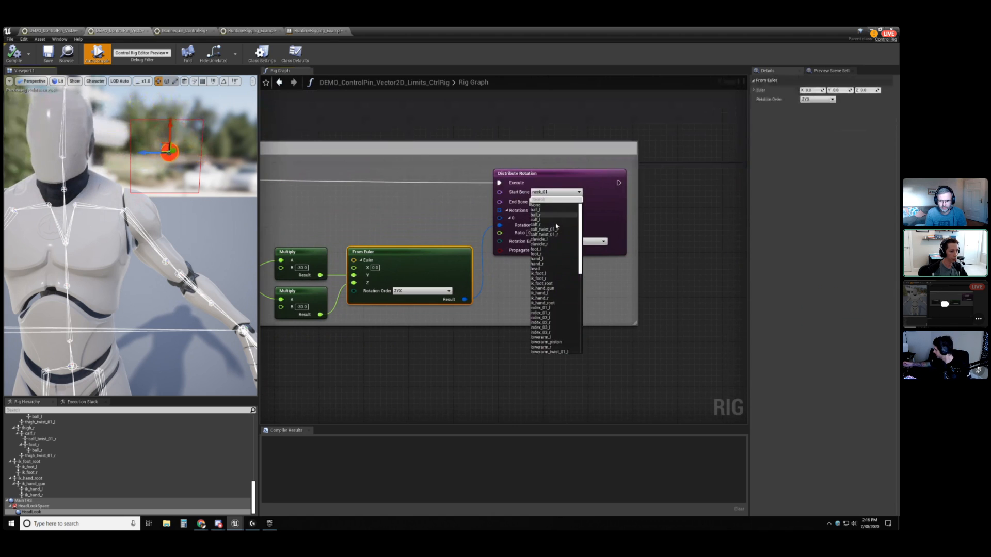
text(spine)
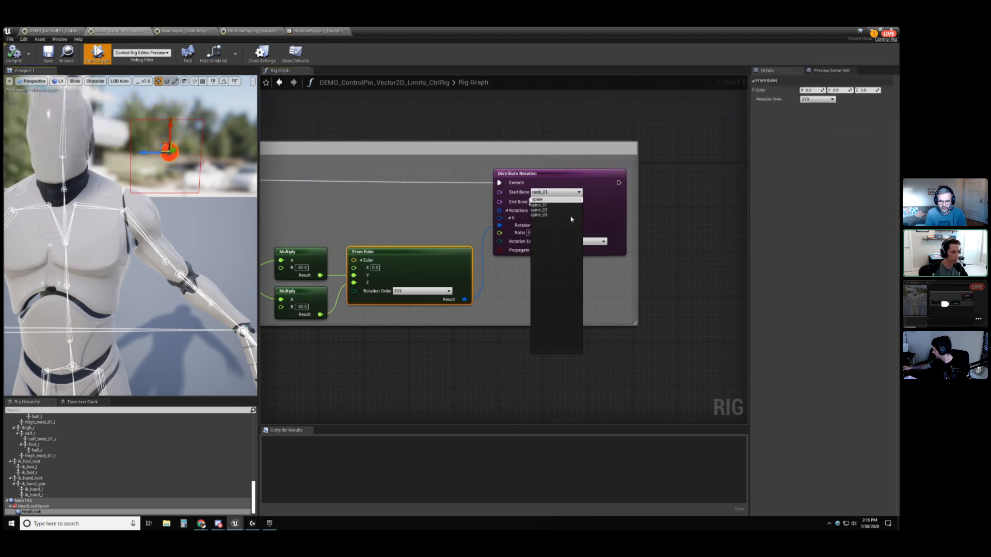
click(539, 205)
right_drag(374, 210, 422, 211)
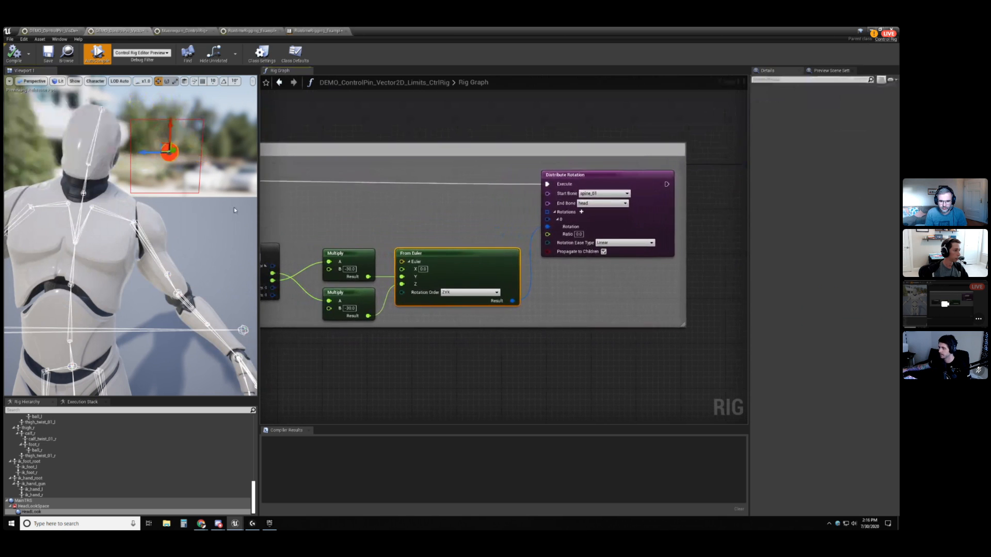
drag(164, 151, 143, 181)
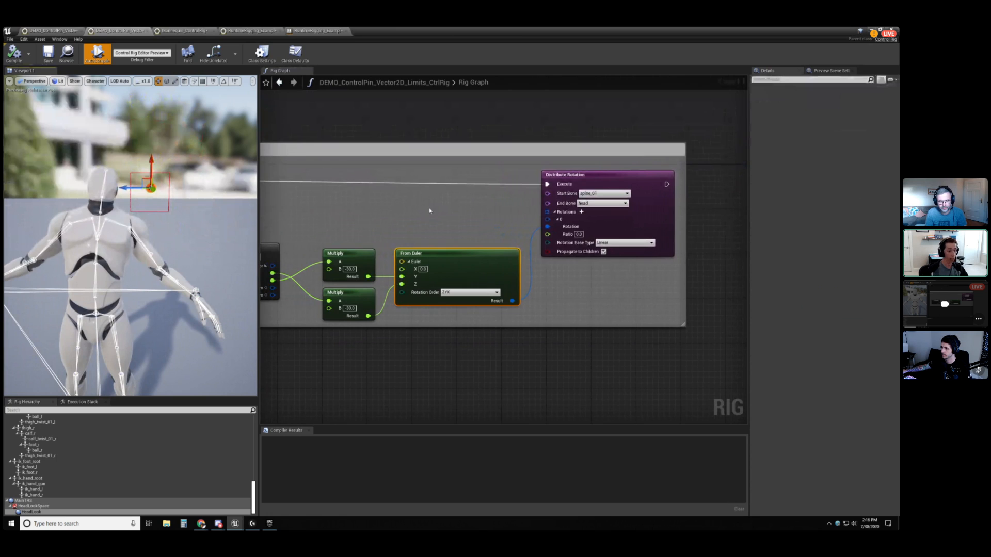
Enlarge the Execution Stack, trace its entries from GetControlVector2D to DistributeRotation to their graph nodes, and return to the Rig Hierarchy.
right_drag(404, 181, 453, 186)
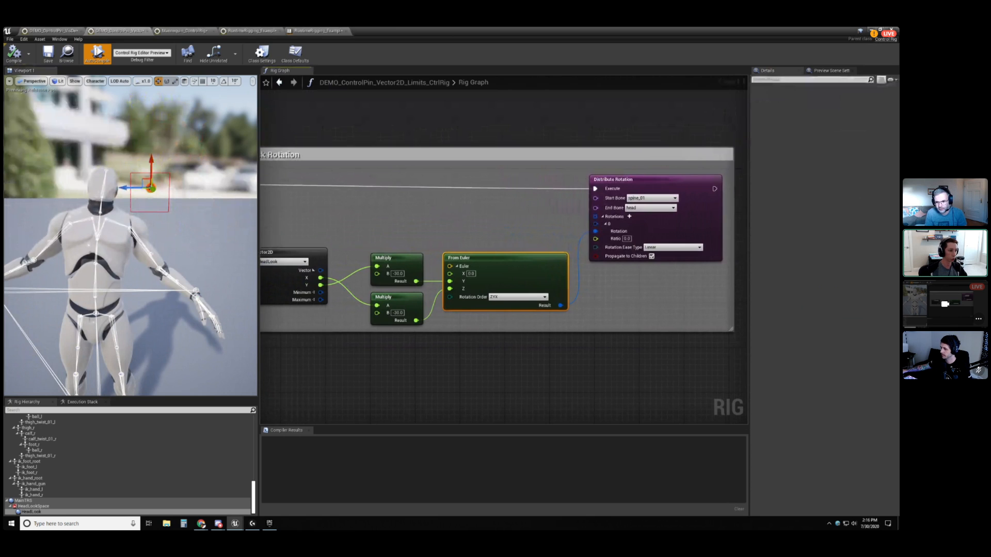
right_drag(407, 263, 450, 257)
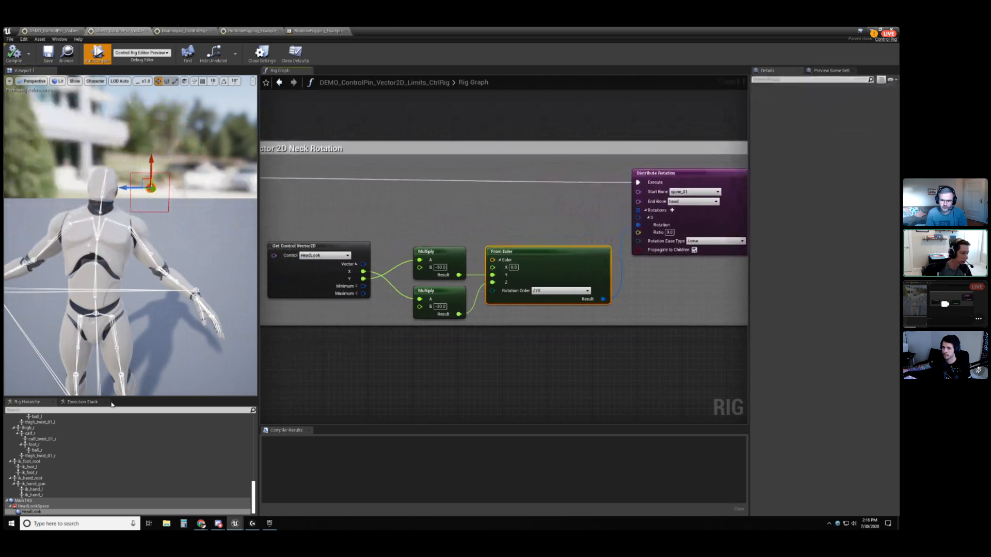
click(81, 402)
drag(83, 398, 83, 367)
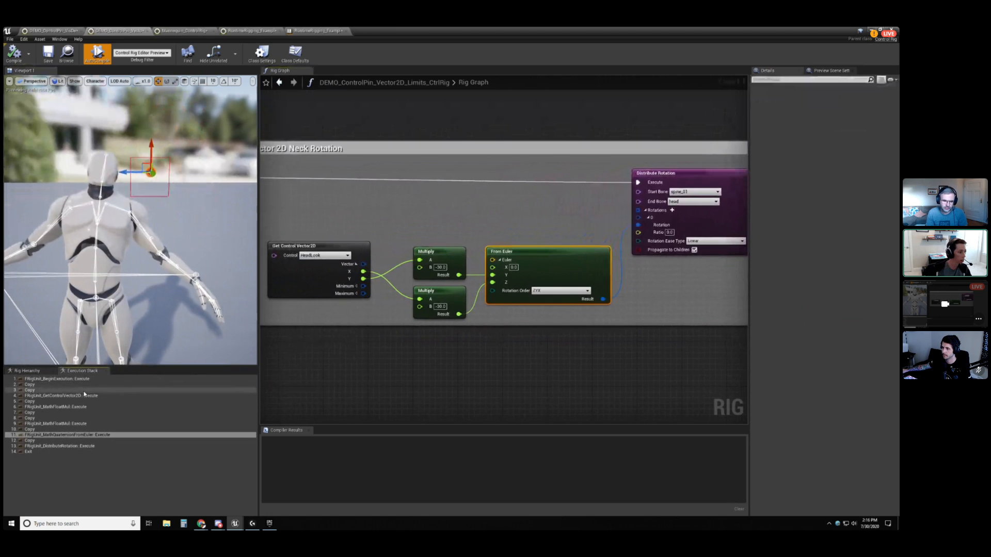
click(85, 396)
click(85, 407)
click(86, 424)
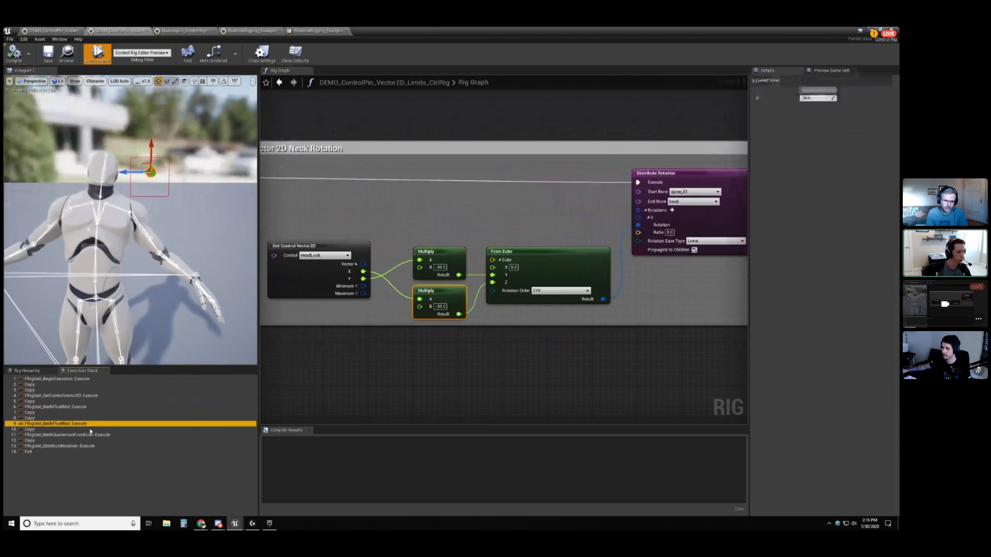
click(91, 435)
click(91, 446)
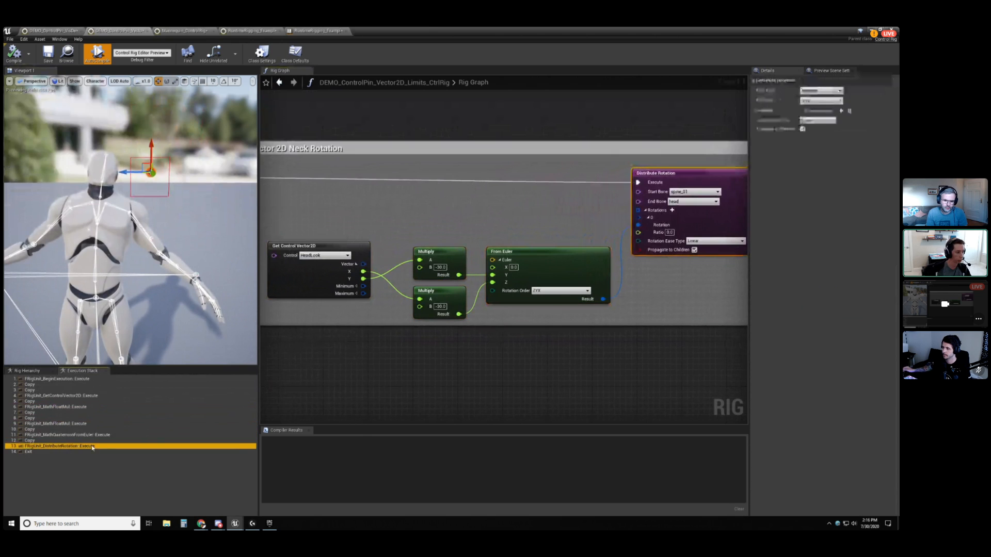
click(31, 372)
click(458, 206)
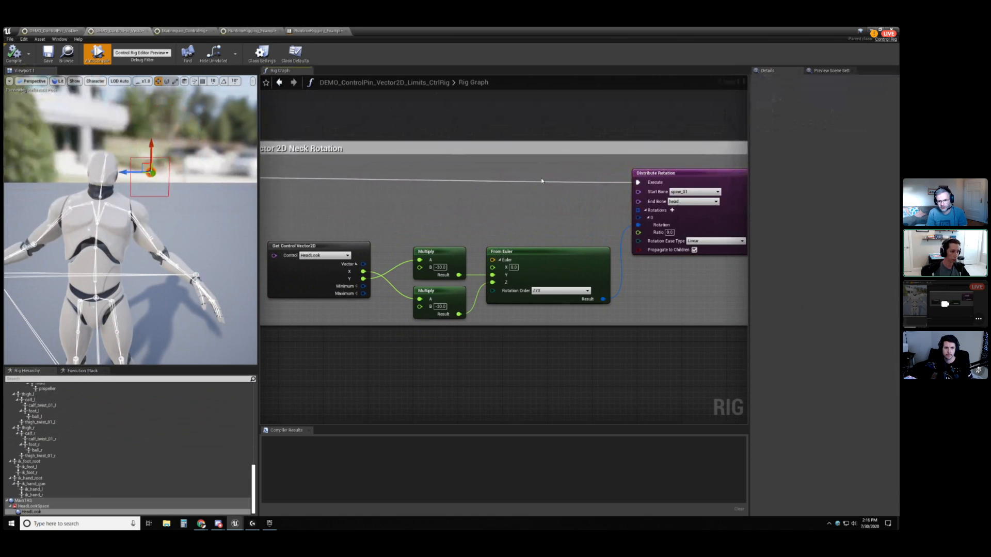
right_drag(464, 208, 479, 212)
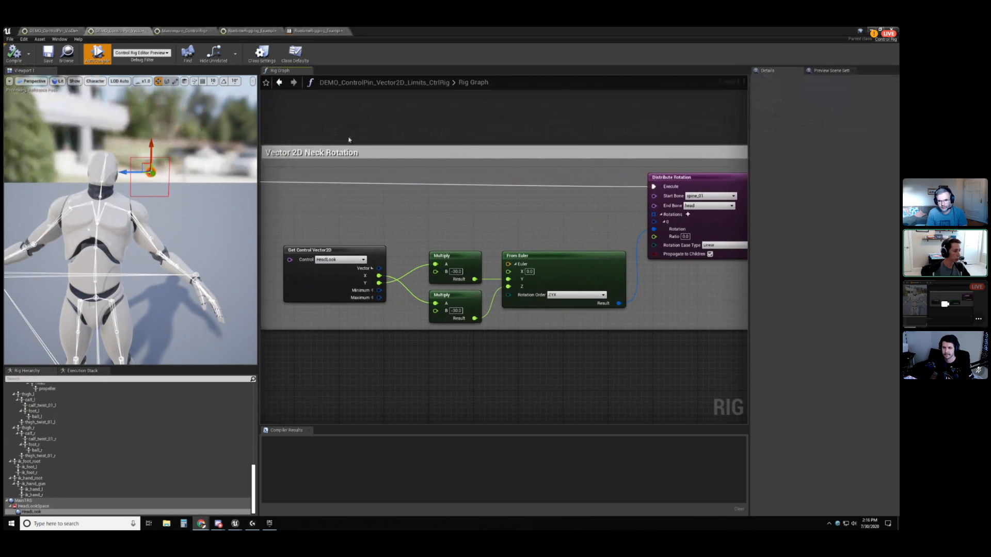
click(146, 173)
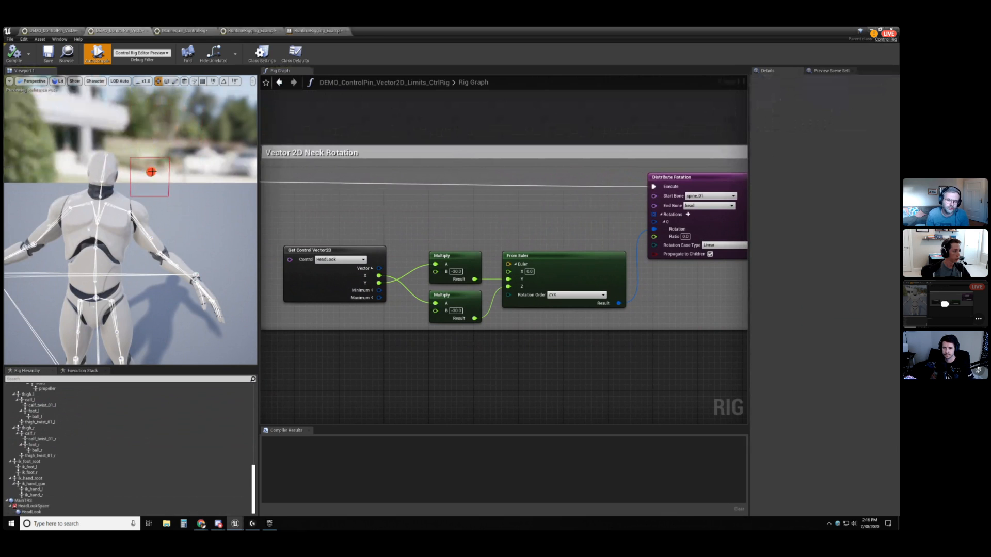
click(150, 172)
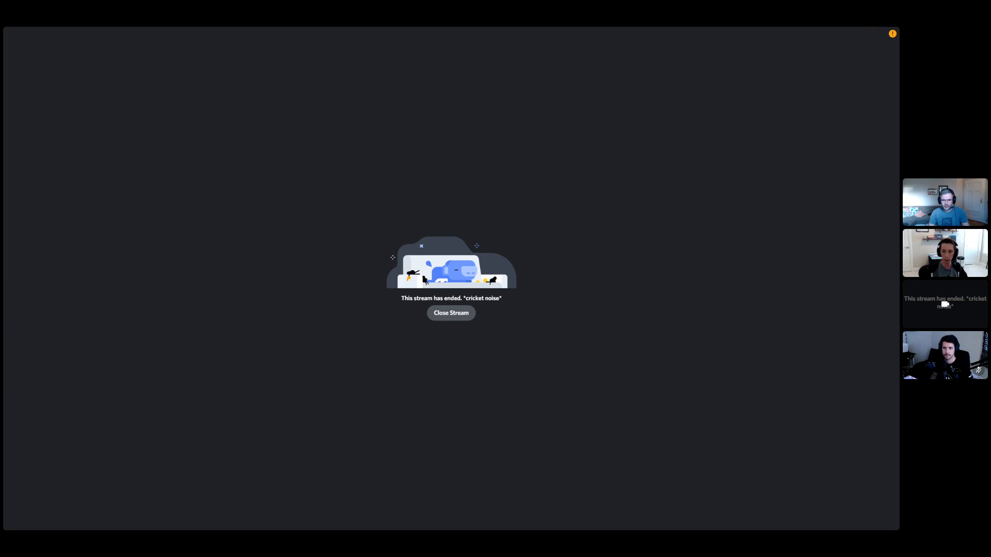
click(965, 9)
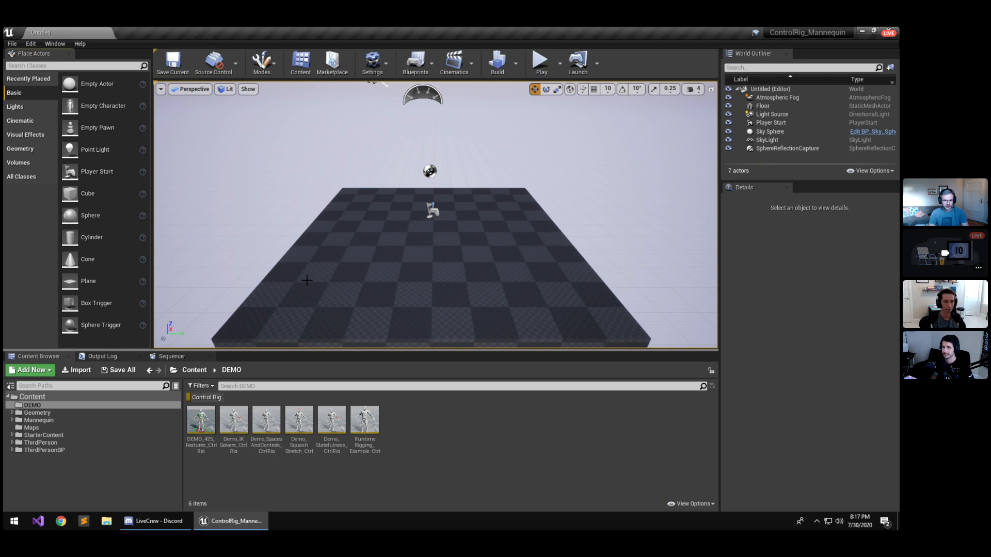
right_click(412, 421)
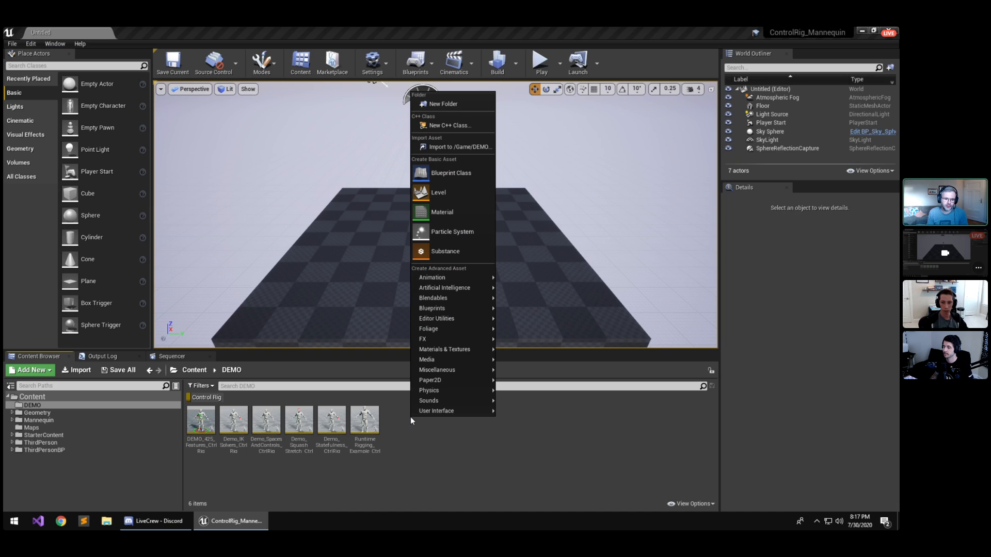
click(410, 434)
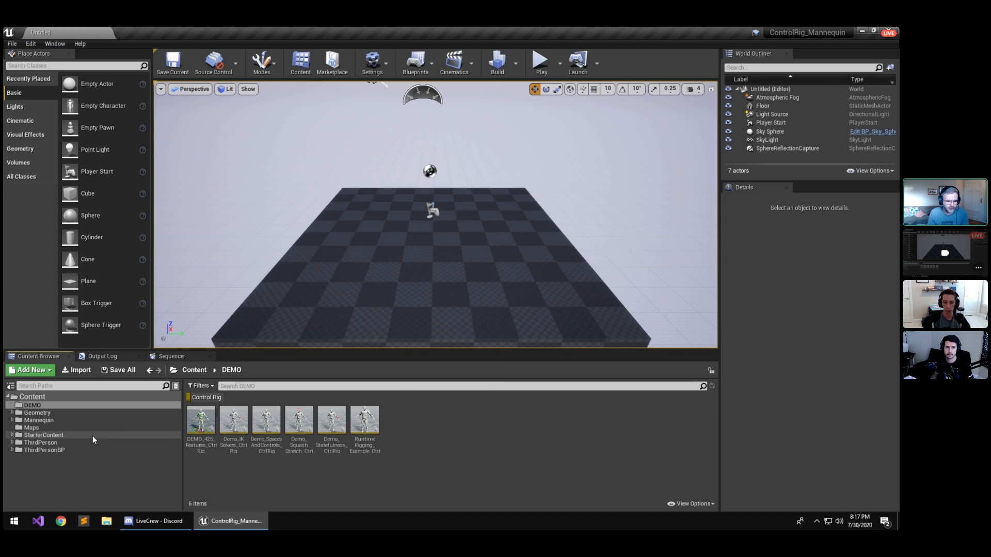
Filter the whole Content folder to skeletal meshes and create a Control Rig from SK_Mannequin.
click(41, 397)
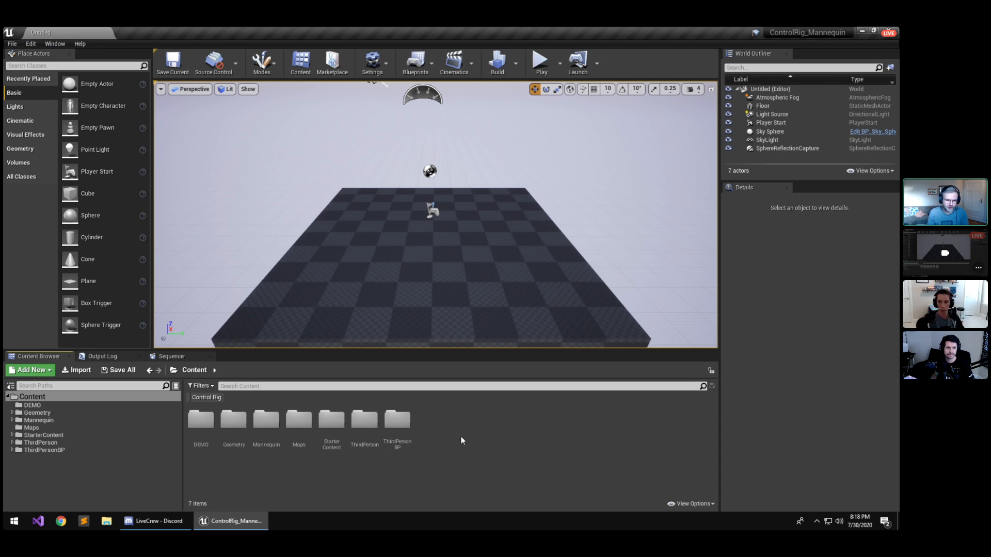
click(200, 386)
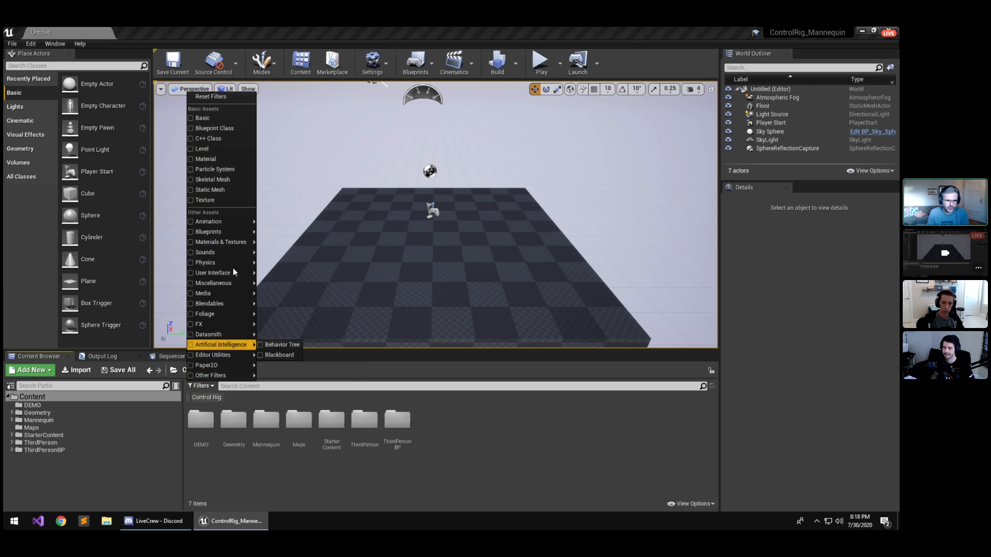
click(204, 179)
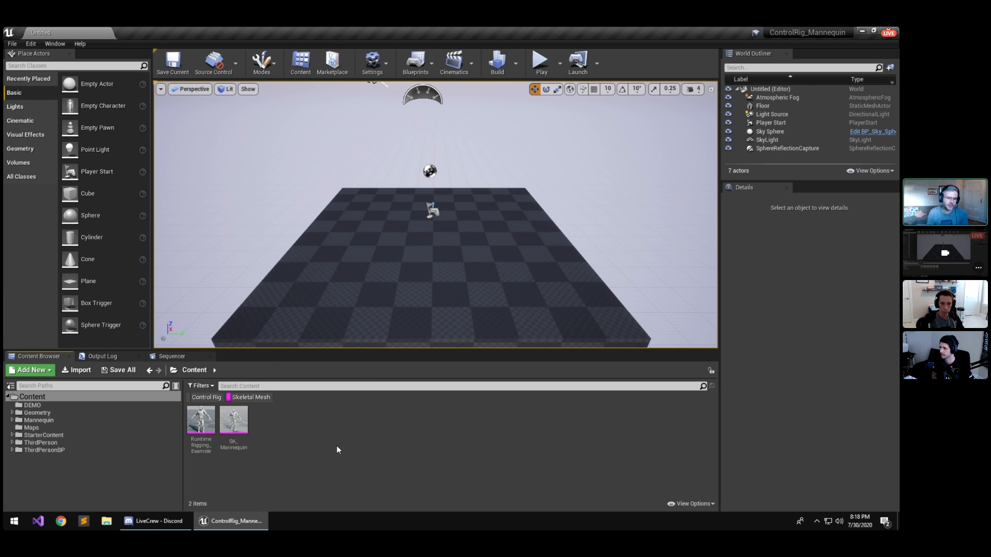
right_click(231, 419)
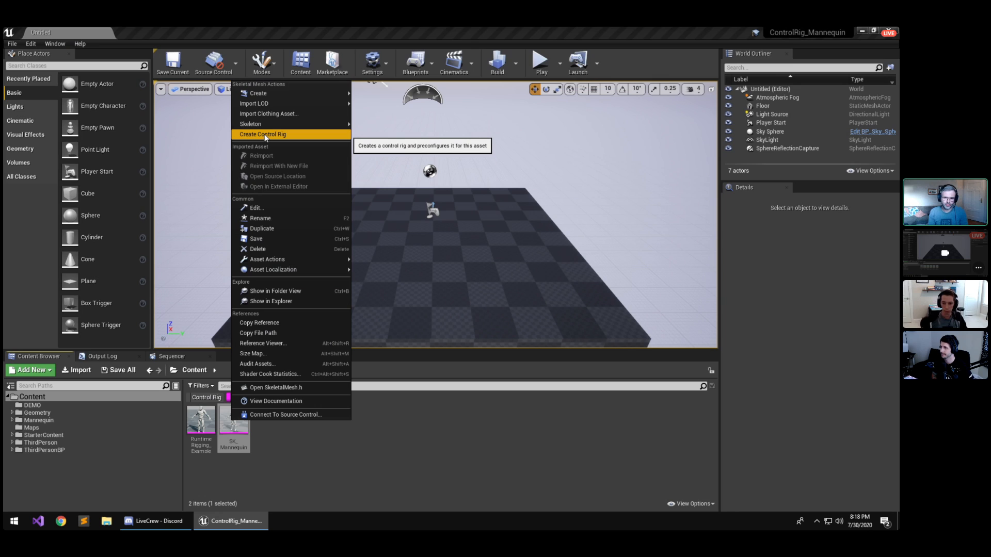
click(245, 134)
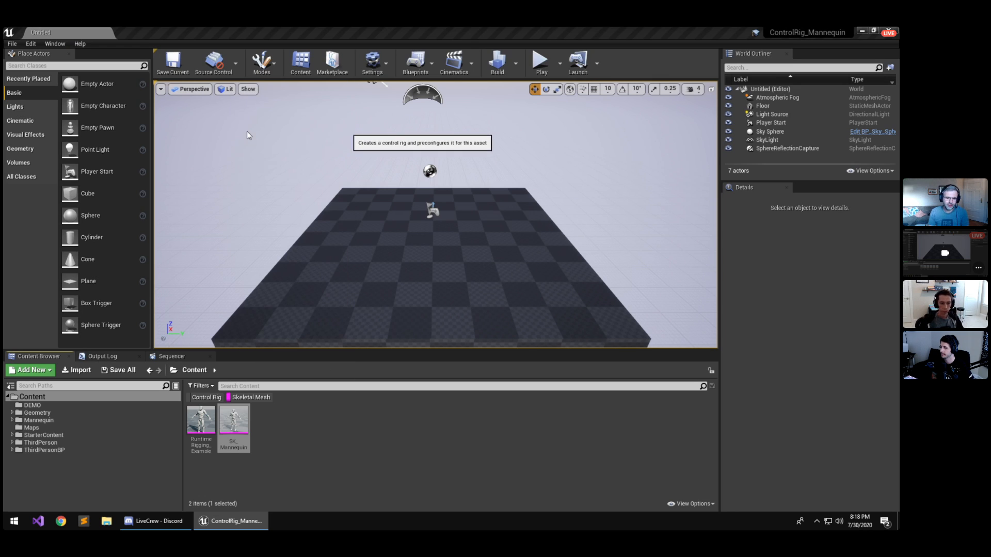
Switch the asset filter from Skeletal Mesh to Control Rig and open SK_Mannequin_CtrlRig for editing.
click(254, 398)
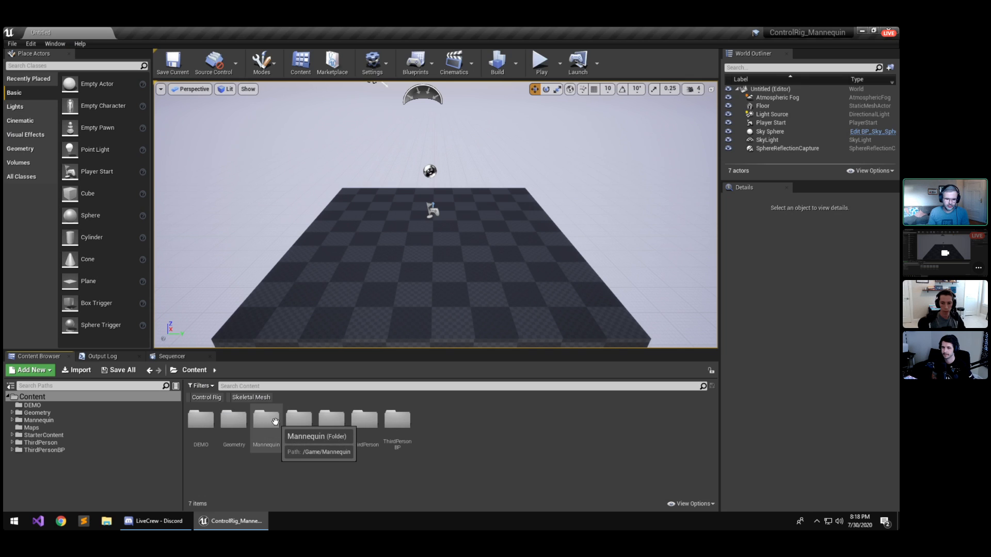
click(206, 397)
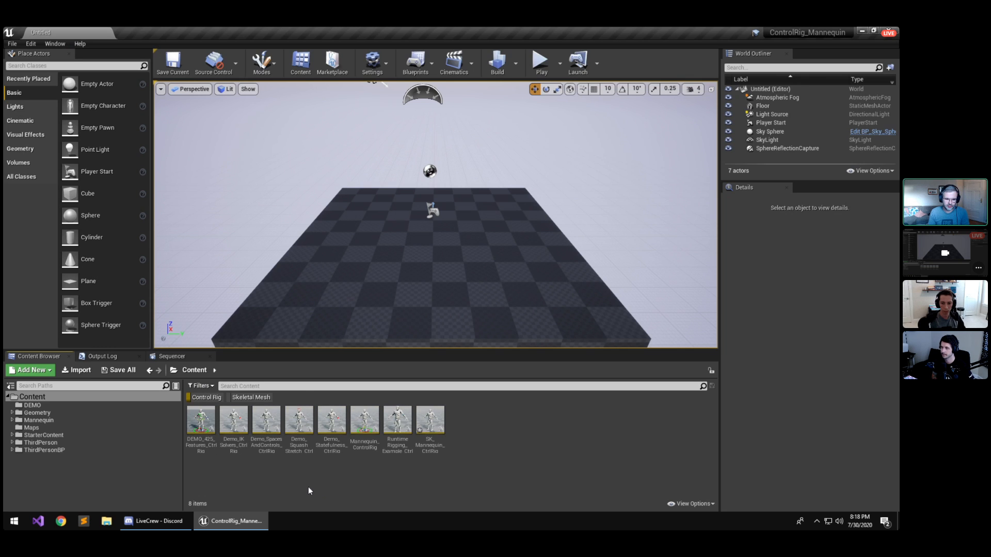
double_click(430, 421)
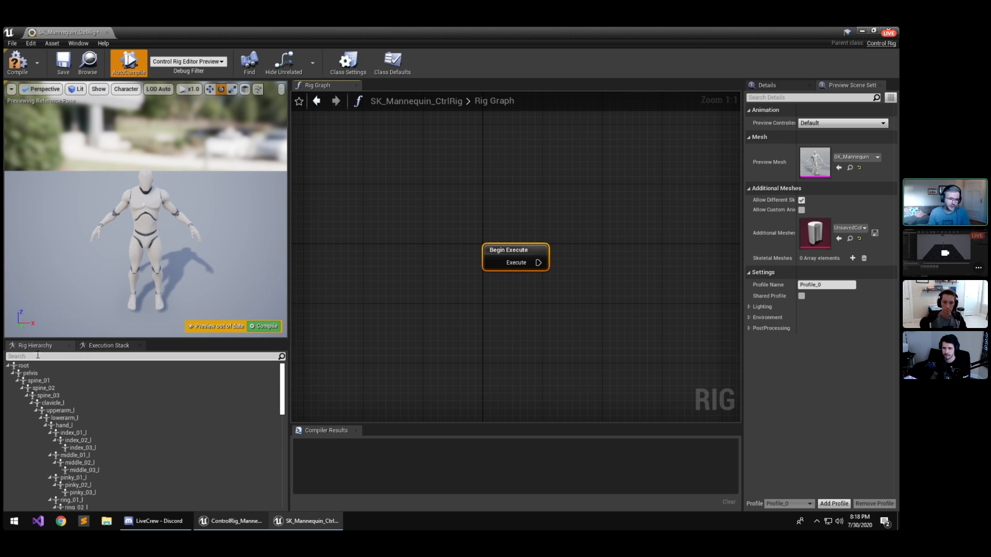
Look over the imported bone hierarchy and the curves in the Curve Container, and close the container window.
click(60, 373)
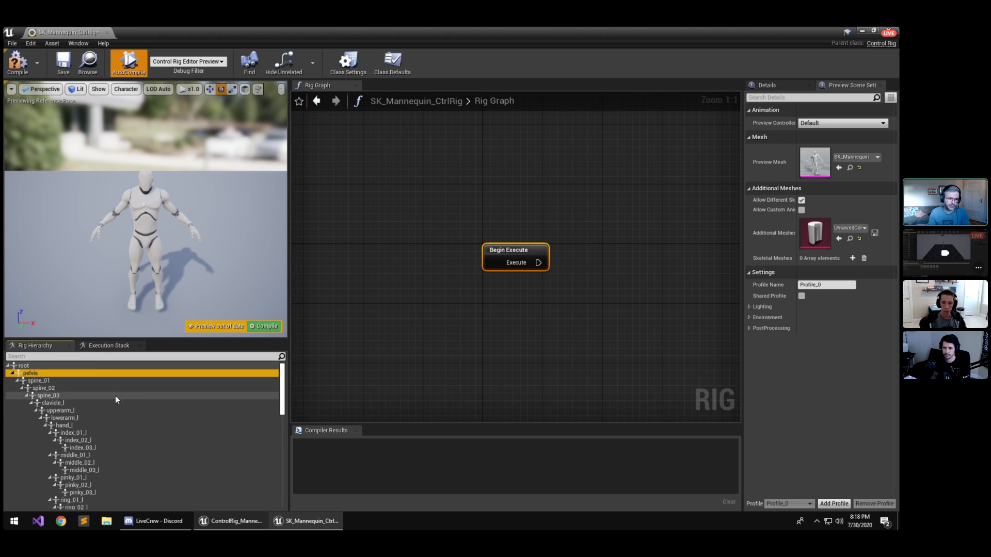
click(78, 43)
click(87, 178)
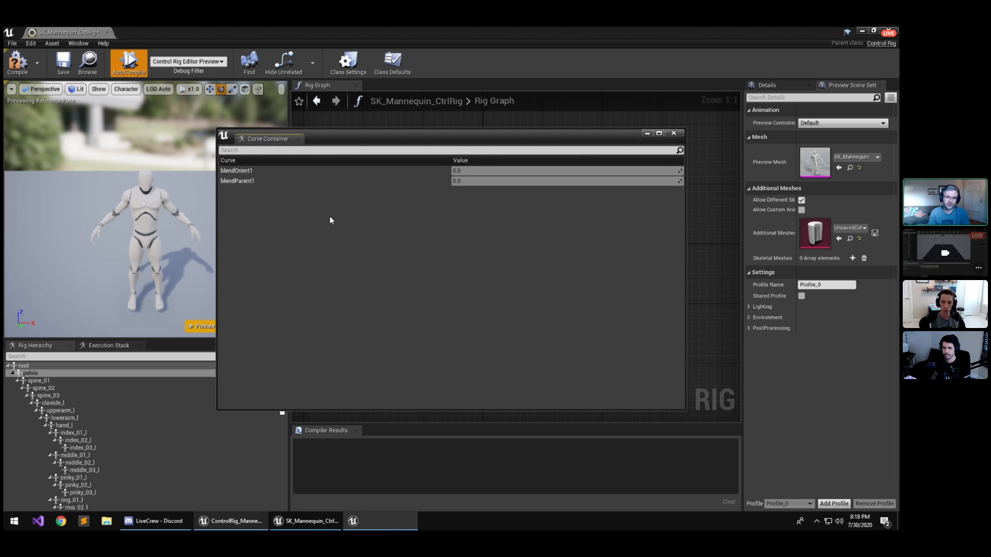
middle_click(271, 138)
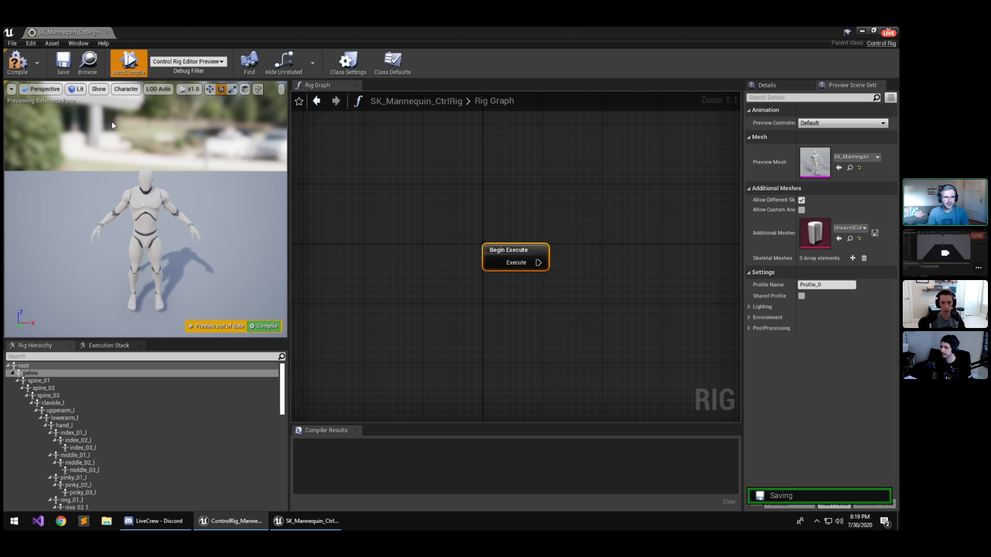
Compile the control rig and display the mannequin's full bone hierarchy in the preview, seen at an angle.
click(18, 69)
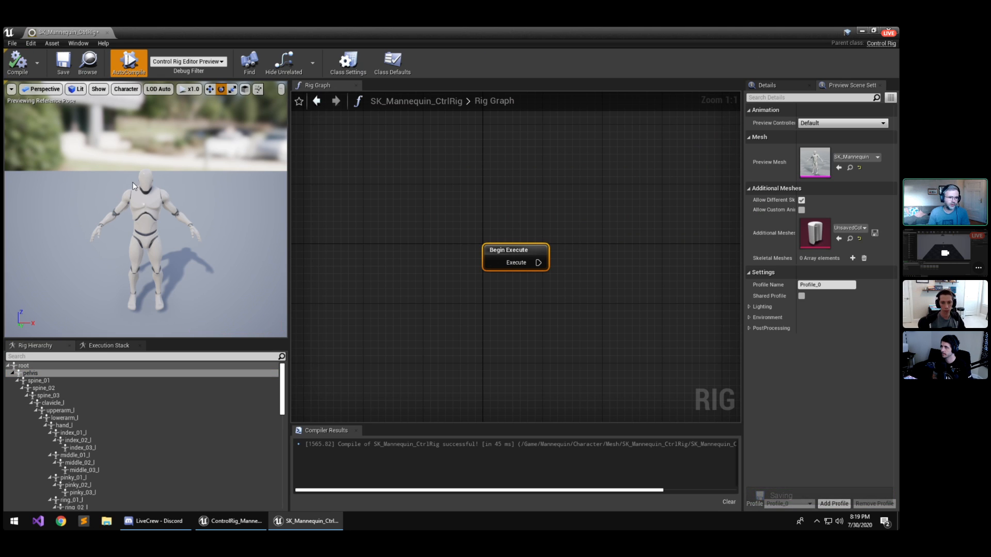
click(127, 90)
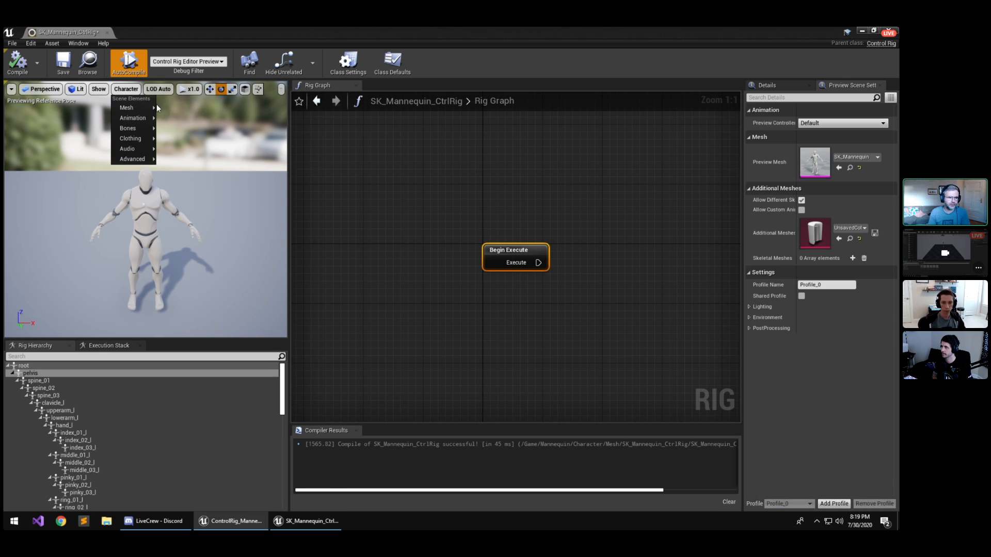
mouse_move(129, 128)
click(180, 168)
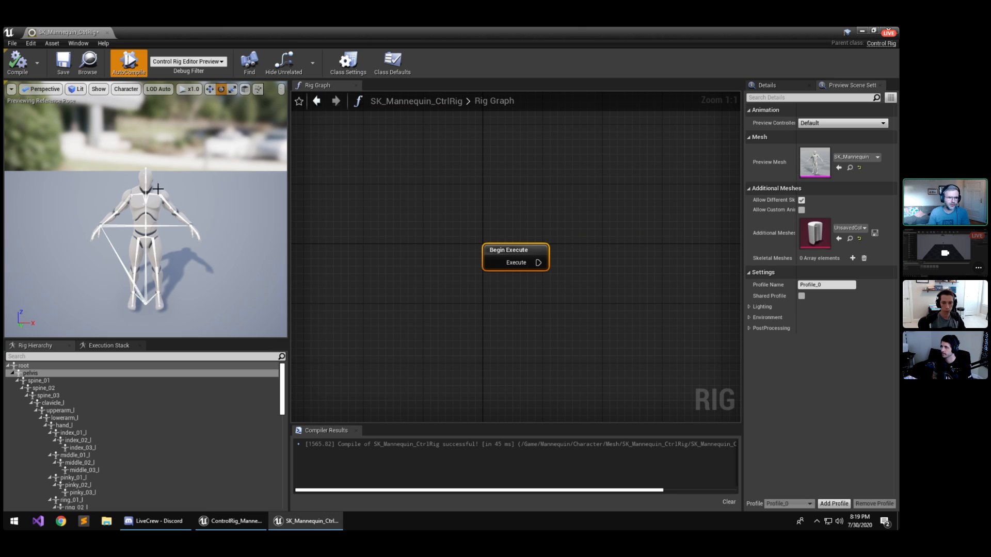
right_drag(181, 167, 206, 168)
mouse_move(158, 196)
right_down()
mouse_move(179, 196)
mouse_move(158, 196)
right_up()
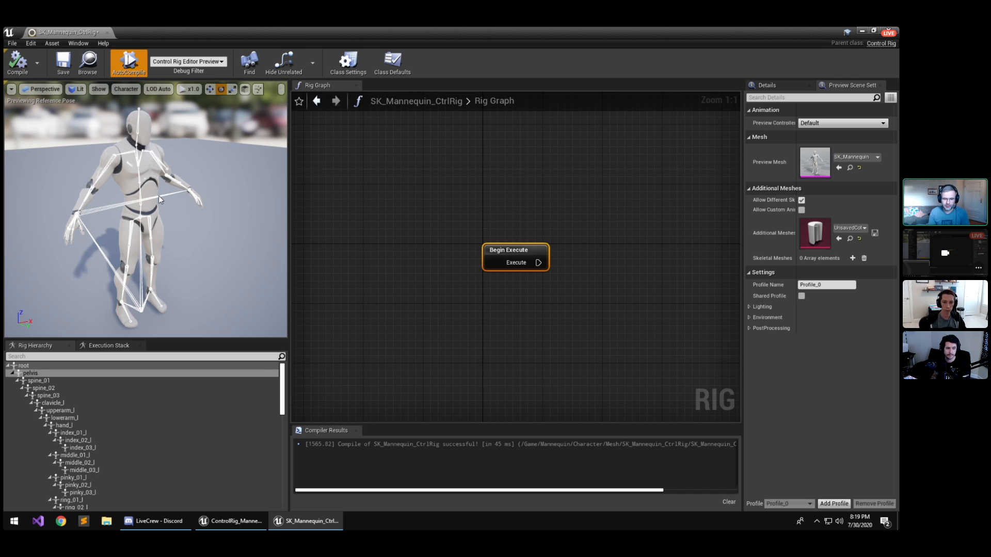
Move the Begin Execute node to the upper-left area of the graph and collapse the root bone's hierarchy.
drag(516, 250, 366, 199)
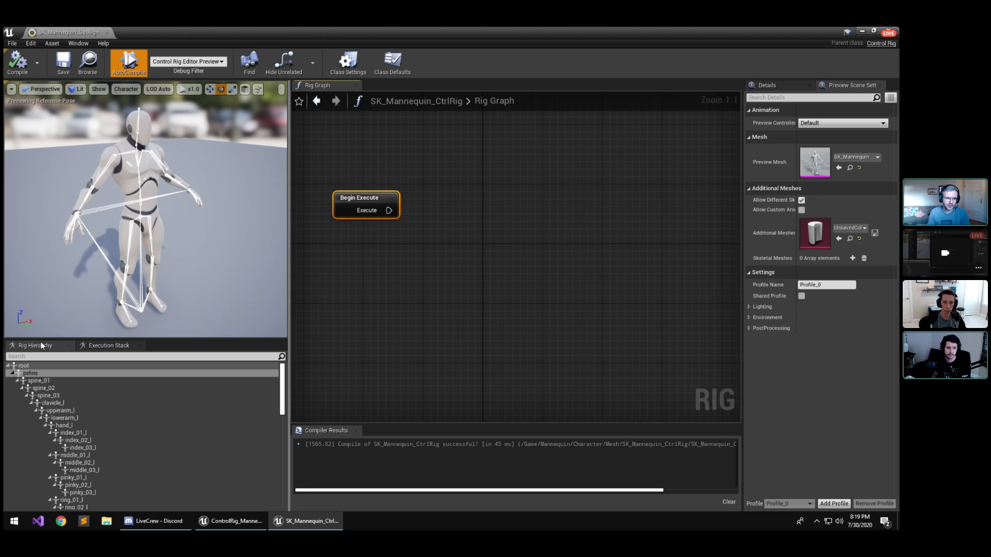
click(8, 366)
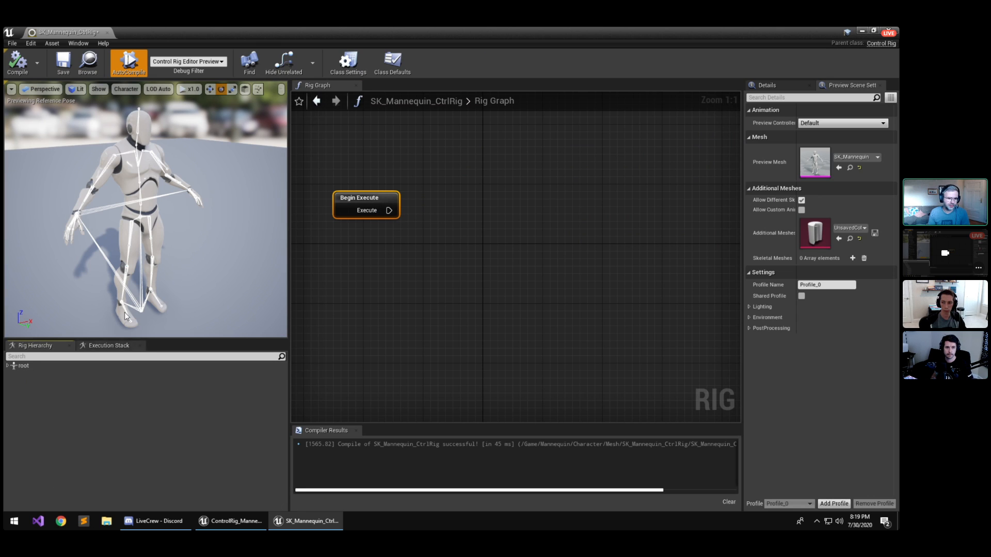
mouse_move(190, 230)
mouse_down()
mouse_move(204, 229)
mouse_move(188, 228)
mouse_up()
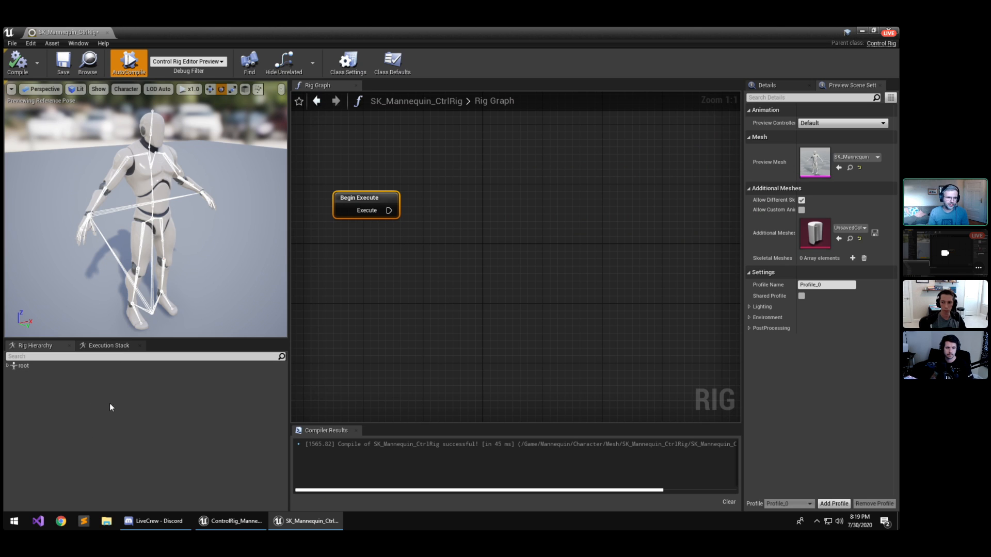
Add a new control at the top level of the rig hierarchy, outside the root bone.
right_click(39, 388)
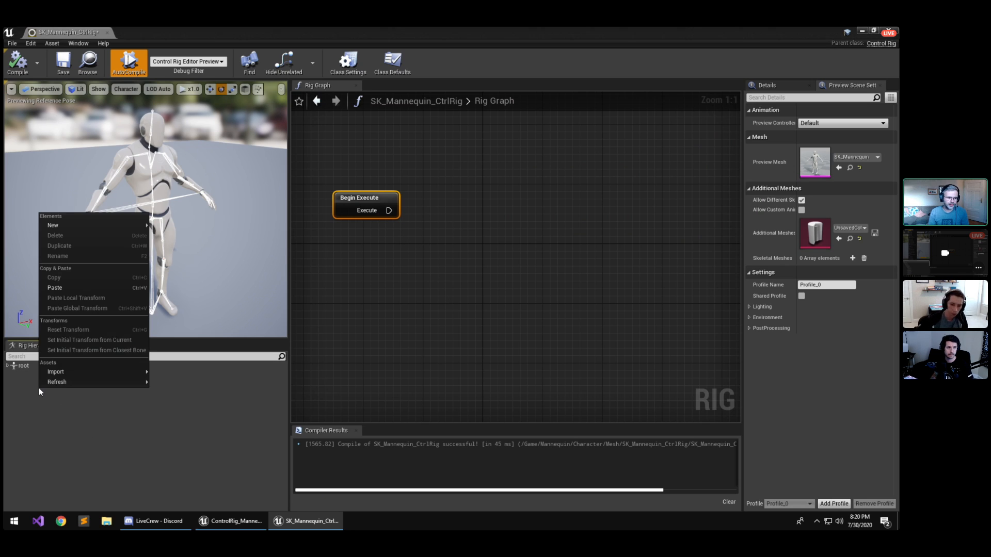
mouse_move(85, 224)
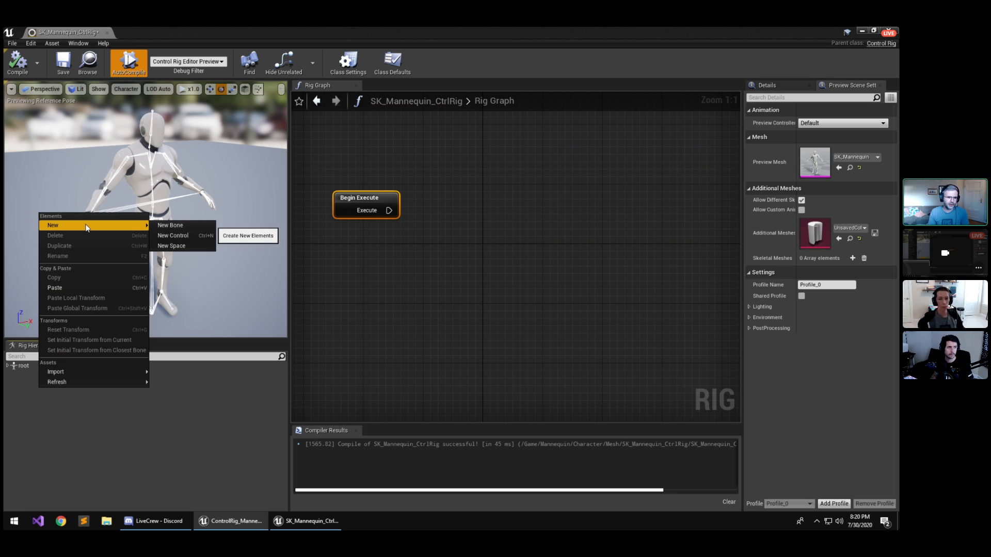
click(198, 235)
right_drag(211, 285, 212, 325)
key(w)
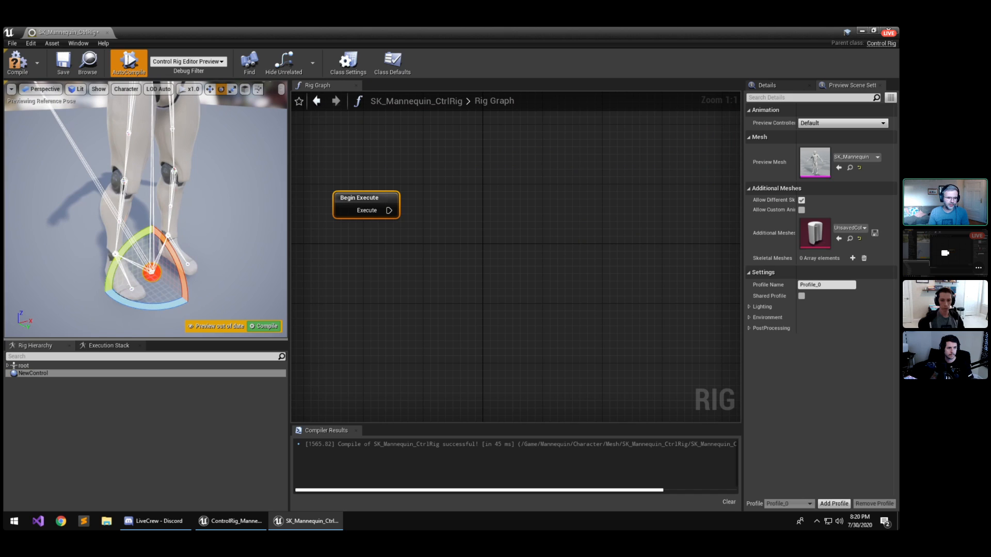
Rename the new control to Hand_Left_Control.
click(40, 373)
key(F2)
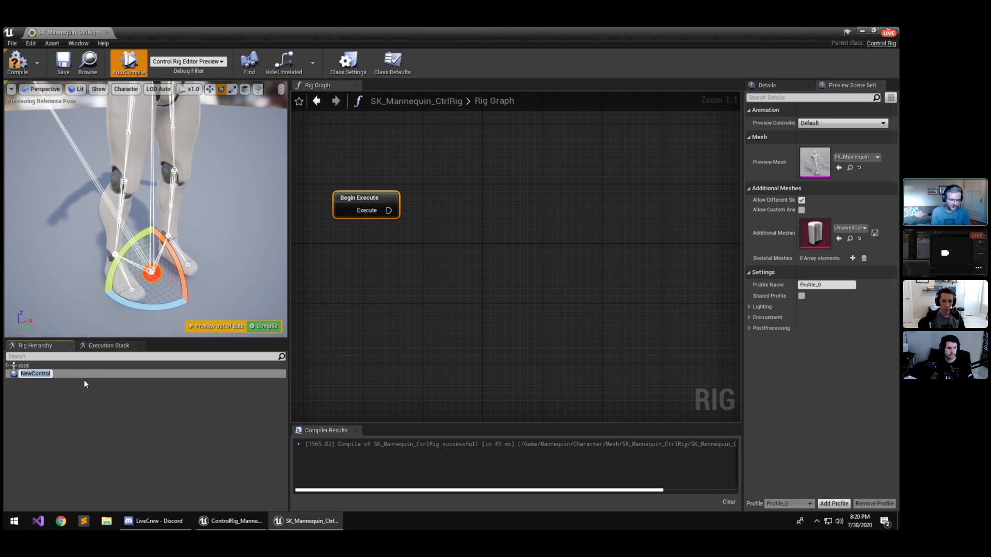
text(Hand_Left_C)
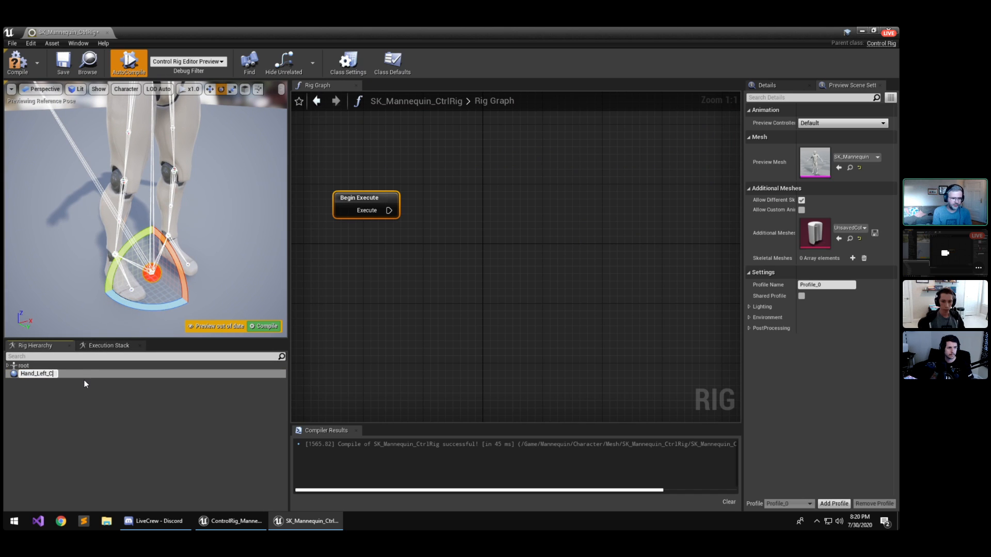
text(ontrol)
key(BackSpace)
key(BackSpace)
key(BackSpace)
text(ontrol)
key(Return)
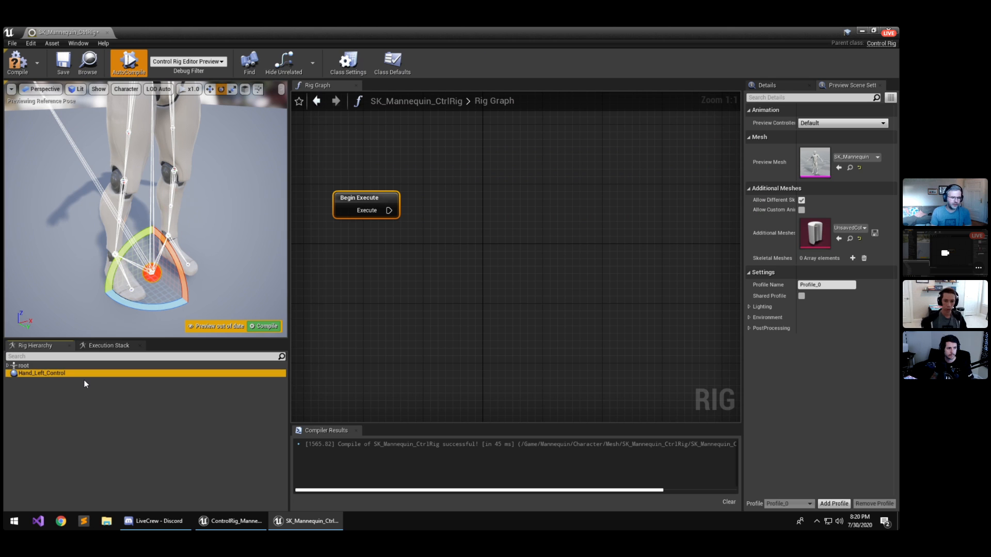
Move Hand_Left_Control from the mannequin's feet up to its left wrist, roughly over the hand bone.
mouse_move(95, 204)
right_down()
mouse_move(115, 187)
mouse_move(108, 199)
right_up()
key(s)
key(w)
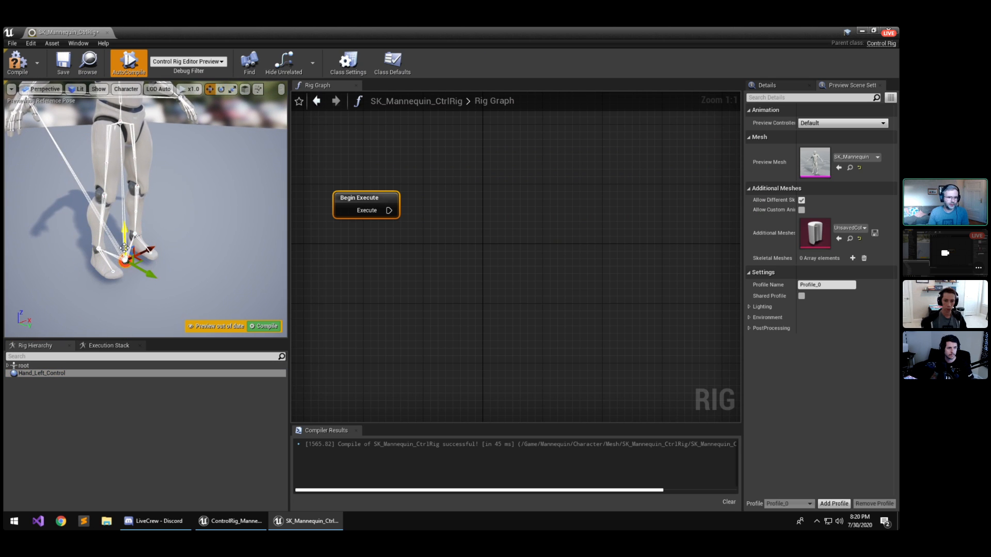
drag(132, 251, 194, 117)
right_drag(194, 116, 162, 86)
key(w)
right_drag(173, 150, 184, 123)
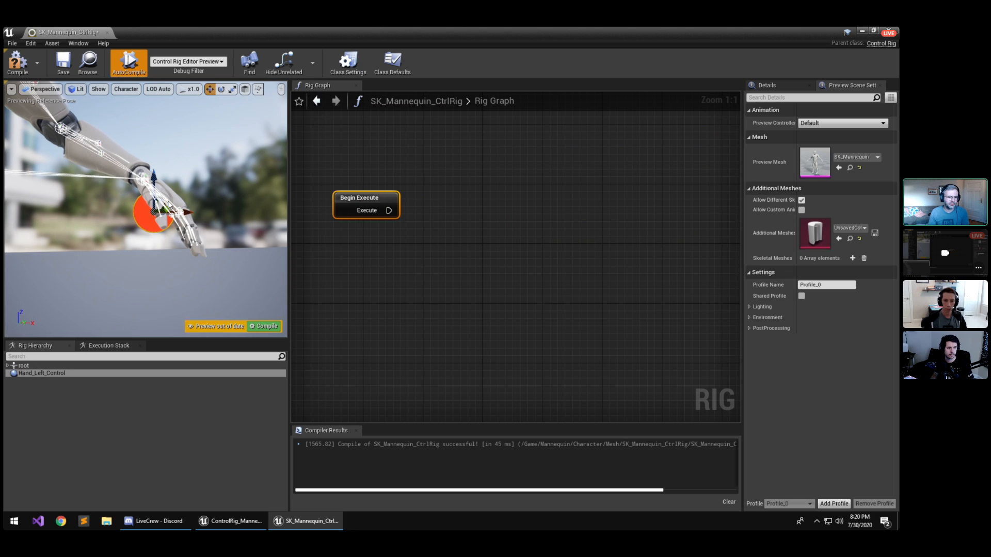
drag(168, 204, 147, 155)
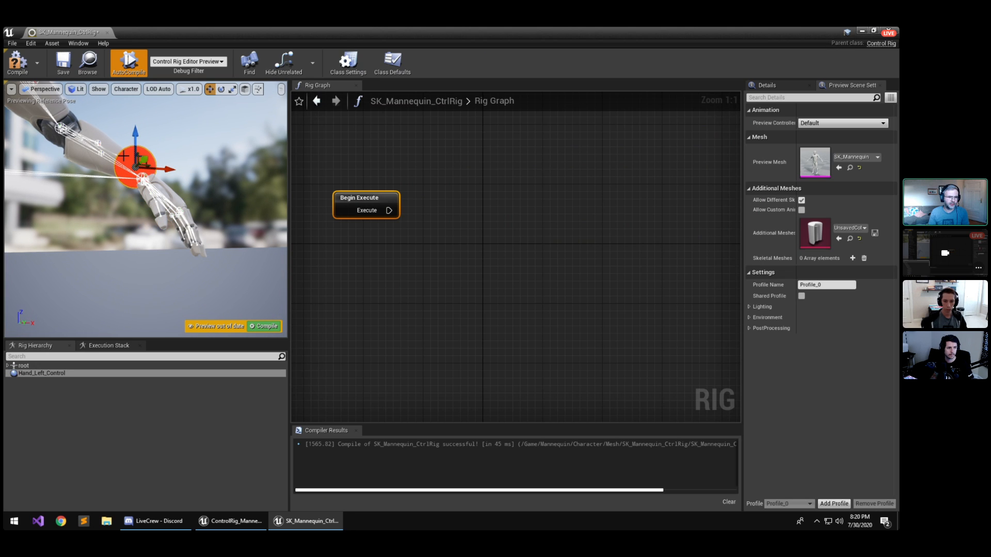
Set Hand_Left_Control's initial transform from the closest bone and check its alignment at the left wrist.
right_click(124, 156)
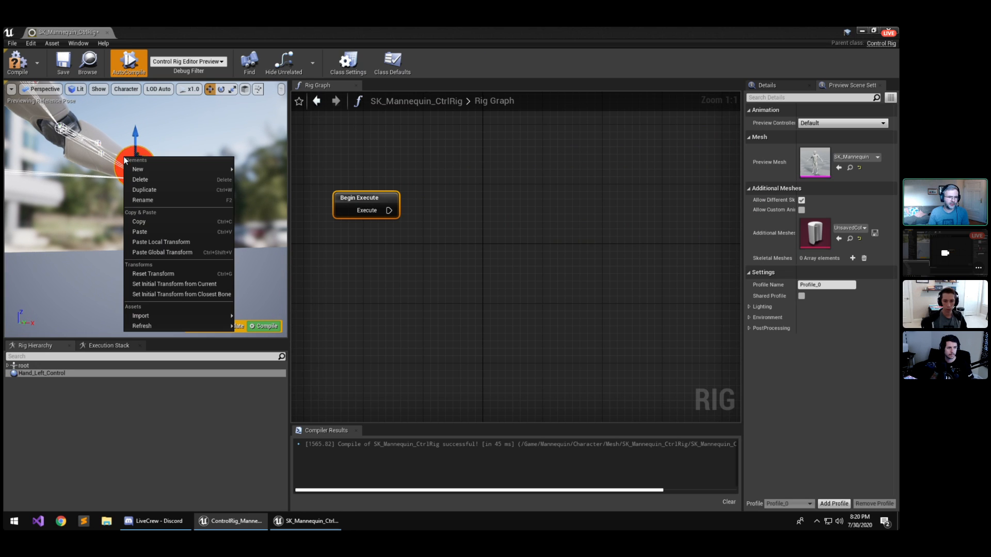
click(161, 295)
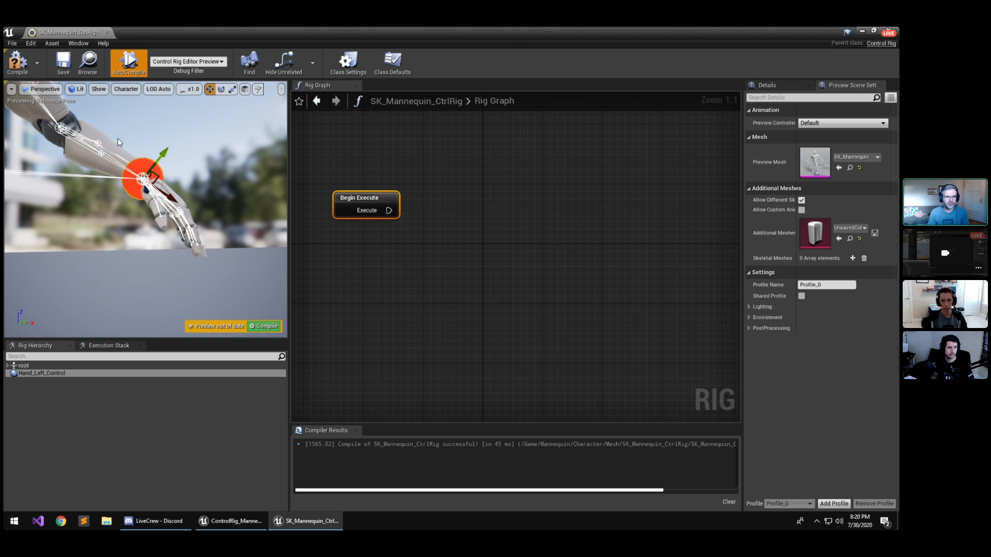
right_drag(206, 200, 184, 199)
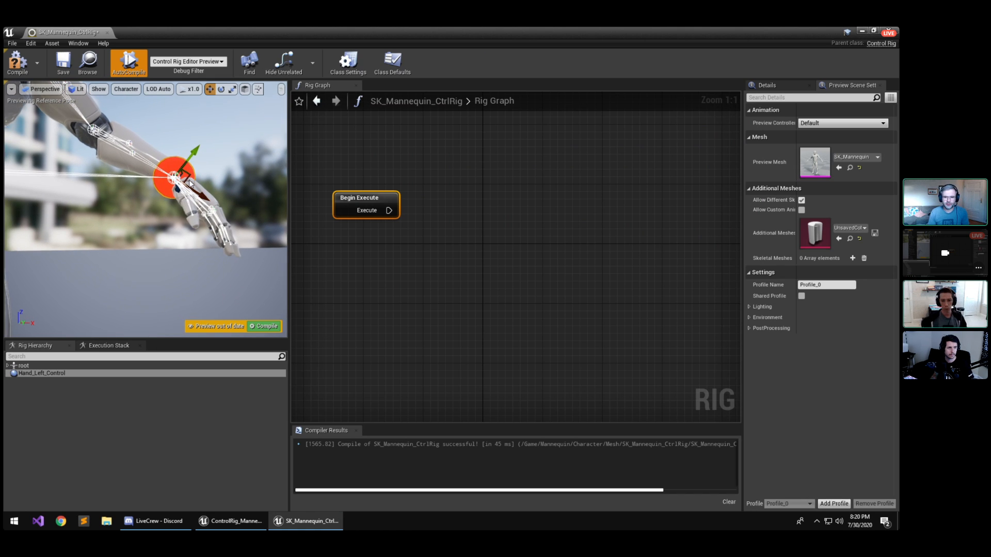
Show Hand_Left_Control's details in a widened property area and view the whole left arm in the preview.
click(767, 85)
drag(742, 153, 685, 154)
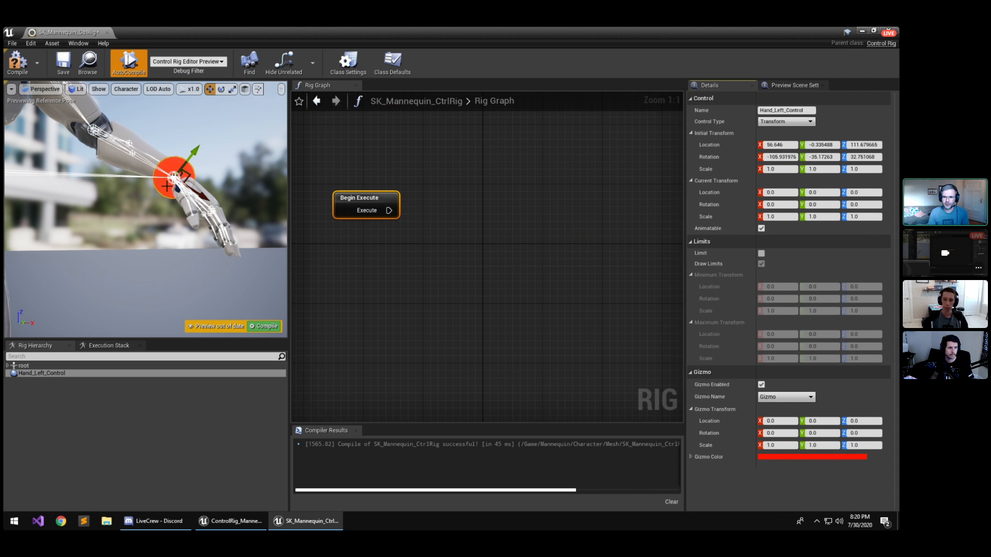
key(s)
right_drag(167, 187, 160, 189)
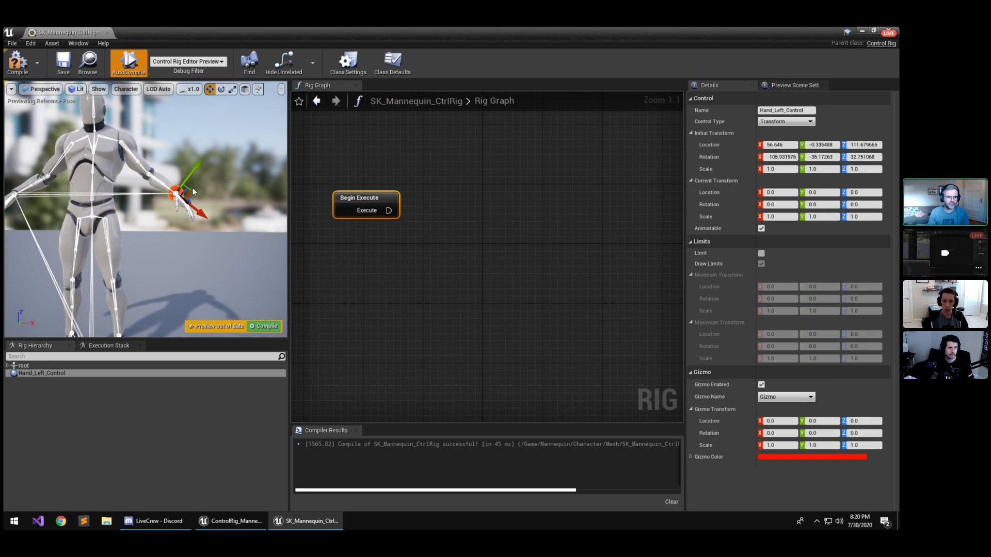
Move Hand_Left_Control off the left wrist twice, restoring it first with a transform reset and the second time by undoing.
drag(193, 190, 192, 117)
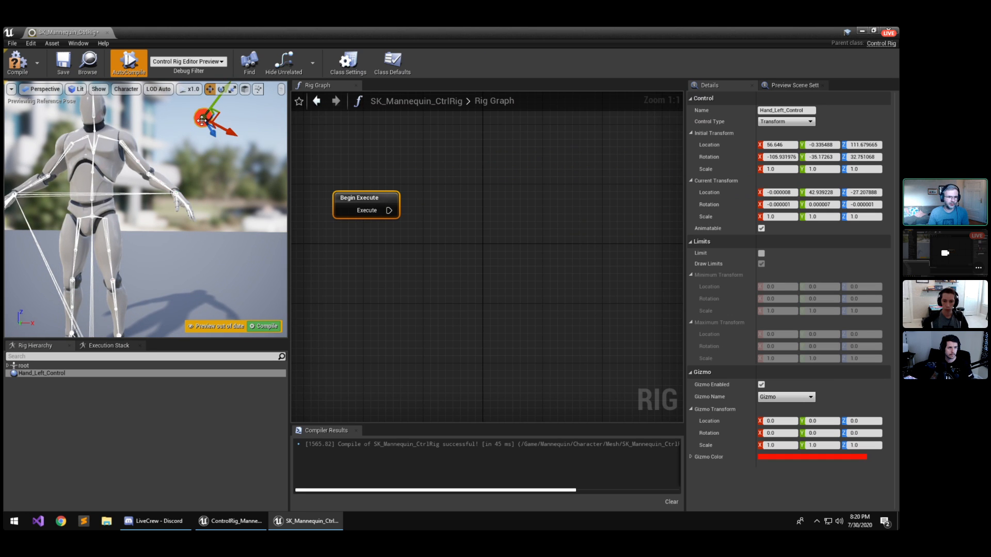
right_click(201, 121)
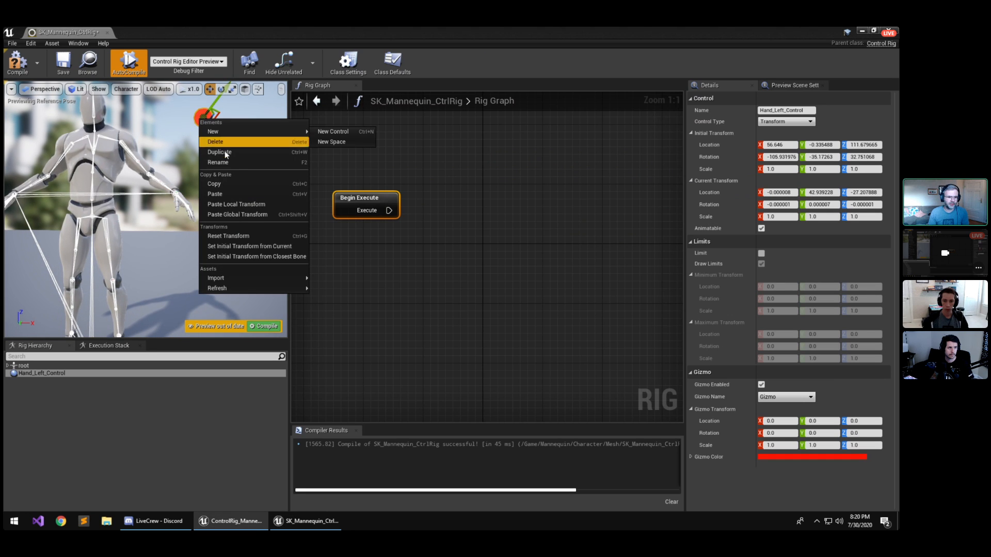
click(238, 234)
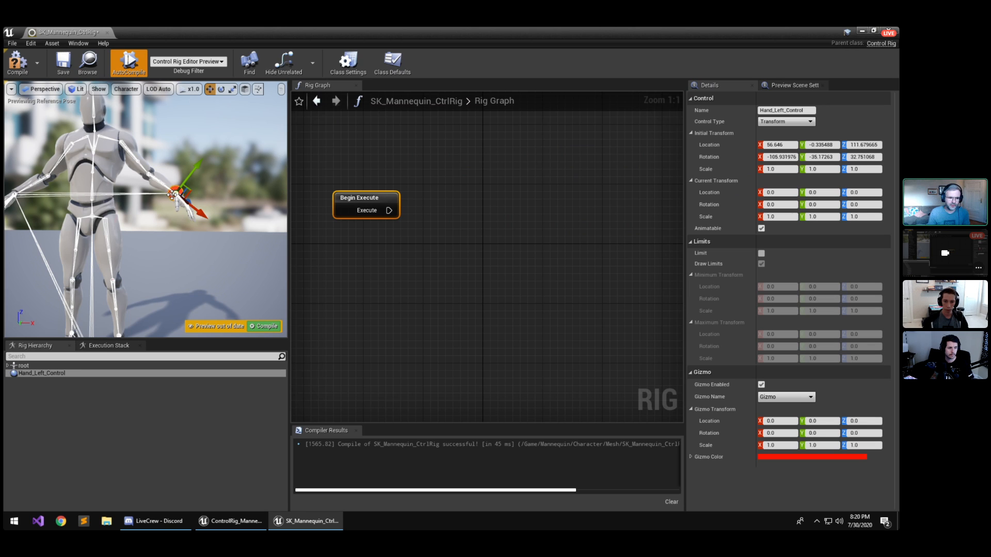
drag(176, 194, 183, 150)
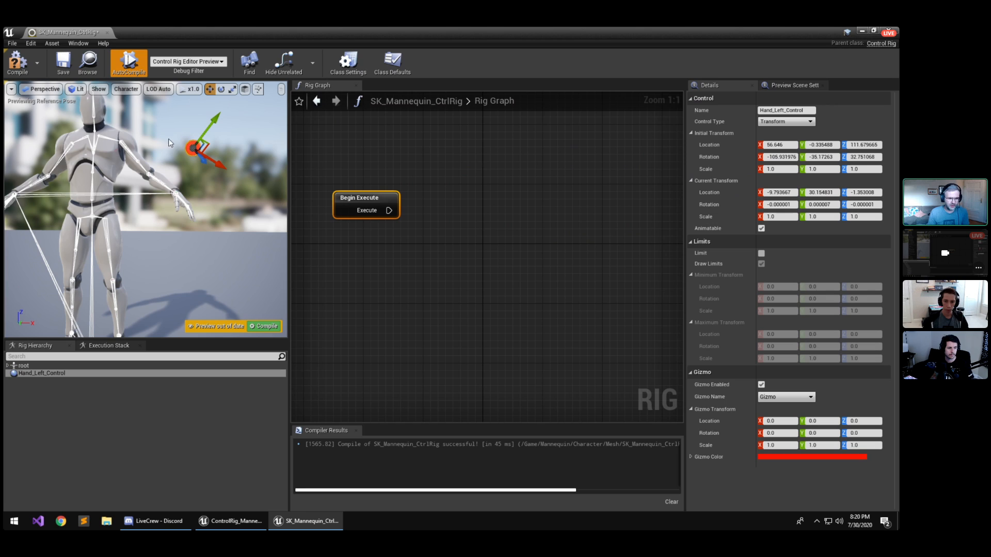
key(ctrl+z)
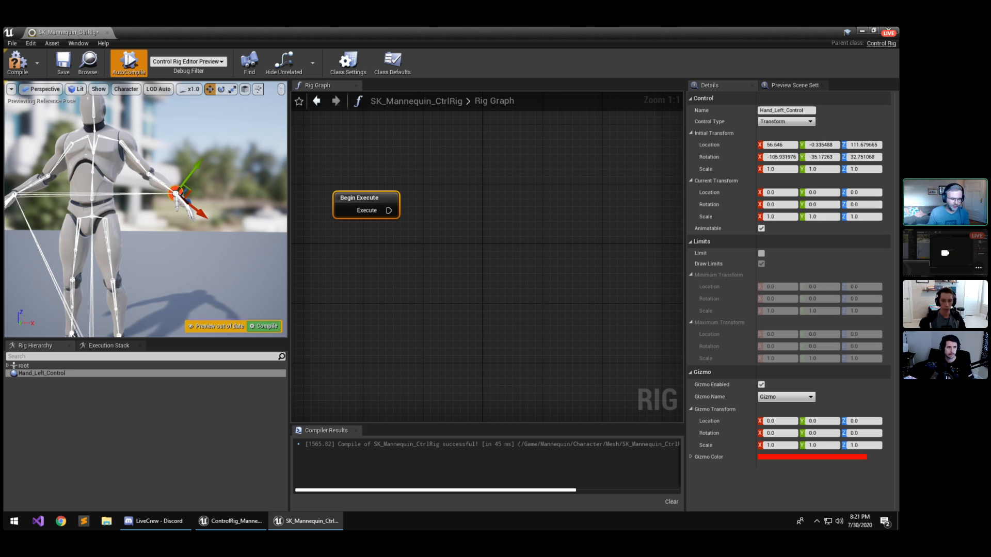
Add a Get Control node for Hand_Left_Control to the rig graph and move the Begin Execute node right, above its outputs.
mouse_move(214, 217)
right_down()
mouse_move(223, 206)
mouse_move(214, 217)
right_up()
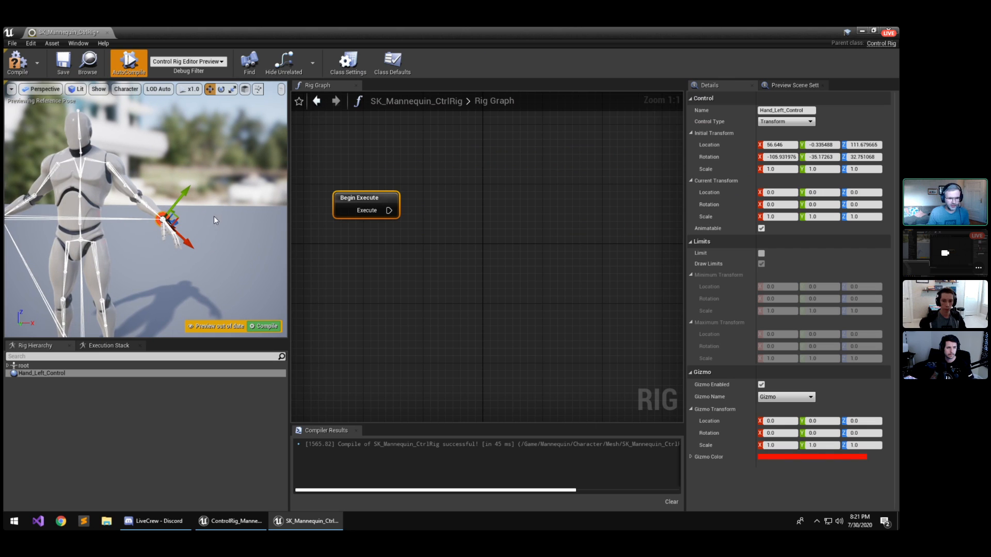
click(71, 413)
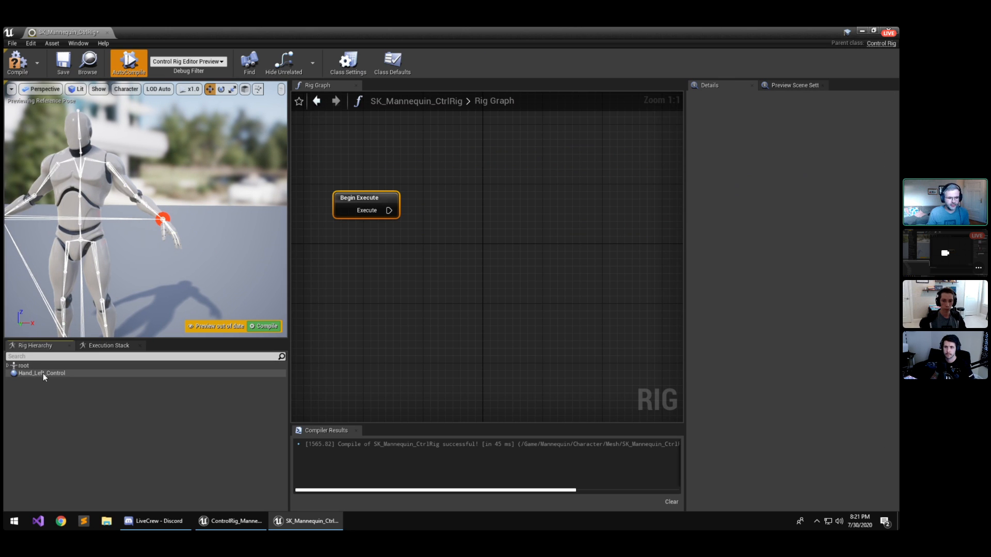
drag(42, 373, 362, 266)
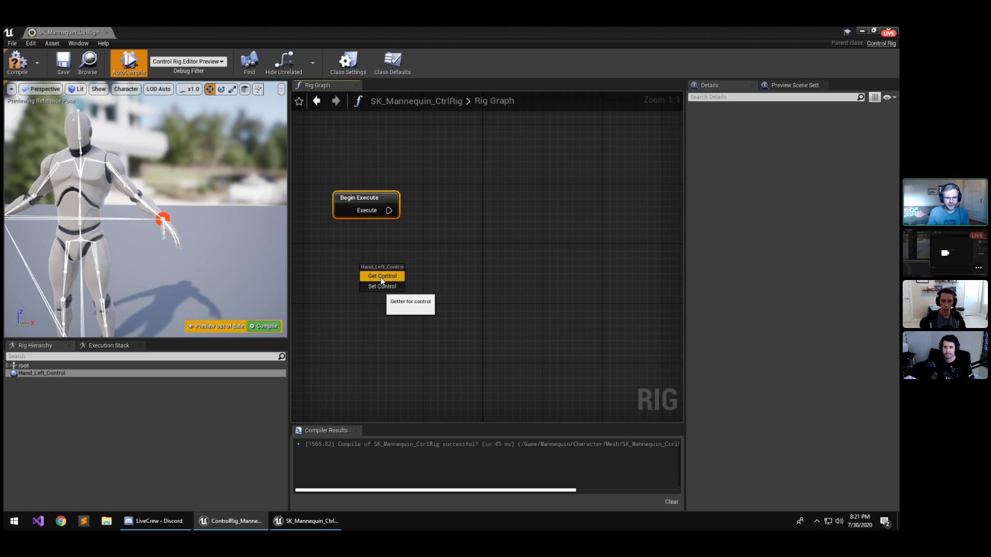
click(382, 276)
right_drag(537, 301, 485, 288)
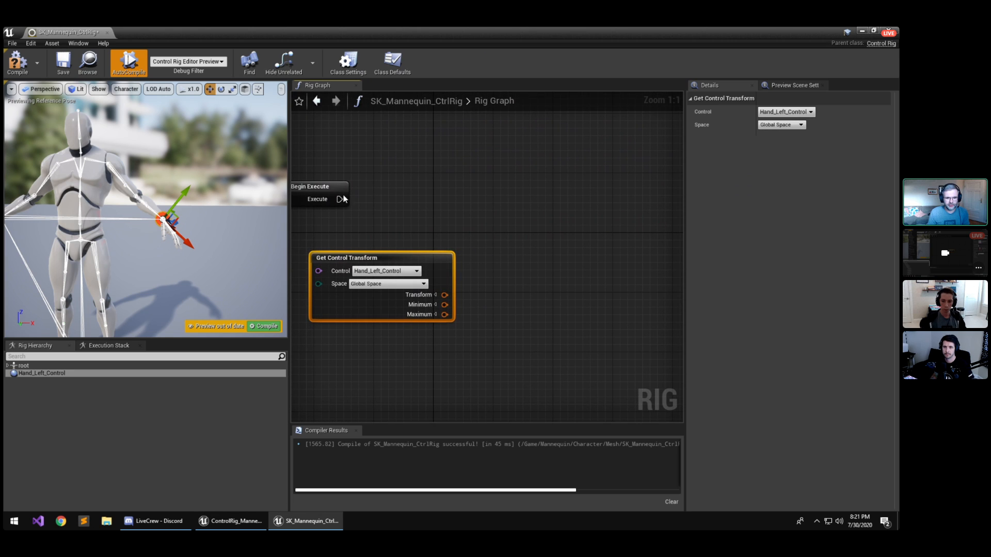
drag(344, 199, 443, 207)
click(460, 276)
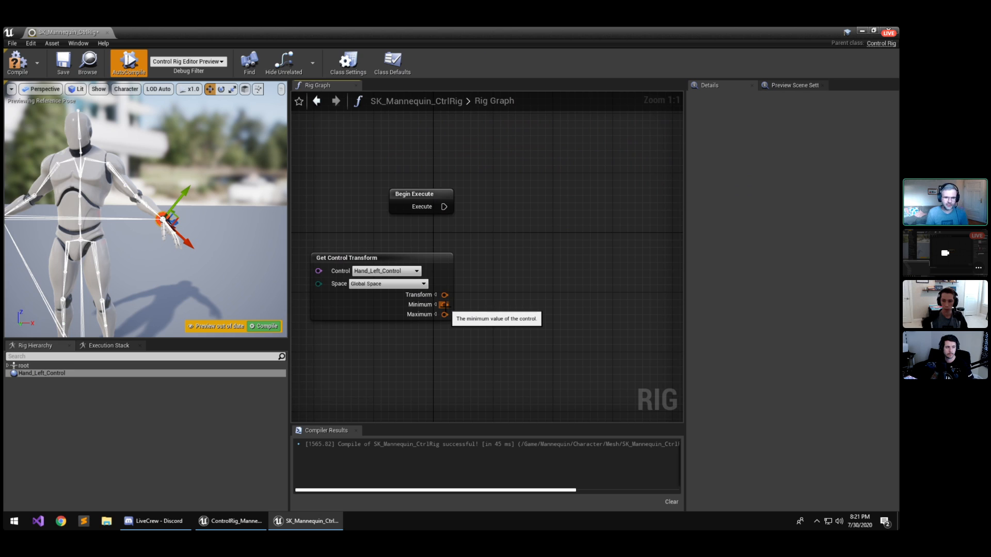
Add a Basic IK node connected to the Begin Execute node's execution output.
drag(444, 207, 528, 239)
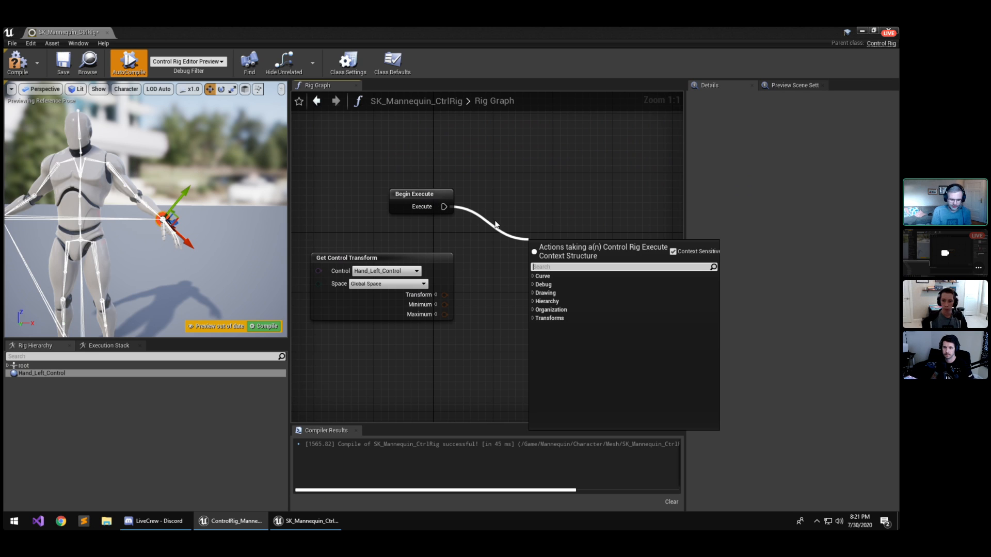
text(ik)
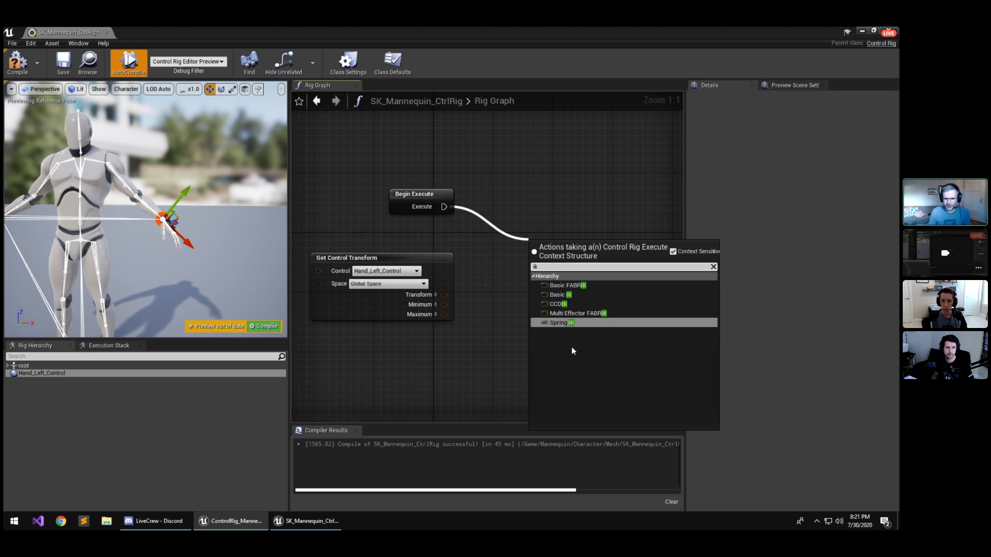
click(560, 297)
right_drag(560, 297, 438, 280)
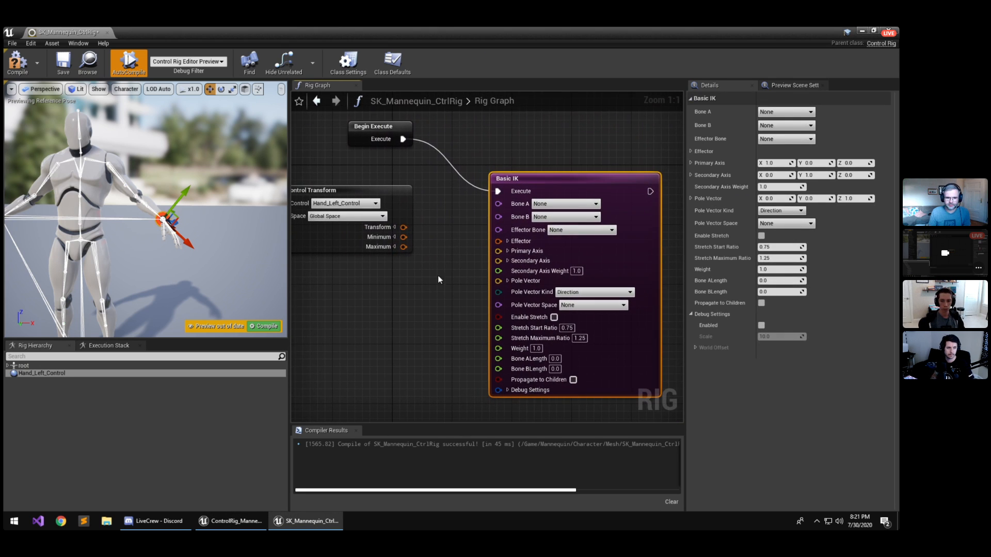
Set the Basic IK node's Bone A to upperarm_l, Bone B to lowerarm_l and Effector Bone to hand_l, and enable Propagate to Children.
click(562, 204)
text(upp)
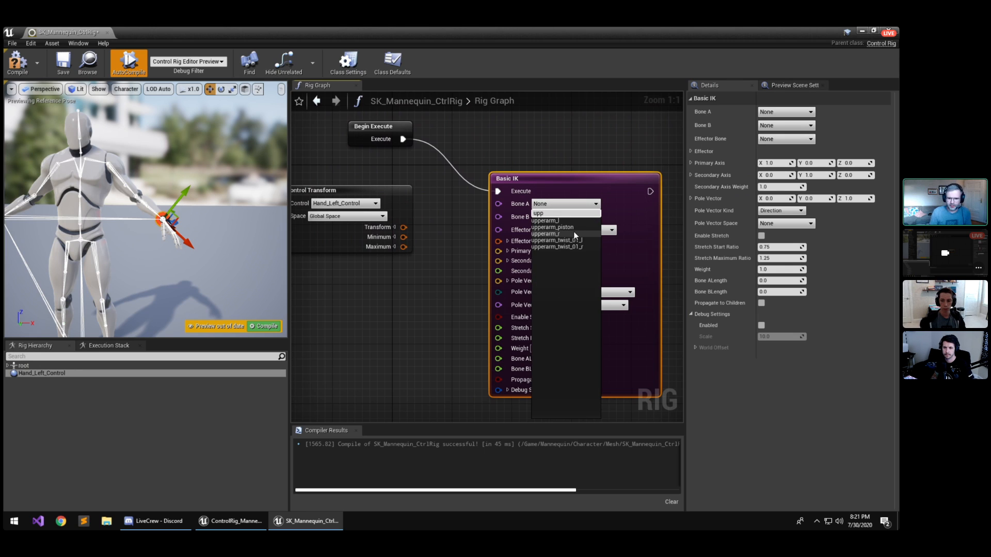
click(540, 221)
click(565, 217)
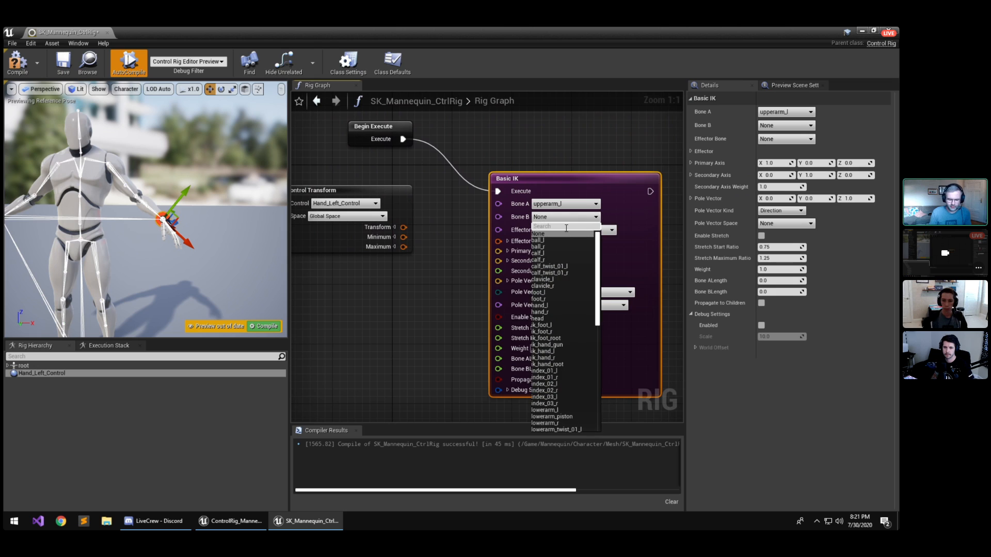
text(lower)
click(594, 234)
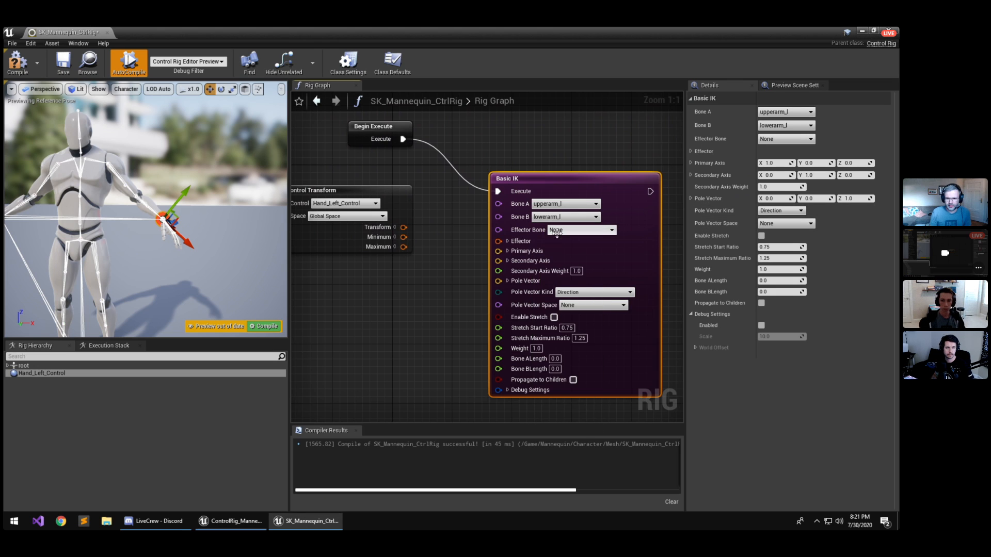
click(573, 229)
text(hand)
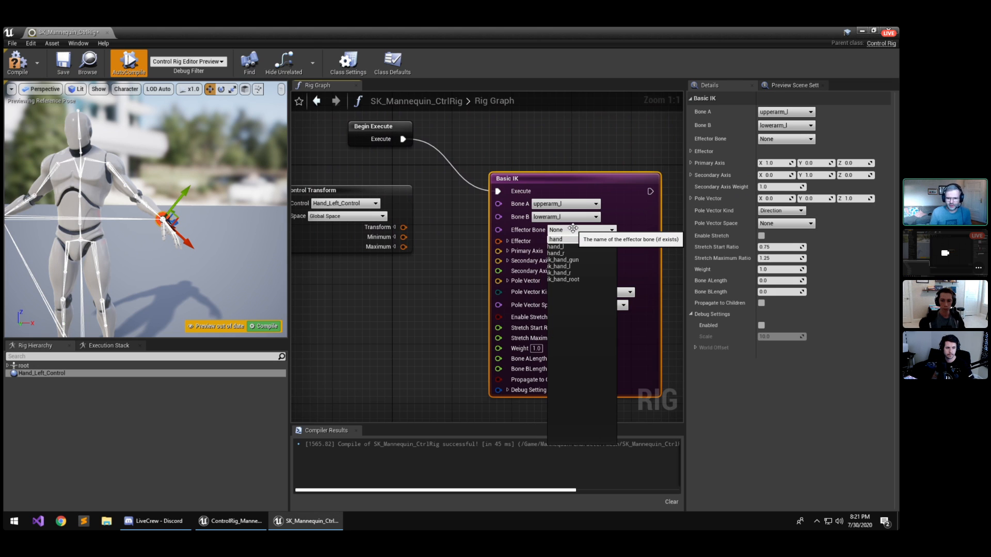
click(568, 247)
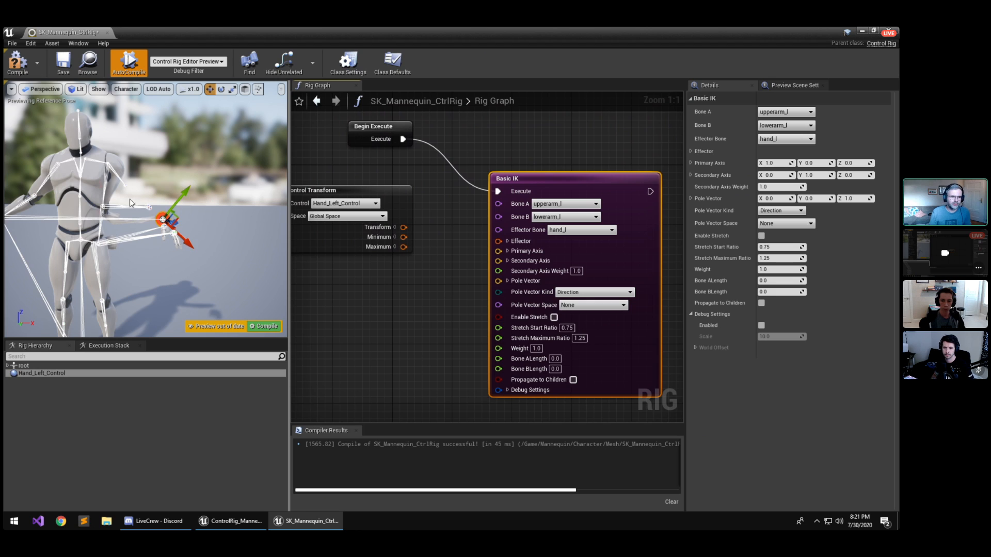
right_drag(130, 199, 109, 219)
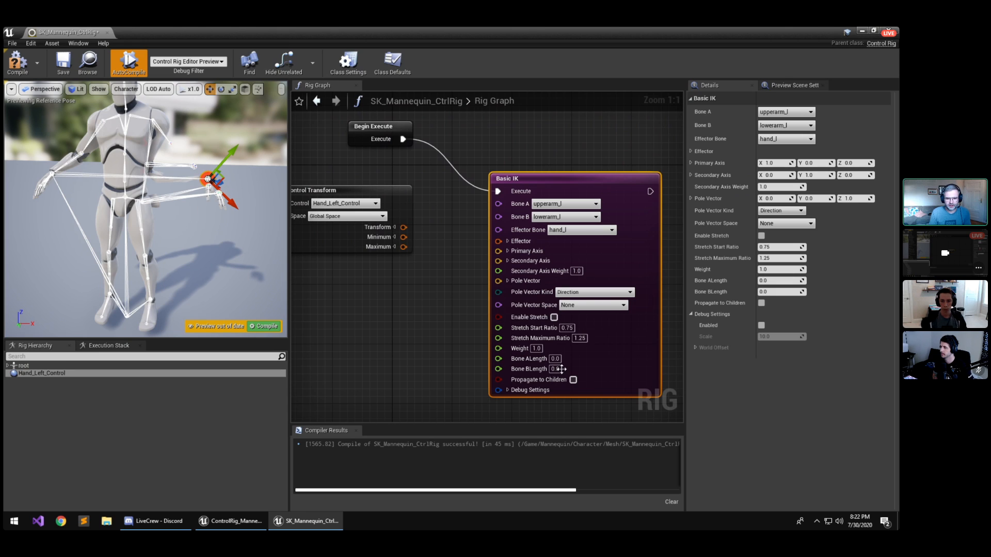
click(573, 380)
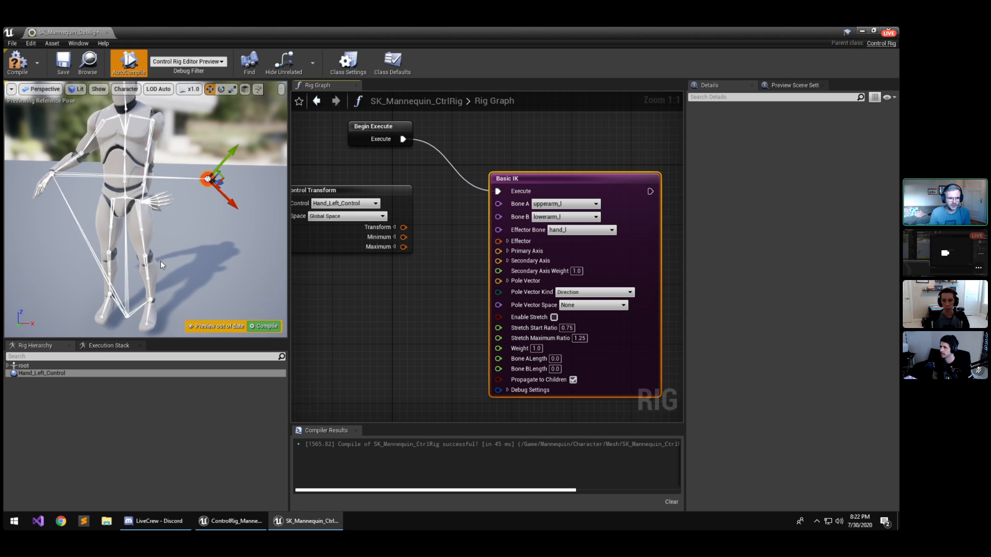
Connect Hand_Left_Control's Transform output to the Basic IK node's Effector input and compile the rig.
right_drag(448, 266, 497, 261)
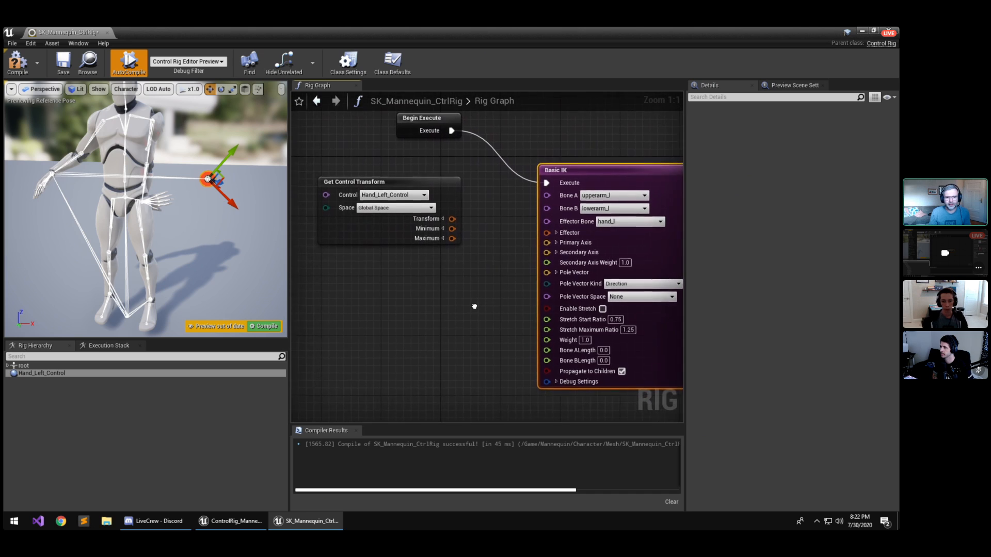
right_drag(450, 291, 405, 299)
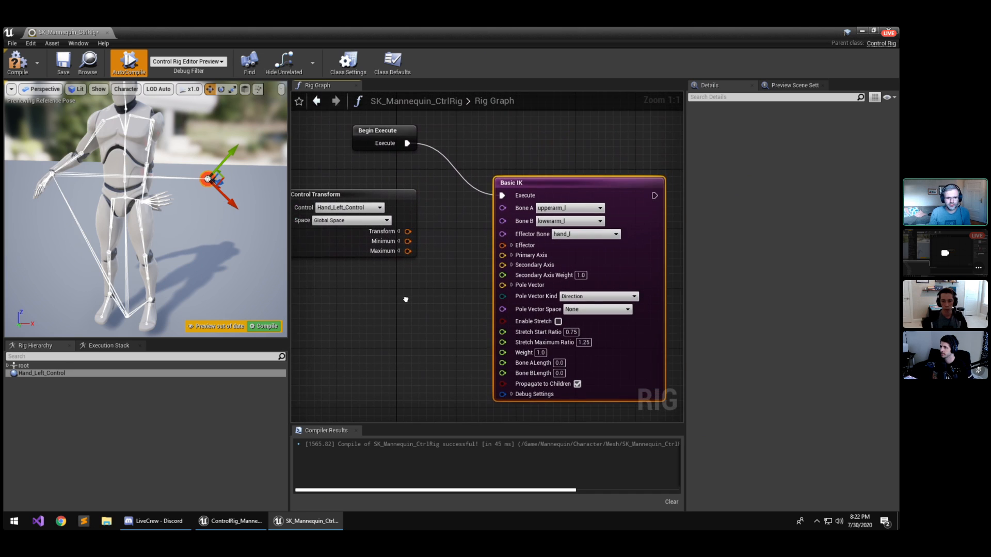
right_click(501, 243)
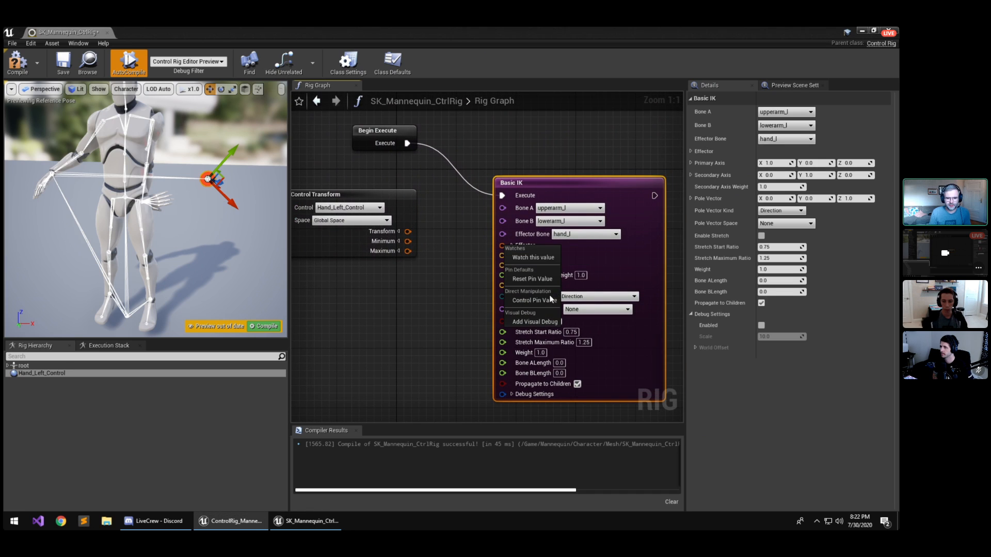
click(382, 278)
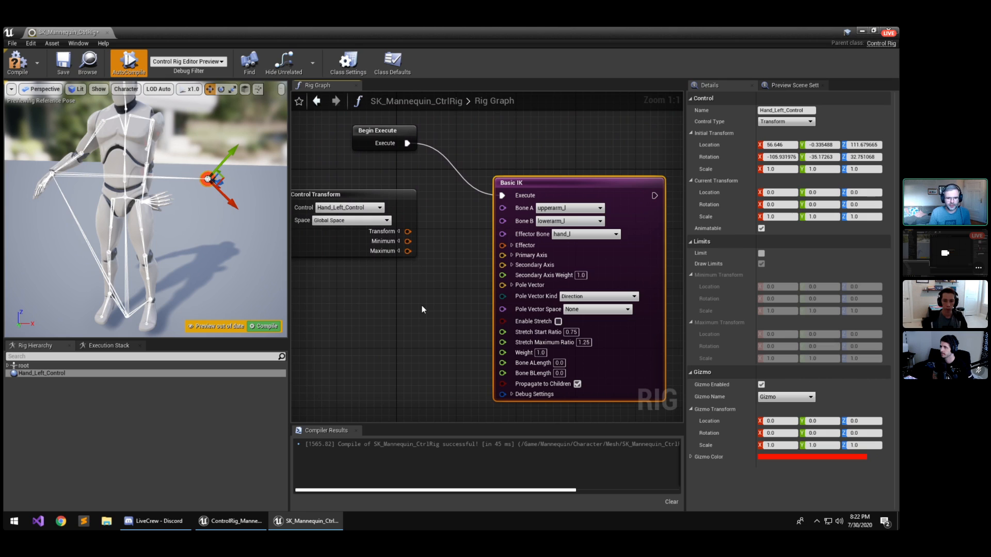
drag(408, 231, 499, 249)
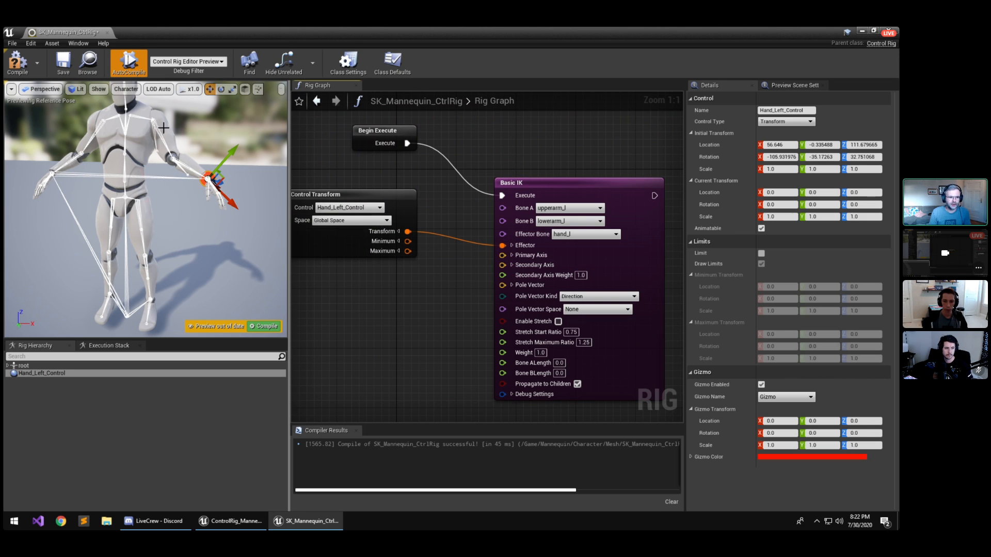
right_drag(215, 184, 180, 164)
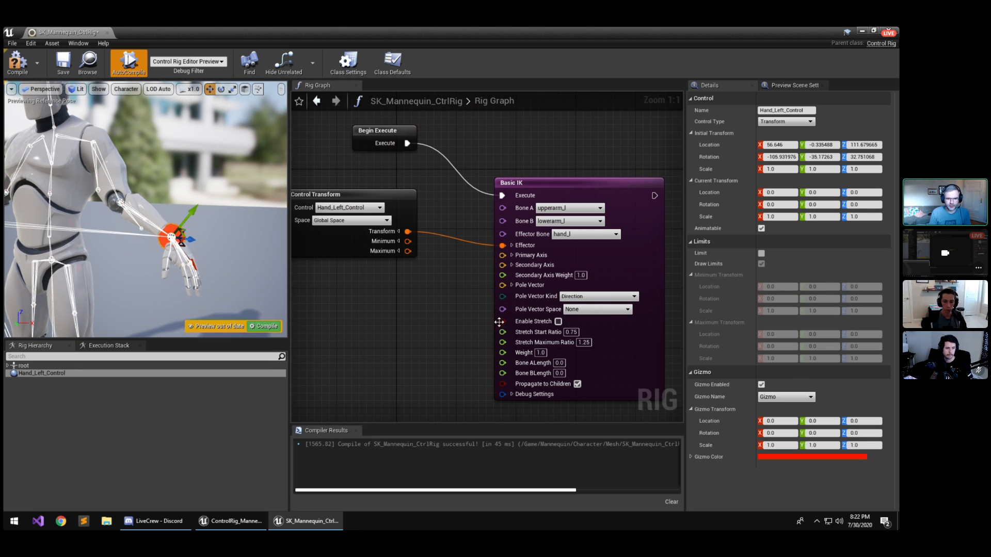
click(13, 62)
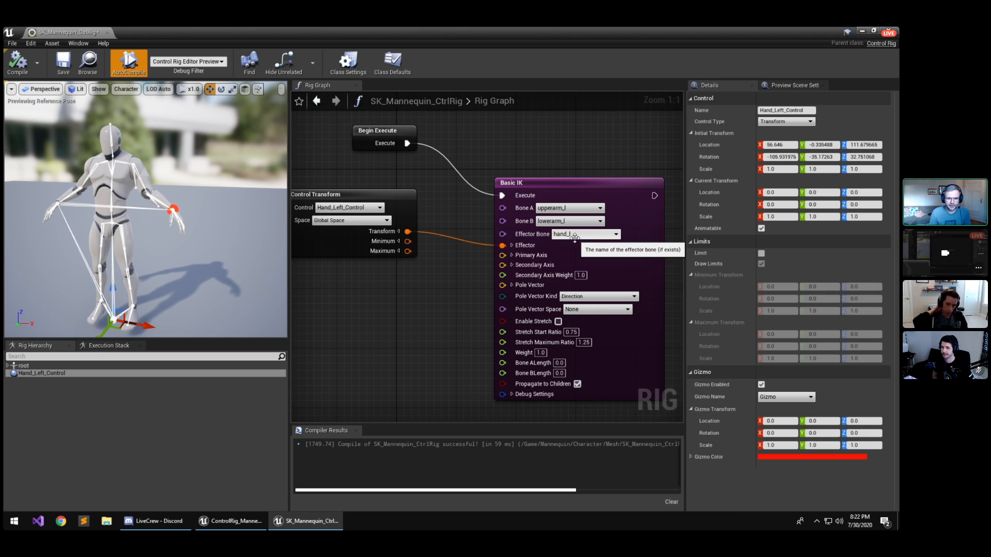
Set the Basic IK node's Pole Vector Kind to Location and choose direct manipulation of the Pole Vector's pin value.
click(512, 286)
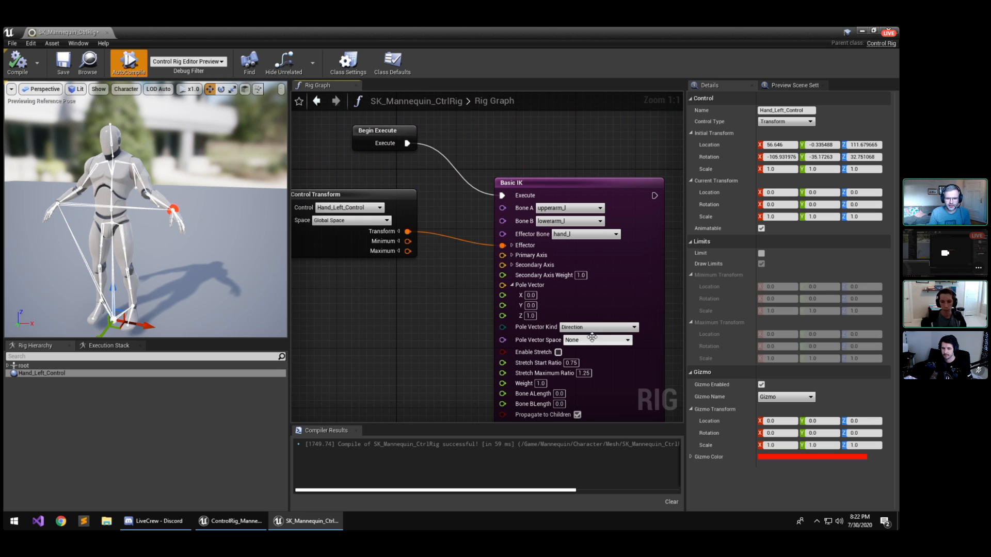
click(572, 339)
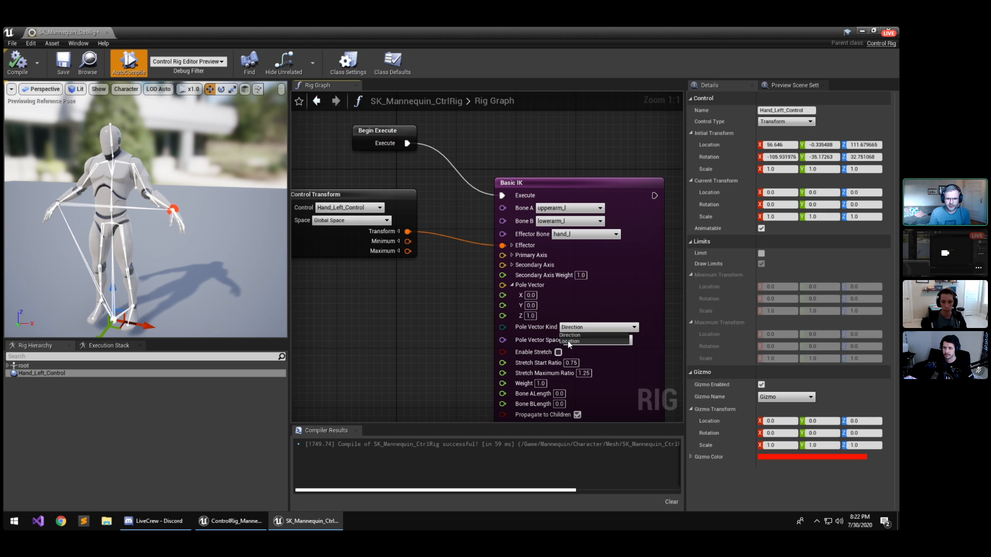
click(568, 341)
right_click(503, 286)
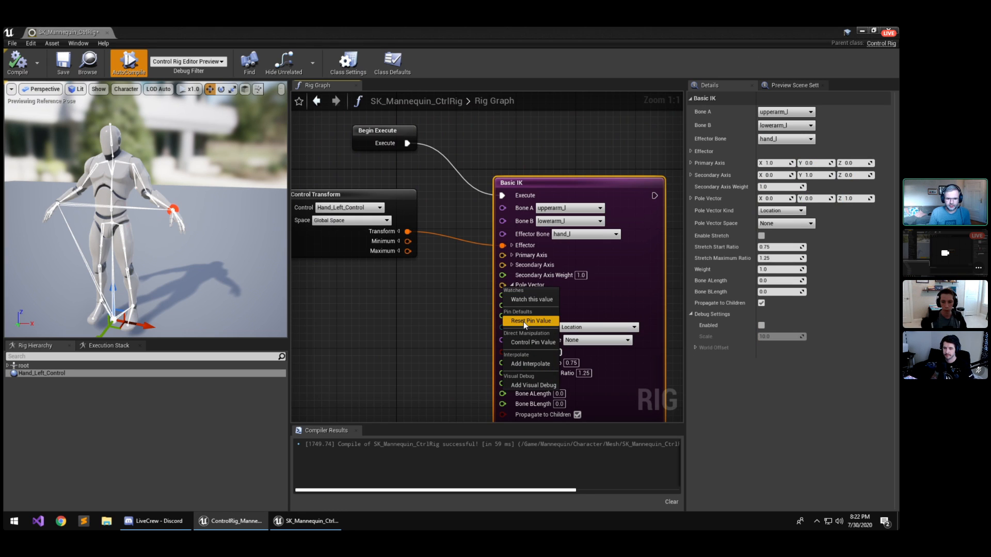
click(521, 342)
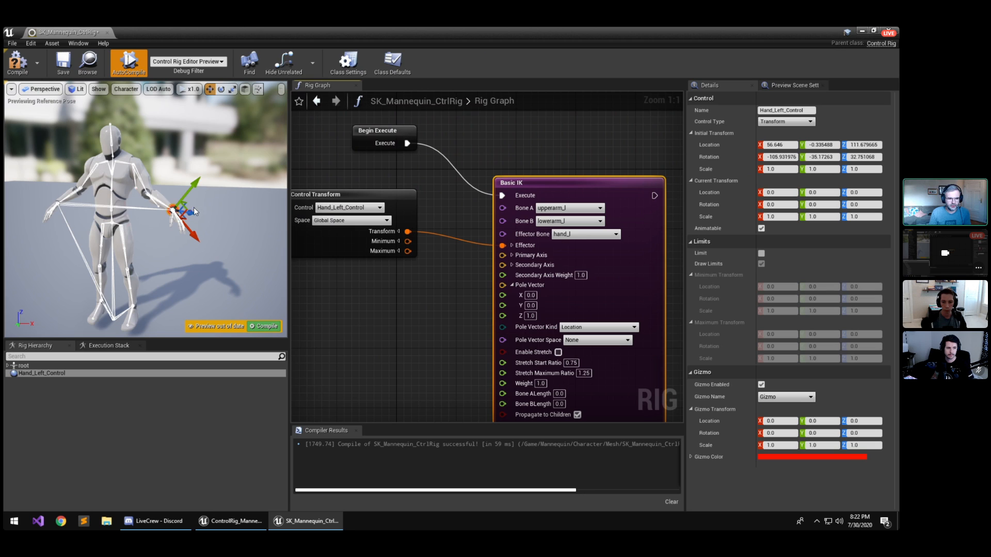
Move the Get Control Transform node down and farther away from the Basic IK node to make room between them.
right_drag(366, 230, 344, 197)
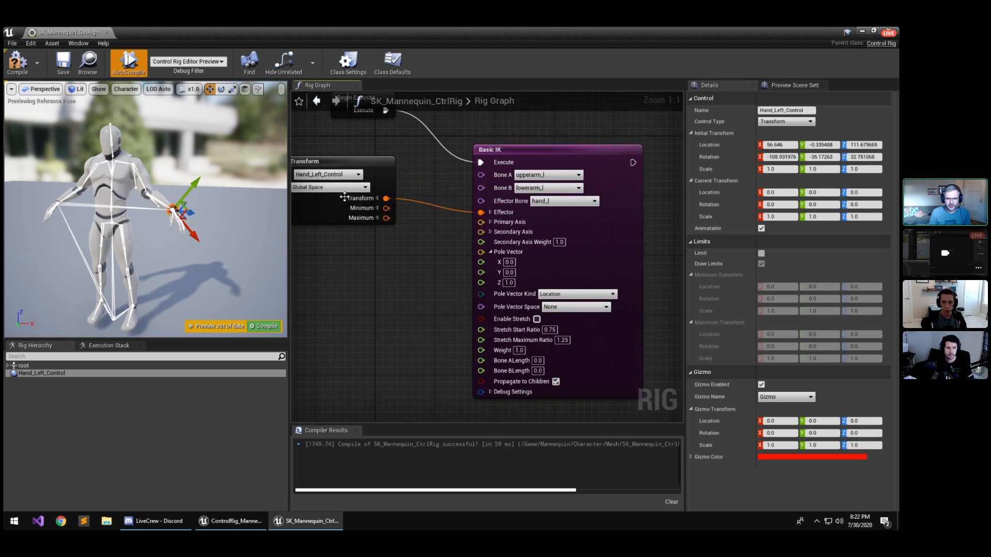
drag(356, 163, 319, 261)
right_drag(397, 311, 503, 298)
drag(451, 255, 383, 249)
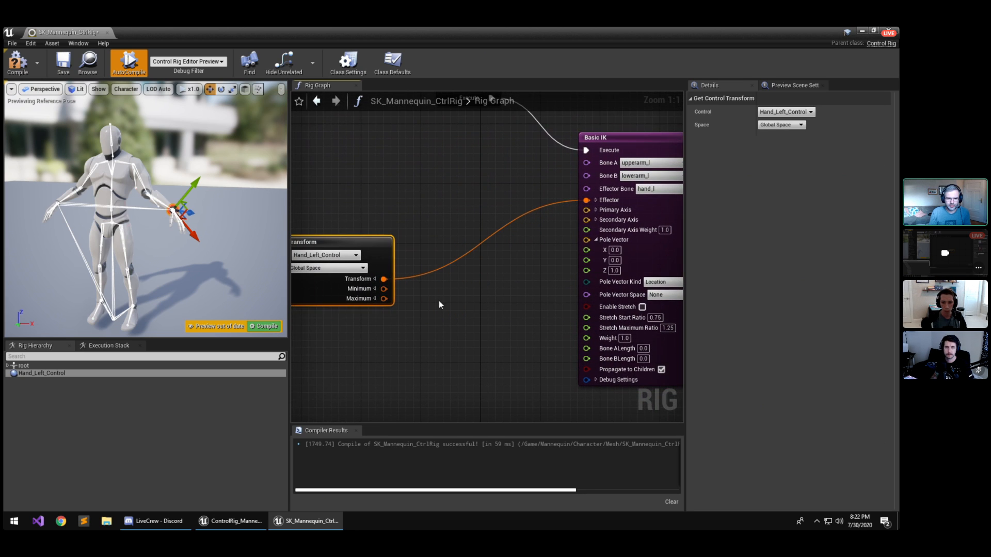
Add a Make Absolute node from the Get Control Transform node's Transform output, feeding its Parent input.
click(442, 306)
right_drag(425, 287, 456, 262)
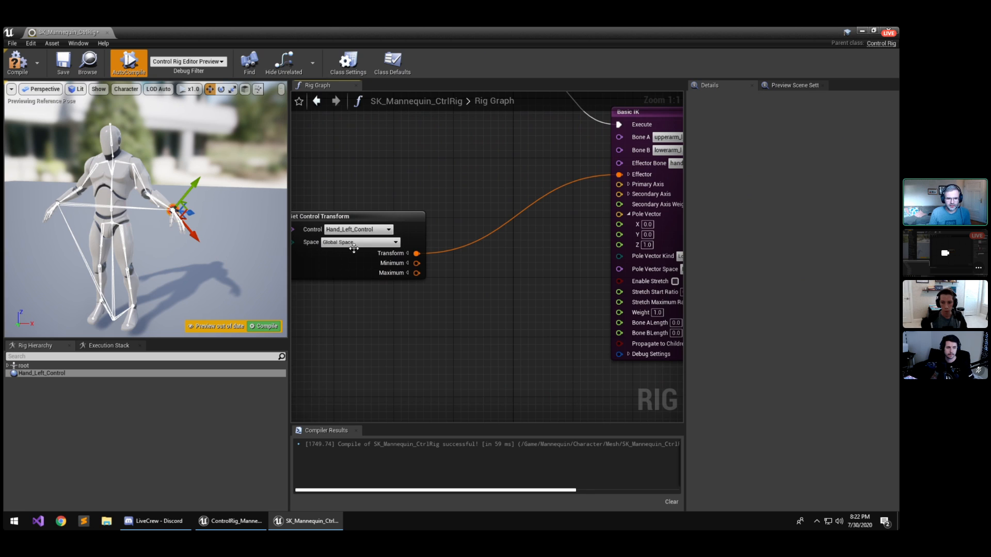
right_drag(354, 249, 261, 244)
drag(323, 249, 419, 237)
text(abs)
key(Return)
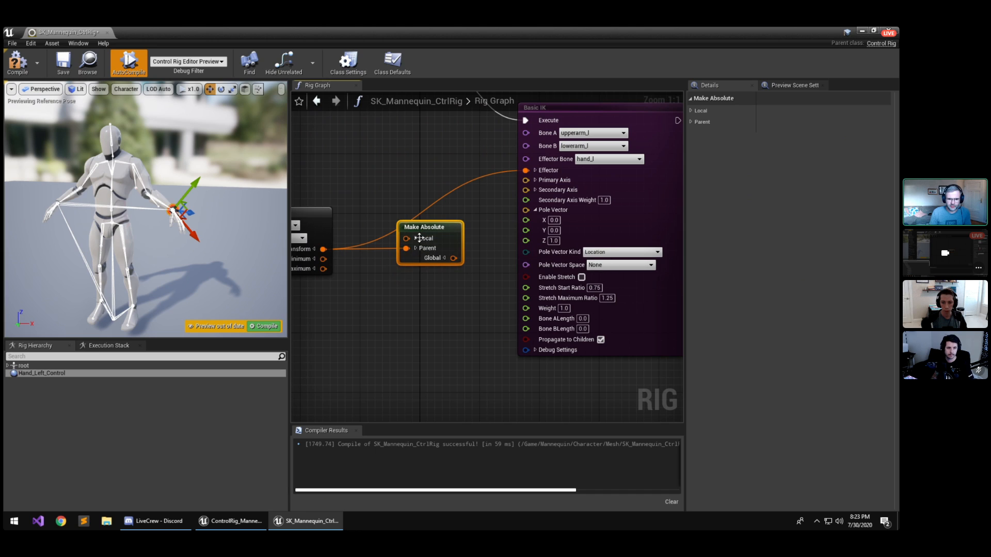
Set the Make Absolute node's Local Translation to X -10 and Z 30.
click(416, 238)
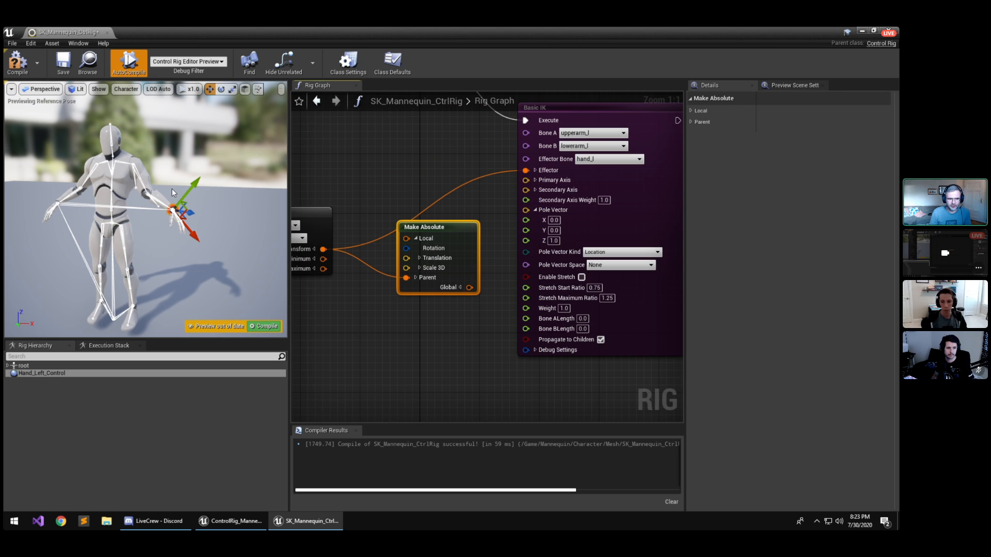
click(420, 258)
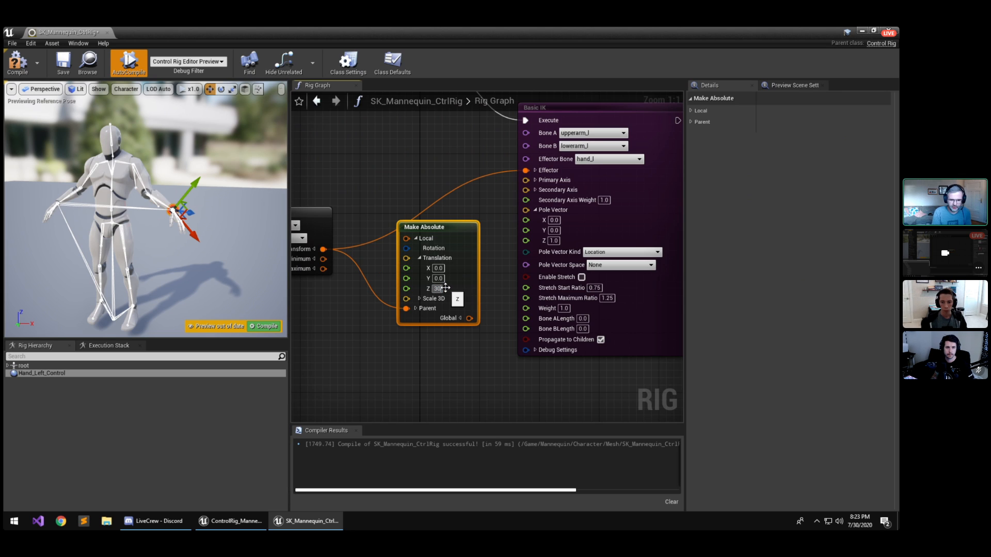
click(439, 270)
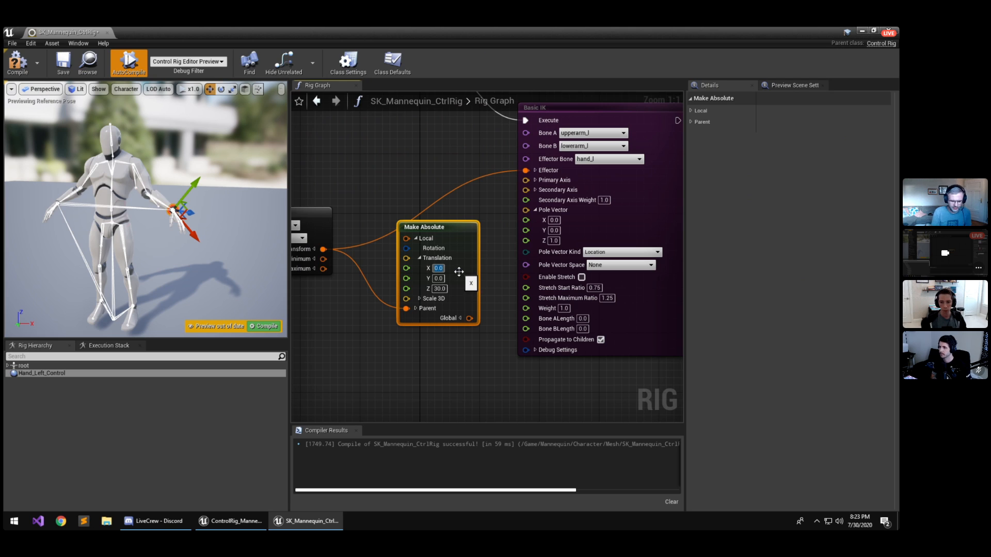
text(-10)
key(Return)
Connect the Translation component of Make Absolute's Global output to the Basic IK node's Pole Vector input.
drag(470, 318, 507, 205)
click(495, 206)
scroll(495, 207, down, 1)
click(465, 305)
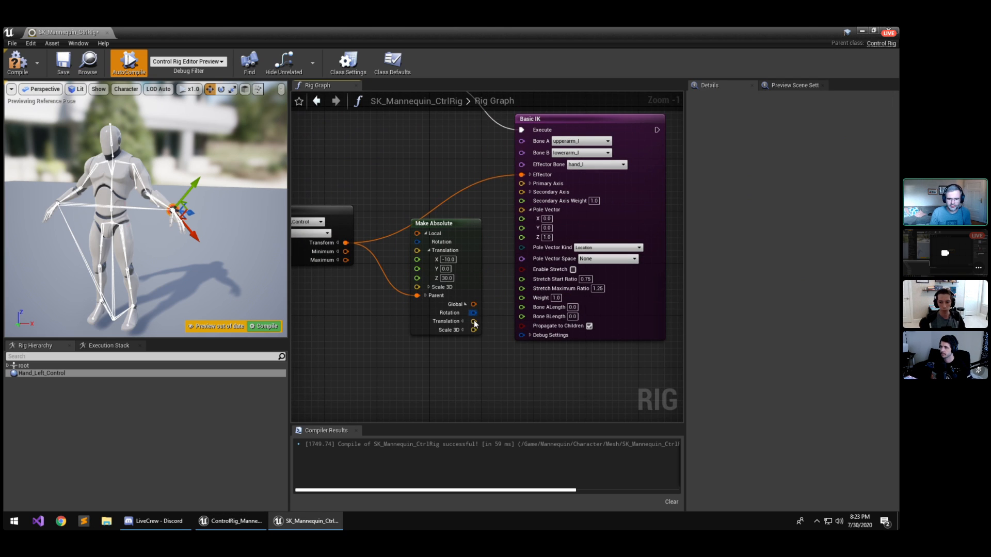
drag(474, 322, 522, 209)
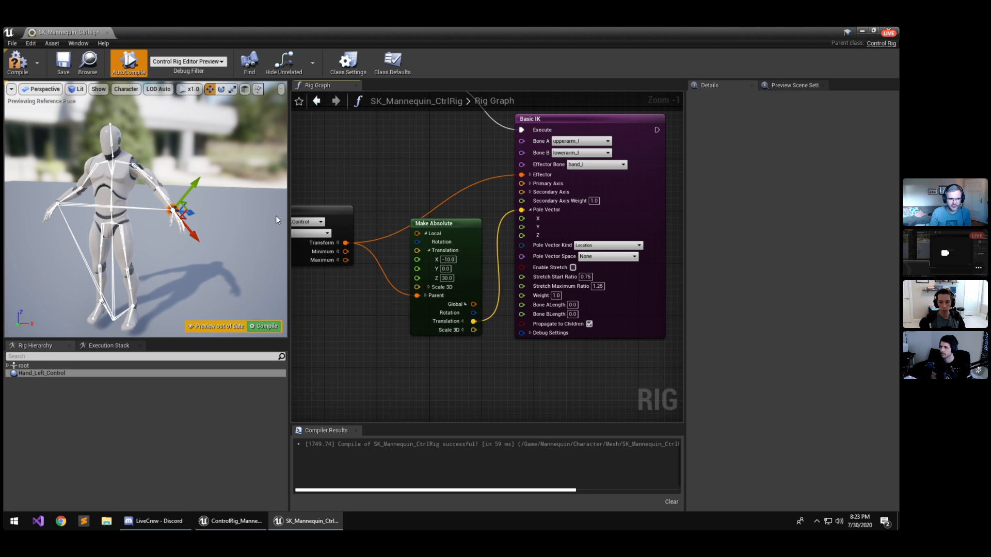
Rotate Hand_Left_Control in the viewport to test the pole vector's effect on the arm.
right_drag(275, 216, 183, 240)
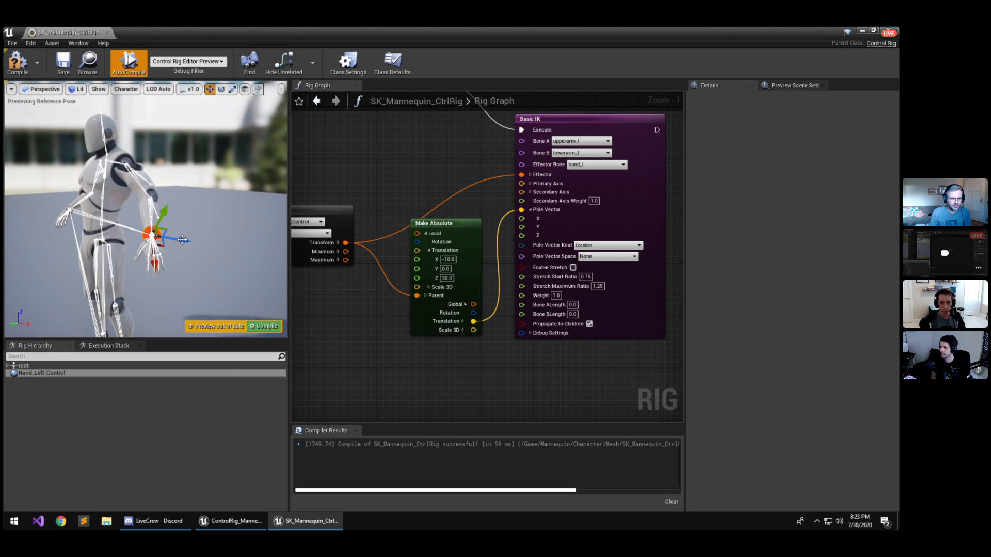
key(e)
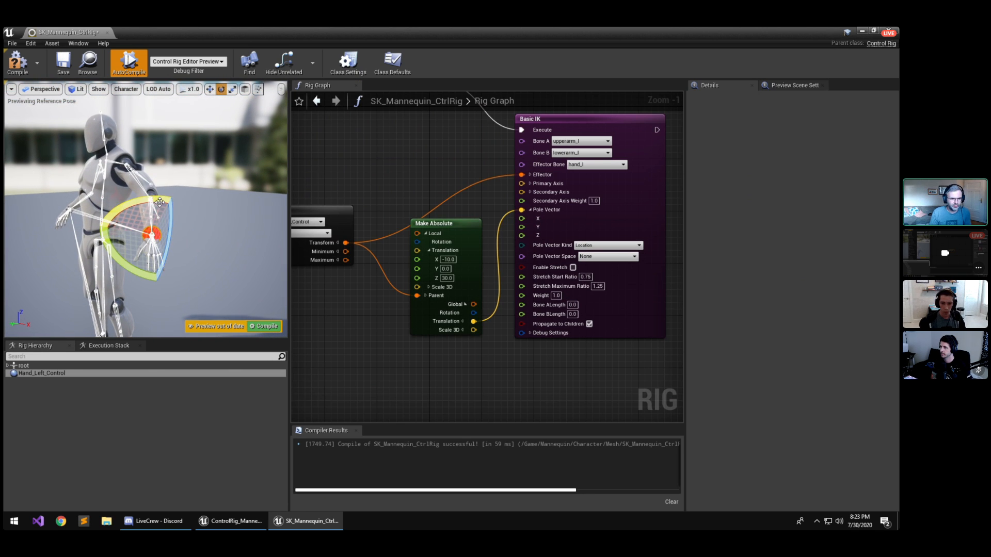
drag(184, 236, 205, 221)
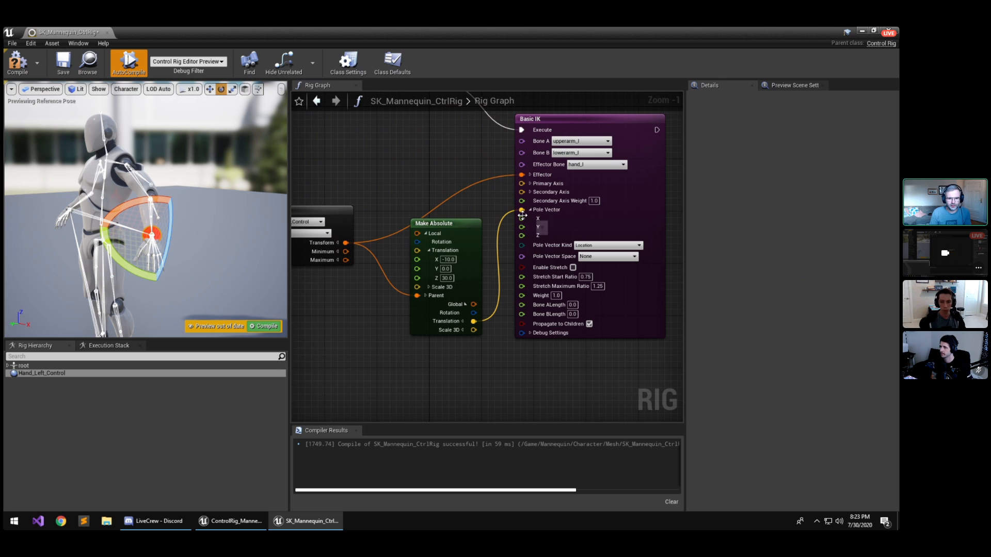
Add a visual debug to the Basic IK node's Pole Vector pin and rotate the hand control to check it.
right_click(522, 210)
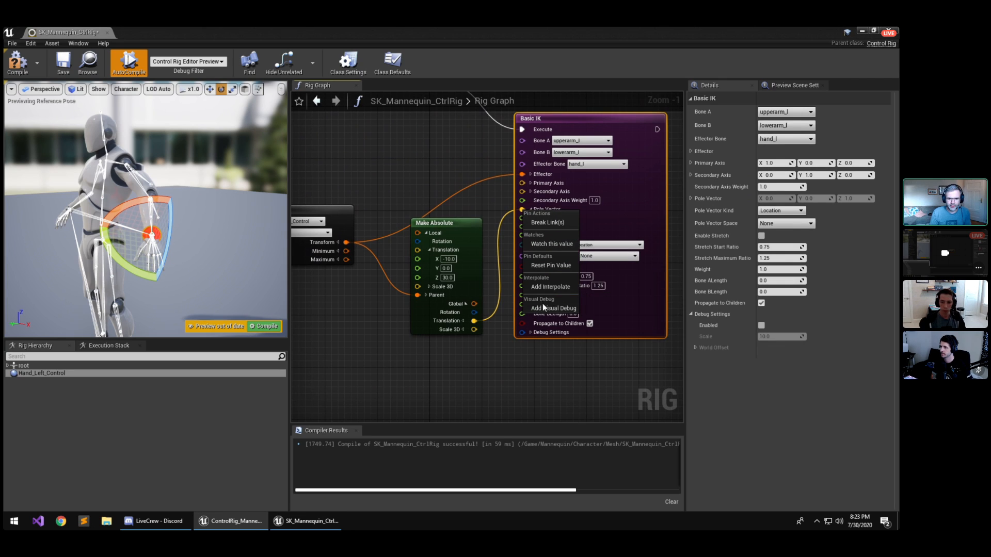
click(553, 309)
drag(136, 202, 247, 194)
click(200, 165)
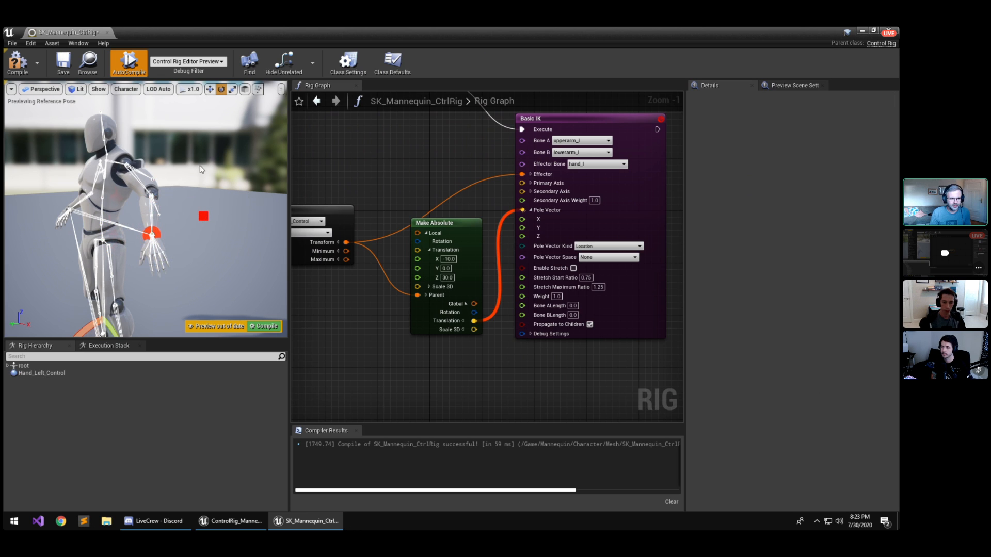
Inspect the left elbow and set the Basic IK node's Secondary Axis Y to -1.0.
right_drag(200, 166, 134, 195)
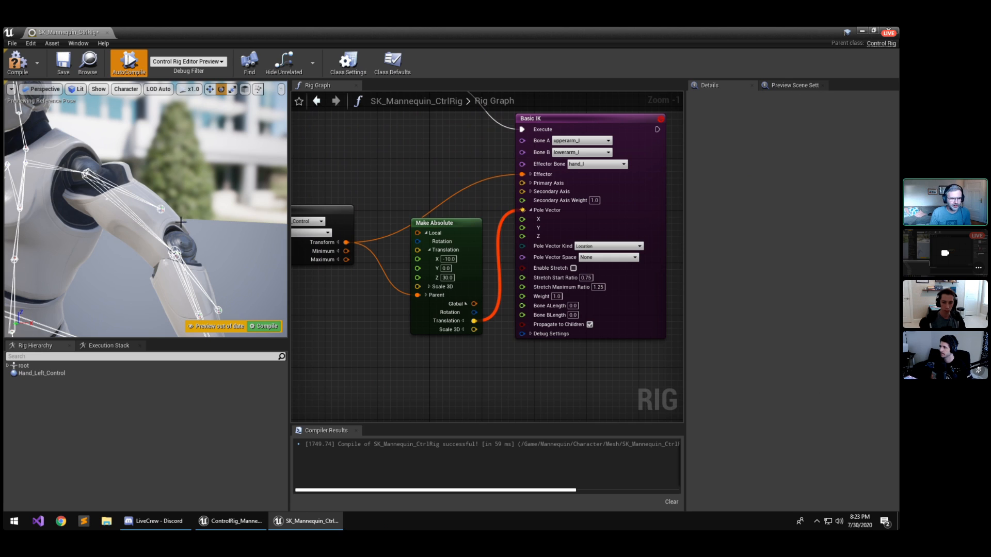
scroll(181, 222, down, 5)
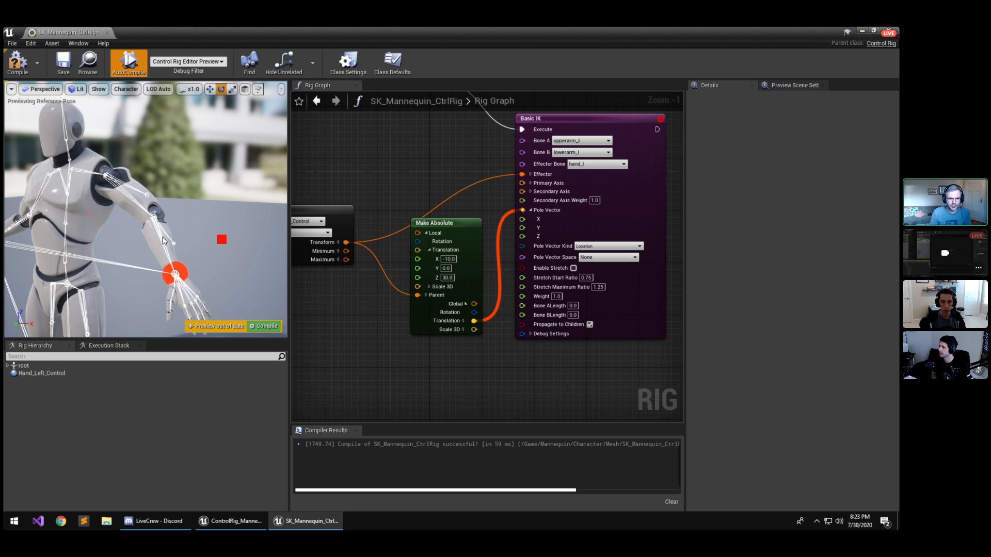
click(530, 191)
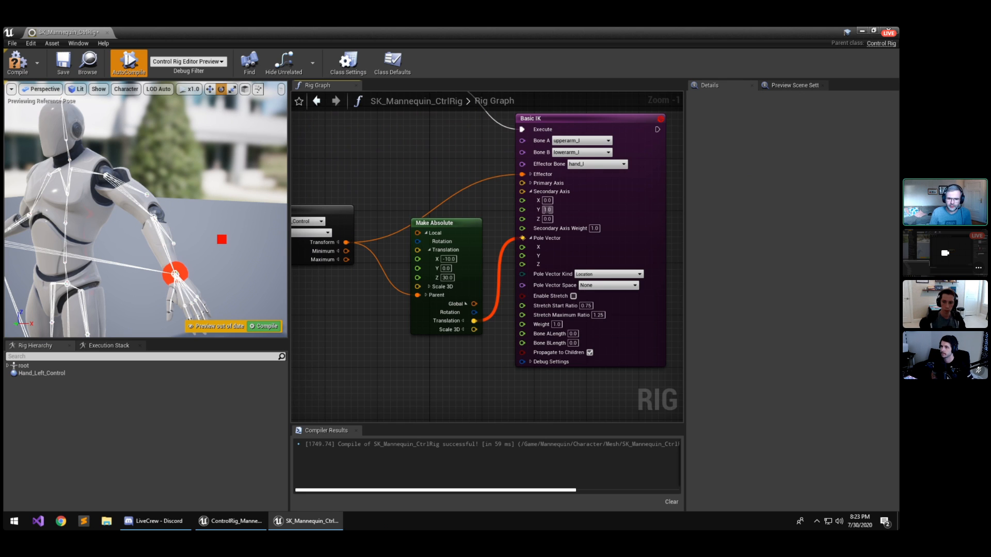
click(547, 210)
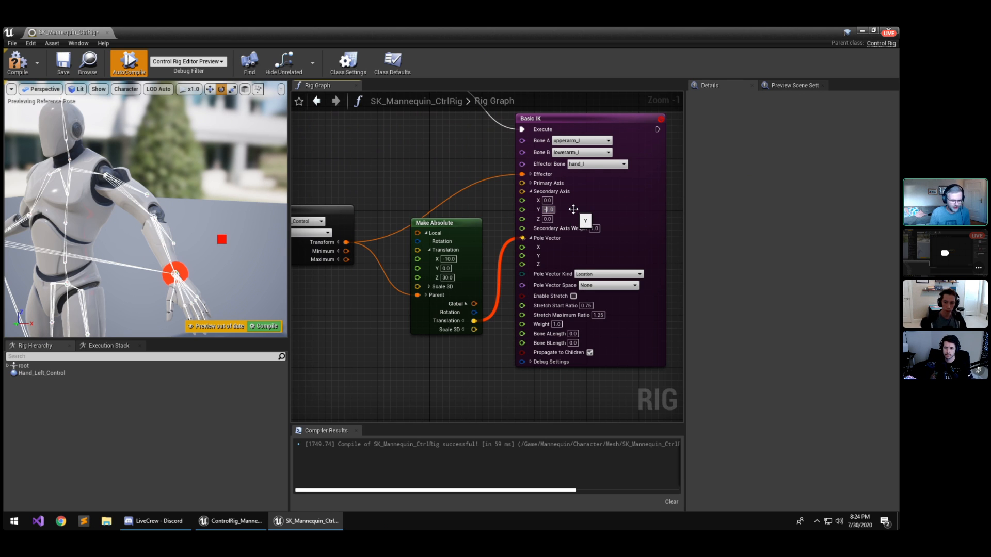
key(Tab)
Move Hand_Left_Control in the viewport by about -13.5, -1.6, -8.3 to test the arm's bend.
right_drag(168, 184, 218, 196)
click(199, 254)
key(w)
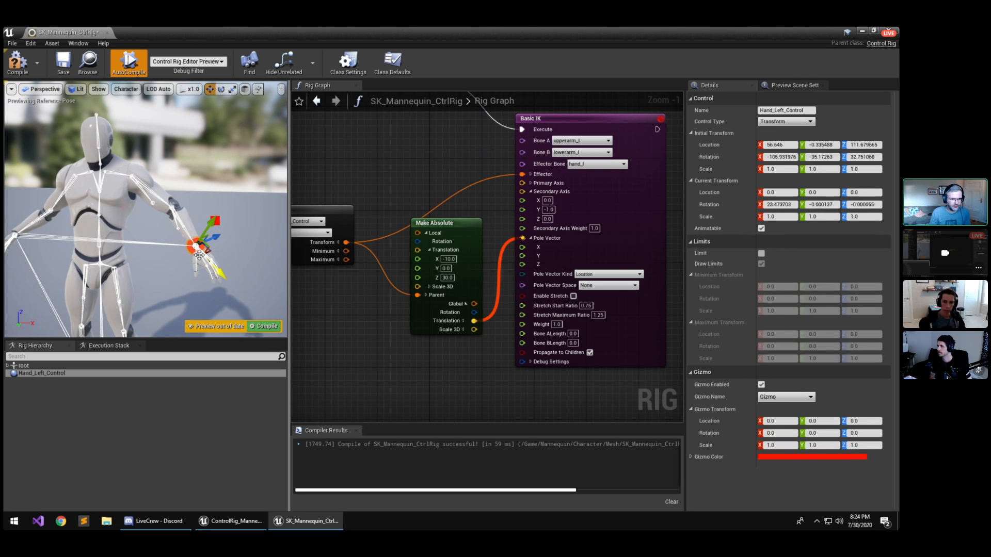
drag(198, 247, 171, 231)
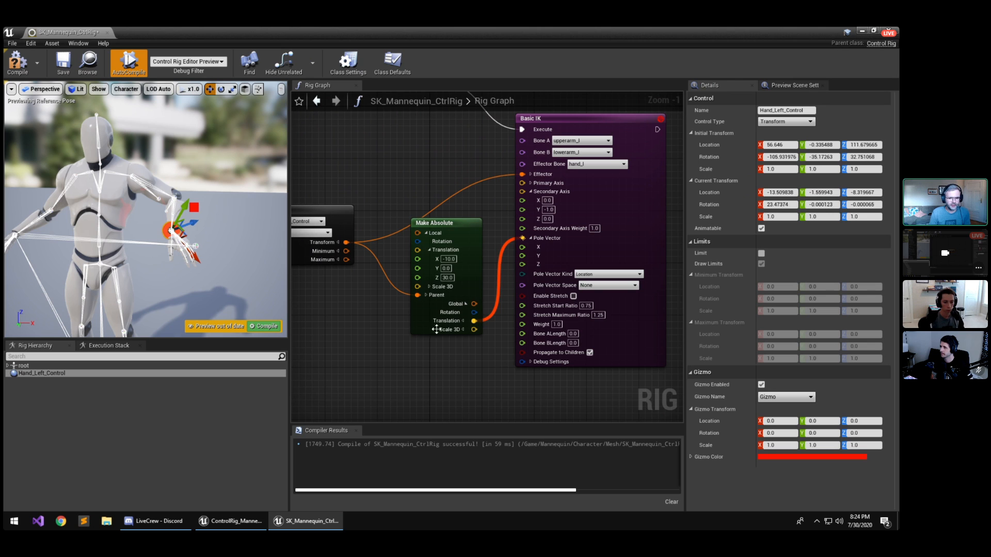
Close the SK_Mannequin_CtrlRig editor and open the Demo_IKSolvers_CtrlRig asset.
middle_click(65, 31)
double_click(233, 421)
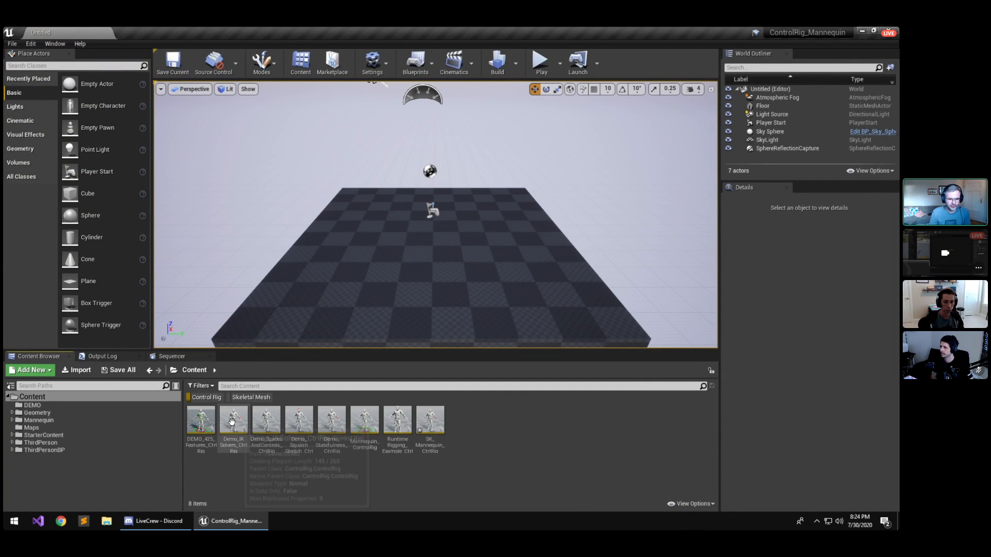
Examine the Basic IK, Basic FABRIK and CCDIK nodes and their effector connections in the demo's rig graph.
scroll(315, 278, down, 3)
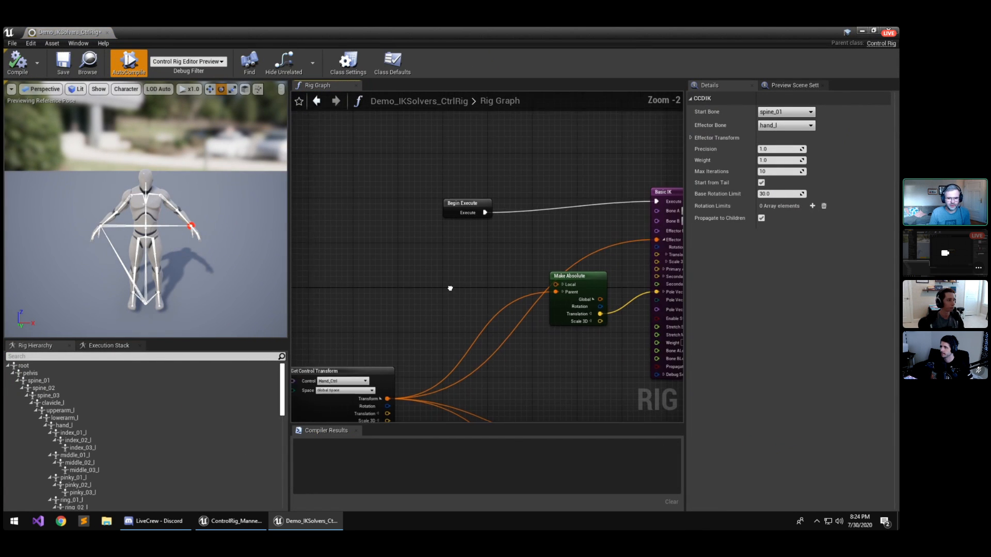
right_drag(450, 285, 494, 188)
right_drag(481, 239, 549, 185)
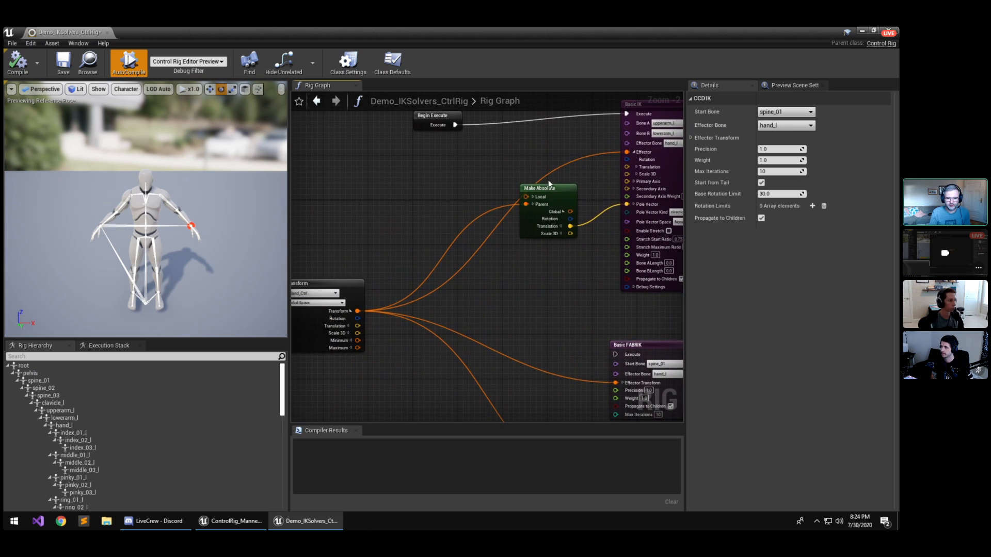
right_drag(542, 314, 621, 271)
right_drag(489, 362, 432, 340)
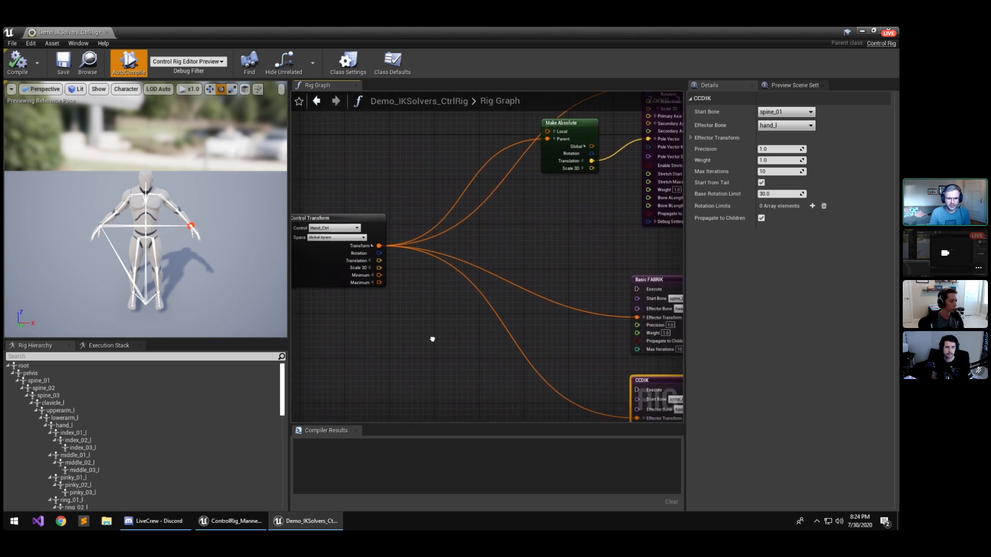
right_drag(580, 335, 408, 384)
scroll(427, 301, down, 1)
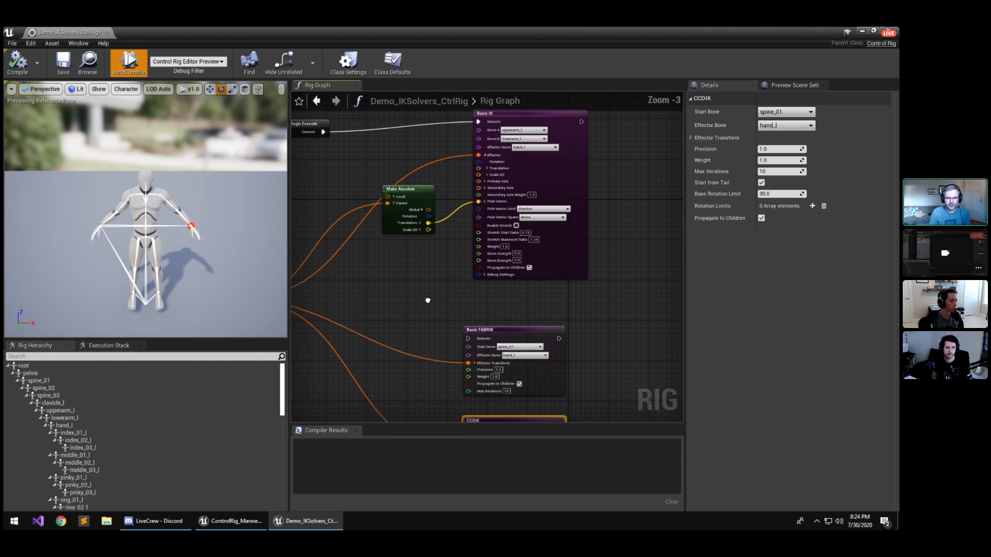
right_drag(427, 300, 449, 303)
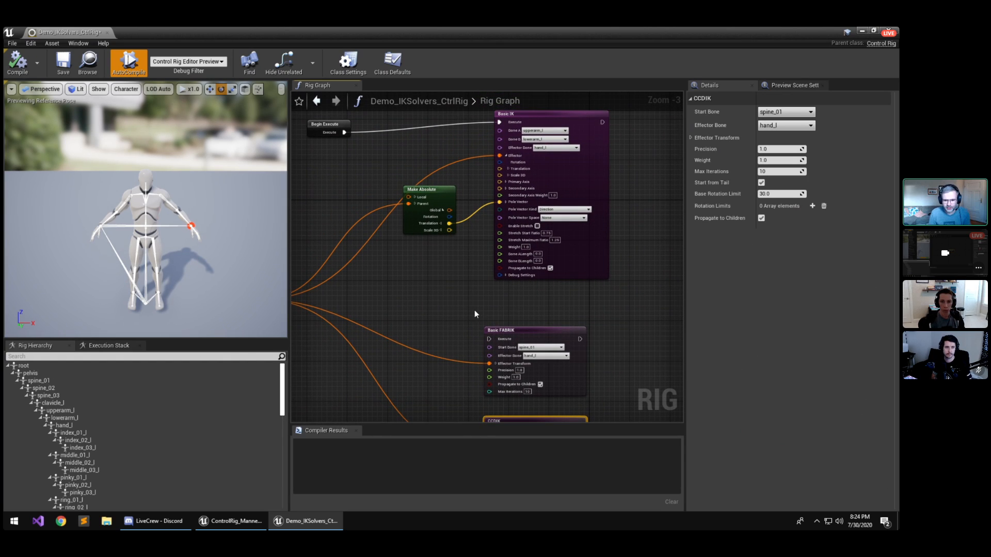
right_drag(475, 313, 477, 316)
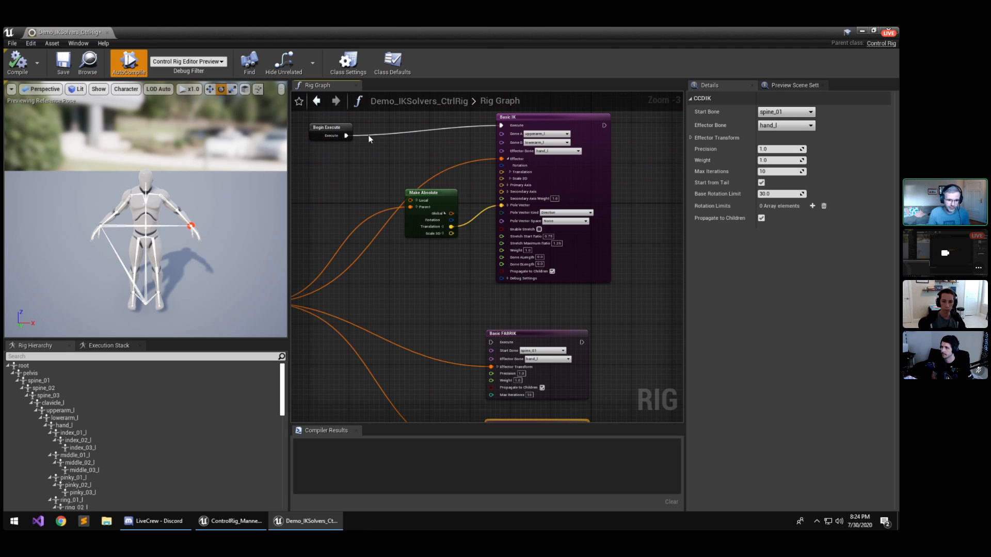
scroll(454, 323, up, 3)
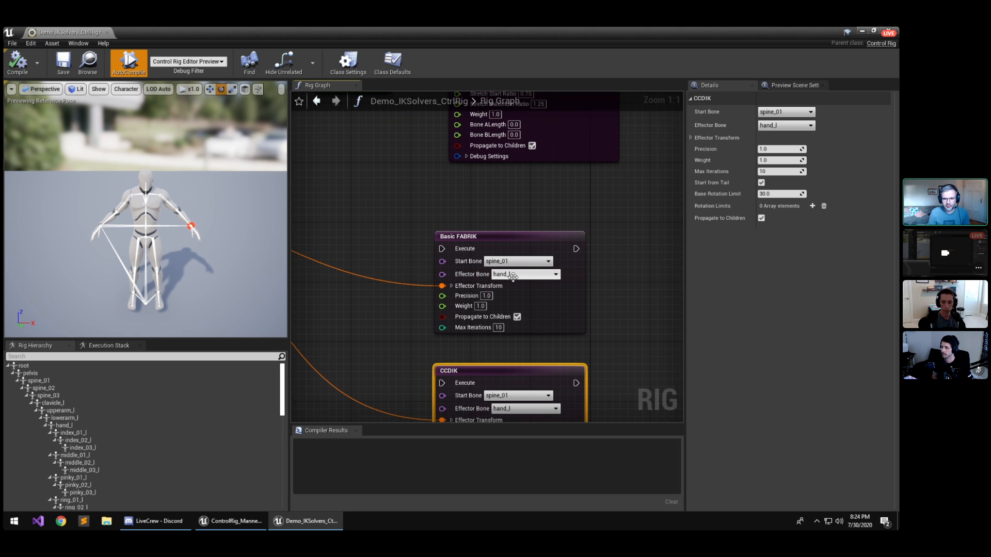
scroll(444, 295, down, 3)
right_drag(443, 301, 416, 138)
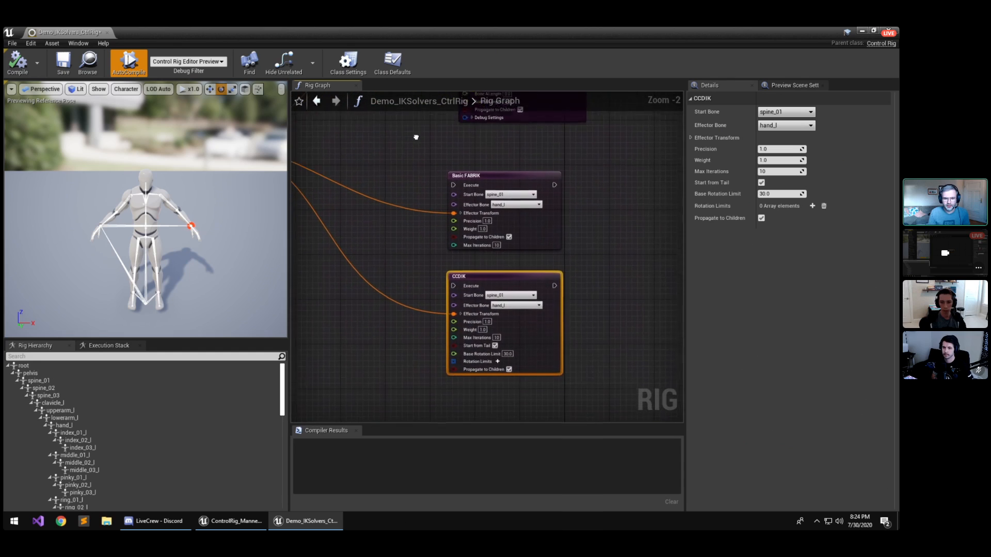
scroll(462, 245, up, 2)
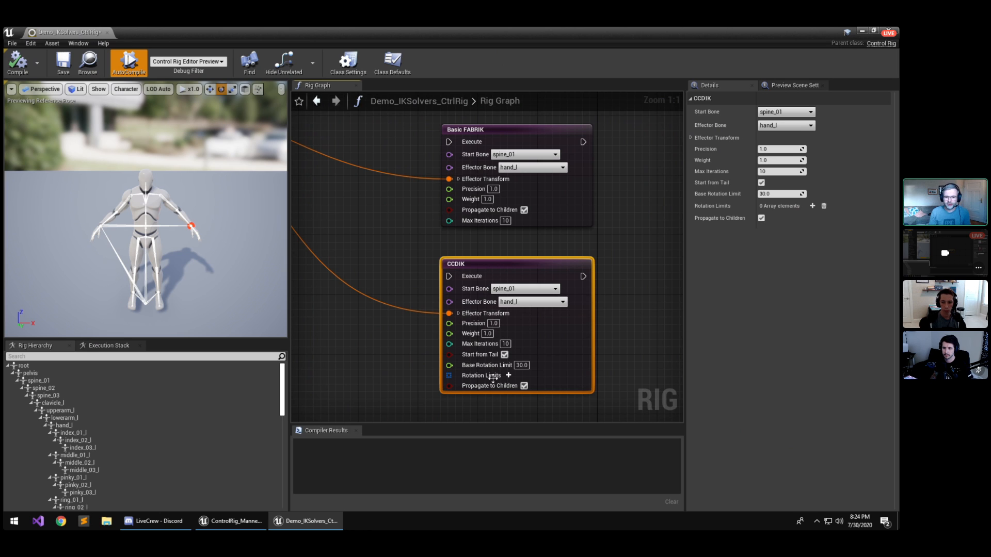
scroll(412, 232, down, 1)
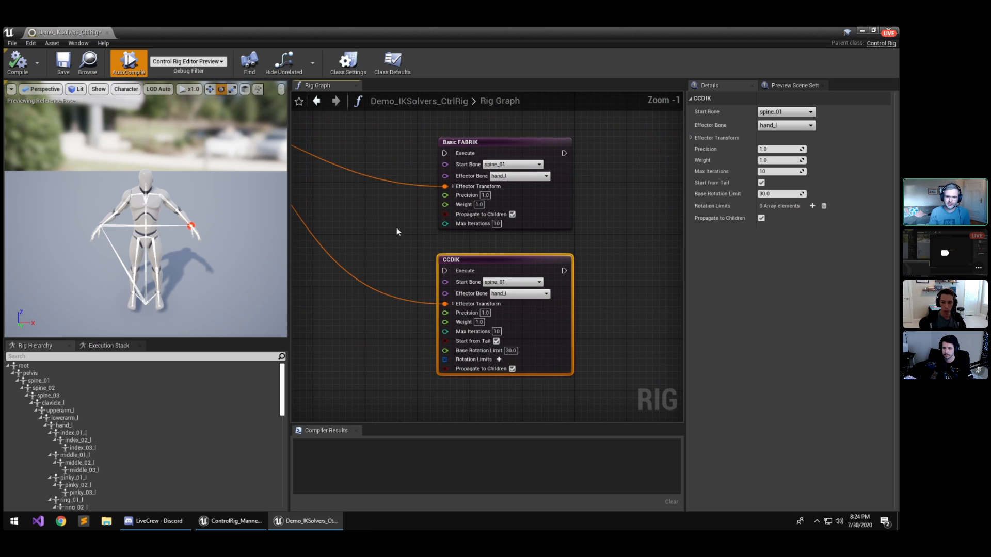
Move the Begin Execute link from the Basic IK node to the Basic FABRIK node's Execute input.
right_drag(389, 199, 442, 265)
scroll(416, 252, down, 2)
scroll(396, 282, down, 1)
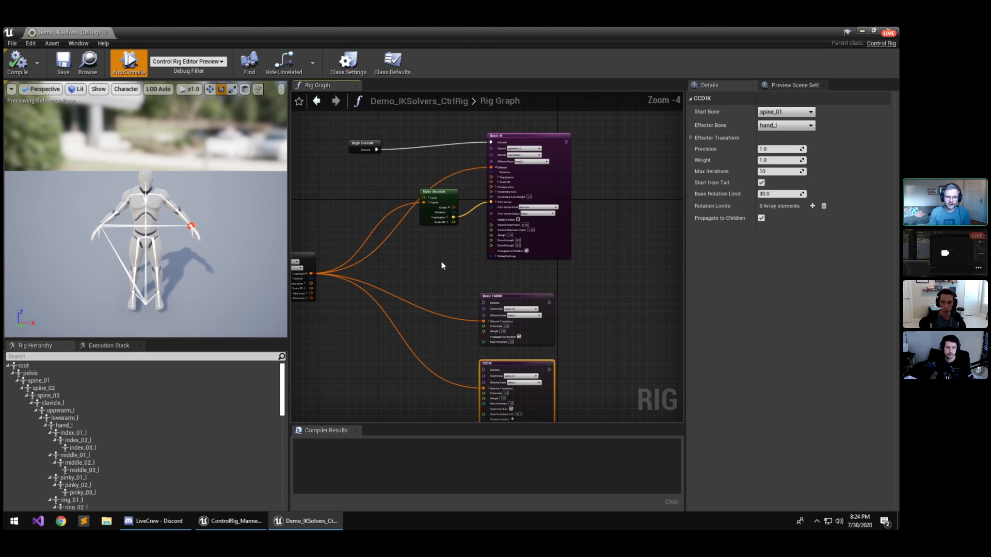
ctrl+drag(489, 140, 484, 303)
Select Hand_Ctrl and move it around in the viewport to test the FABRIK solver, ending at about -13.8, -3.7, -7.8.
key(w)
mouse_move(190, 196)
right_down()
mouse_move(243, 233)
mouse_move(170, 181)
mouse_move(196, 181)
mouse_move(206, 203)
right_up()
click(235, 234)
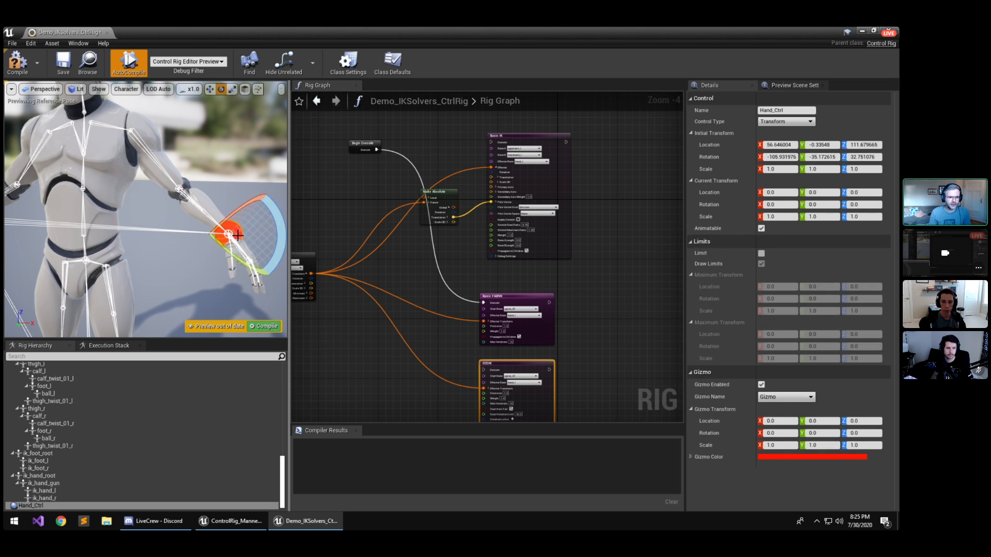
key(w)
drag(229, 233, 190, 301)
mouse_move(190, 301)
right_down()
mouse_move(165, 300)
mouse_move(263, 295)
mouse_move(191, 292)
right_up()
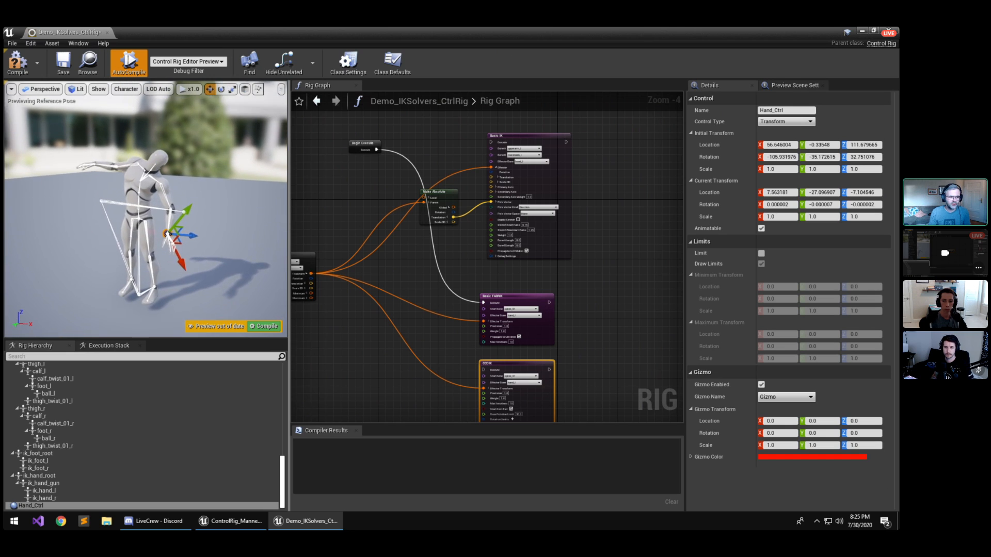
mouse_move(213, 253)
right_down()
mouse_move(183, 253)
mouse_move(222, 251)
mouse_move(213, 253)
right_up()
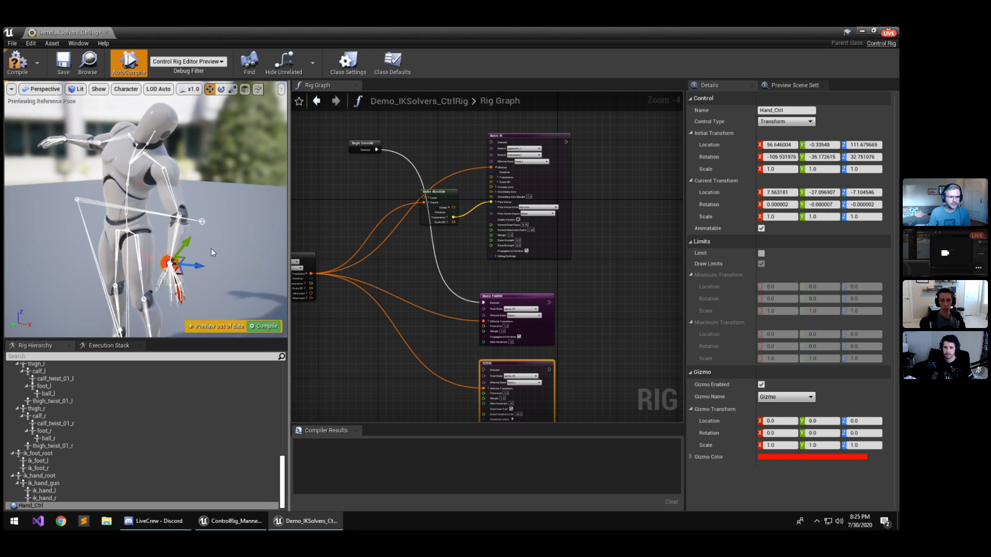
drag(170, 265, 178, 205)
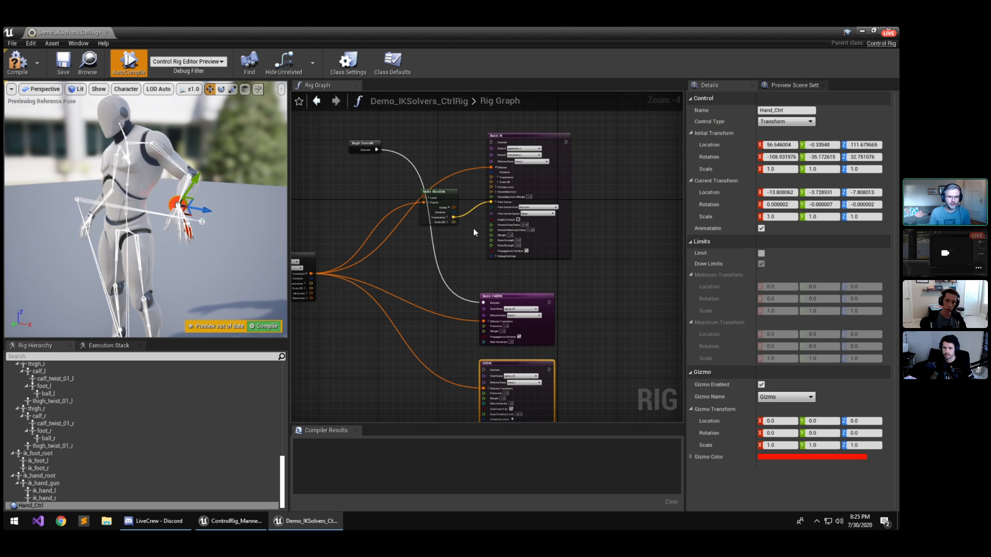
Move the Begin Execute link from the Basic FABRIK node back to the Basic IK node.
ctrl+drag(482, 299, 491, 143)
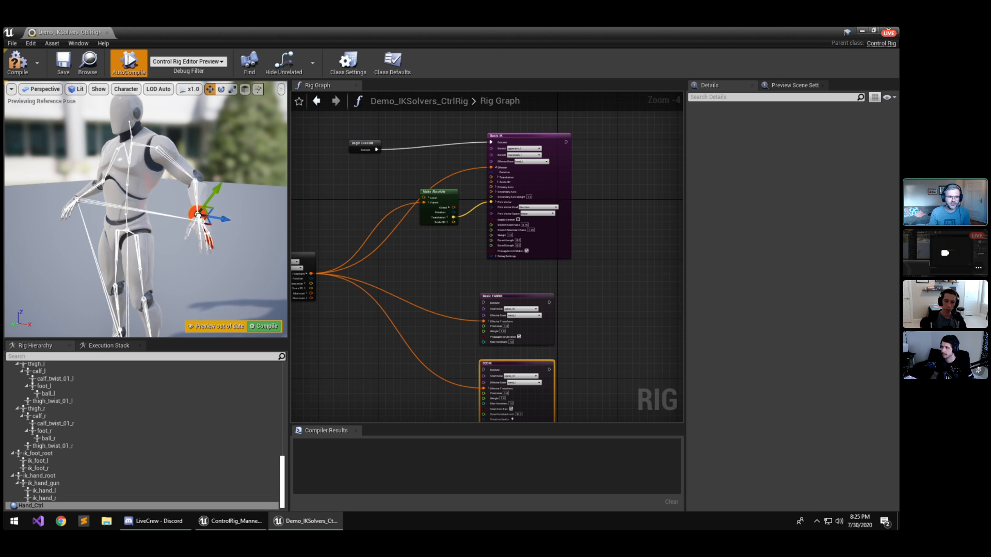
Test Hand_Ctrl's movement with Basic IK, and again with the Begin Execute link moved to the Basic FABRIK node.
drag(218, 239, 185, 191)
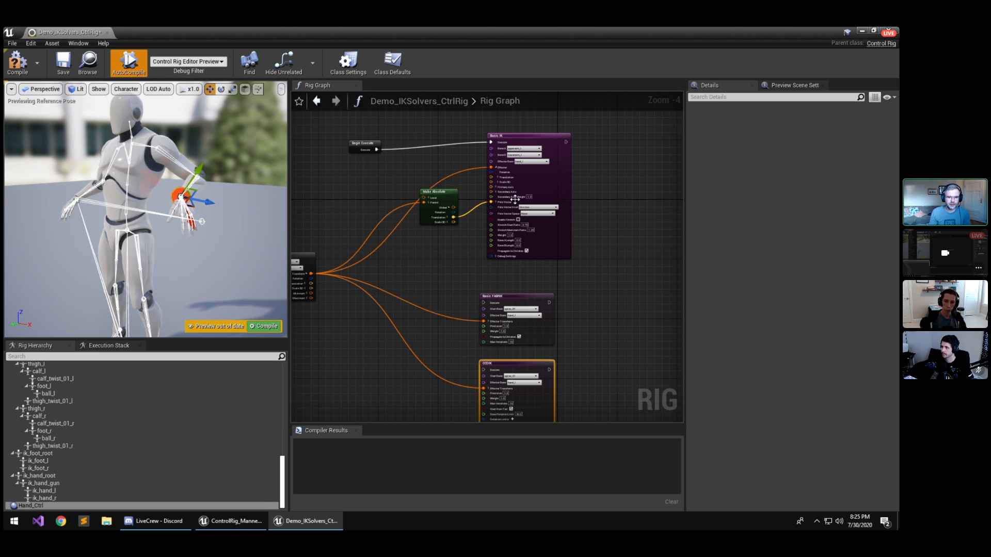
ctrl+drag(491, 143, 485, 303)
right_drag(445, 298, 424, 268)
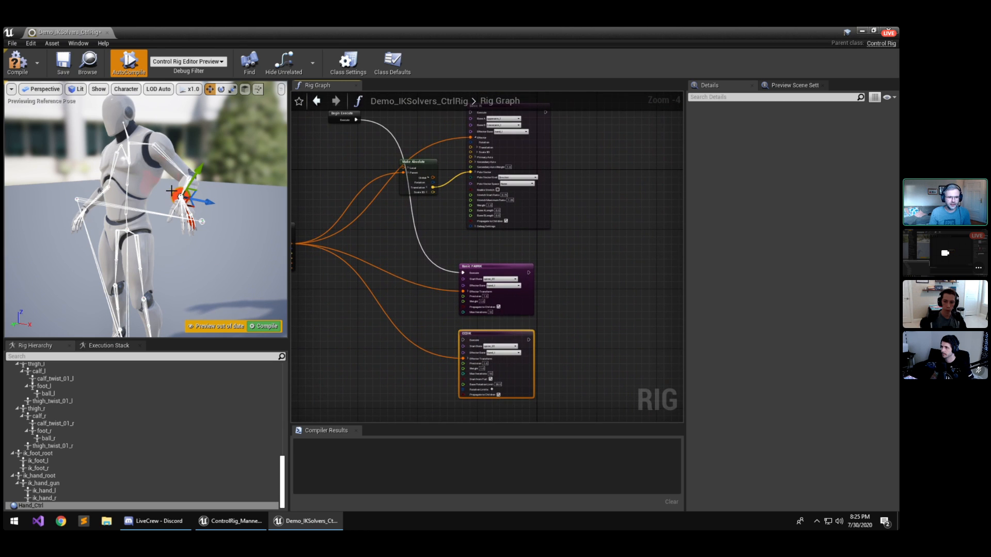
drag(180, 197, 196, 243)
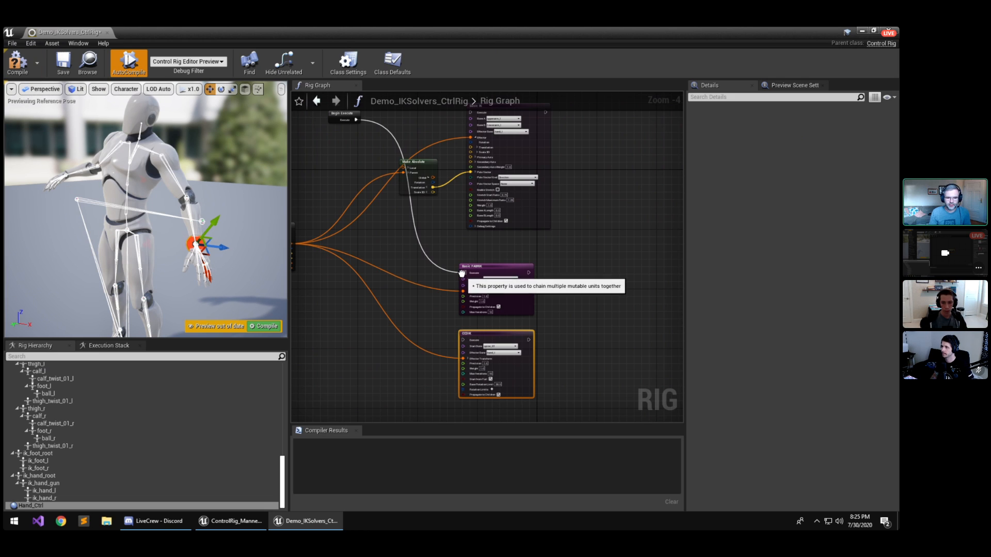
Test the CCDIK node by linking Begin Execute to it and raising Hand_Ctrl, and return the link to Basic FABRIK.
ctrl+drag(464, 273, 464, 338)
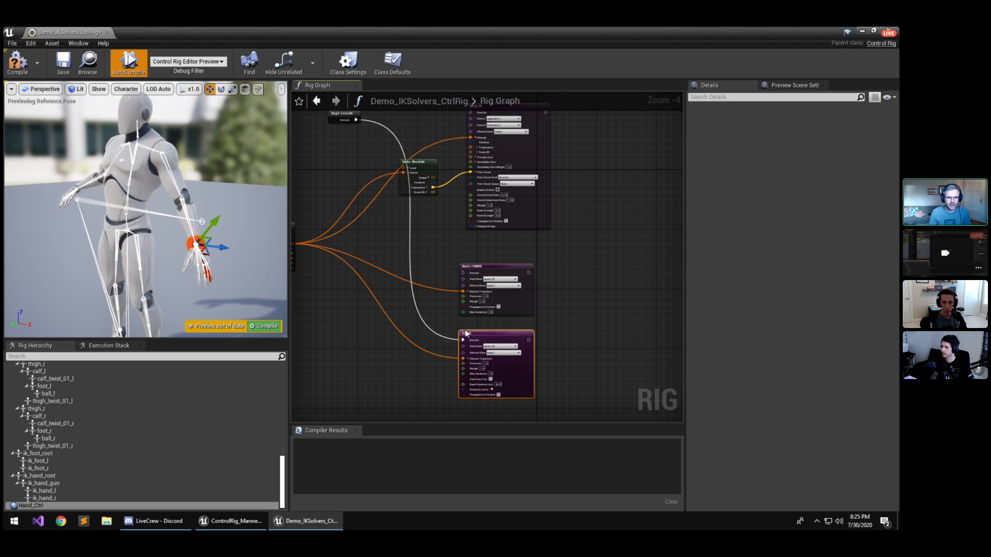
drag(191, 241, 166, 179)
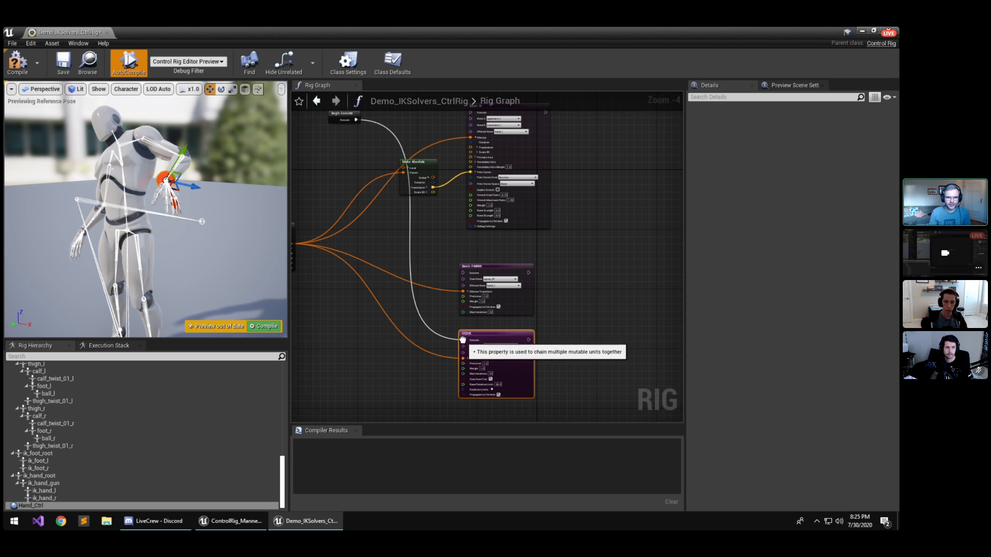
ctrl+drag(463, 339, 464, 274)
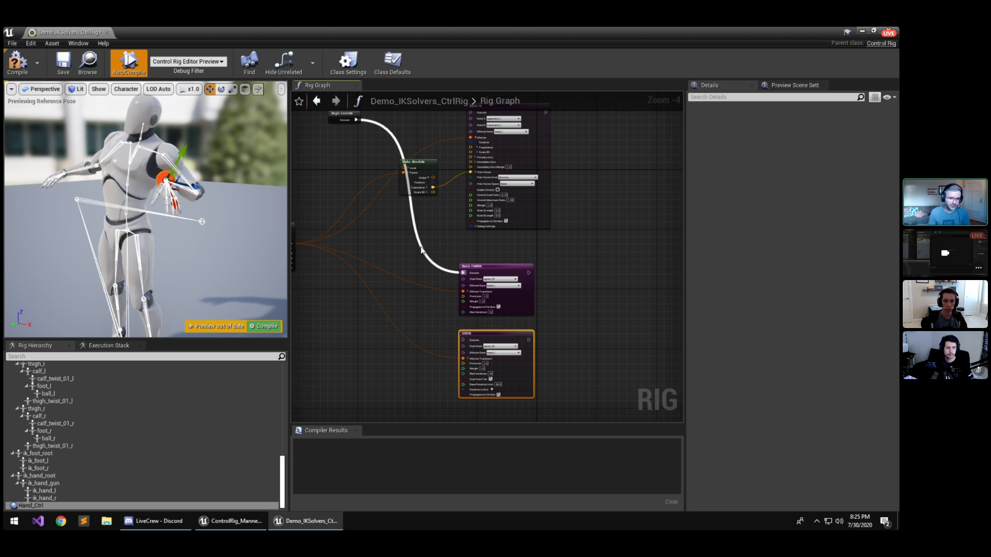
right_drag(400, 230, 446, 247)
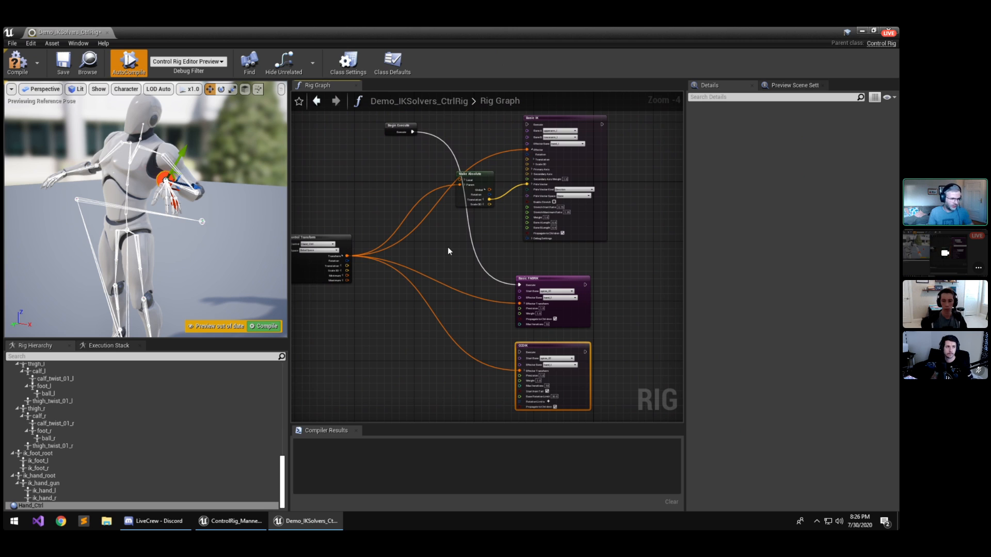
Close the IK solvers demo rig and open Demo_SpacesAndControls_CtrlRig from the Content folder.
middle_click(57, 30)
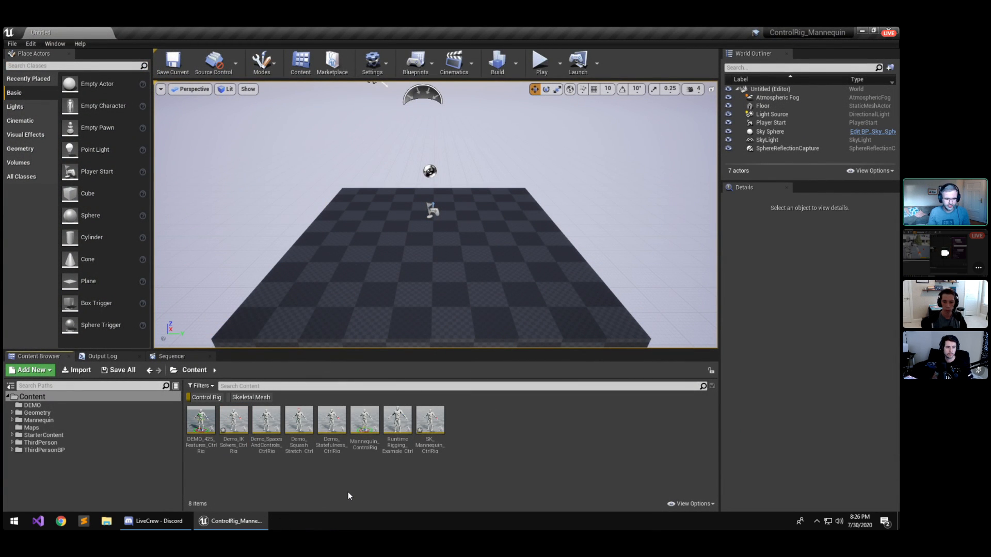
double_click(266, 420)
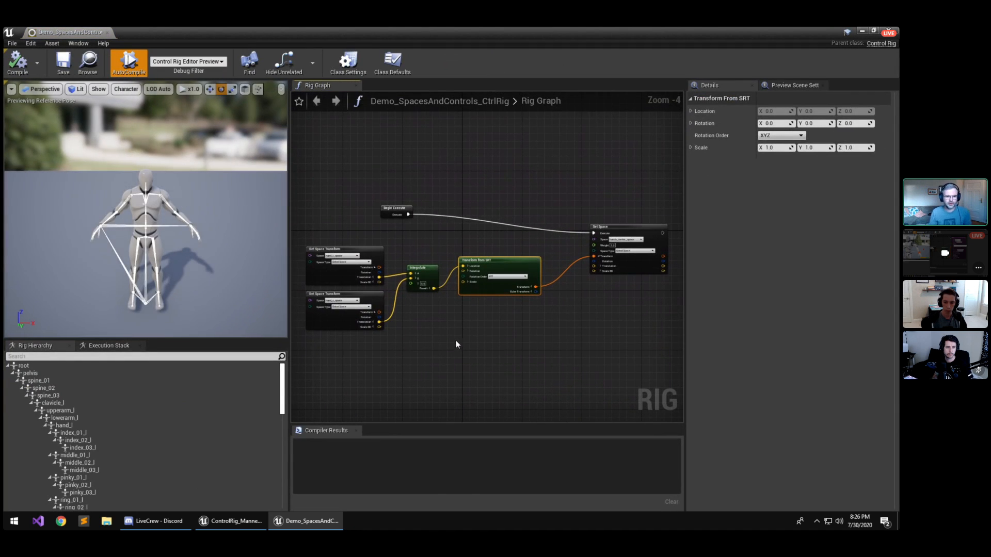
alt+drag(171, 227, 161, 231)
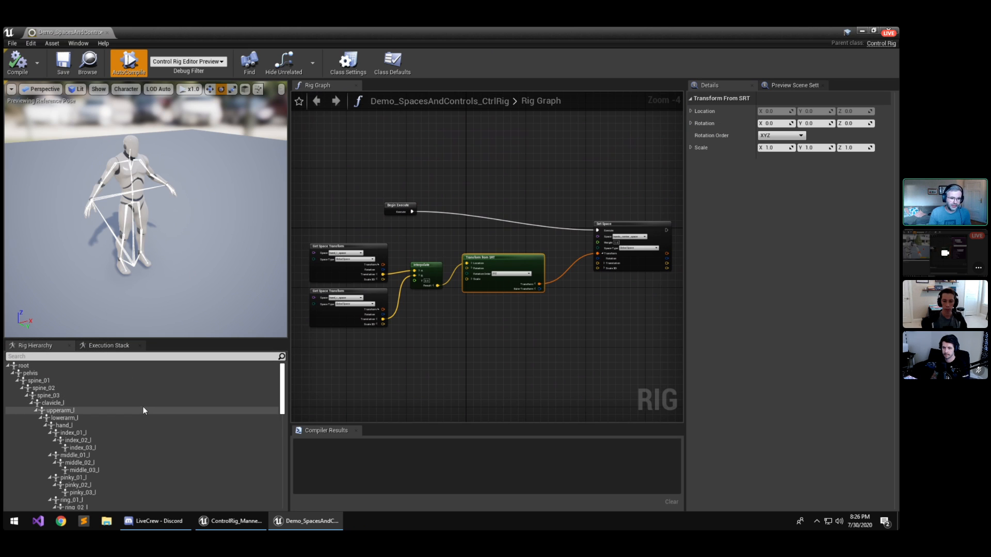
right_drag(140, 289, 153, 273)
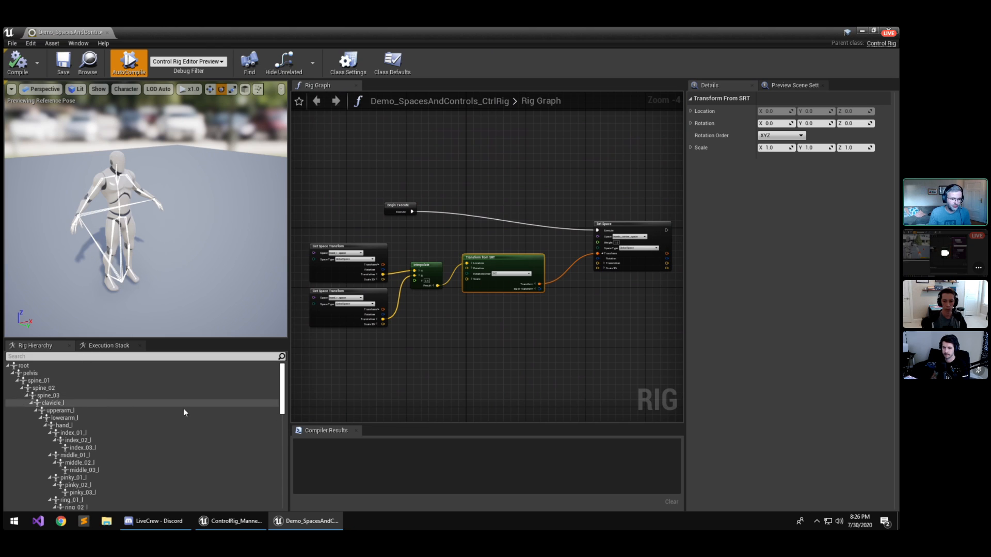
Inspect hand_l_space, hand_r_space, hands_center_space and the hands_control under it in the rig hierarchy.
drag(284, 384, 285, 408)
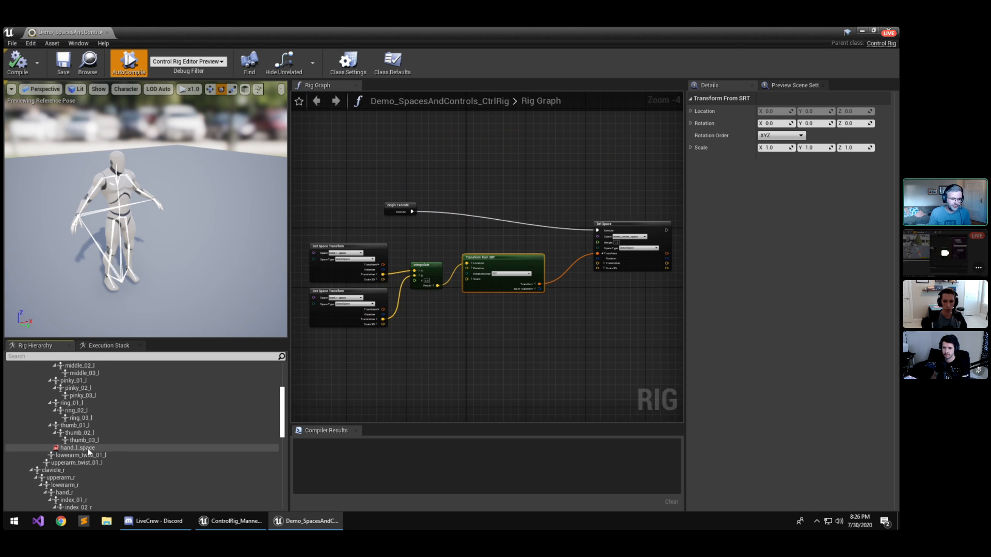
scroll(87, 449, up, 1)
click(85, 463)
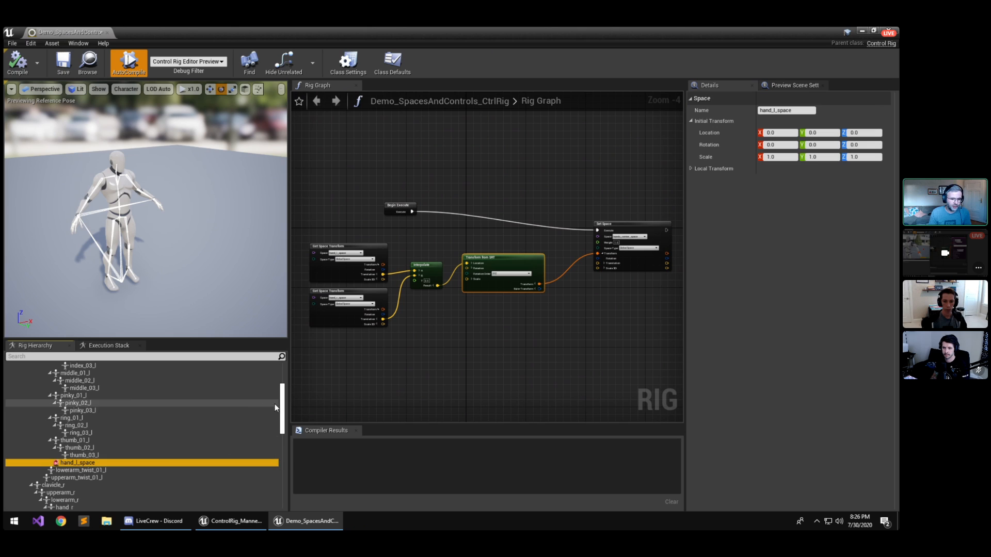
drag(282, 408, 268, 500)
click(71, 458)
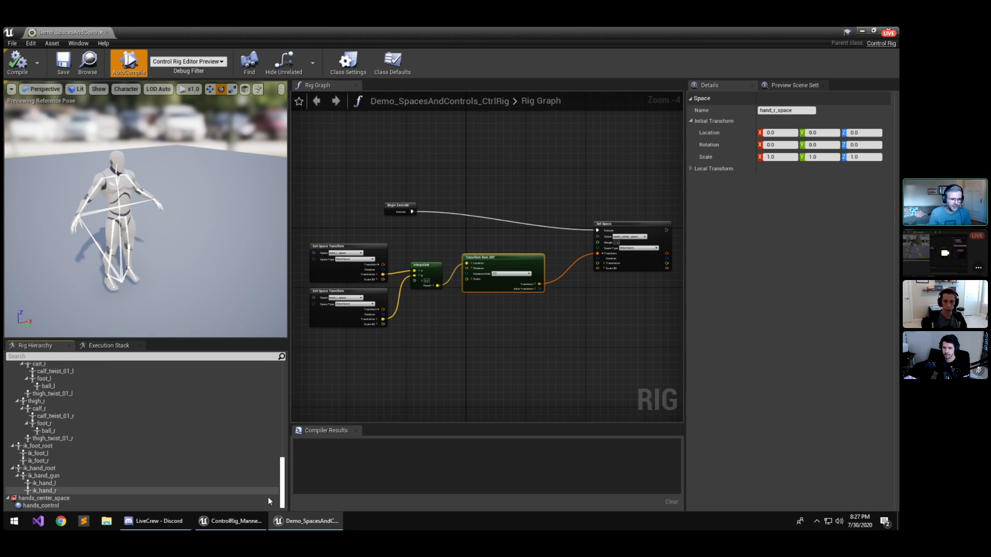
click(57, 498)
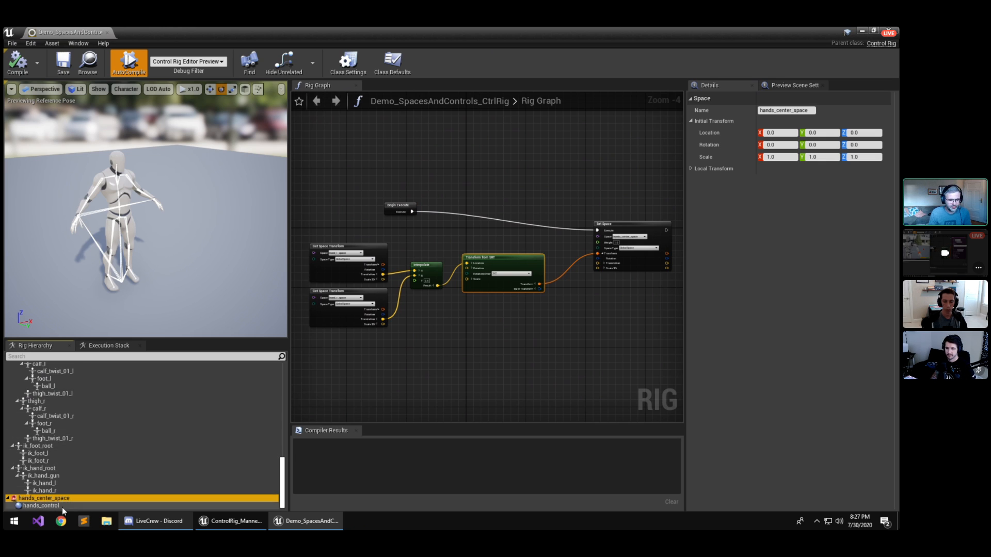
click(47, 507)
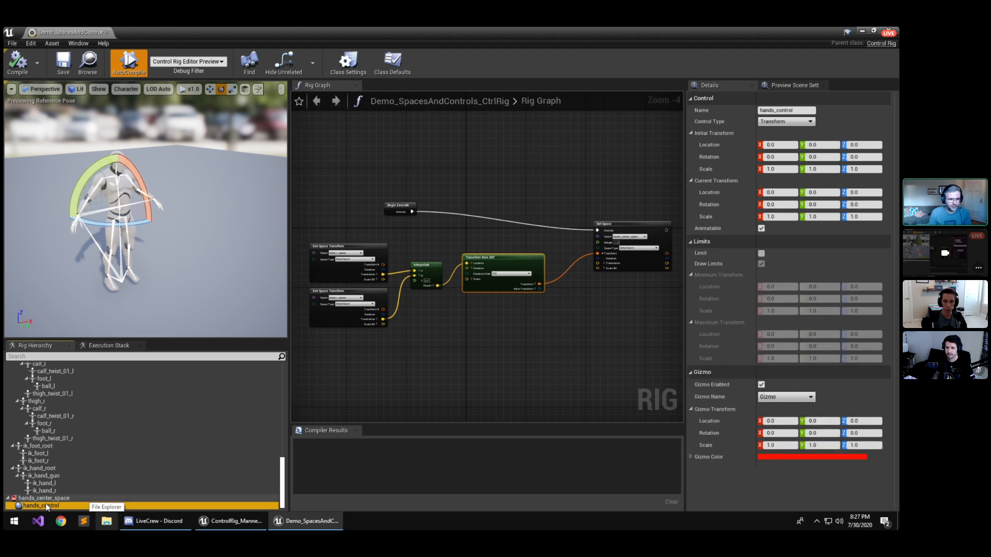
Examine the graph from the two Get Space Transform nodes through Interpolate and Transform from SRT to Set Space.
mouse_move(201, 222)
right_down()
mouse_move(189, 239)
mouse_move(201, 226)
right_up()
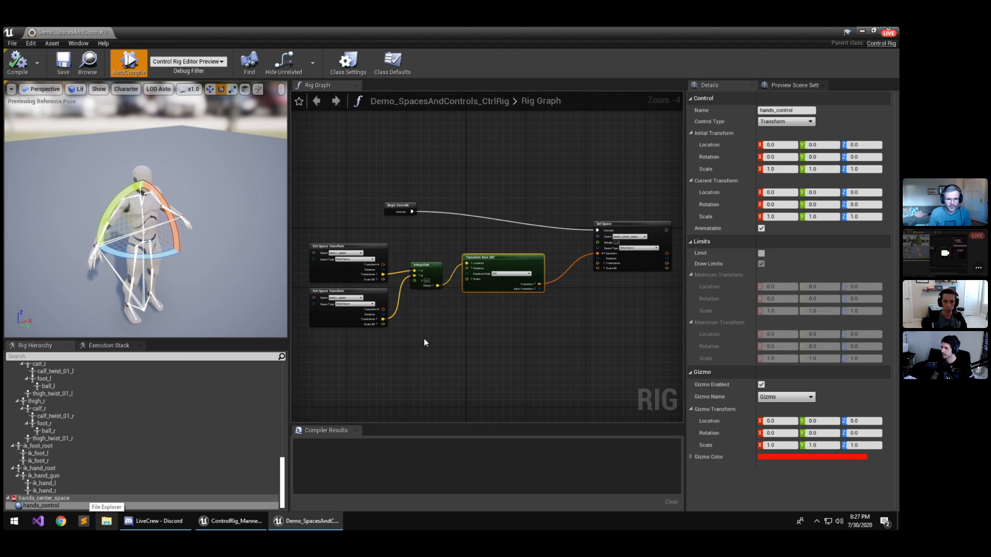
click(422, 353)
scroll(439, 351, up, 5)
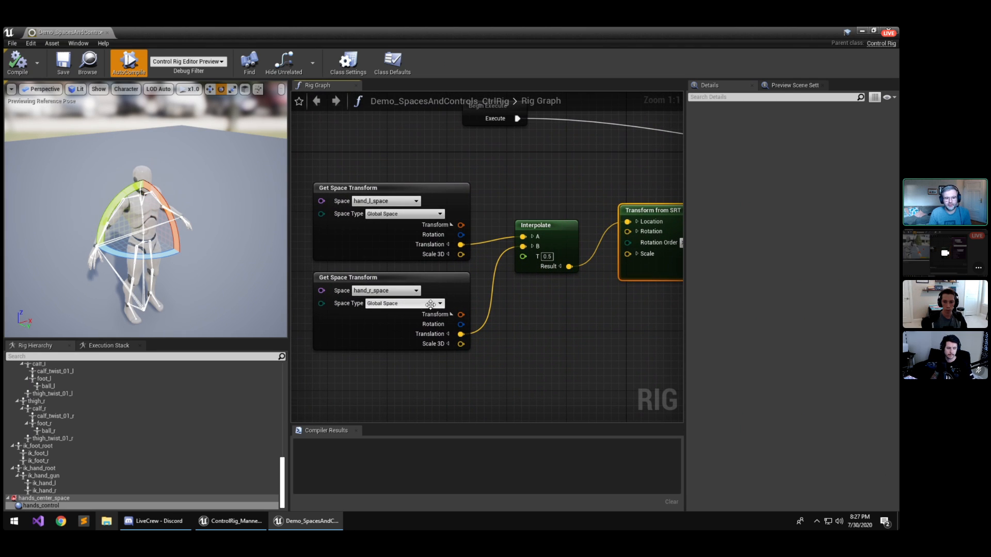
right_drag(562, 314, 491, 328)
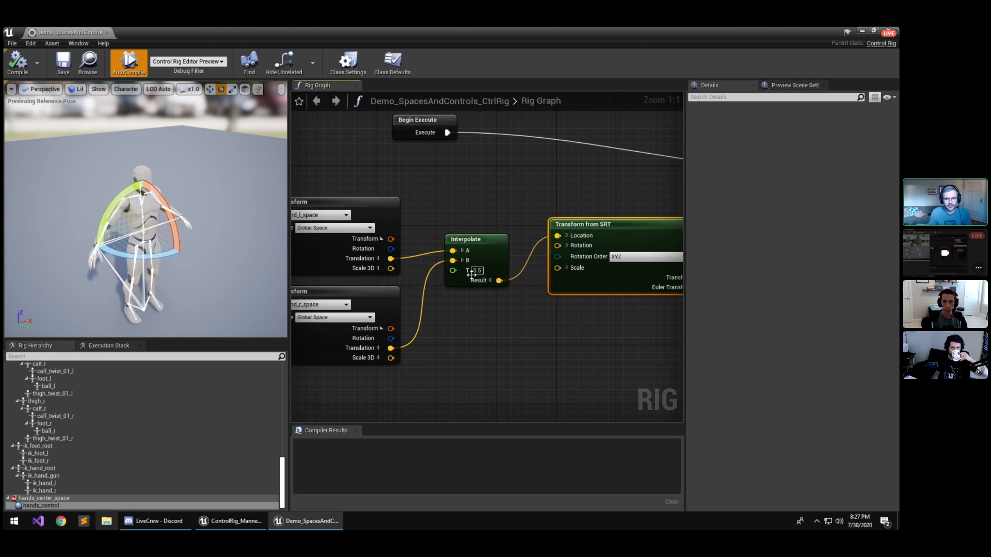
right_drag(563, 321, 300, 351)
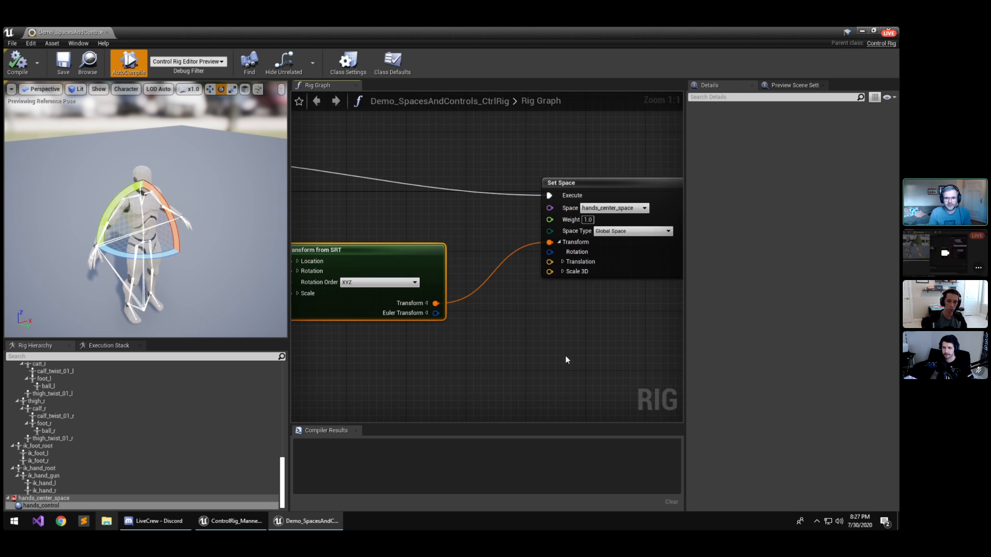
right_drag(405, 312, 524, 372)
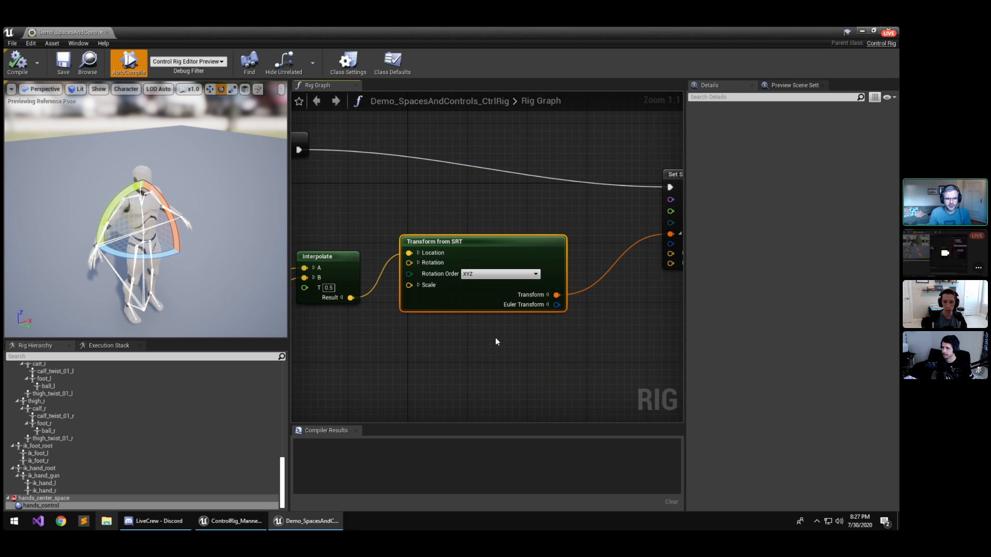
right_drag(588, 352, 441, 348)
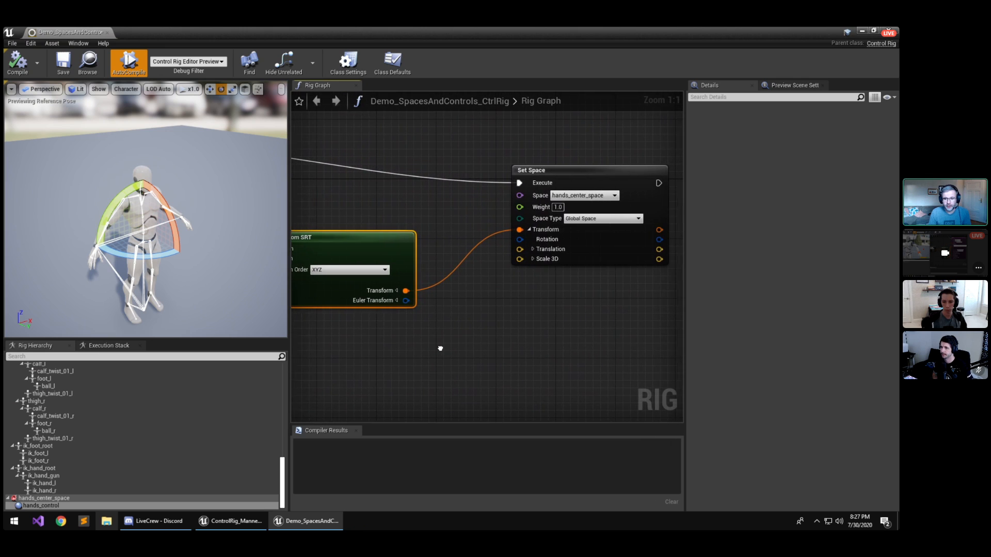
Set the Preview Controller to Use Specific Animation and assign the ThirdPersonJump_Loop animation.
click(797, 85)
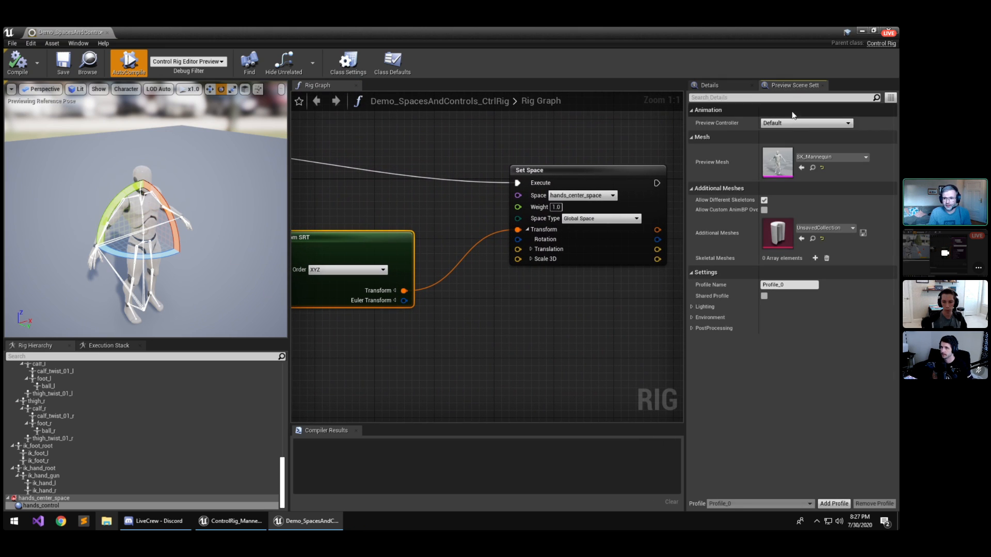
click(790, 124)
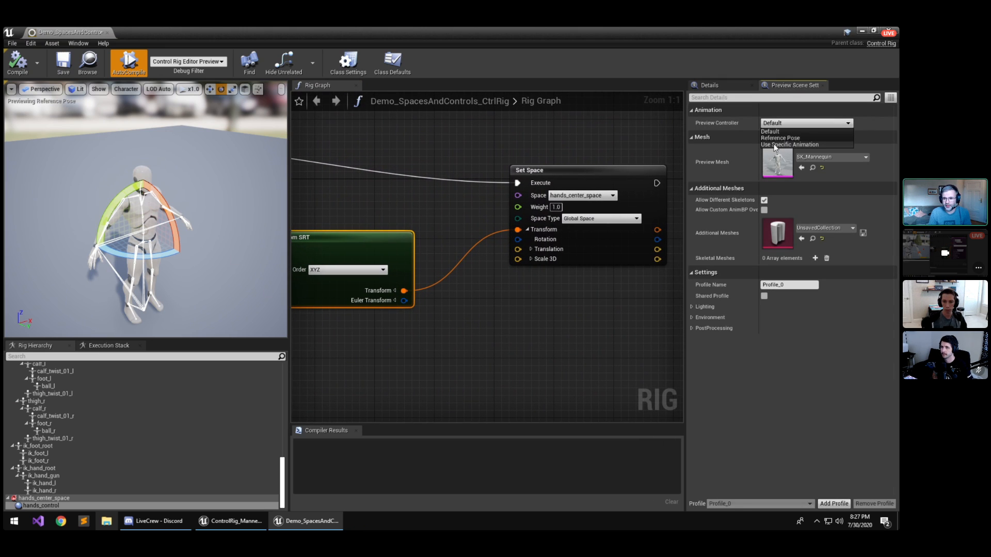
click(783, 145)
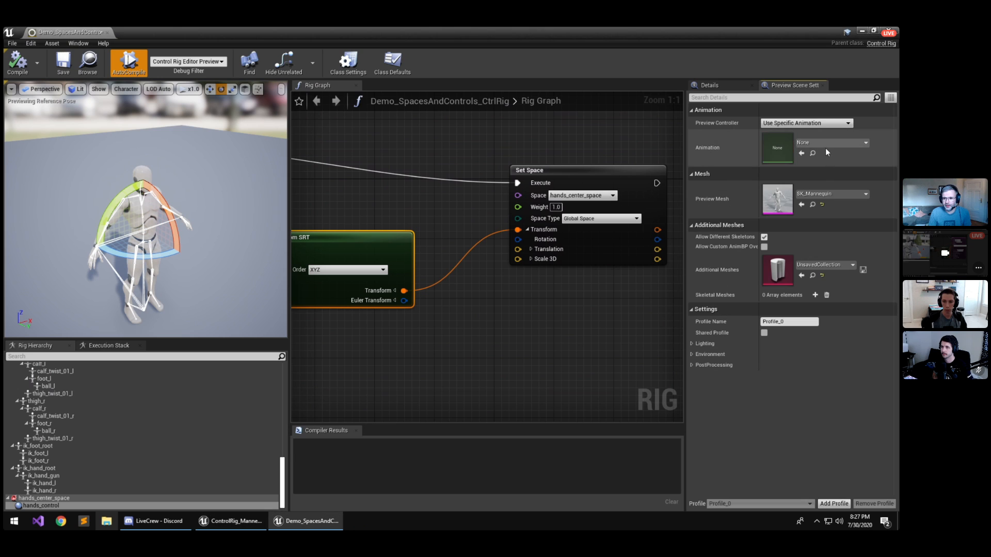
click(825, 144)
click(828, 356)
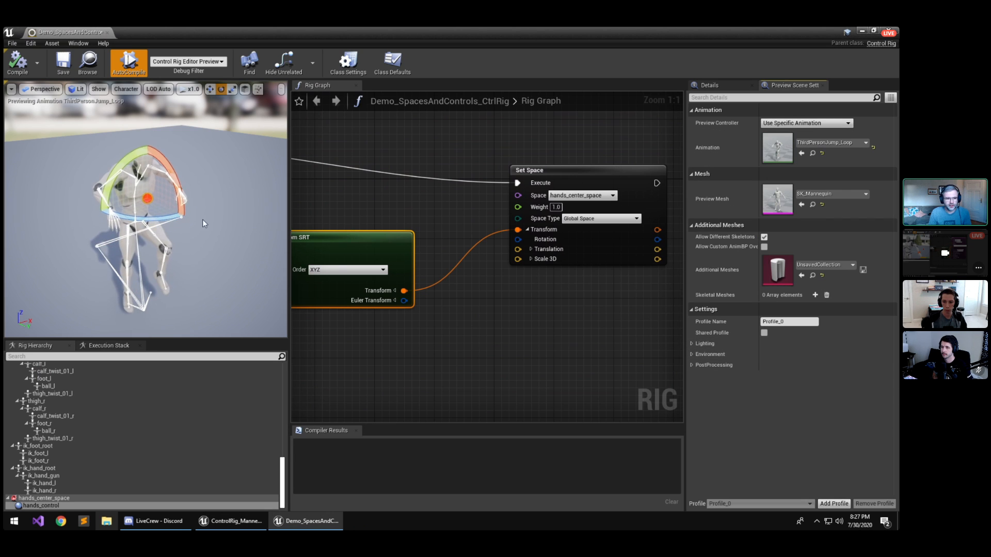
Select hands_control in the viewport and move it along its green axis, away from the front of the mannequin.
click(162, 257)
mouse_move(162, 257)
right_down()
mouse_move(106, 253)
mouse_move(160, 247)
right_up()
key(w)
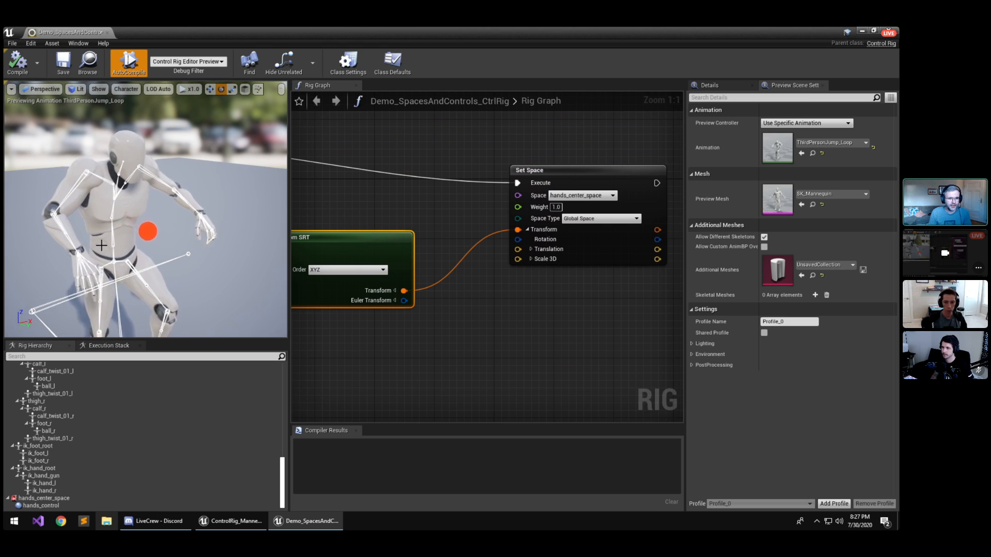
click(134, 220)
key(w)
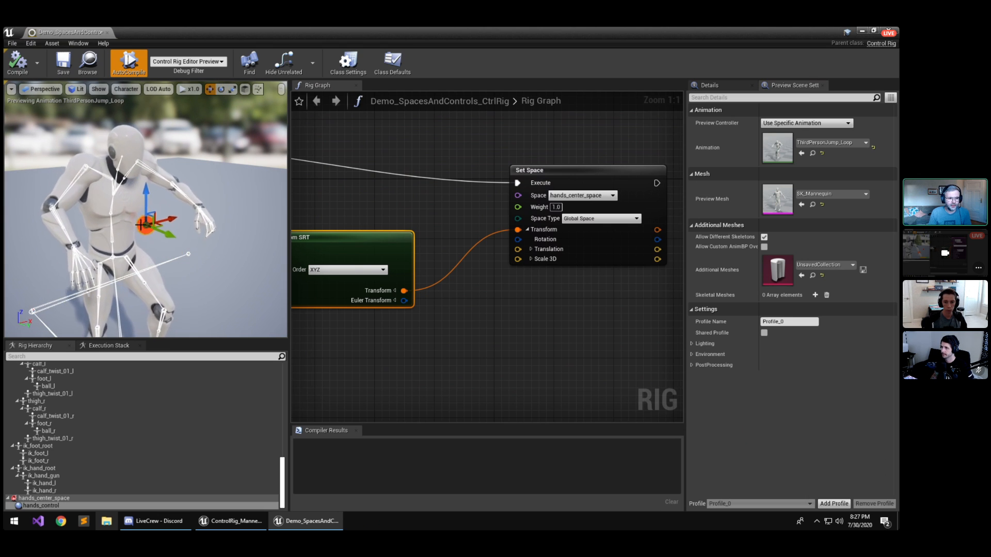
drag(137, 226, 253, 265)
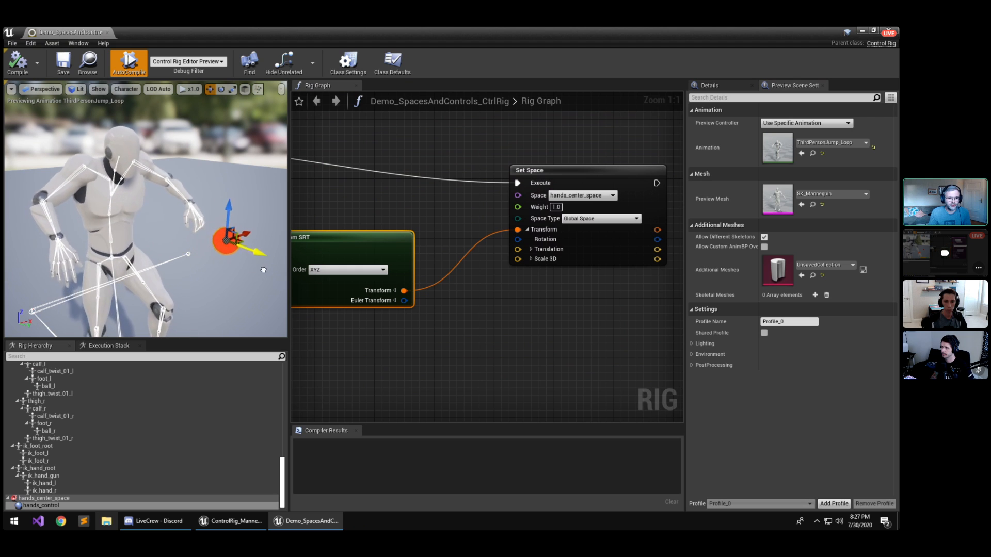
Set the Interpolate node's T value to 0.2 and view the control's position from the mannequin's front.
right_drag(373, 399, 639, 347)
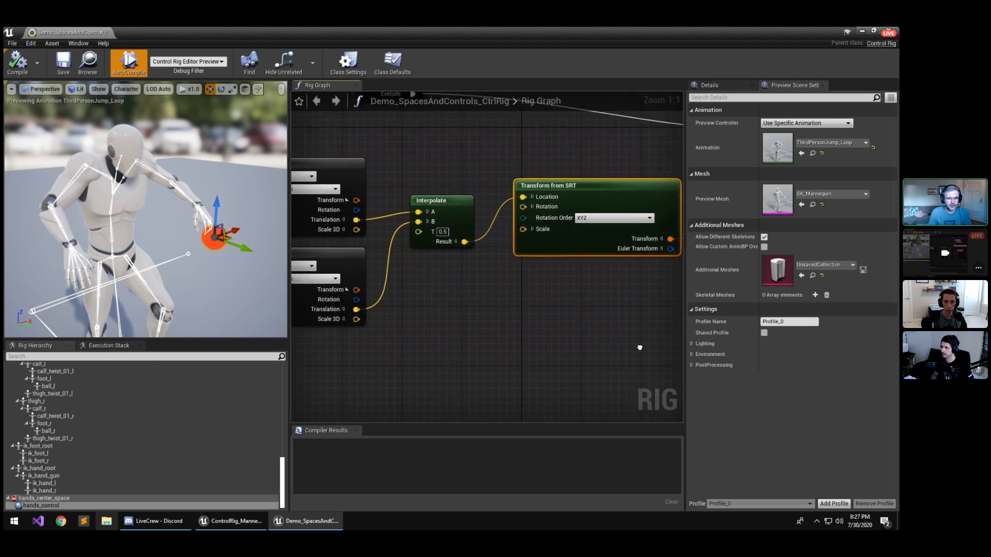
right_drag(480, 339, 577, 359)
mouse_move(545, 329)
right_down()
mouse_move(552, 335)
mouse_move(539, 337)
right_up()
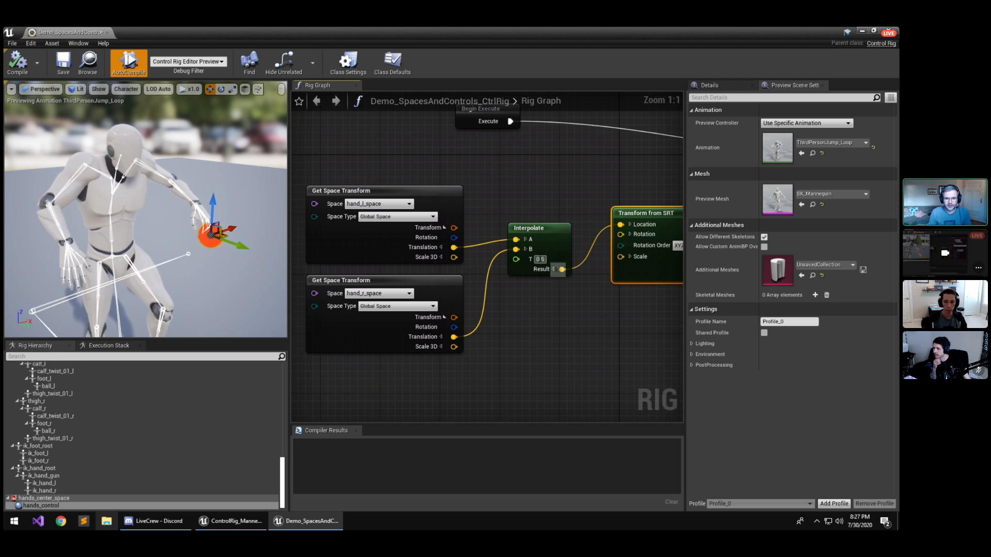
text(0.2)
key(Return)
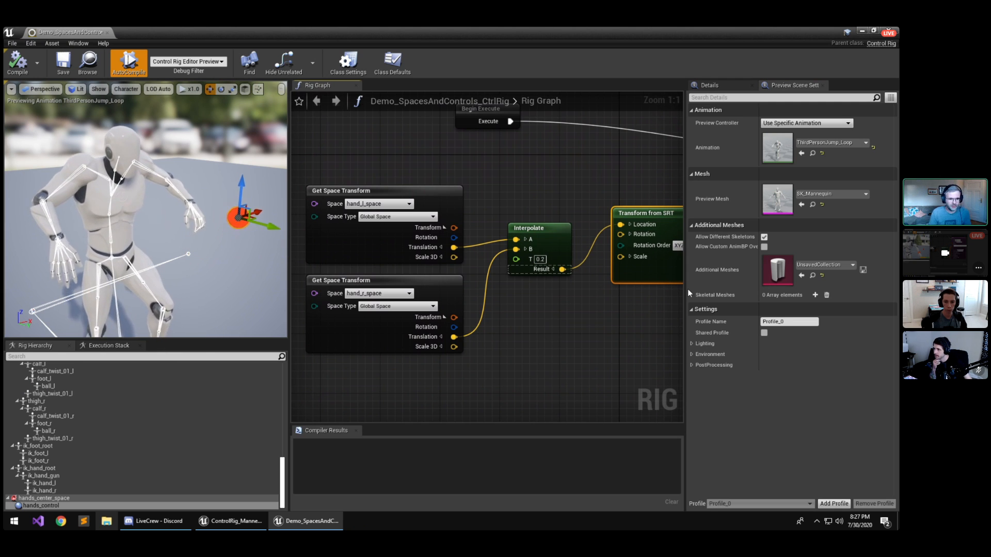
alt+drag(191, 265, 132, 255)
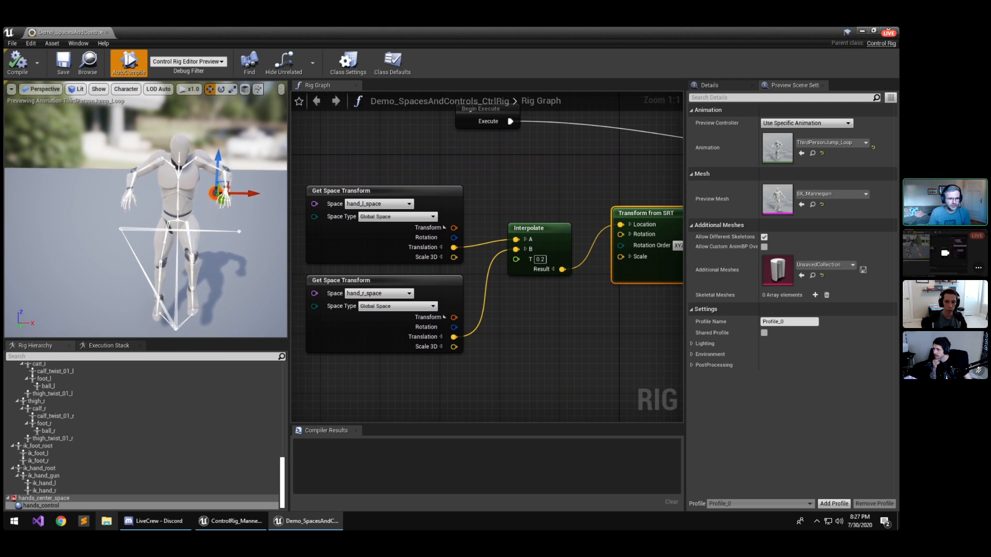
Add a Sin node that drives the Interpolate node's T input.
right_drag(509, 342, 549, 332)
right_click(528, 346)
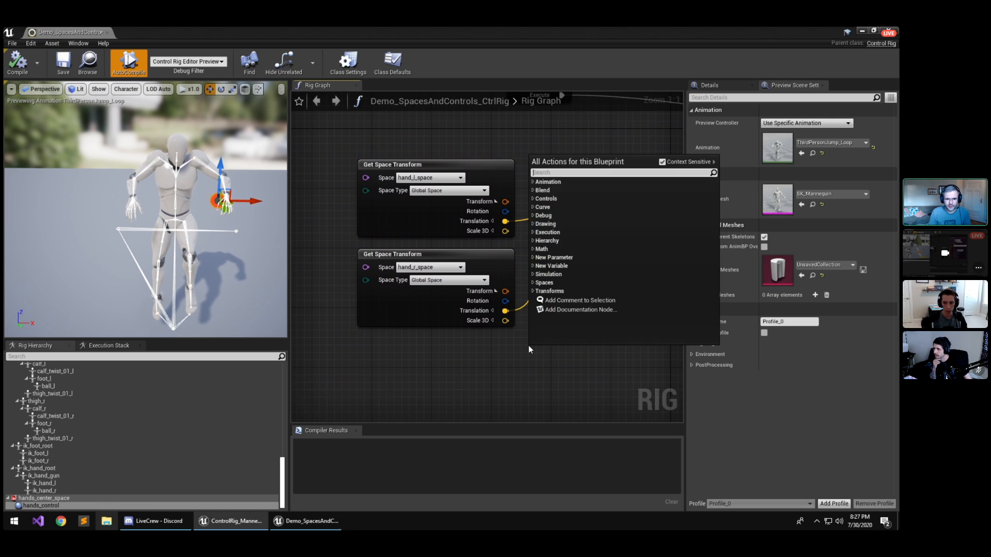
key(Escape)
drag(567, 234, 465, 383)
text(sine)
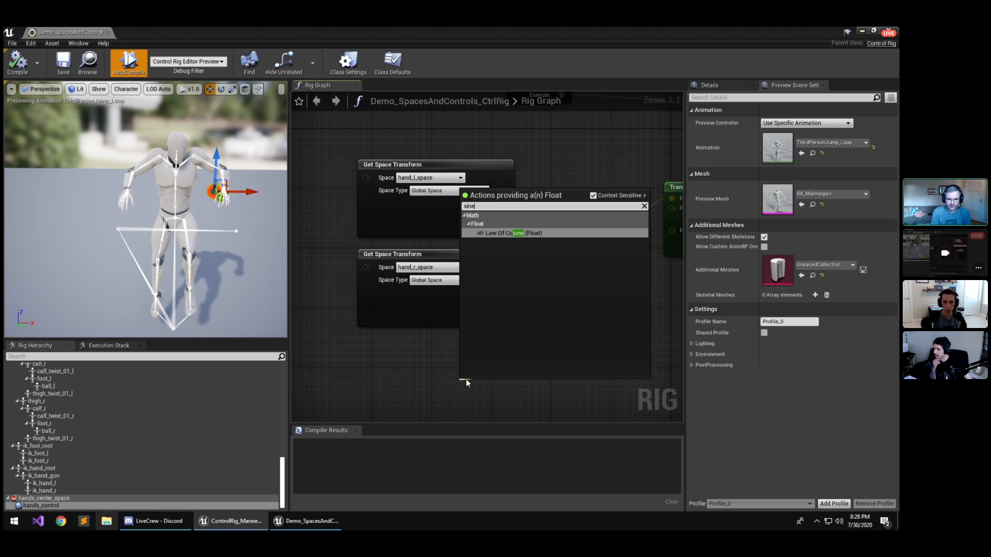
key(BackSpace)
key(Return)
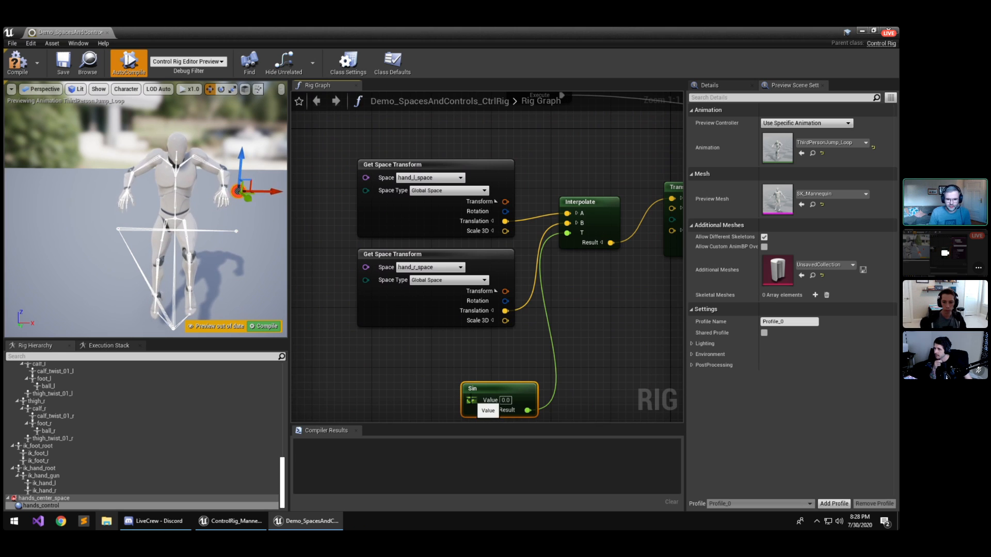
Feed the Sin node's Value from a new Accumulated Time node and watch the control's motion in the viewport.
drag(470, 400, 324, 355)
text(time)
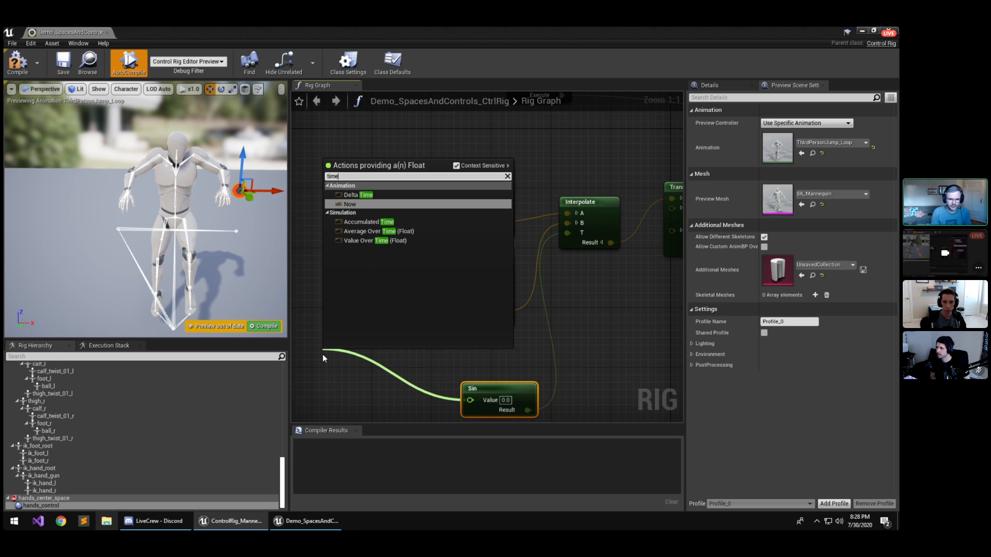
key(Down)
key(Return)
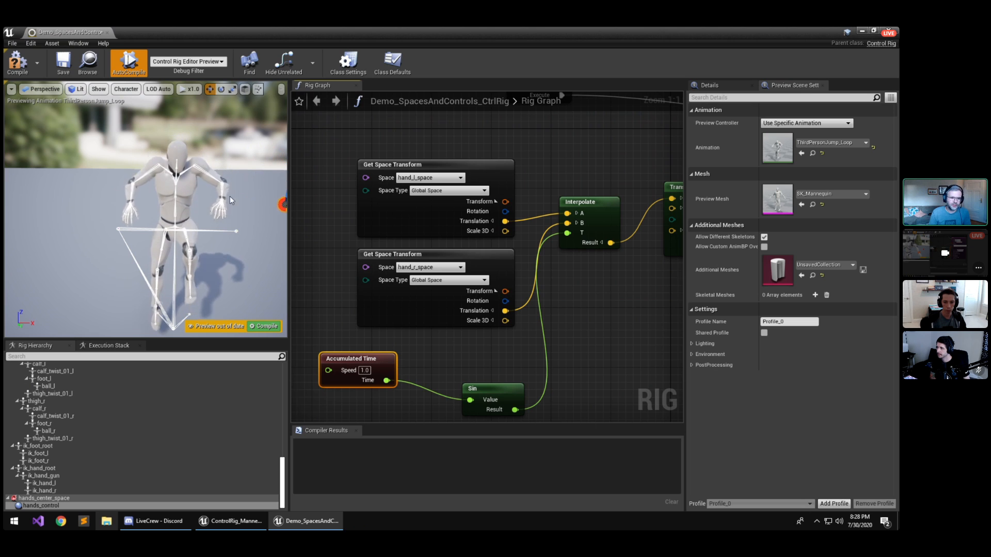
right_drag(232, 240, 268, 239)
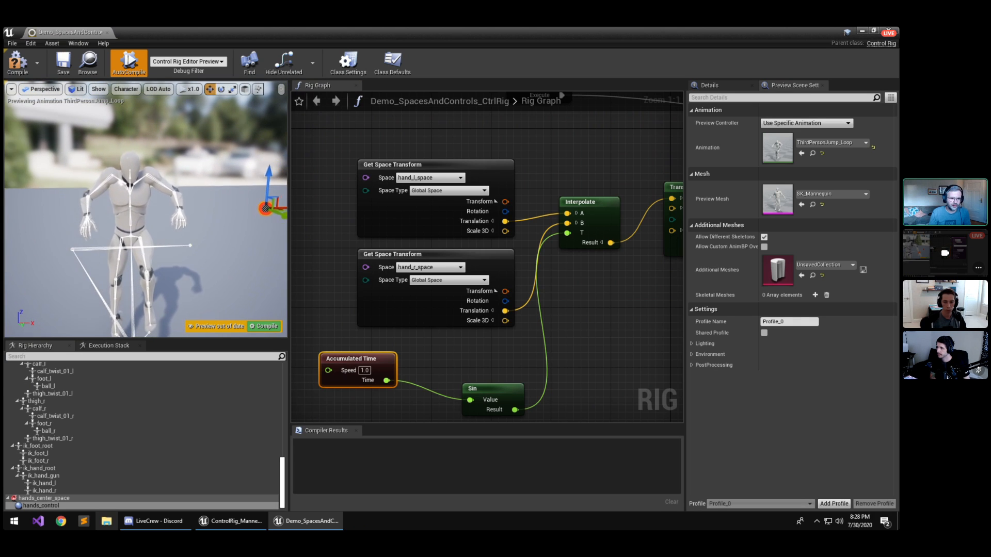
right_drag(420, 350, 416, 330)
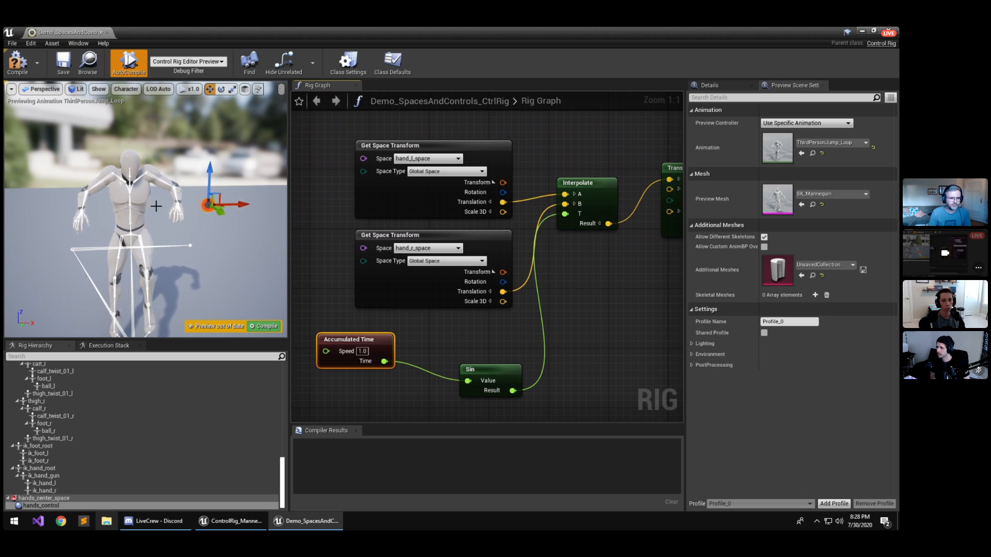
right_drag(260, 238, 278, 237)
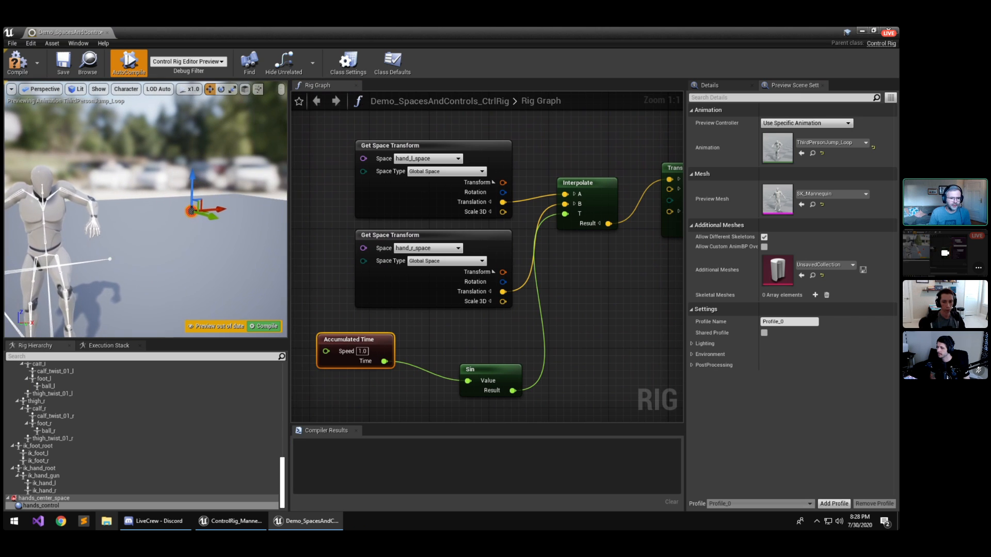
right_drag(167, 276, 119, 276)
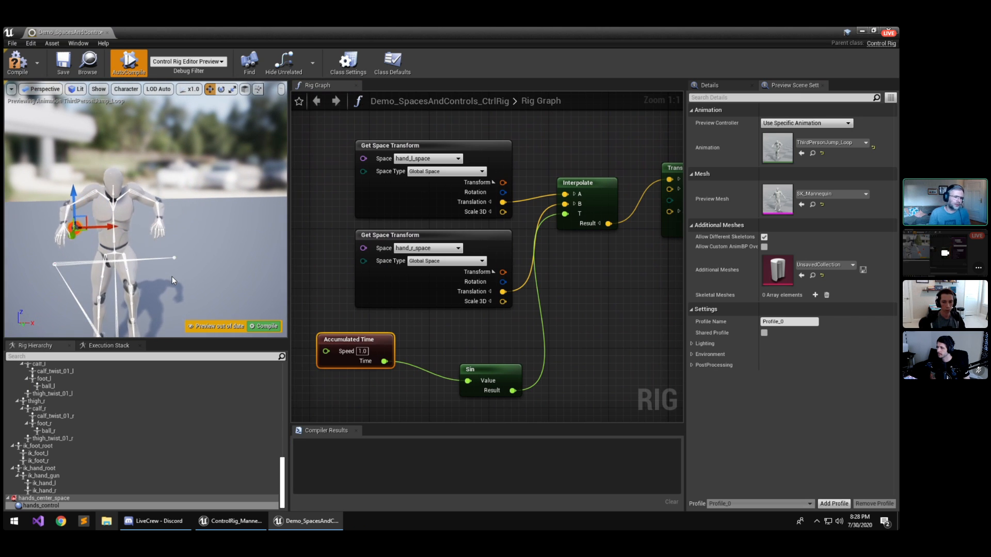
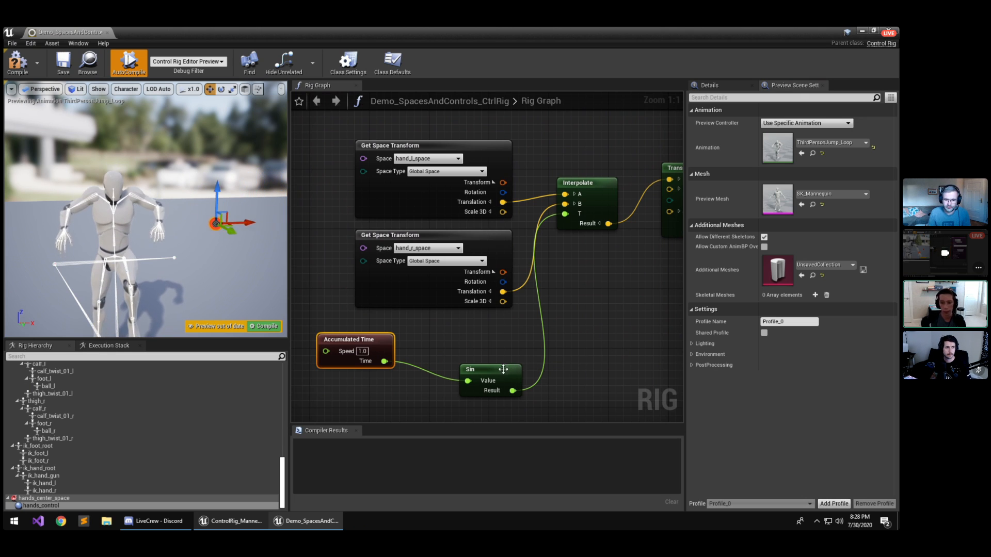
Map the Sin result into Interpolate's T with an In Range of -1 to 1, and set the Accumulated Time speed to 2.
drag(503, 370, 459, 347)
right_click(470, 370)
click(508, 449)
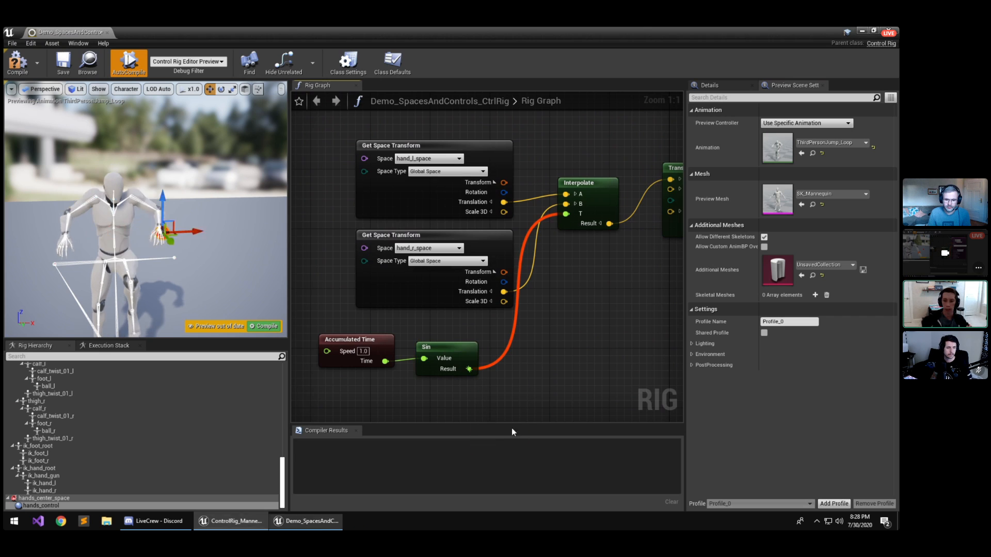
click(735, 85)
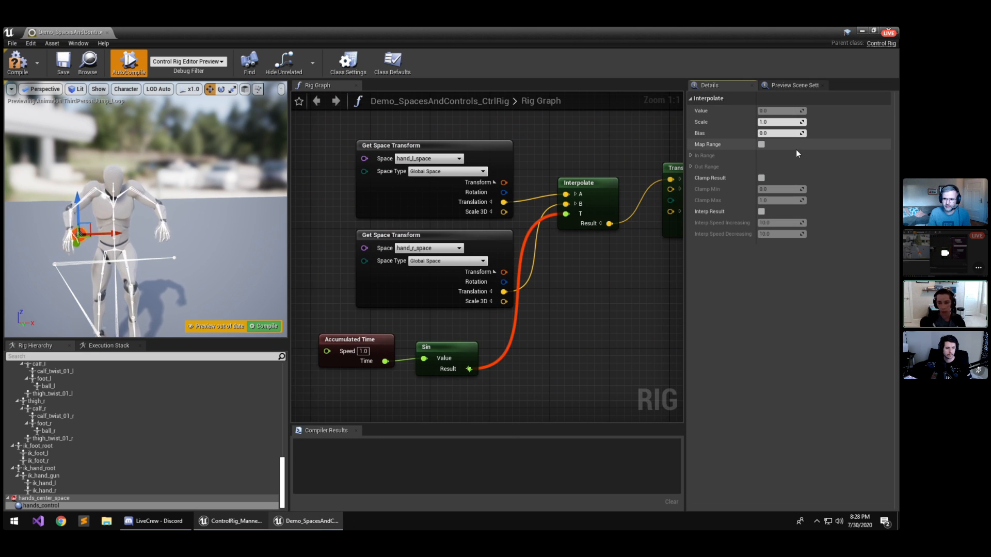
click(762, 145)
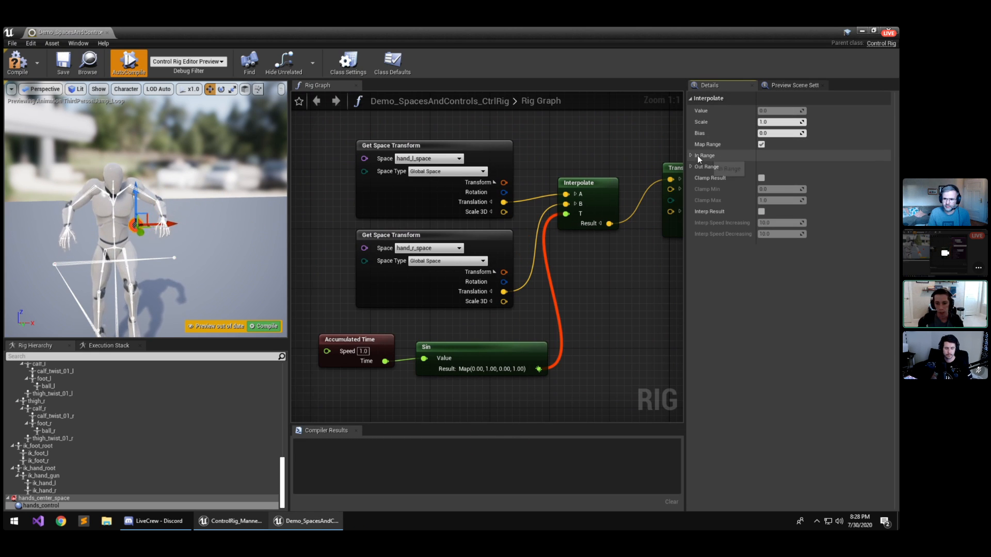
click(696, 156)
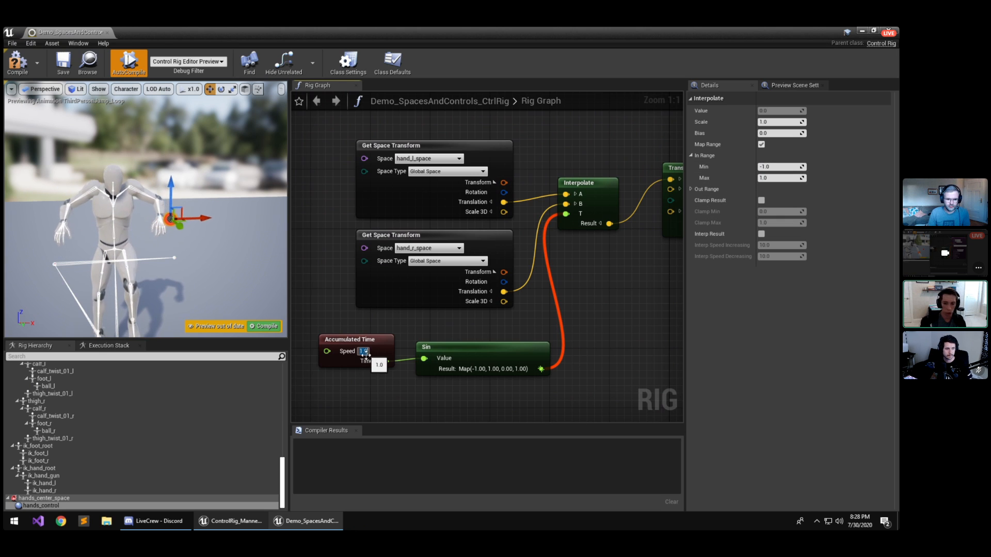
text(2)
key(Return)
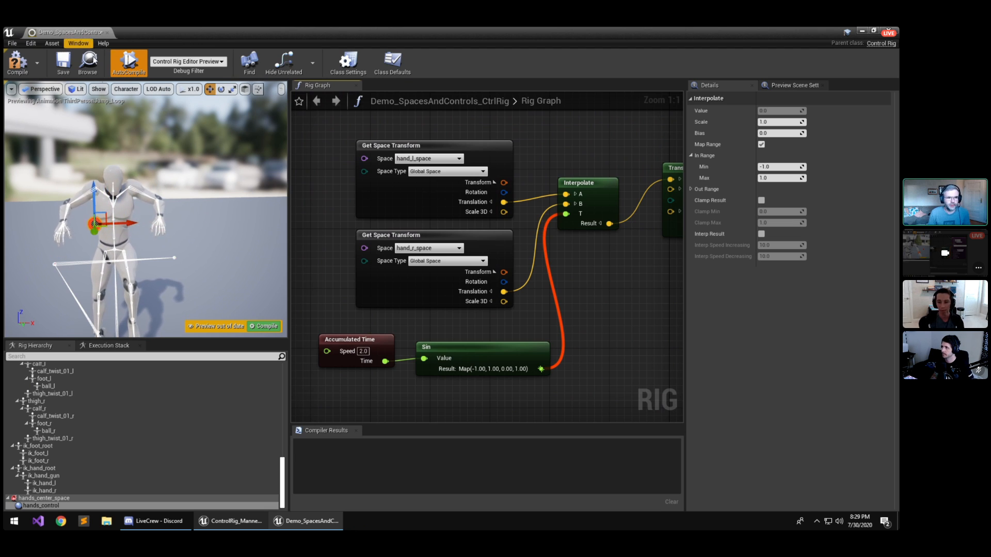
Close the spaces and controls rig, open Demo_SquashStretch_CtrlRig and enlarge its preview viewport.
click(107, 32)
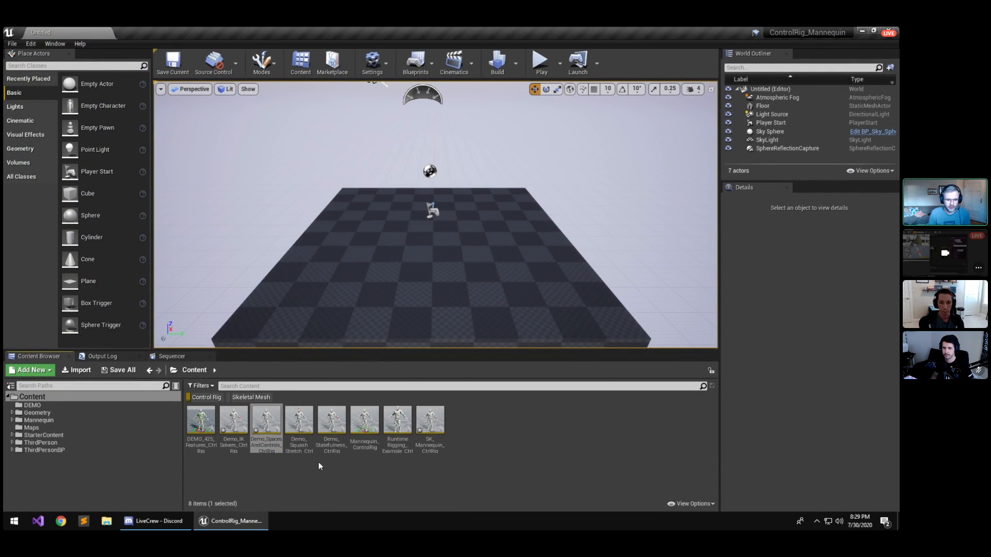
double_click(299, 420)
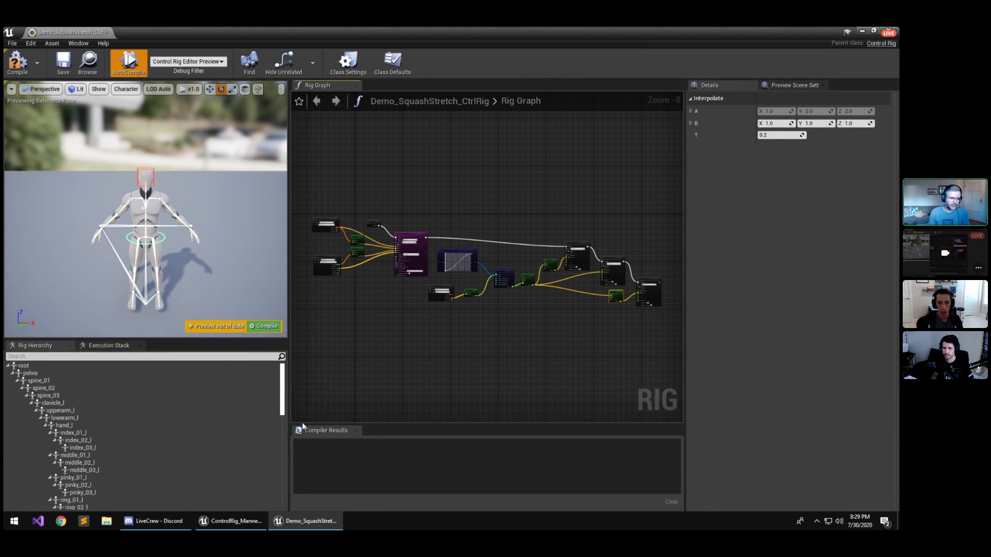
mouse_move(119, 193)
right_down()
mouse_move(127, 198)
mouse_move(114, 188)
right_up()
key(w)
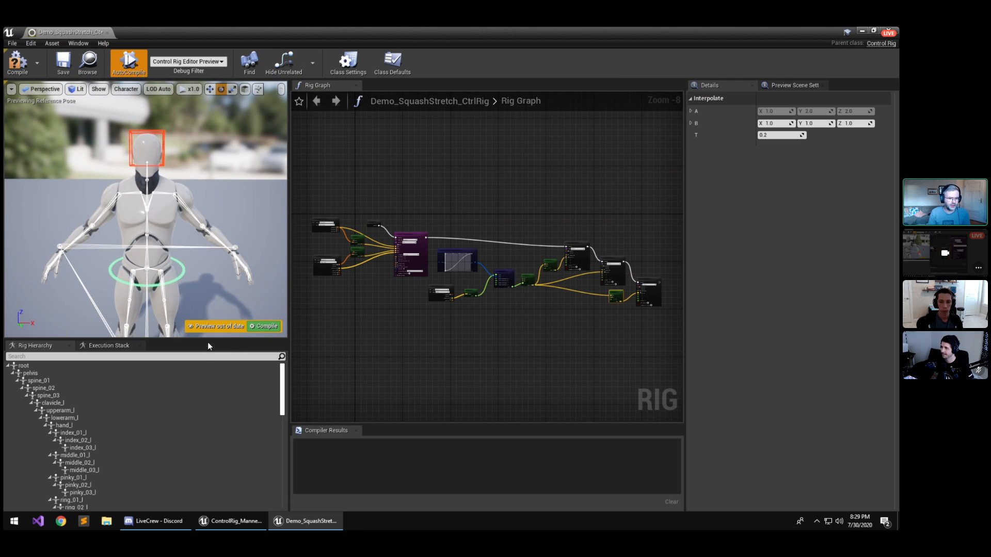
drag(208, 338, 208, 390)
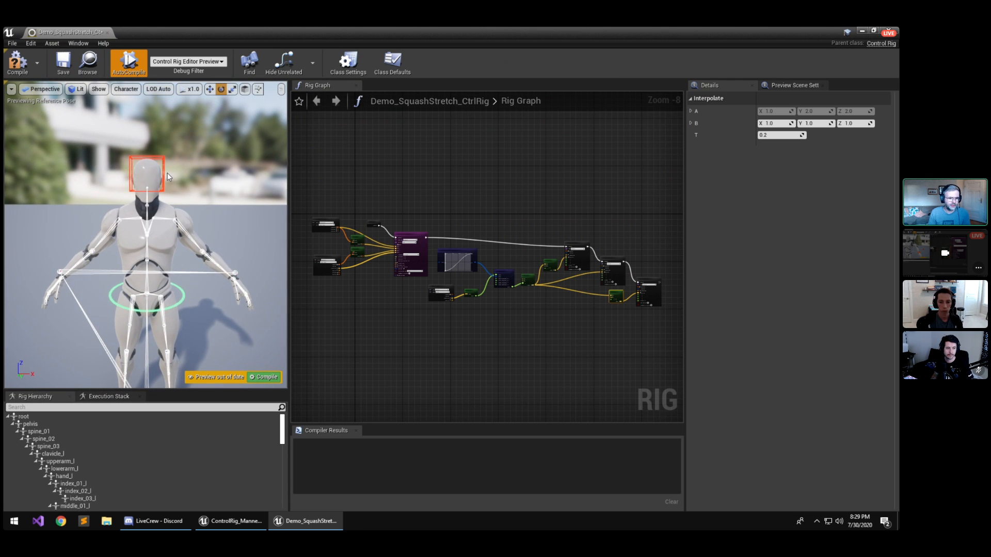
Select Head_Ctrl on the mannequin and move it sideways with the translate gizmo.
click(163, 187)
right_drag(224, 227, 227, 229)
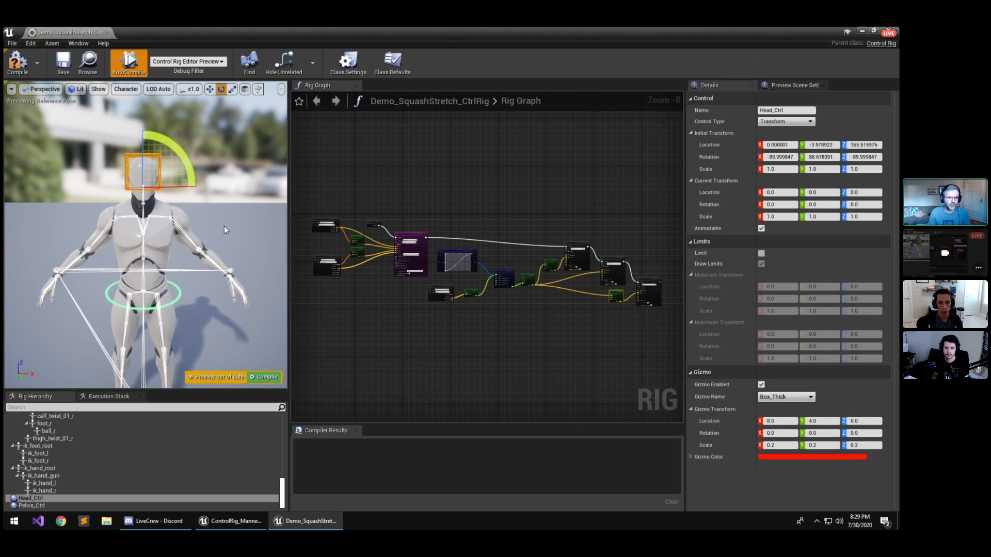
key(w)
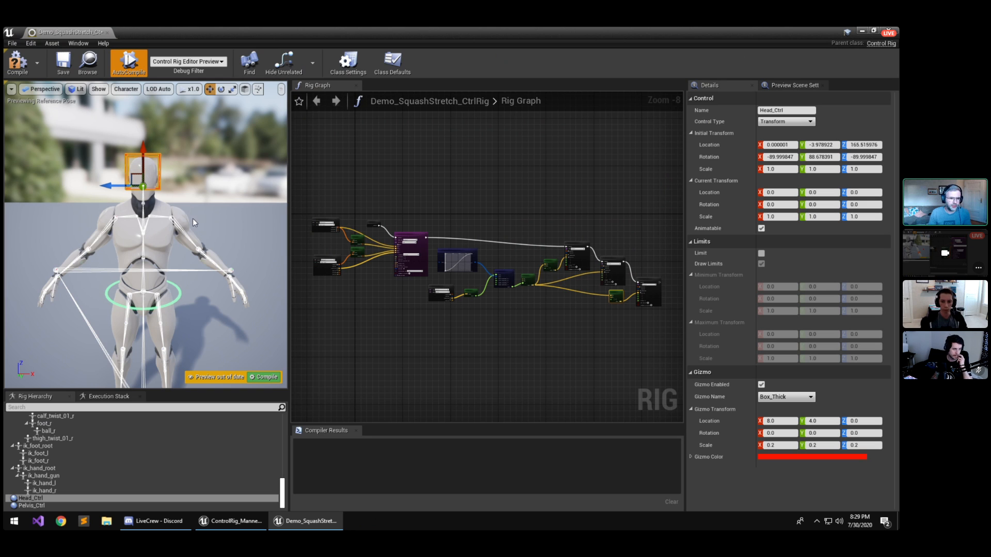
right_drag(193, 218, 183, 215)
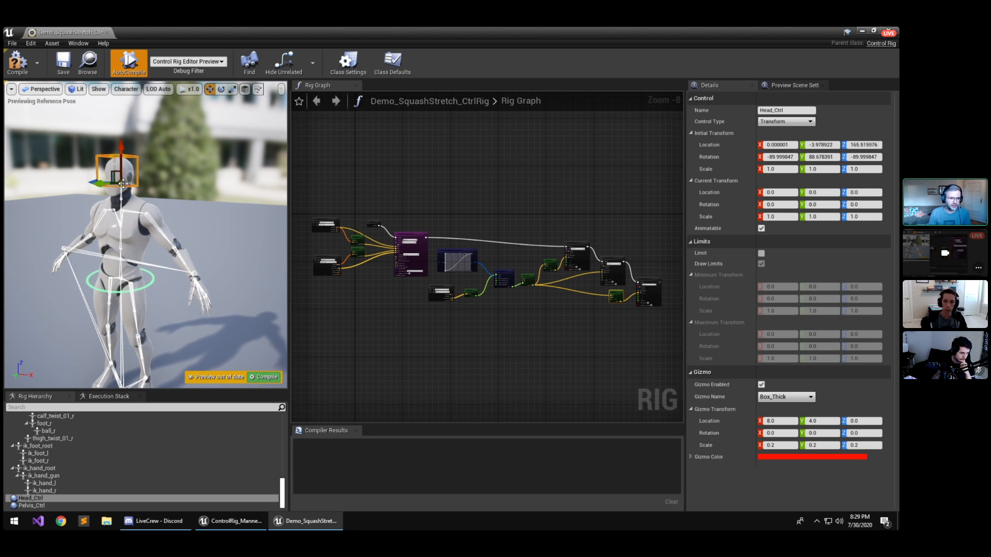
mouse_move(123, 184)
mouse_down()
mouse_move(122, 116)
mouse_move(124, 184)
mouse_move(126, 138)
mouse_move(123, 175)
mouse_move(125, 151)
mouse_move(128, 167)
mouse_move(156, 159)
mouse_move(93, 179)
mouse_move(126, 170)
mouse_move(151, 178)
mouse_move(142, 183)
mouse_up()
Disconnect the execution link into the first Offset Transform node and move Head_Ctrl further sideways to bend the spine.
right_drag(427, 330, 472, 380)
scroll(471, 380, up, 2)
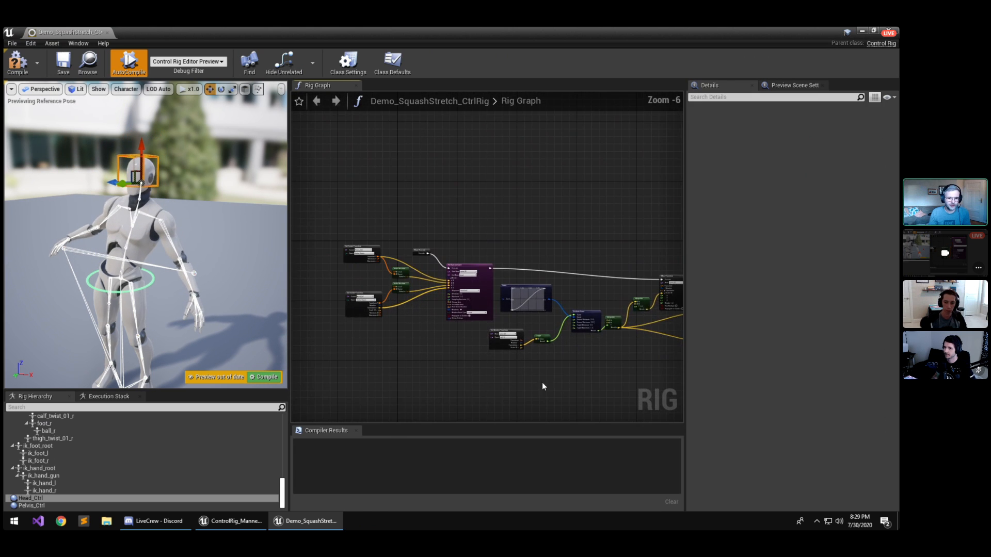
scroll(500, 379, up, 1)
right_drag(542, 382, 341, 411)
scroll(493, 374, up, 1)
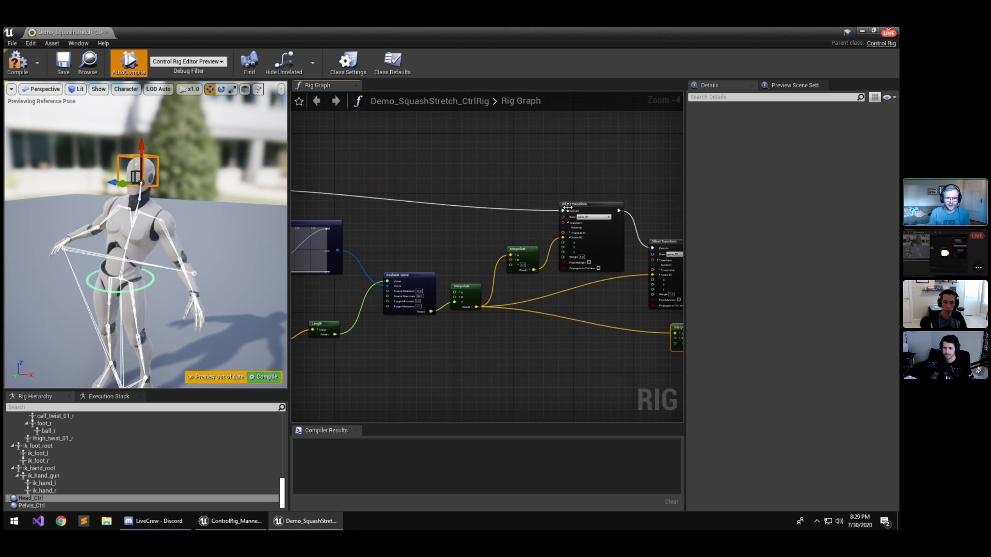
alt+click(563, 211)
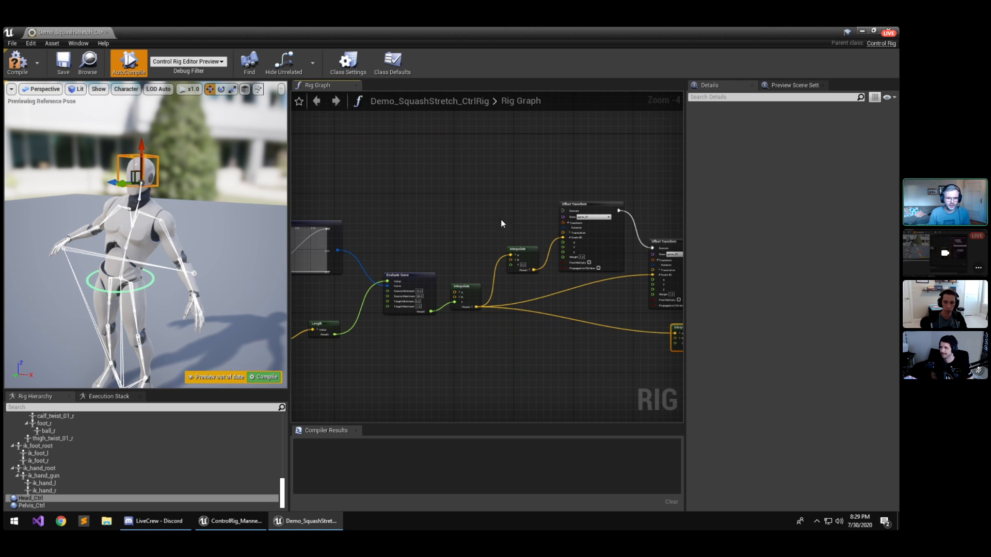
right_drag(501, 223, 506, 366)
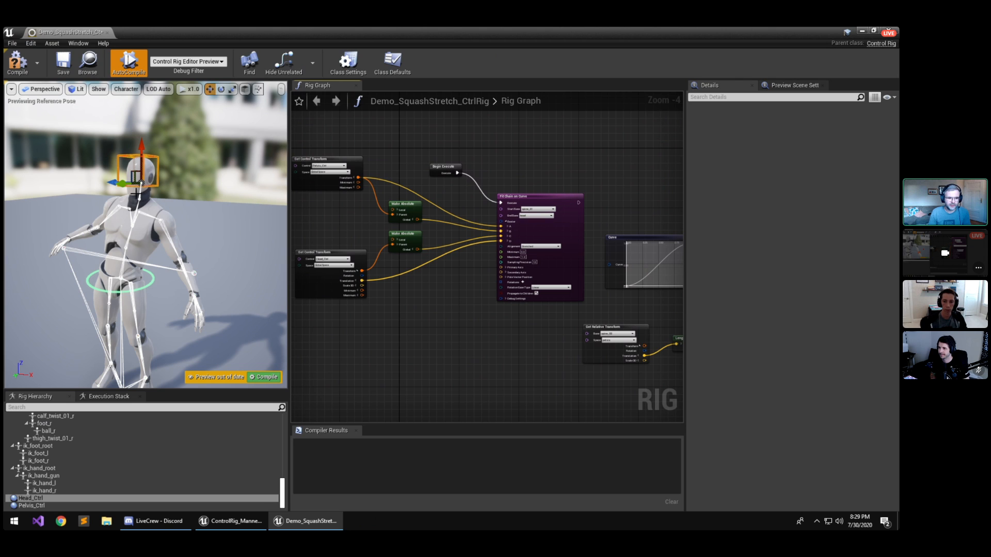
drag(142, 182, 174, 188)
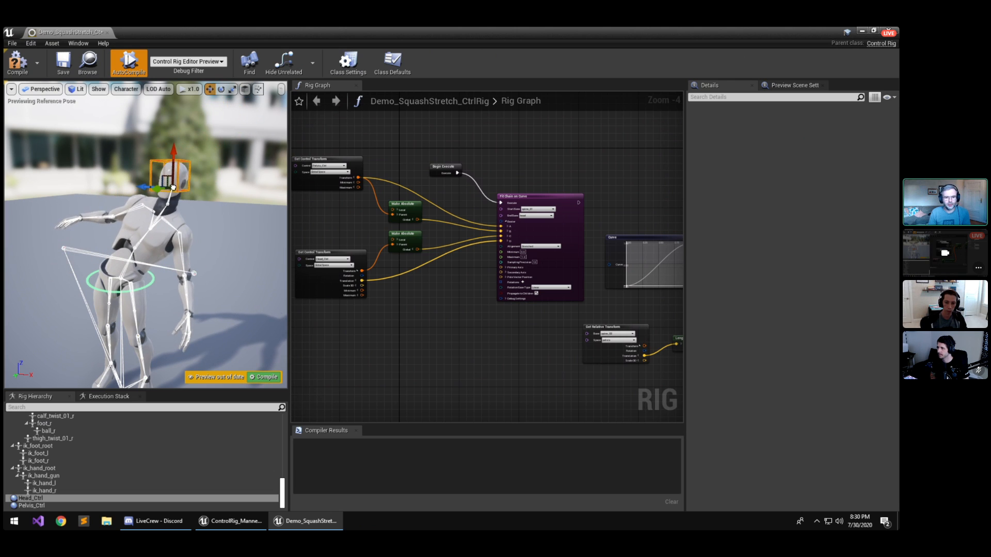
Enable debug drawing on the Fit Chain on Curve node.
right_drag(460, 355, 454, 399)
scroll(388, 330, up, 2)
right_drag(443, 331, 441, 320)
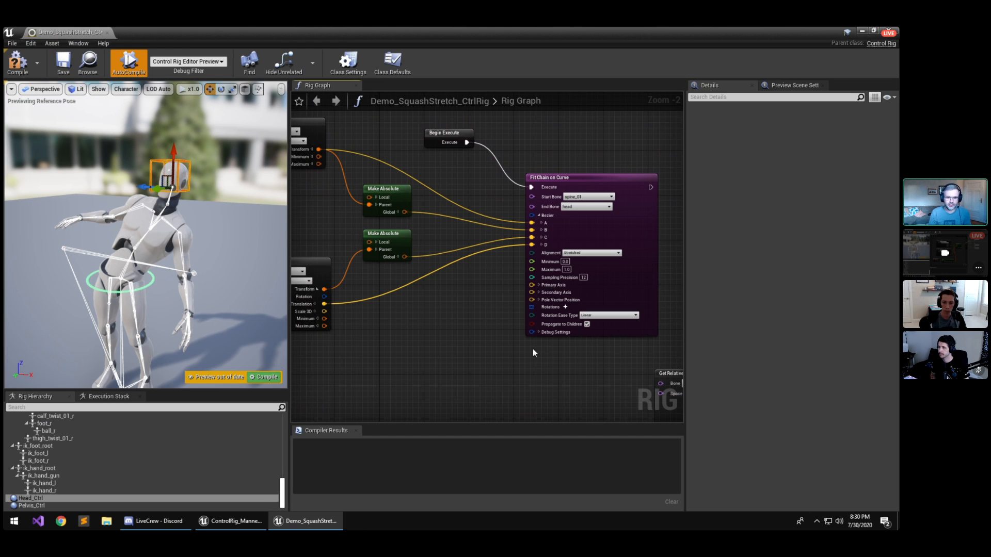
click(575, 175)
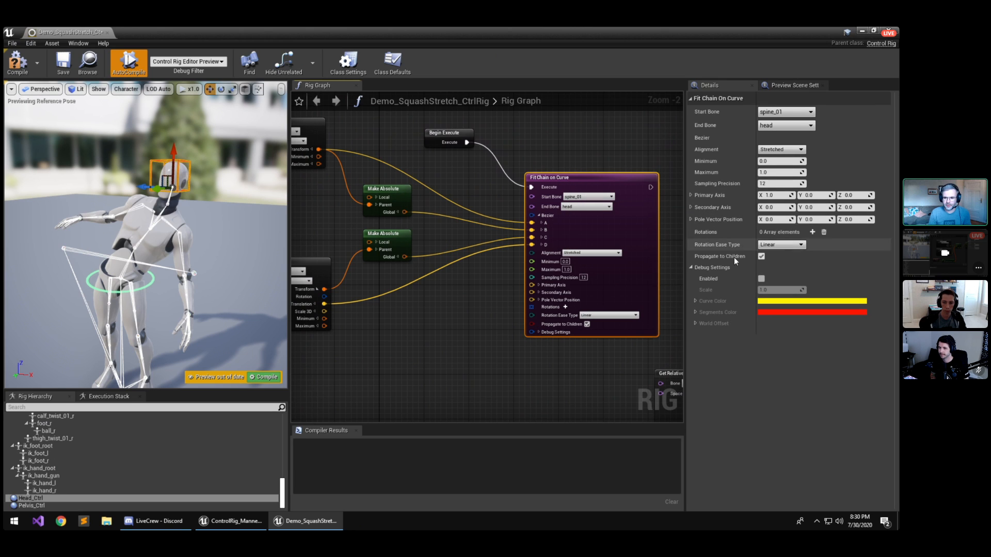
click(762, 279)
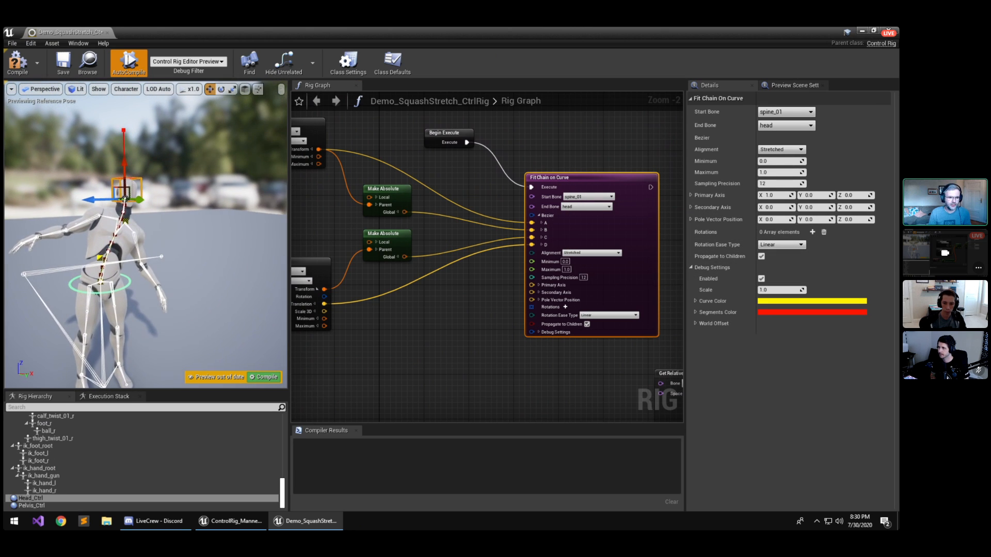
Turn off the character's bone drawing in the viewport and move Head_Ctrl slightly to test the debug curve.
click(98, 89)
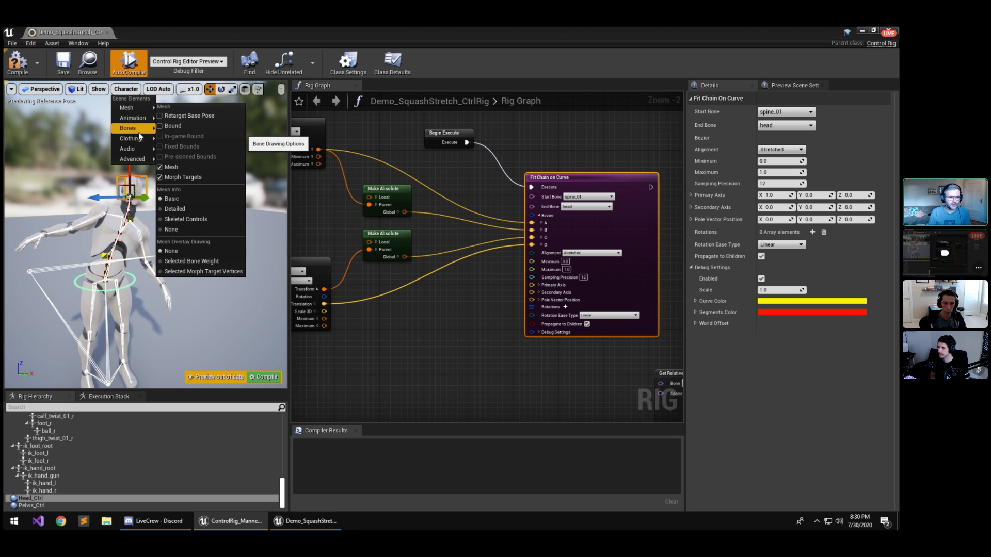
mouse_move(139, 130)
click(166, 203)
mouse_move(173, 259)
alt+mouse_down()
mouse_move(134, 261)
mouse_move(173, 262)
alt+mouse_up()
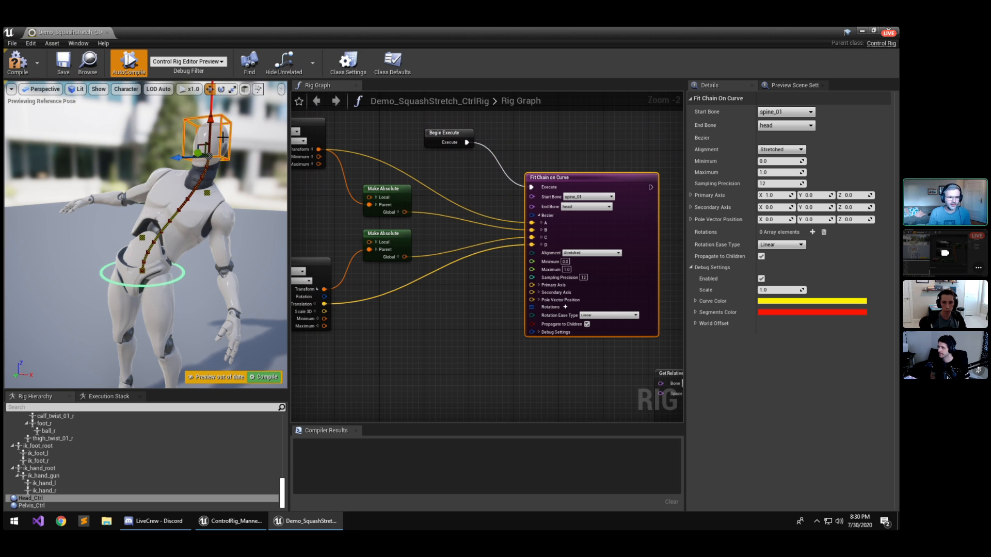
drag(184, 155, 189, 189)
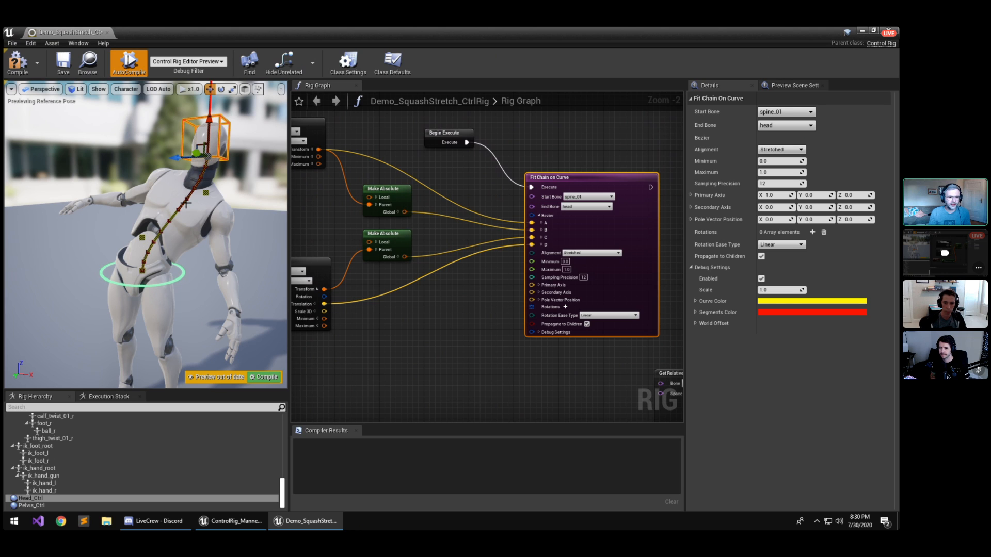
Examine the graph from Get Relative Transform for spine_02 through Length to the Evaluate Curve and Interpolate nodes.
right_drag(449, 344, 293, 336)
right_drag(530, 338, 454, 308)
scroll(455, 321, down, 1)
scroll(452, 361, up, 3)
right_drag(452, 365, 445, 299)
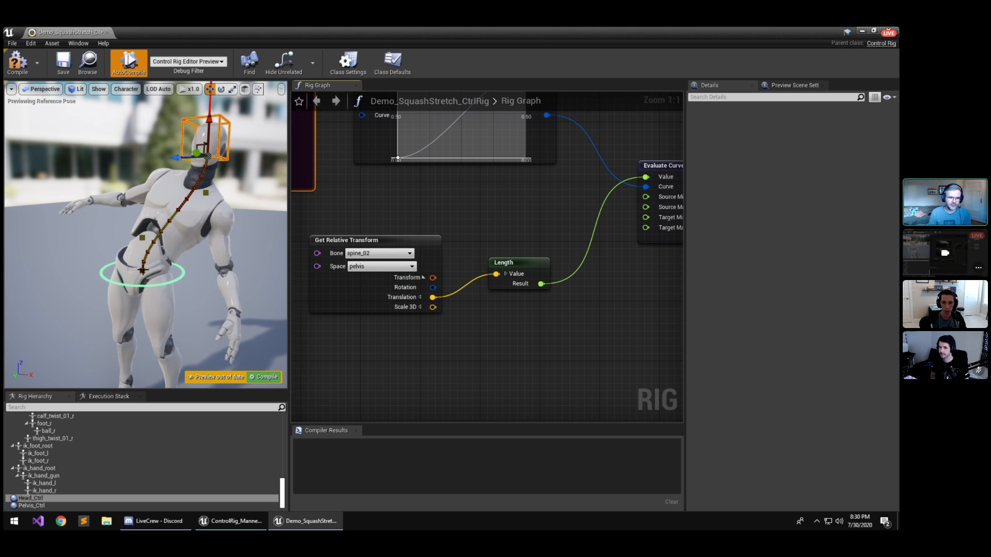
right_drag(577, 357, 404, 370)
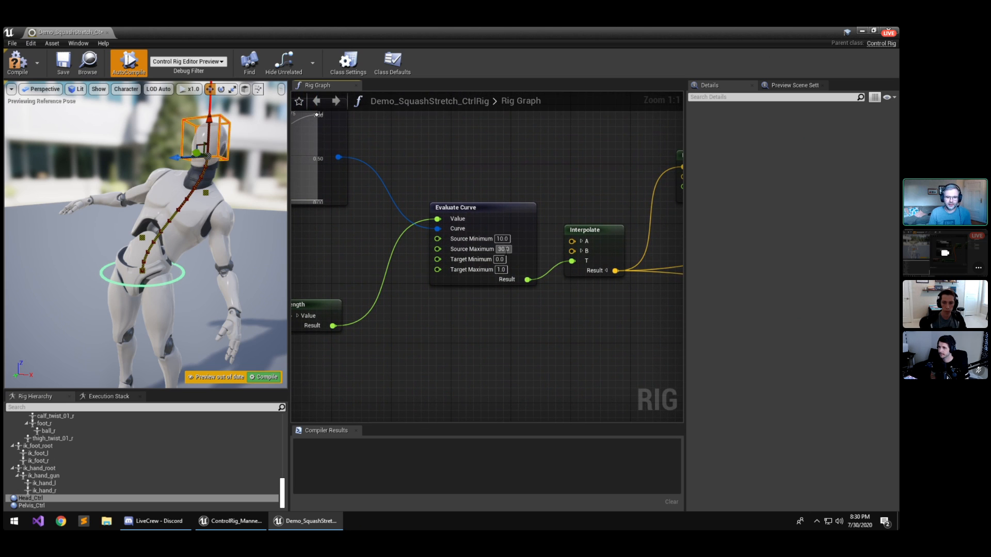
Examine how the Curve node feeds Evaluate Curve and how the Interpolate results branch out to the Offset Transform nodes.
right_drag(417, 291, 566, 345)
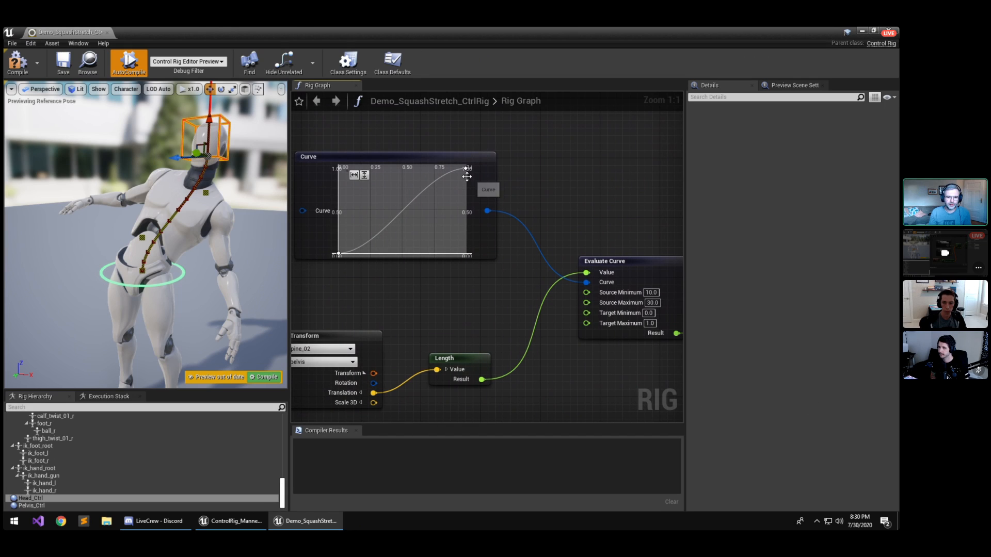
right_drag(632, 356, 294, 329)
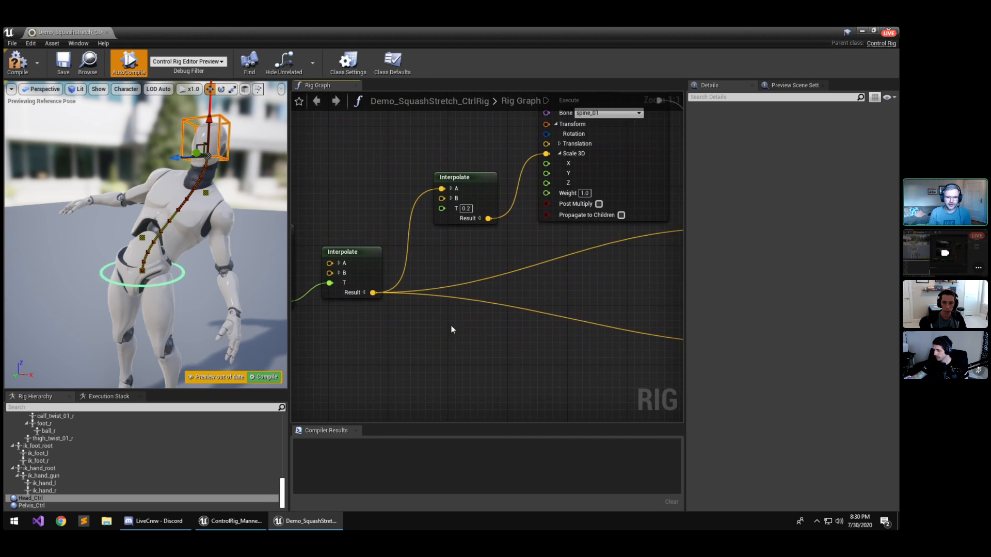
right_drag(521, 271, 459, 348)
scroll(458, 348, down, 2)
right_drag(419, 312, 497, 309)
scroll(448, 278, down, 3)
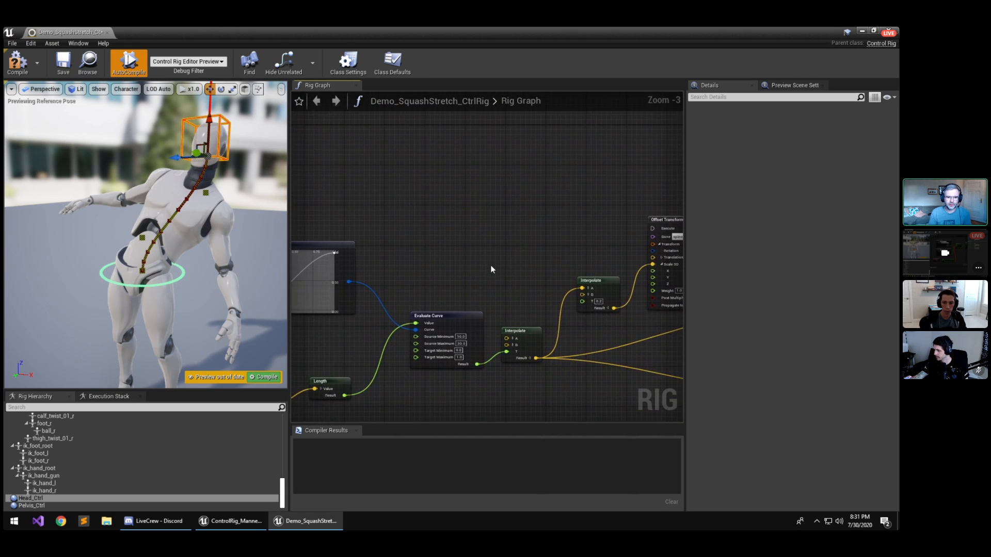
drag(581, 242, 326, 227)
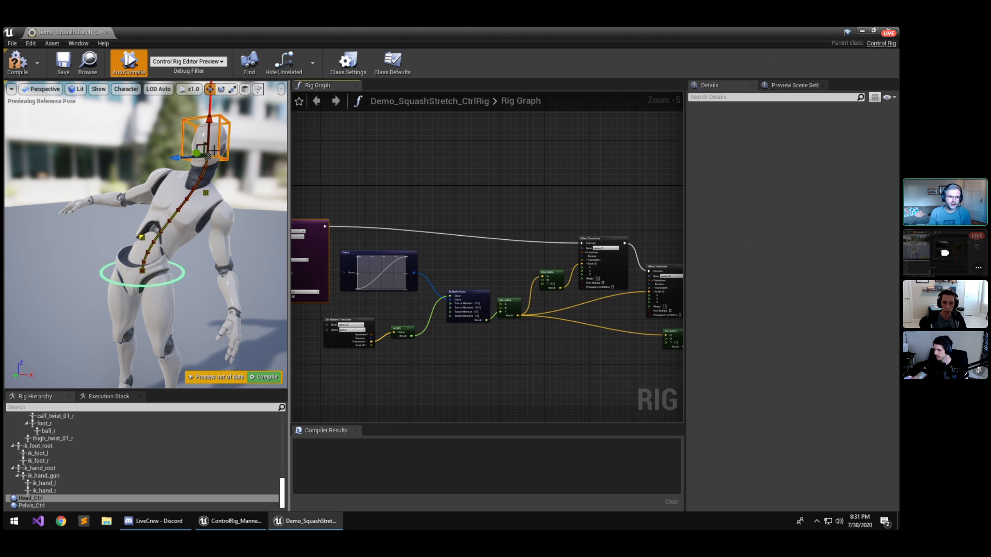
Move Head_Ctrl slightly and add value watches to the Result outputs of the Length and Evaluate Curve nodes.
mouse_move(208, 155)
mouse_down()
mouse_move(180, 161)
mouse_move(204, 135)
mouse_move(176, 161)
mouse_move(173, 192)
mouse_move(192, 139)
mouse_move(178, 154)
mouse_move(202, 140)
mouse_move(186, 158)
mouse_move(190, 147)
mouse_up()
scroll(497, 363, up, 3)
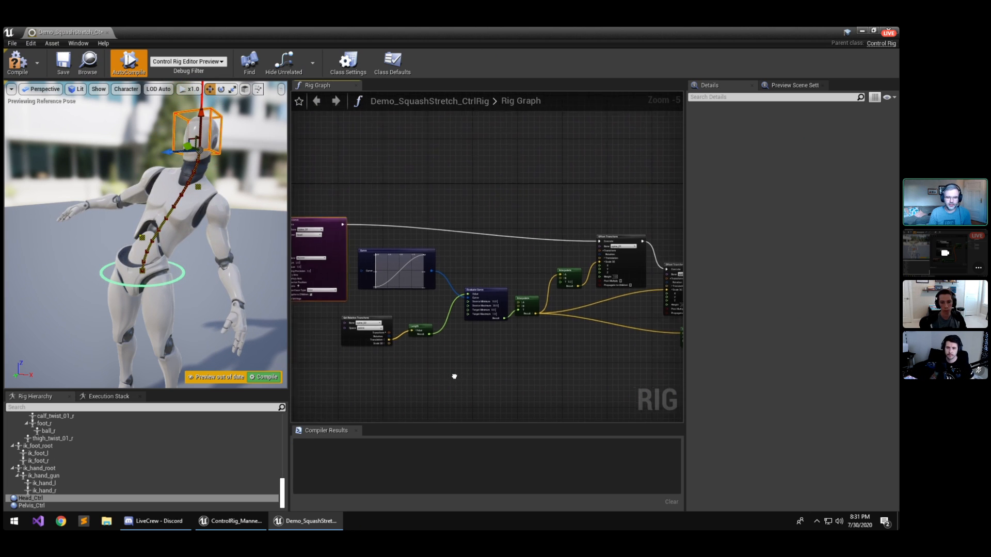
right_drag(497, 363, 433, 384)
right_drag(521, 335, 478, 343)
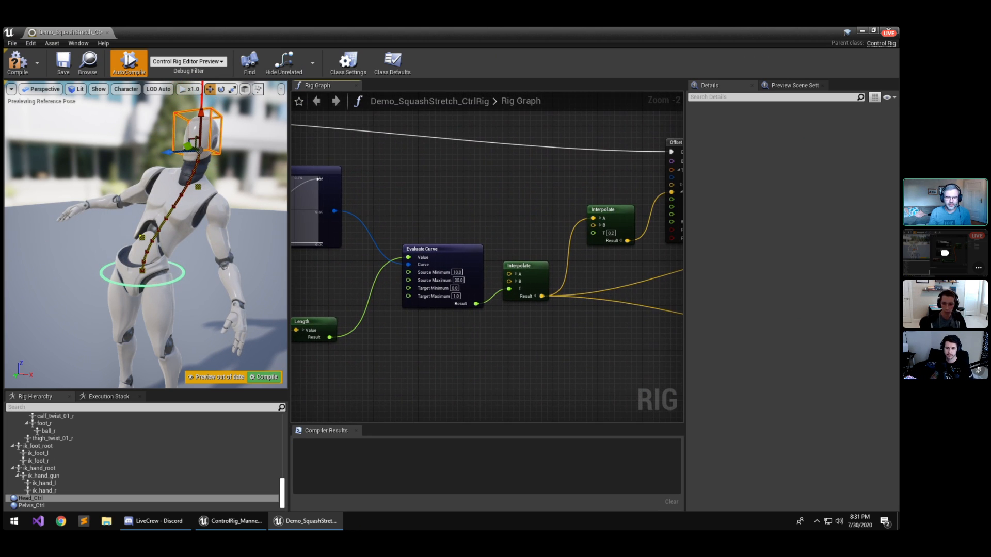
right_drag(339, 350, 445, 332)
right_click(437, 319)
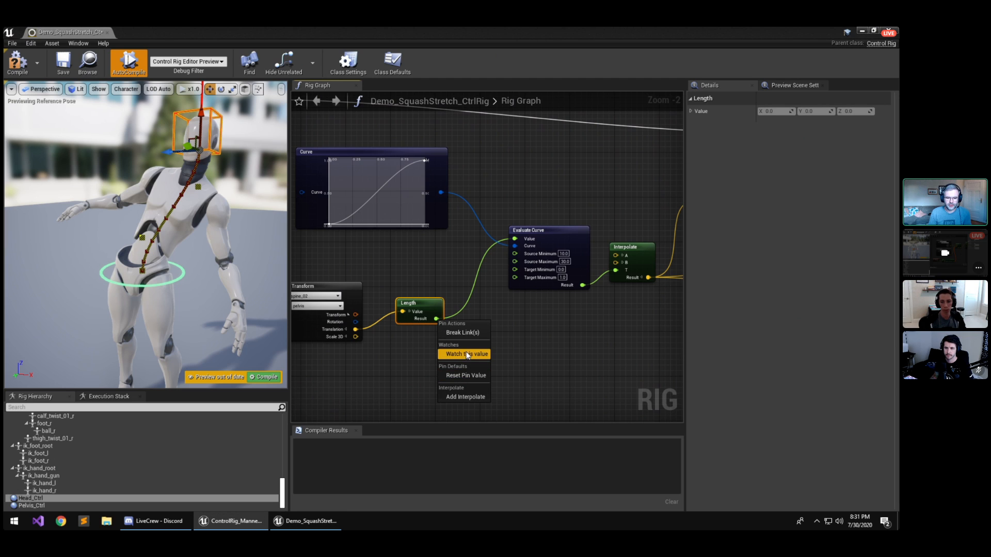
right_drag(515, 335, 431, 348)
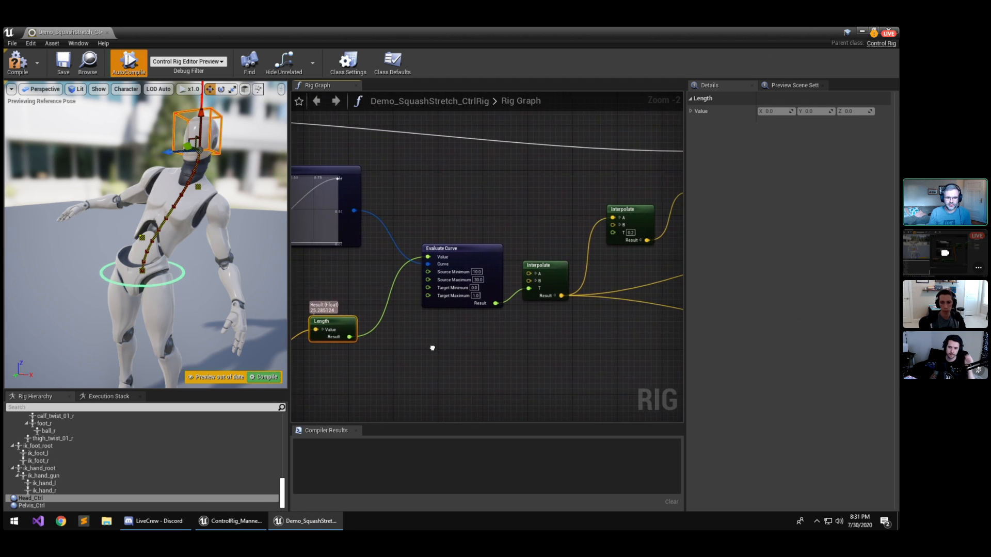
right_click(494, 303)
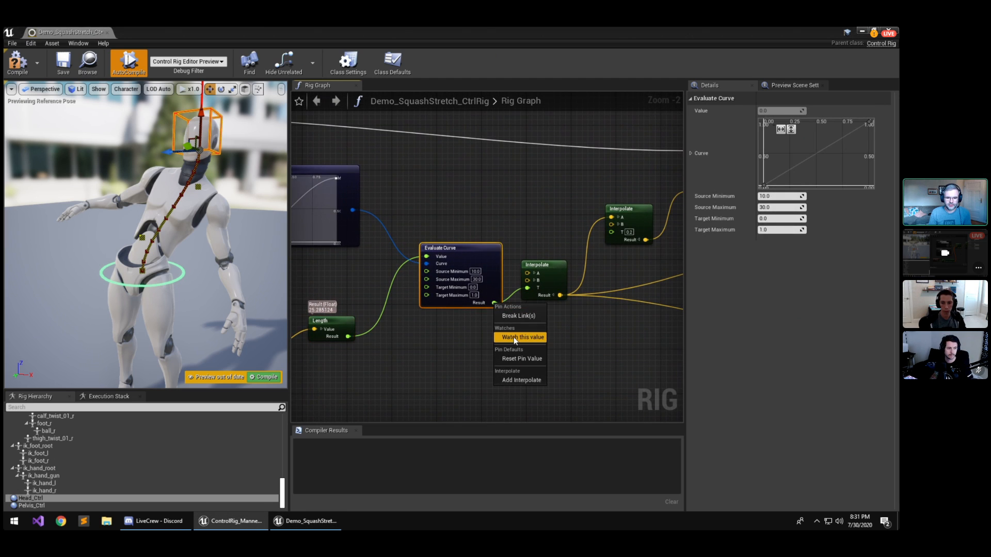
click(512, 337)
right_drag(432, 348, 496, 343)
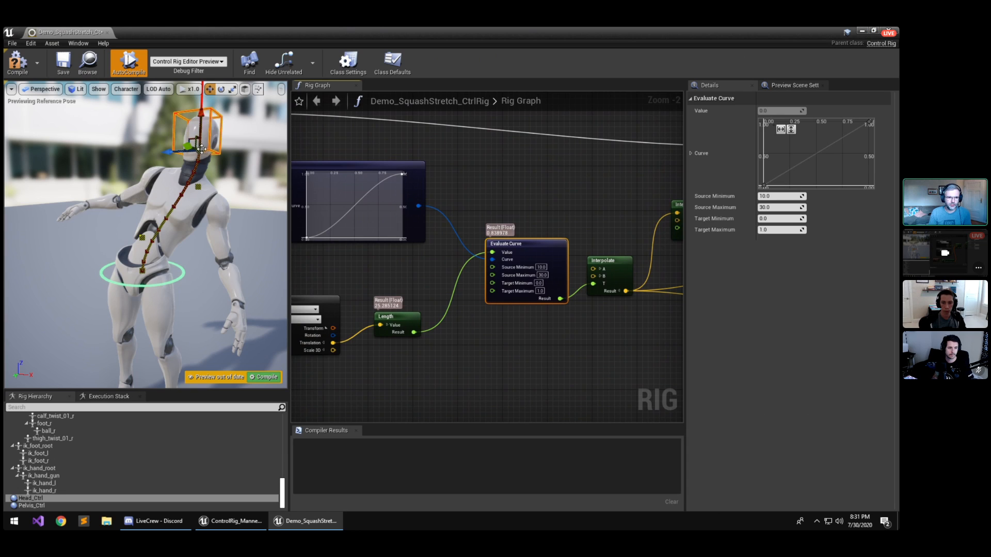
Move Head_Ctrl back toward the body's centre and steepen the start tangent of the curve in the Curve node.
drag(192, 144, 163, 150)
click(305, 237)
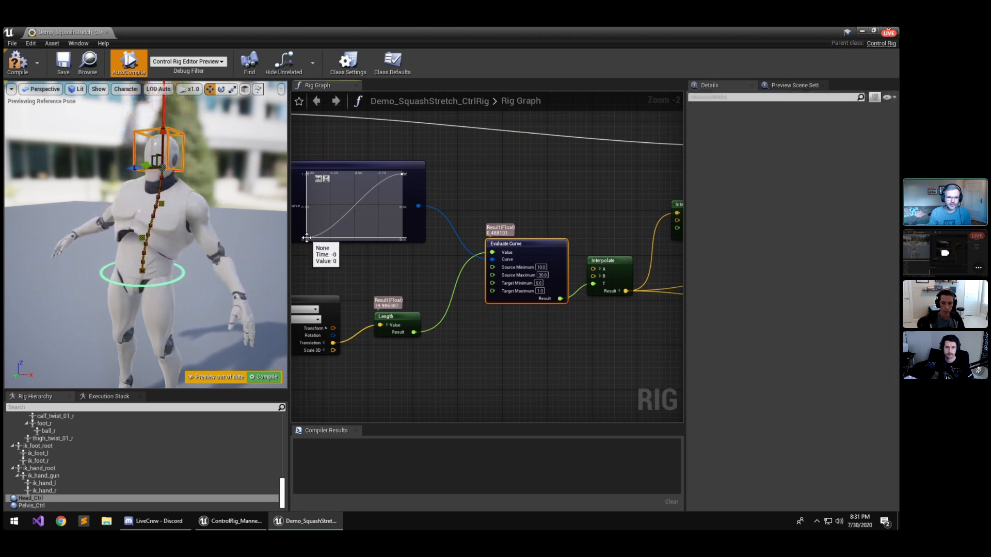
drag(329, 237, 316, 203)
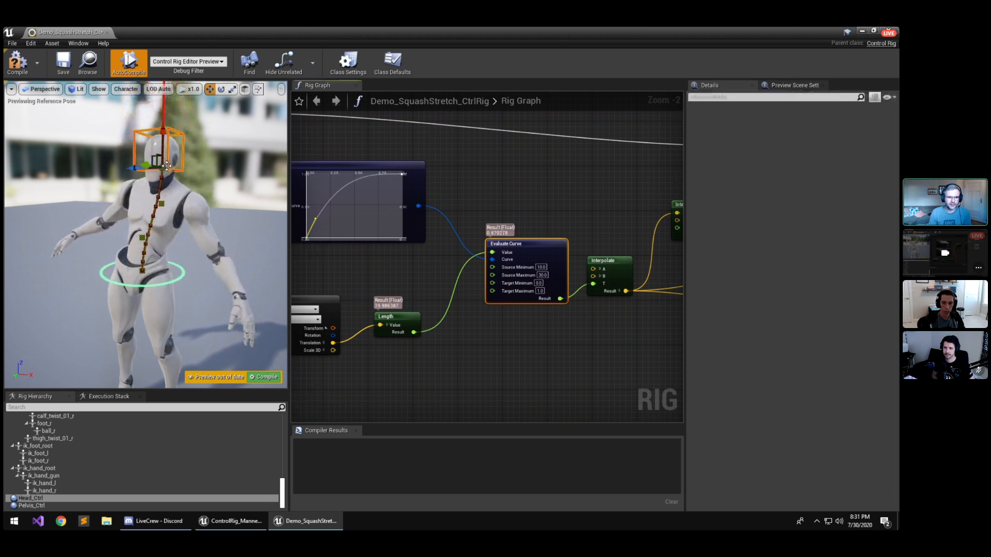
mouse_move(167, 166)
mouse_down()
mouse_move(155, 168)
mouse_move(150, 107)
mouse_move(151, 207)
mouse_move(162, 163)
mouse_up()
right_drag(445, 227, 490, 239)
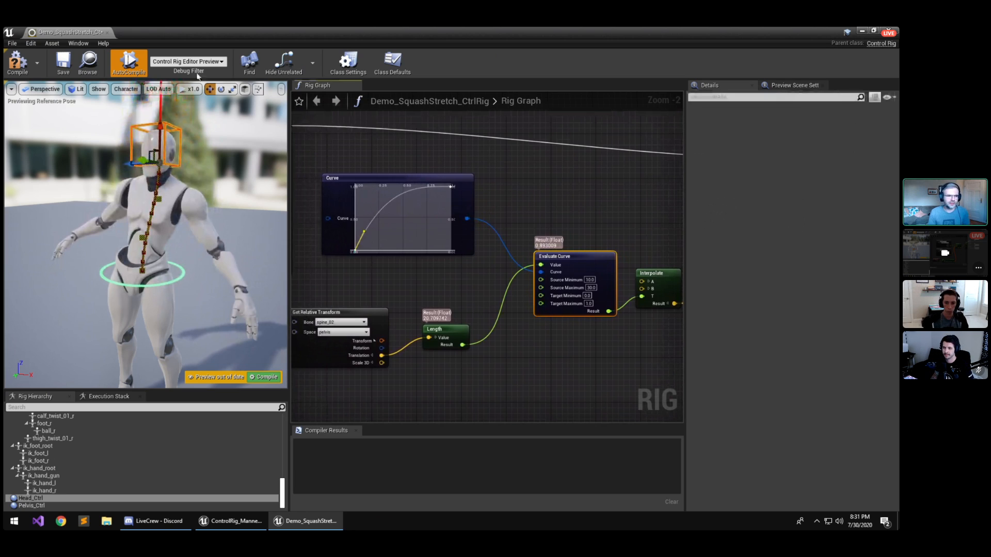
Close the squash-and-stretch rig and open the Demo_Statefulness_CtrlRig asset with no graph node selected.
middle_click(61, 34)
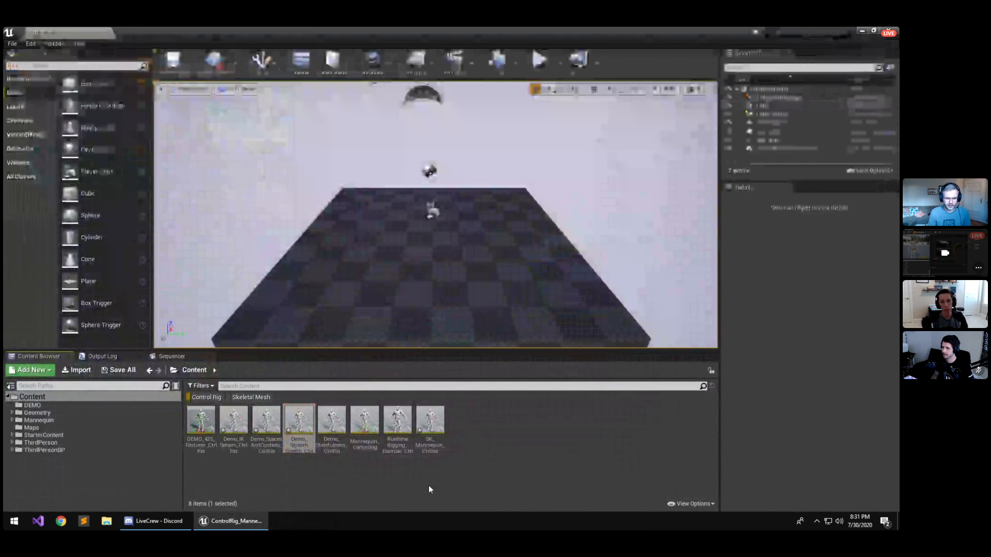
double_click(336, 421)
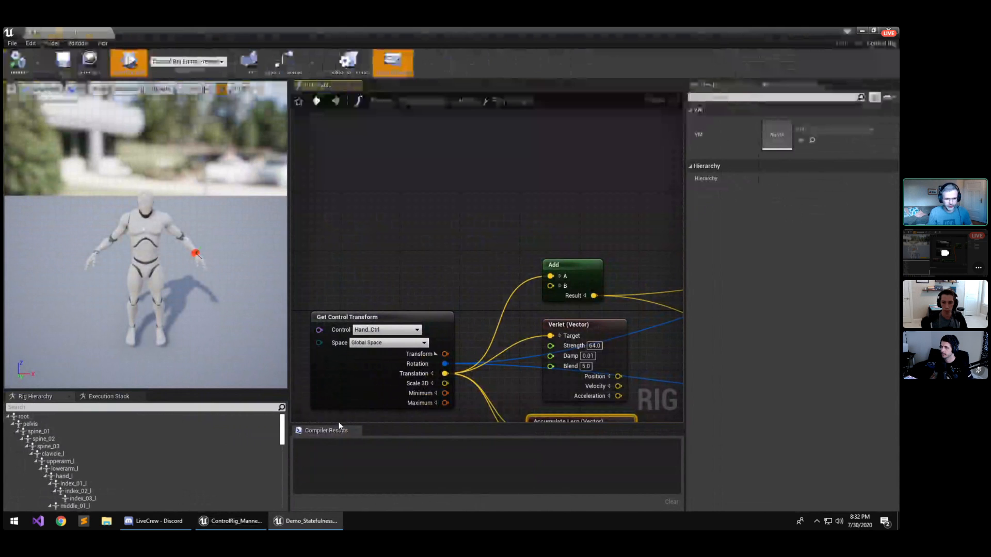
scroll(503, 272, down, 3)
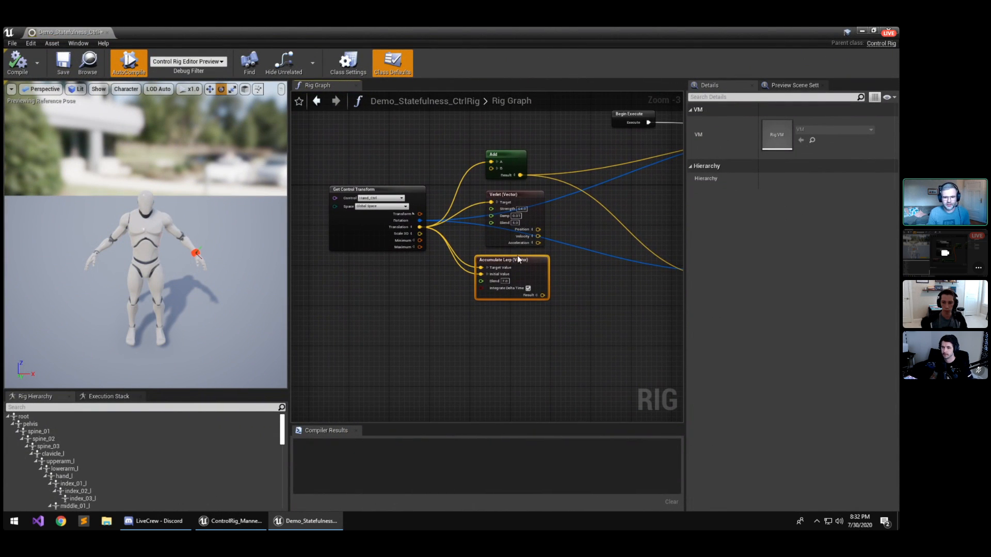
click(533, 355)
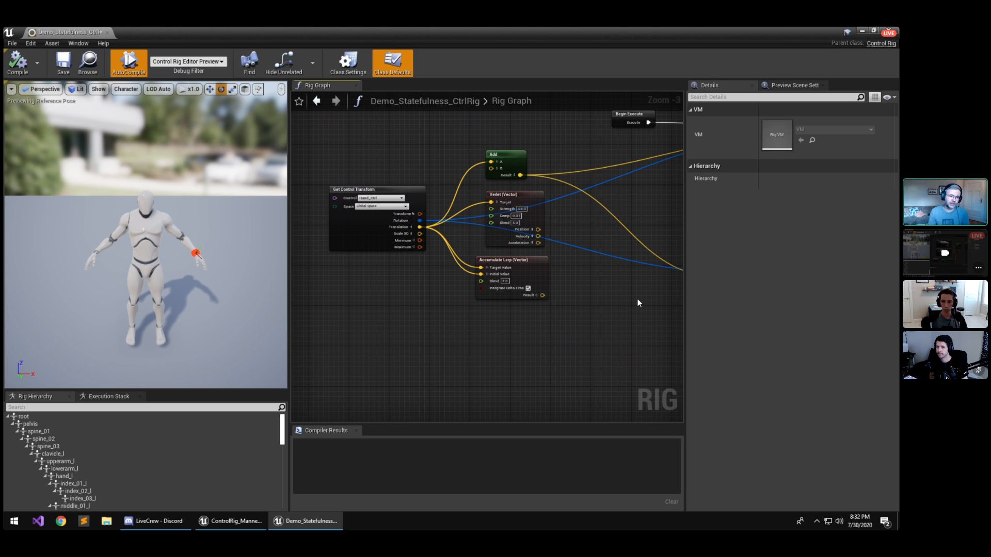
Move Hand_Ctrl up and inward toward the torso to bend the character's left arm.
right_drag(217, 228, 155, 230)
scroll(456, 370, up, 2)
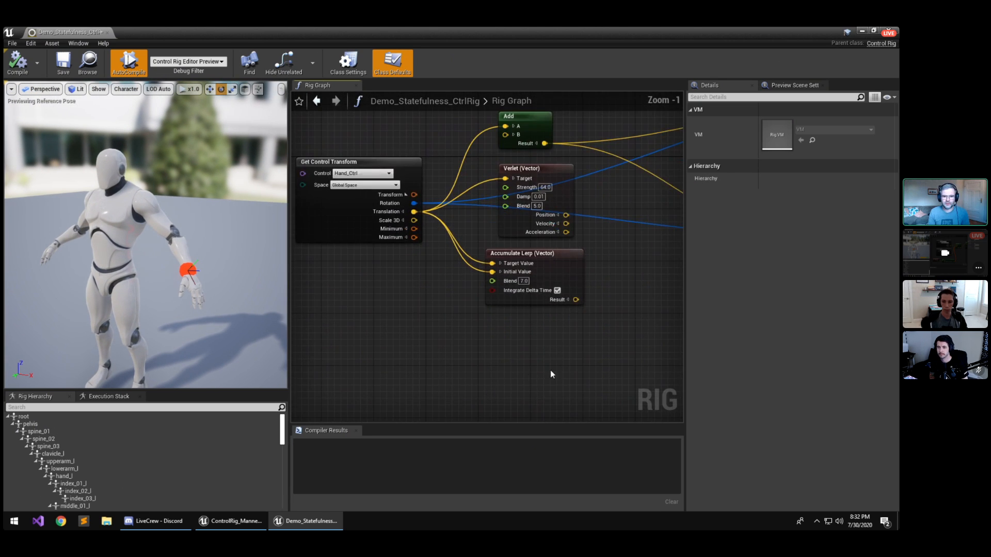
click(187, 268)
key(w)
drag(187, 268, 159, 228)
Examine the graph from Get Control Transform through the Add node to Make Absolute and Basic IK, including the unconnected Verlet and Accumulate Lerp outputs.
right_drag(590, 316, 244, 338)
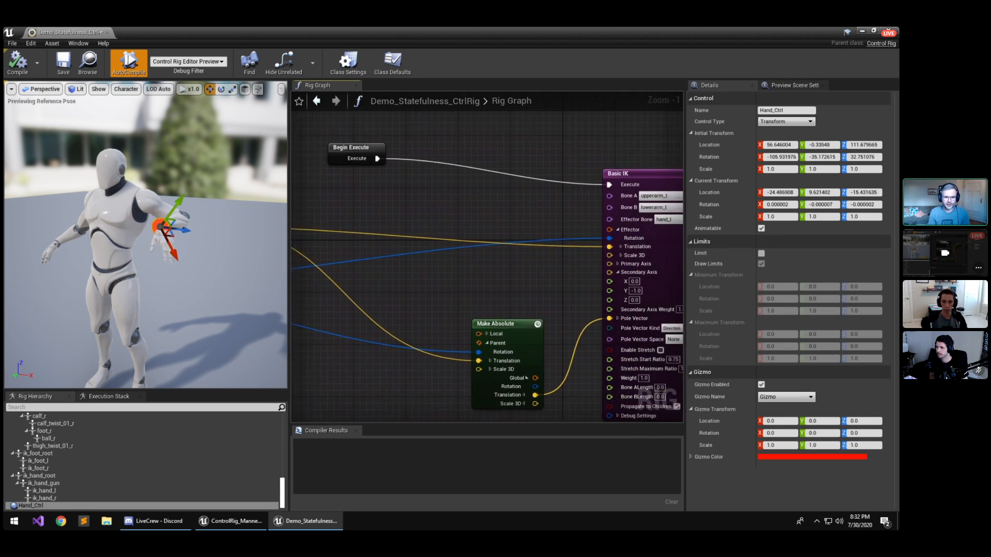
right_drag(578, 335, 535, 329)
right_drag(370, 281, 666, 273)
right_drag(425, 274, 459, 270)
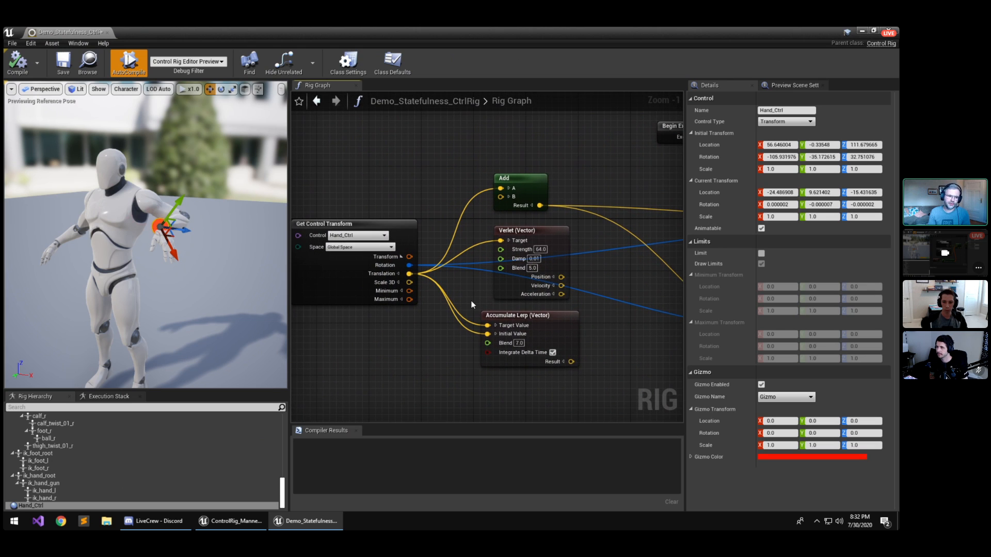
right_drag(598, 353, 514, 332)
right_drag(379, 297, 408, 301)
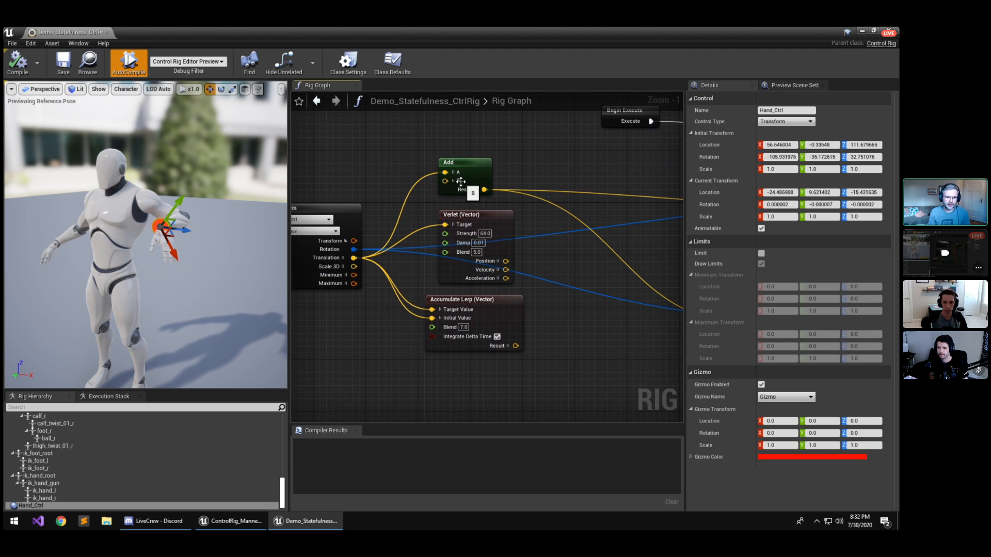
Move Hand_Ctrl in the viewport to about X -18.6, Y 13.7, Z -5.7 to test the arm driven by the Add node.
right_drag(589, 325, 242, 308)
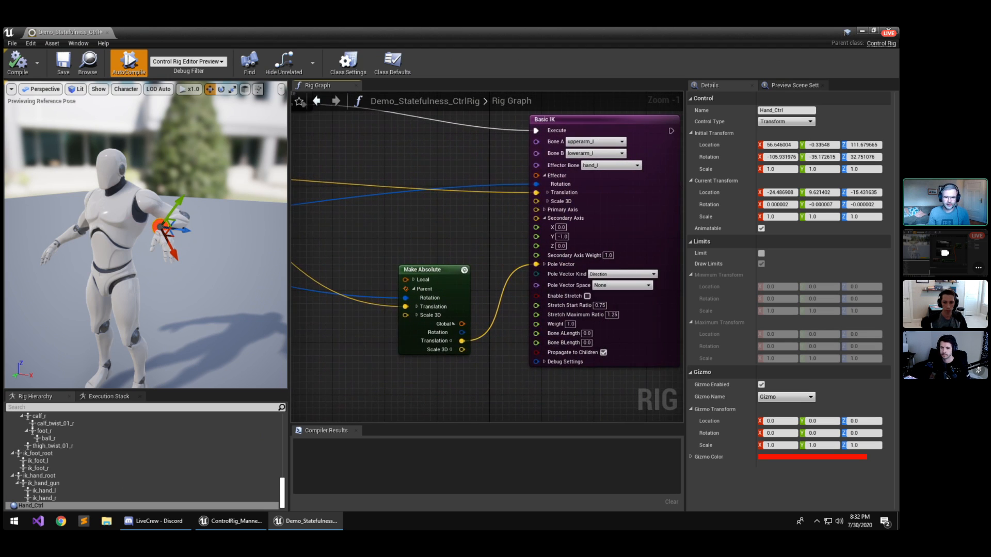
right_drag(425, 318, 433, 318)
right_drag(324, 328, 603, 335)
drag(160, 227, 163, 244)
click(163, 244)
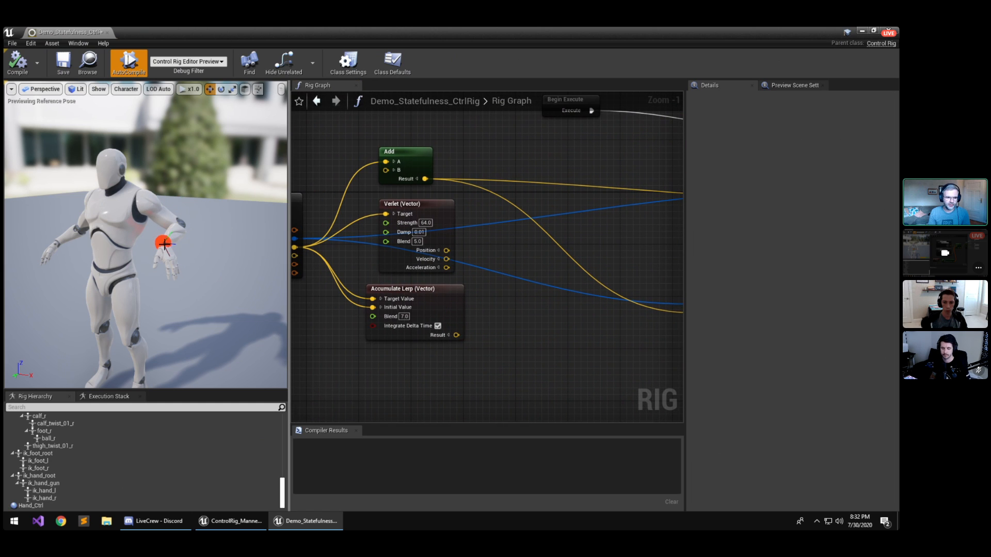
click(163, 242)
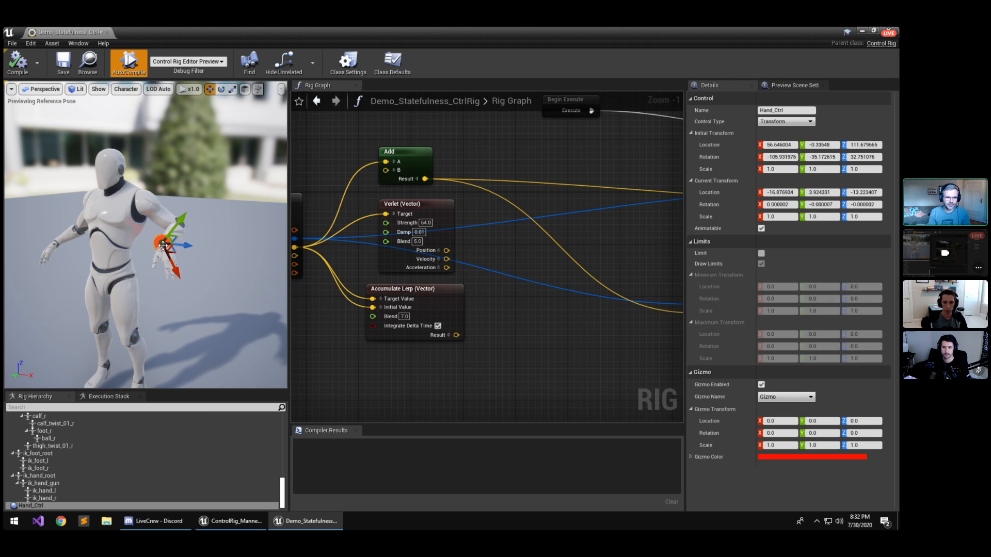
drag(163, 245, 180, 230)
Transfer the Add node's Result connections to the Result of the Accumulate Lerp (Vector) node.
right_drag(444, 363, 480, 361)
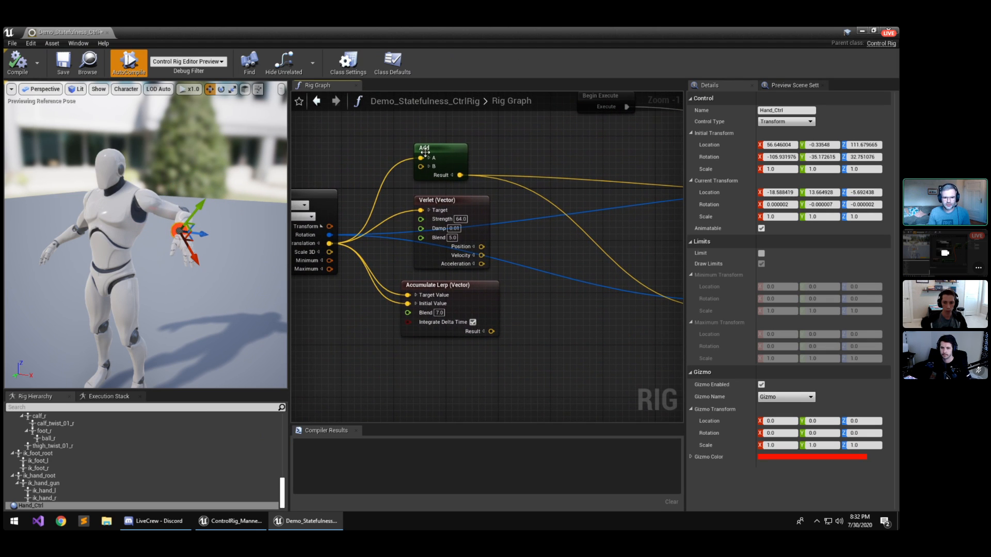
ctrl+drag(460, 175, 491, 332)
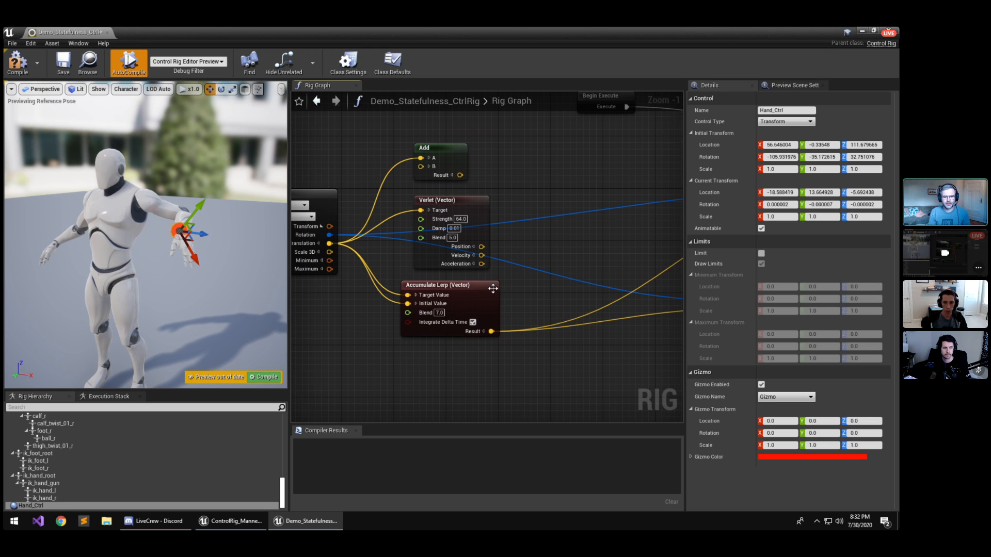
Browse the Simulation category of nodes that can be added to the graph, without adding one.
right_drag(380, 365, 410, 277)
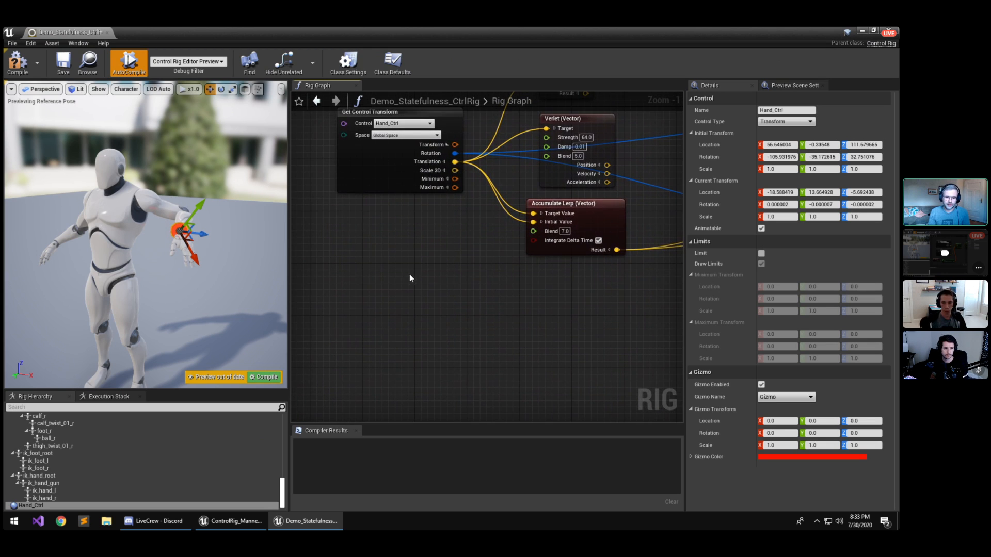
right_click(392, 263)
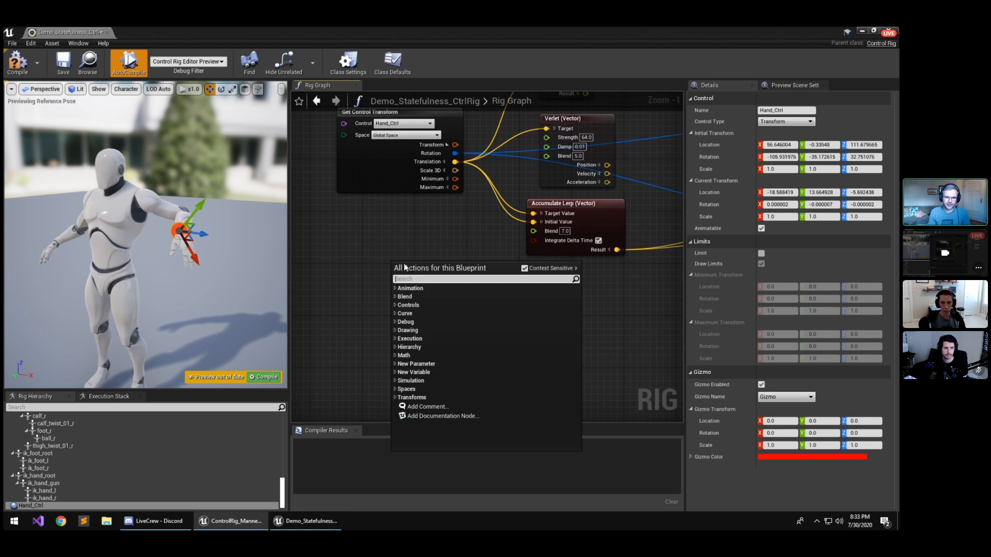
click(395, 380)
scroll(451, 373, down, 2)
scroll(450, 367, down, 5)
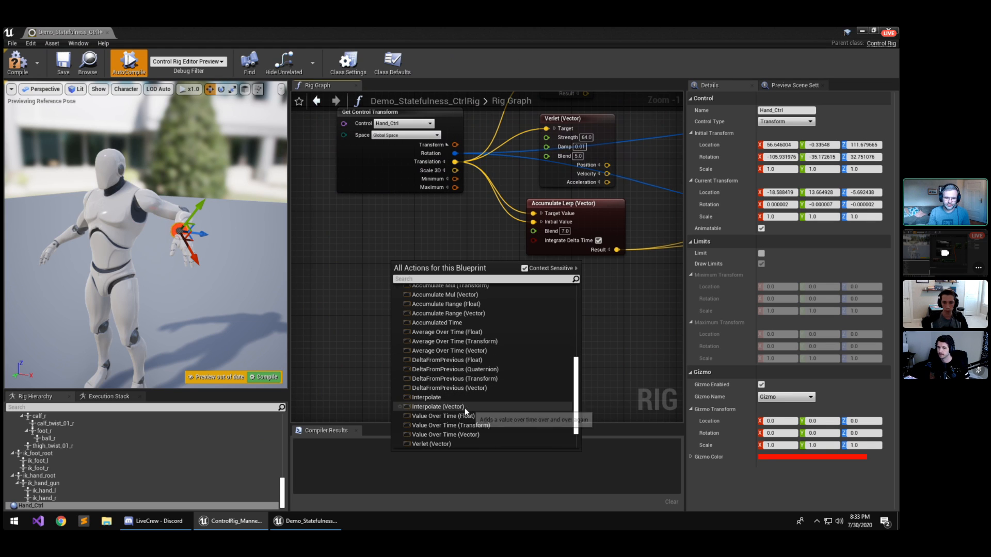
scroll(465, 408, down, 2)
click(354, 349)
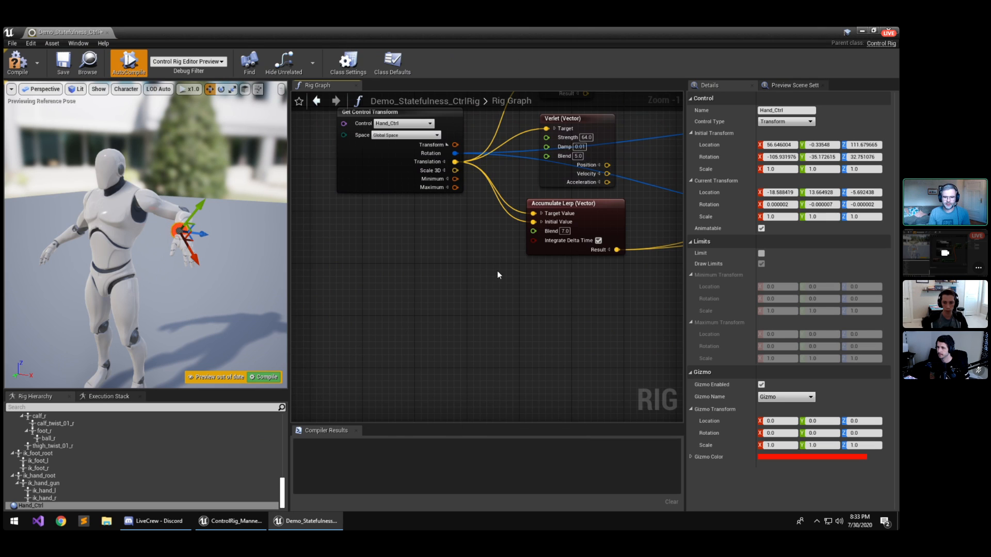
Select the Accumulate Lerp (Vector) node and move Hand_Ctrl around in the viewport to test the lerped arm motion.
right_drag(497, 271, 423, 303)
click(537, 246)
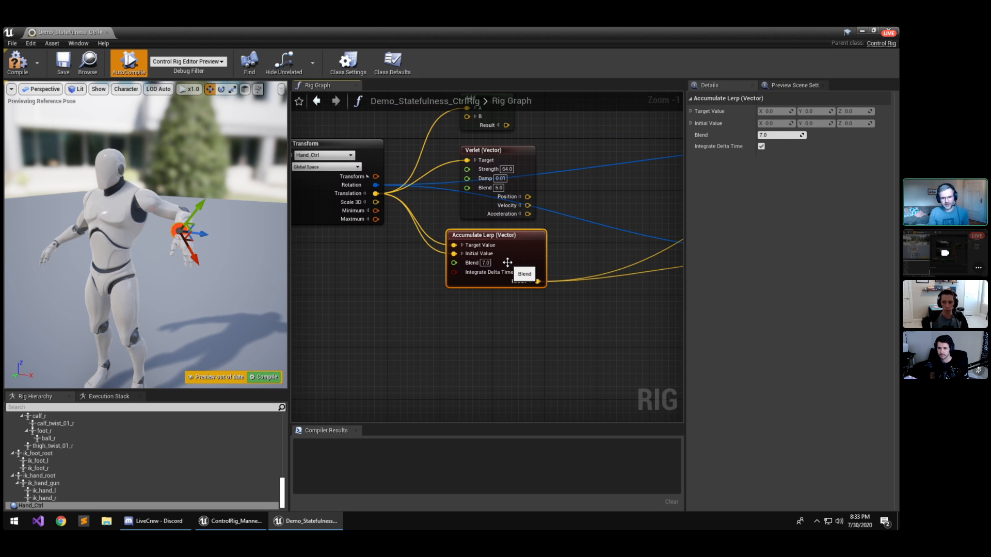
drag(180, 229, 149, 259)
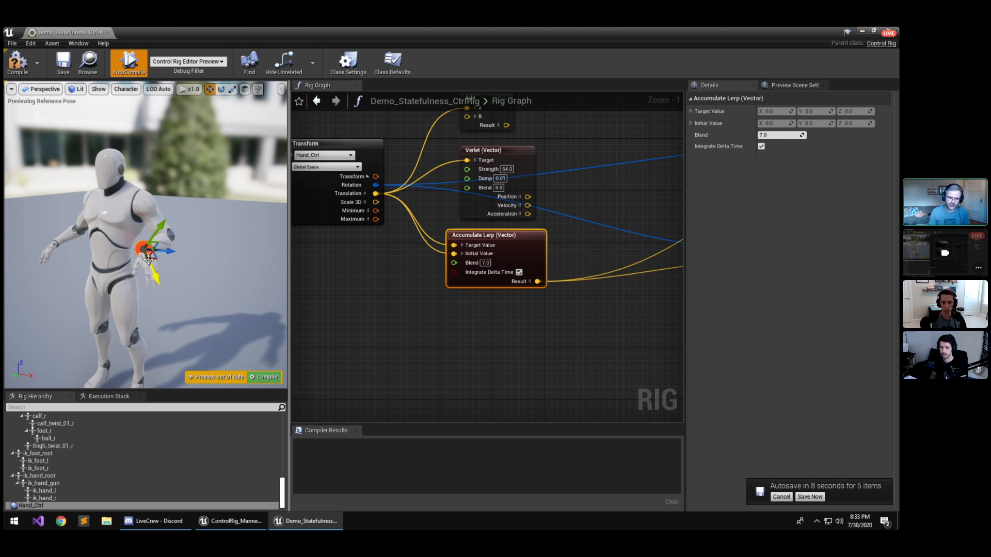
mouse_move(162, 246)
mouse_down()
mouse_move(199, 210)
mouse_move(156, 250)
mouse_up()
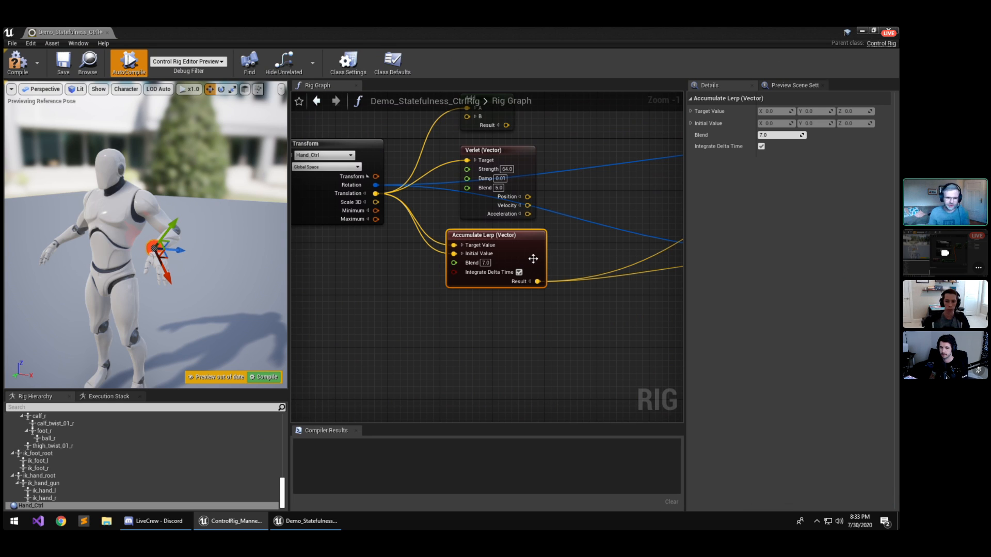
mouse_move(166, 252)
mouse_down()
mouse_move(226, 241)
mouse_move(168, 264)
mouse_up()
Transfer the Accumulate Lerp Result connections to the Verlet (Vector) Position output and move Hand_Ctrl to test the springy arm motion.
right_drag(516, 321, 473, 367)
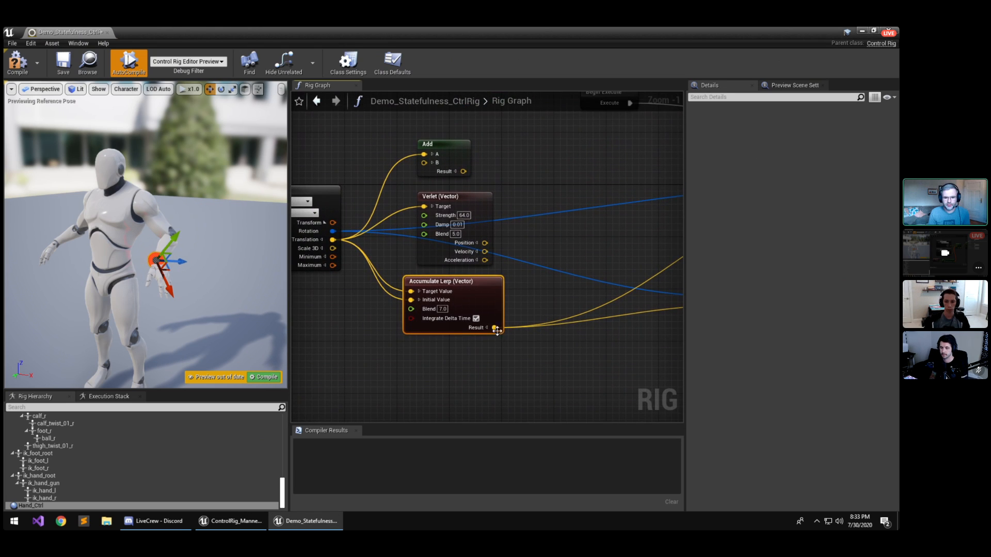
ctrl+drag(496, 329, 485, 243)
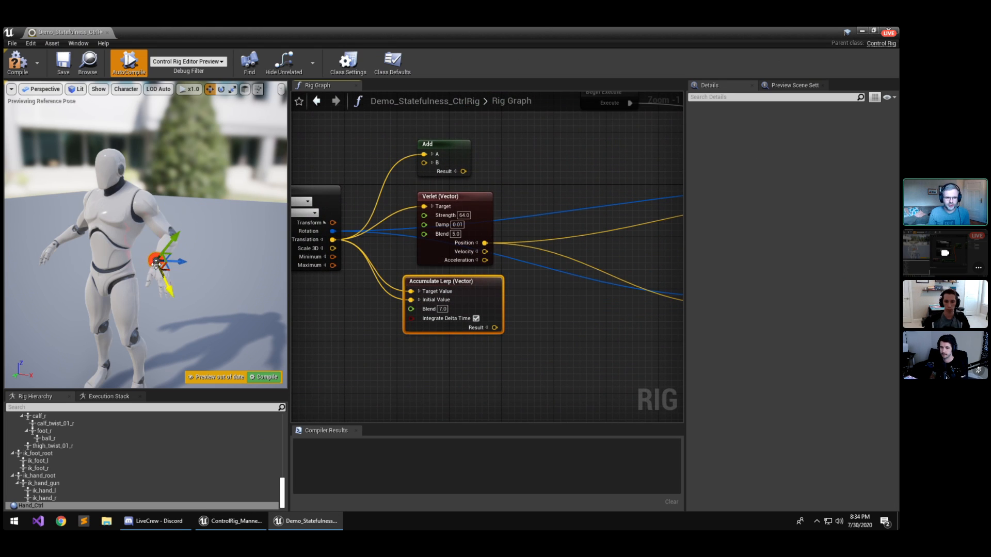
mouse_move(157, 259)
mouse_down()
mouse_move(222, 217)
mouse_move(155, 239)
mouse_move(169, 196)
mouse_move(194, 248)
mouse_move(161, 259)
mouse_up()
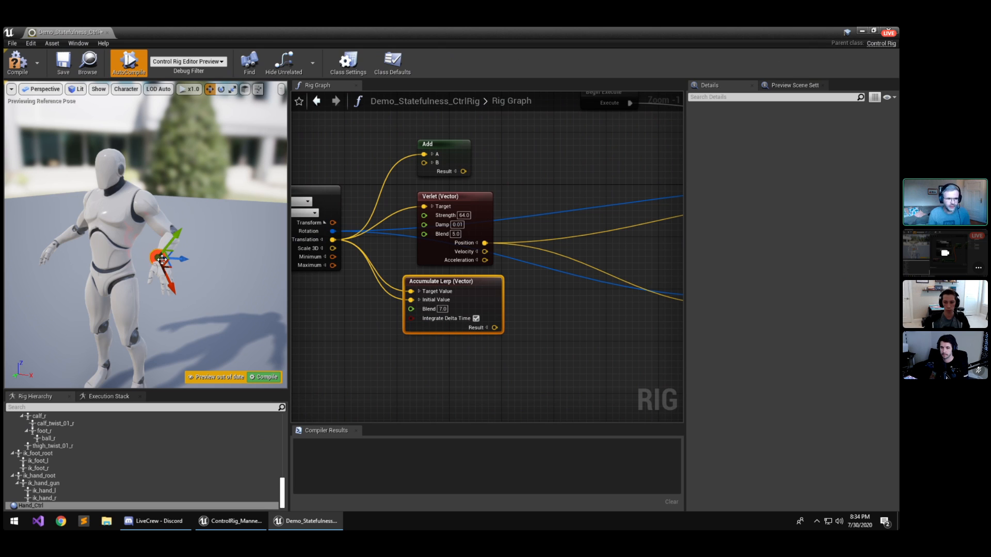
mouse_move(162, 259)
mouse_down()
mouse_move(166, 271)
mouse_move(196, 231)
mouse_move(191, 205)
mouse_move(209, 235)
mouse_move(161, 230)
mouse_move(154, 266)
mouse_move(177, 222)
mouse_move(188, 227)
mouse_move(150, 268)
mouse_move(158, 263)
mouse_up()
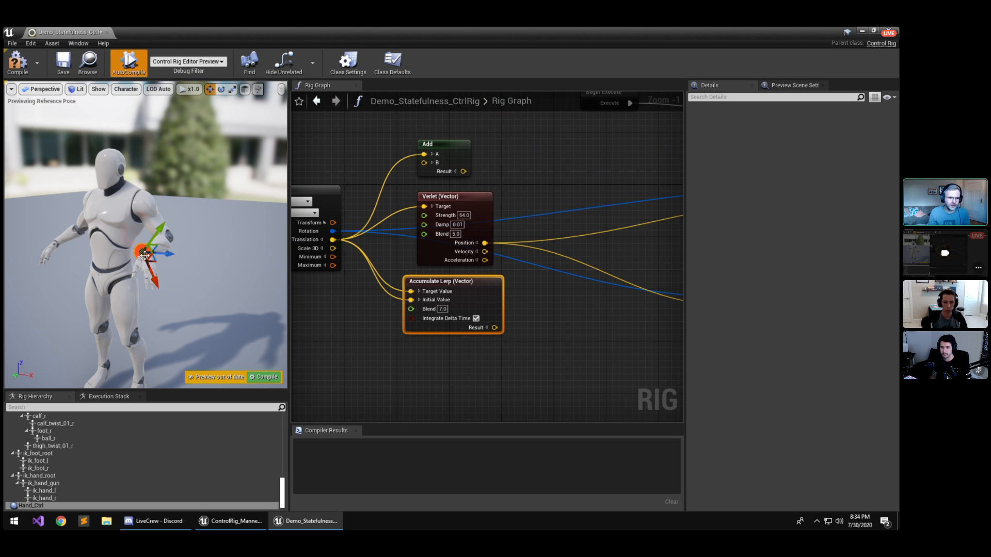
drag(158, 262, 166, 229)
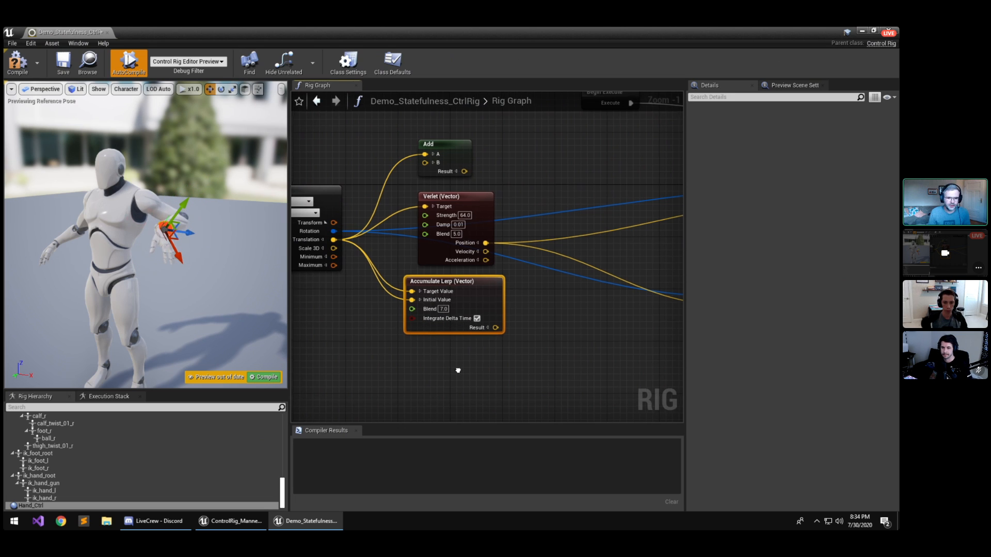
Add a math Interpolate (Vector) node to the graph and place it beside the Accumulate Lerp node.
right_drag(458, 370, 486, 360)
right_drag(562, 311, 528, 298)
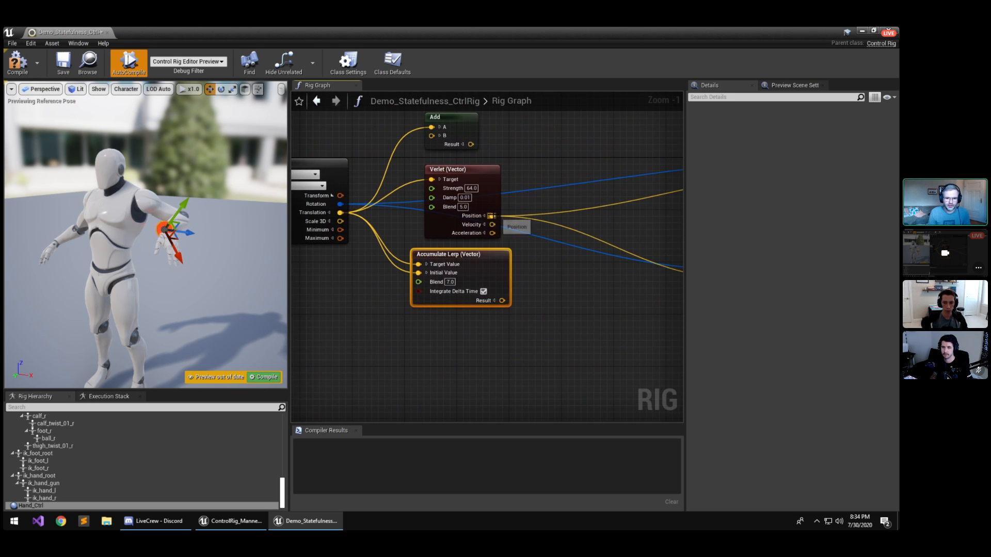
right_drag(442, 378, 443, 376)
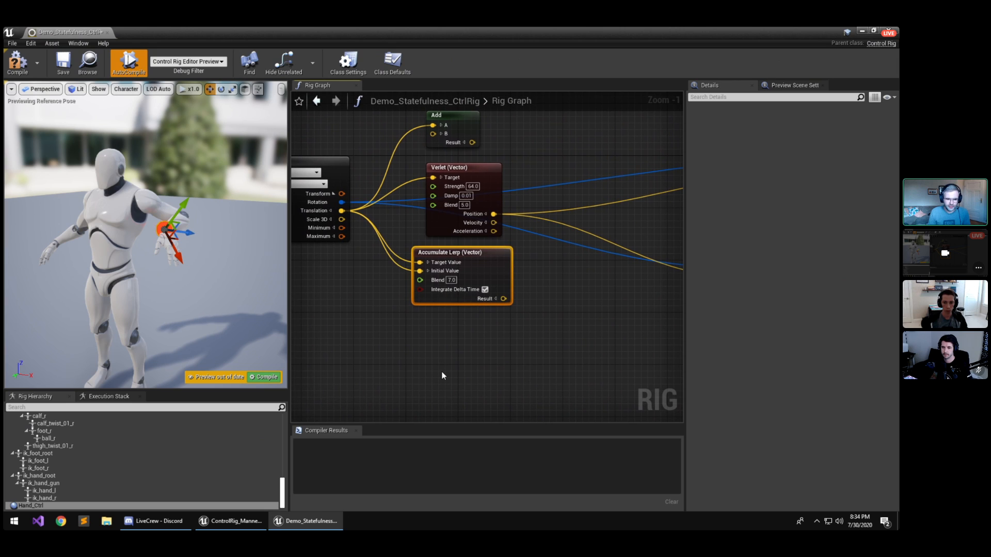
right_click(410, 377)
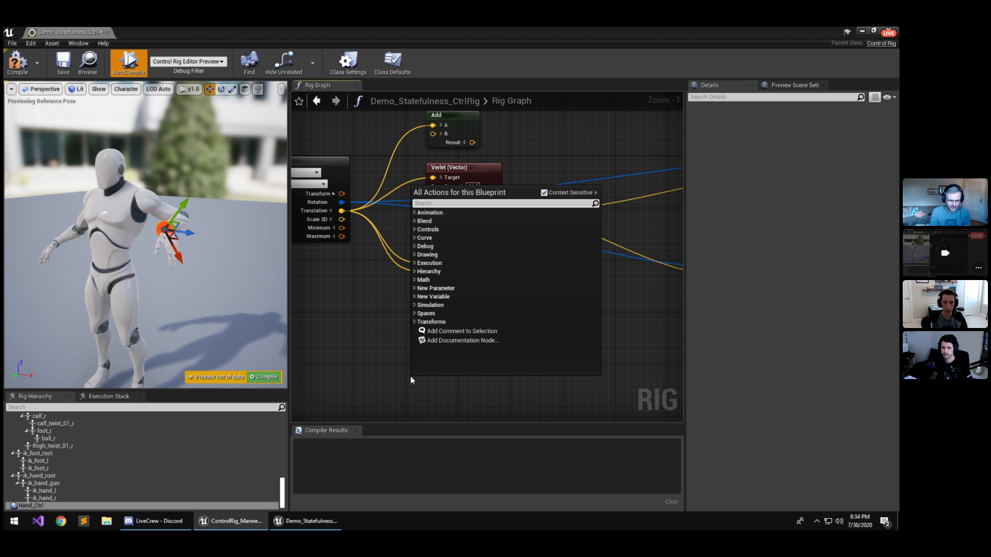
text(lerp)
key(Down)
key(Down)
key(Down)
key(Down)
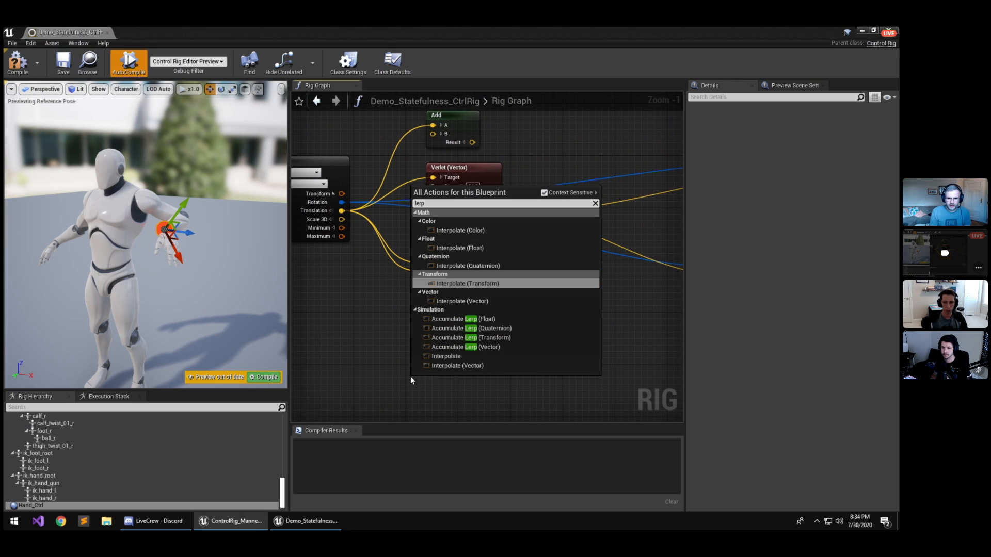
key(Return)
drag(442, 380, 574, 269)
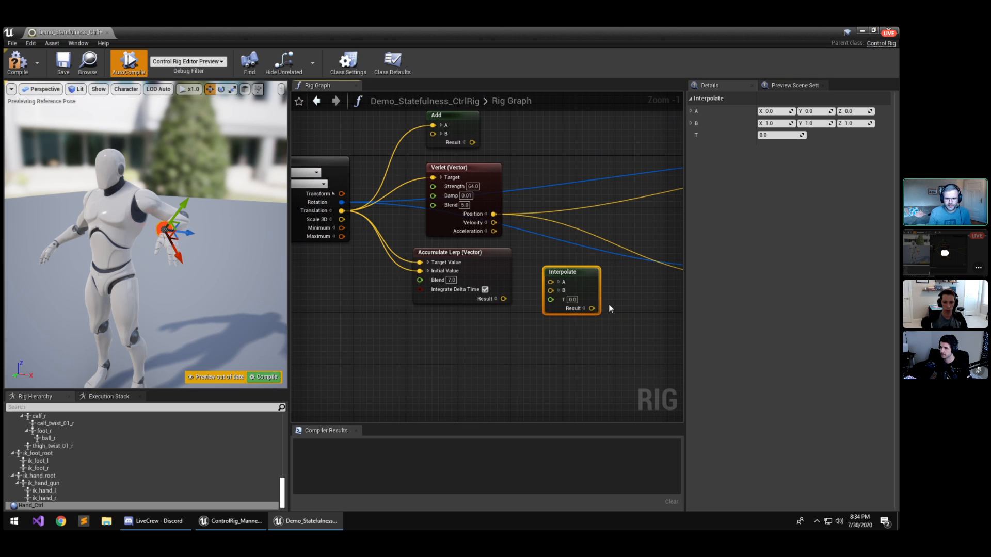
Transfer the Verlet Position connections to the Interpolate Result, and connect Verlet Position to Interpolate input A.
right_drag(609, 324, 558, 315)
ctrl+drag(443, 205, 541, 299)
drag(500, 273, 443, 206)
Connect the Hand_Ctrl Translation output to input B of the Interpolate node, nudging the Accumulate Lerp node slightly down.
right_drag(306, 217, 354, 198)
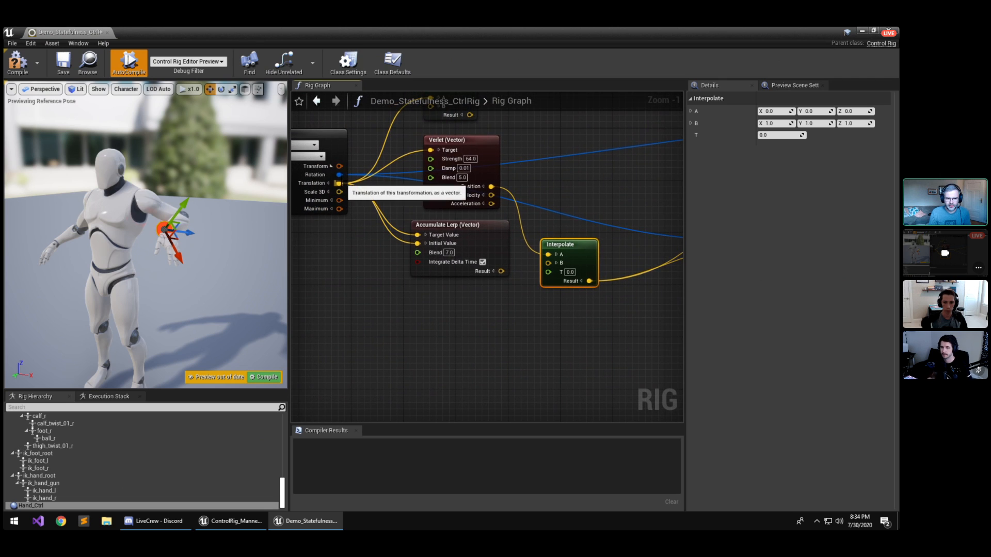
drag(339, 183, 545, 264)
drag(485, 224, 486, 231)
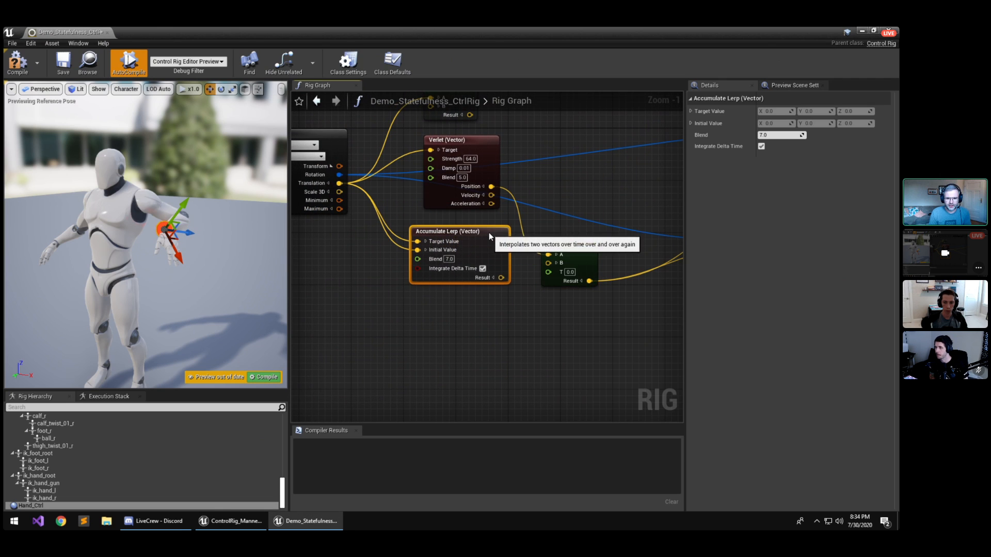
click(475, 360)
drag(548, 263, 339, 183)
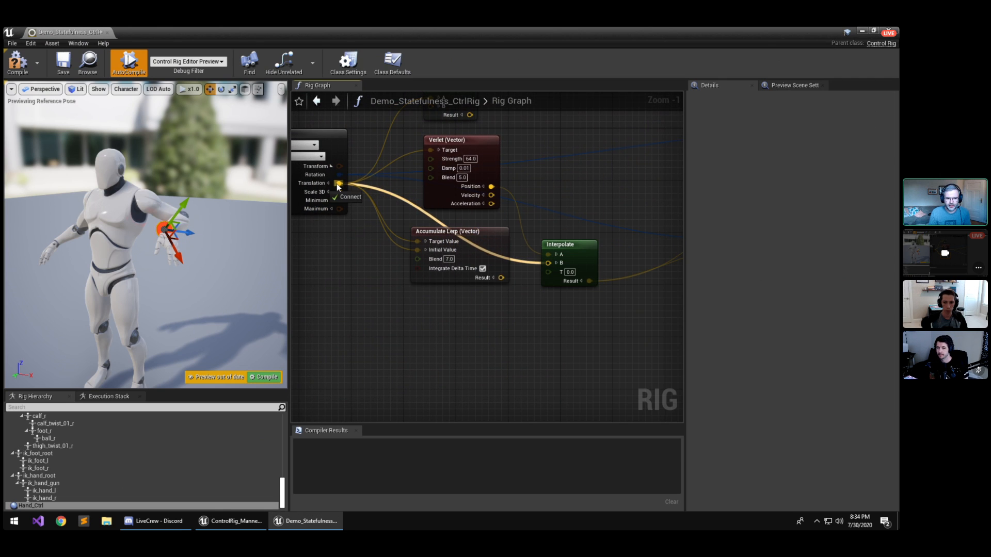
Set the Interpolate node's T to 1.0 and move Hand_Ctrl in the viewport to compare the blended arm motion.
right_drag(573, 358, 502, 350)
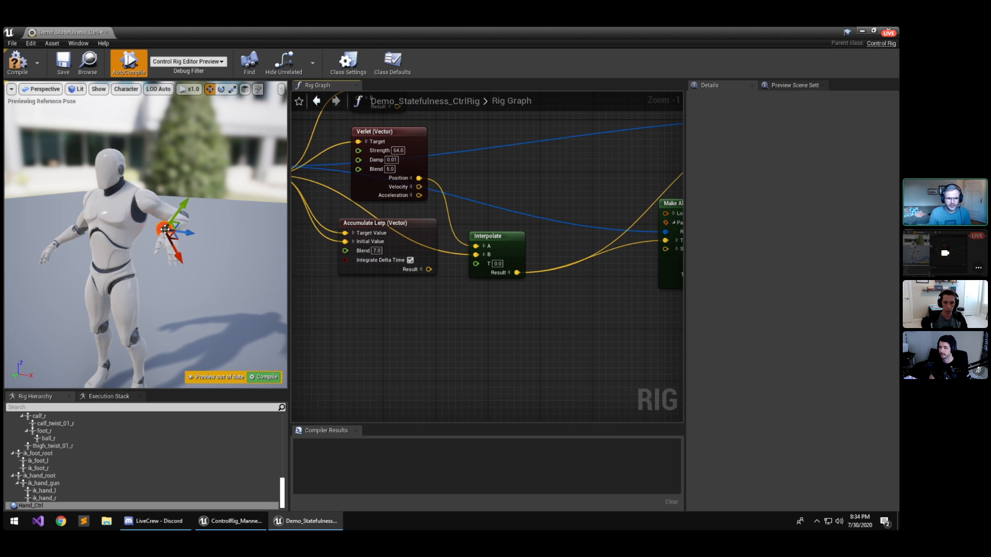
mouse_move(164, 229)
mouse_down()
mouse_move(195, 200)
mouse_move(172, 246)
mouse_move(215, 243)
mouse_move(188, 232)
mouse_move(208, 237)
mouse_move(214, 220)
mouse_move(177, 240)
mouse_move(175, 220)
mouse_move(193, 207)
mouse_move(178, 221)
mouse_up()
right_drag(470, 328, 500, 348)
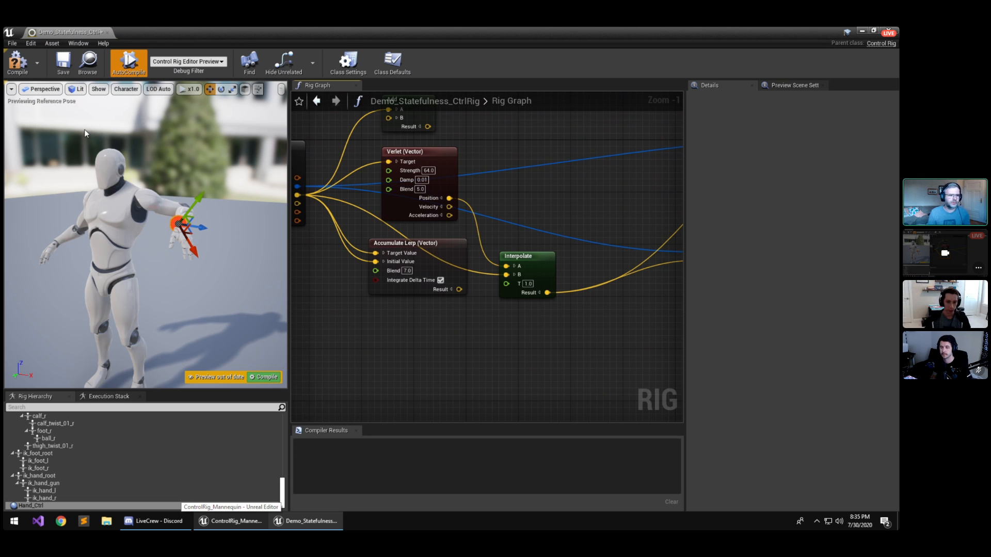
Open Demo_SquashStretch_CtrlRig from the ControlRig_Mannequin editor and widen its Rig Graph to review the spine curve and Offset Transform nodes.
click(202, 521)
double_click(292, 418)
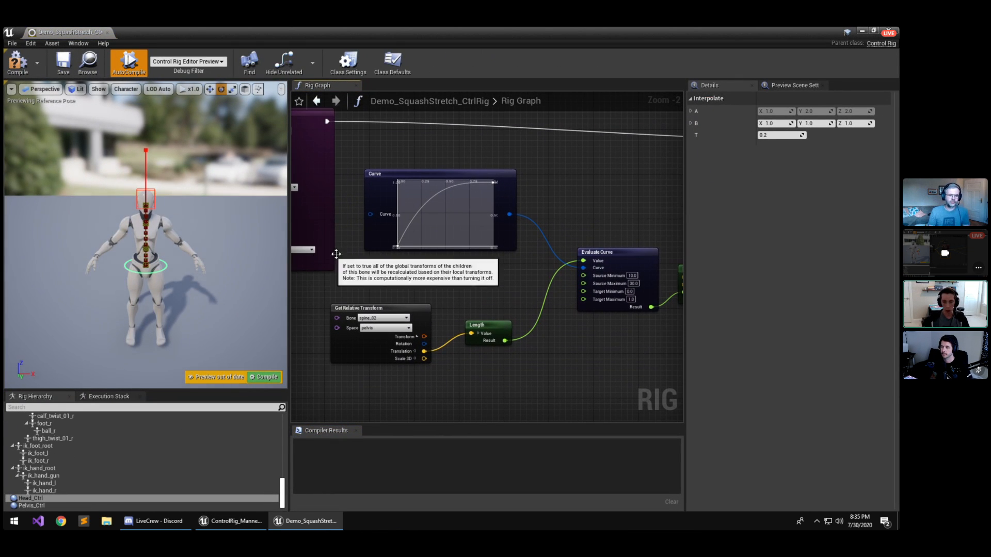
right_drag(409, 254, 547, 284)
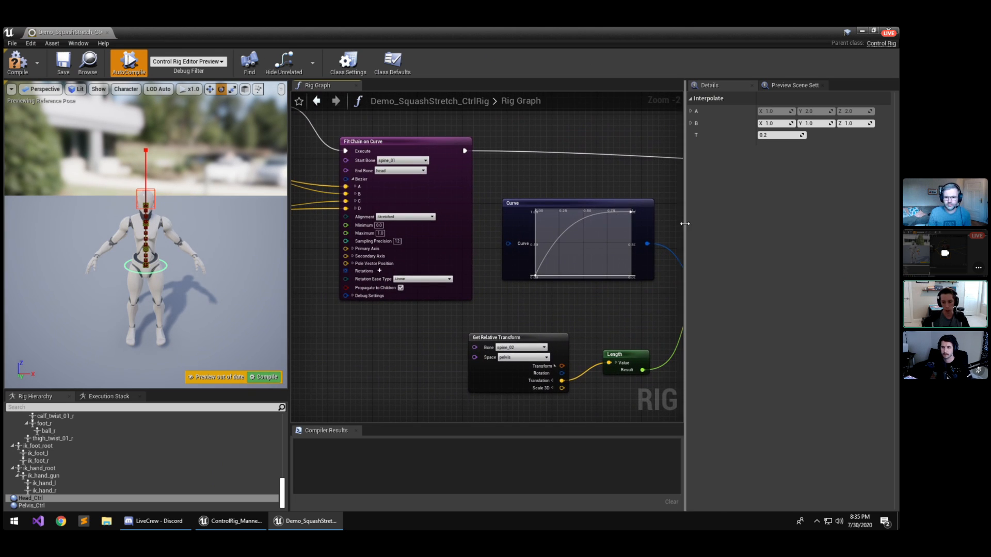
drag(686, 222, 782, 222)
right_drag(509, 319, 587, 303)
scroll(423, 306, up, 2)
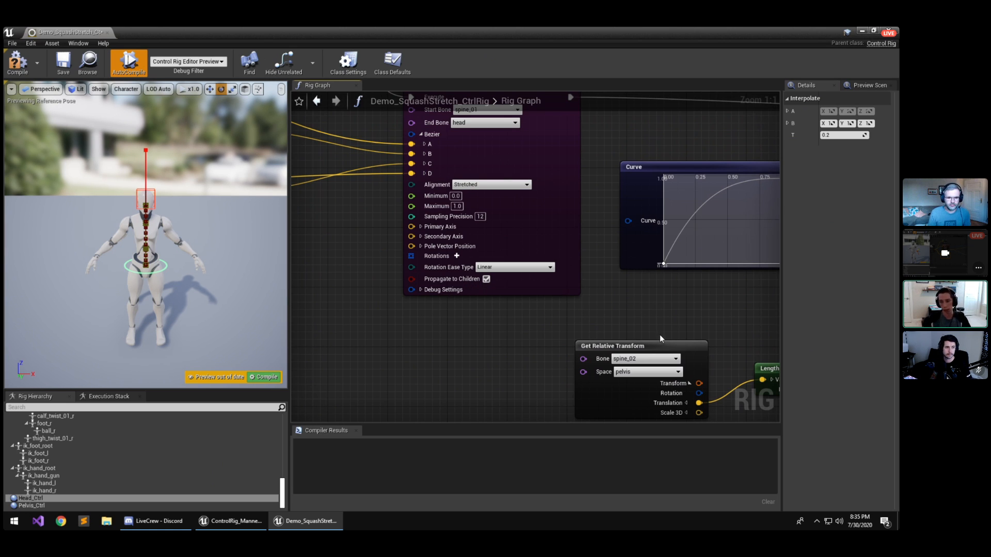
right_drag(699, 332, 426, 368)
right_drag(586, 247, 493, 318)
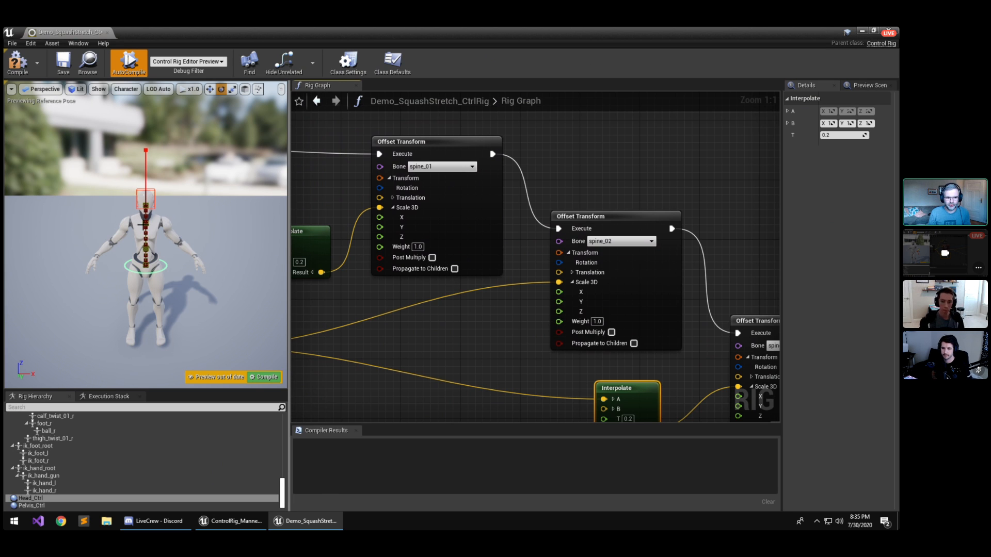
Select Head_Ctrl and move it about 40 units sideways in the viewport to test the spine's squash and stretch.
right_drag(177, 258, 173, 252)
key(w)
key(s)
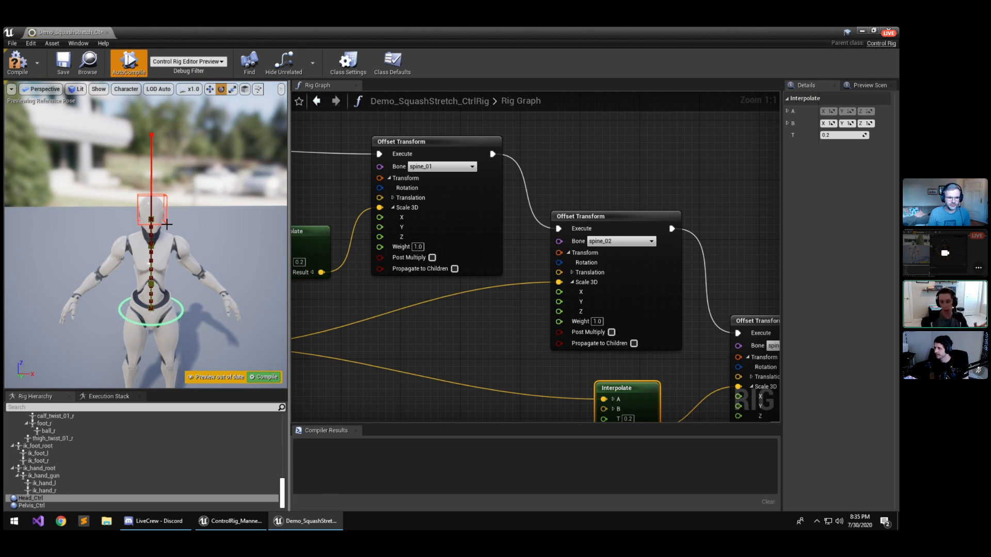
click(155, 225)
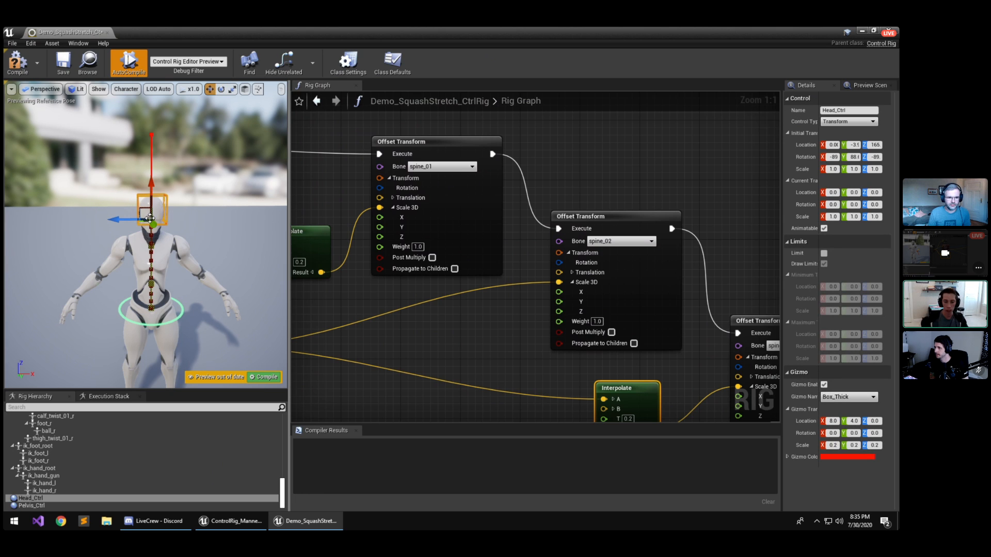
drag(150, 218, 92, 223)
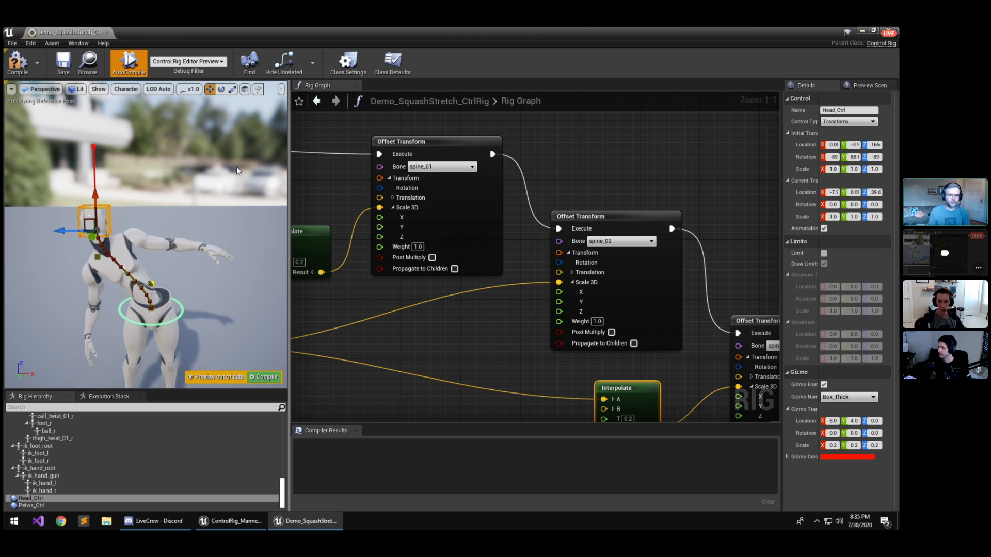
click(463, 323)
scroll(480, 318, down, 1)
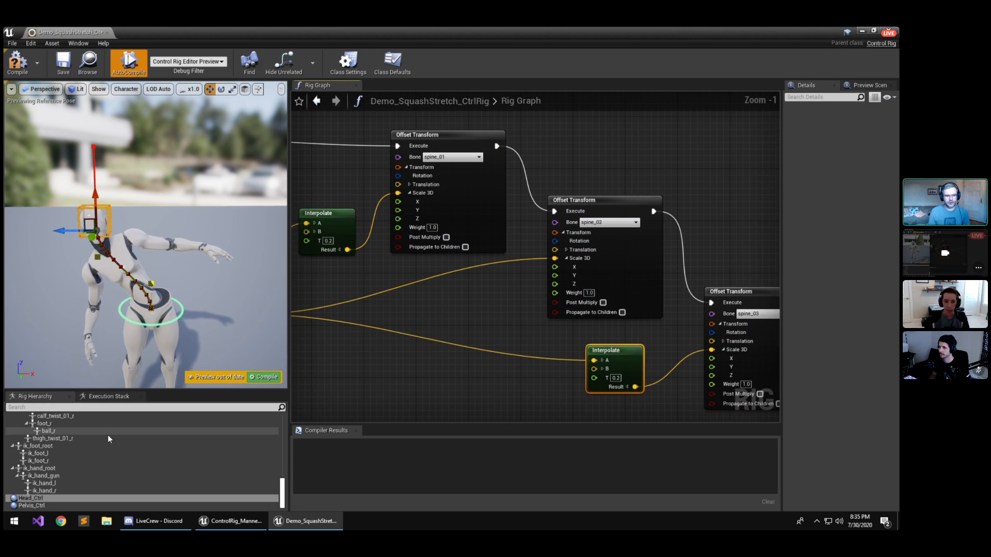
Review the top of the bone hierarchy and the spine's Offset Transform nodes, and close the Demo_SquashStretch_CtrlRig editor.
drag(281, 494, 281, 431)
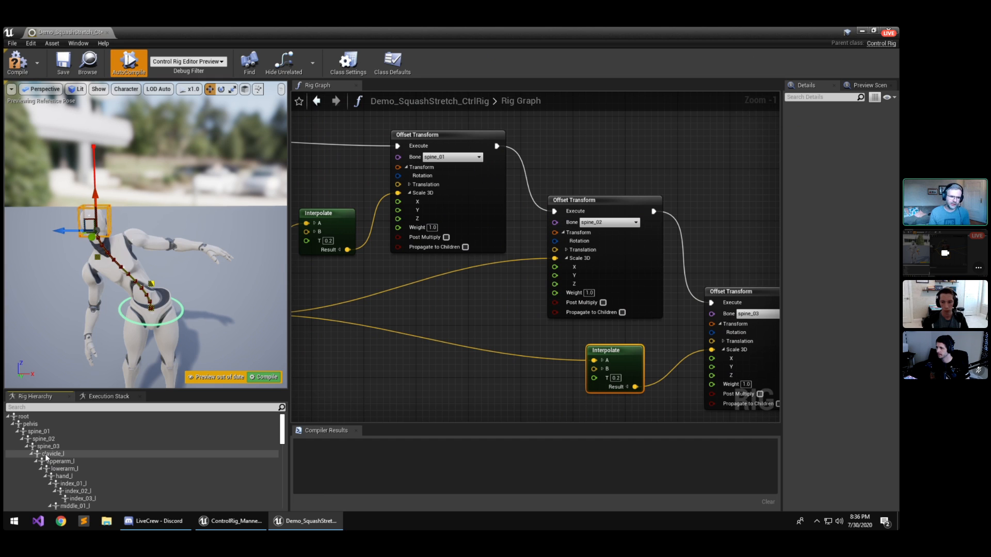
right_drag(436, 296, 508, 289)
right_drag(562, 308, 516, 299)
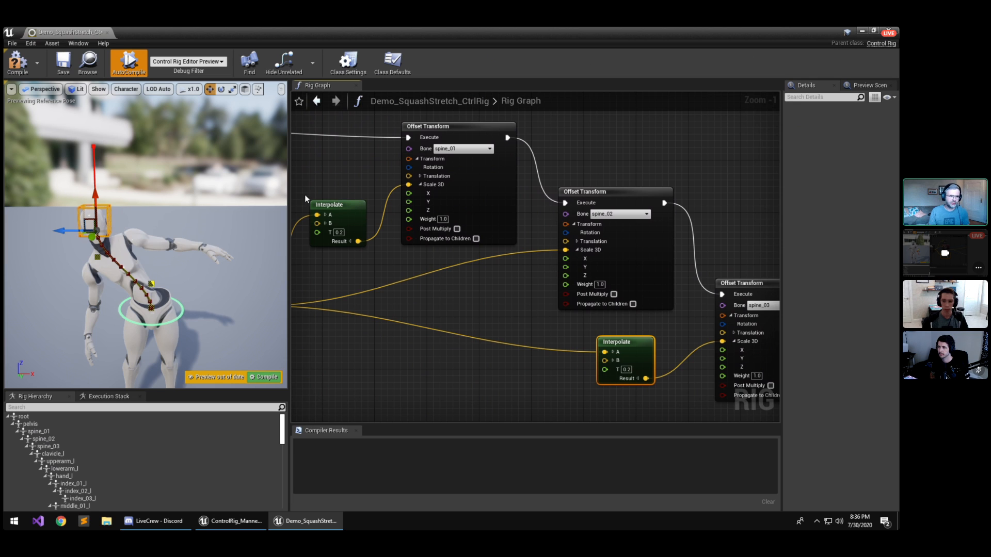
middle_click(78, 29)
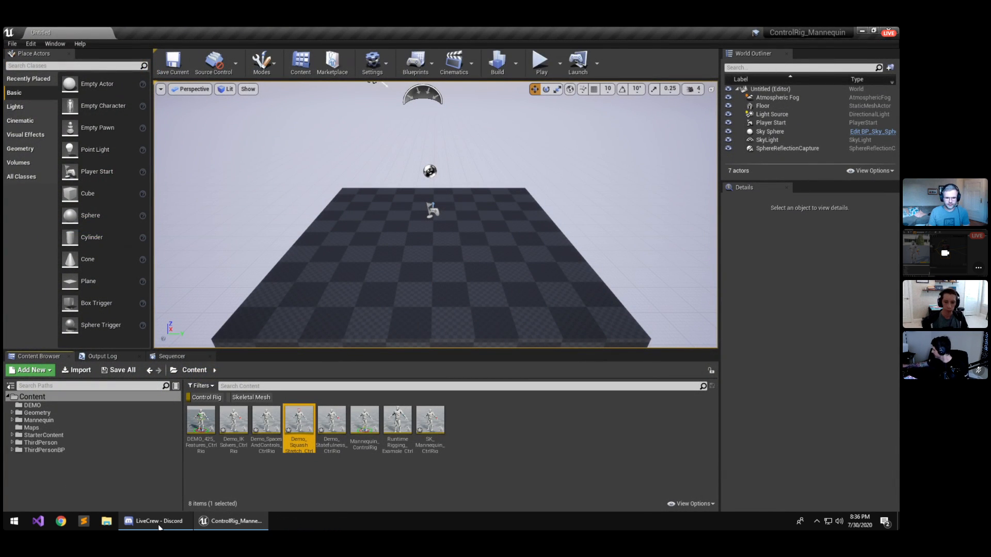
Switch to Discord and stop streaming the screen in the LiveCrew channel.
click(154, 521)
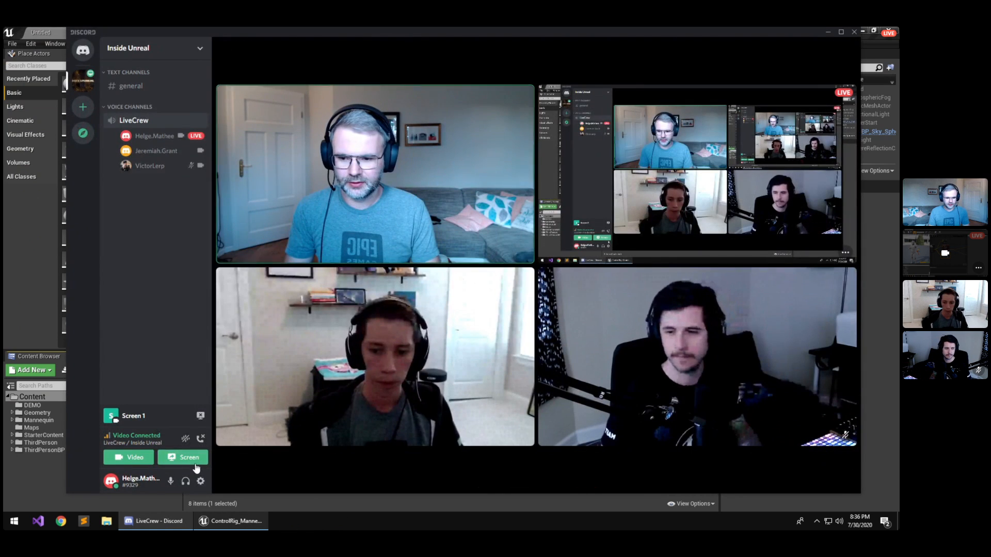
click(200, 416)
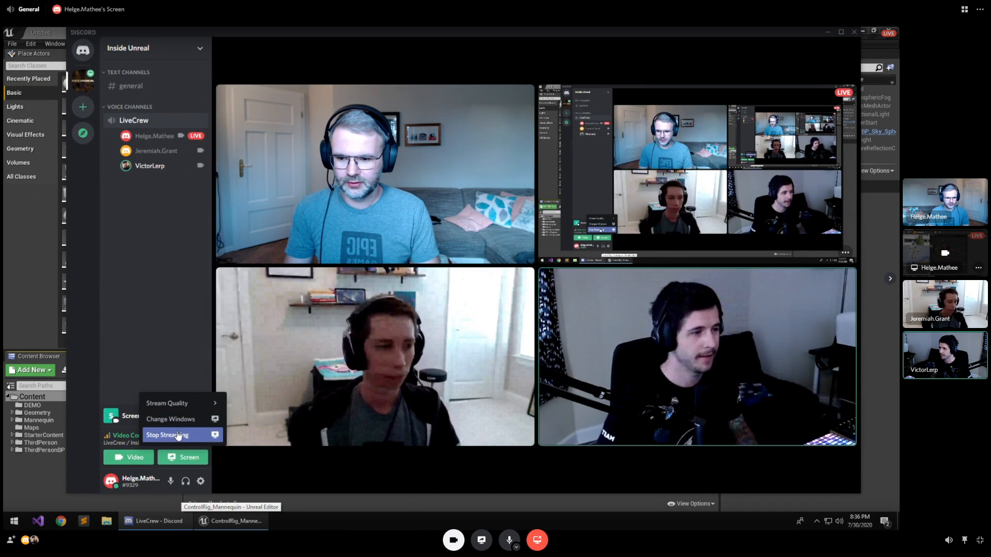
click(179, 436)
click(451, 313)
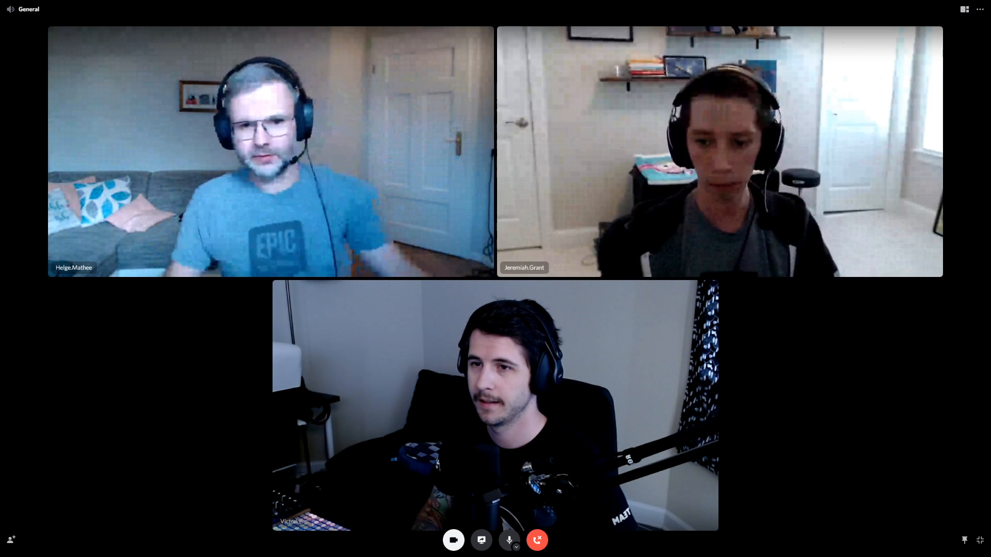
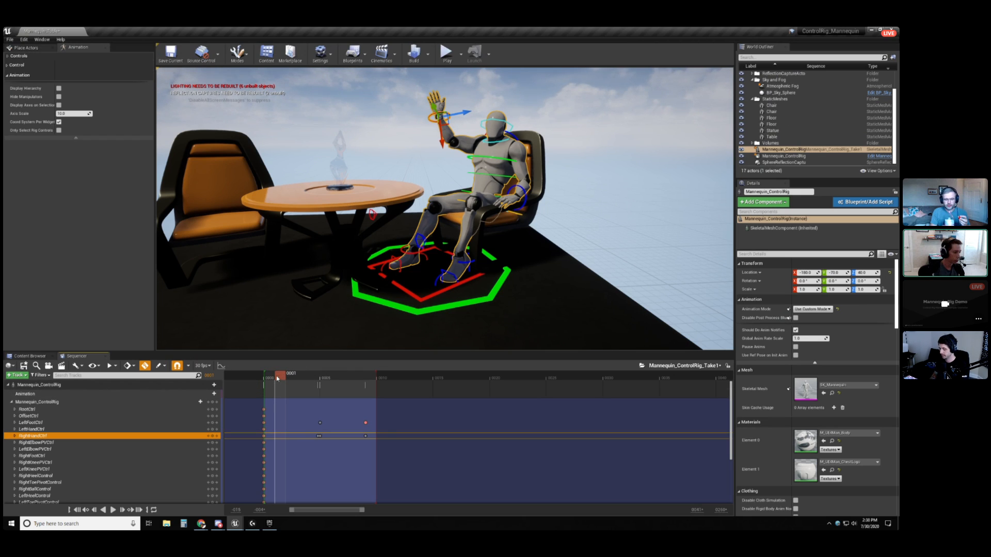
Move the Mannequin_ControlRig_Take1 playhead to frame 0 and show the Create Animation Sequence command for the Mannequin_ControlRig track.
drag(277, 379, 267, 377)
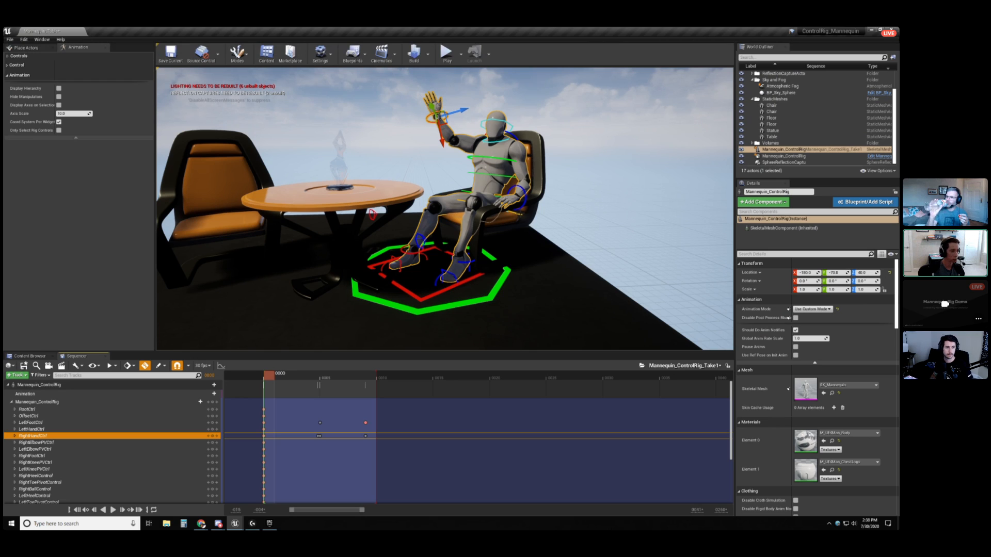
right_click(77, 384)
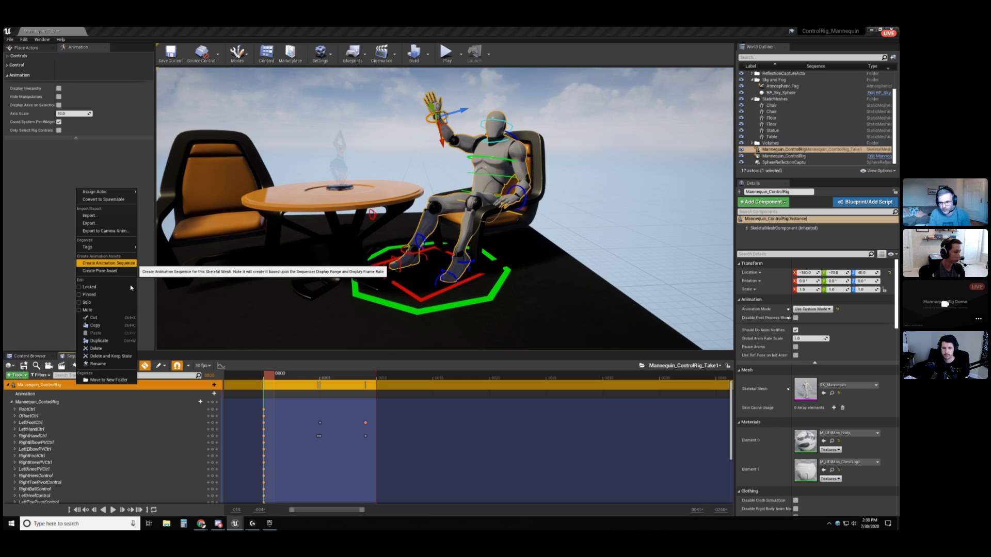
click(129, 264)
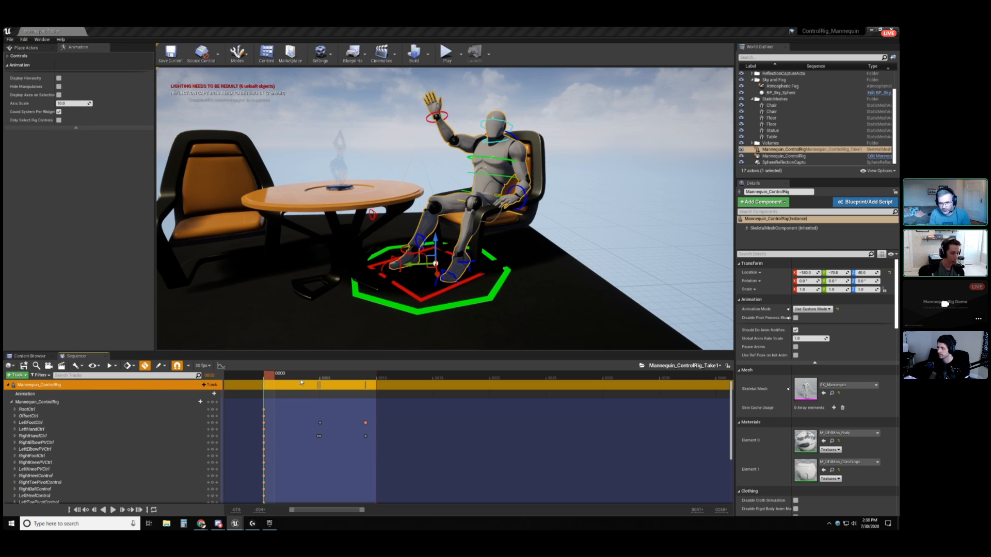
Open the Mannequin_ControlRig asset in the Control Rig editor and maximize its window.
double_click(158, 391)
drag(635, 90, 456, 102)
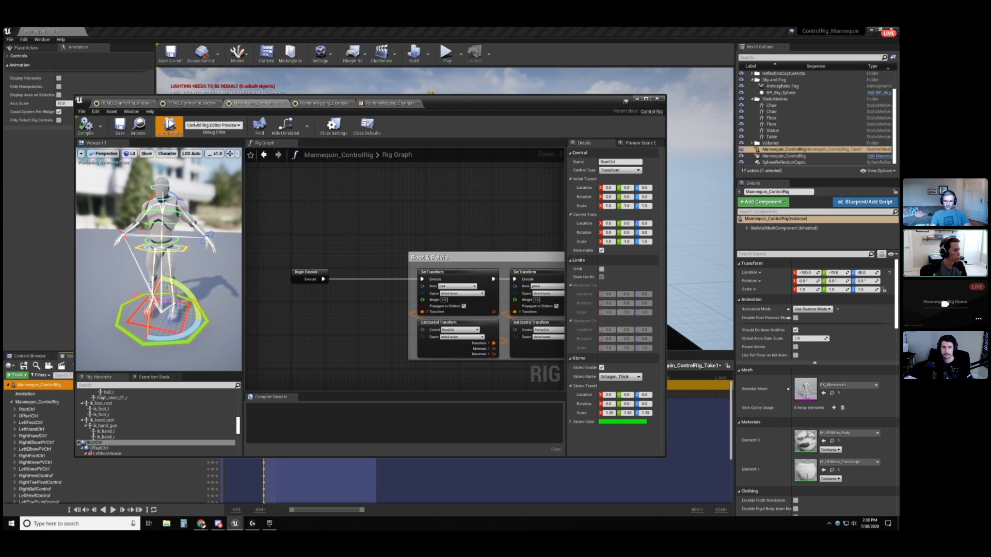
double_click(461, 101)
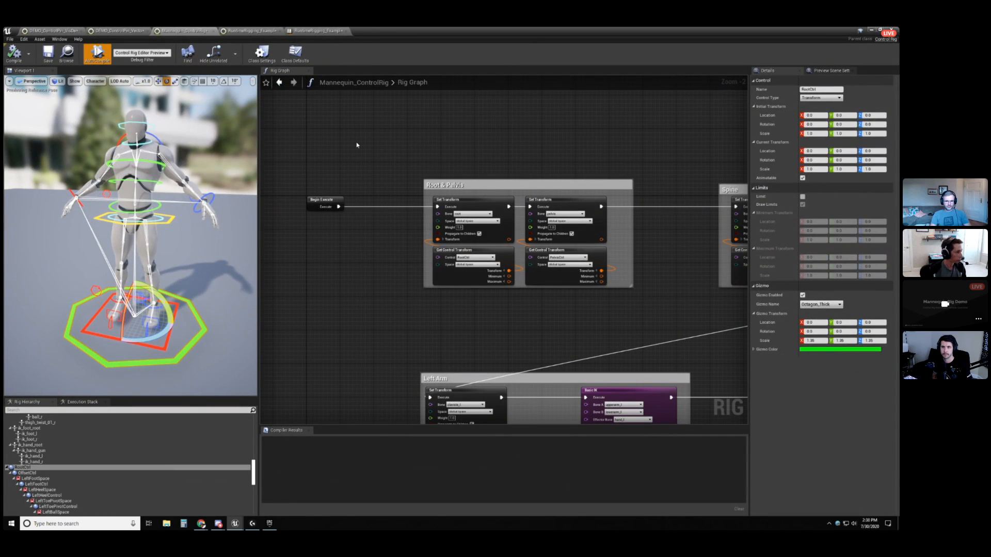
Try rotating LeftClavicleCtrl by about 20 degrees in the preview viewport, and undo the rotation.
click(157, 138)
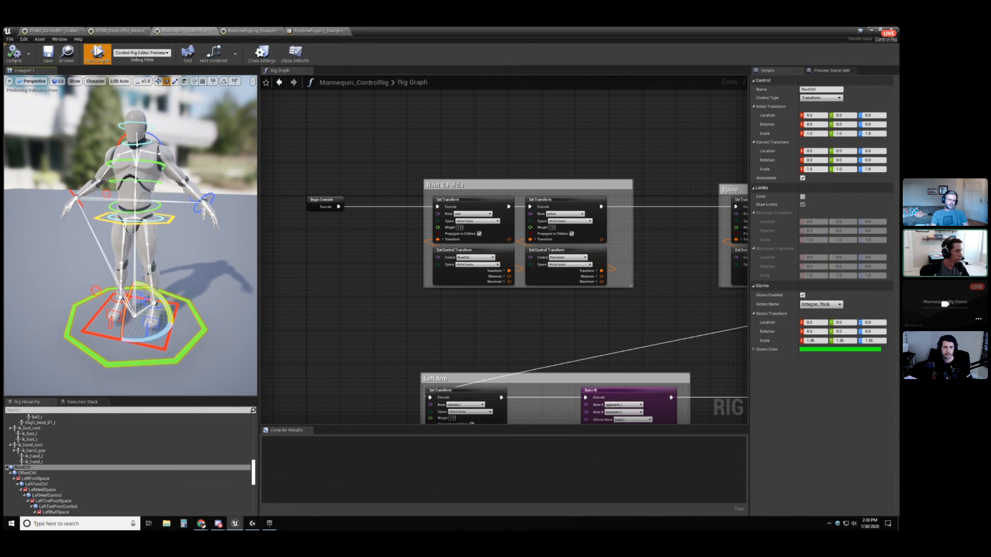
alt+drag(200, 135, 243, 136)
drag(121, 174, 128, 180)
drag(178, 158, 183, 169)
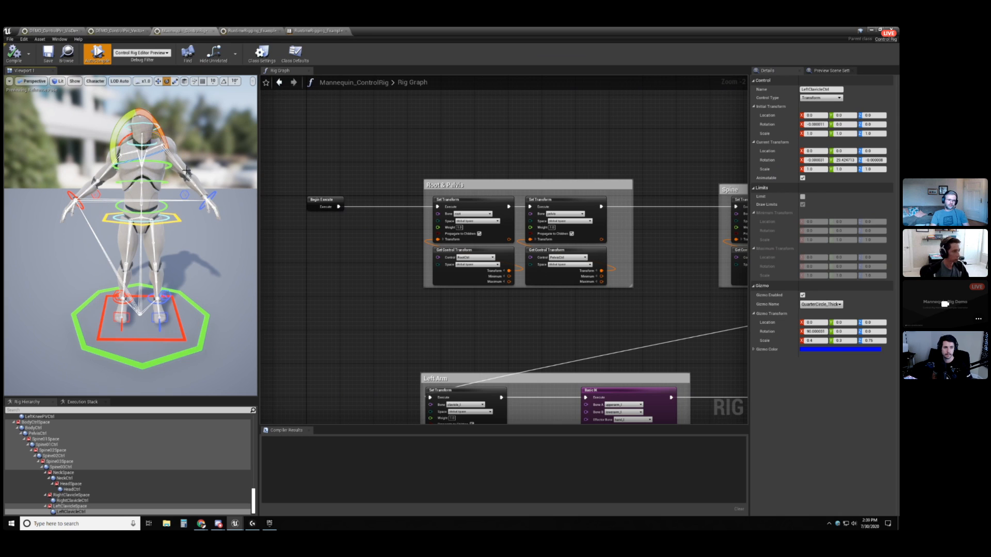
key(ctrl+z)
Examine the Root & Pelvis group, selecting the RootCtrl Get Control Transform node and the root bone's Set Transform node.
scroll(518, 120, down, 2)
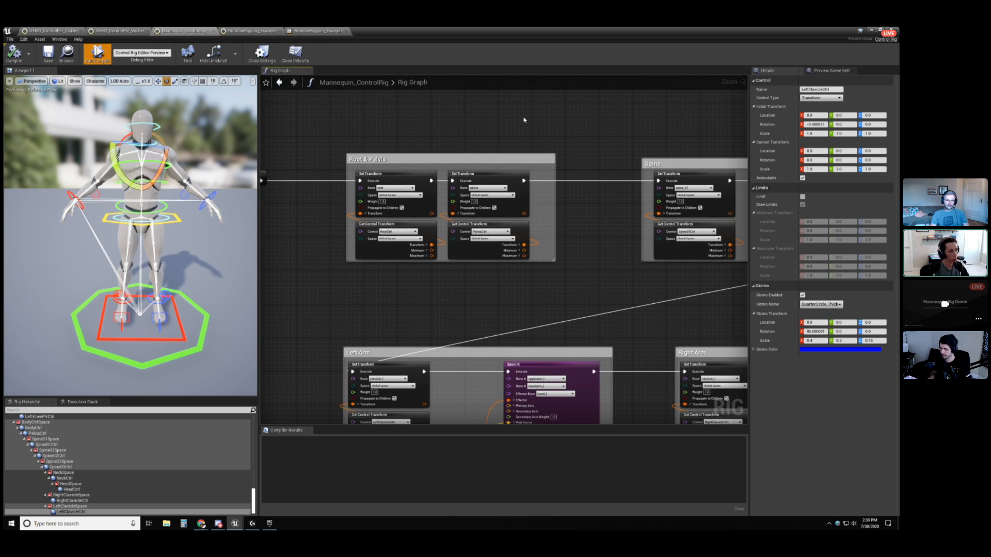
scroll(525, 121, down, 1)
right_drag(568, 238, 474, 230)
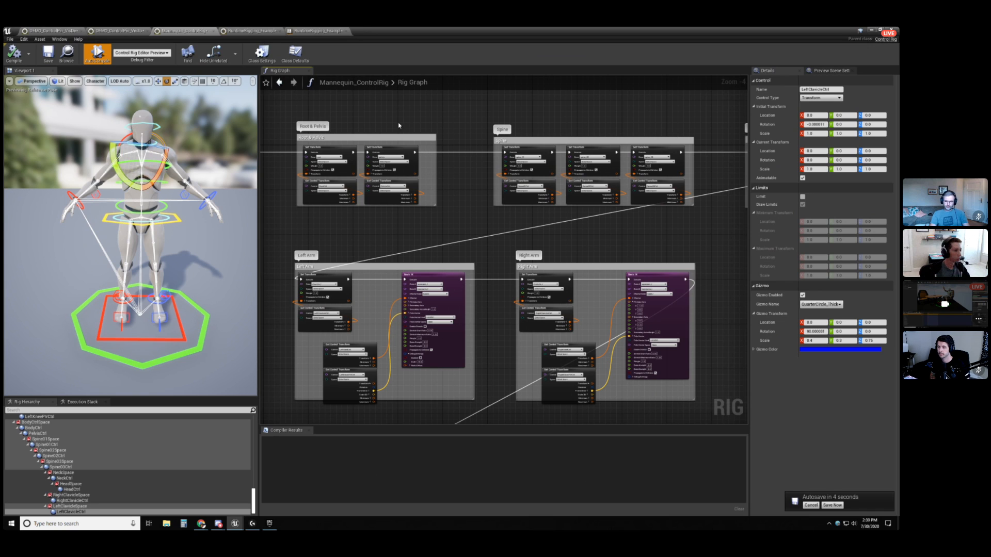
scroll(460, 152, up, 3)
scroll(462, 165, up, 1)
right_drag(442, 163, 443, 143)
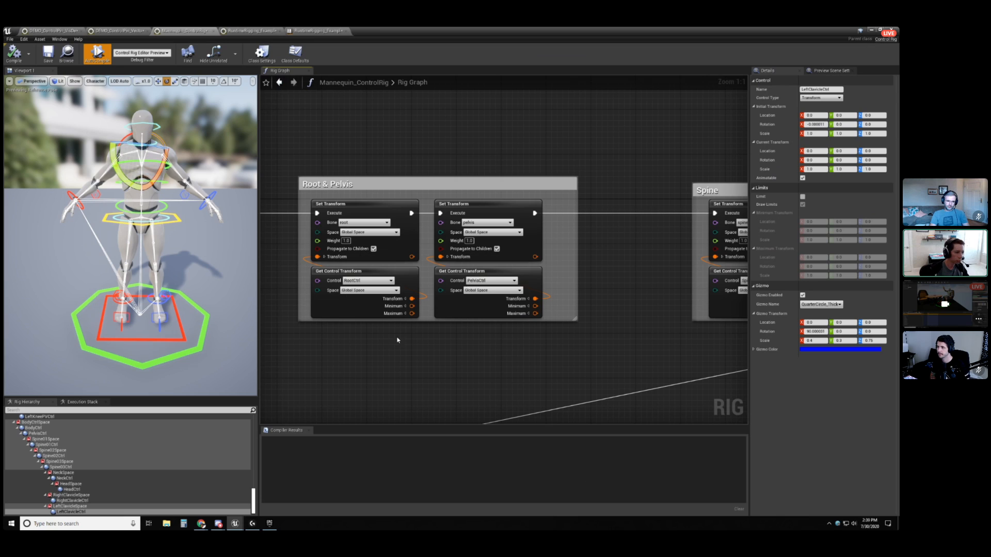
click(339, 309)
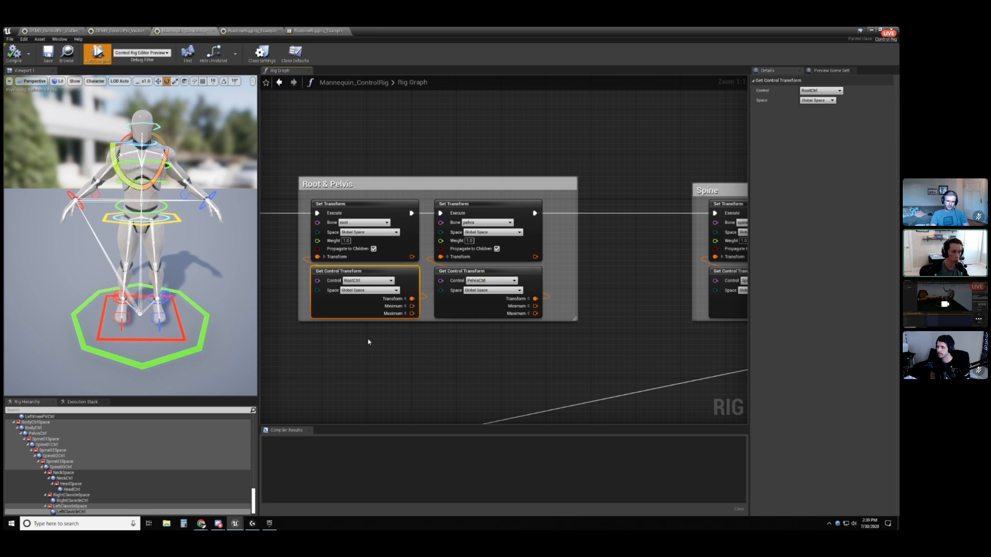
click(363, 203)
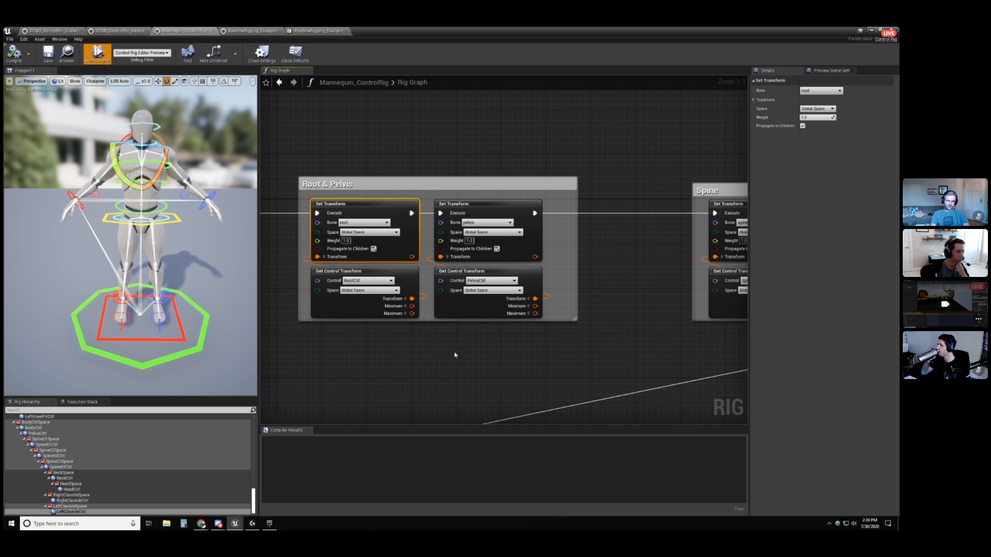
click(354, 306)
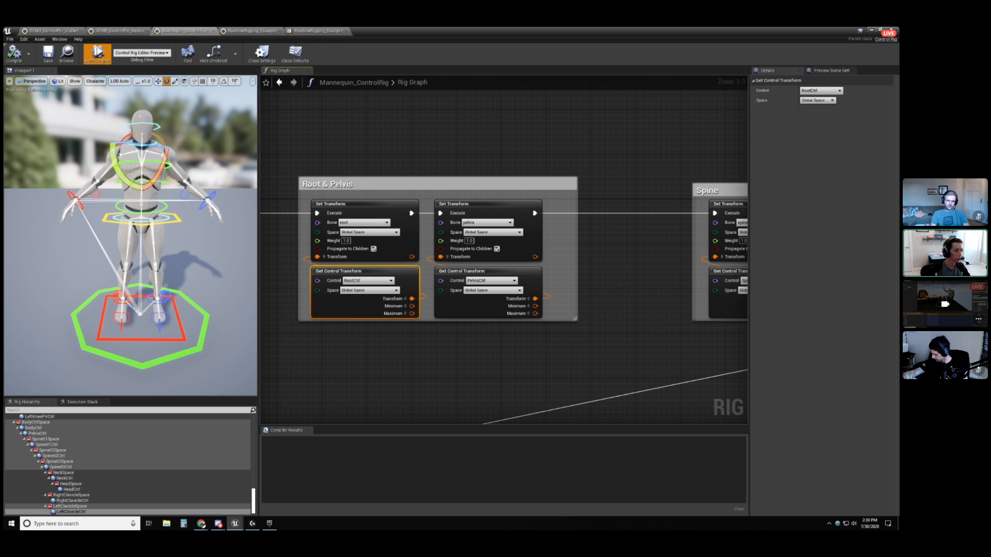
Examine how the Set Transform and Get Control Transform nodes are paired in the Spine and Head groups.
right_drag(631, 287, 628, 289)
right_drag(558, 134, 427, 136)
scroll(591, 136, down, 2)
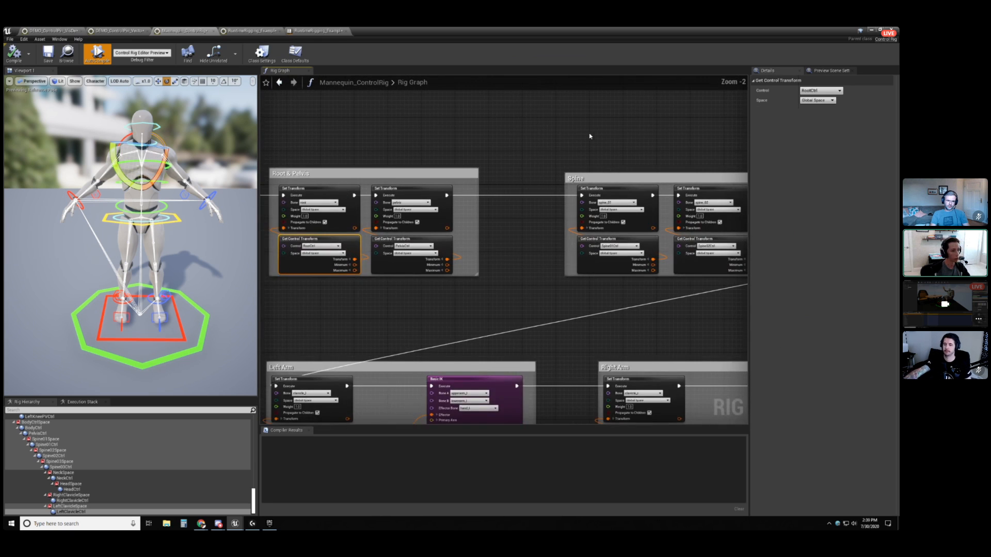
right_drag(592, 136, 466, 138)
scroll(565, 141, up, 2)
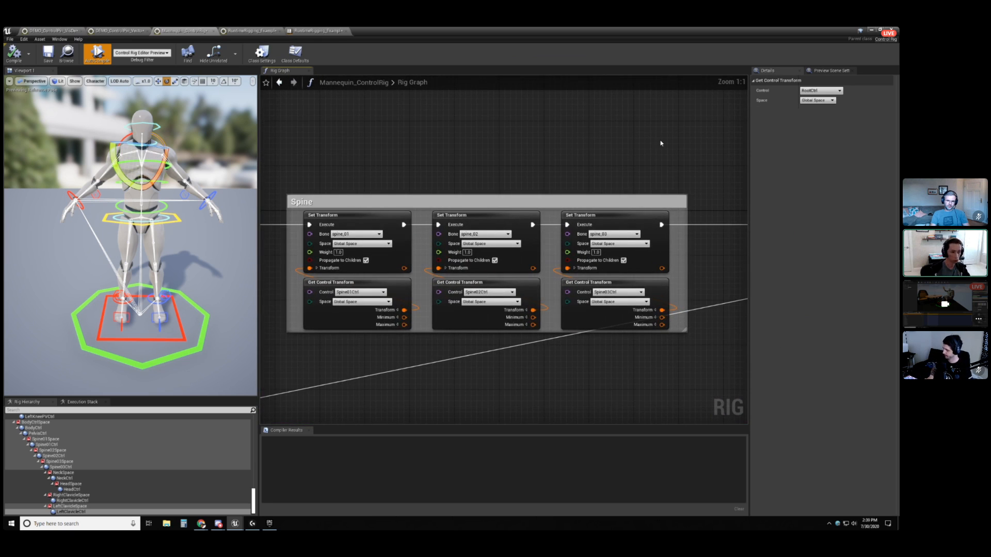
right_drag(661, 143, 476, 140)
right_drag(704, 144, 494, 142)
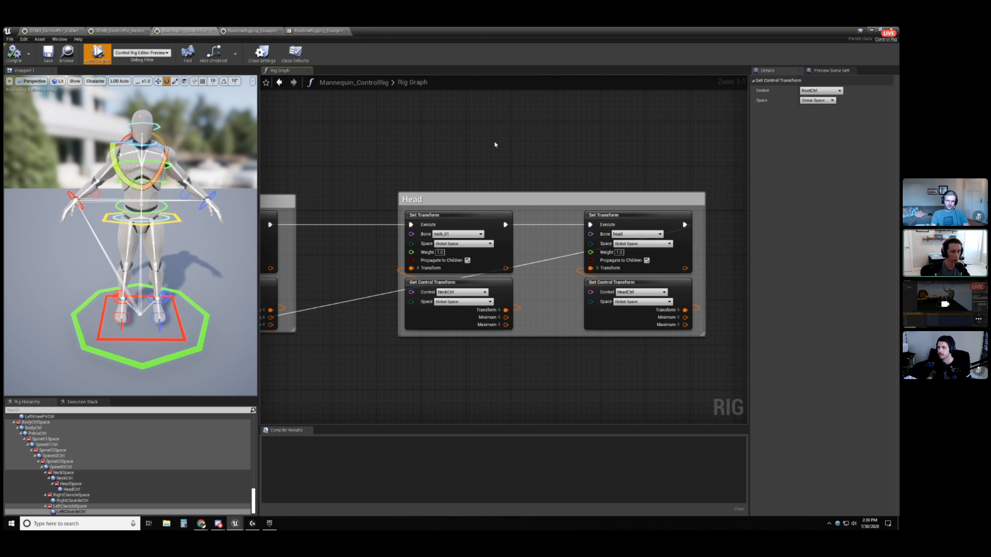
scroll(482, 126, down, 3)
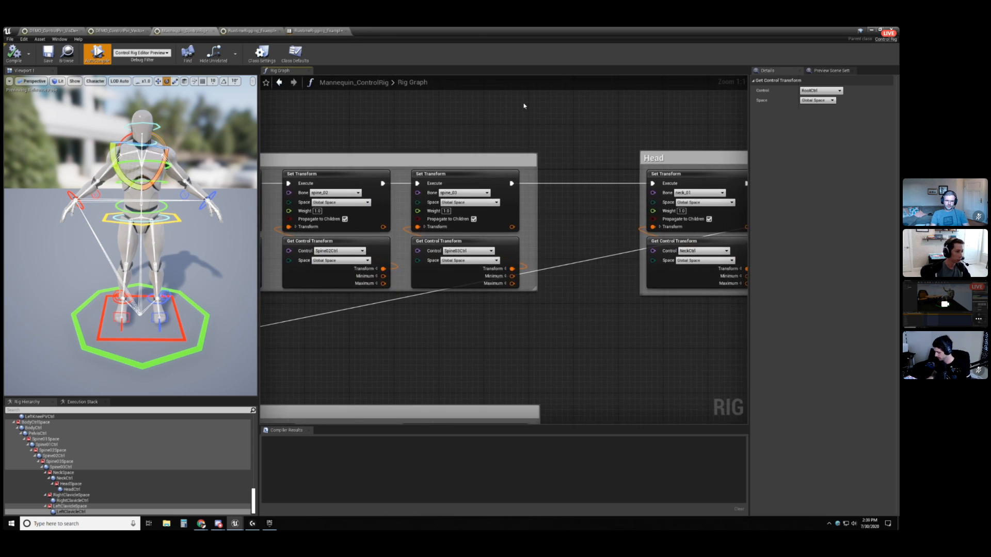
Examine the Left Arm group, selecting its clavicle_l Set Transform and LeftClavicleCtrl Get Control Transform nodes together.
mouse_move(374, 283)
right_down()
mouse_move(635, 199)
mouse_move(655, 165)
right_up()
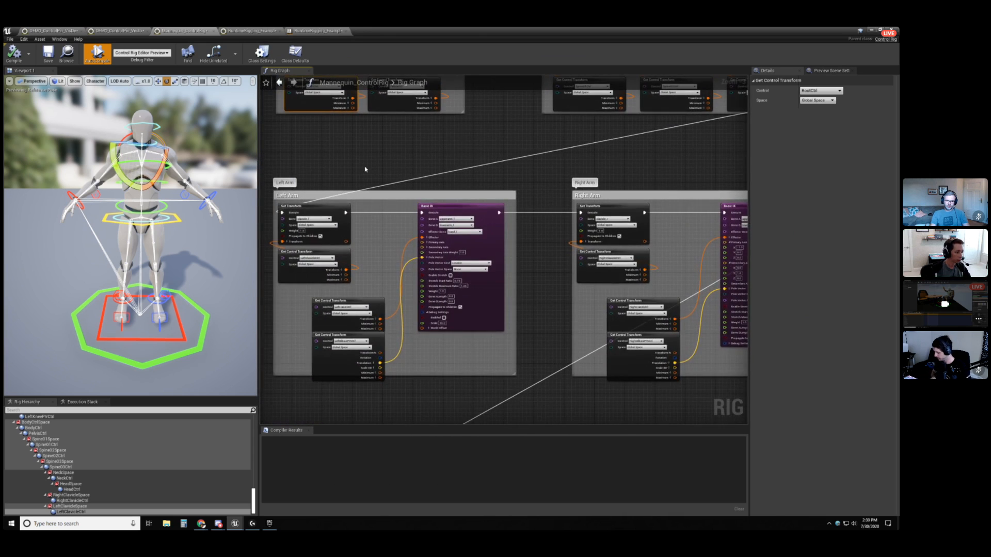
mouse_move(343, 169)
right_down()
mouse_move(379, 161)
mouse_move(387, 126)
right_up()
scroll(370, 160, up, 1)
scroll(378, 160, up, 1)
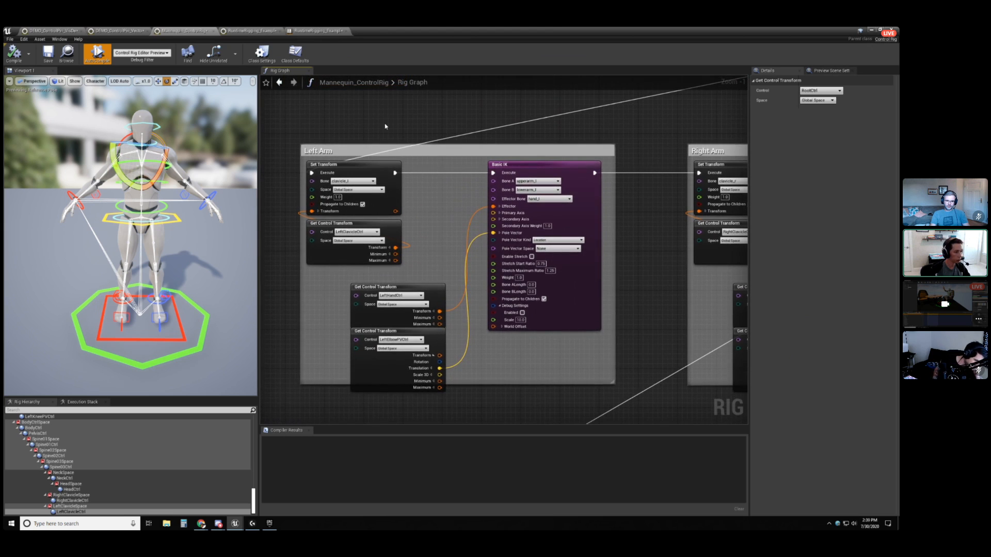
scroll(388, 125, up, 1)
click(326, 330)
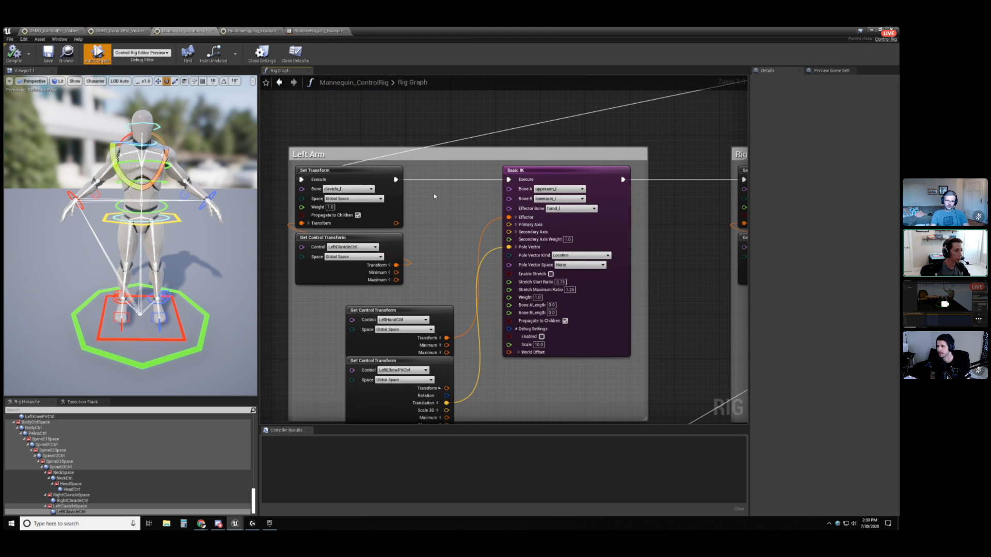
drag(430, 207, 378, 256)
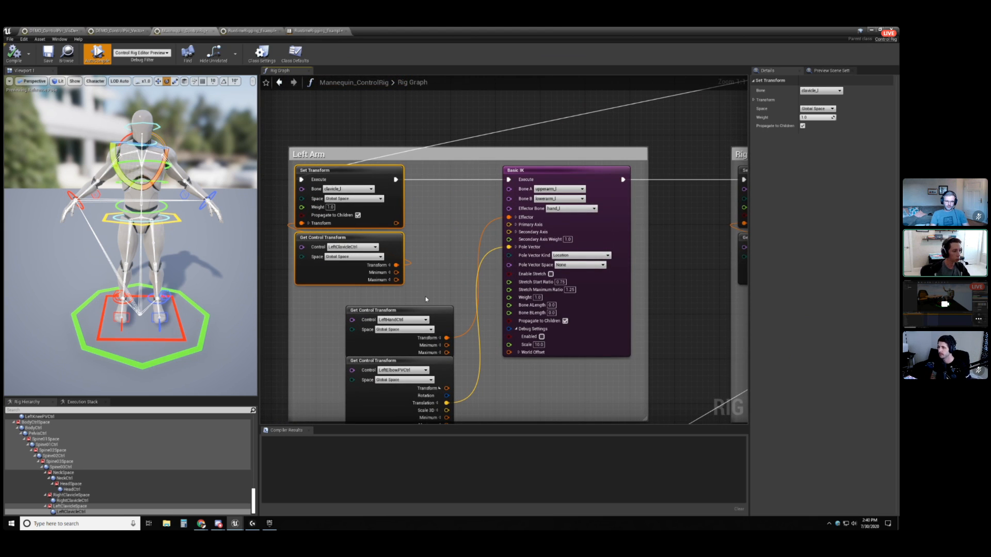
drag(426, 298, 427, 370)
click(443, 271)
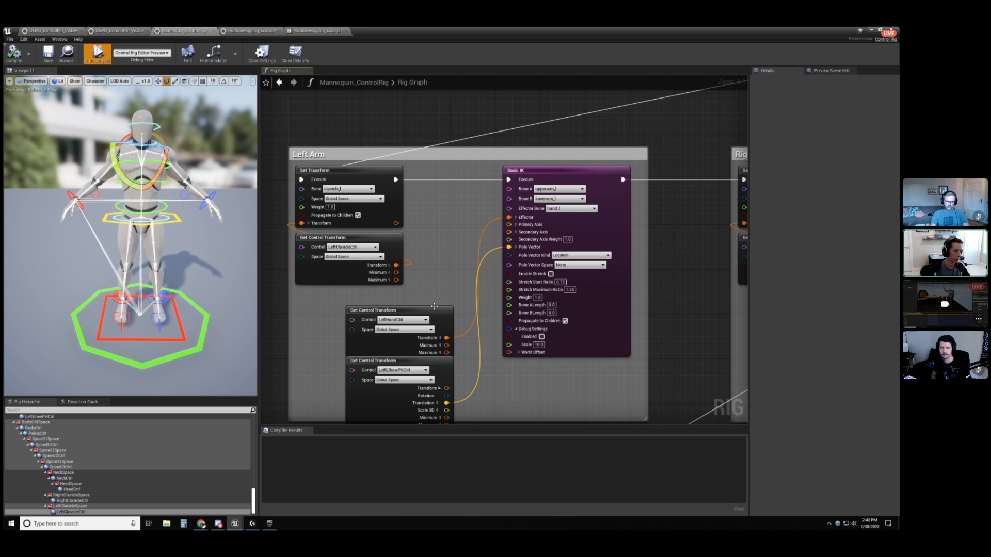
Inspect the LeftHandCtrl and LeftElbowPVCtrl nodes feeding the left arm's Basic IK, and compare them with the arm controls in the viewport.
right_drag(446, 286, 453, 233)
drag(452, 231, 436, 321)
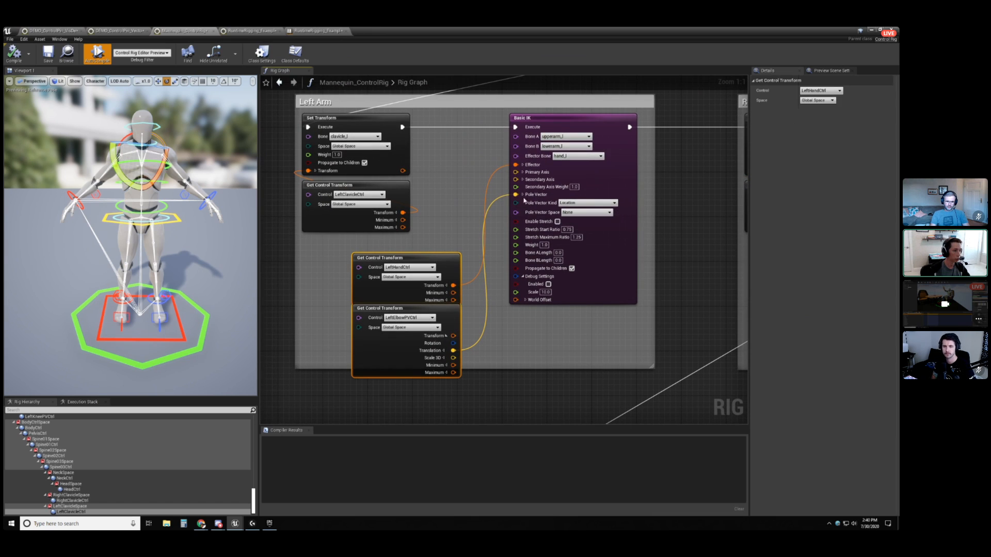
alt+drag(208, 162, 155, 173)
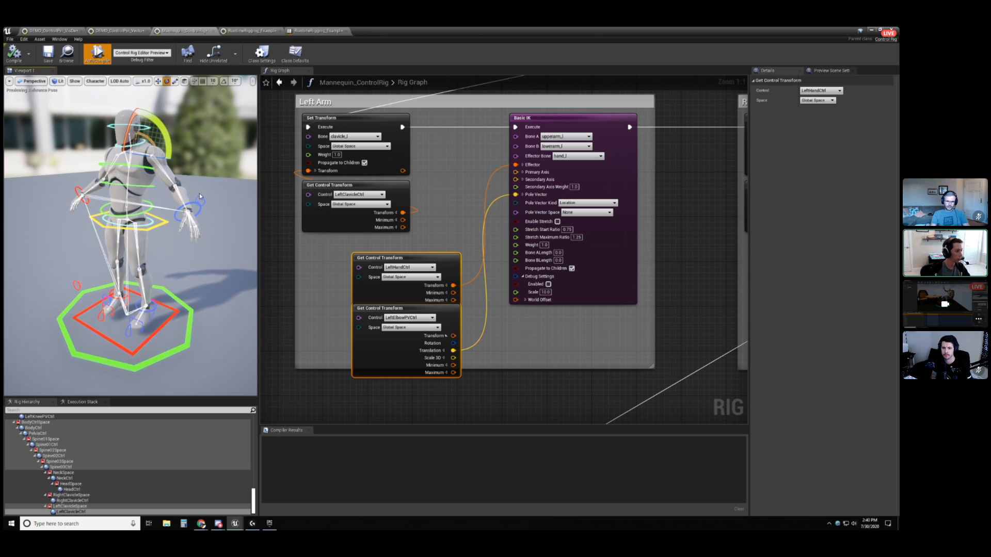
click(496, 349)
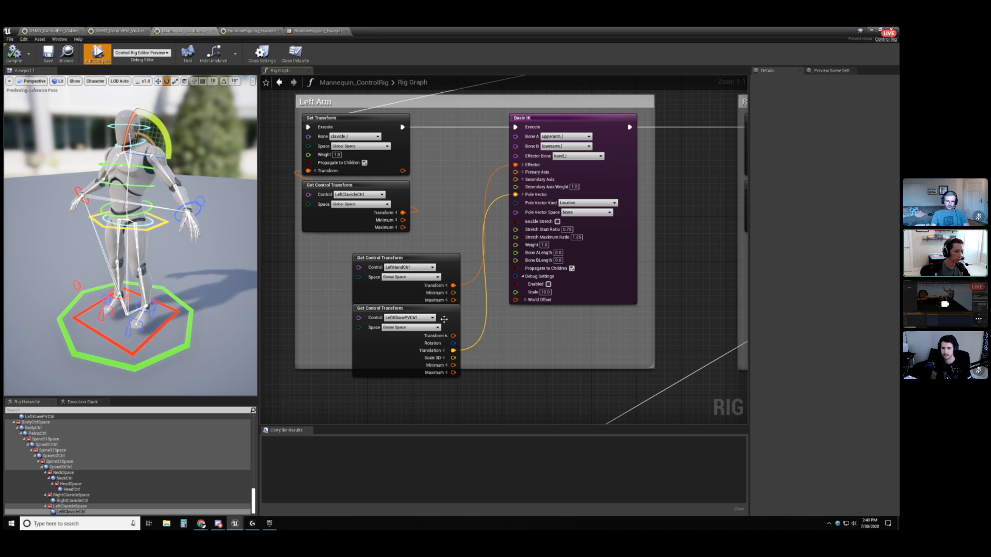
click(439, 314)
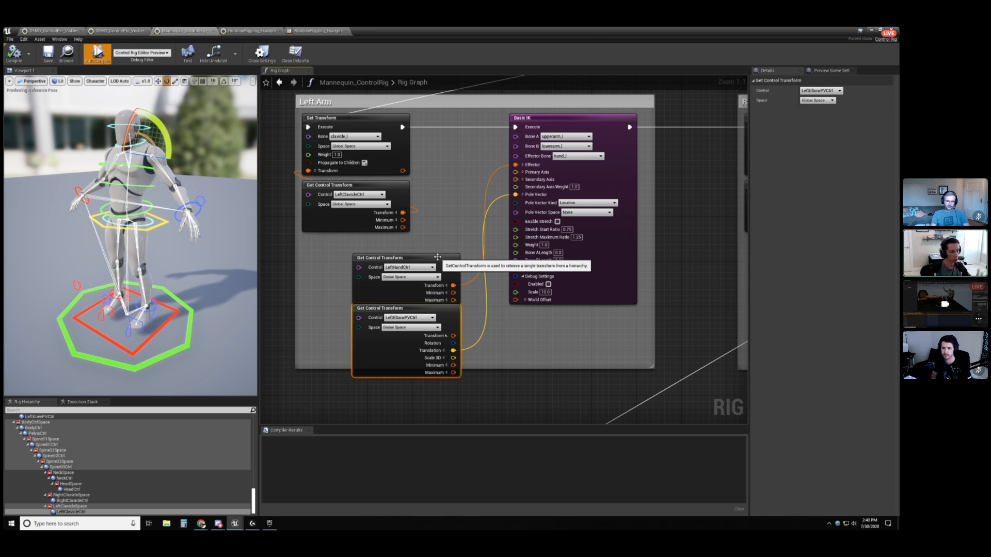
Move the LeftHandCtrl Get Control Transform node slightly up, away from the LeftElbowPVCtrl node, and leave it selected.
drag(440, 257, 438, 248)
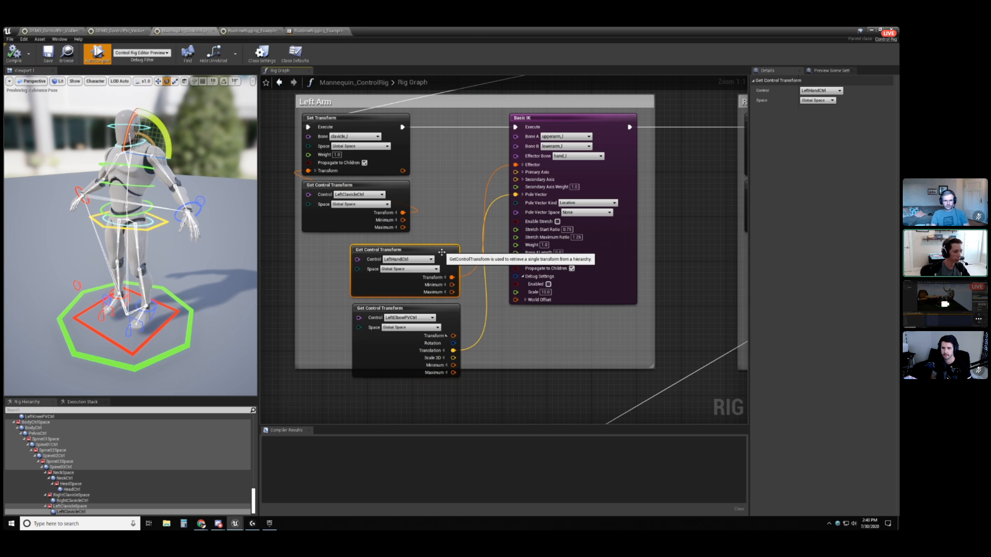
click(524, 348)
click(448, 255)
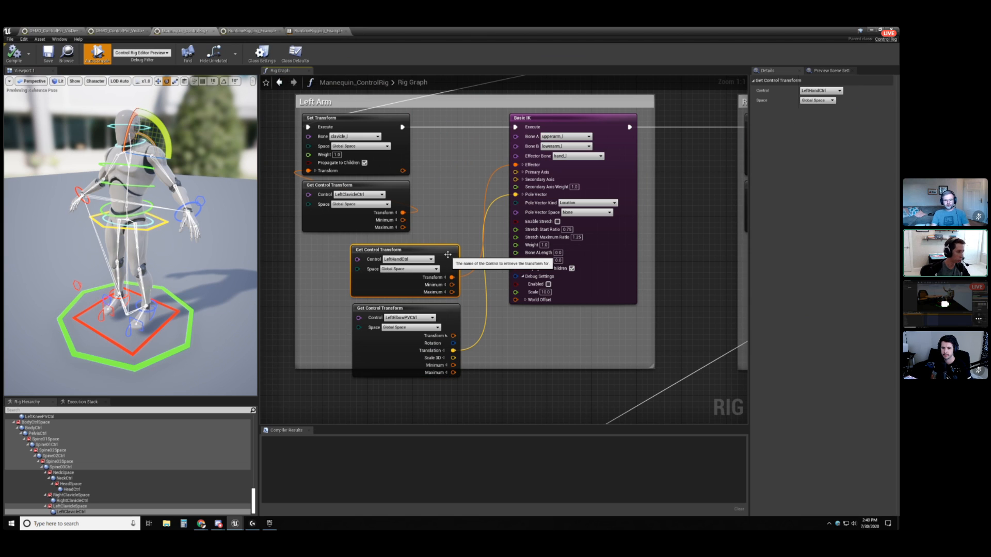
Select LeftHandCtrl on the mannequin, try moving it to test the left arm's IK, and undo the move.
click(194, 209)
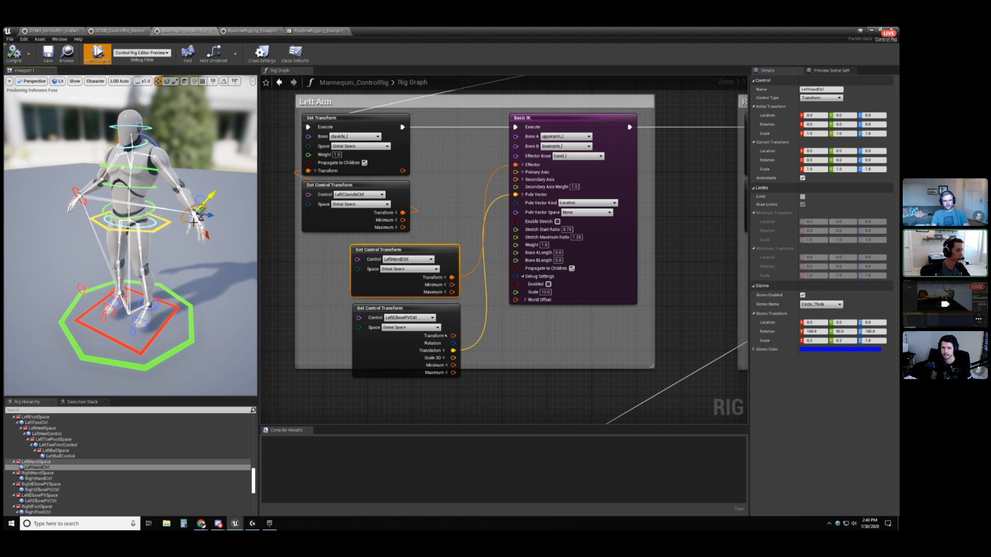
mouse_move(199, 197)
mouse_down()
mouse_move(178, 159)
mouse_move(196, 185)
mouse_up()
key(ctrl+z)
Compare the Right Arm group's nodes with the left arm, and examine the node layout of the Left Leg group.
right_drag(601, 330, 610, 354)
right_drag(688, 305, 408, 286)
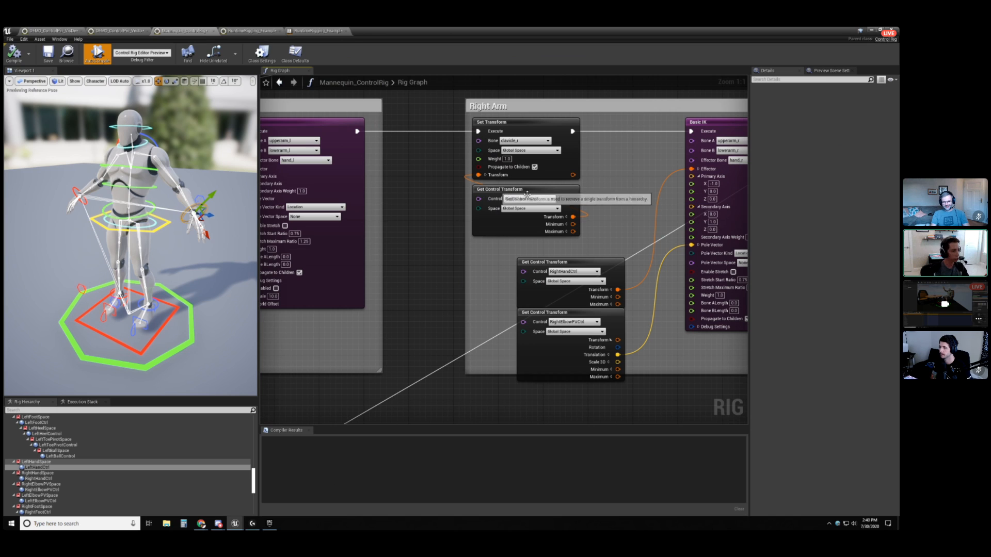
right_drag(445, 309, 429, 166)
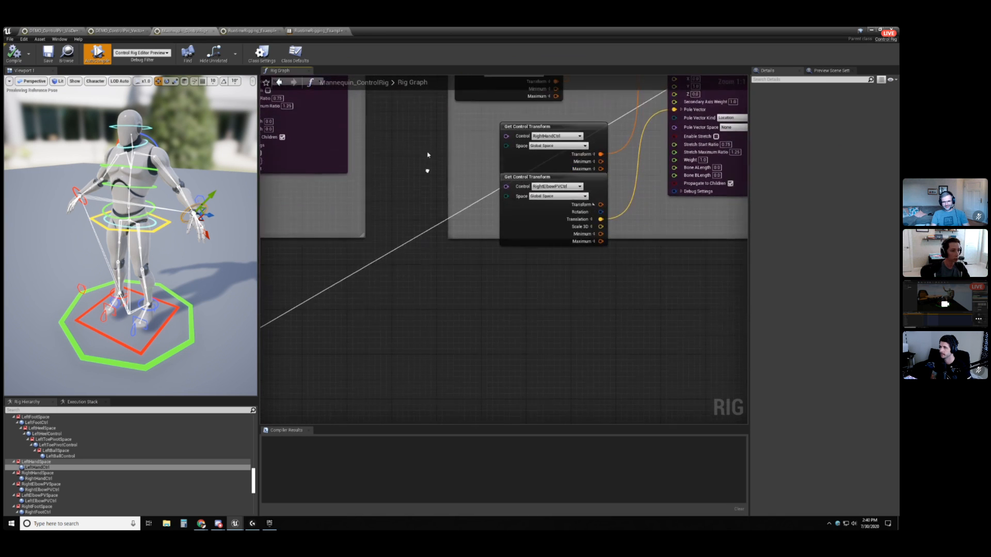
right_drag(411, 323, 609, 289)
scroll(593, 287, down, 1)
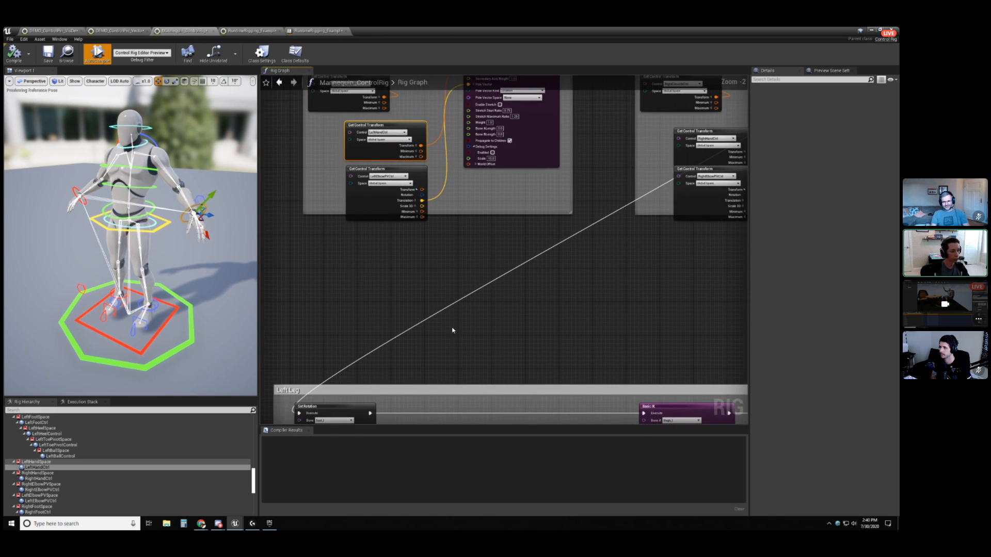
right_drag(451, 332, 448, 153)
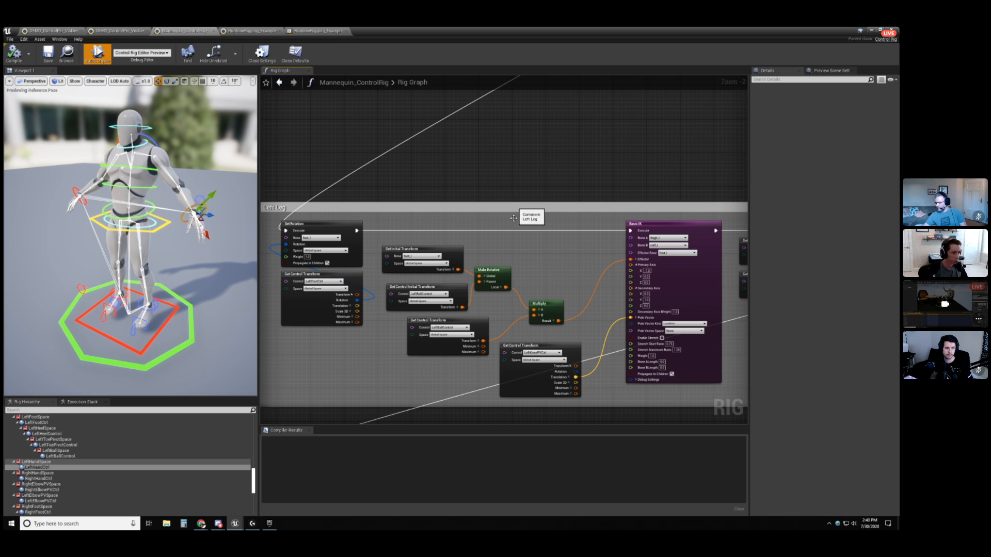
right_drag(445, 242, 494, 235)
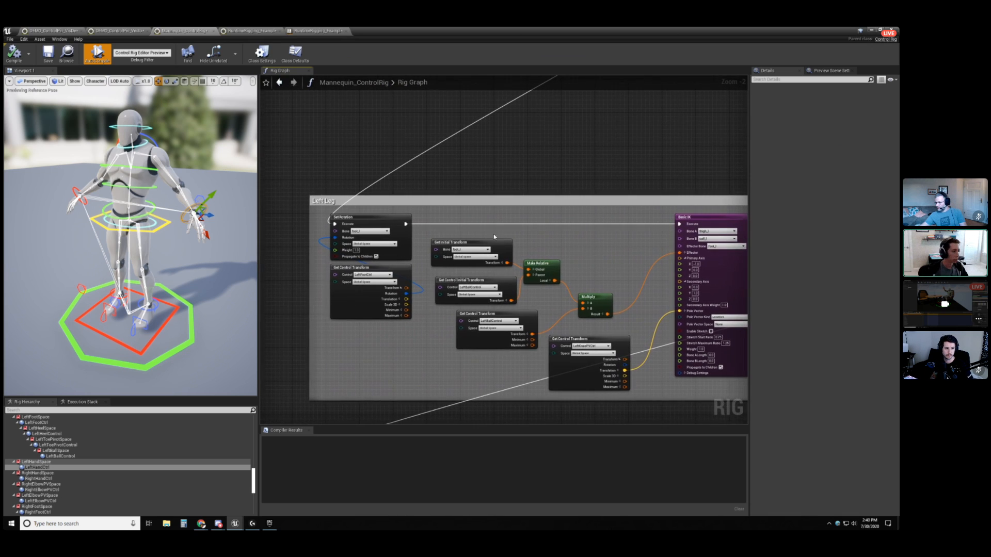
Frame the mannequin's LeftFootCtrl in the viewport and select its Get Control Transform node in the Left Leg group.
click(157, 303)
scroll(121, 279, up, 5)
key(f)
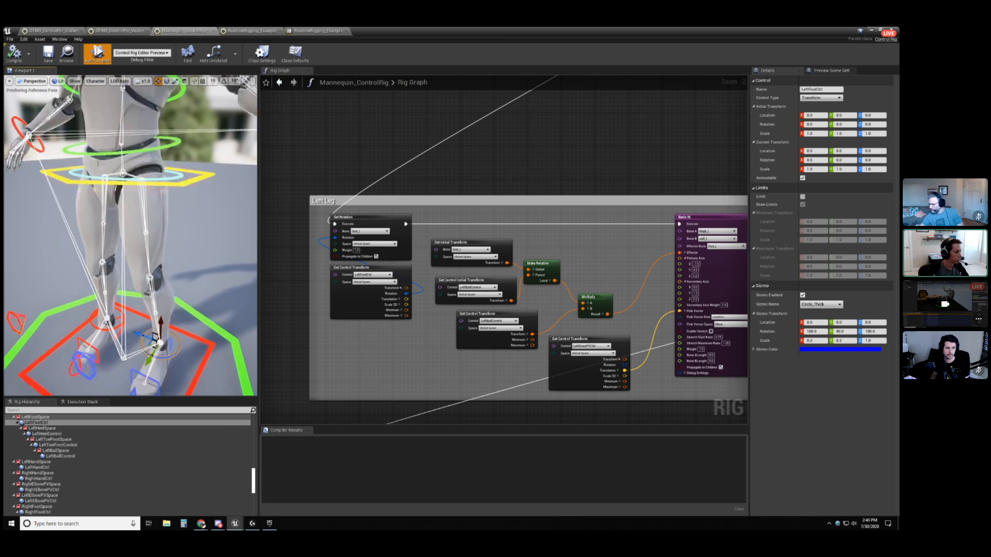
alt+drag(112, 216, 95, 225)
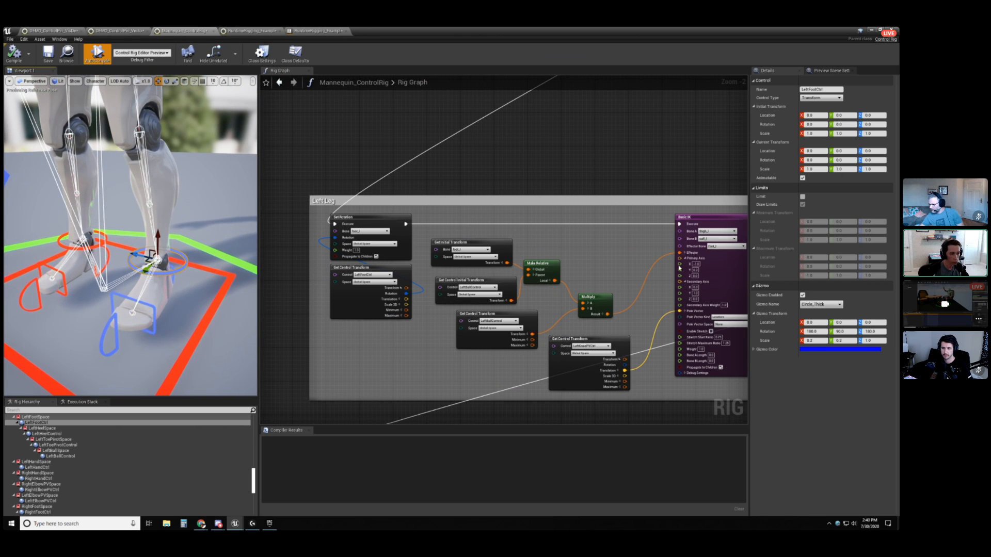
click(612, 261)
click(370, 289)
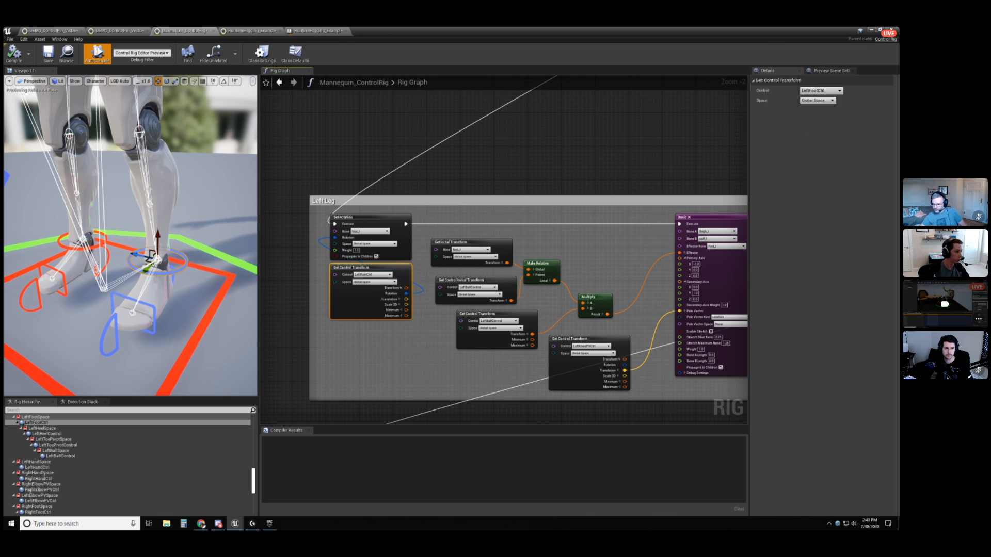
Try moving LeftFootCtrl to test how the left foot and leg follow, and undo the move.
click(181, 266)
drag(162, 263, 195, 202)
key(ctrl+z)
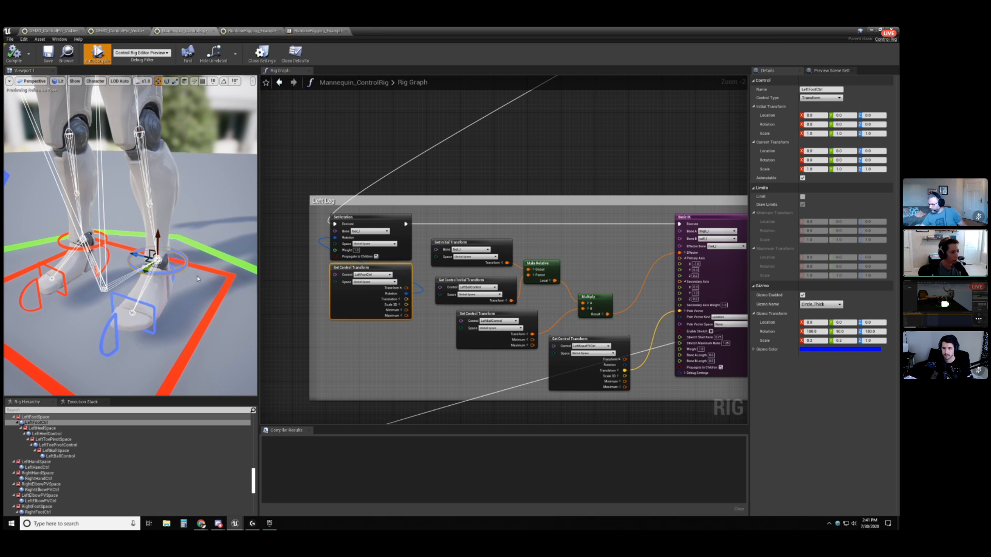
Inspect the transform nodes feeding the left leg's Basic IK effector, try rotating LeftToePivotControl, undo it, and leave LeftBallControl selected.
drag(605, 329, 428, 236)
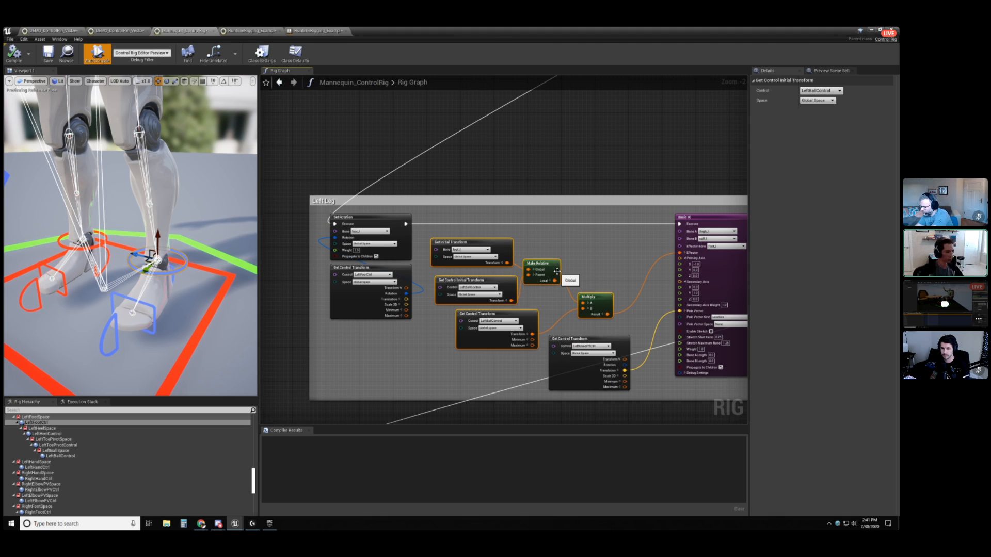
click(587, 269)
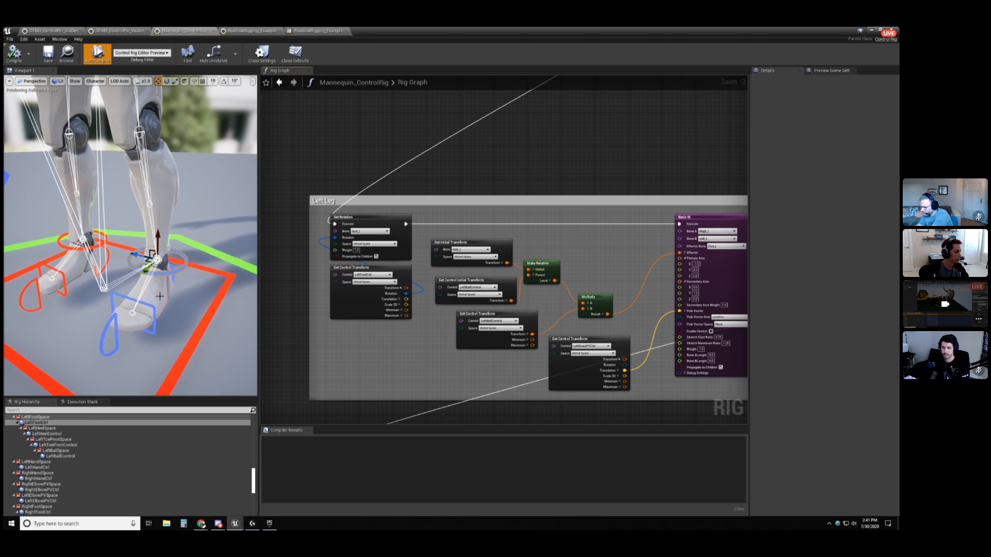
click(111, 319)
key(e)
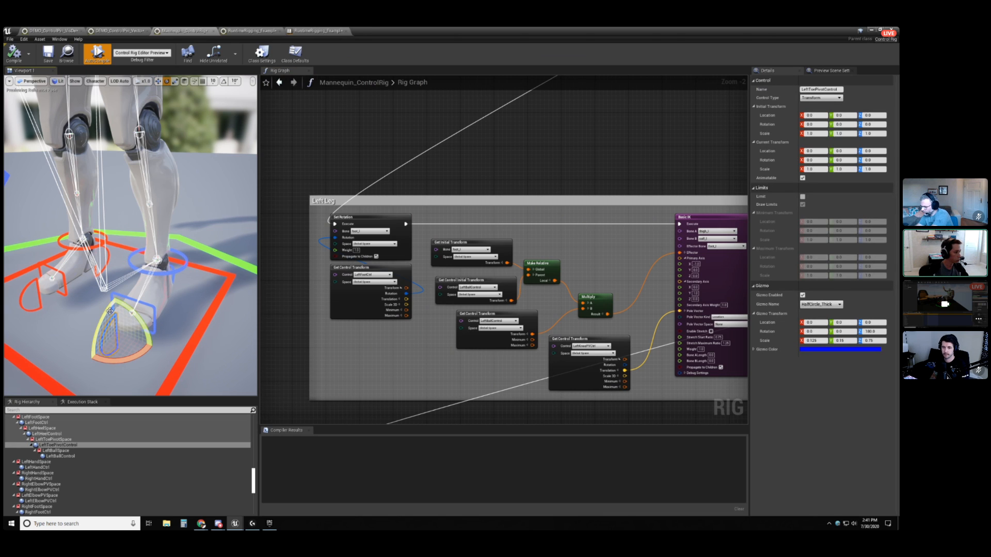
drag(110, 319, 140, 314)
click(129, 317)
key(ctrl+z)
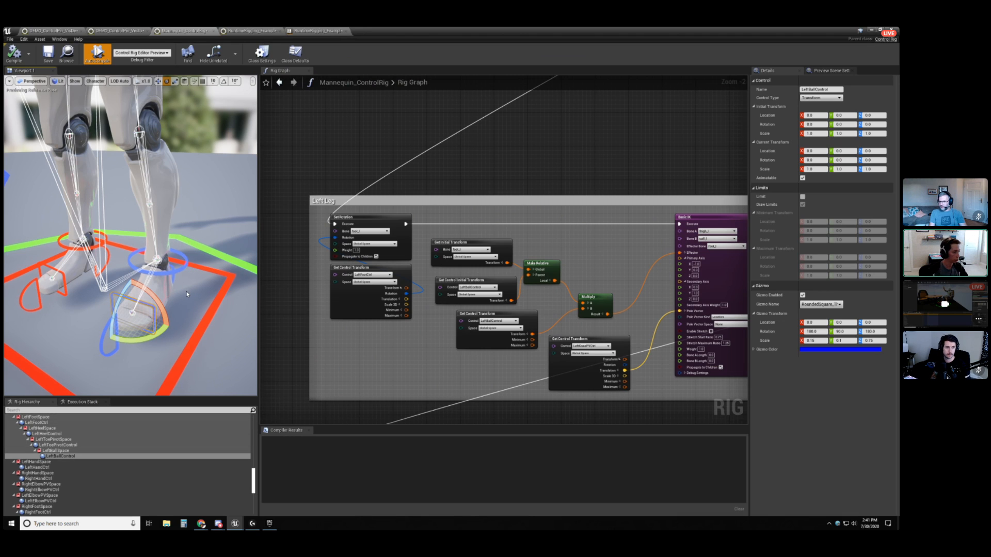
Compare LeftFootCtrl with LeftBallControl on the left foot, and try lifting LeftFootCtrl to bend the leg.
alt+drag(187, 294, 180, 321)
click(179, 274)
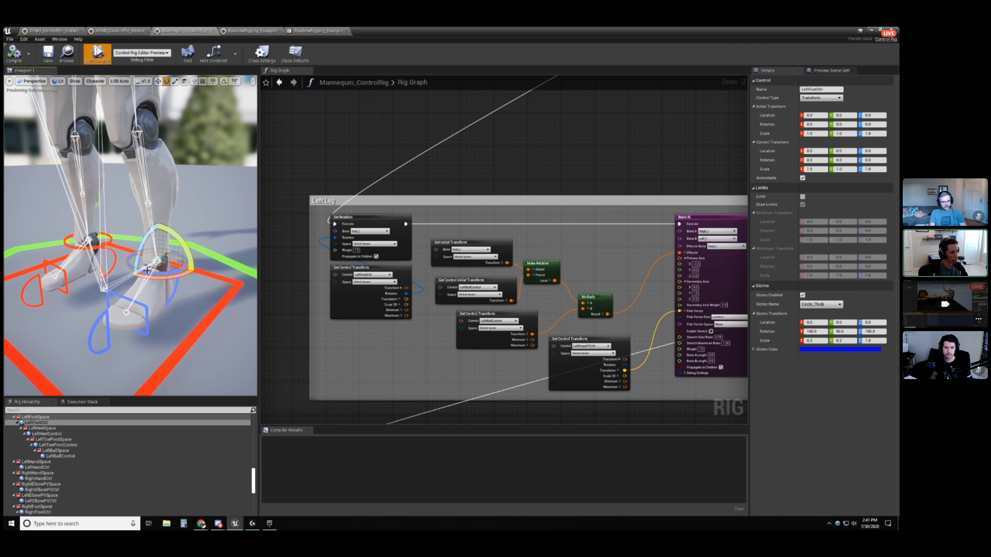
click(117, 288)
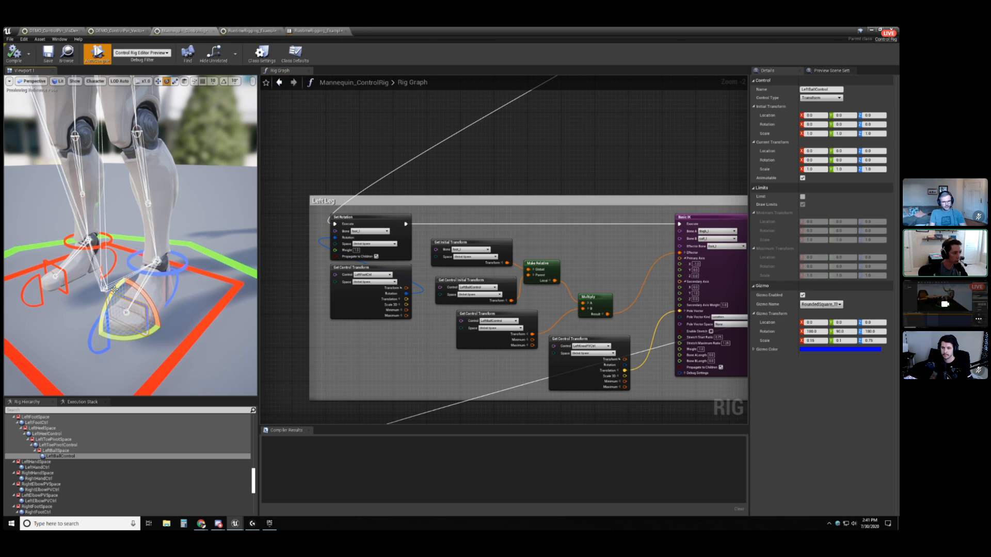
click(186, 262)
key(w)
drag(157, 261, 205, 195)
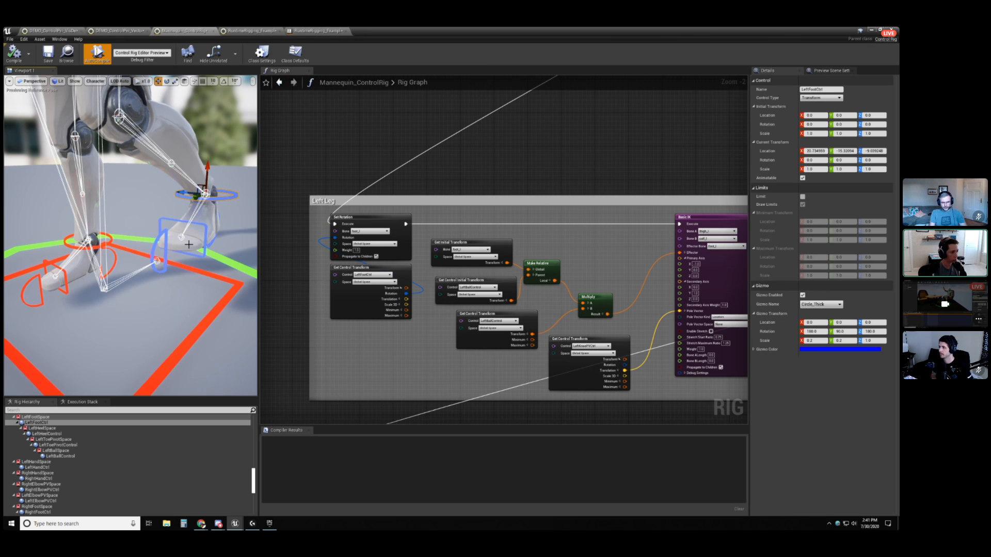
Examine how the foot_l initial transform and LeftBallControl pass through Make Relative and Multiply into the left leg's Basic IK.
scroll(557, 330, up, 2)
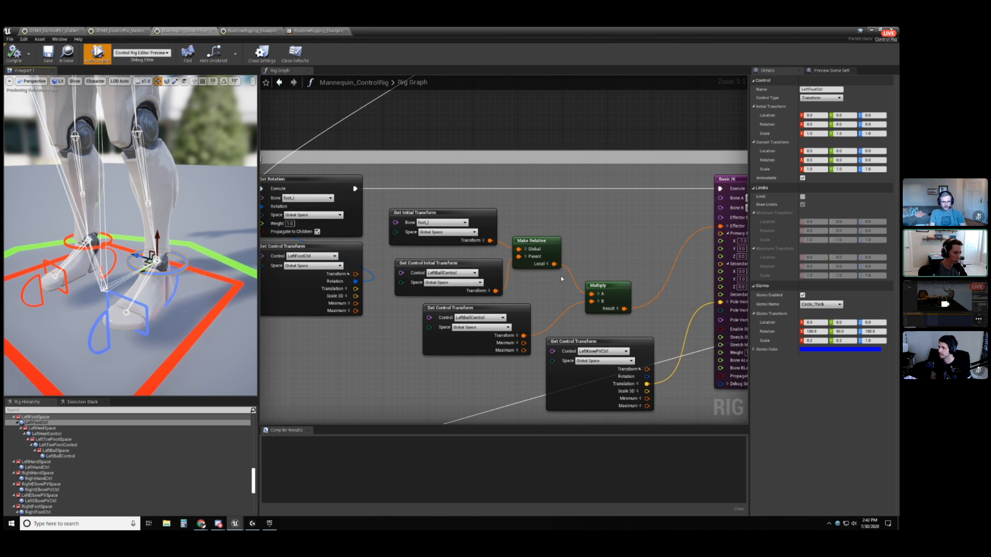
click(434, 240)
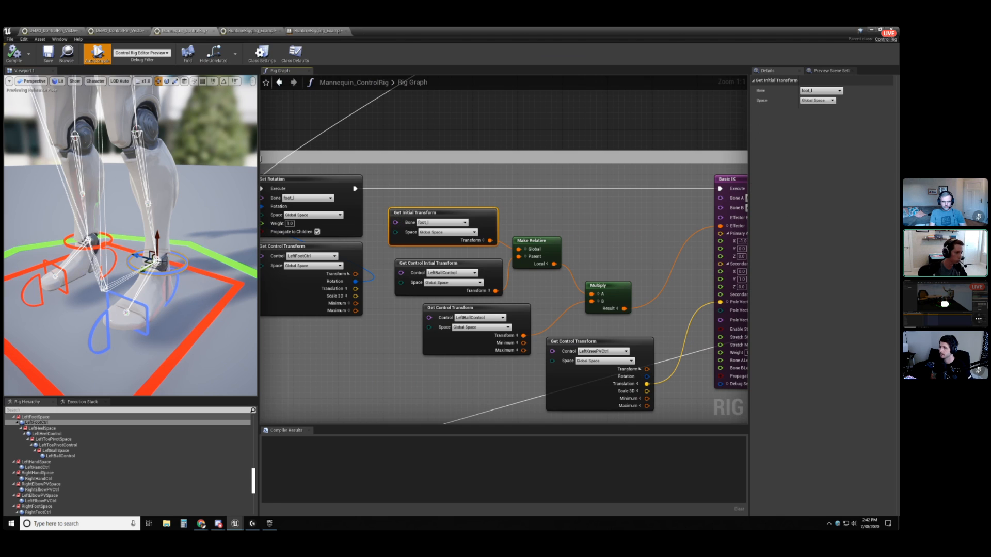
click(147, 327)
click(607, 287)
right_drag(619, 221, 577, 223)
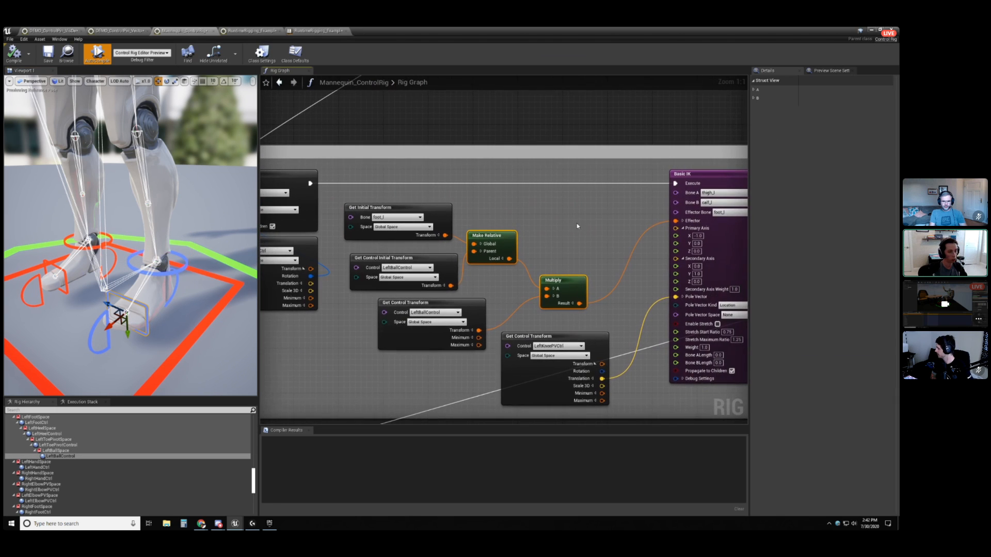
click(616, 225)
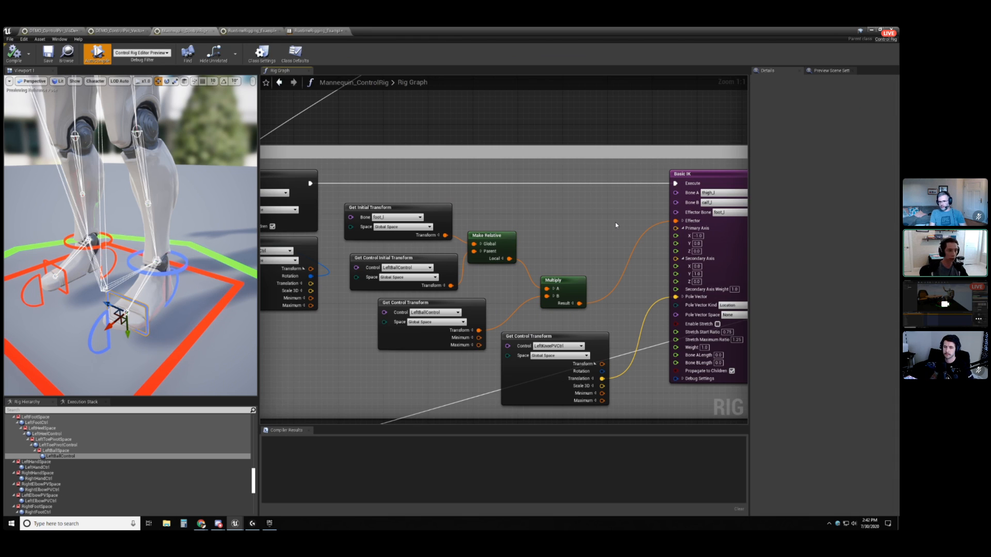
Examine the LeftToePivotControl, Make Relative and Multiply nodes that drive the ball_l Set Rotation after the left leg's Basic IK.
scroll(620, 330, down, 3)
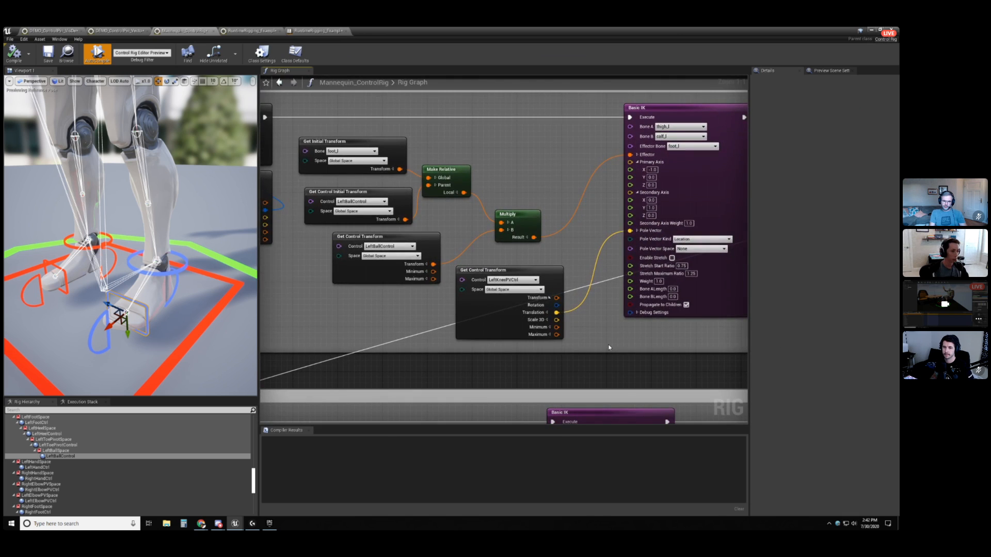
right_drag(647, 347, 387, 354)
right_drag(610, 310, 538, 343)
scroll(585, 301, up, 1)
drag(629, 309, 426, 201)
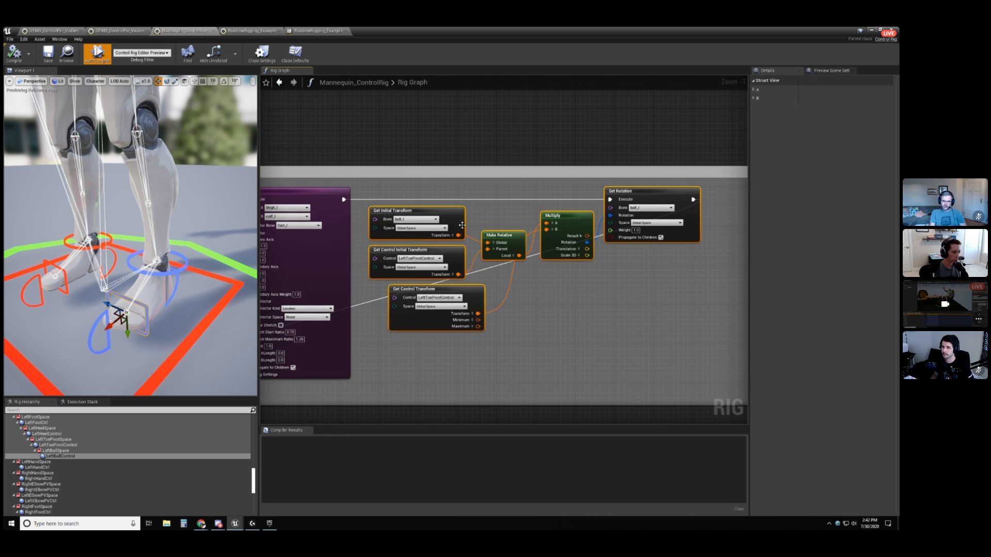
right_drag(419, 358, 493, 362)
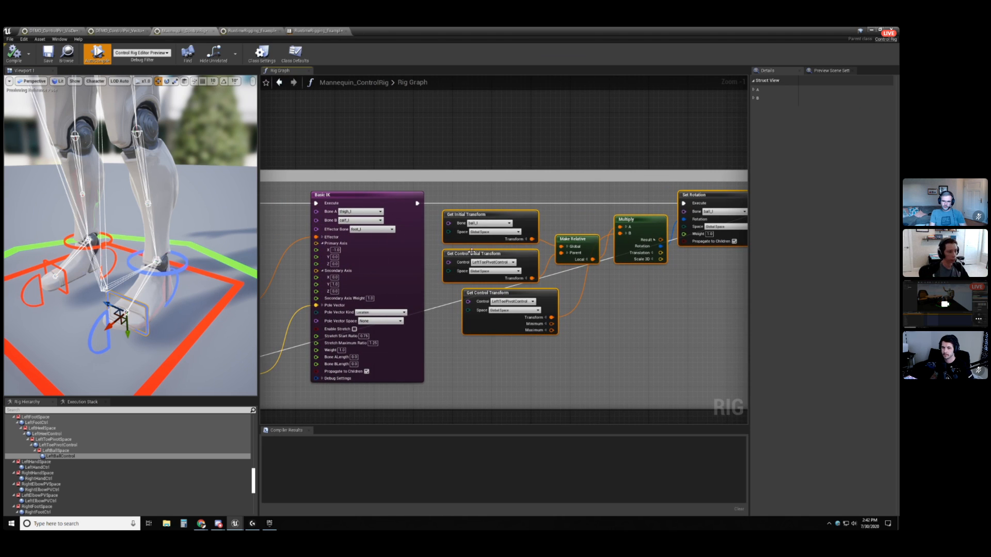
click(661, 316)
right_drag(655, 297, 623, 305)
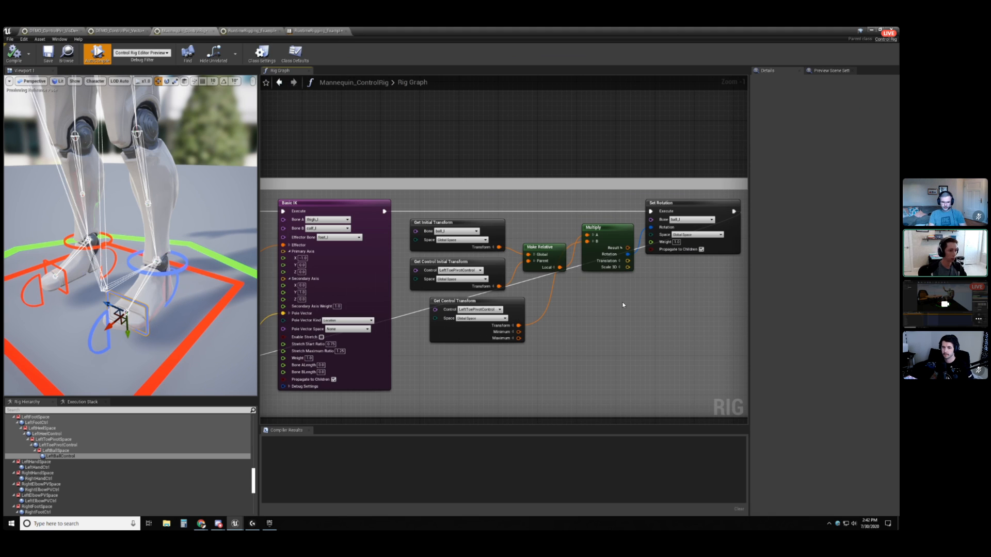
Compare the overall node layouts of the Left Leg and Right Leg groups.
right_drag(591, 347, 678, 326)
scroll(677, 328, down, 1)
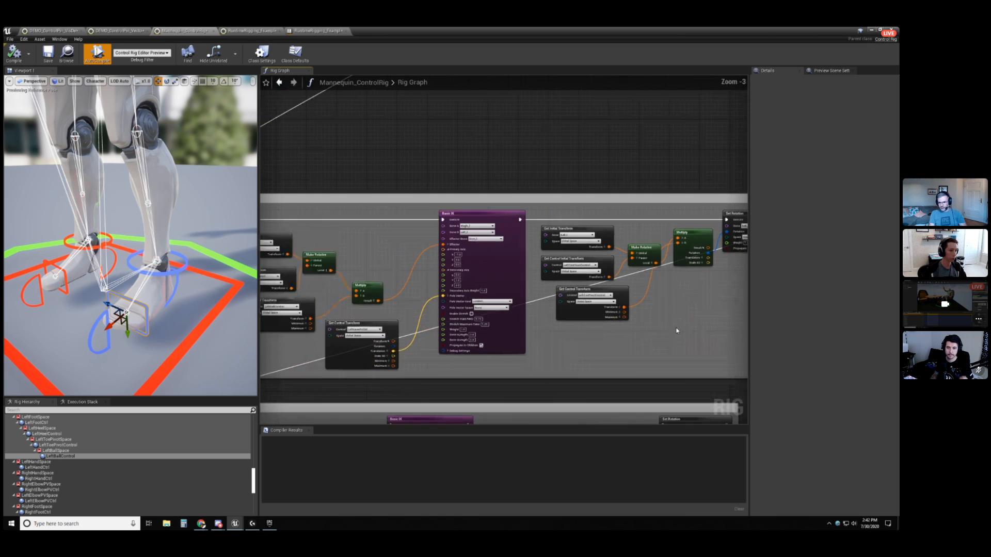
right_drag(537, 371, 603, 227)
scroll(603, 227, down, 3)
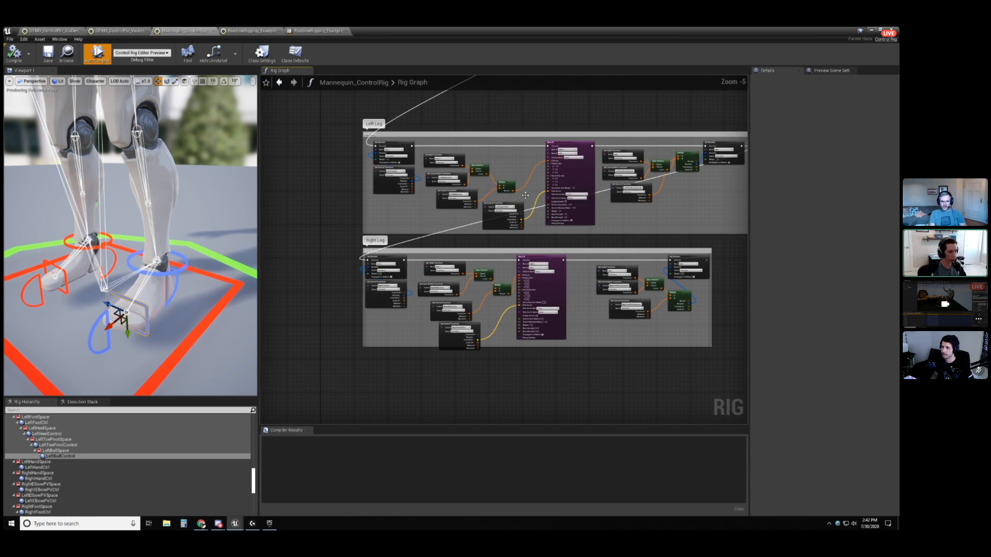
right_drag(352, 212, 313, 287)
scroll(314, 287, up, 1)
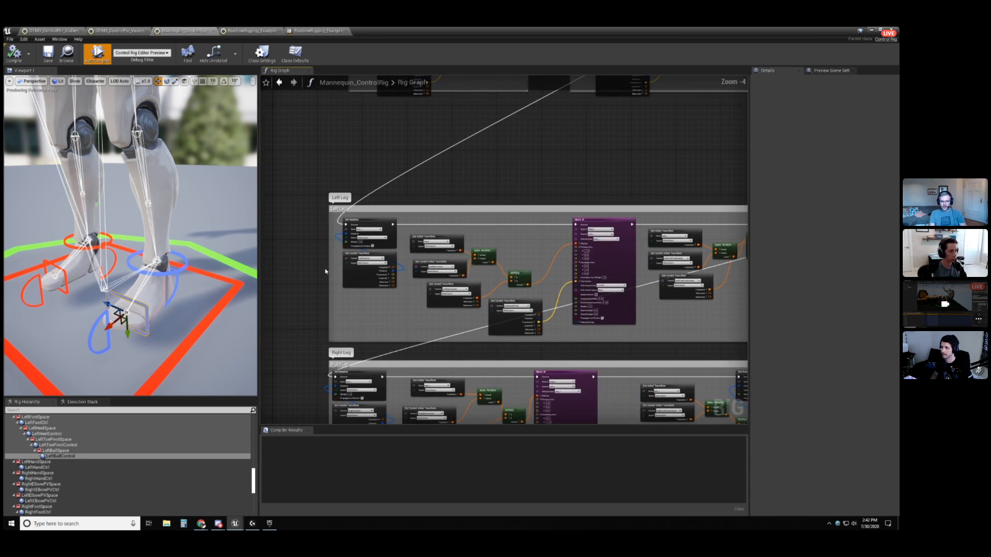
Select the foot_l Get Initial Transform, LeftBallControl Get Control Initial Transform and Make Relative nodes together in the Left Leg group.
scroll(534, 178, up, 1)
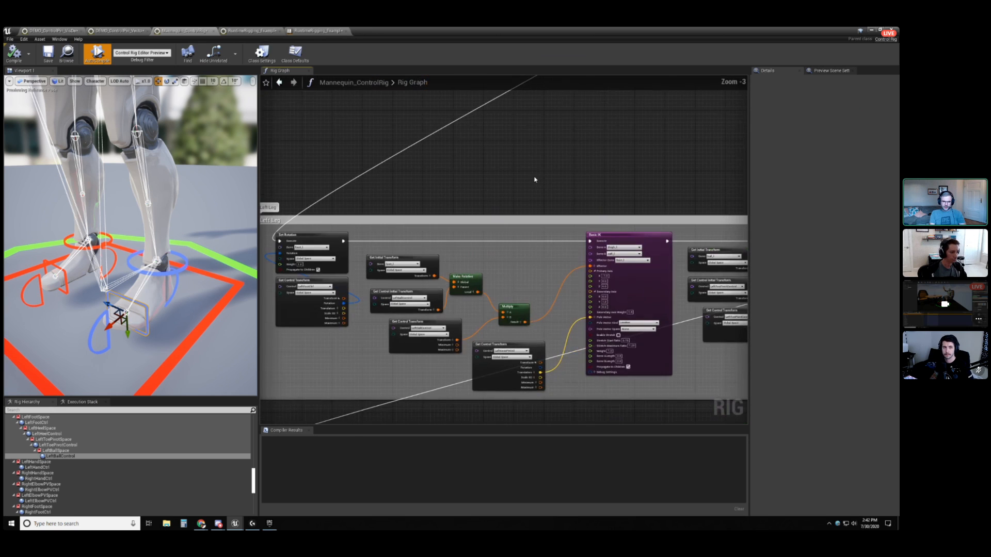
right_drag(535, 178, 574, 148)
scroll(551, 208, up, 1)
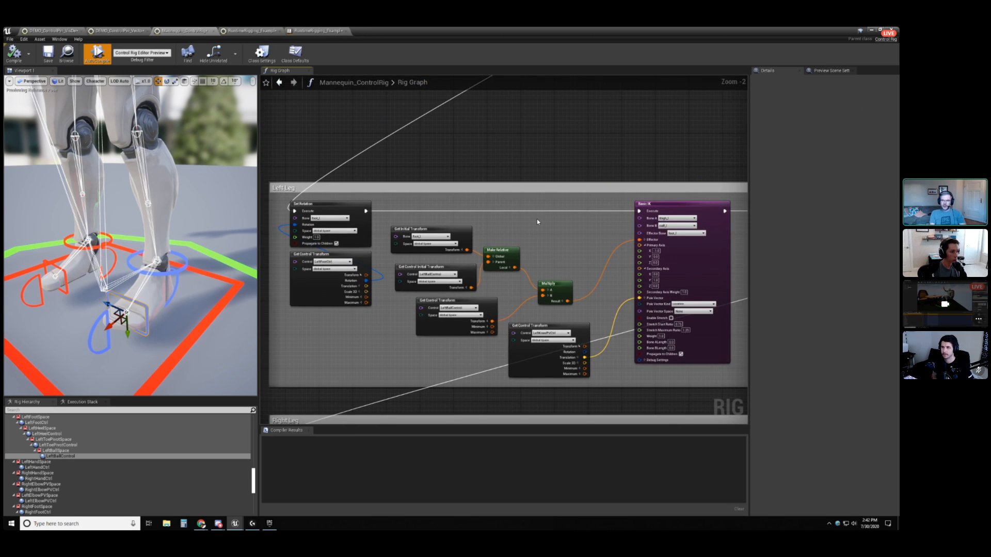
scroll(537, 219, up, 1)
right_drag(537, 219, 534, 211)
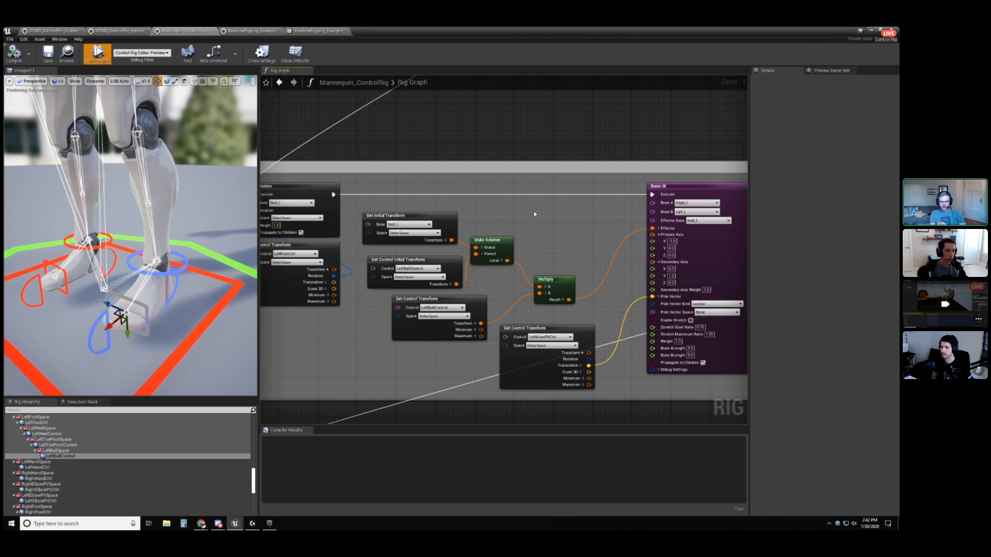
right_drag(534, 211, 576, 215)
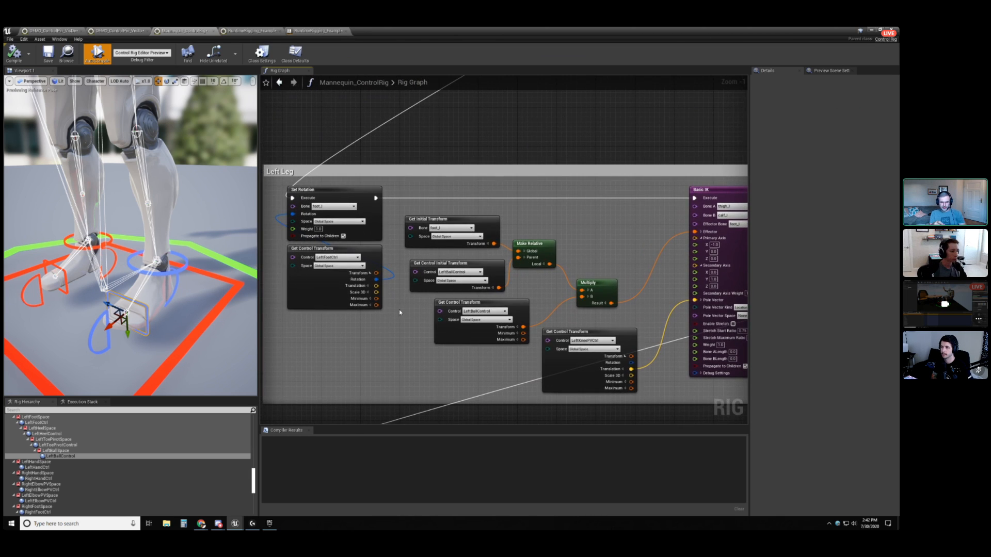
scroll(424, 301, up, 3)
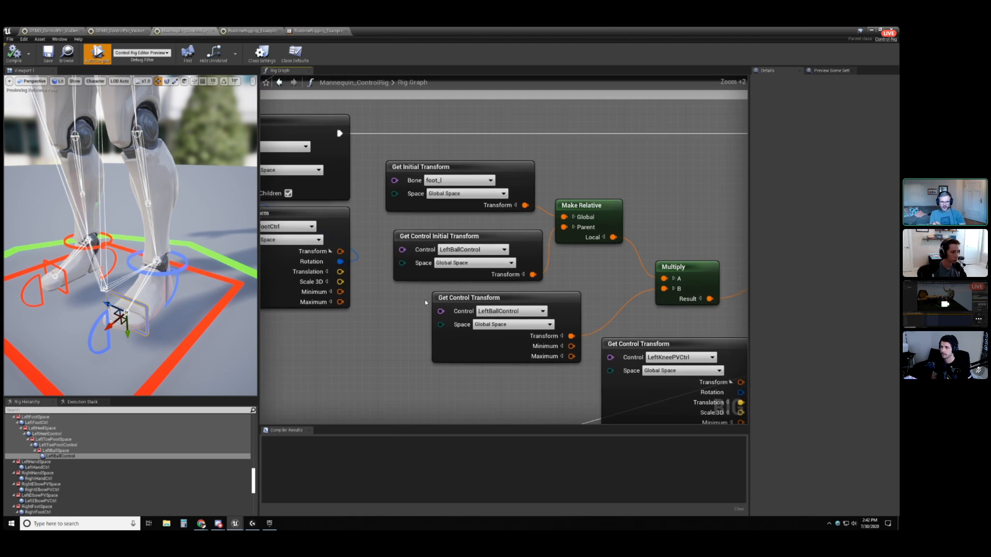
drag(519, 248, 520, 250)
click(572, 270)
right_drag(597, 264, 556, 256)
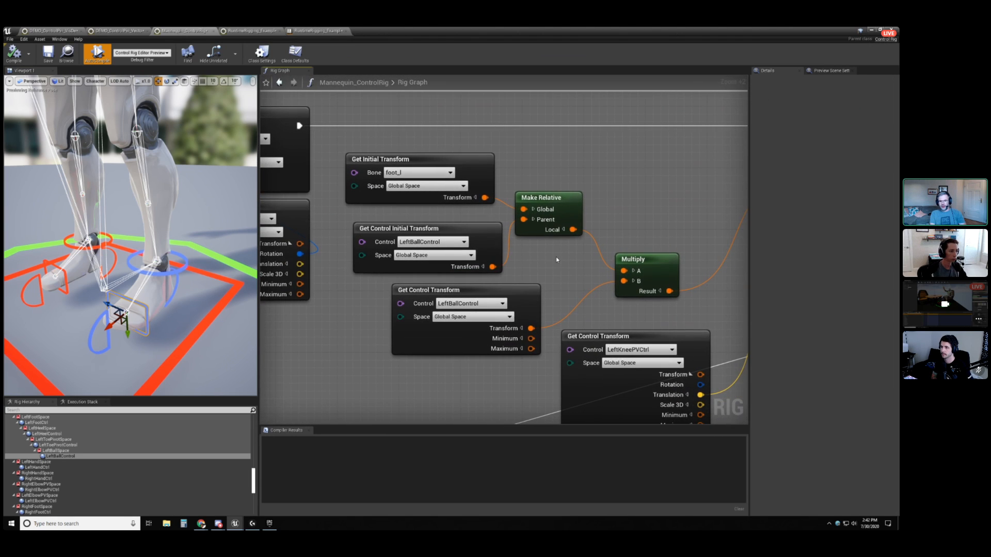
drag(556, 256, 468, 179)
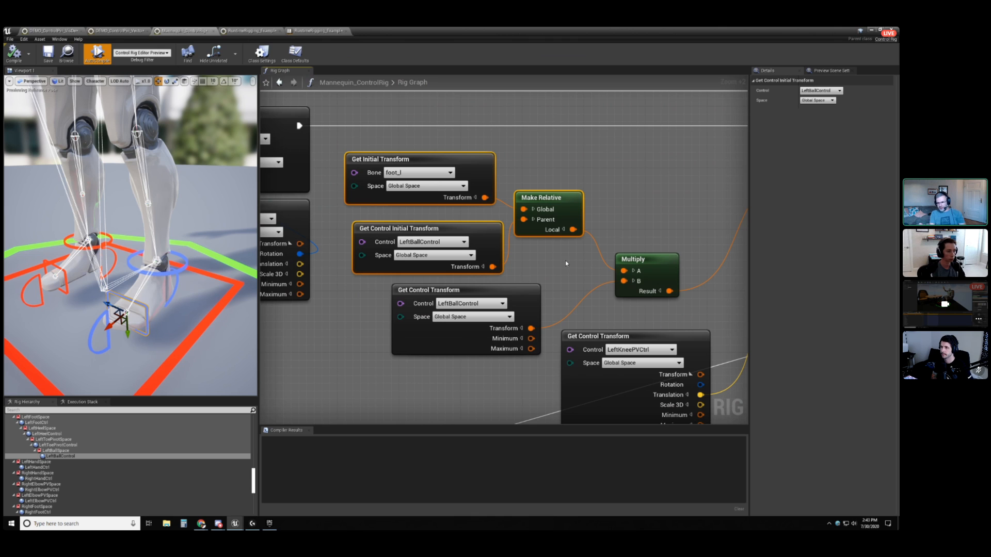
Review the order of executed rig units in the execution stack, from the first entry to the last.
right_drag(567, 263, 503, 228)
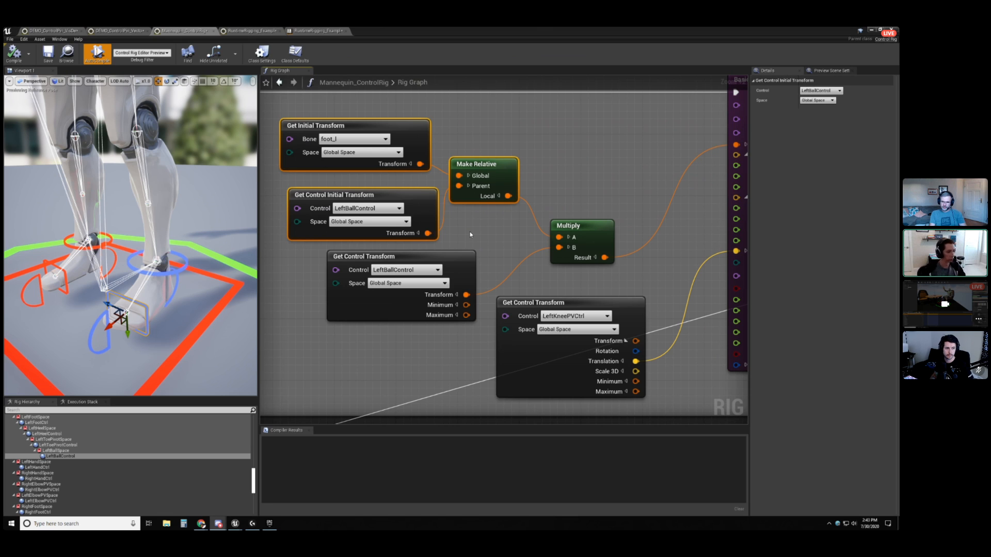
click(80, 402)
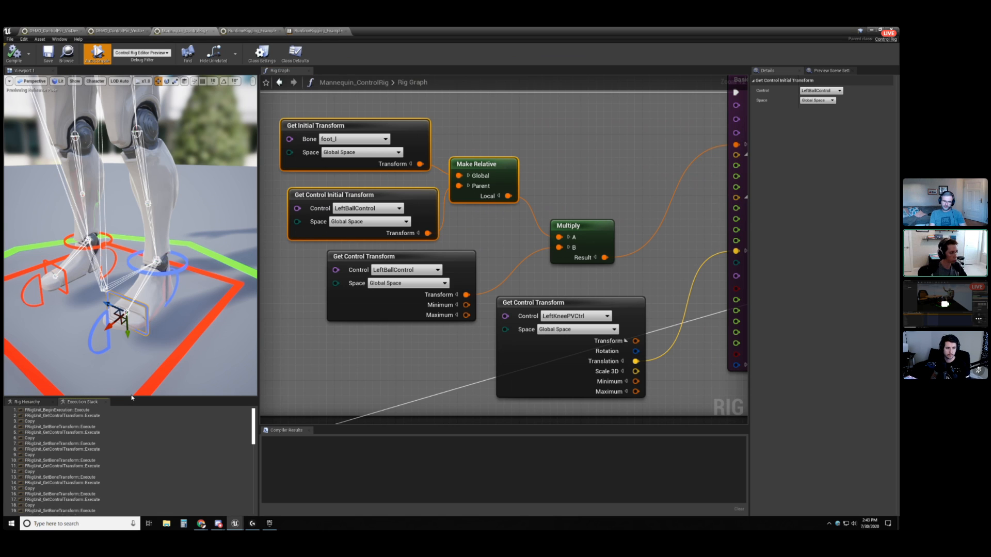
scroll(160, 458, down, 15)
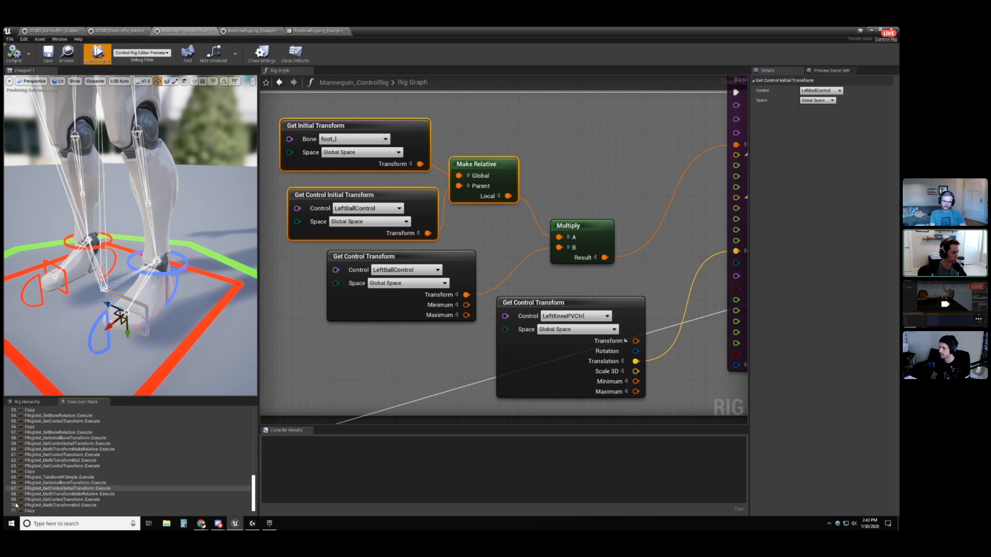
scroll(129, 480, up, 3)
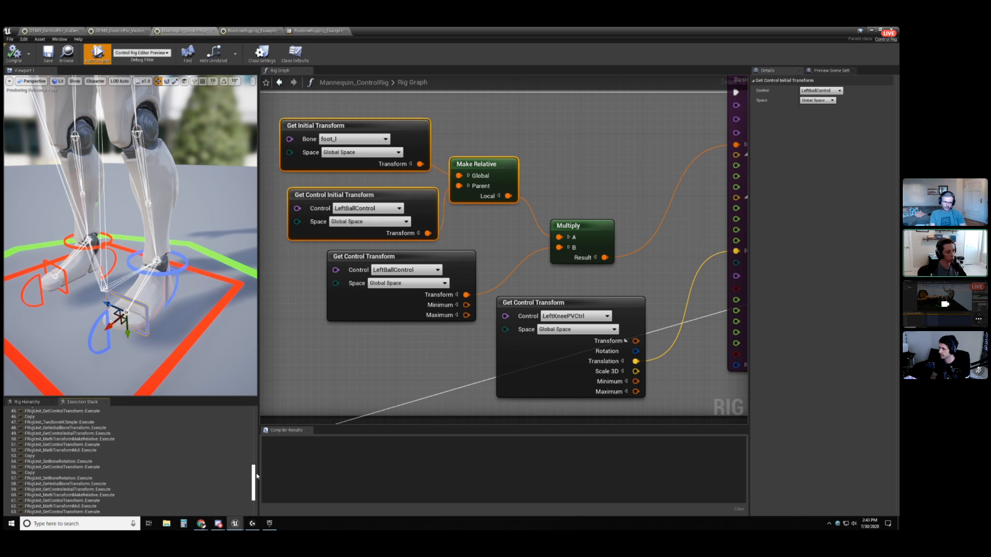
drag(254, 470, 254, 416)
click(367, 373)
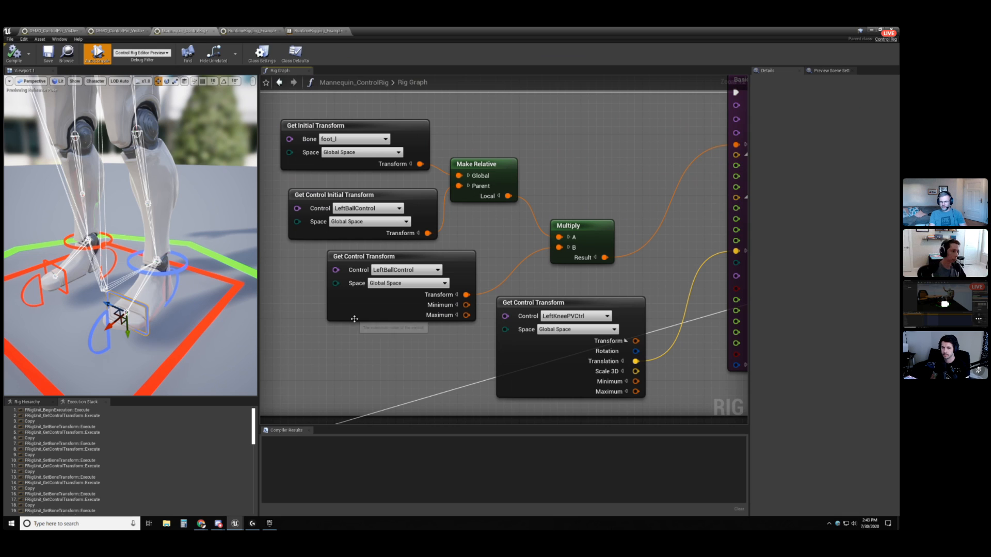
Examine the Left Leg group's node chain from Set Rotation to Basic IK, and view the whole mannequin with its controls.
right_drag(328, 352, 404, 367)
scroll(367, 360, down, 1)
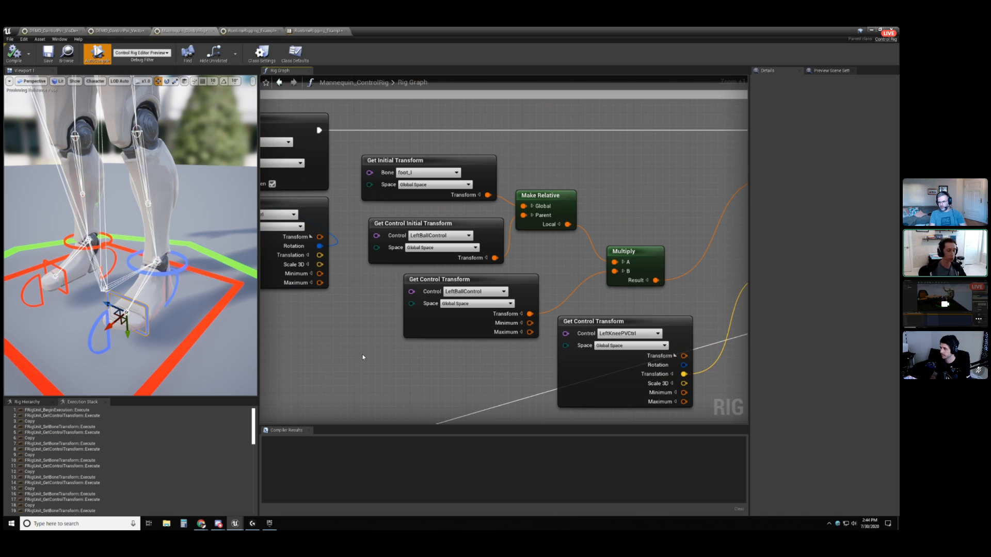
scroll(365, 352, down, 2)
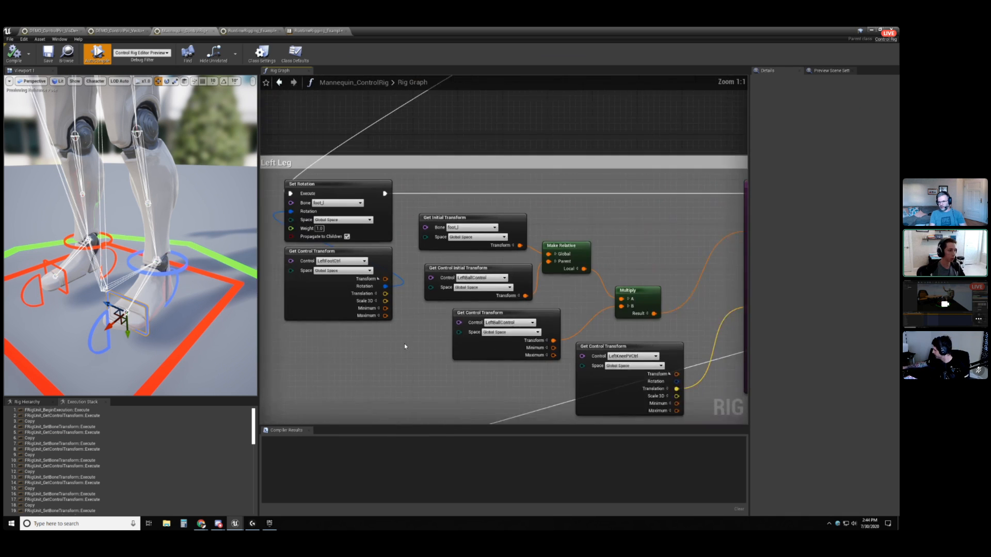
scroll(404, 343, down, 1)
right_drag(395, 358, 380, 305)
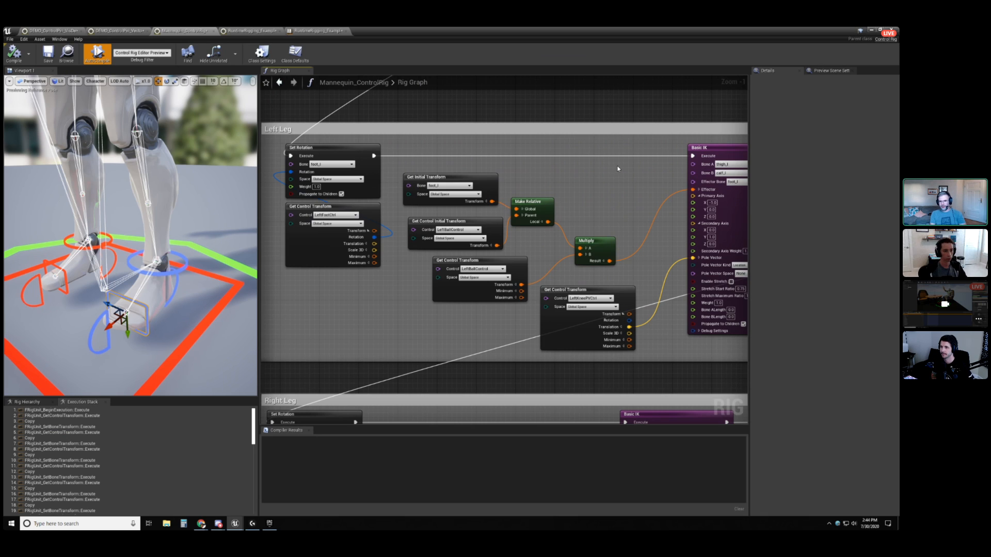
right_drag(689, 337, 660, 340)
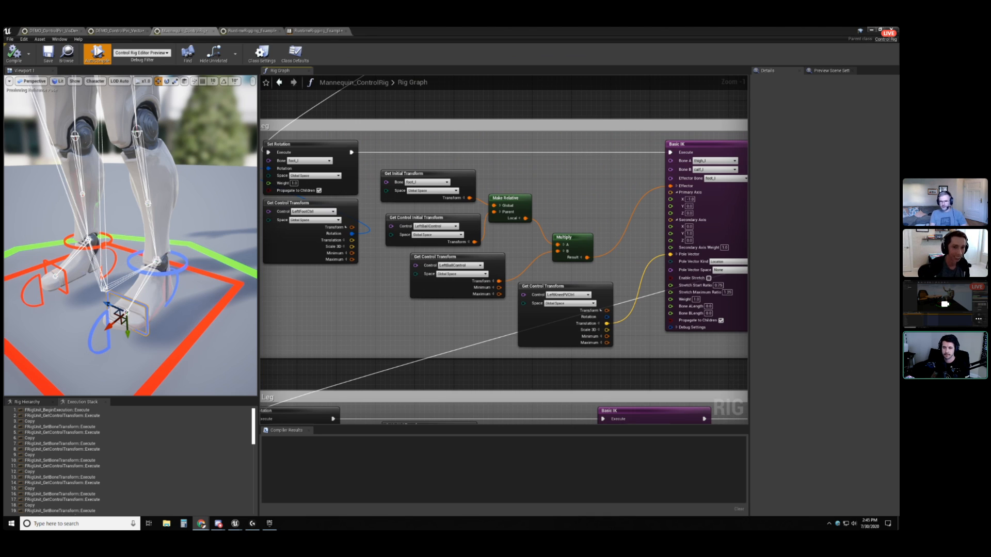
click(200, 214)
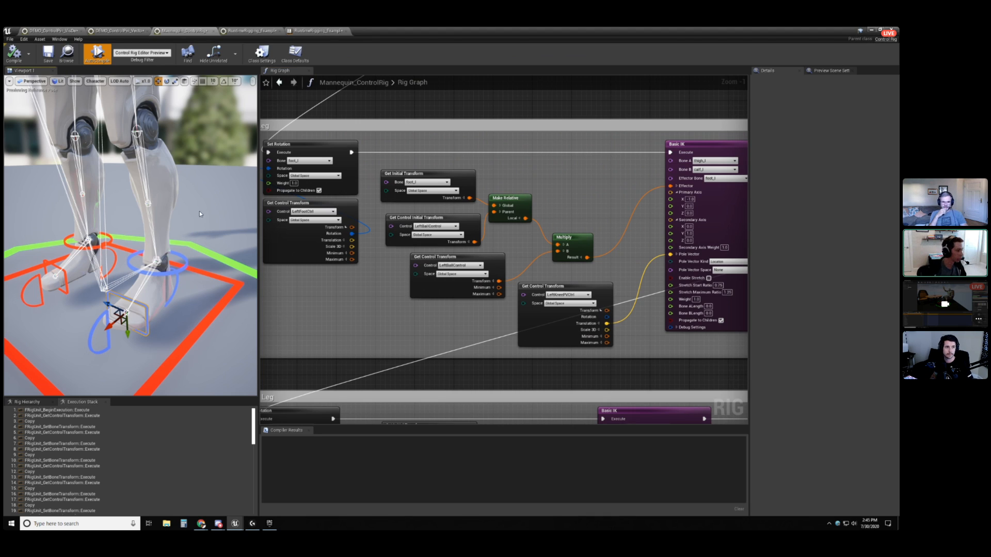
mouse_move(208, 172)
right_down()
mouse_move(206, 211)
mouse_move(209, 172)
mouse_move(187, 154)
mouse_move(177, 161)
mouse_move(216, 181)
right_up()
scroll(209, 172, down, 8)
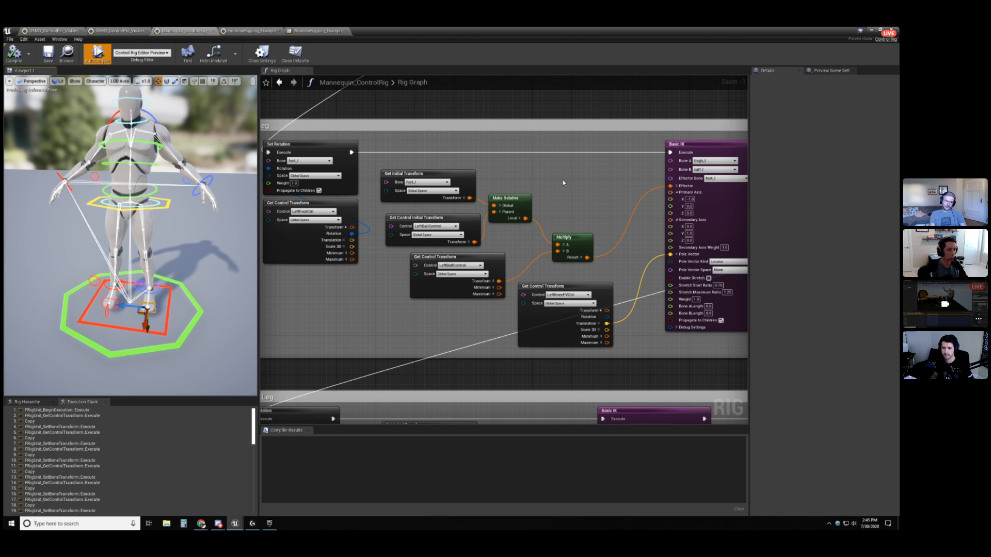
scroll(563, 179, down, 4)
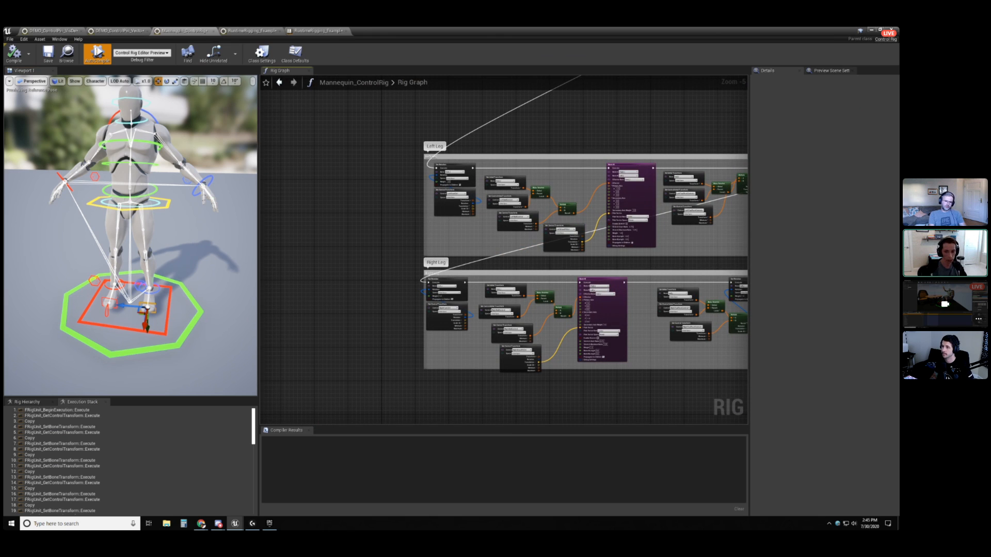
scroll(590, 270, up, 2)
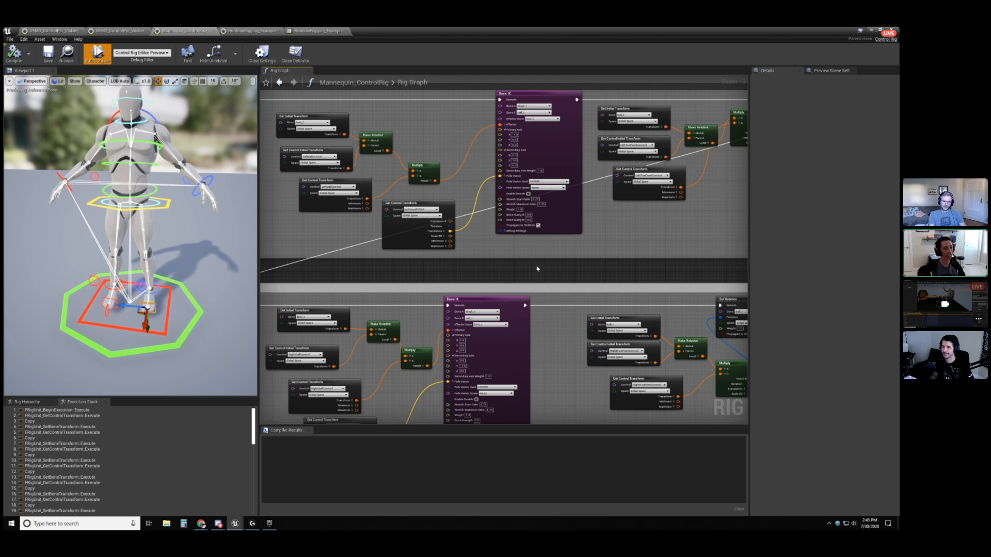
Highlight the root Set Transform and RootCtrl Get Control Transform nodes in the Root & Pelvis group to inspect them, then clear the selection.
right_drag(432, 133, 501, 360)
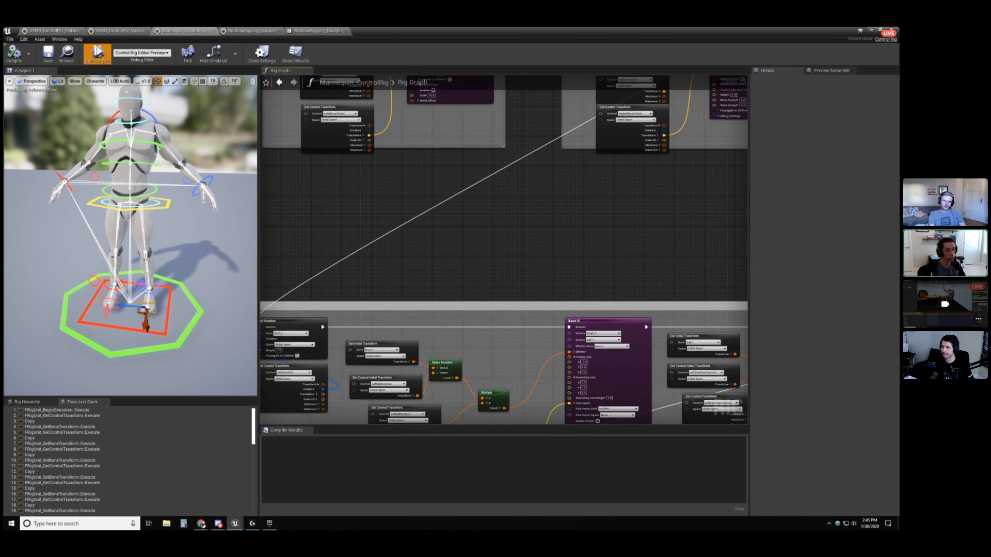
right_drag(405, 182, 494, 416)
right_drag(464, 153, 473, 286)
scroll(442, 201, up, 2)
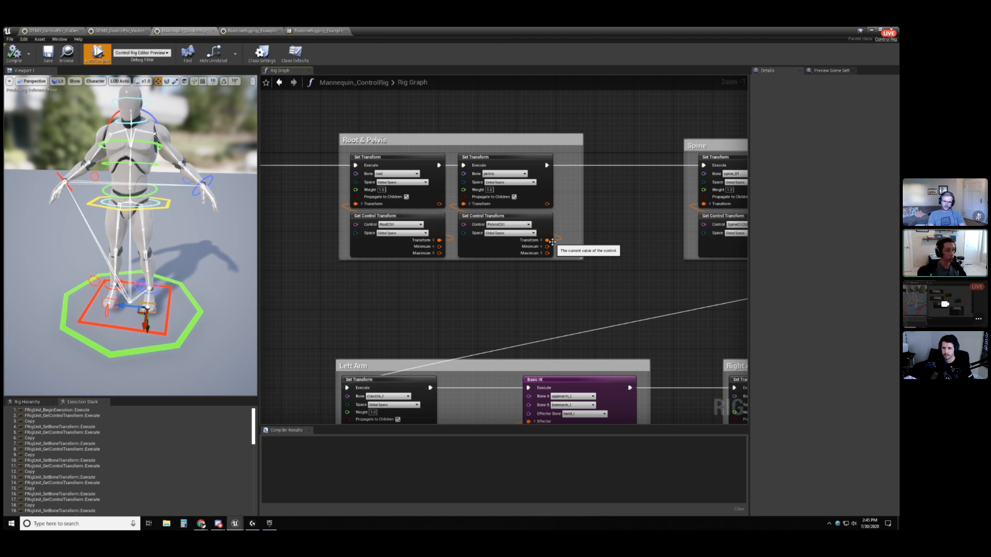
drag(345, 153, 394, 231)
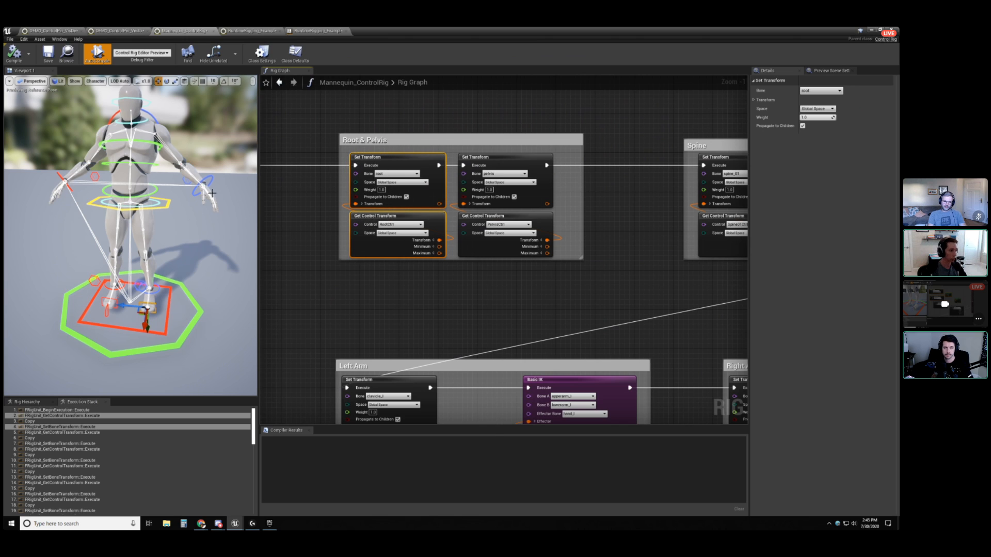
click(519, 311)
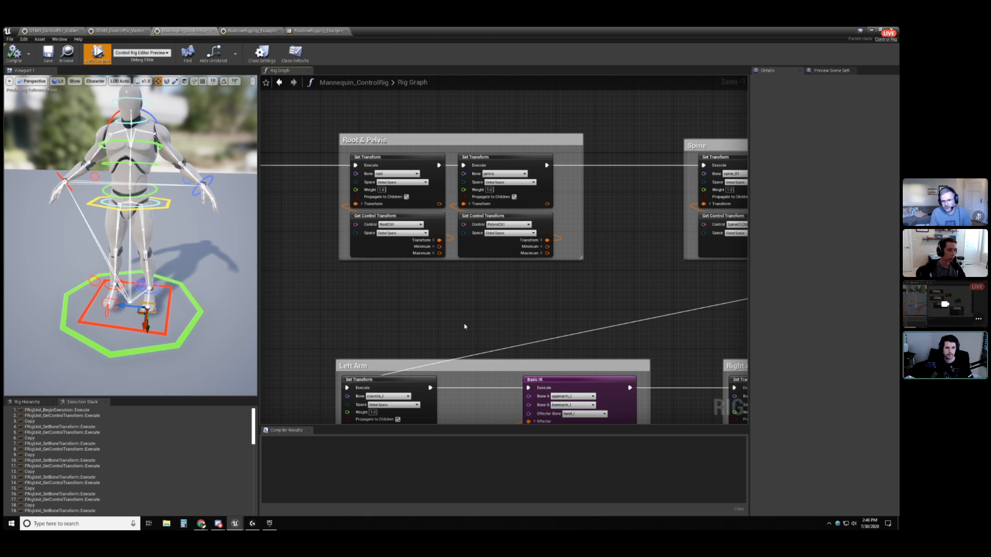
Examine the Left Arm group's control inputs to Basic IK alongside the rig hierarchy, and return to the Left Leg and Right Leg groups.
right_drag(465, 327, 524, 133)
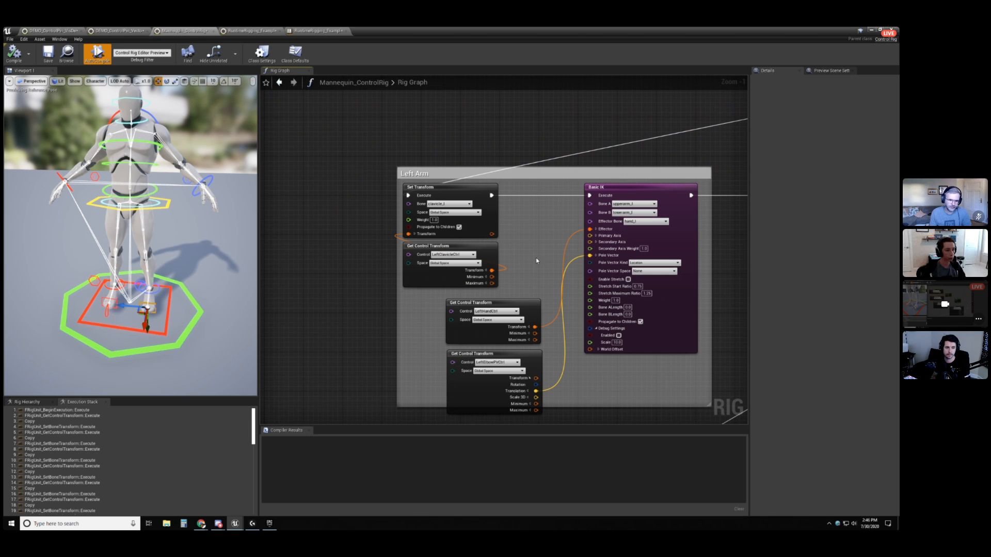
right_drag(536, 258, 557, 206)
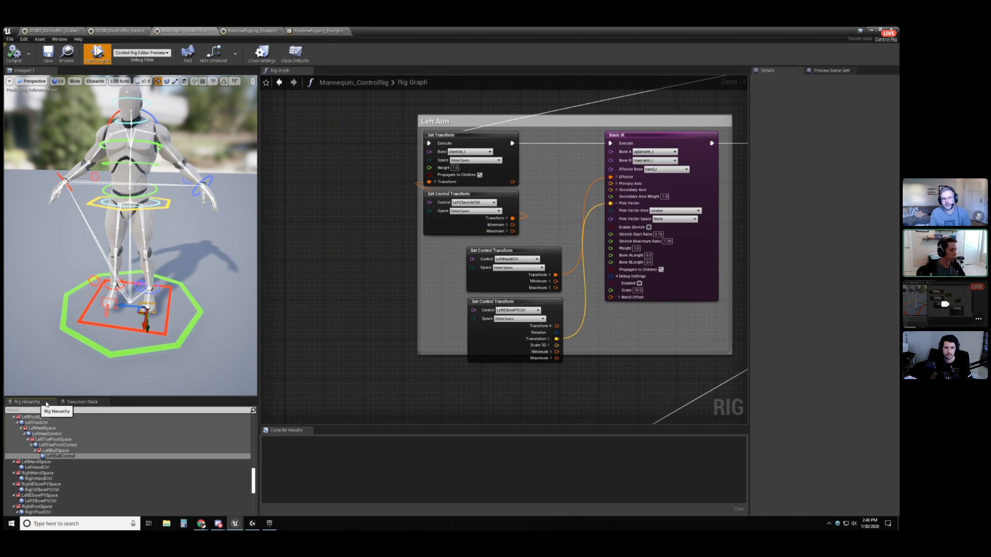
click(26, 402)
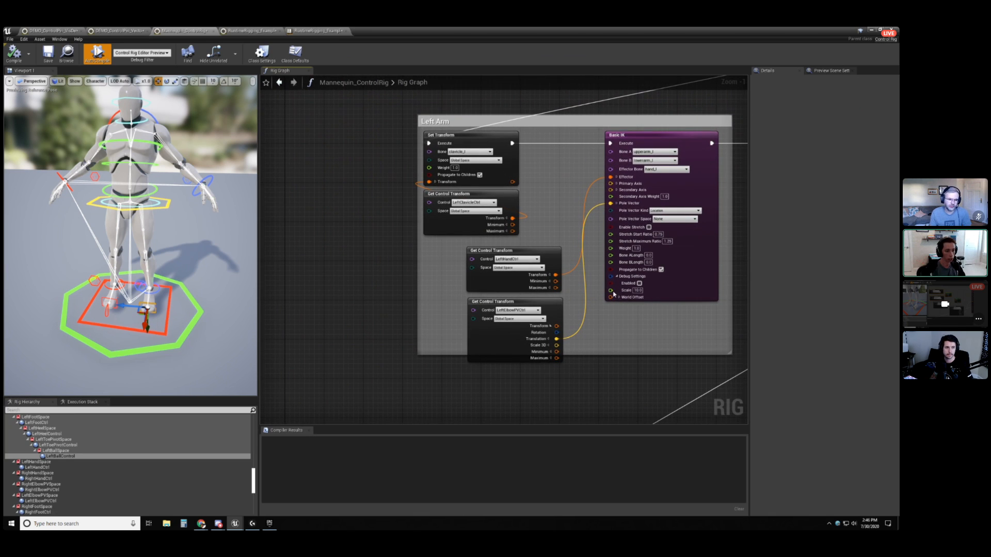
drag(611, 249, 331, 329)
click(350, 281)
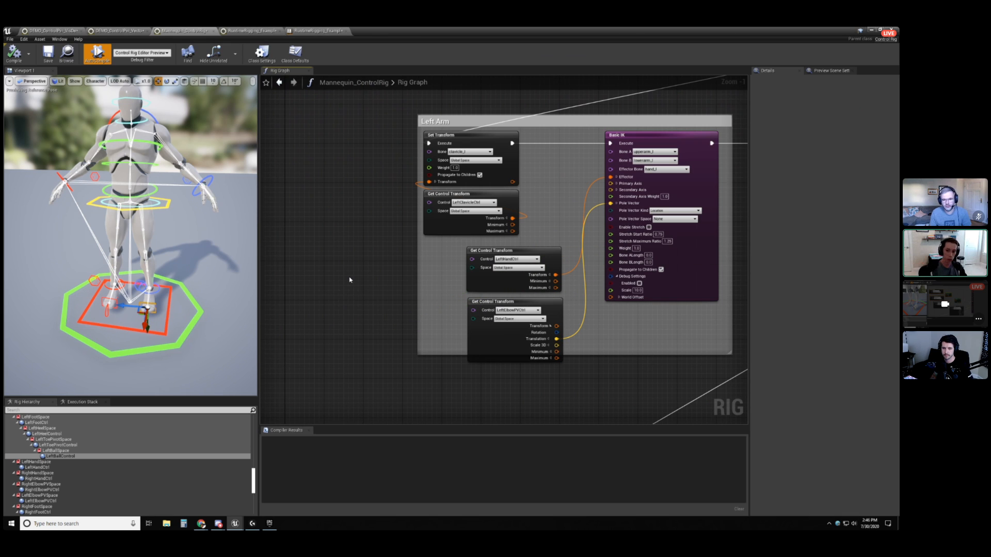
right_drag(381, 301, 370, 179)
scroll(370, 179, down, 3)
right_drag(585, 297, 559, 252)
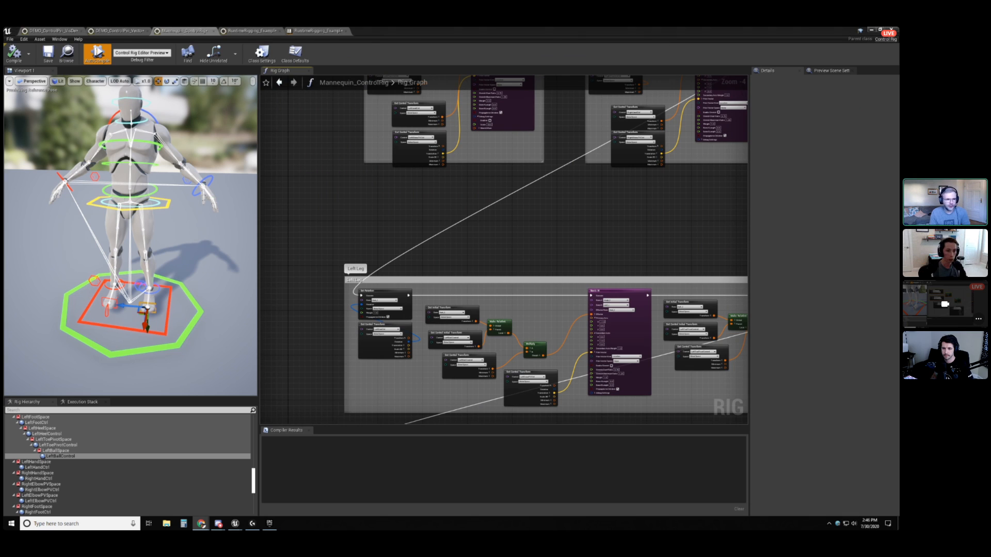
right_drag(506, 248, 501, 174)
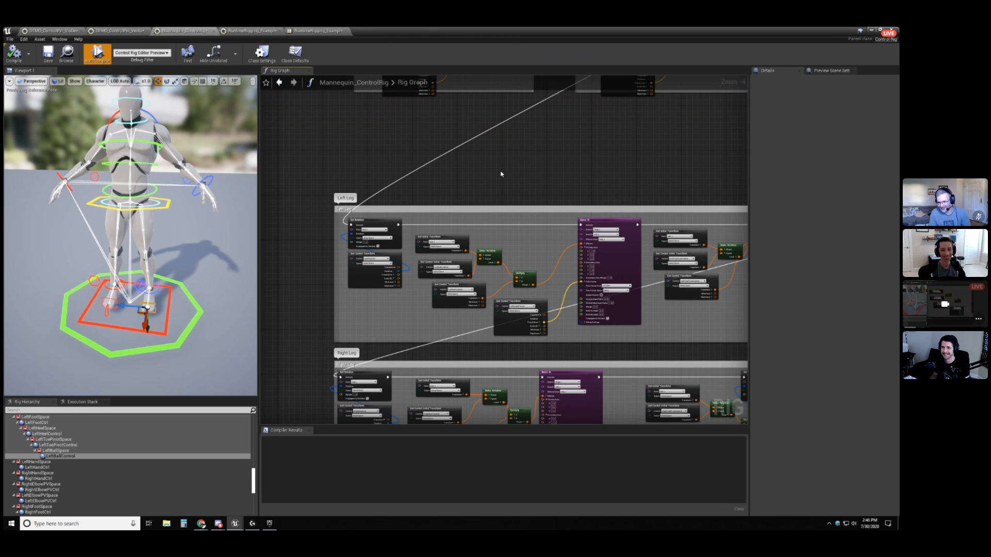
right_drag(408, 142, 413, 155)
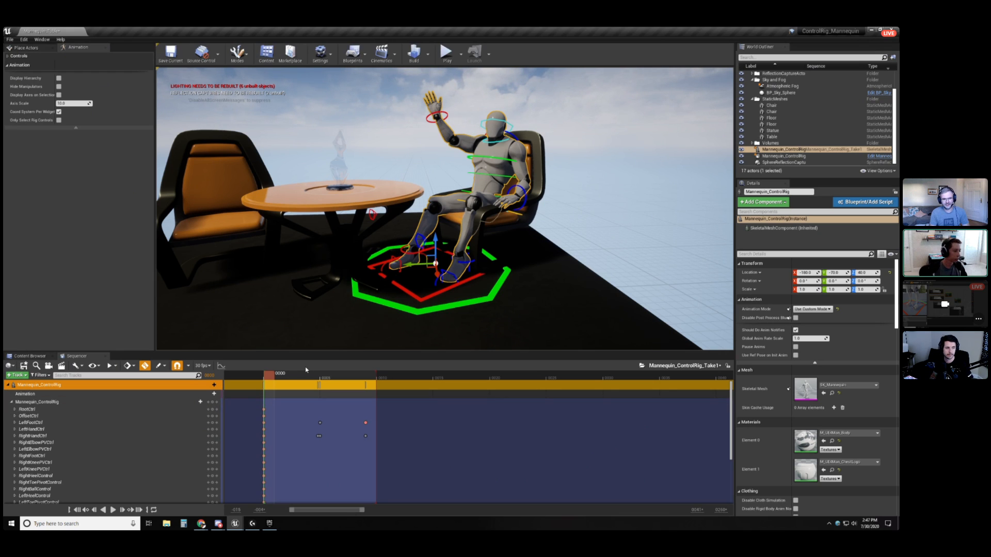
Look at the animation asset creation and export options for the Mannequin_ControlRig binding in Sequencer.
mouse_move(274, 378)
mouse_down()
mouse_move(356, 377)
mouse_move(265, 378)
mouse_up()
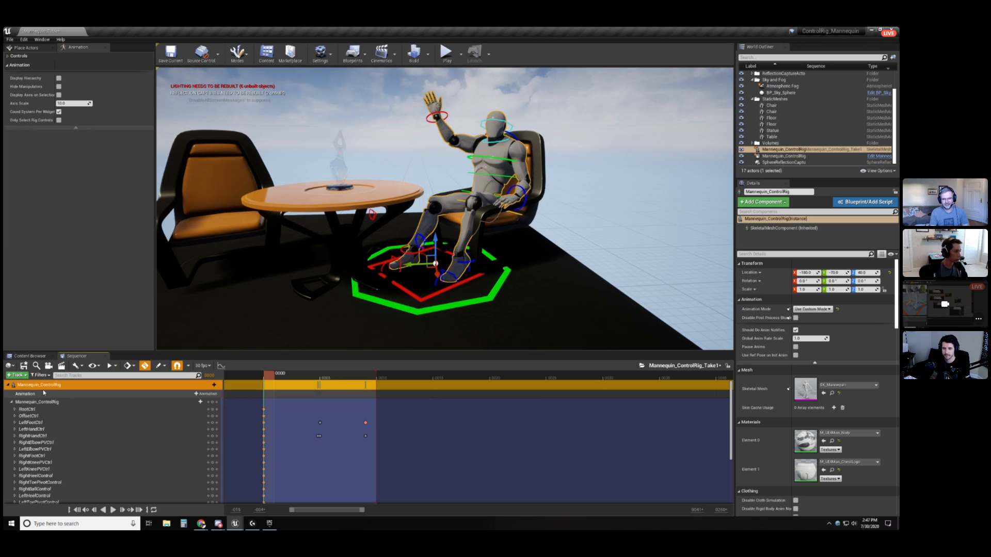
right_click(66, 388)
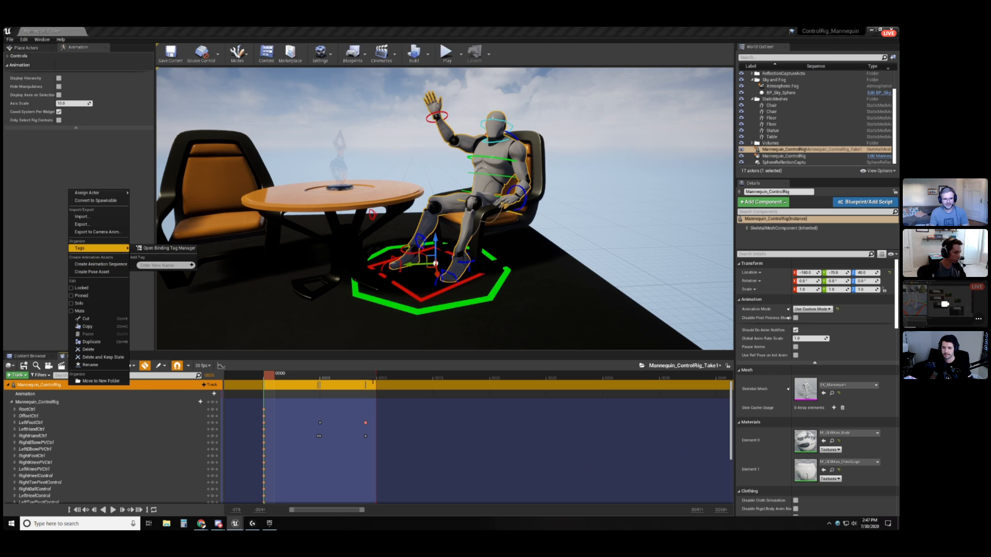
click(276, 379)
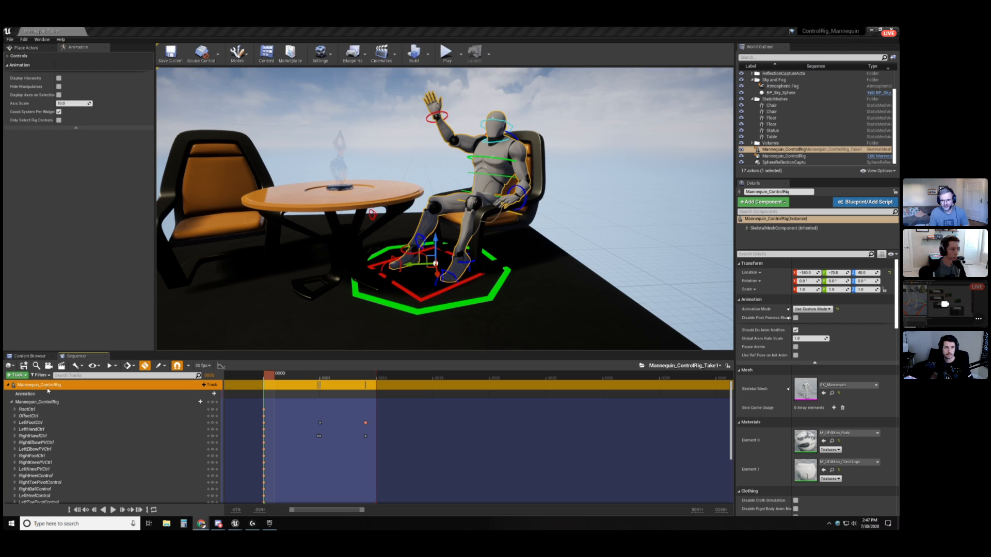
Create a new default level with a floor and sky, without saving the changes to Mannequin_Table.
click(10, 41)
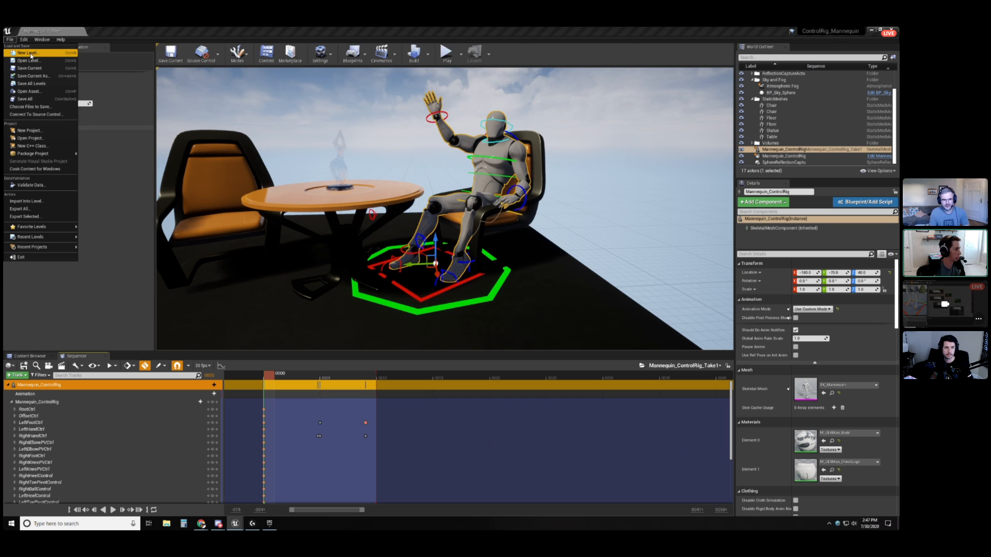
click(25, 52)
click(409, 240)
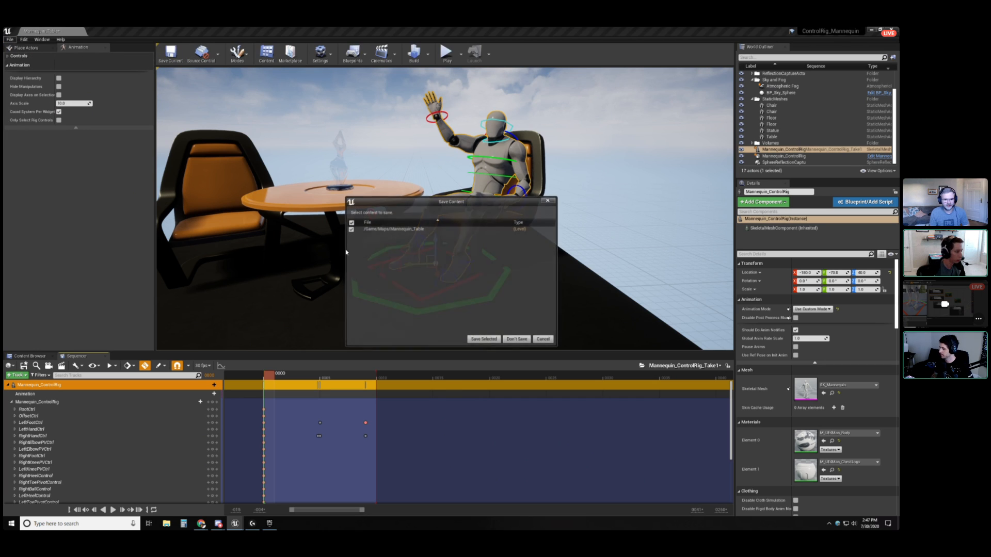
click(516, 339)
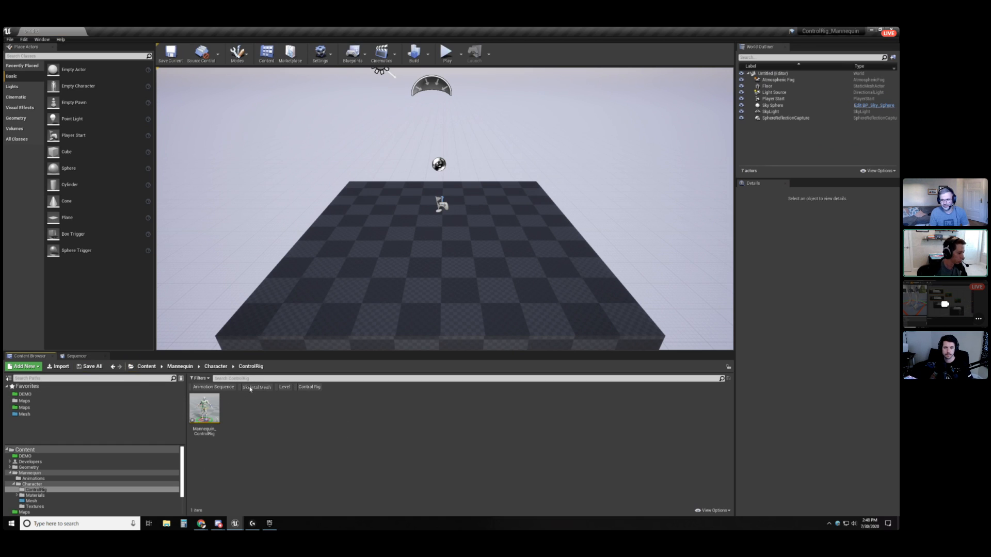
Filter the project content to skeletal meshes, place SK_Mannequin on the level's floor and frame it in the view.
click(251, 388)
click(147, 366)
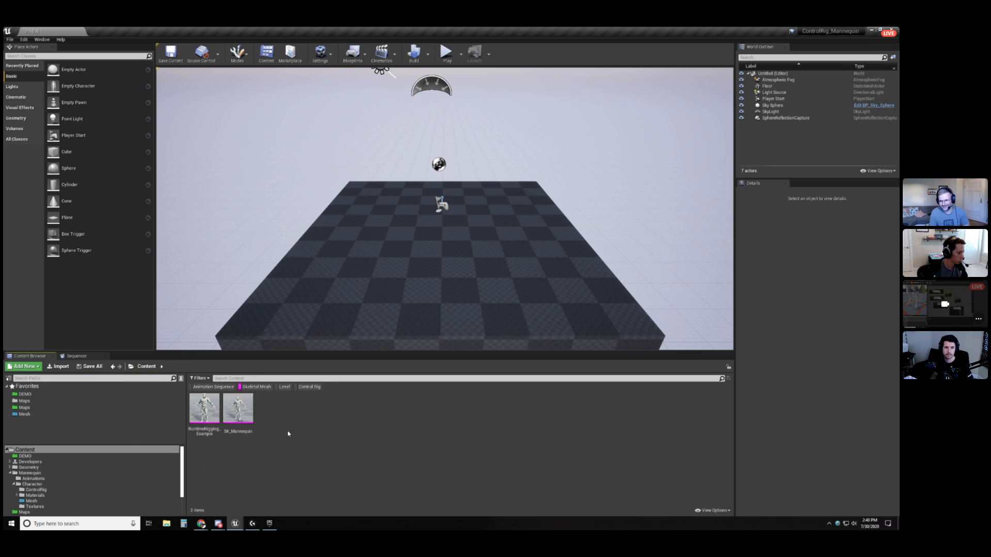
drag(238, 410, 470, 241)
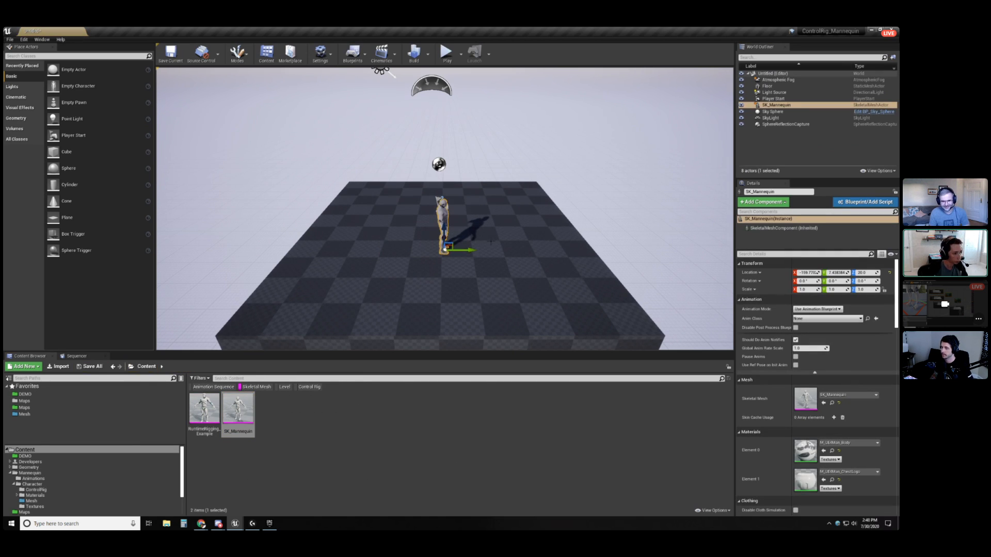
key(f)
Add and save a new level sequence that includes the selected SK_Mannequin actor.
click(76, 357)
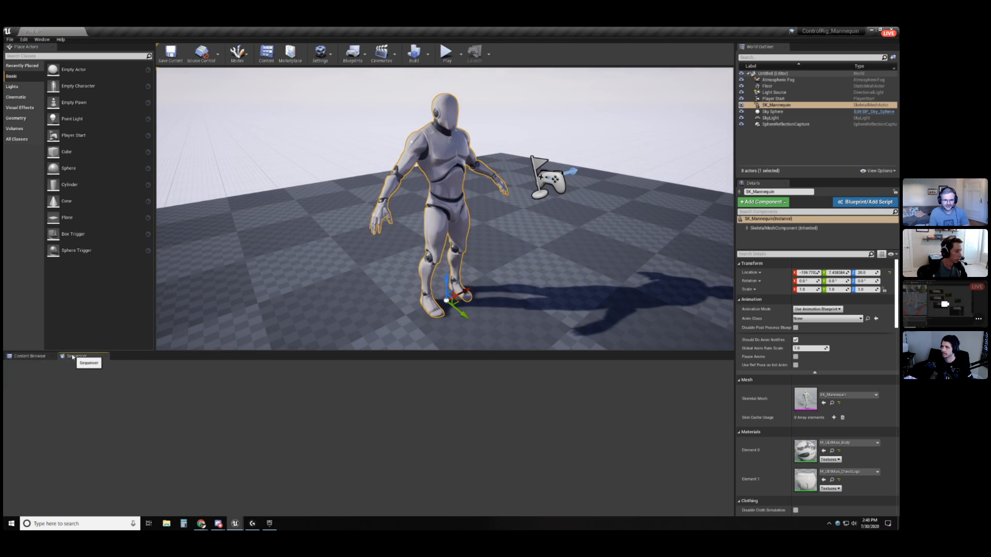
click(381, 54)
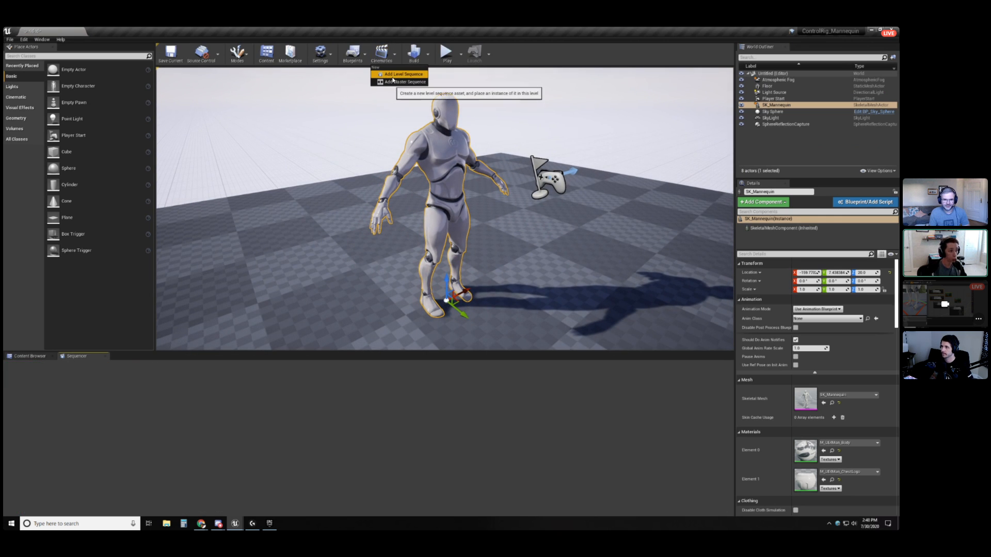
click(398, 77)
click(620, 384)
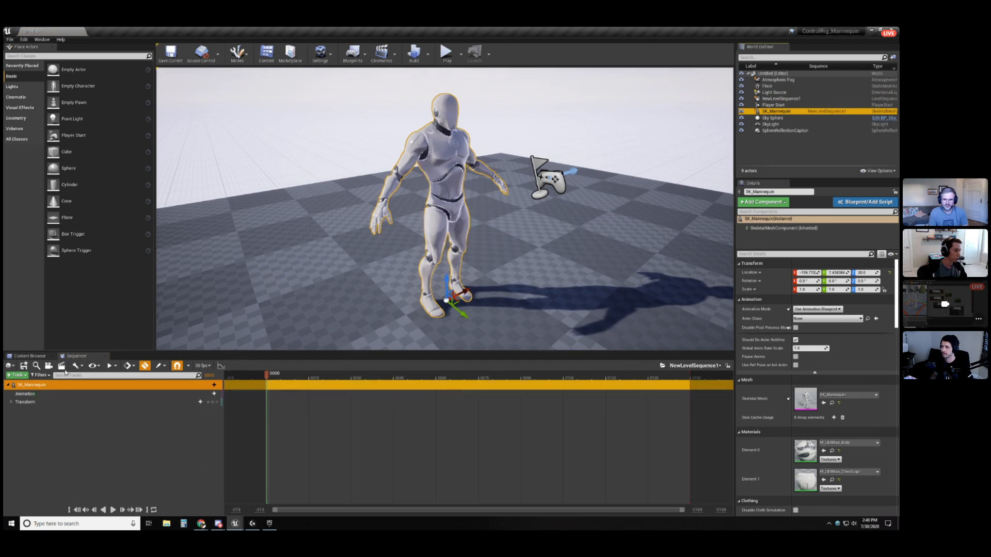
Add the ThirdPersonWalk animation to SK_Mannequin, play it, and shorten the playback range to end with the walk clip.
click(208, 394)
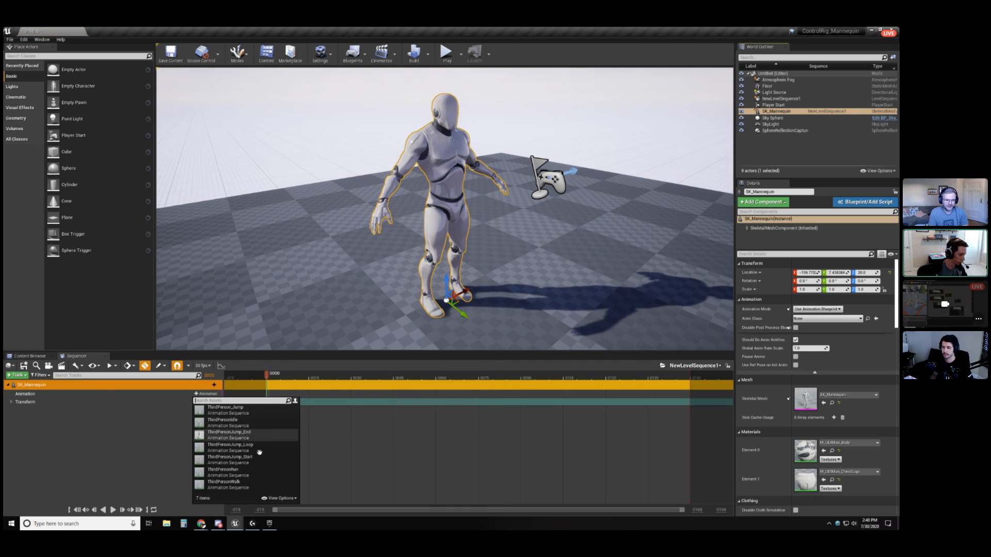
click(227, 484)
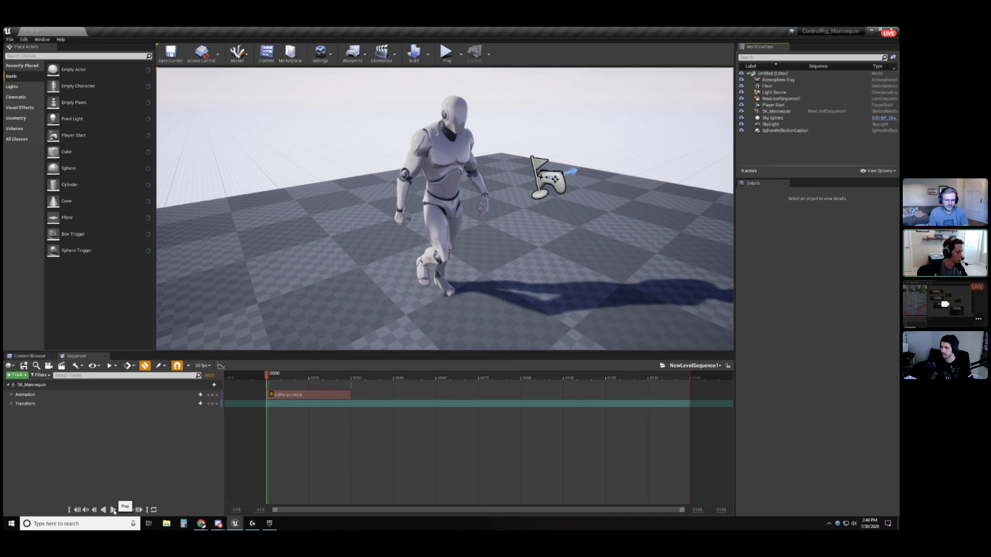
click(113, 510)
drag(690, 374, 351, 371)
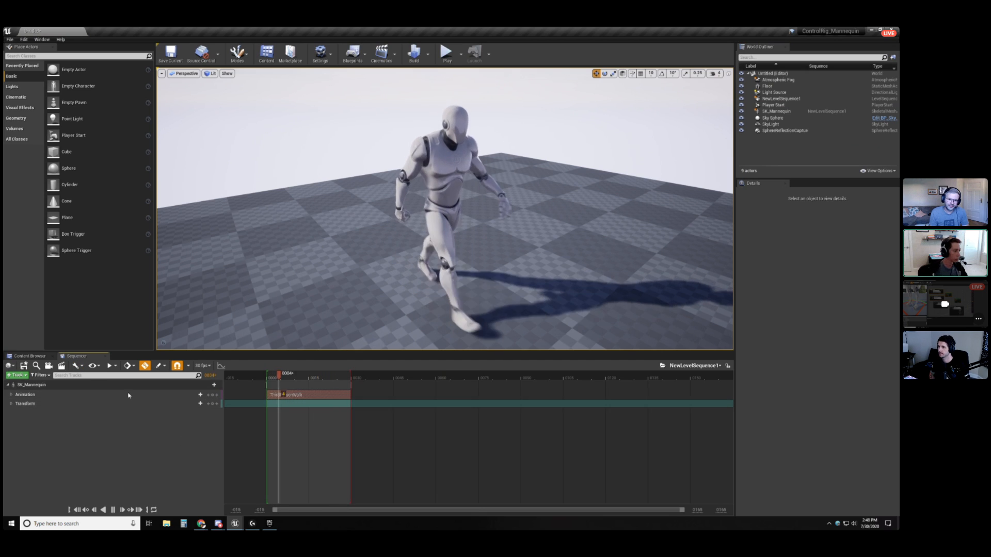
click(214, 386)
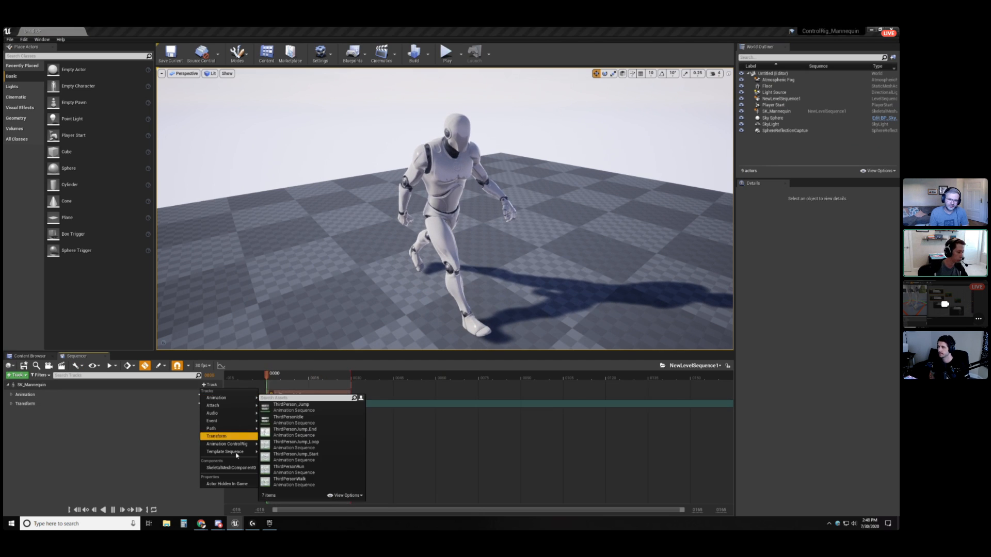
mouse_move(238, 448)
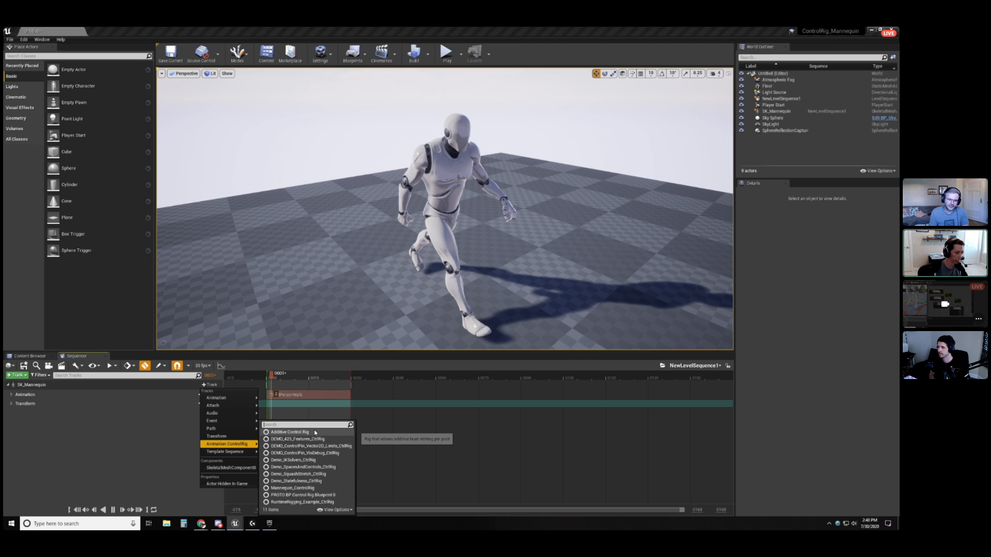
click(146, 440)
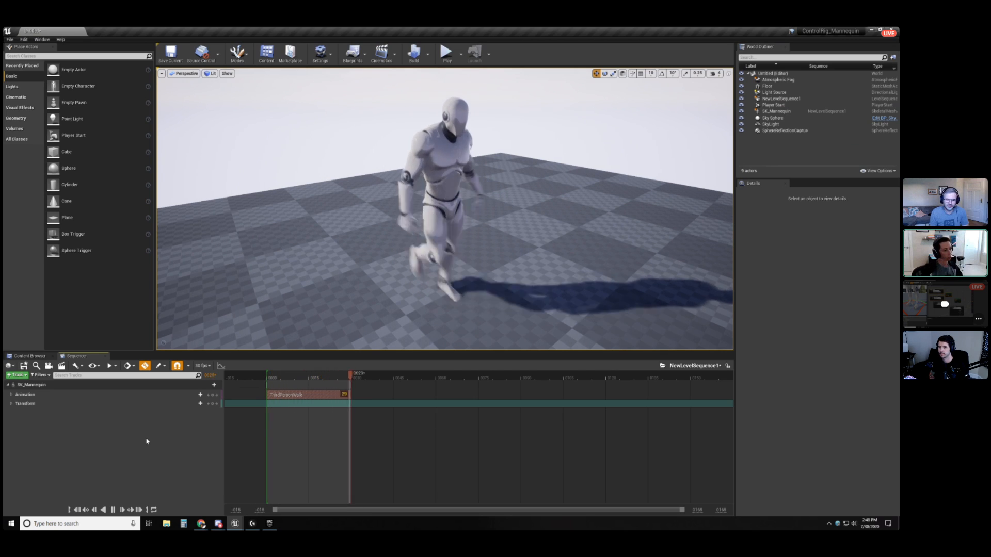
Stop playback, add an Additive Control Rig track to SK_Mannequin and expand it to review its controls.
click(113, 510)
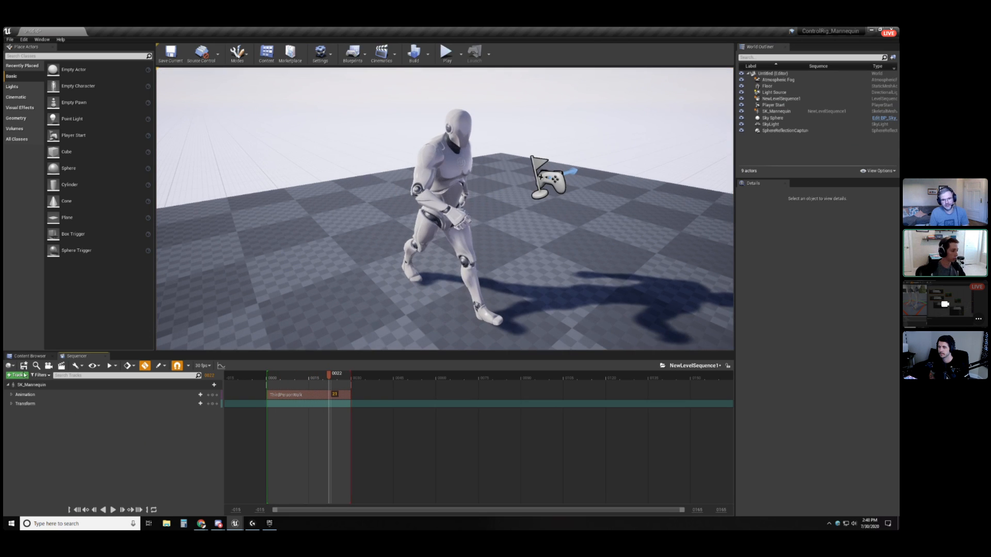
click(11, 395)
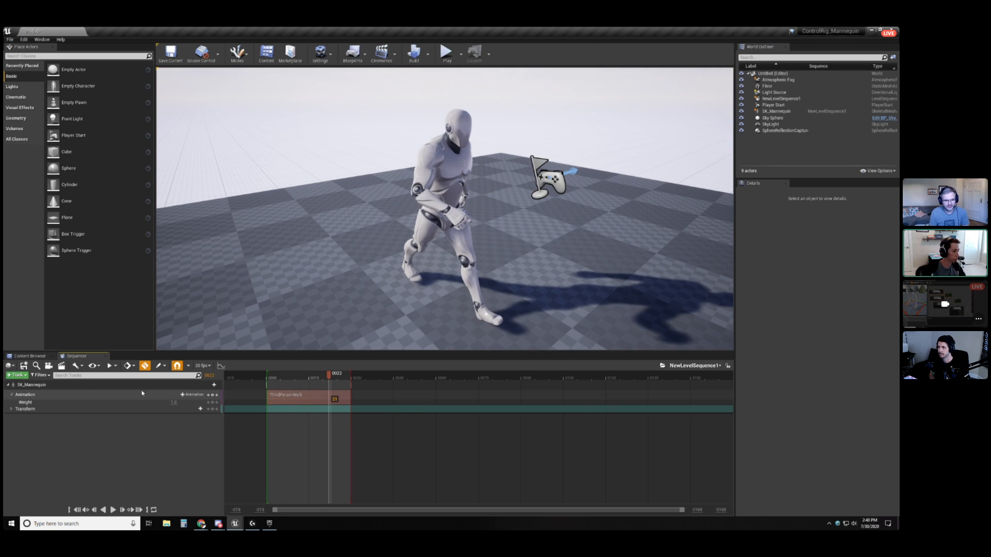
click(213, 385)
mouse_move(227, 444)
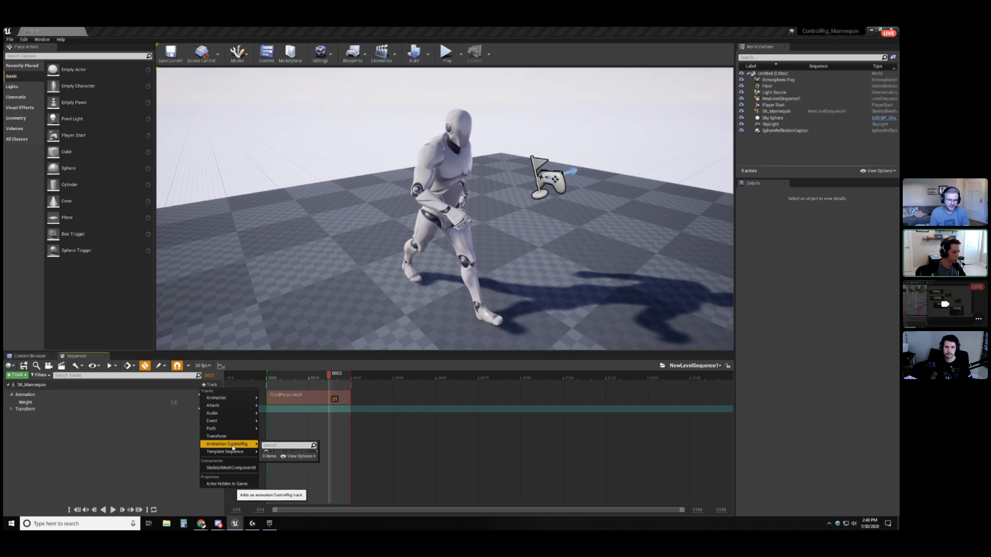
click(308, 436)
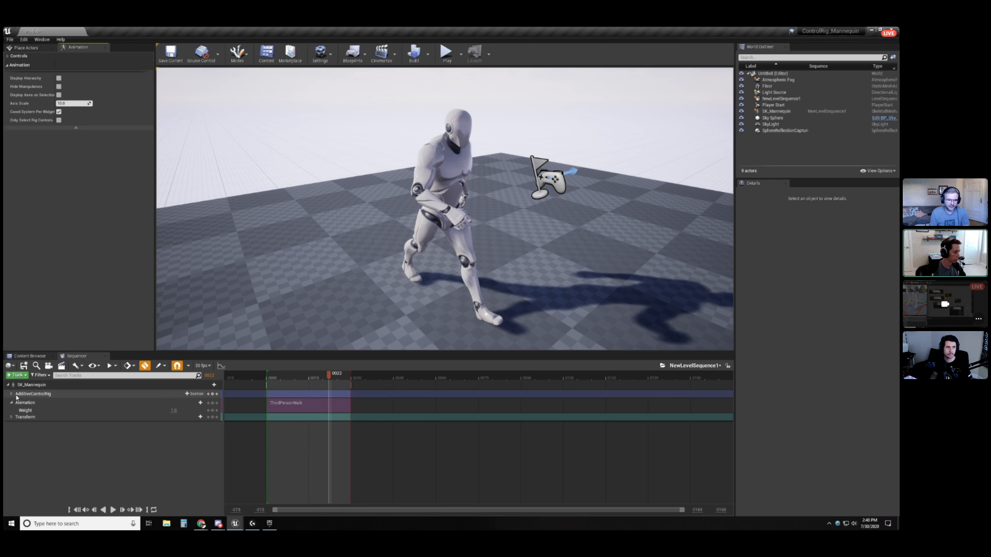
click(12, 395)
scroll(125, 436, down, 5)
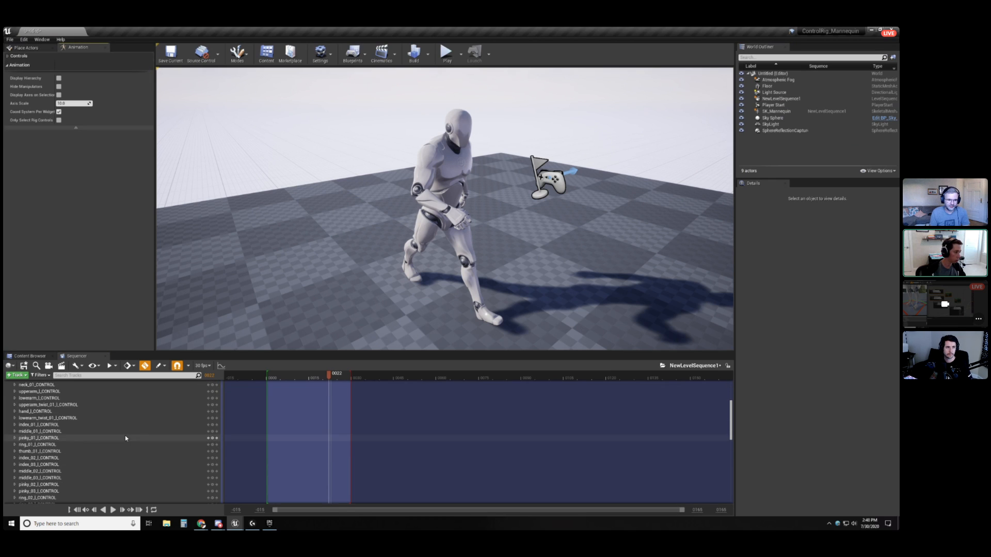
scroll(124, 449, up, 6)
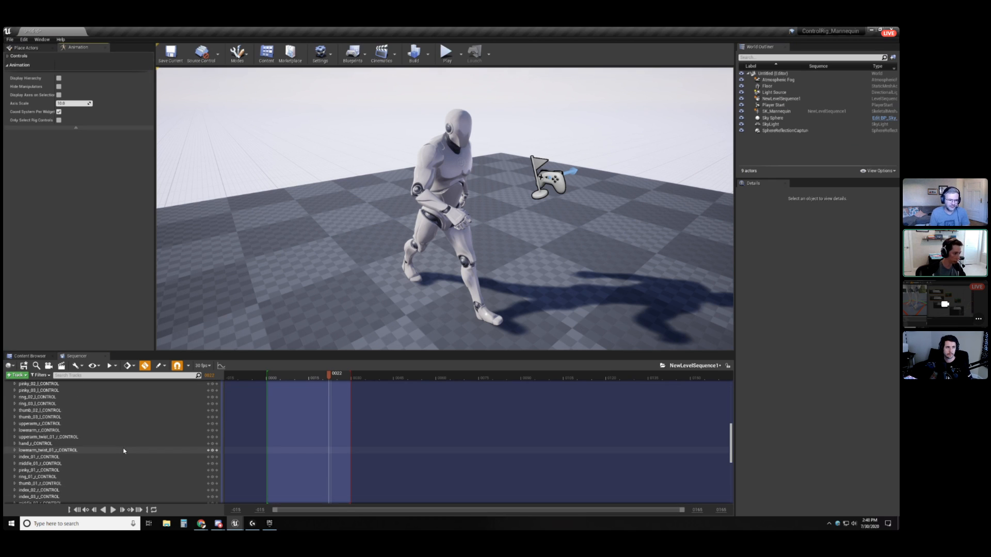
scroll(124, 451, up, 2)
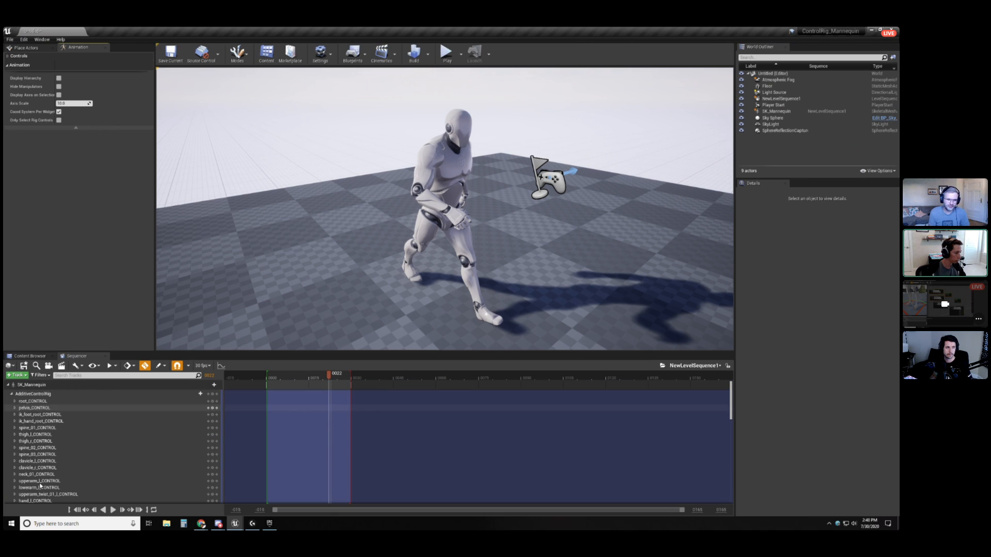
Play the sequence, filter the tracks by "upp" and select upperarm_l_CONTROL.
click(113, 510)
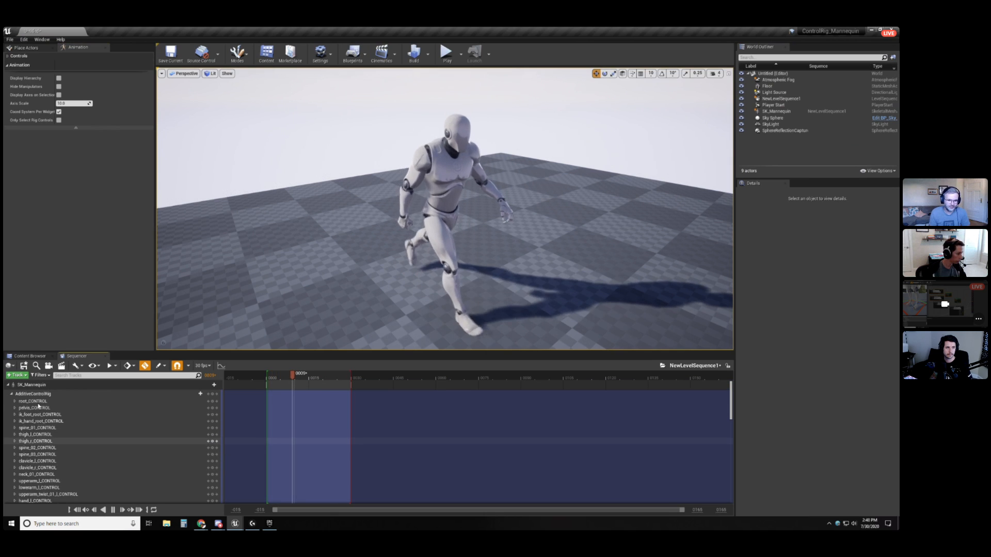
click(94, 376)
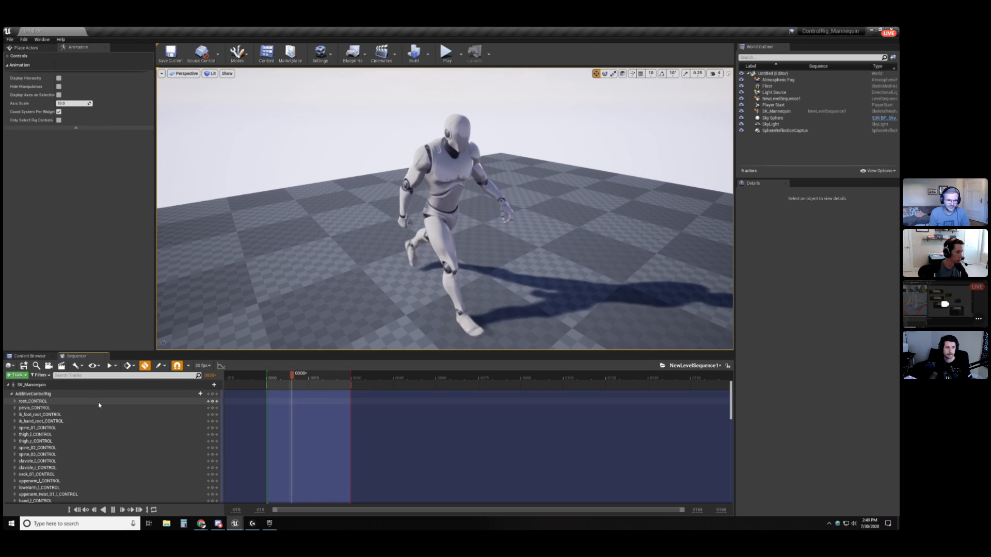
text(upp)
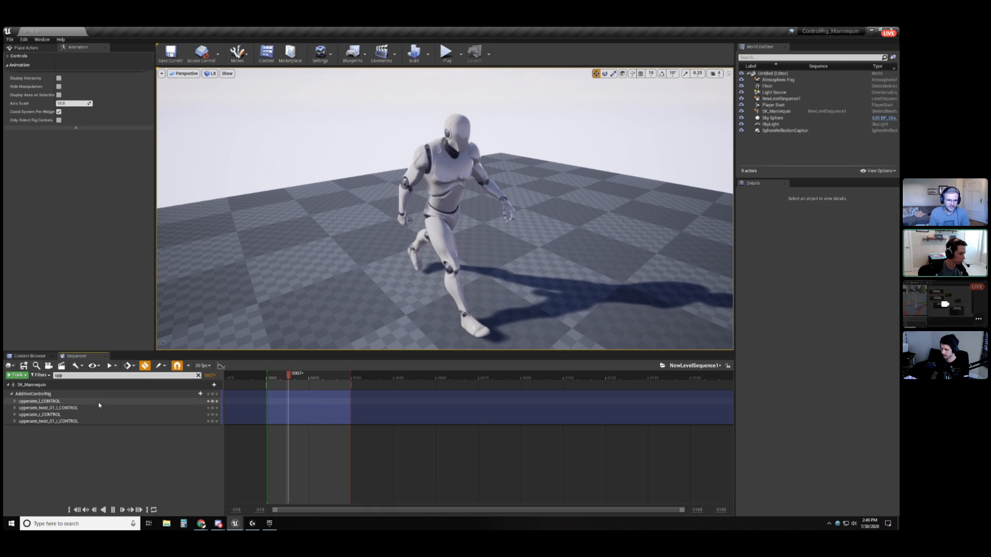
click(99, 404)
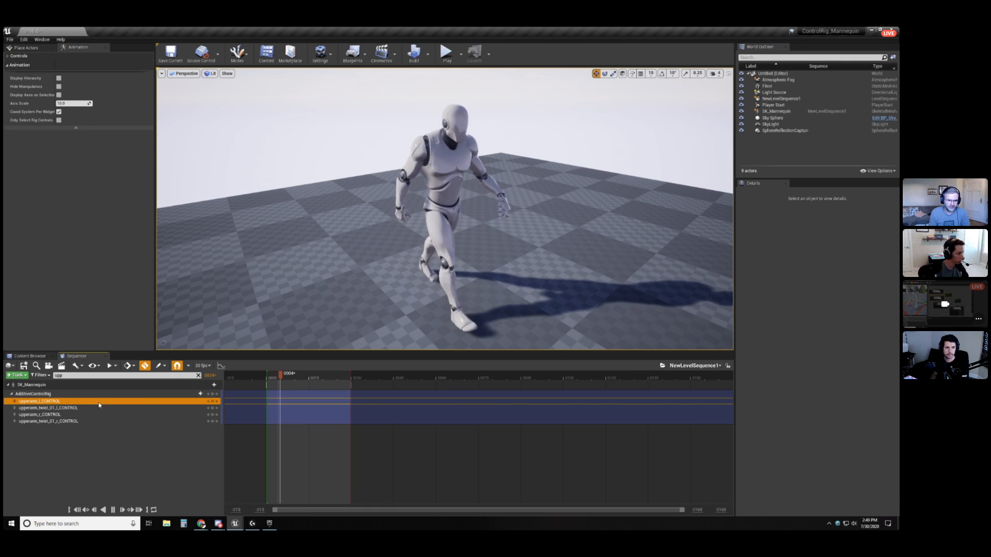
Rotate the left upper arm control at frame 15 so the arm is raised out to the side.
click(300, 377)
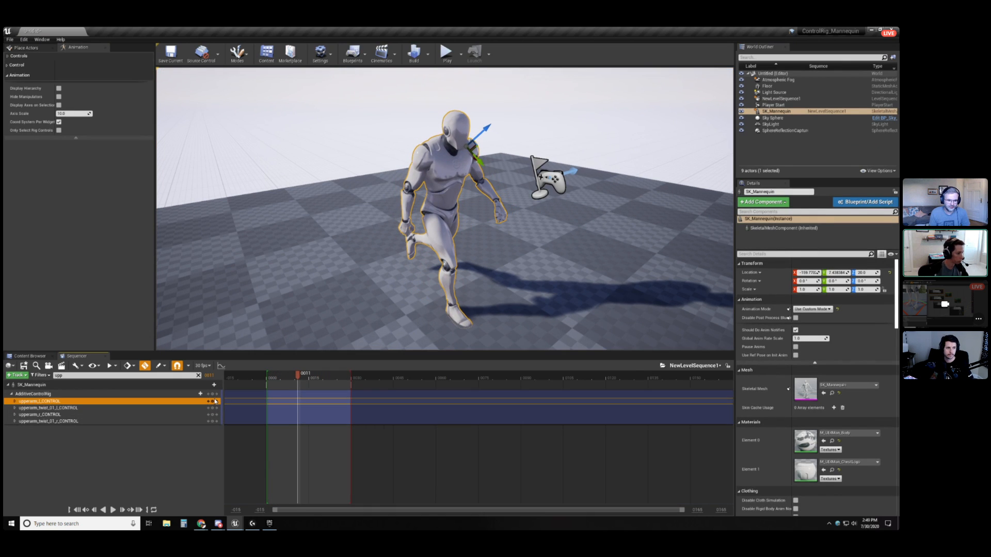
click(311, 380)
alt+drag(413, 305, 356, 290)
key(e)
drag(481, 104, 267, 334)
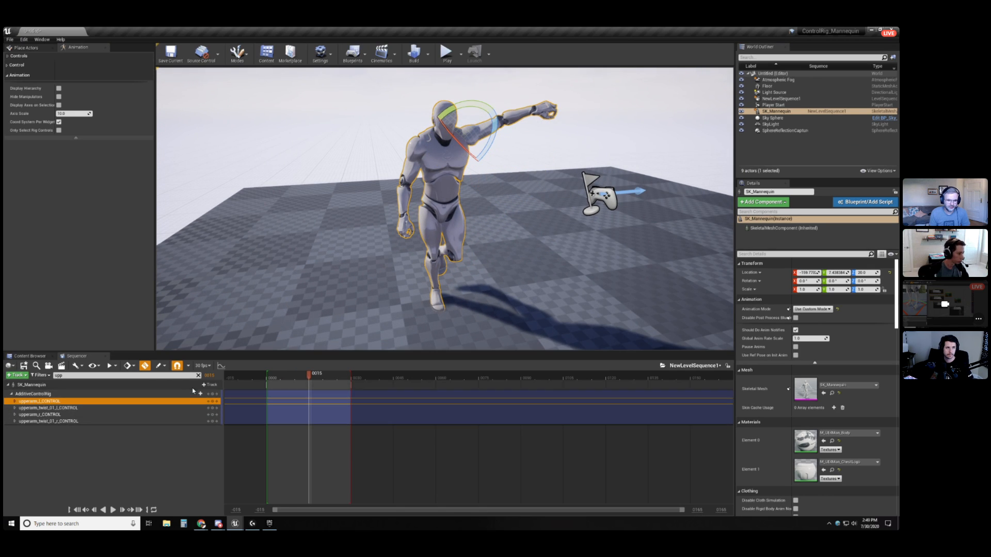
Key all transform channels of upperarm_l_CONTROL with the raised arm at frame 11.
mouse_move(310, 378)
mouse_down()
mouse_move(327, 378)
mouse_move(270, 379)
mouse_move(298, 378)
mouse_up()
click(15, 402)
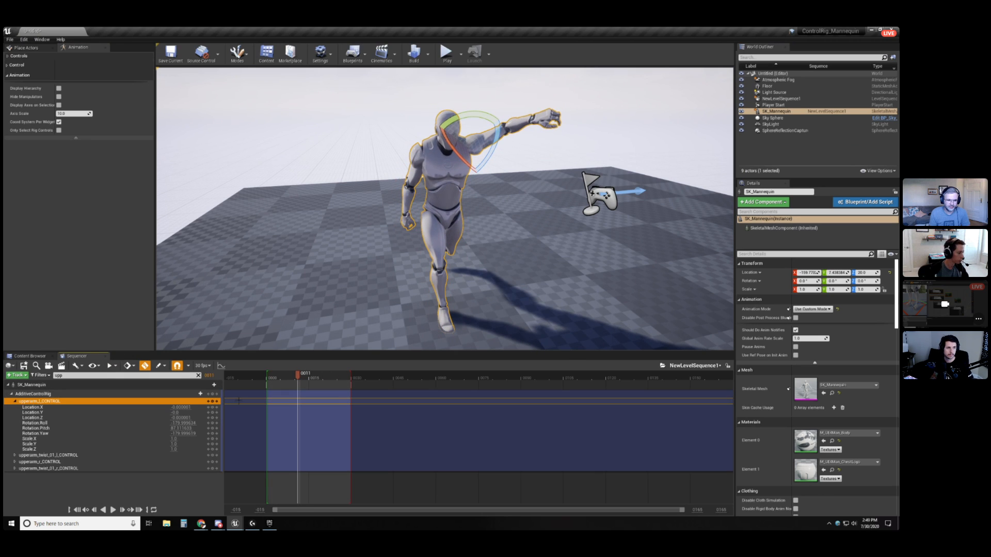
click(212, 401)
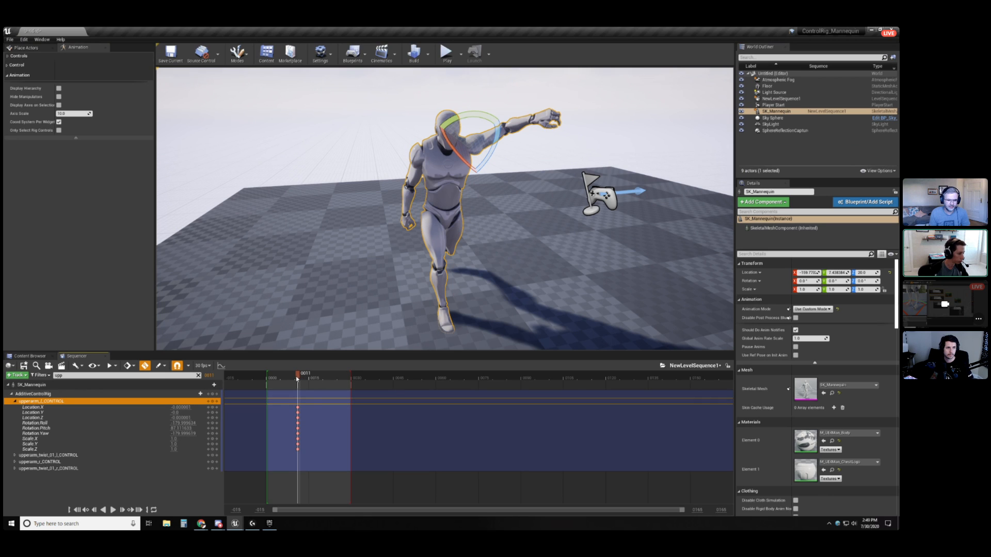
Rotate upperarm_l_CONTROL at frame 19 to lower the arm, and play back the sequence to check the motion.
drag(297, 380, 321, 376)
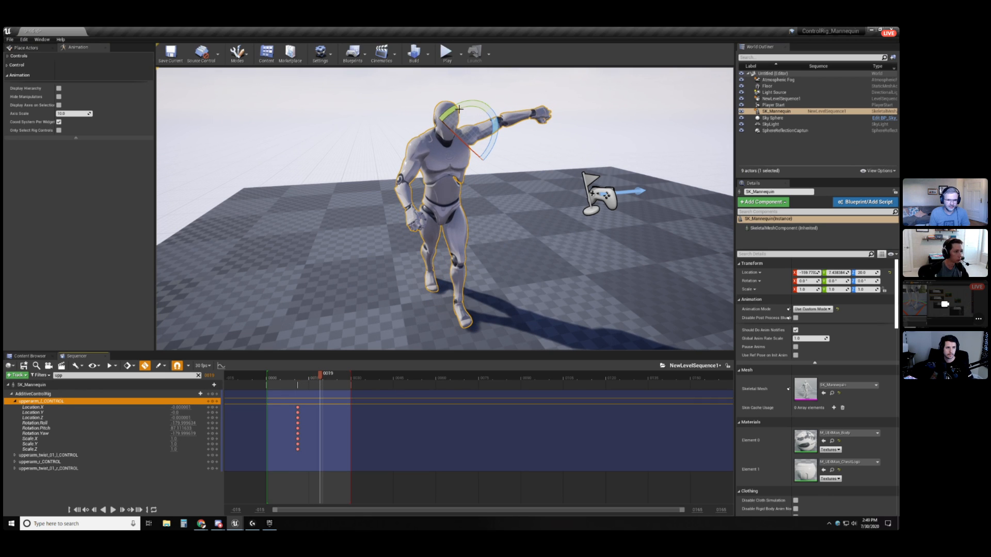
drag(458, 109, 495, 155)
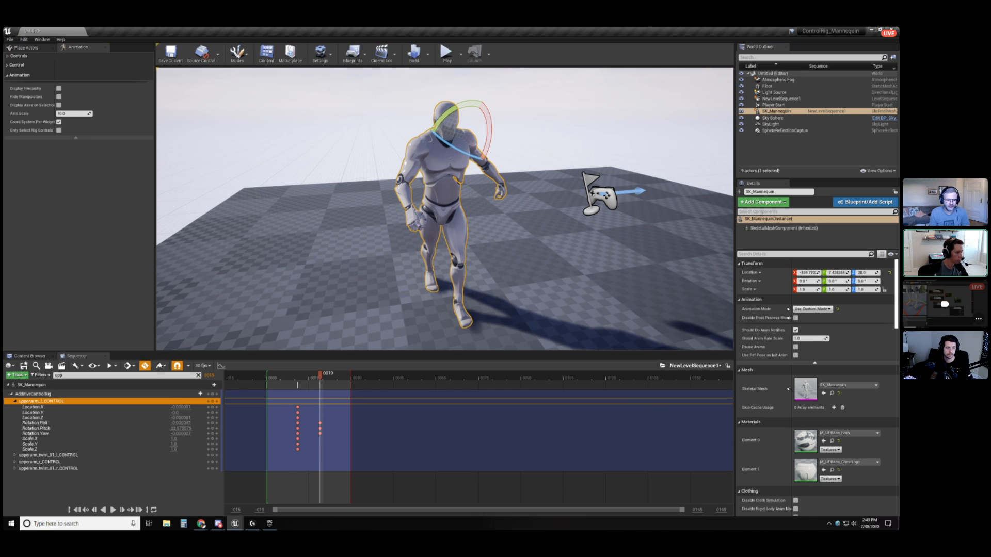
mouse_move(313, 381)
mouse_down()
mouse_move(282, 380)
mouse_move(326, 379)
mouse_move(295, 381)
mouse_up()
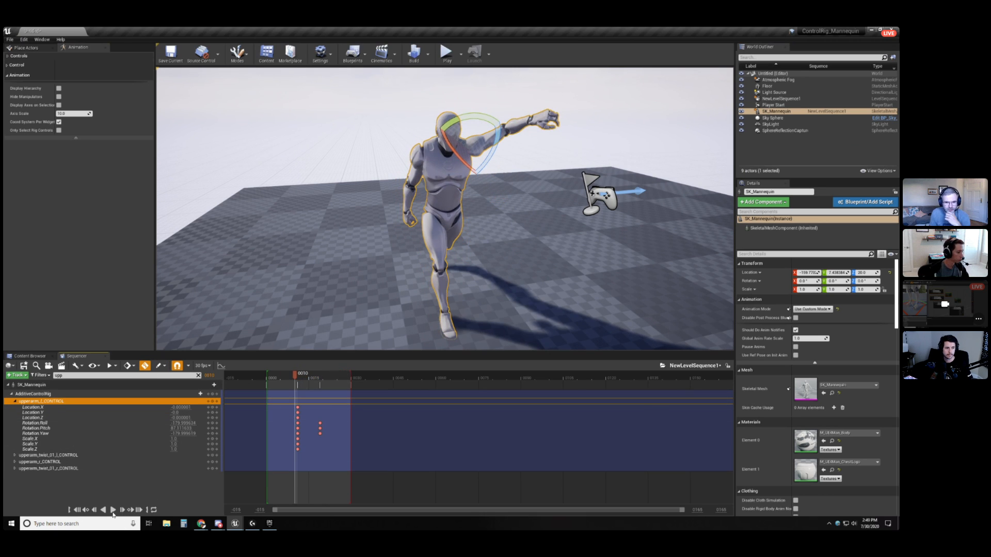
click(113, 512)
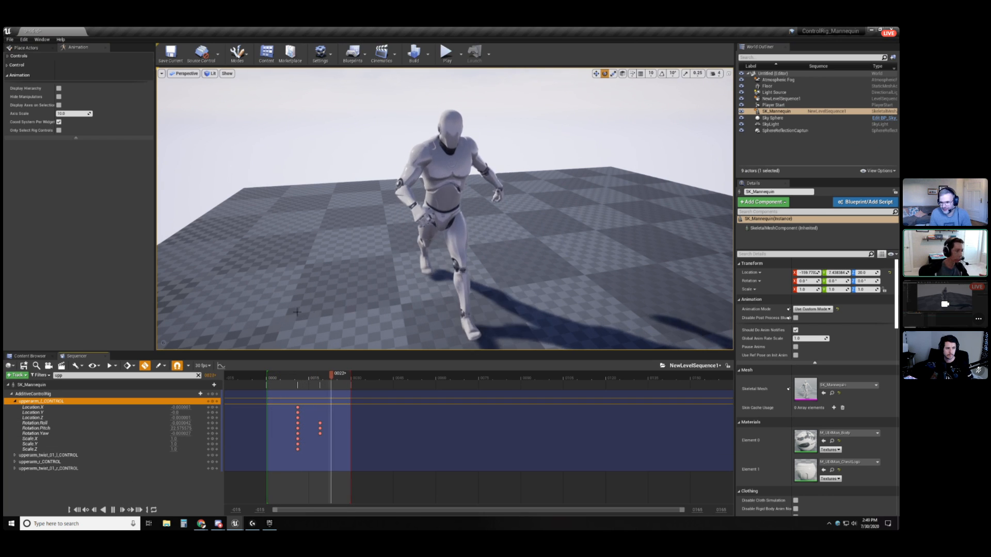
Clear the track filter and look at the animation asset creation options for the SK_Mannequin binding.
click(198, 376)
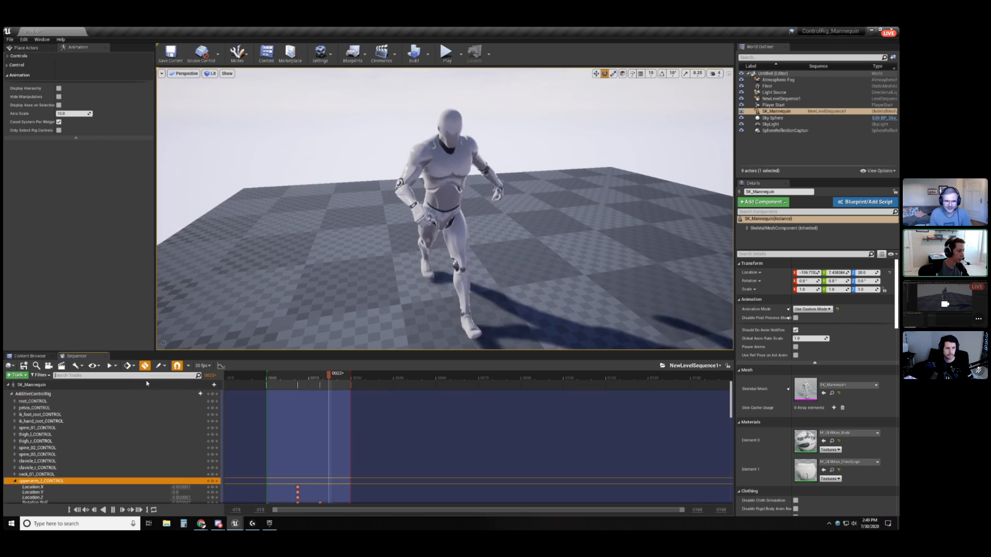
right_click(118, 384)
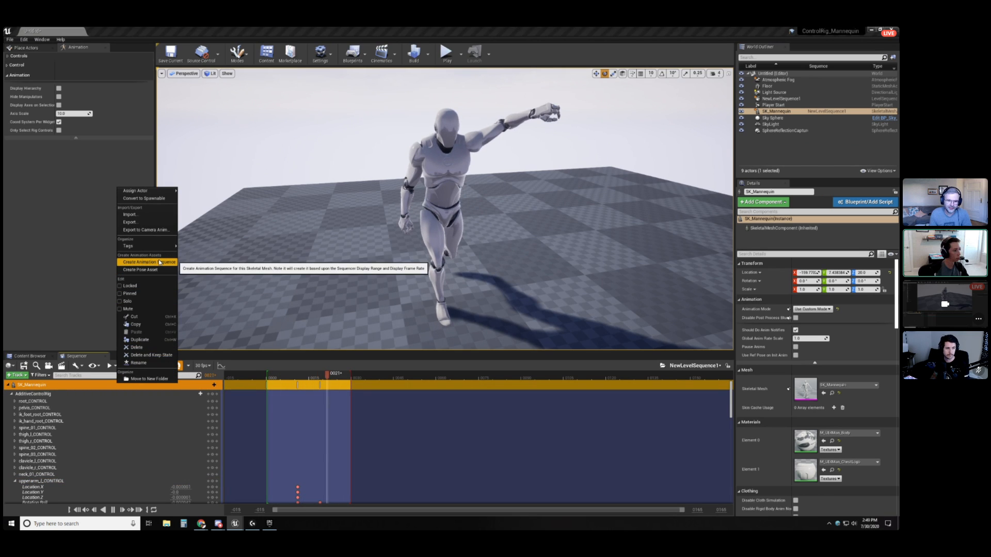
click(290, 378)
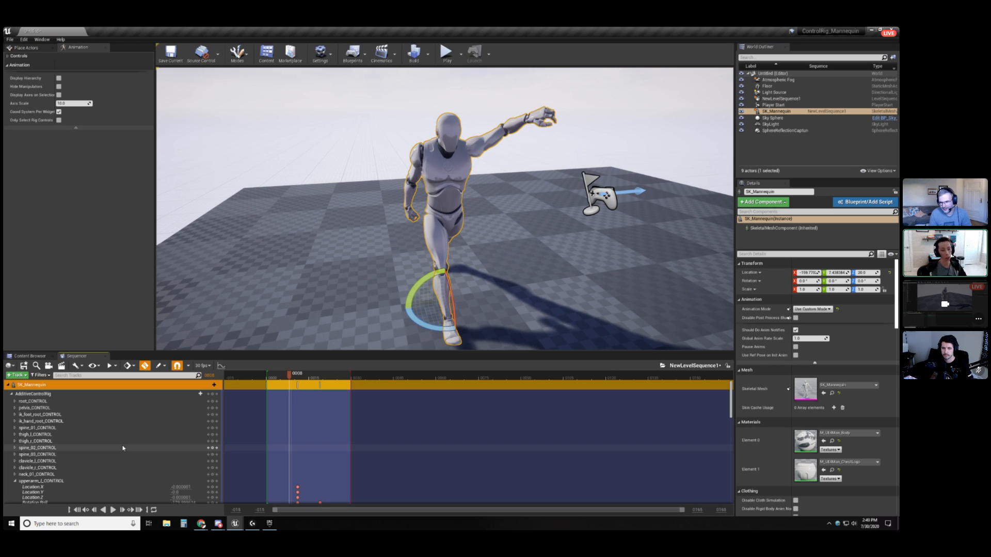
right_click(60, 388)
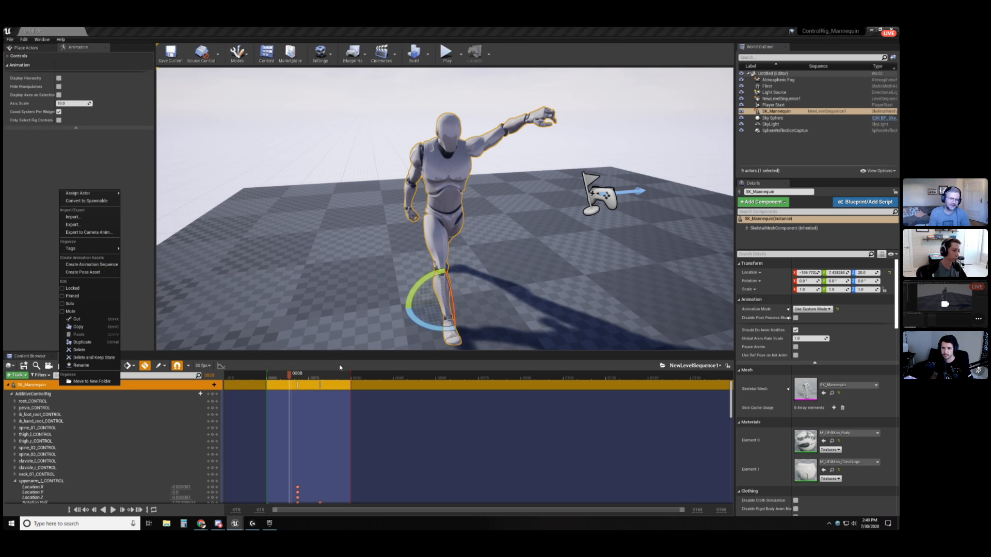
click(317, 368)
Review the AdditiveControlRig track's list of controls and examine its section's Toggle Rig Controls filter options.
drag(290, 375, 269, 374)
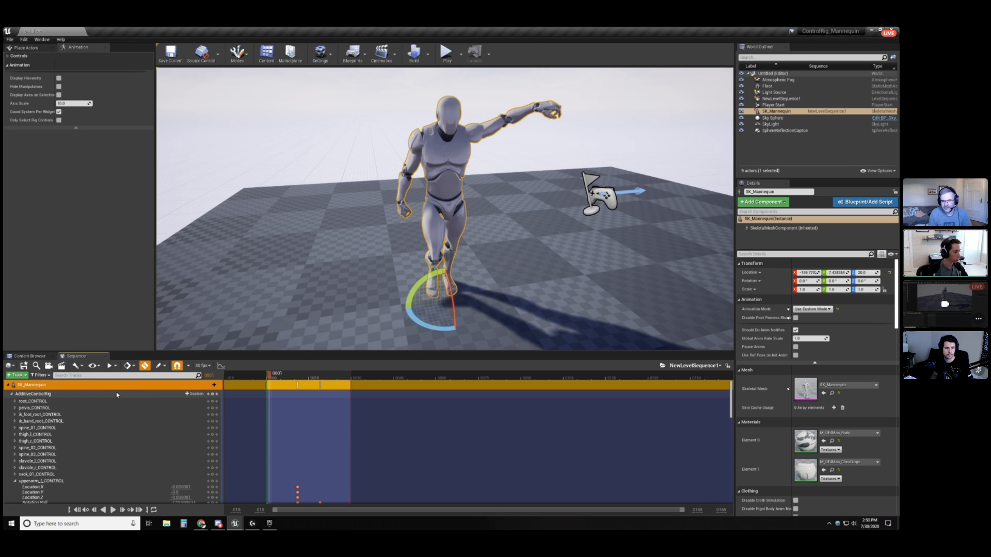
click(60, 394)
scroll(128, 449, down, 3)
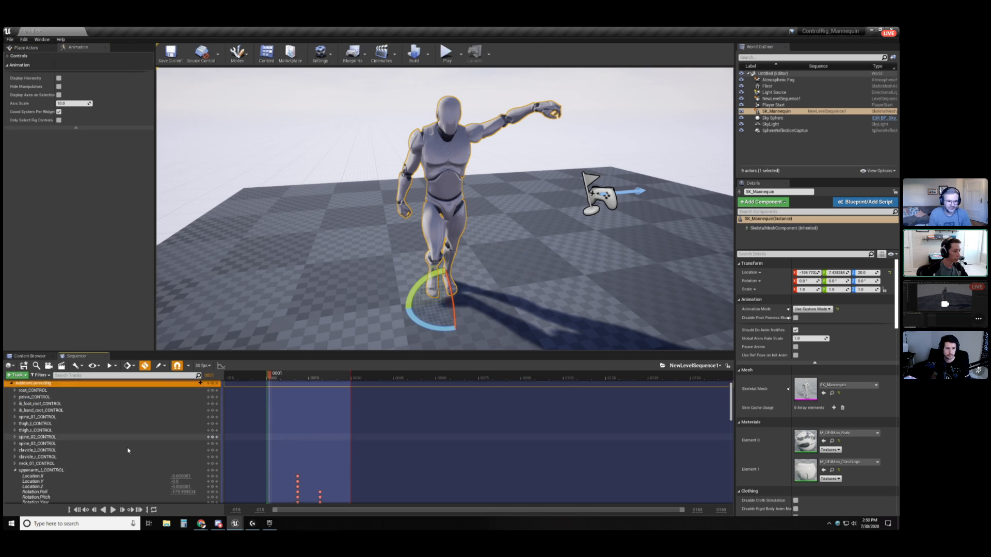
scroll(124, 458, down, 10)
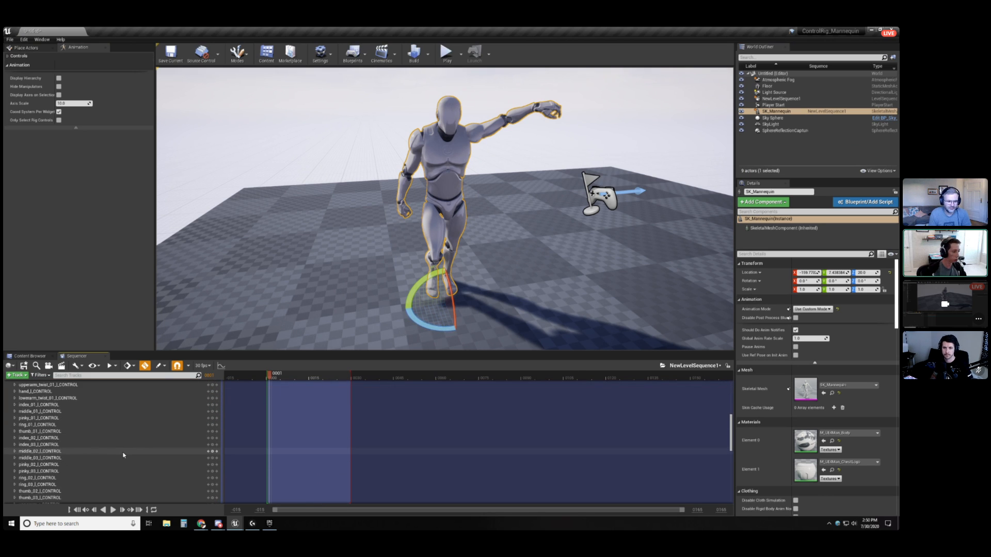
scroll(127, 462, up, 13)
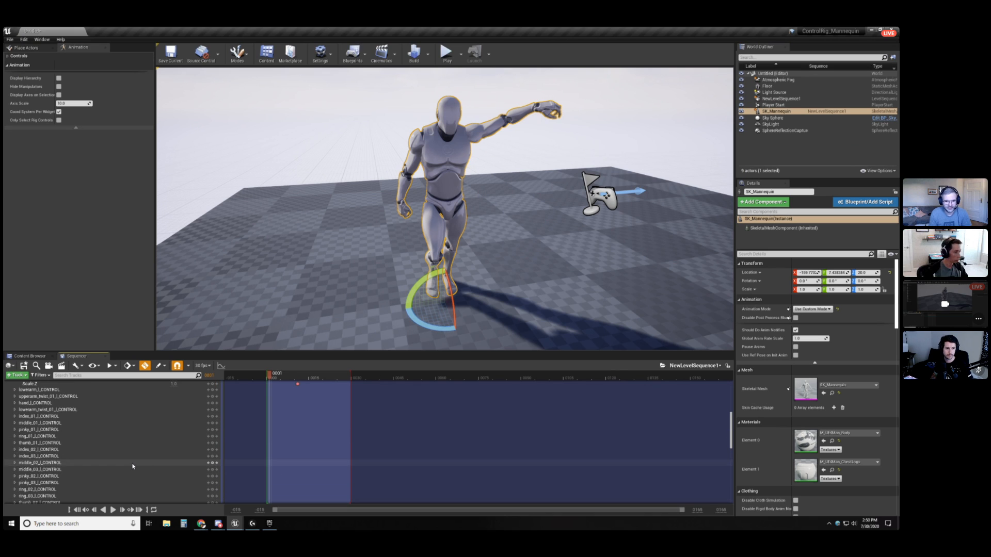
right_click(293, 413)
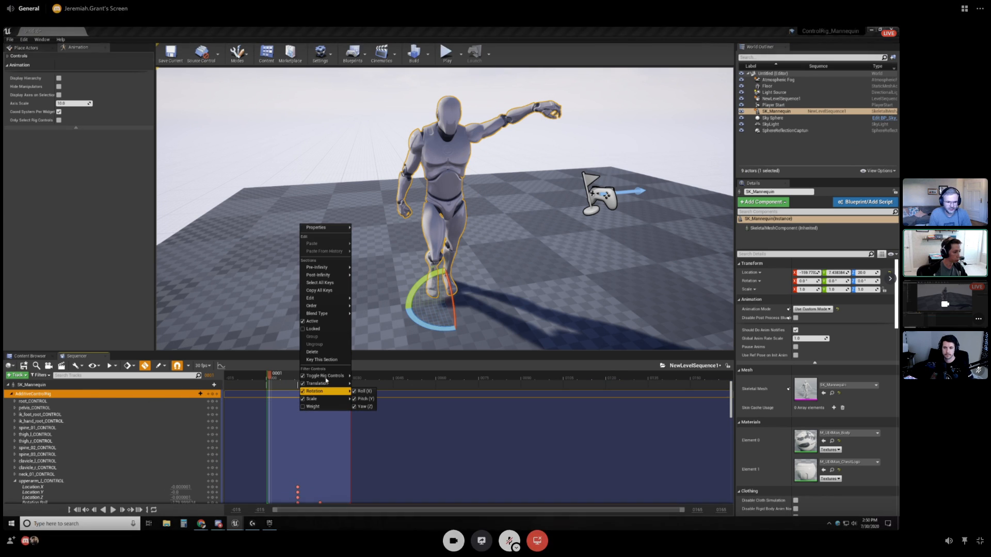
mouse_move(331, 378)
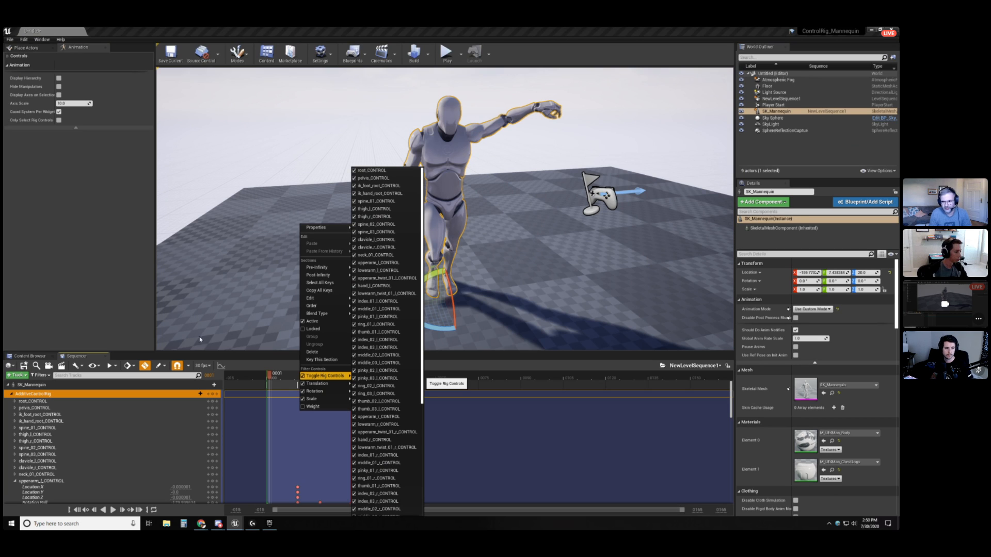
Filter the AdditiveControlRig section so that only upperarm_r_CONTROL and upperarm_l_CONTROL are shown, and collapse the left upper arm's channels.
click(361, 356)
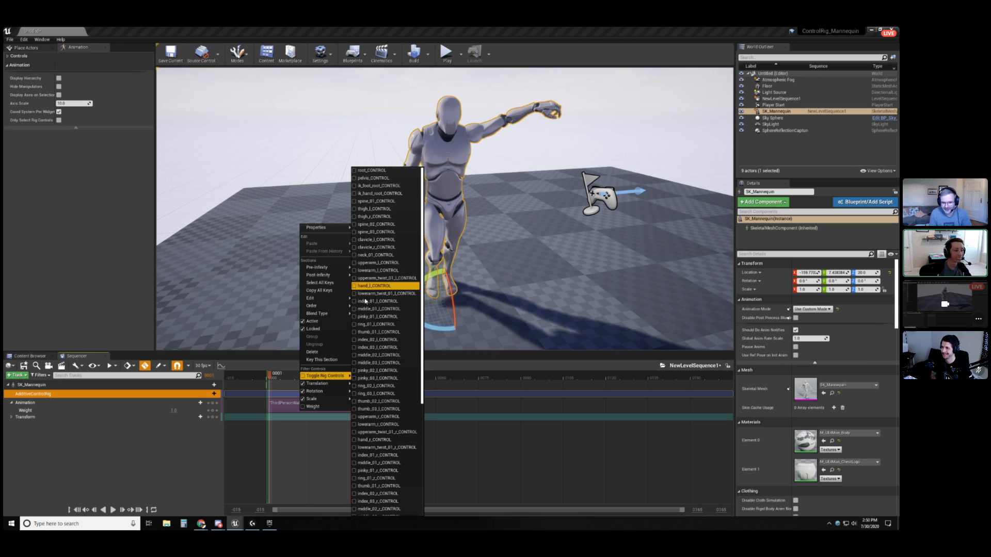
scroll(365, 302, down, 3)
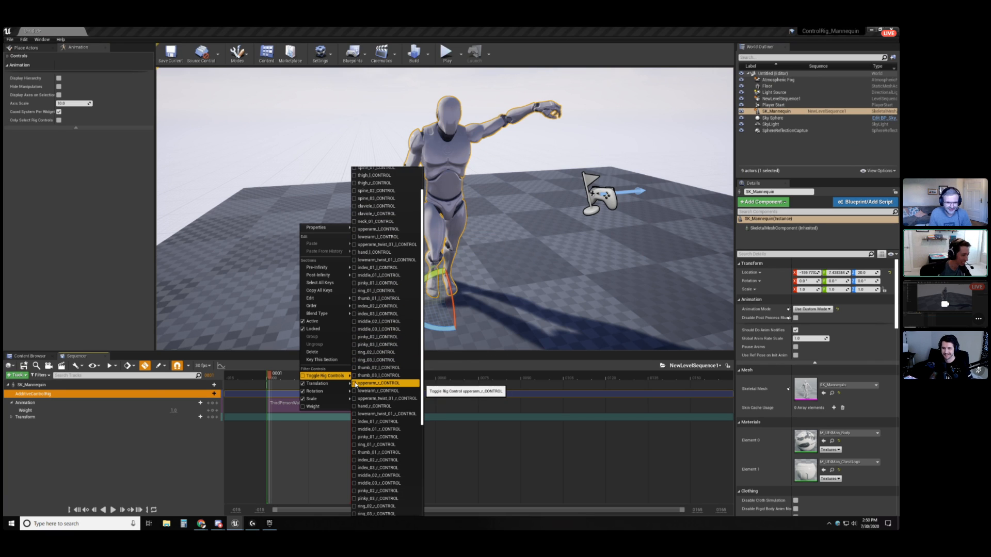
click(355, 384)
scroll(358, 382, down, 3)
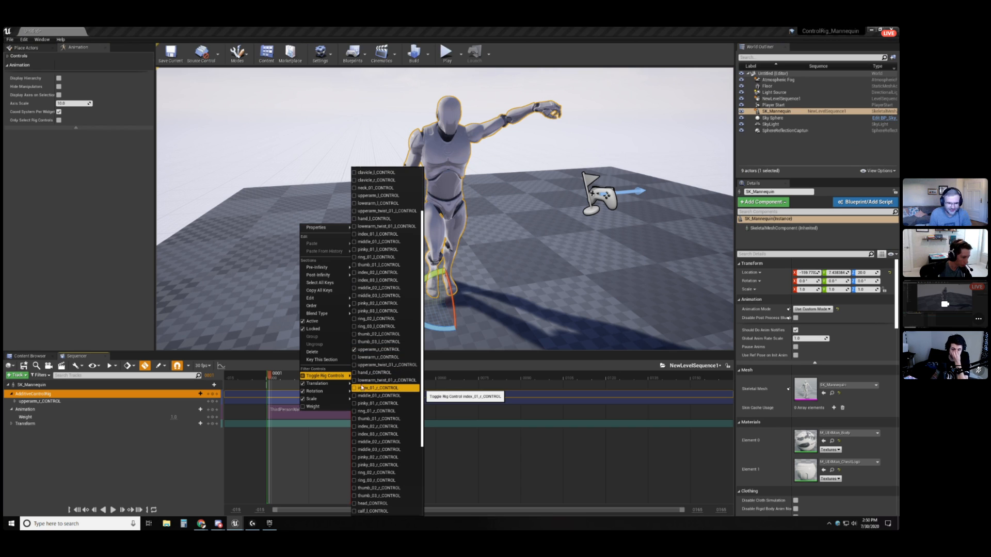
scroll(357, 357, up, 5)
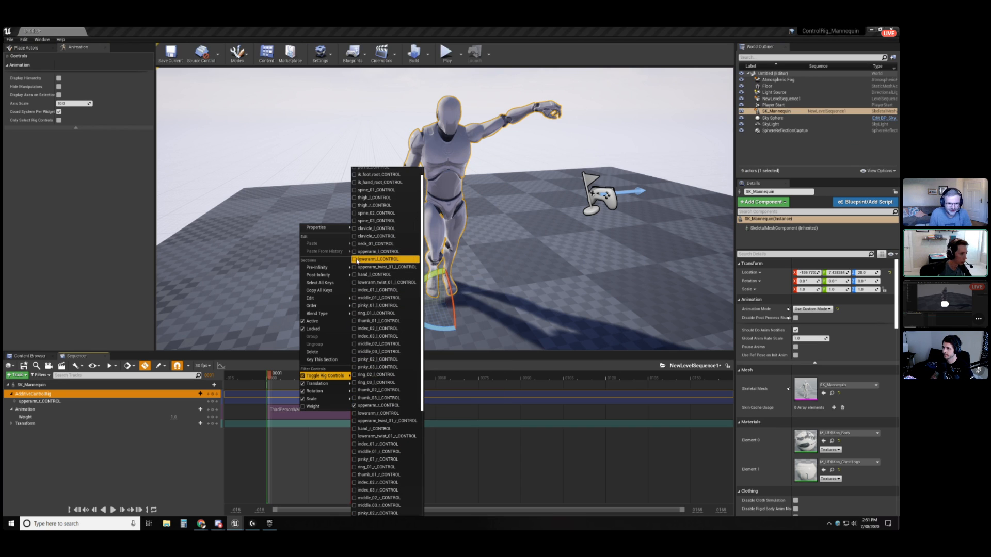
click(357, 252)
click(126, 494)
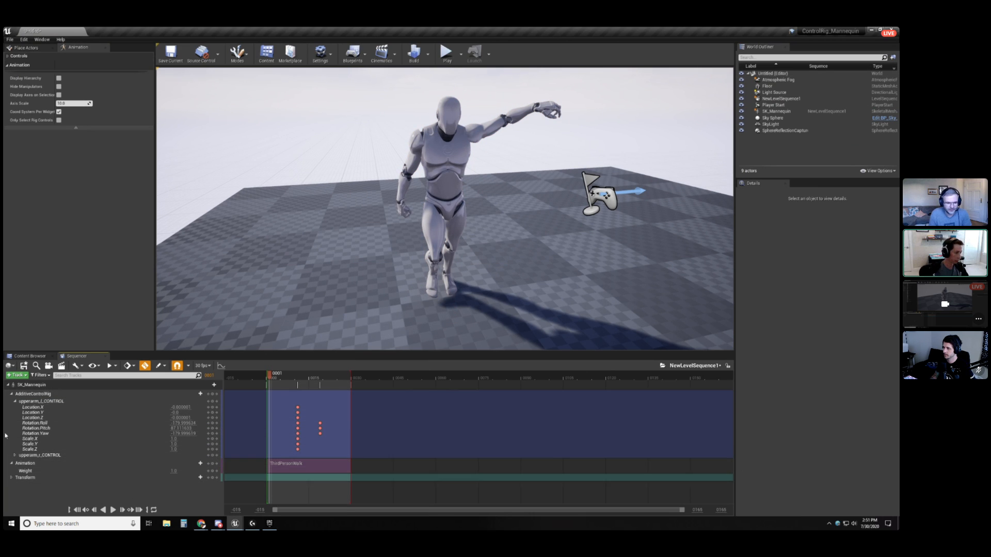
click(15, 401)
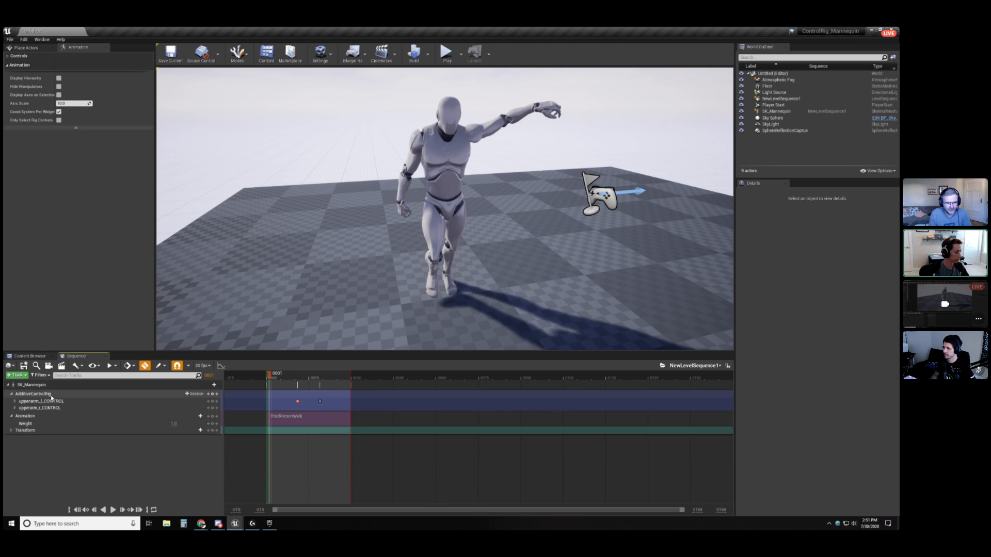
Delete the AdditiveControlRig and Animation tracks from the SK_Mannequin binding.
mouse_move(288, 377)
mouse_down()
mouse_move(327, 376)
mouse_move(270, 375)
mouse_up()
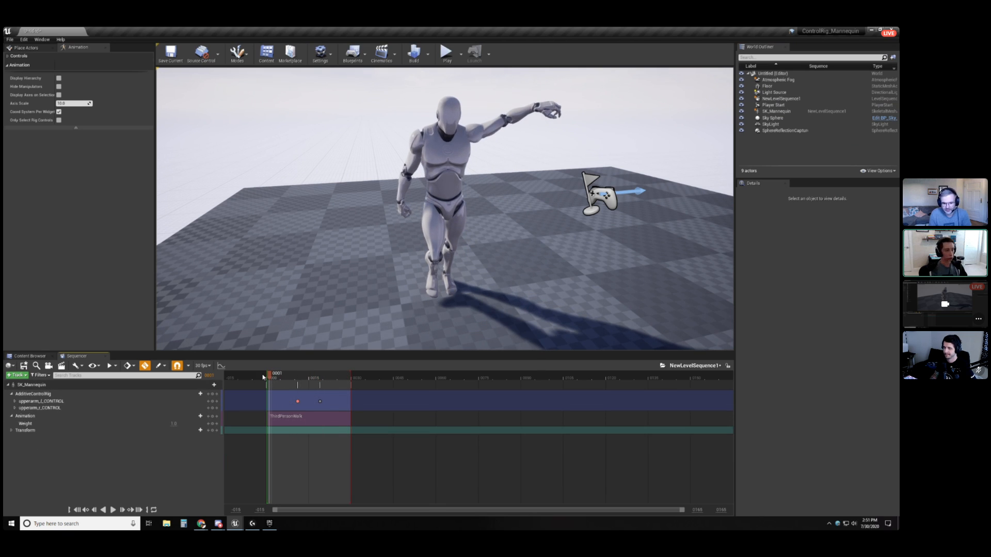
click(52, 393)
click(29, 417)
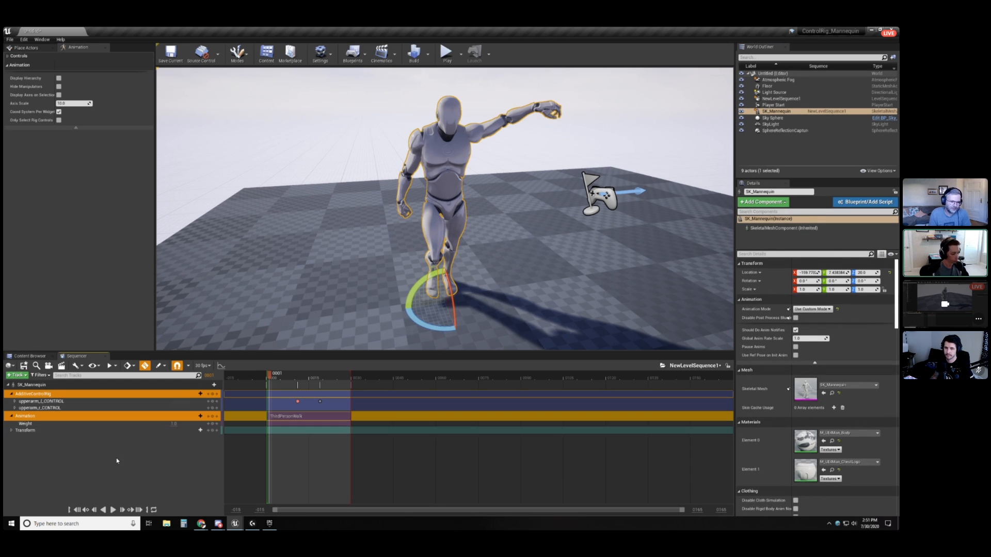
key(Delete)
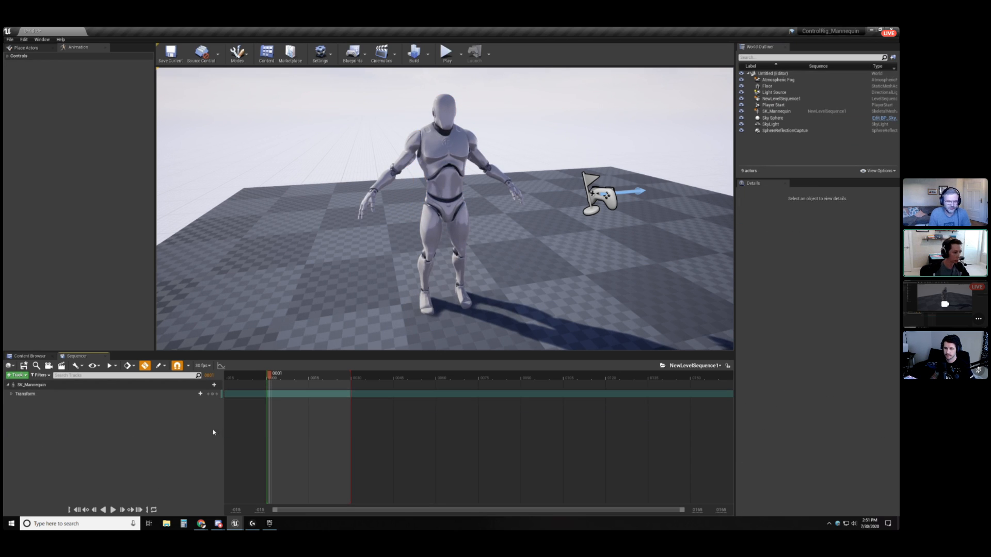
Add a Mannequin_ControlRig animation track to SK_Mannequin and move the playhead to frame 0.
click(210, 385)
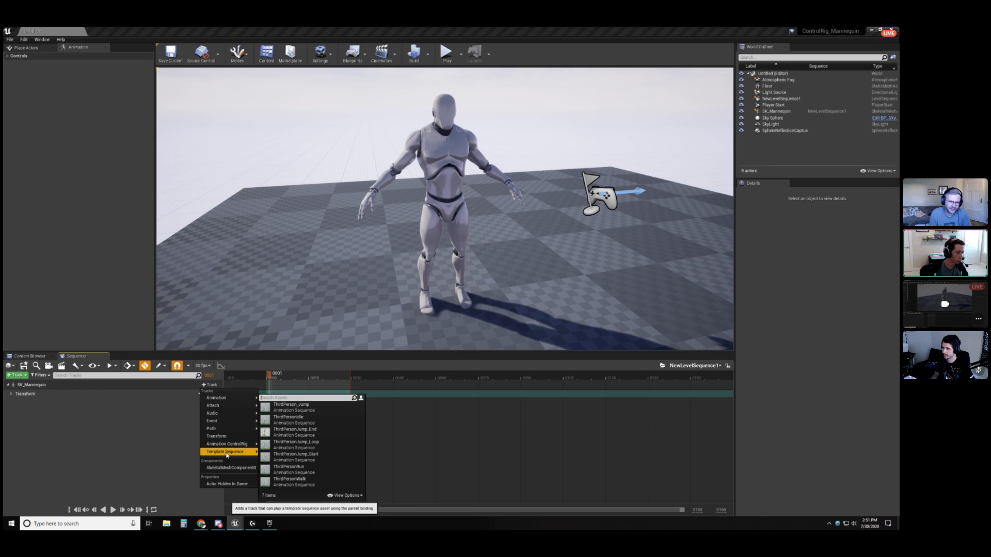
mouse_move(228, 448)
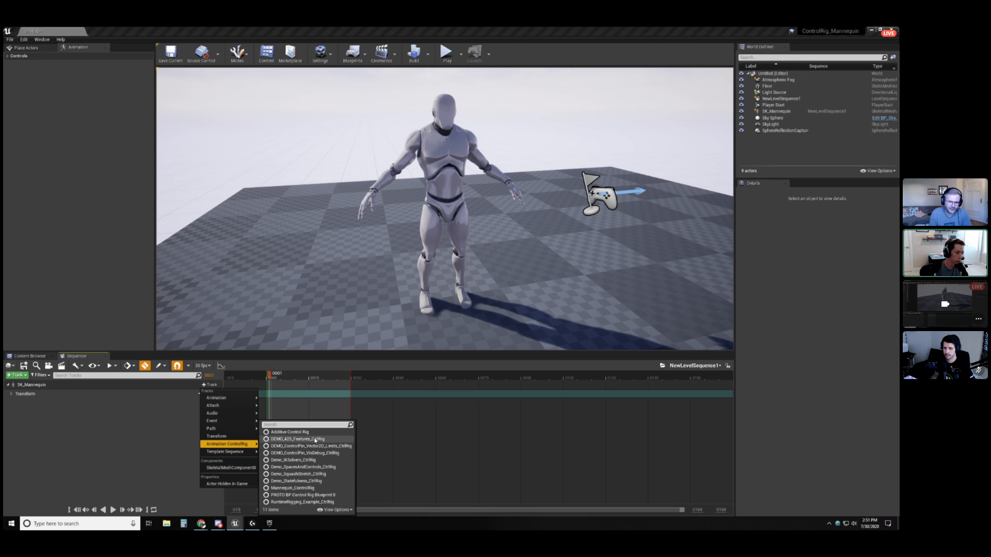
click(307, 488)
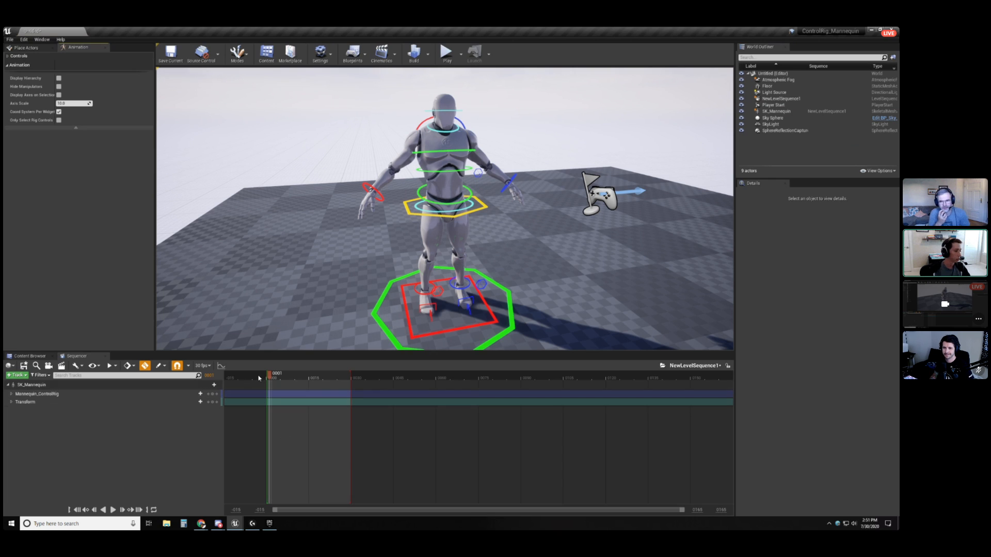
drag(276, 377, 268, 376)
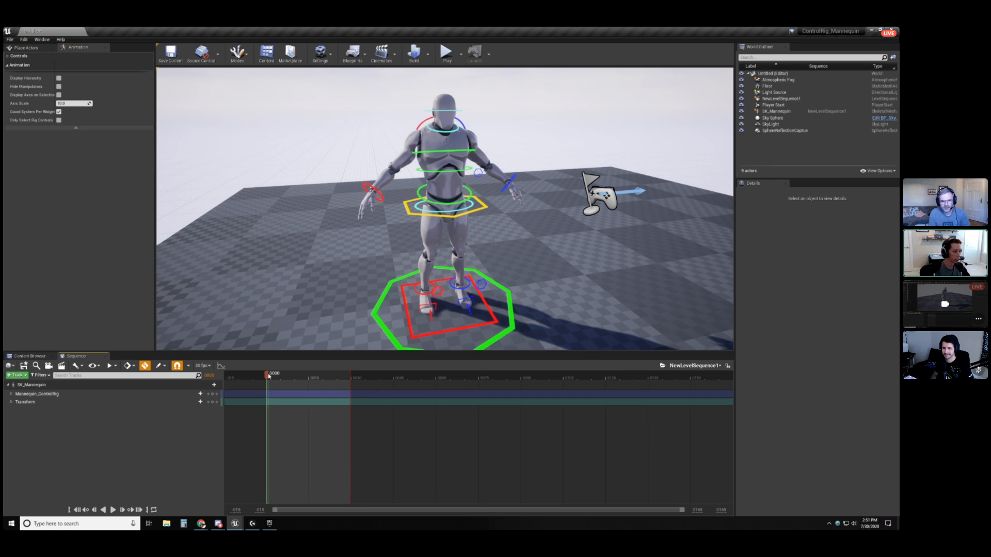
Try selecting the left hand control and the sky in the viewport, and enable Only Select Rig Controls.
click(511, 180)
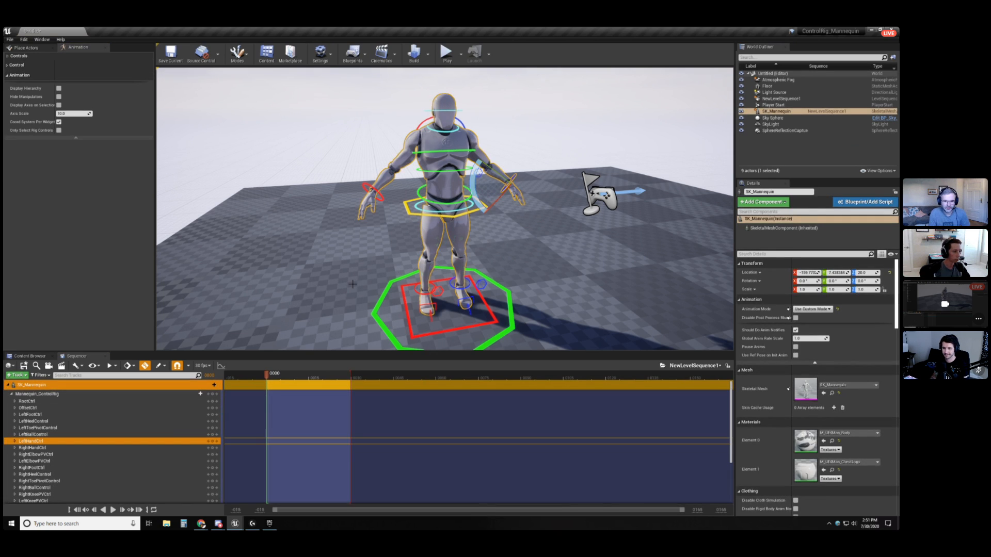
alt+drag(478, 269, 411, 231)
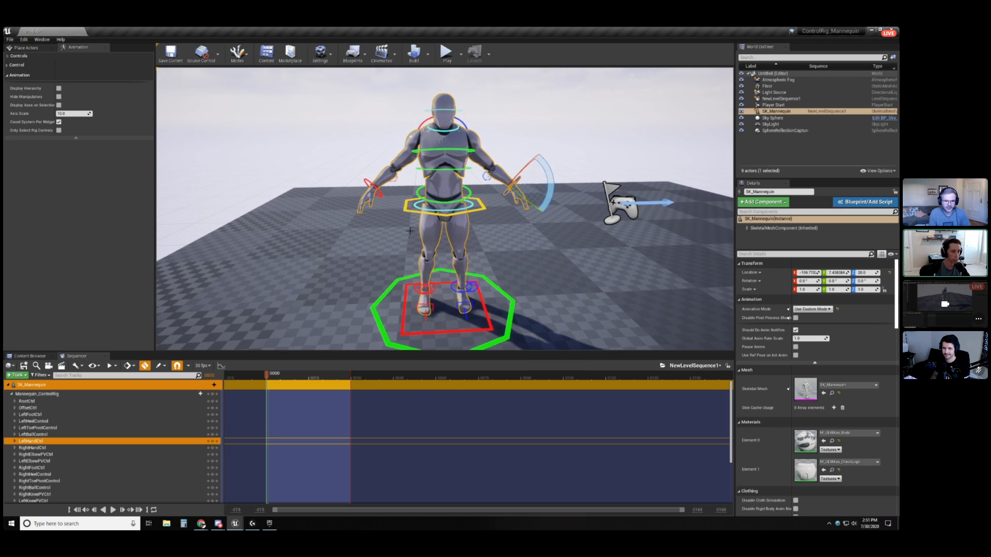
click(518, 134)
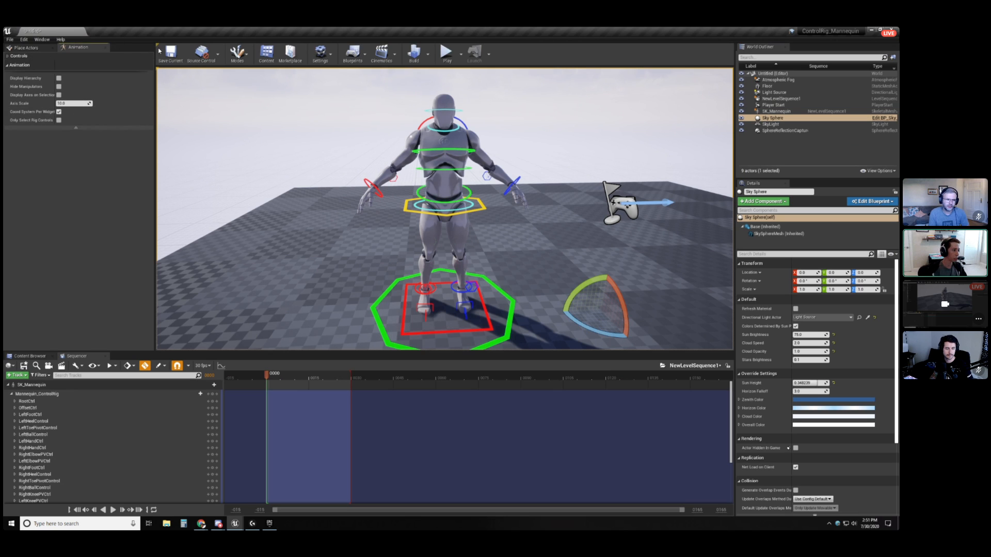
click(237, 53)
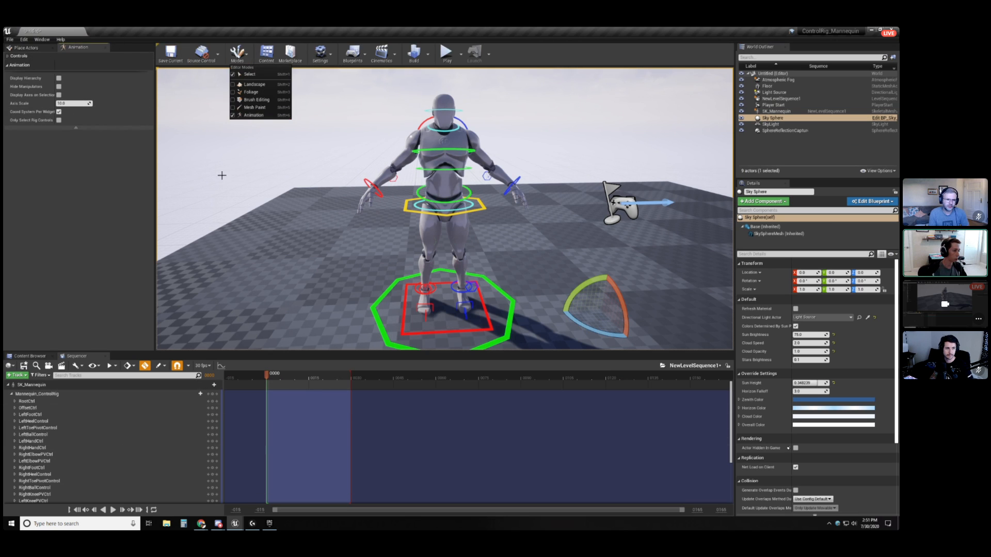
click(253, 115)
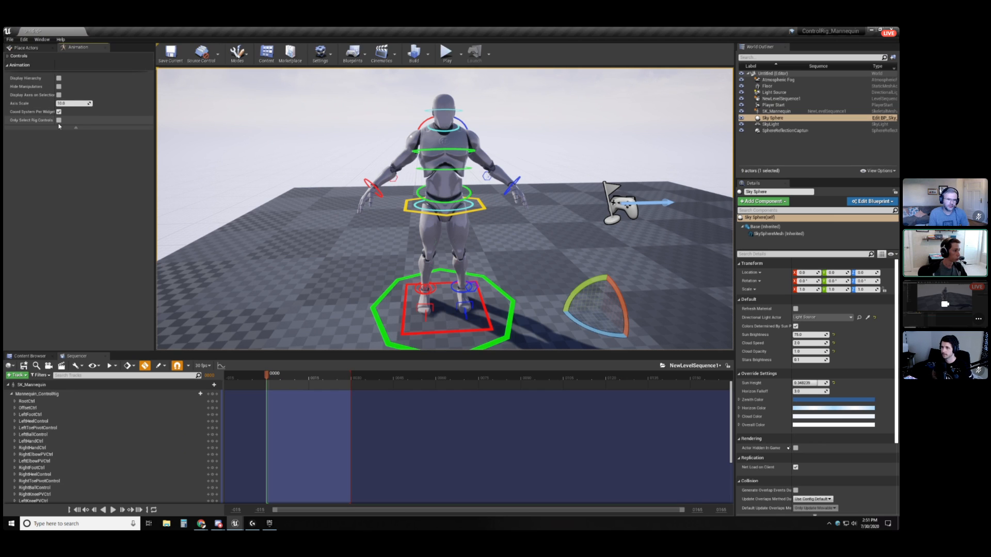
click(59, 120)
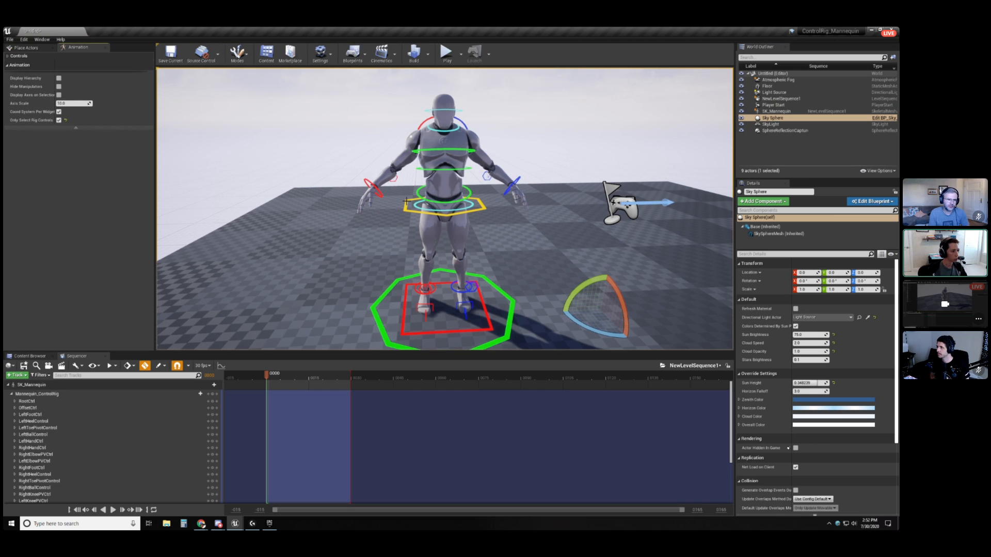
Test rig-only selection on the hand, clavicle, head, elbow and body controls in the viewport, with SK_Mannequin as the only selected actor.
click(374, 183)
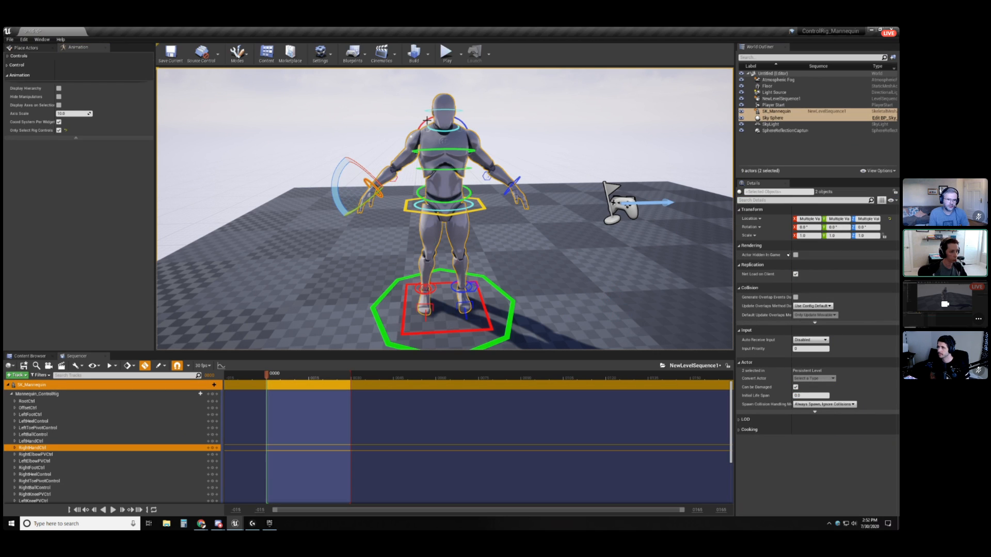
click(424, 119)
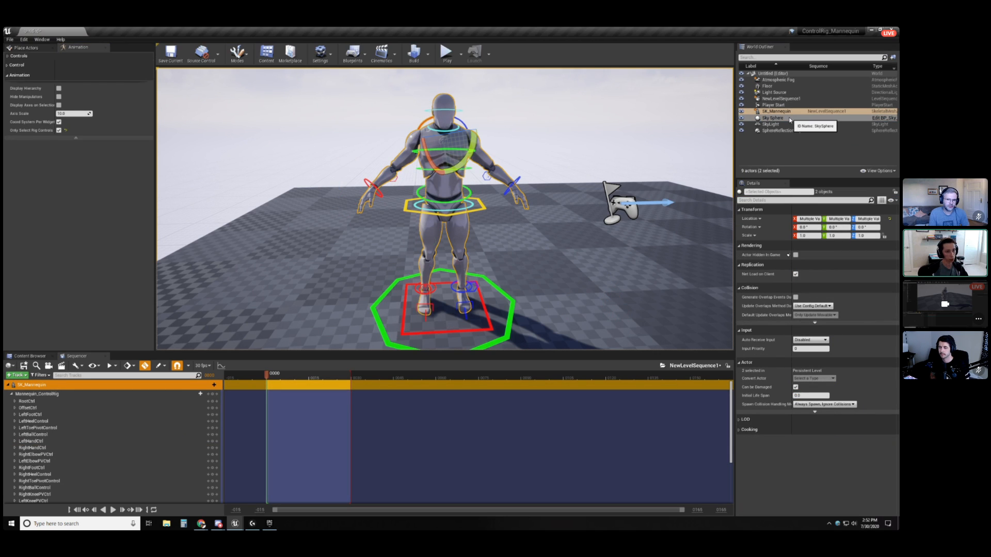
click(776, 111)
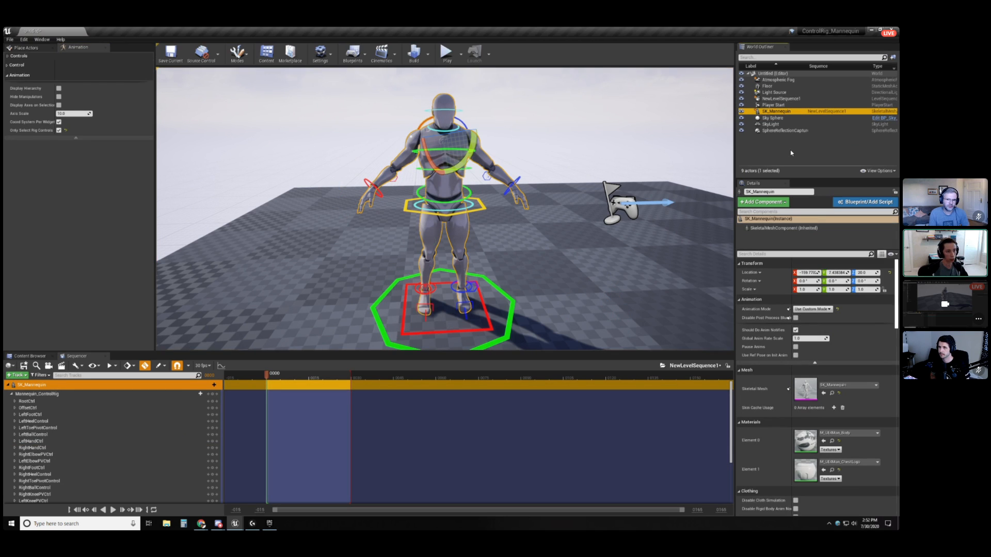
click(463, 119)
click(430, 109)
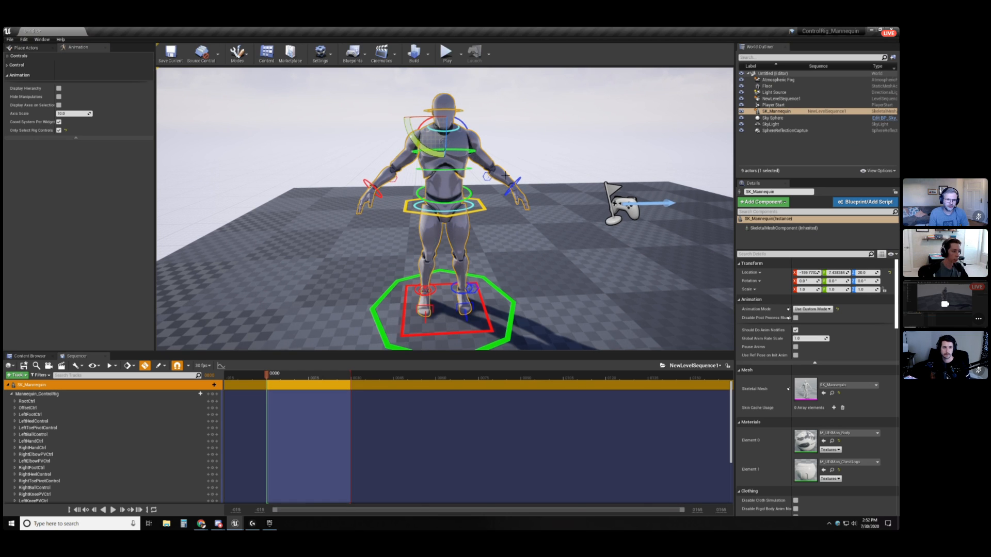
click(514, 183)
click(487, 178)
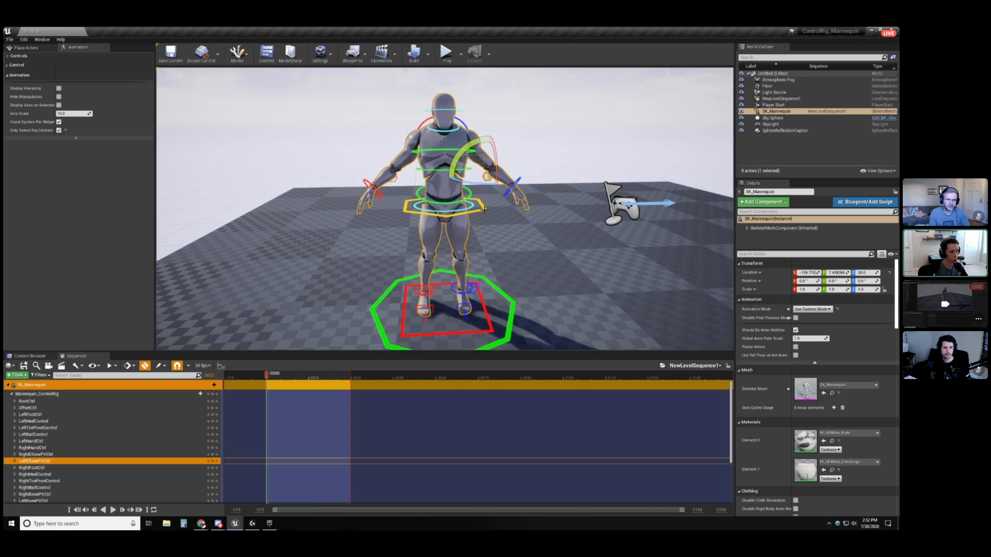
click(484, 208)
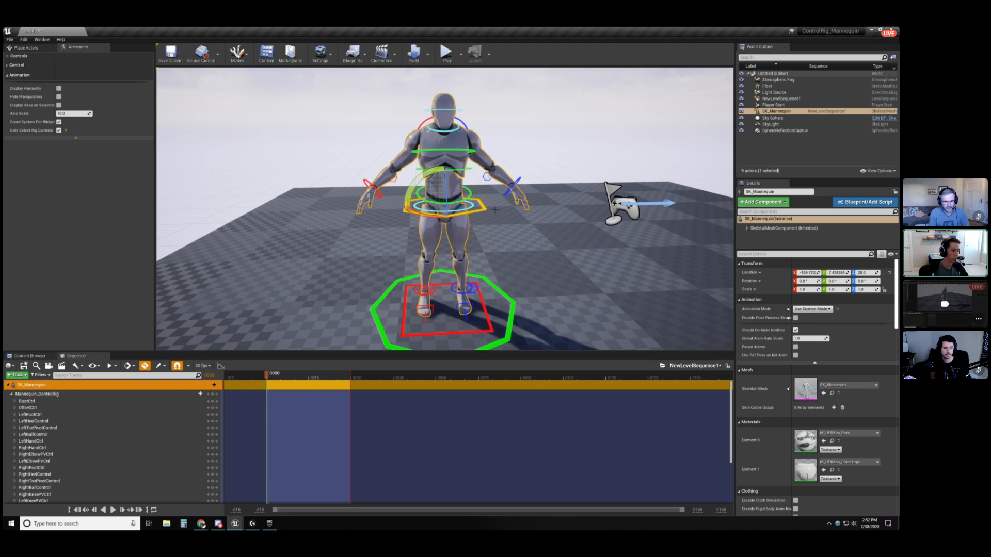
alt+drag(364, 255, 363, 255)
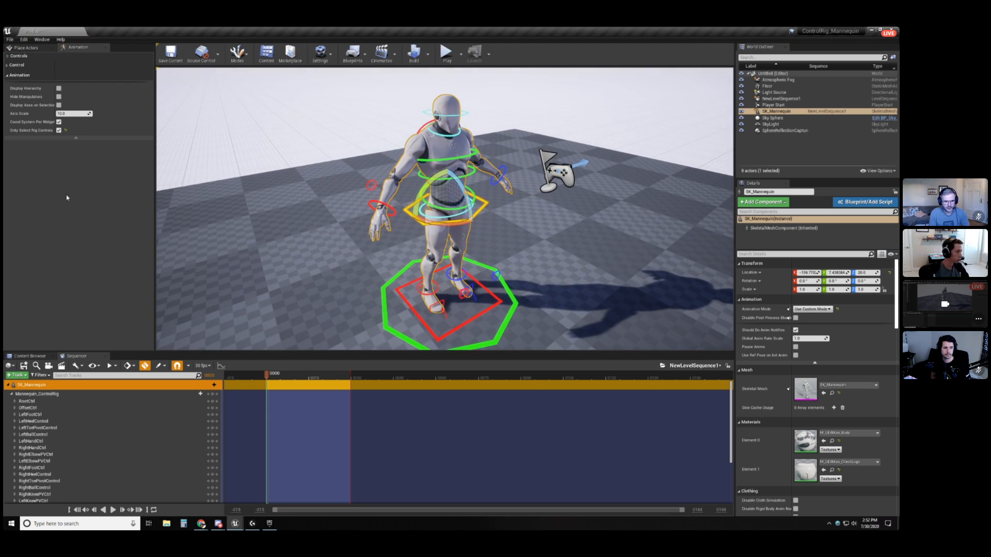
Expand the rig's Controls hierarchy, search it for "upper", and clear the search.
click(7, 65)
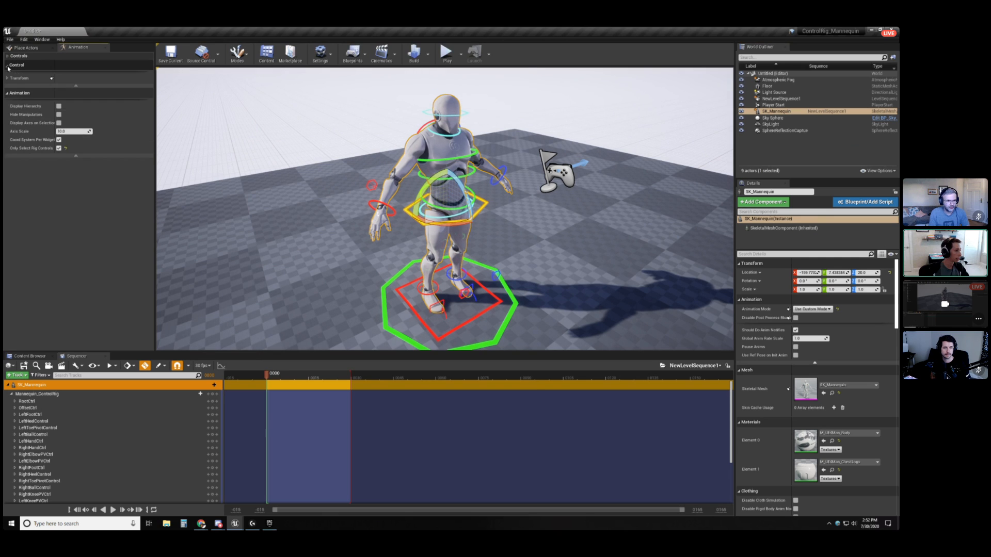
click(11, 56)
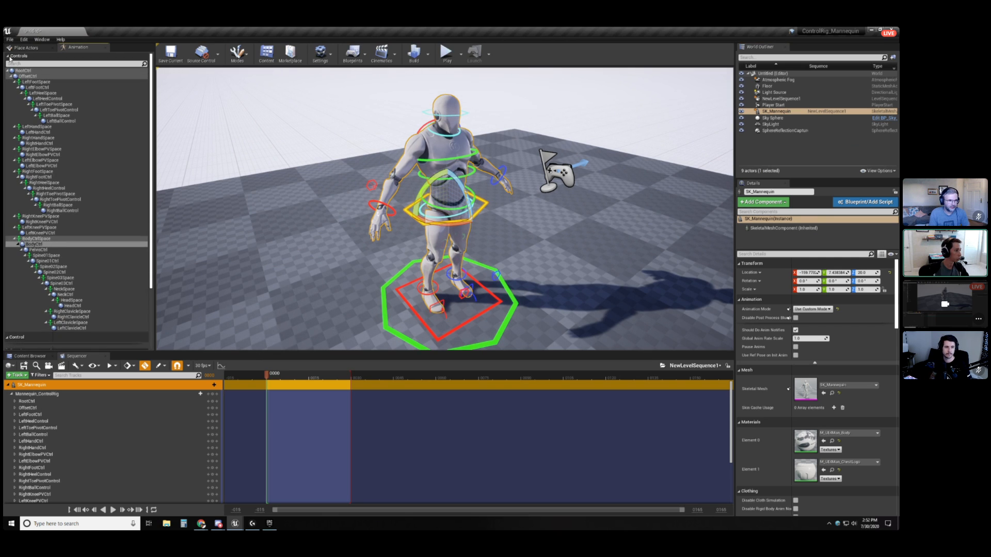
click(35, 64)
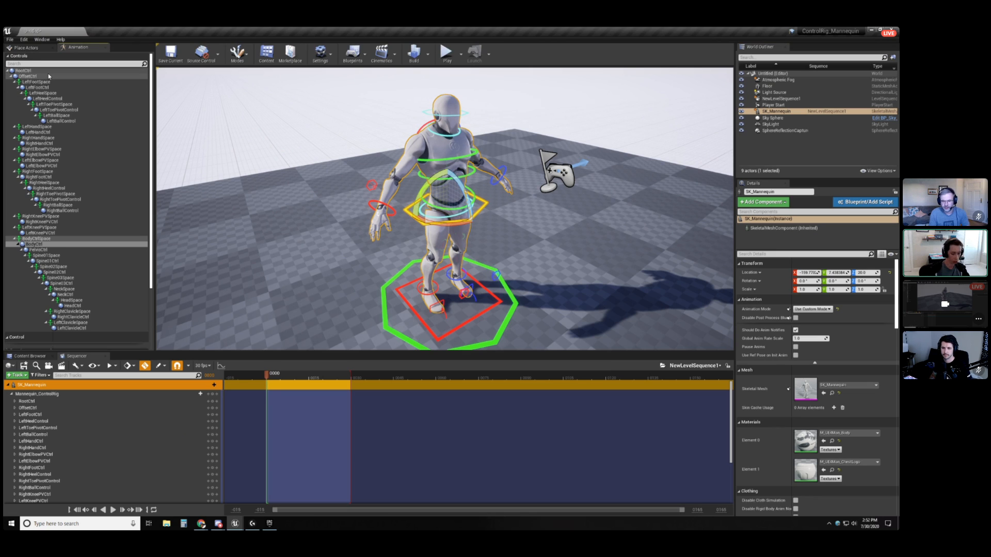
text(upper)
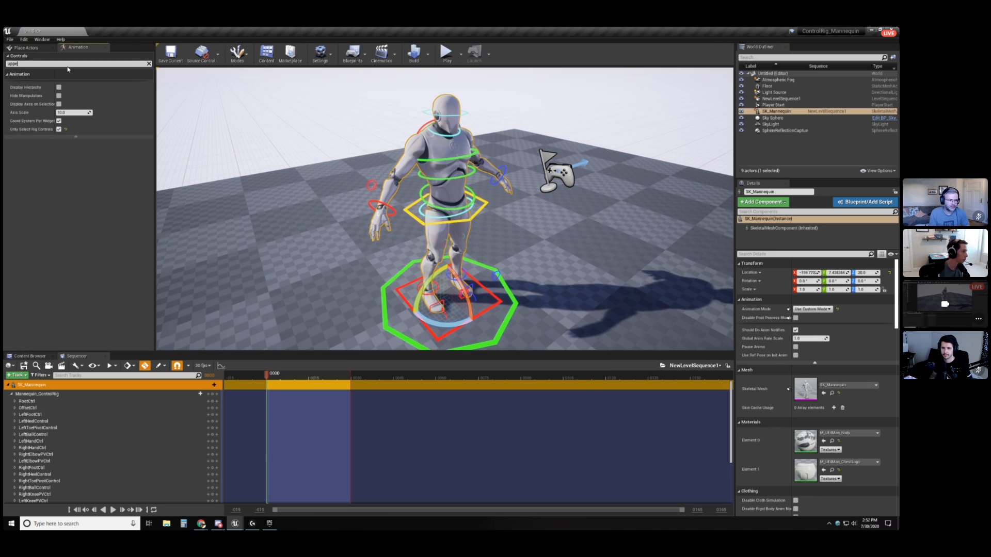
key(BackSpace)
key(BackSpace)
key(BackSpace)
key(BackSpace)
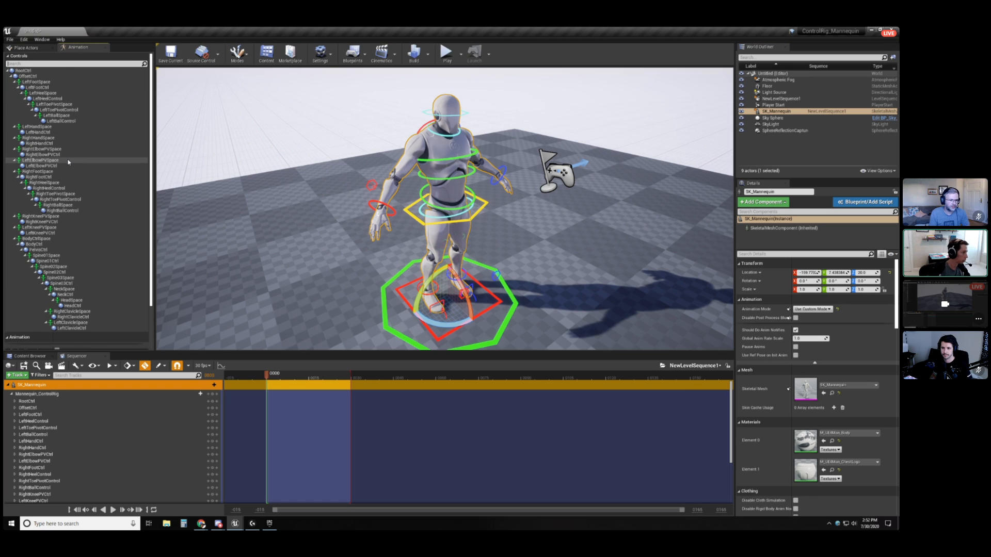
text(U)
key(BackSpace)
key(BackSpace)
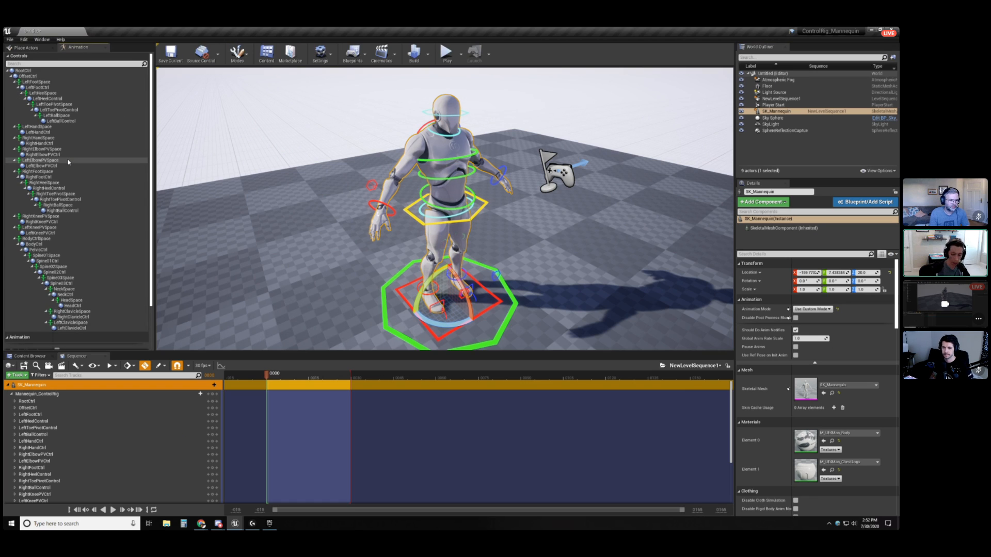
text(U)
key(BackSpace)
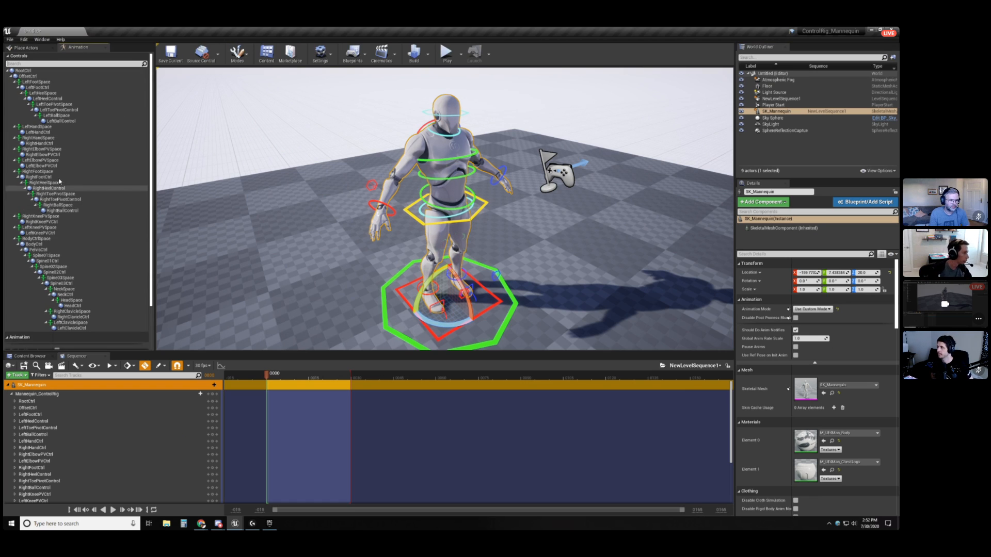
Select RightFootCtrl and PelvisCtrl in turn from the Controls hierarchy.
click(39, 177)
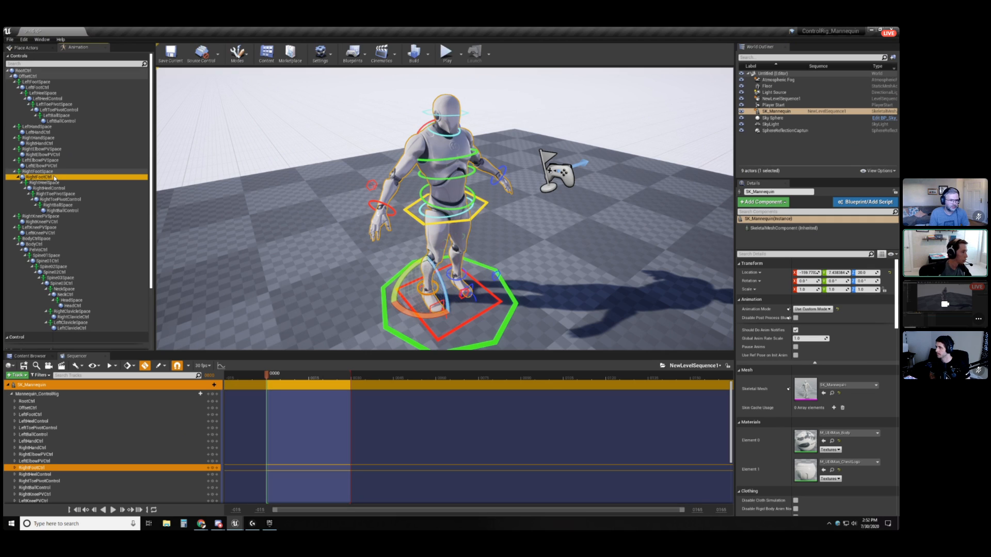
click(60, 250)
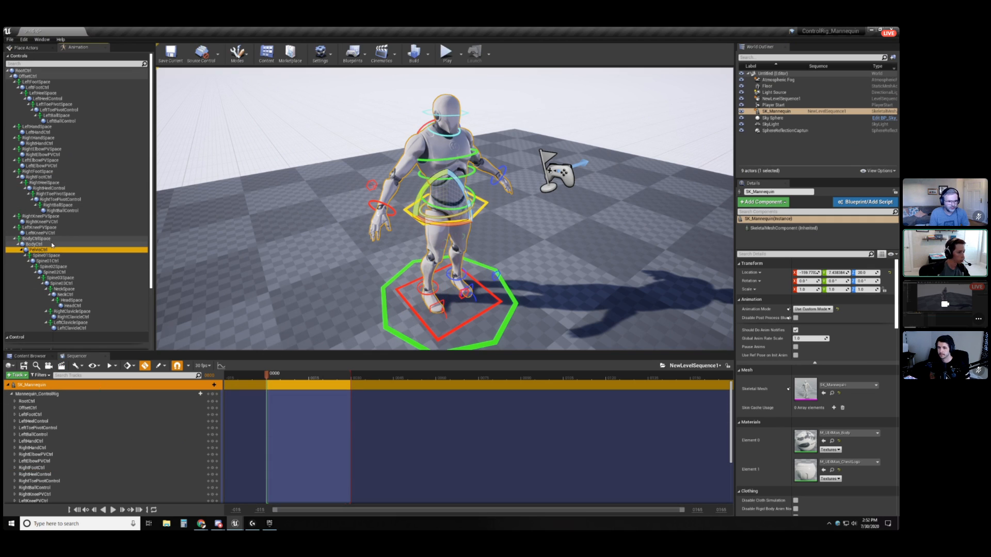
Select BodyCtrl from the Controls hierarchy and locate its track in Sequencer.
click(52, 245)
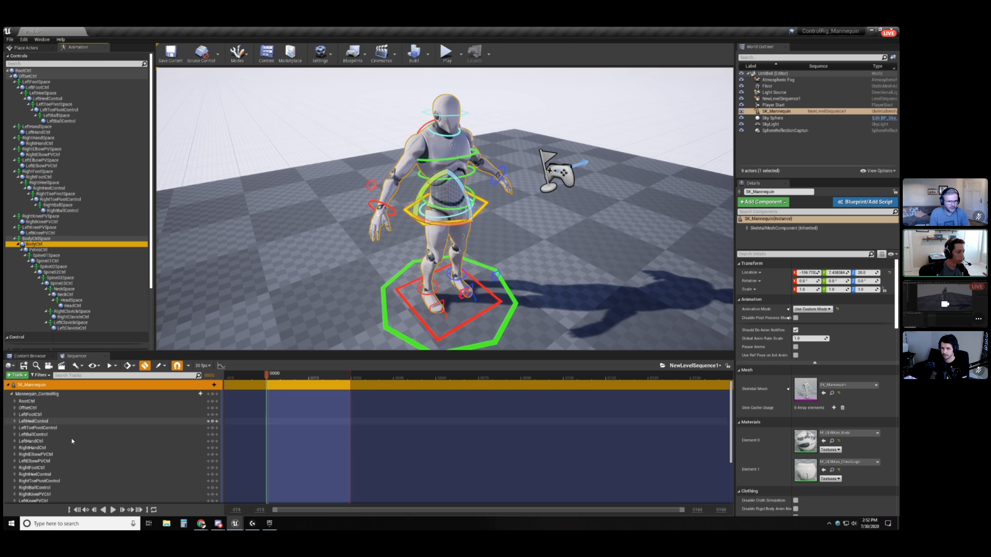
scroll(73, 439, down, 3)
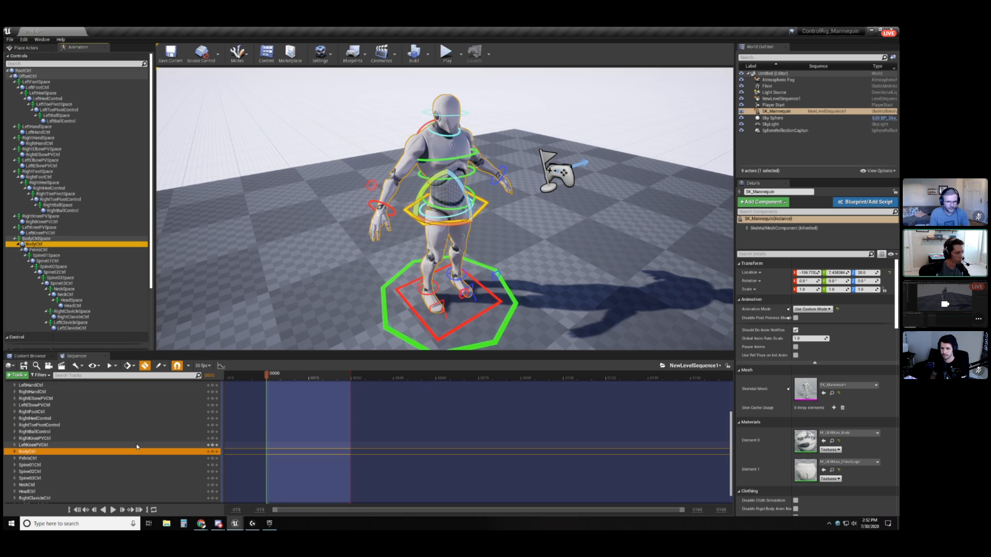
scroll(136, 444, up, 3)
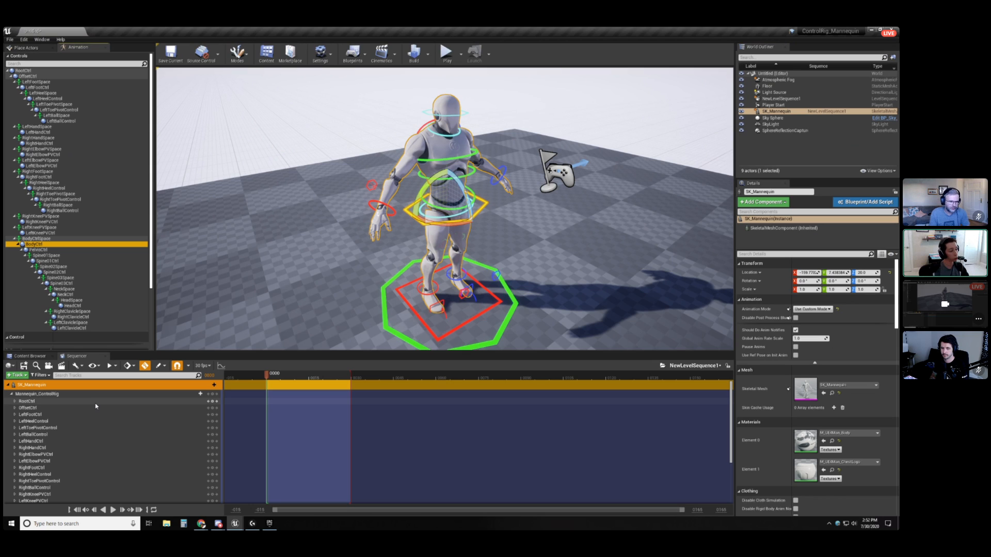
Try the Selected Control Rig Controls track filter in Sequencer with different hierarchy items selected, and turn the filter off.
click(40, 375)
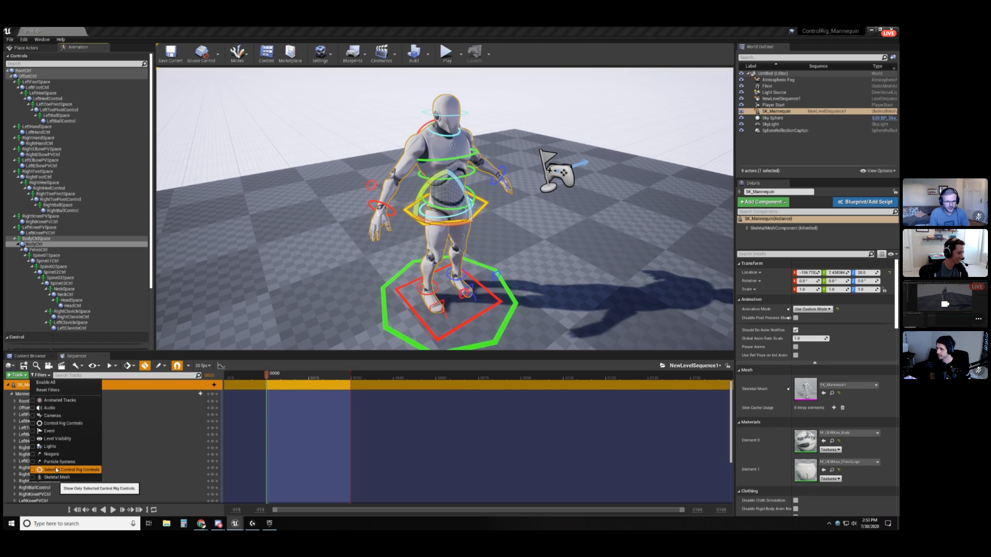
click(296, 306)
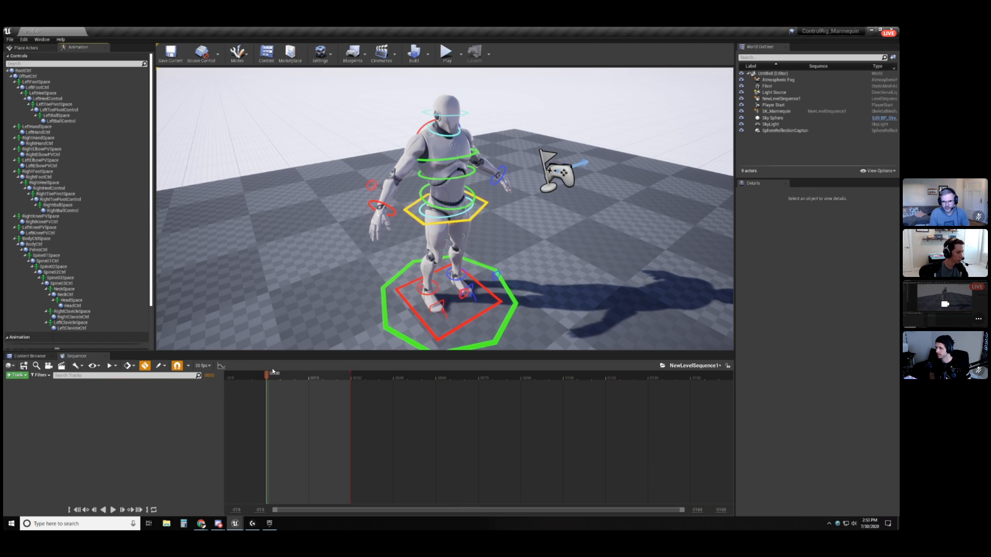
click(51, 166)
click(40, 375)
click(32, 470)
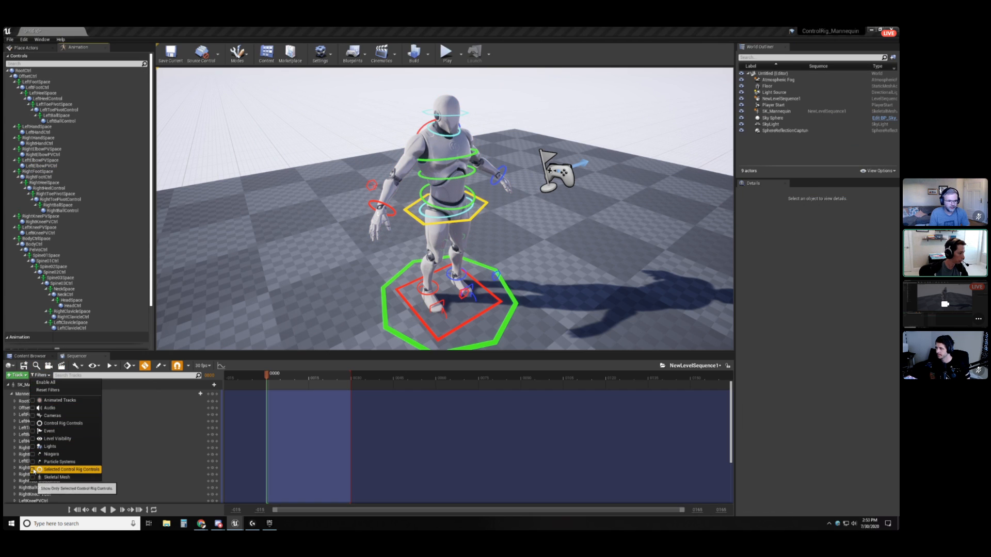
click(61, 189)
click(47, 255)
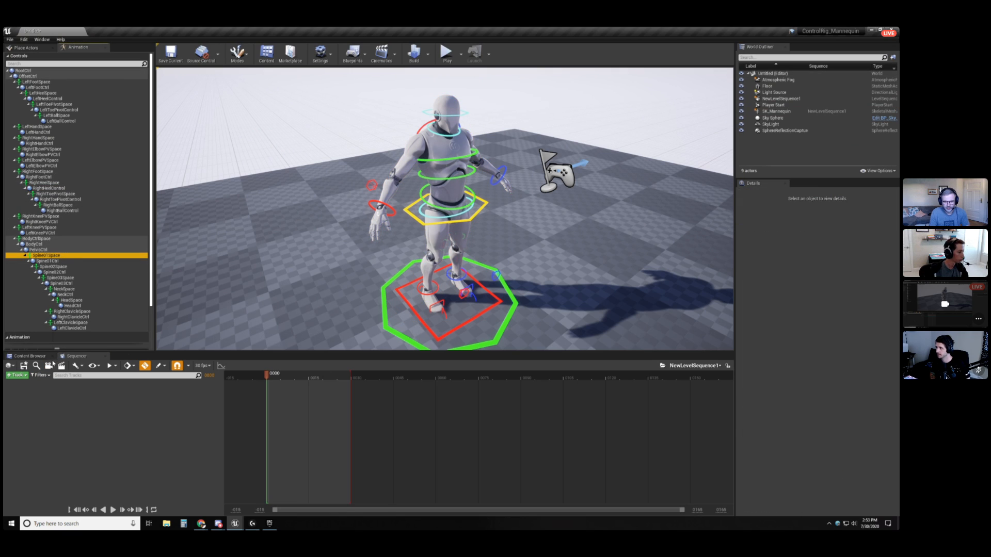
click(41, 375)
click(62, 470)
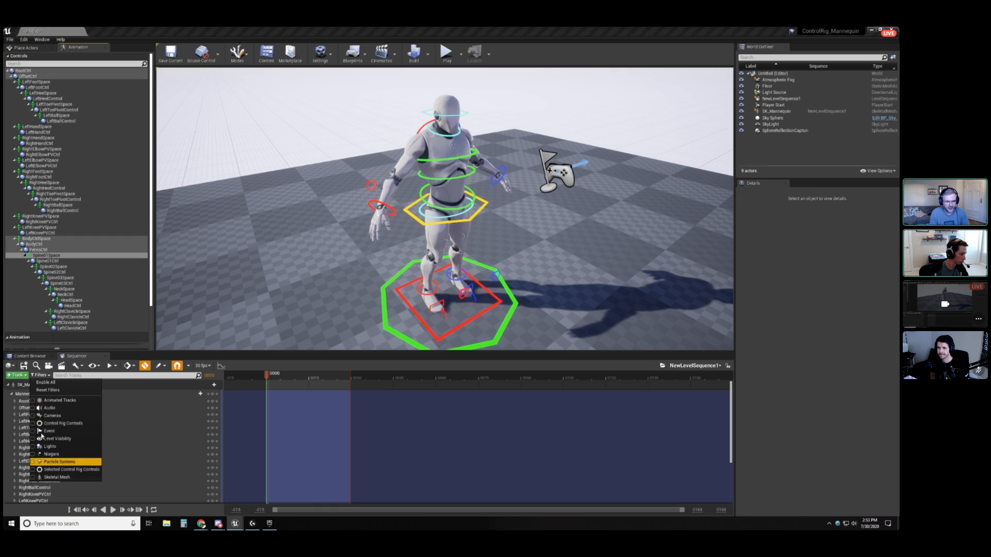
Select the LeftHeelControl track, search the Sequencer tracks for "upp" and "Left", and clear the search.
click(147, 423)
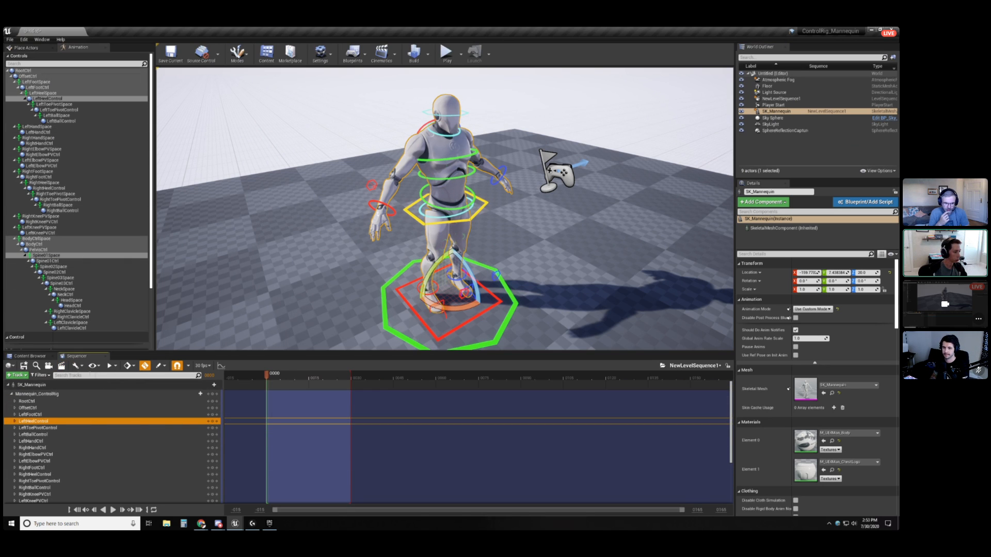
text(upp)
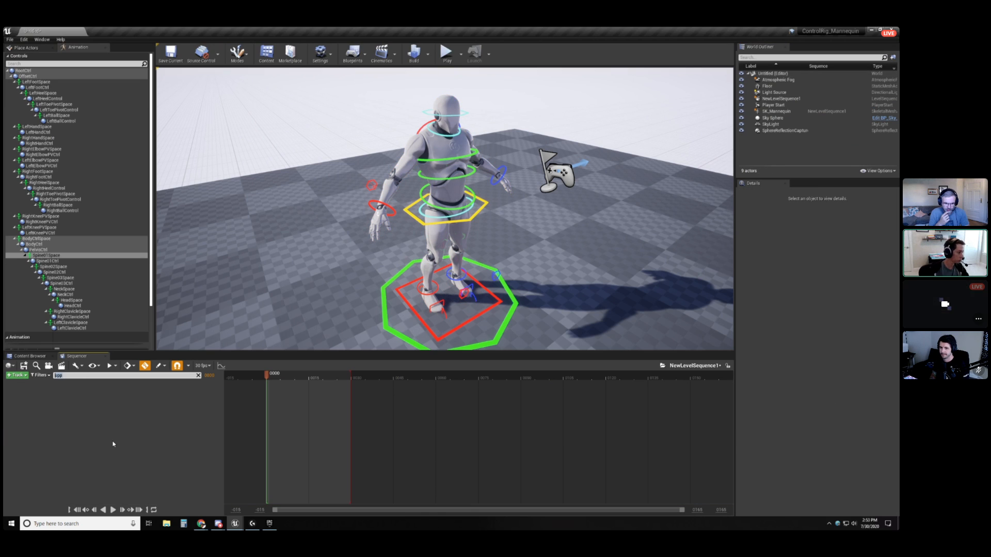
key(BackSpace)
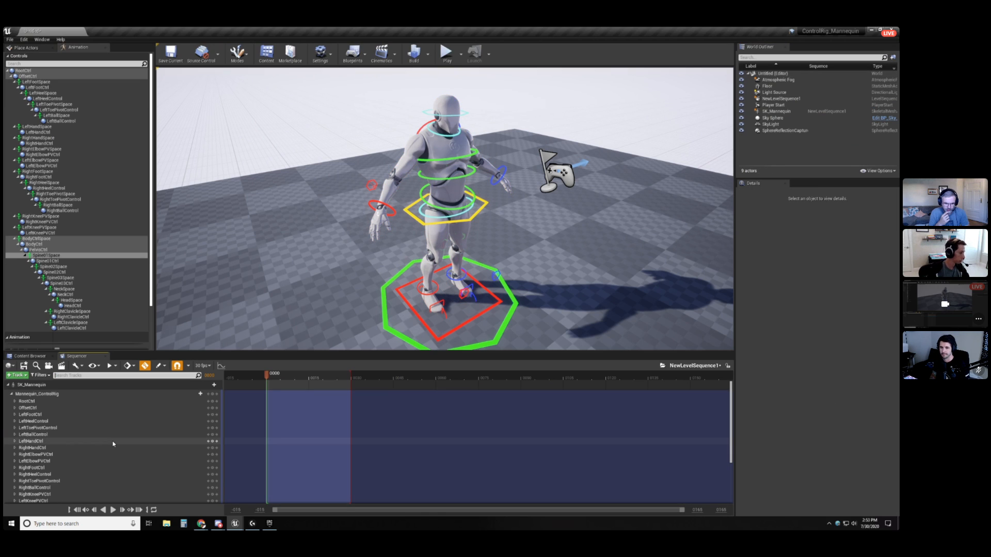
text(Left)
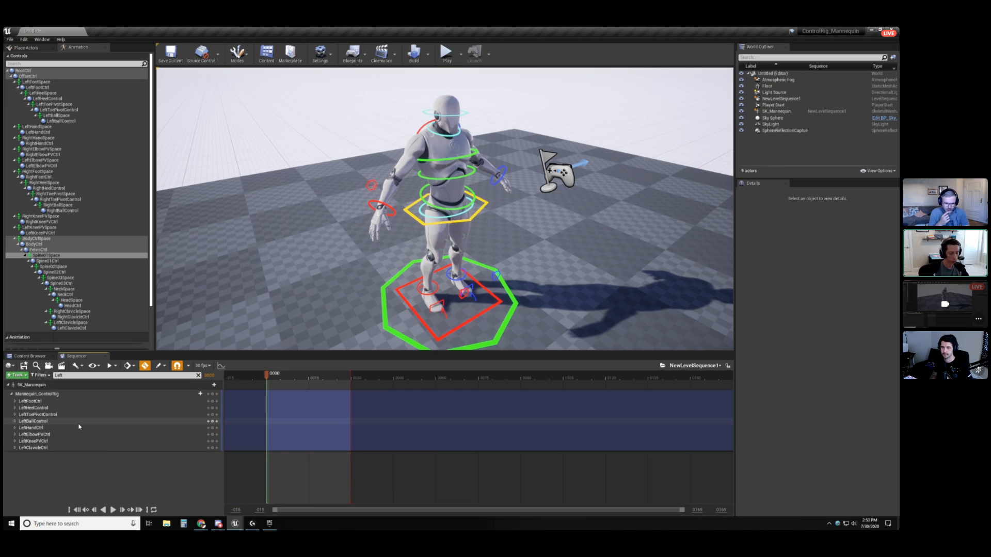
key(BackSpace)
key(BackSpace)
key(BackSpace)
key(BackSpace)
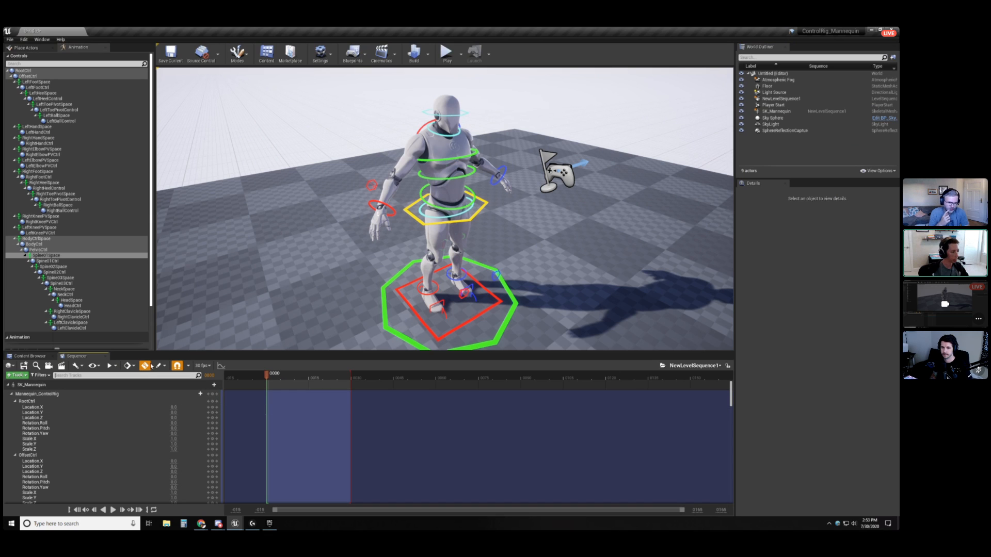
Move the playhead to frame 17 and collapse the Mannequin_ControlRig track.
drag(284, 378, 314, 378)
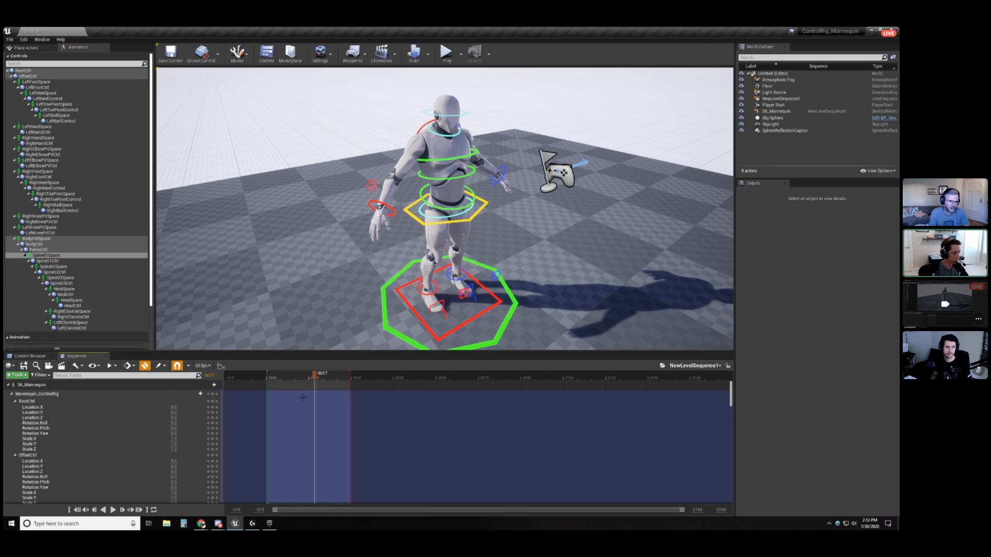
click(11, 394)
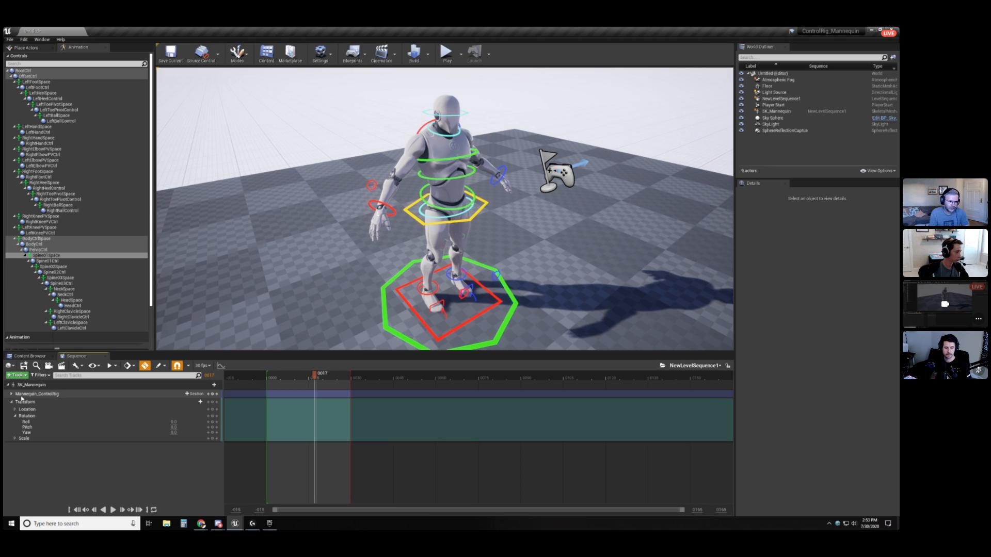
click(36, 394)
click(102, 462)
View the Mannequin_ControlRig track's options, dismiss them, and clear the track selection.
right_click(61, 395)
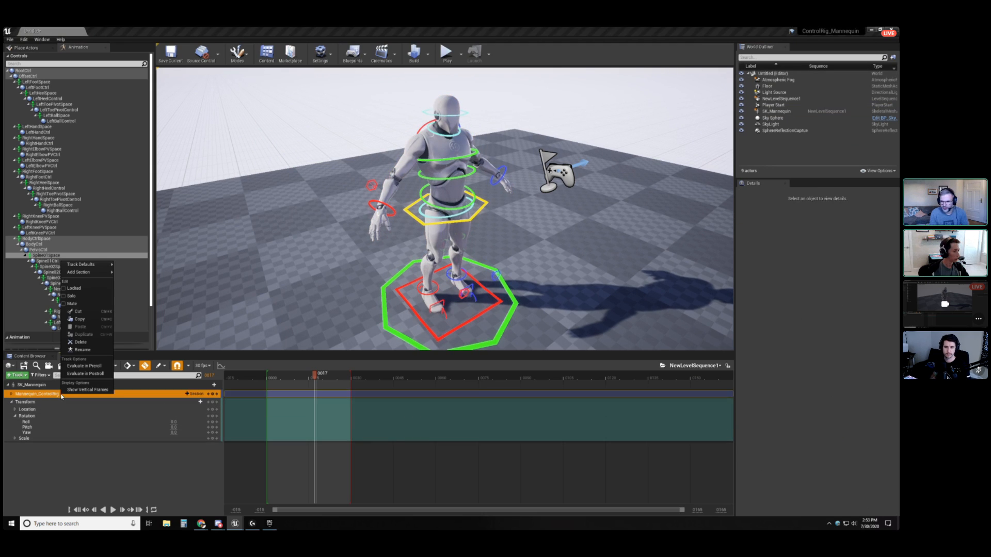
click(48, 386)
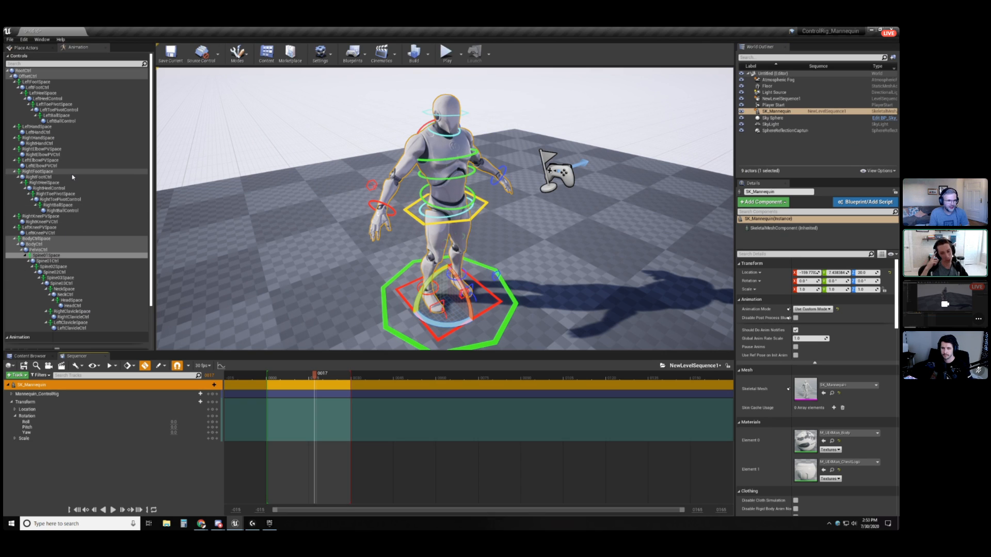
click(77, 466)
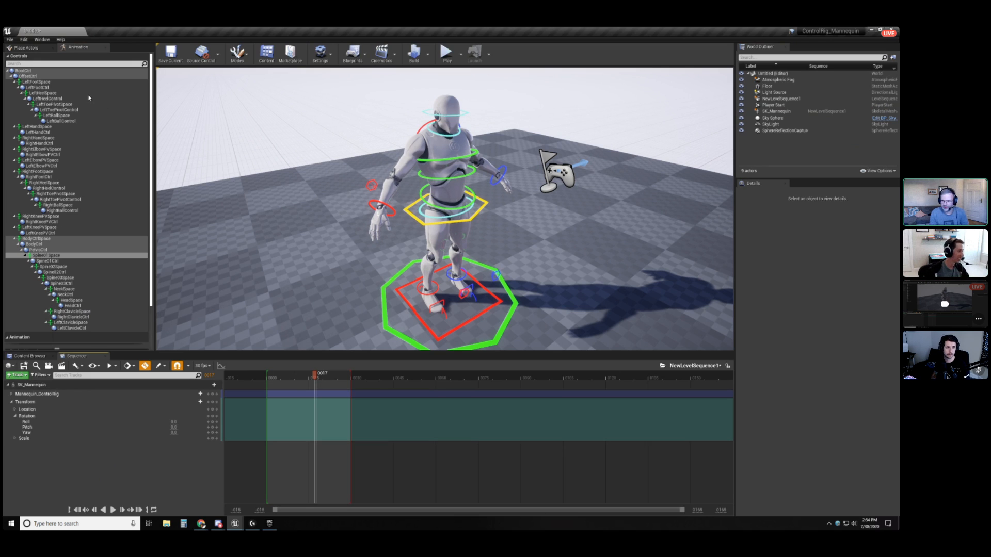
Search the rig's Controls hierarchy for "hand" twice, clearing the search each time.
click(54, 64)
text(hand)
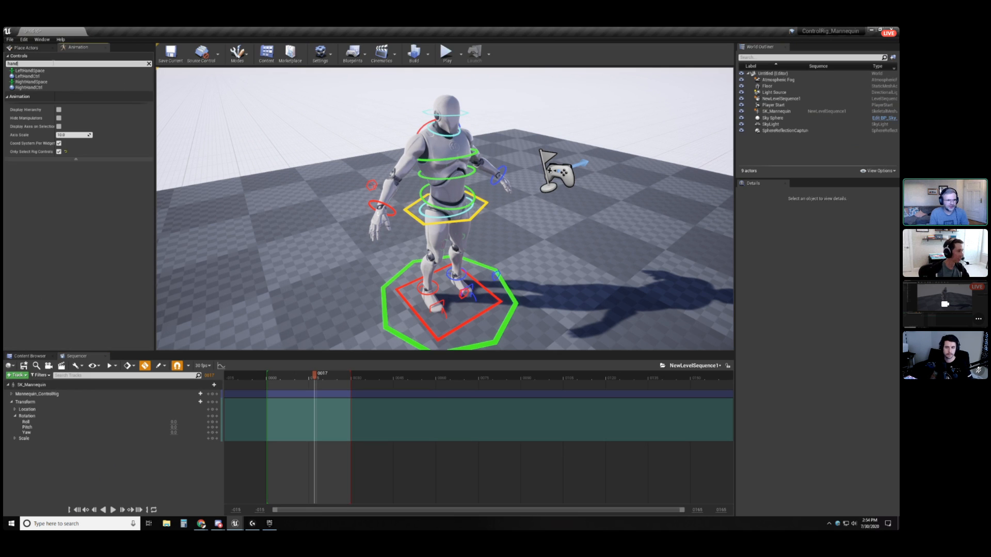
key(ctrl+a)
key(BackSpace)
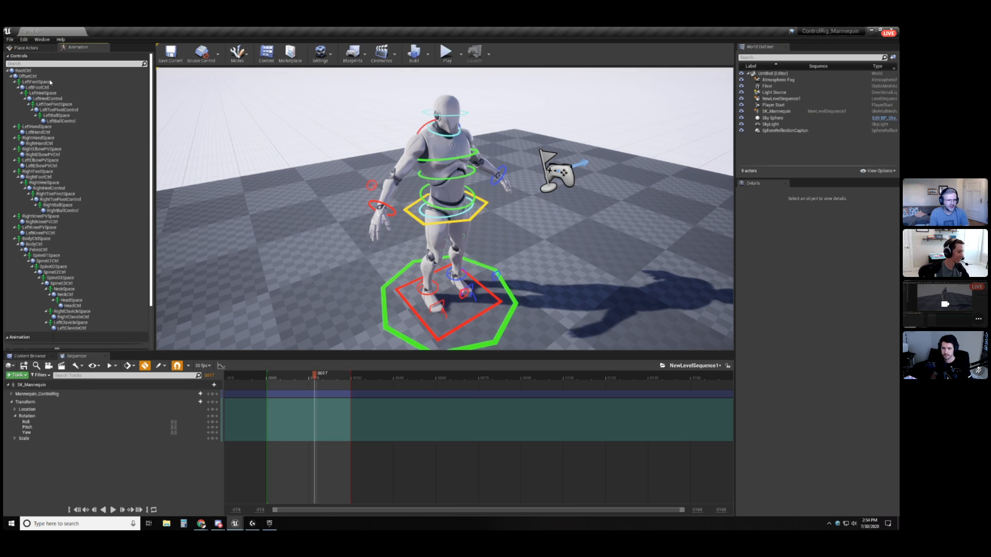
text(hand)
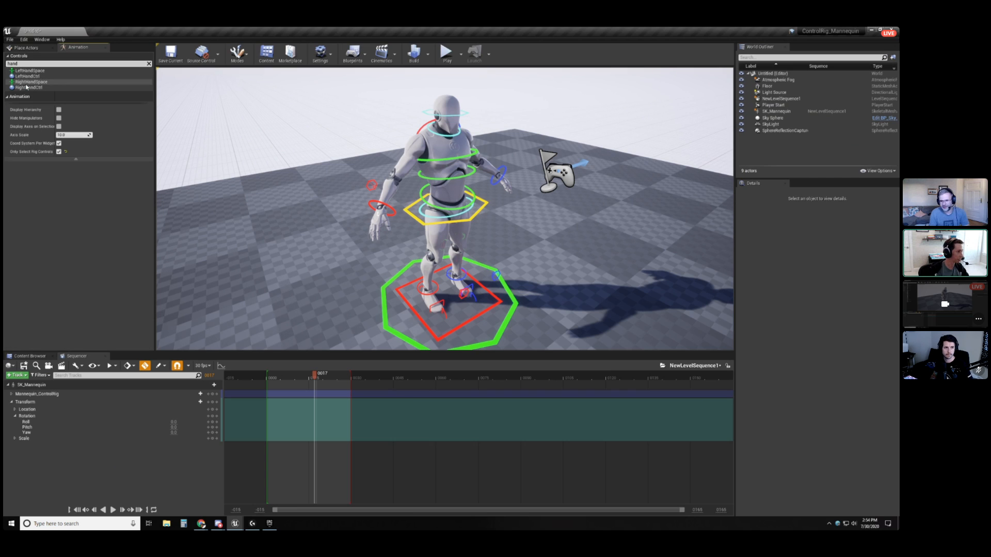
key(ctrl+a)
key(BackSpace)
click(117, 476)
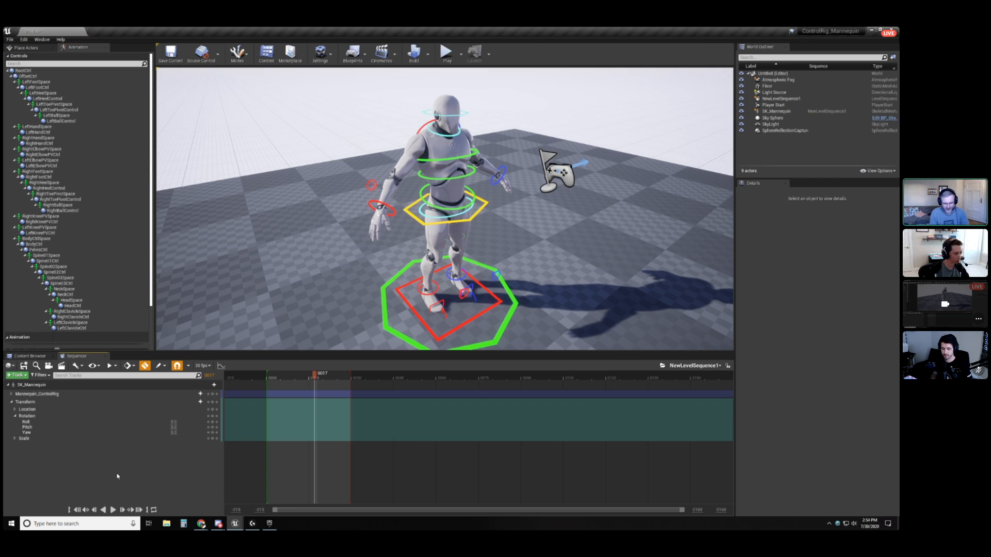
Move the playhead to frame 7, and select and deselect the Mannequin_ControlRig track.
drag(314, 379, 286, 379)
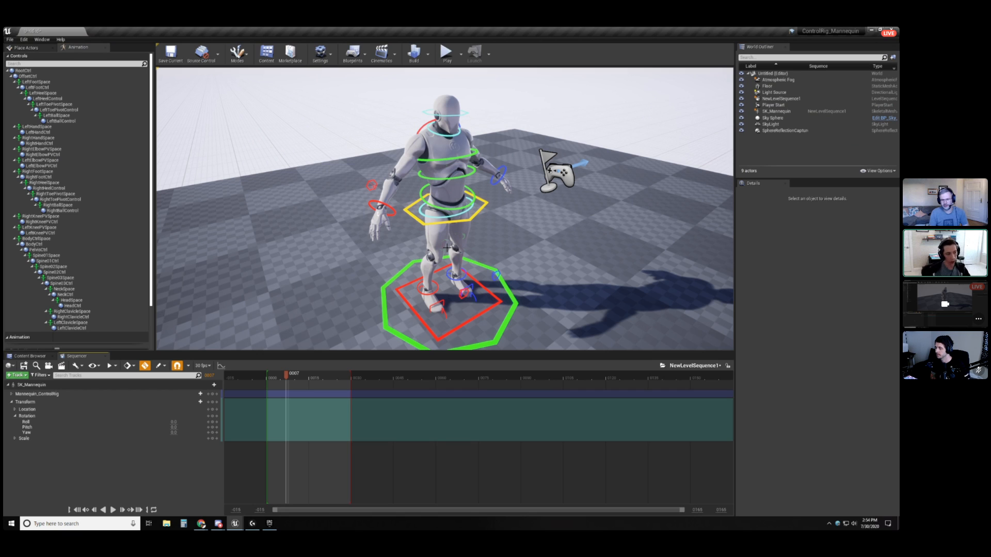
click(62, 394)
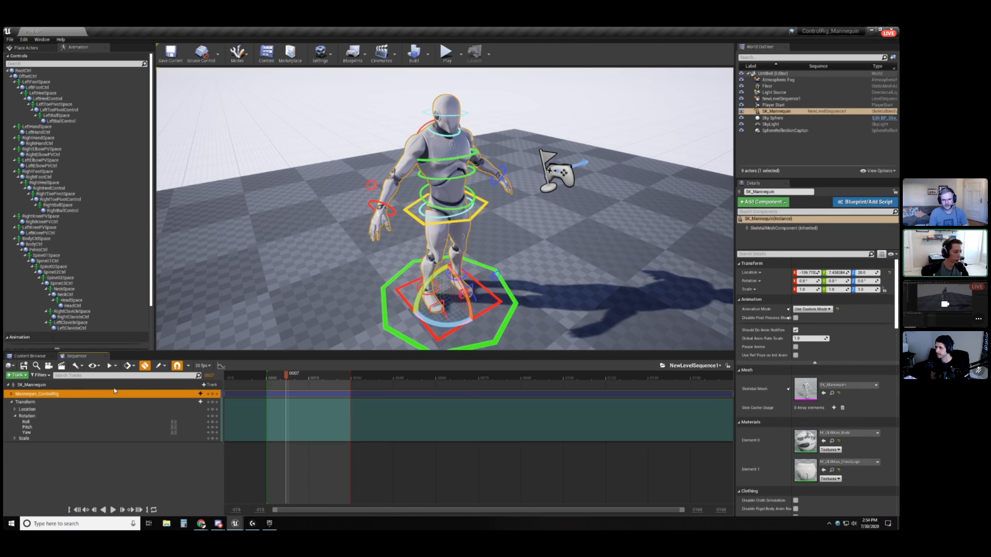
click(111, 464)
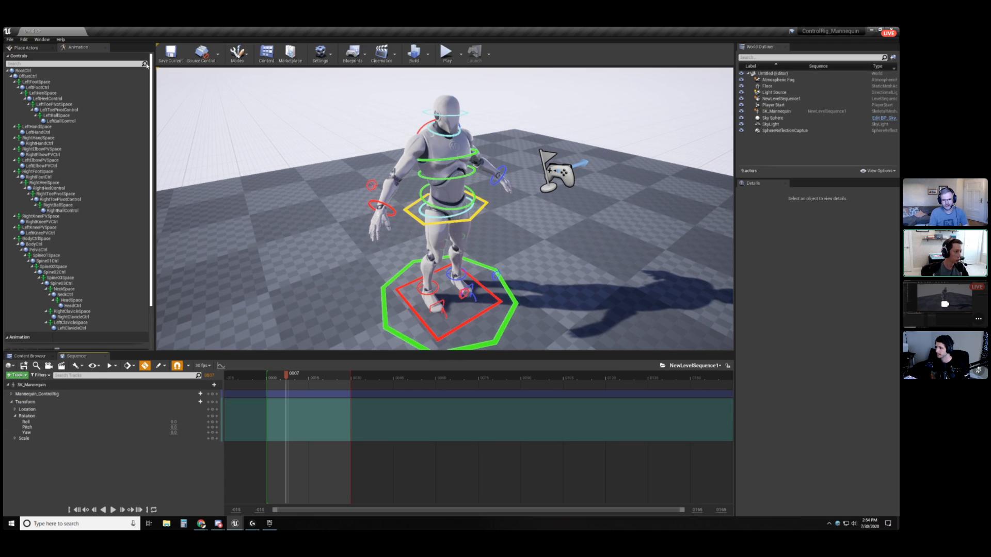
Create a new level from the Default template.
click(10, 39)
click(26, 54)
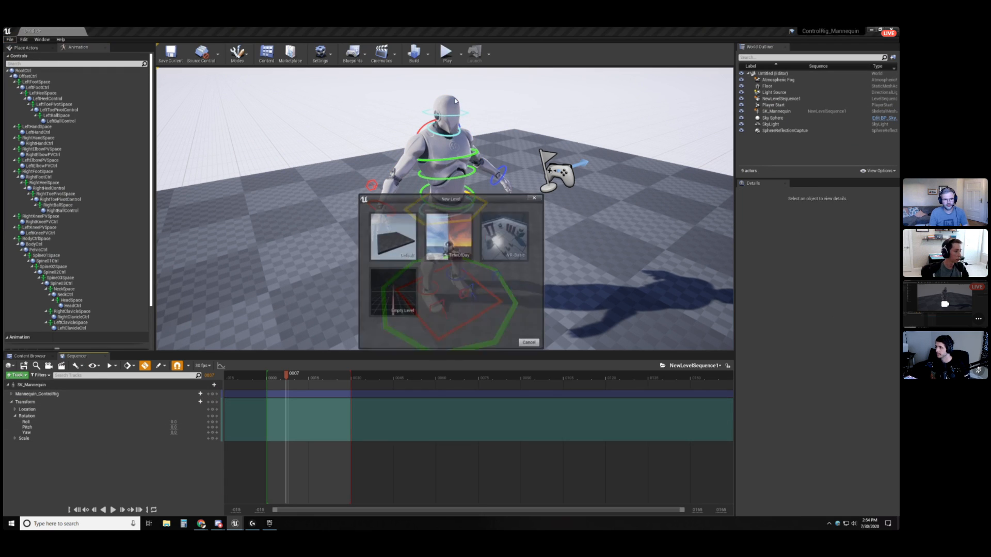
click(398, 251)
click(516, 339)
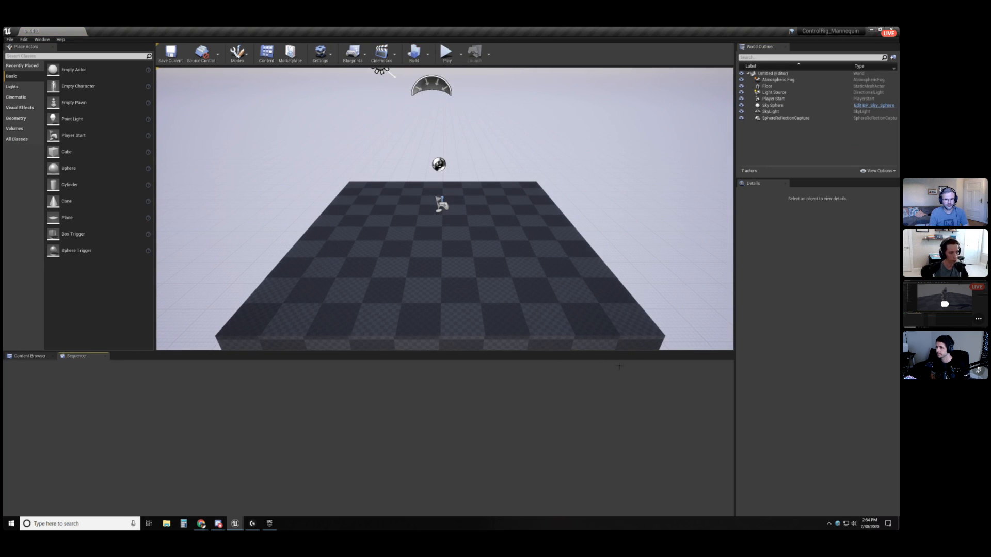
Filter the content assets to Control Rig instead of Skeletal Mesh, and place Mannequin_ControlRig on the level's floor.
click(29, 356)
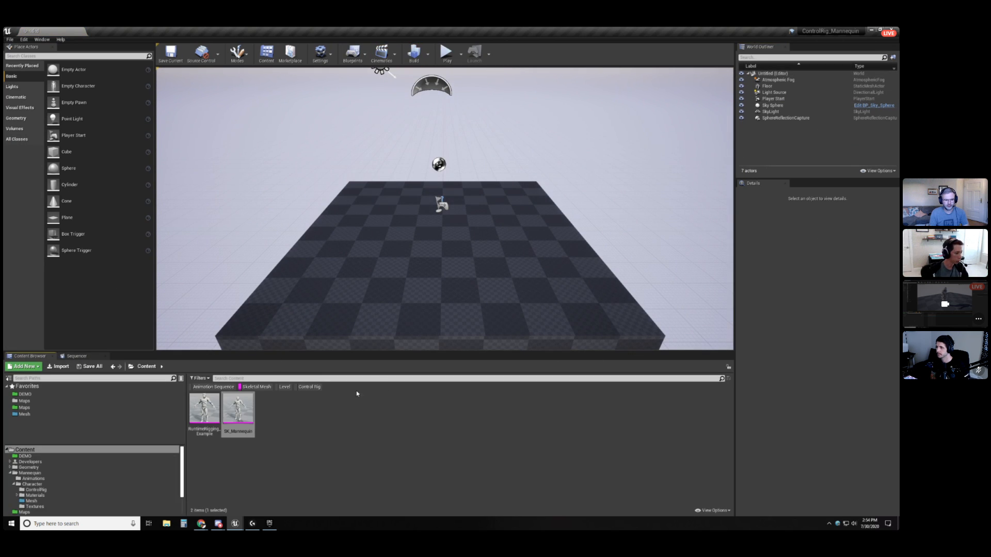
click(257, 387)
click(309, 388)
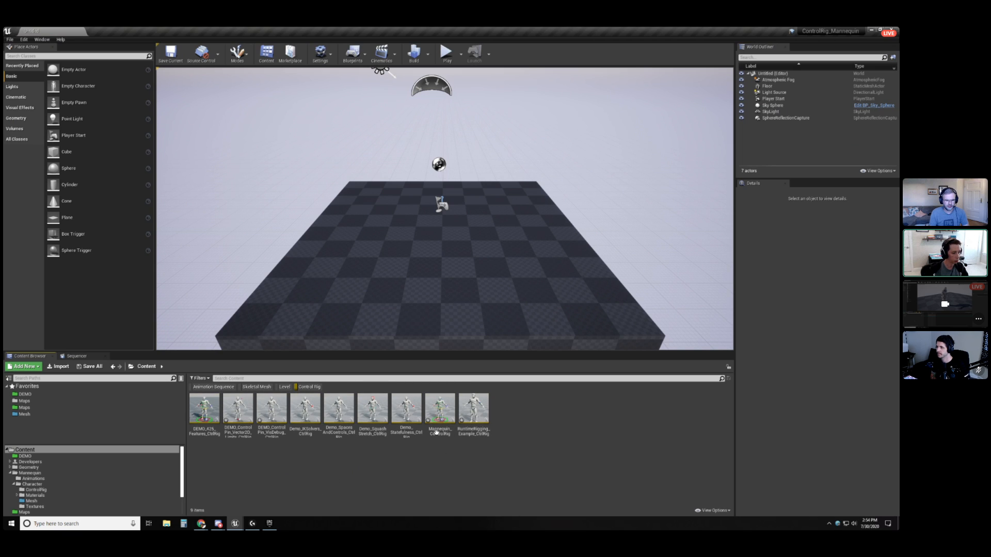
drag(440, 408, 448, 248)
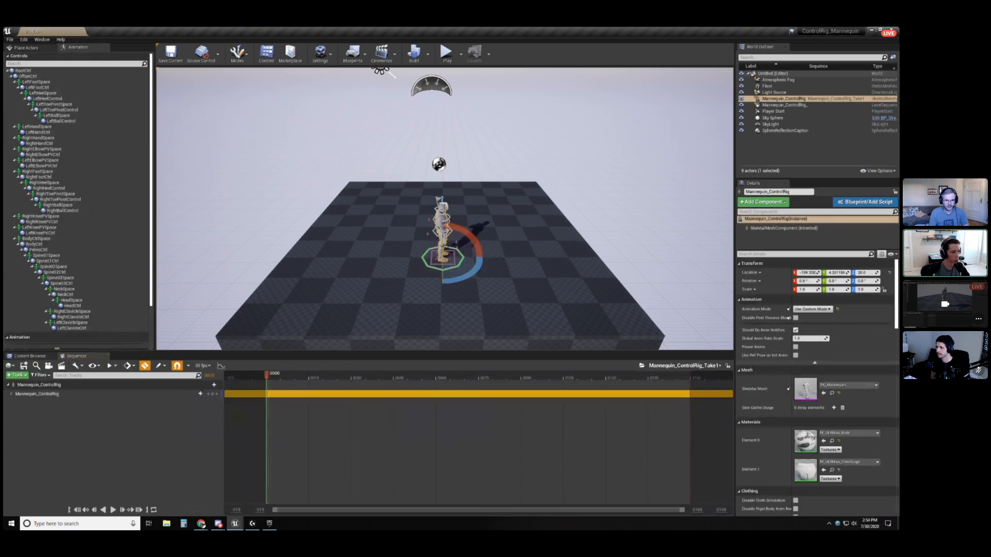
mouse_move(376, 158)
alt+mouse_down()
mouse_move(289, 158)
mouse_move(356, 158)
alt+mouse_up()
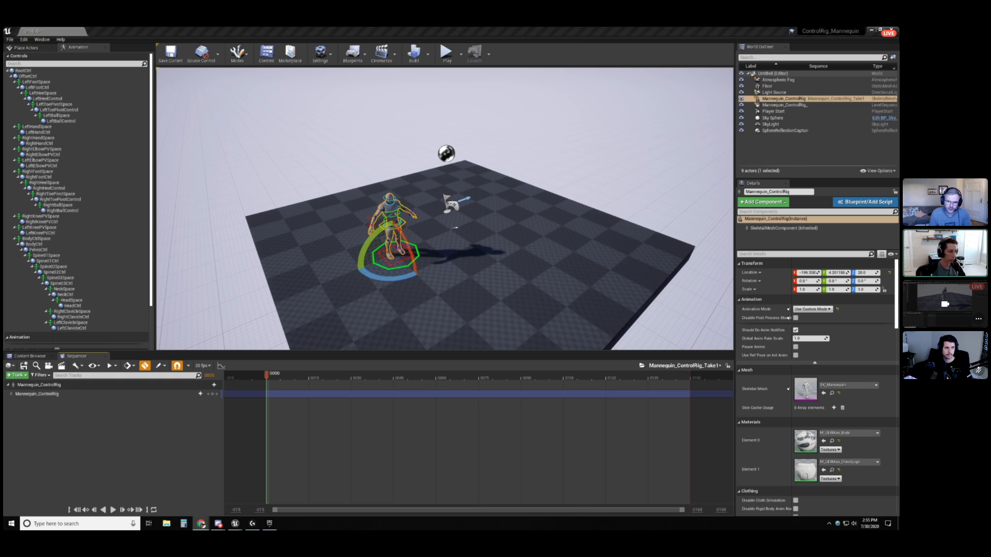
click(161, 418)
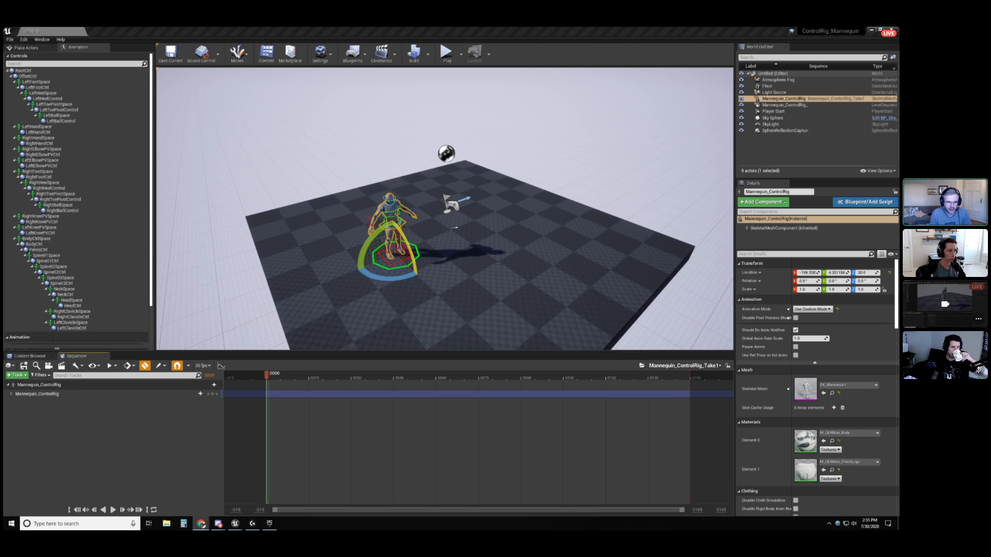
click(593, 54)
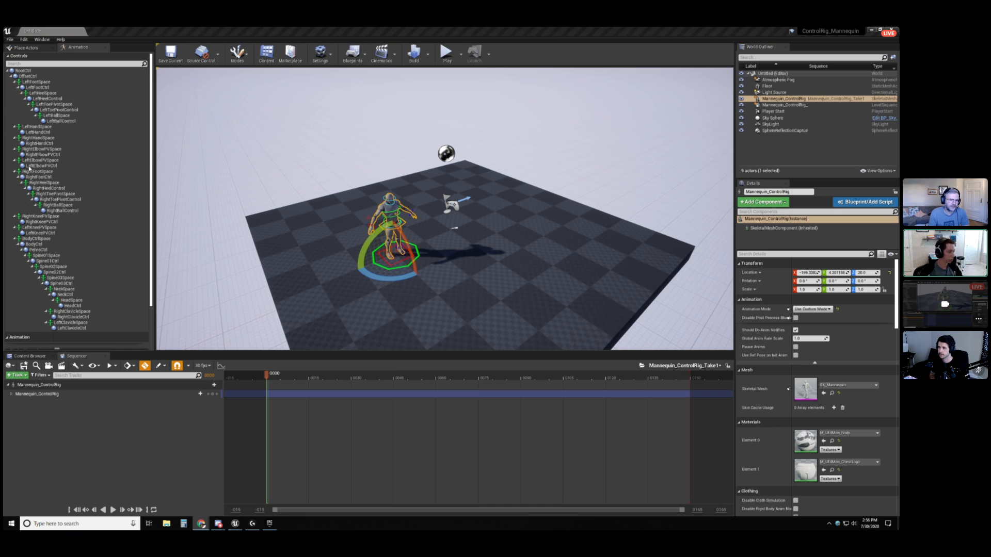
Select LeftKneePVCtrl in the Controls hierarchy and show its transform values.
scroll(57, 258, down, 3)
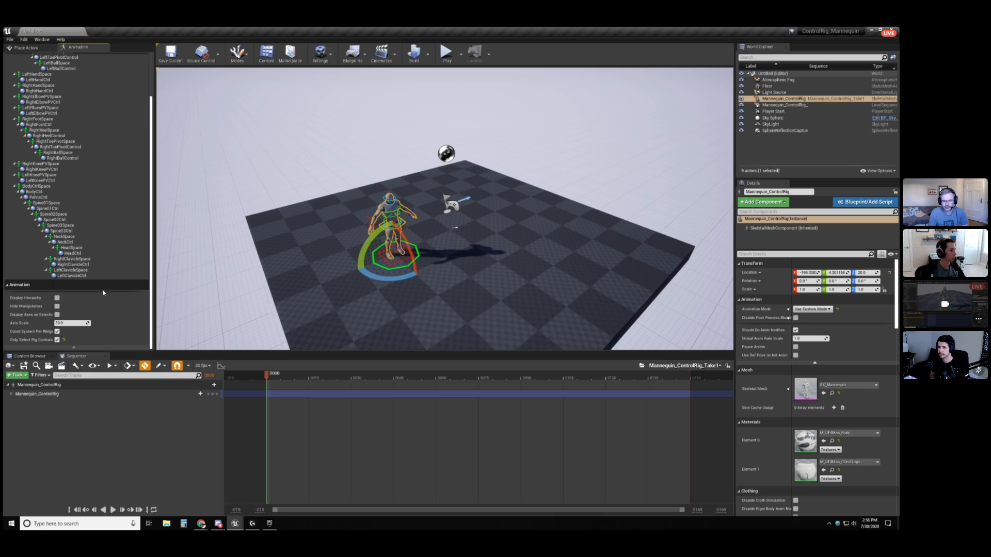
click(62, 181)
click(94, 297)
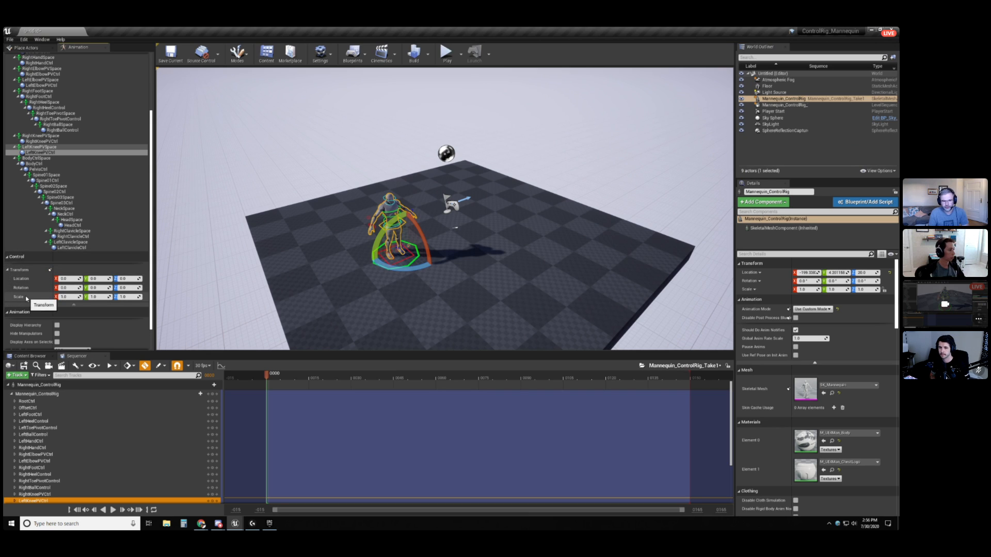
Shift the mannequin's body with BodyCtrl, and offset its pelvis with PelvisCtrl.
scroll(413, 217, up, 5)
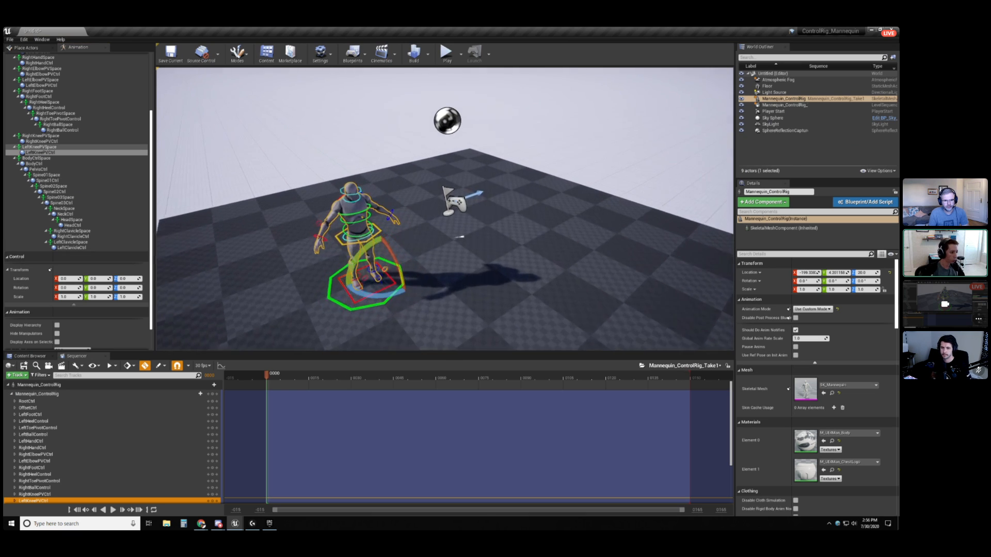
scroll(382, 143, up, 2)
scroll(382, 161, up, 3)
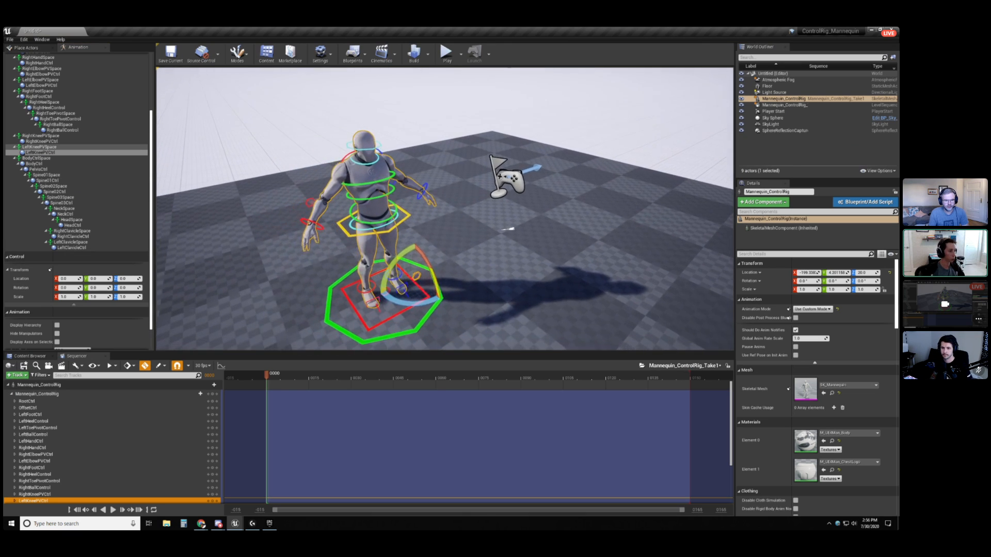
scroll(392, 206, up, 4)
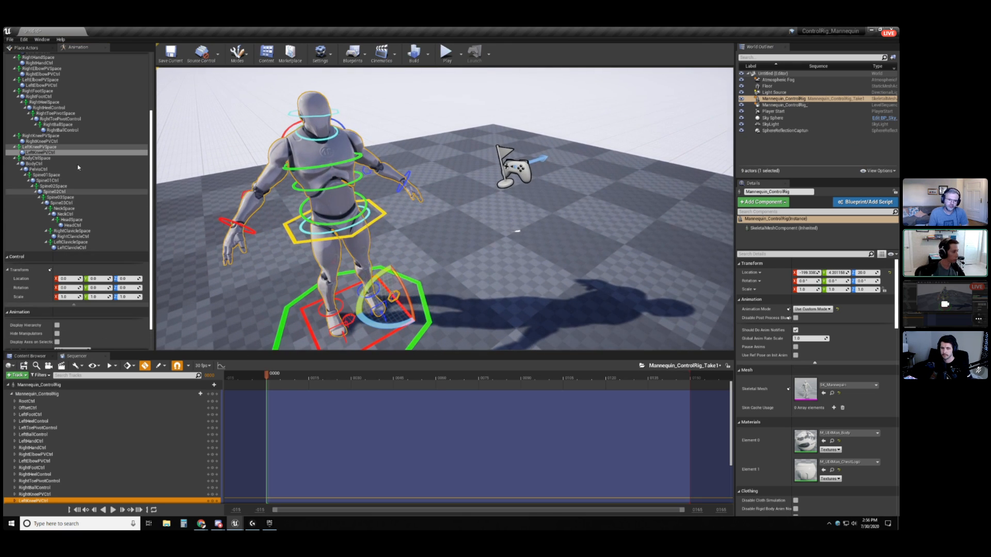
click(45, 170)
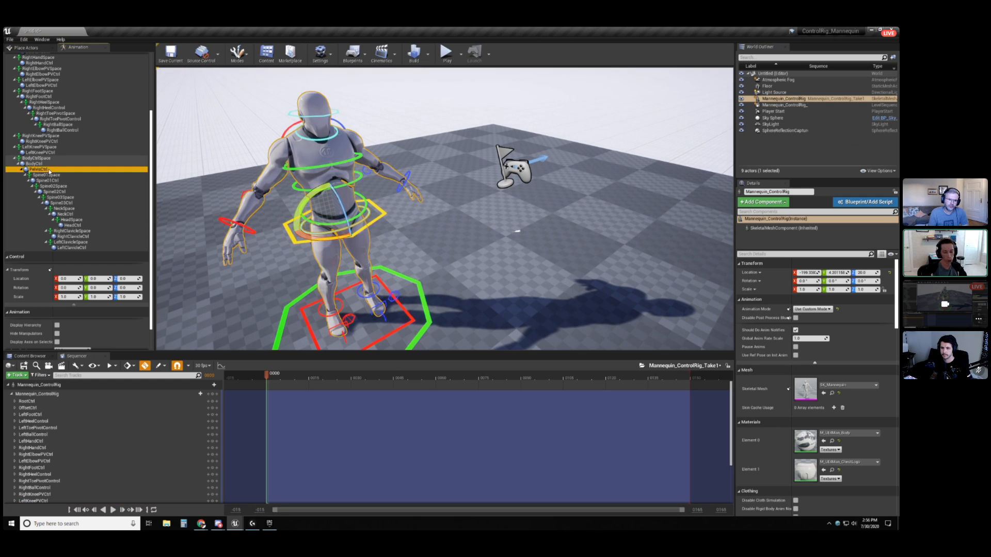
click(388, 212)
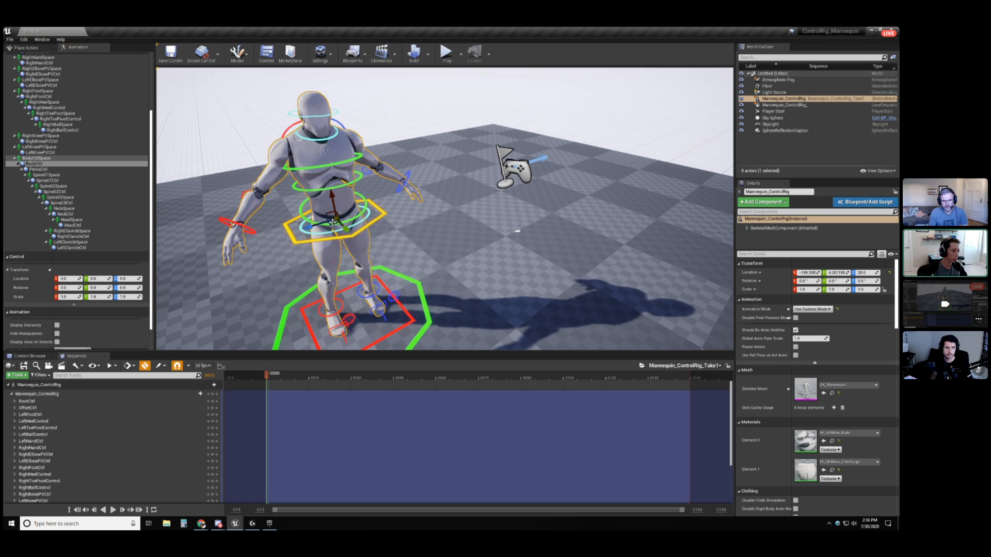
drag(328, 229, 299, 219)
click(330, 211)
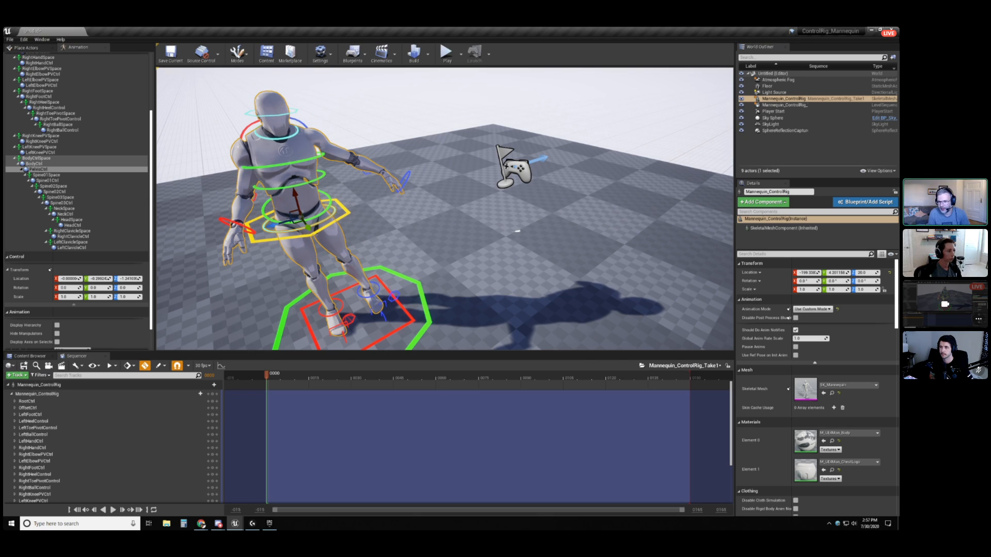
drag(298, 221, 342, 208)
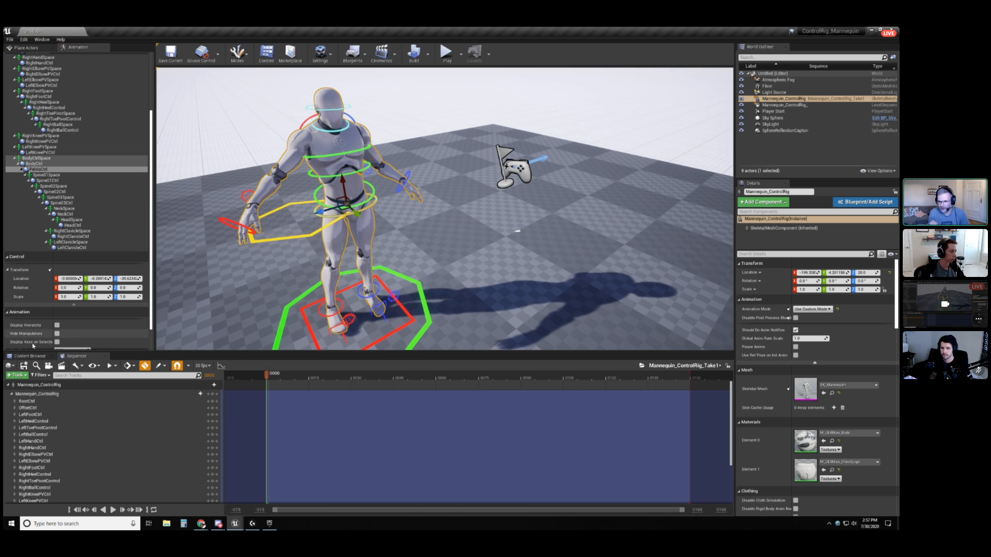
Clear the Control Rig asset filter, and open the Mannequin_Table level from the Maps folder without saving the changed content.
click(30, 356)
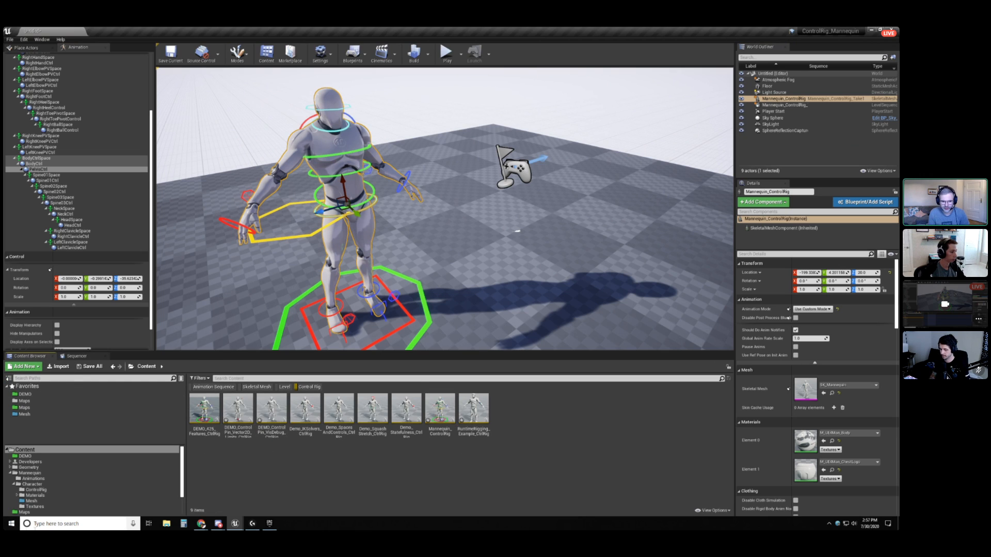
click(25, 513)
click(310, 387)
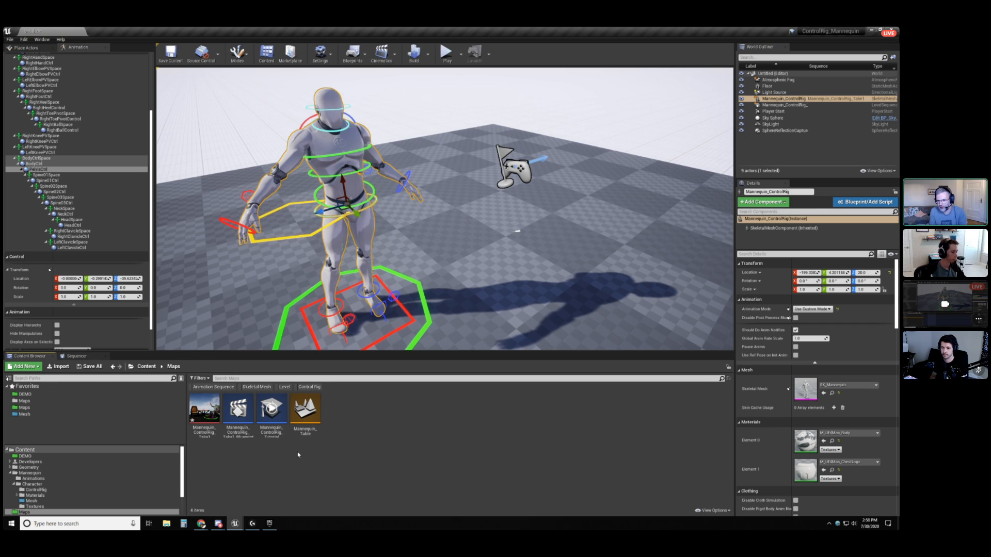
double_click(306, 413)
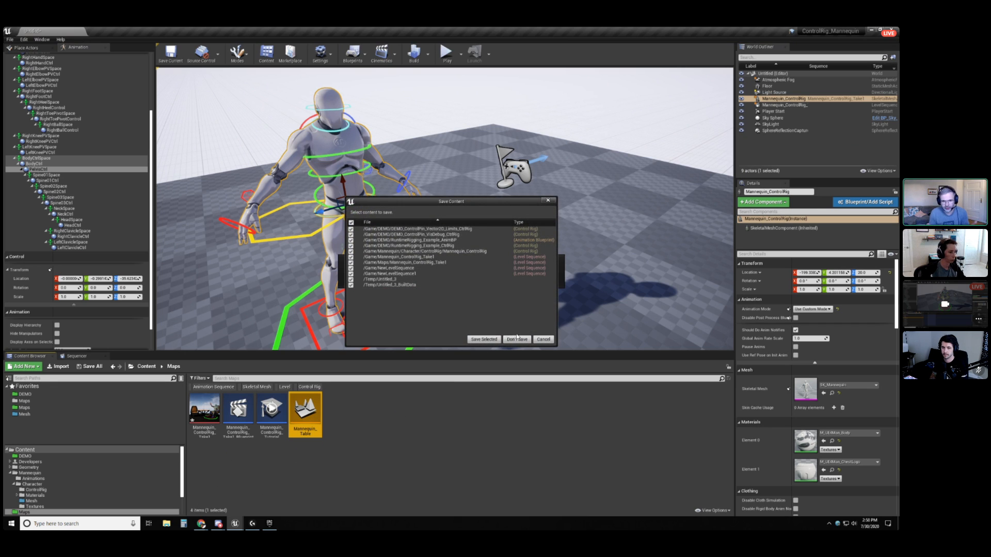
click(517, 339)
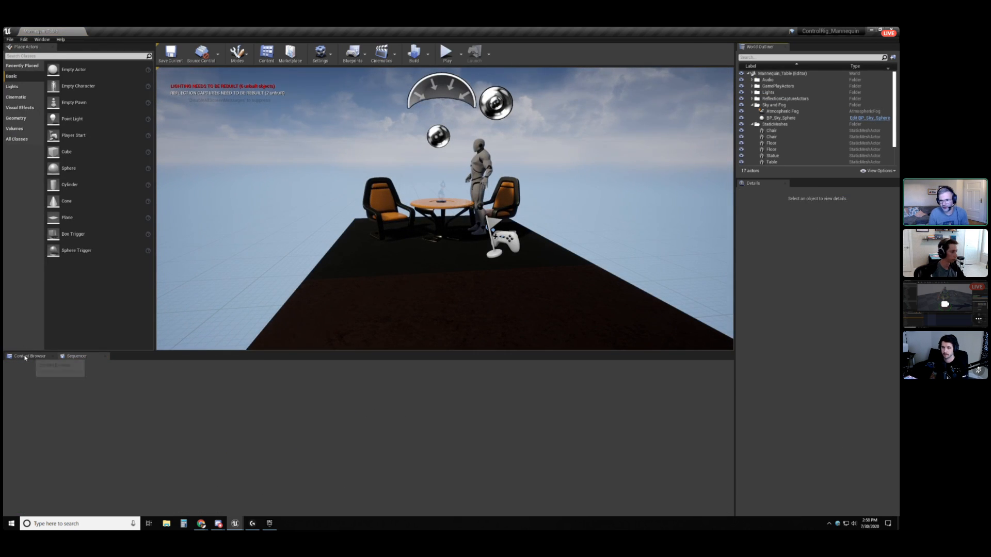
Open the Mannequin_ControlRig_Take1 sequence at frame 3, and select its RightHandCtrl track.
click(24, 358)
double_click(267, 409)
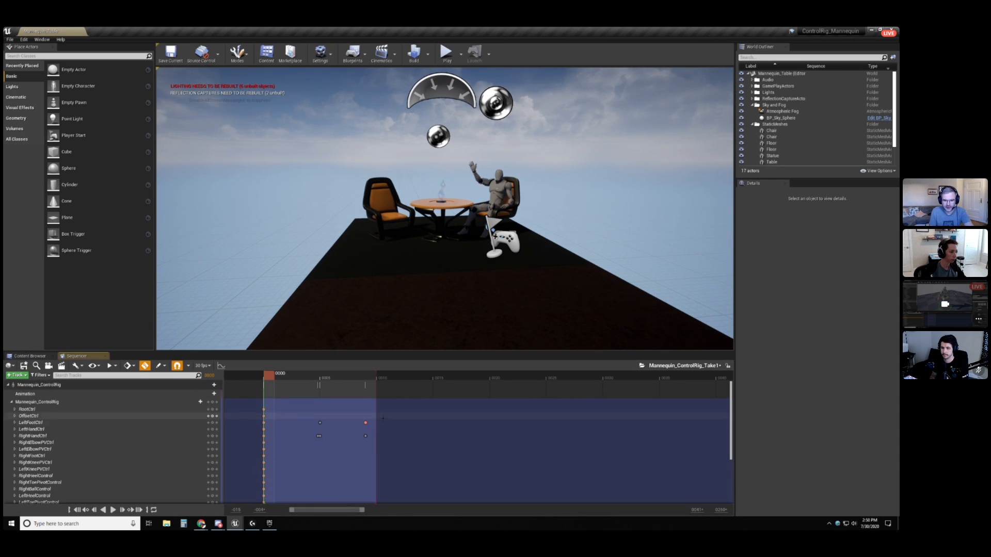
mouse_move(288, 378)
mouse_down()
mouse_move(365, 376)
mouse_move(303, 376)
mouse_up()
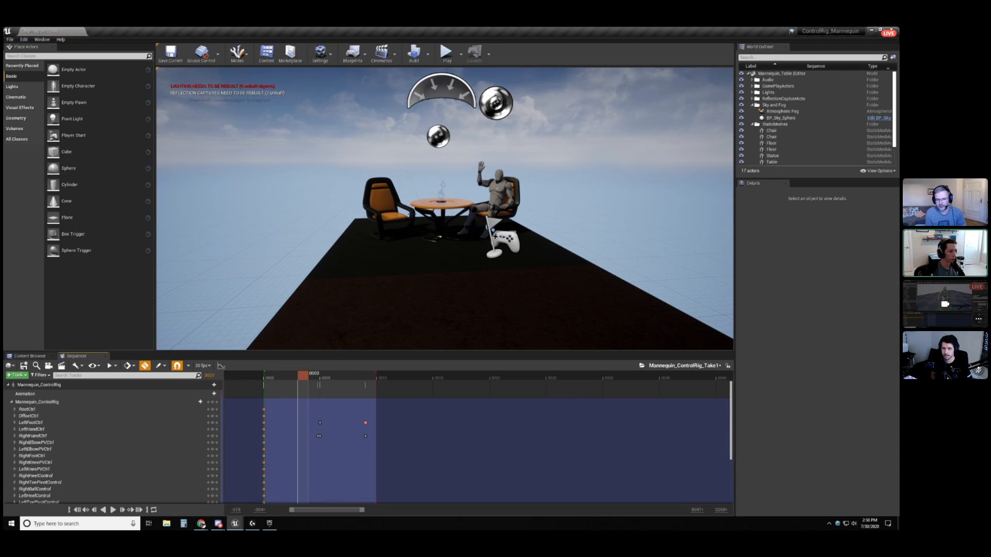
click(98, 436)
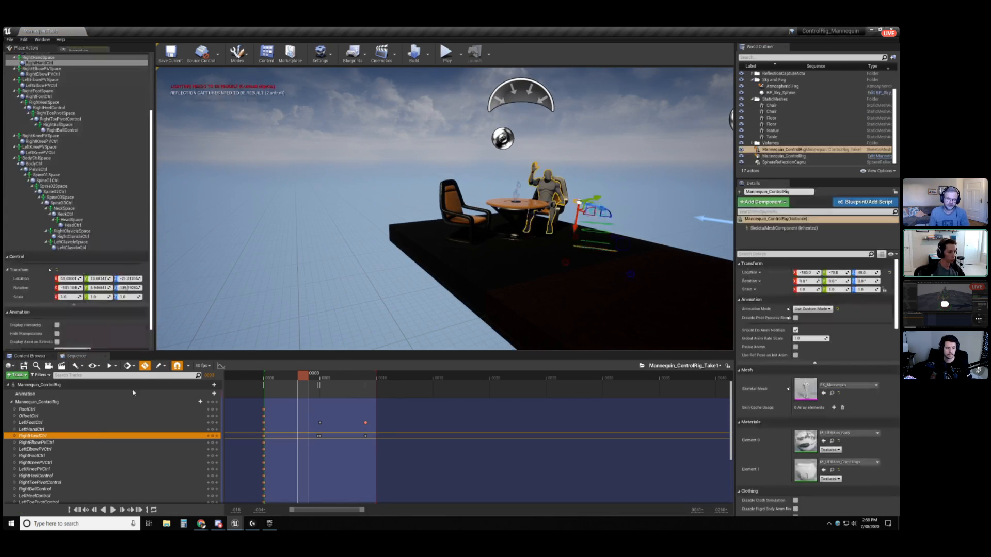
right_drag(515, 226, 547, 226)
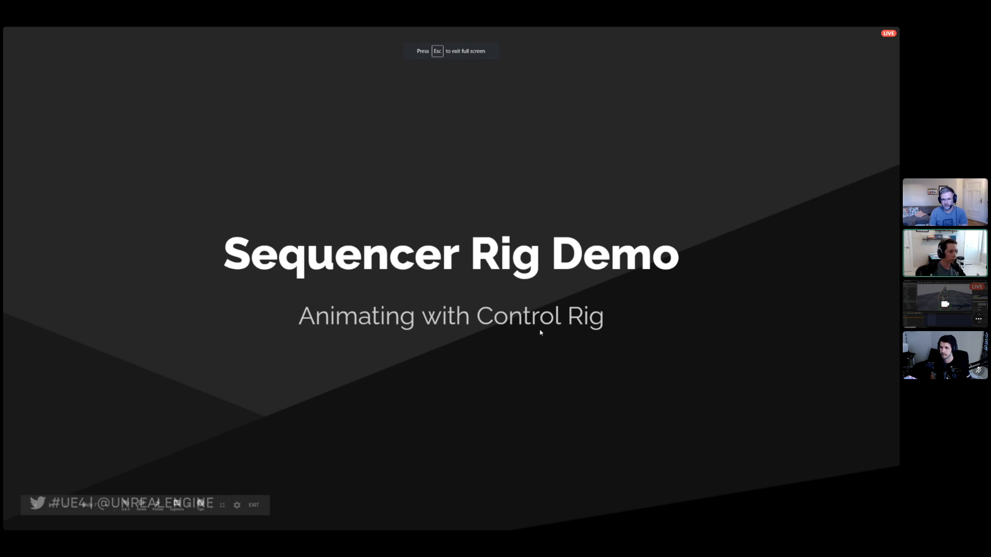
key(Right)
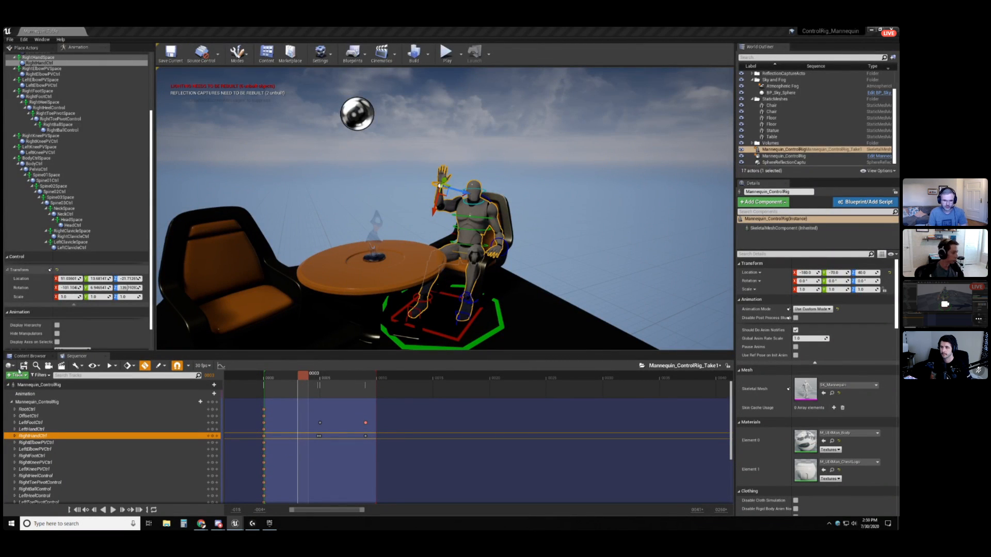
Open ThirdPersonExampleMap from the ThirdPersonBP Maps folder without saving the changed content.
click(33, 357)
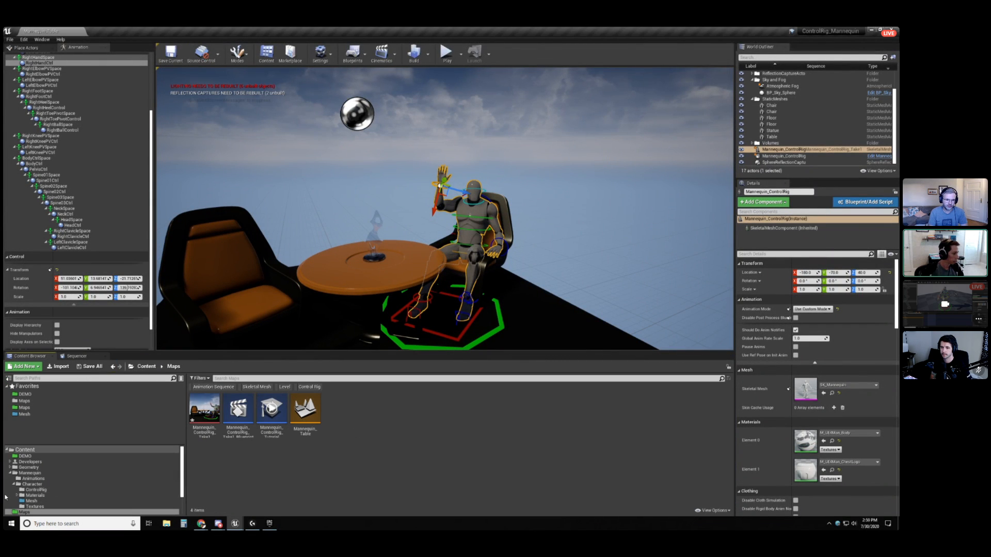
click(88, 402)
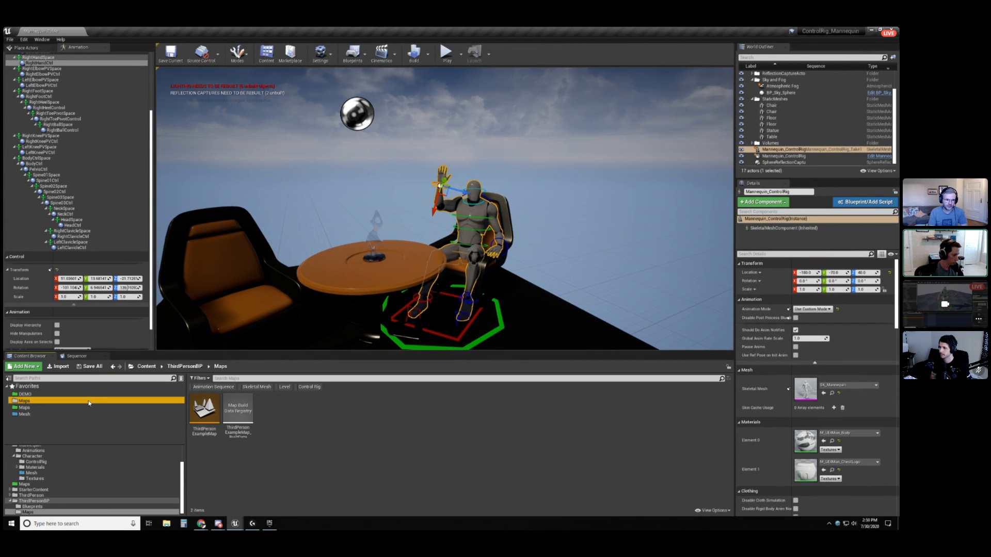
double_click(204, 413)
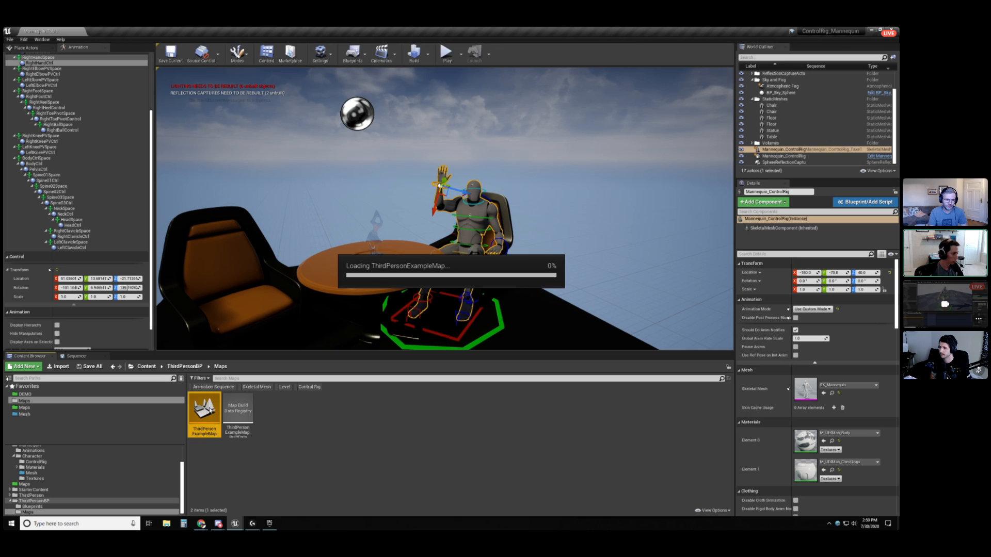
click(517, 339)
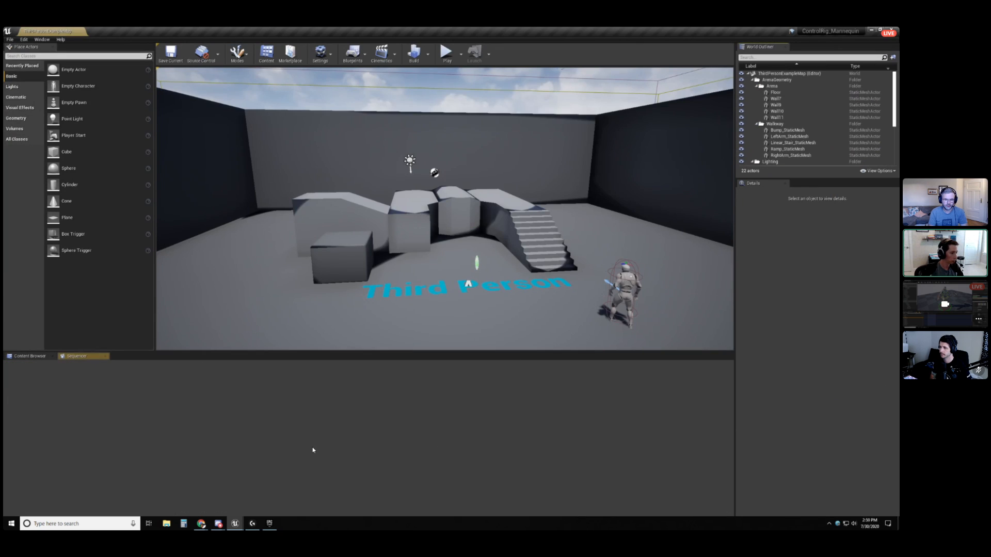
Start playing the third-person level in the viewport, and switch it to full screen.
click(447, 51)
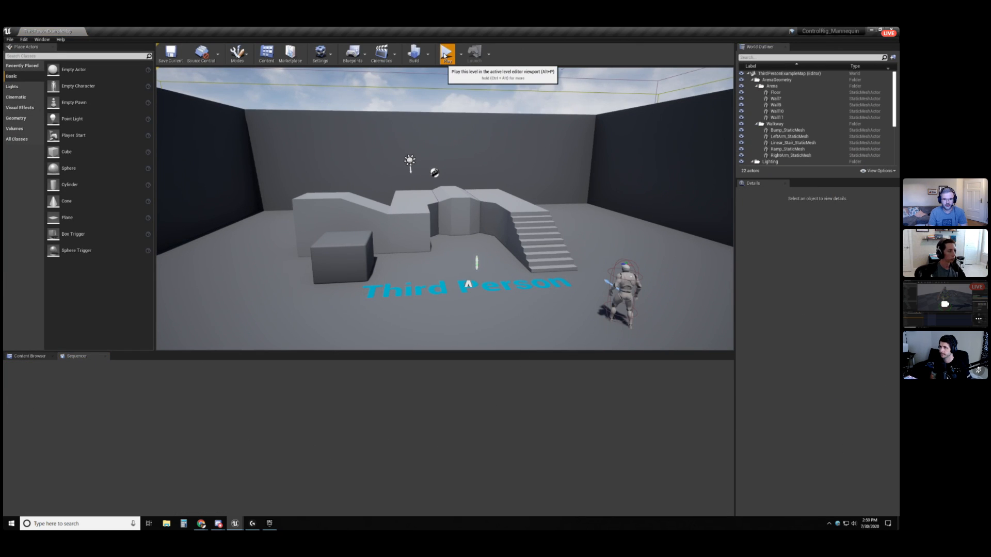
click(629, 193)
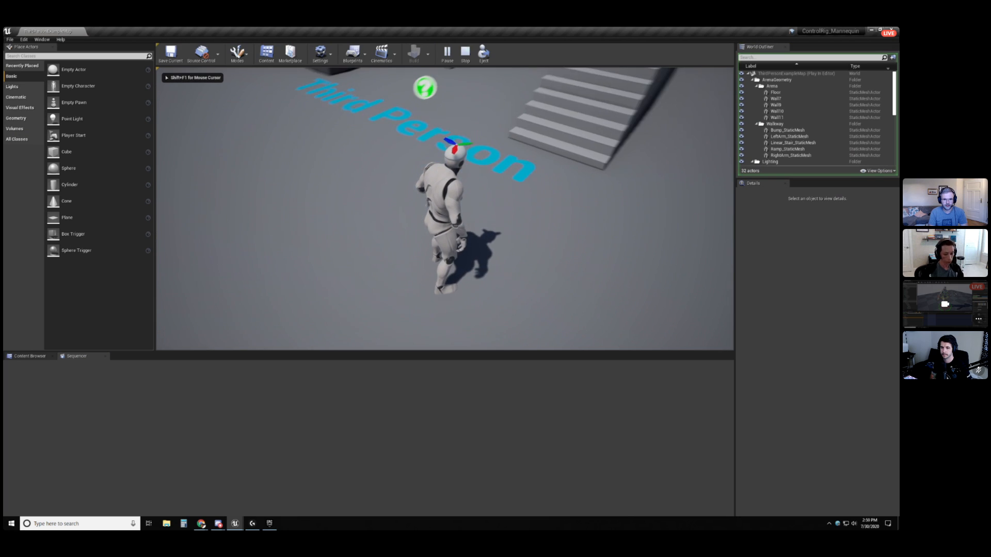
key(F11)
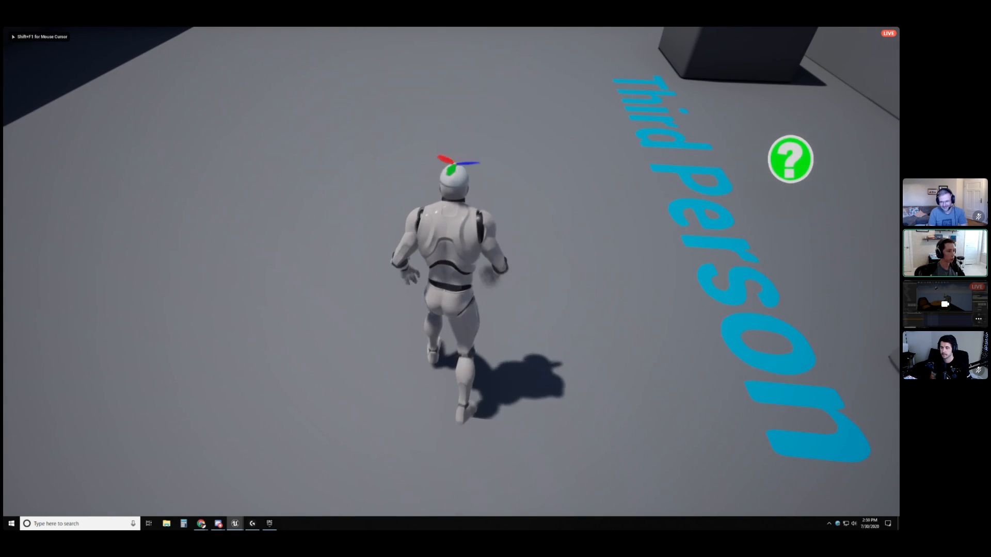
Run the mannequin around the arena floor to examine how the propeller on its head moves.
key(w)
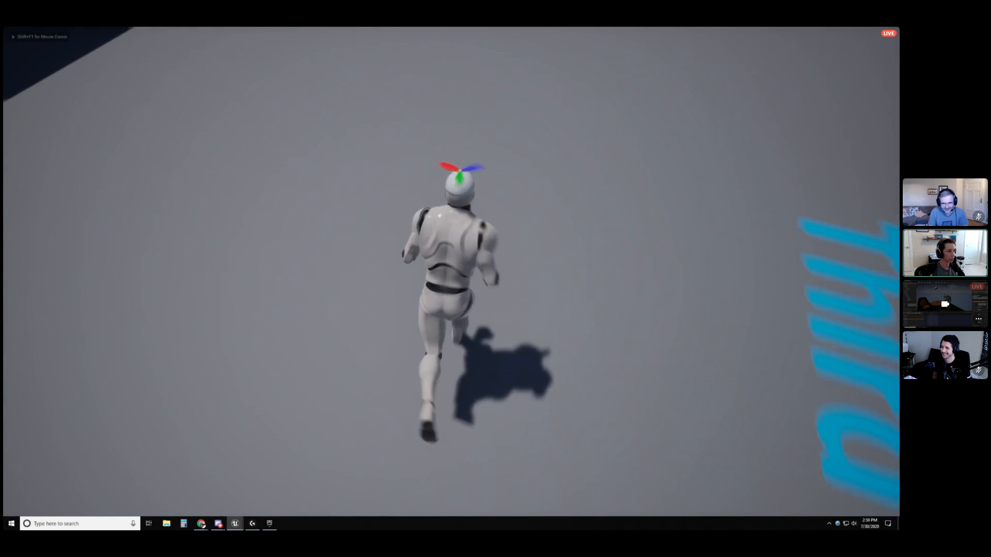
key(w)
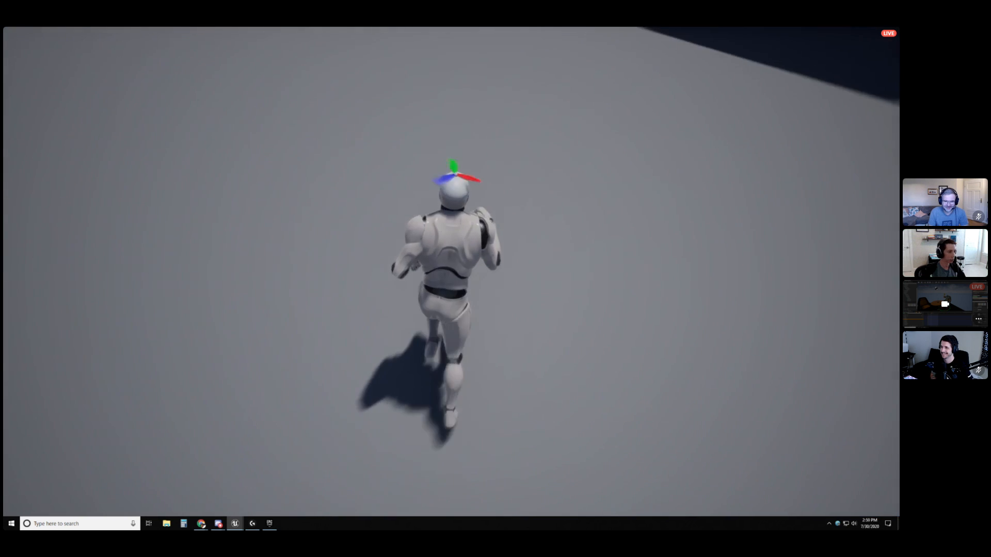
key(w)
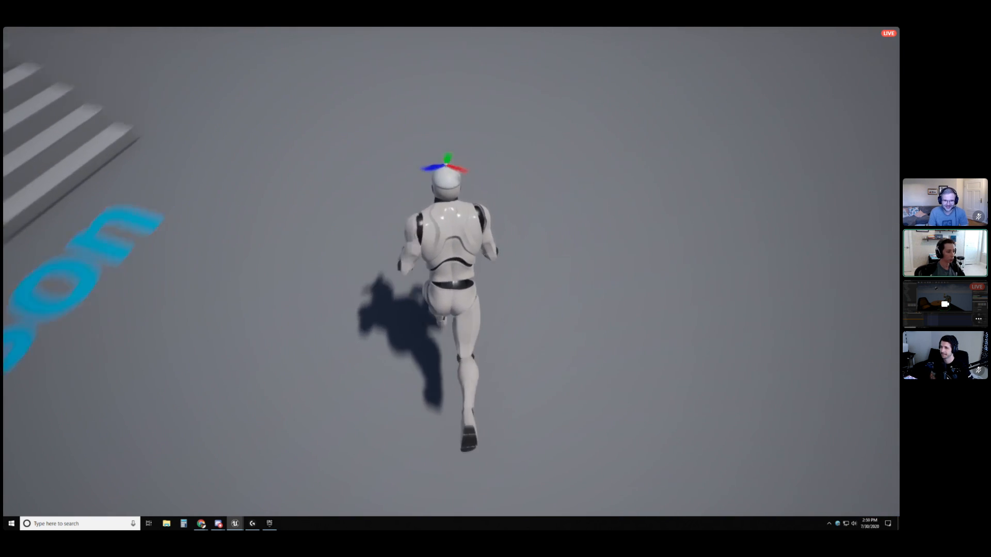
key(w)
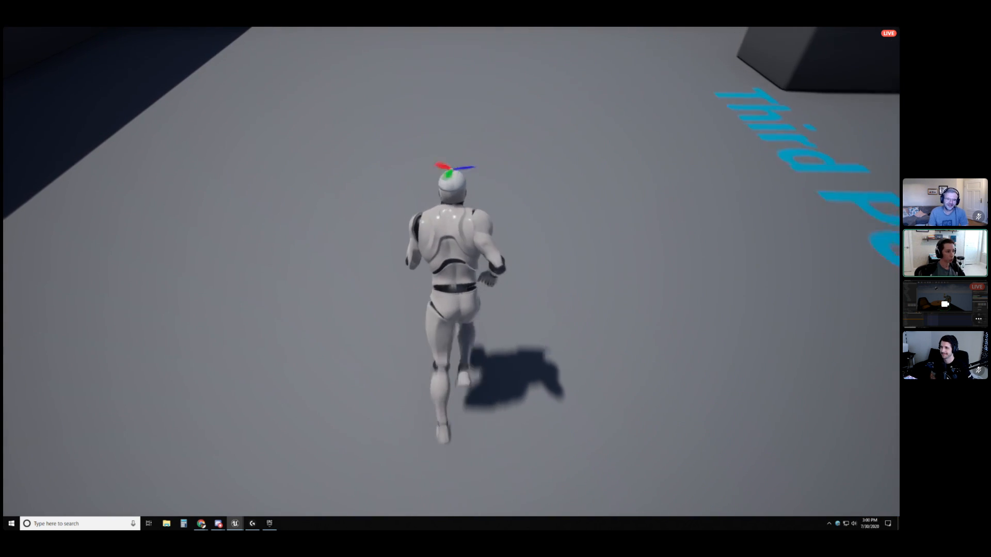
key(w)
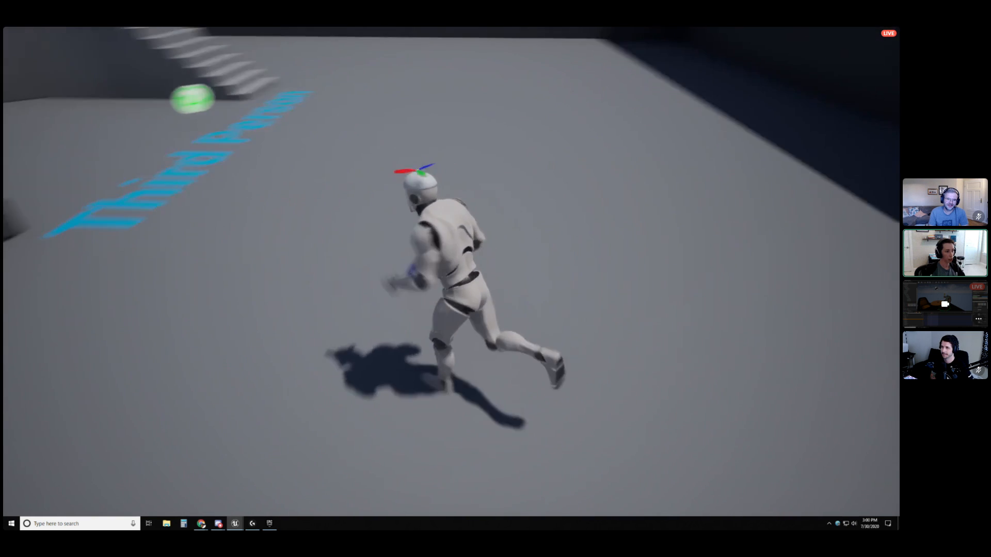
key(w)
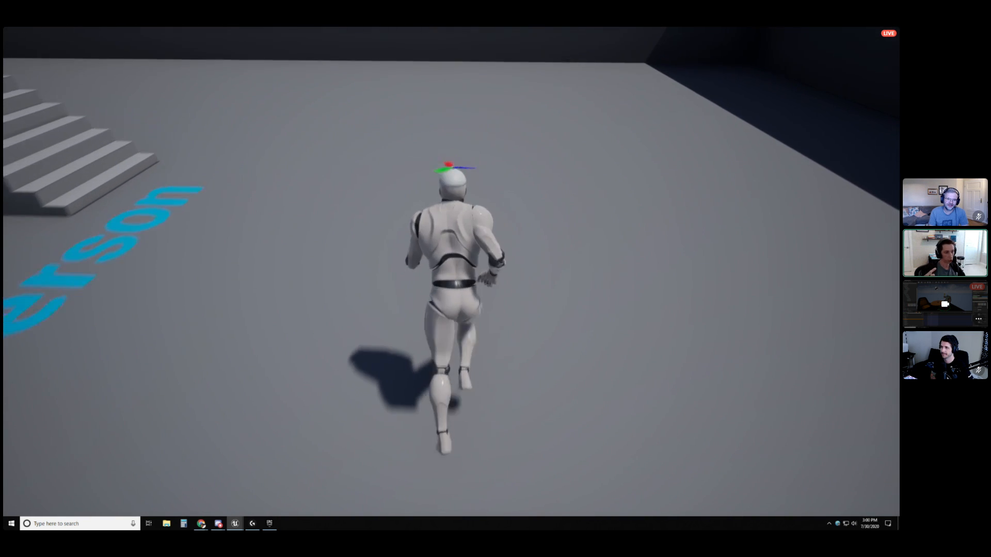
key(w)
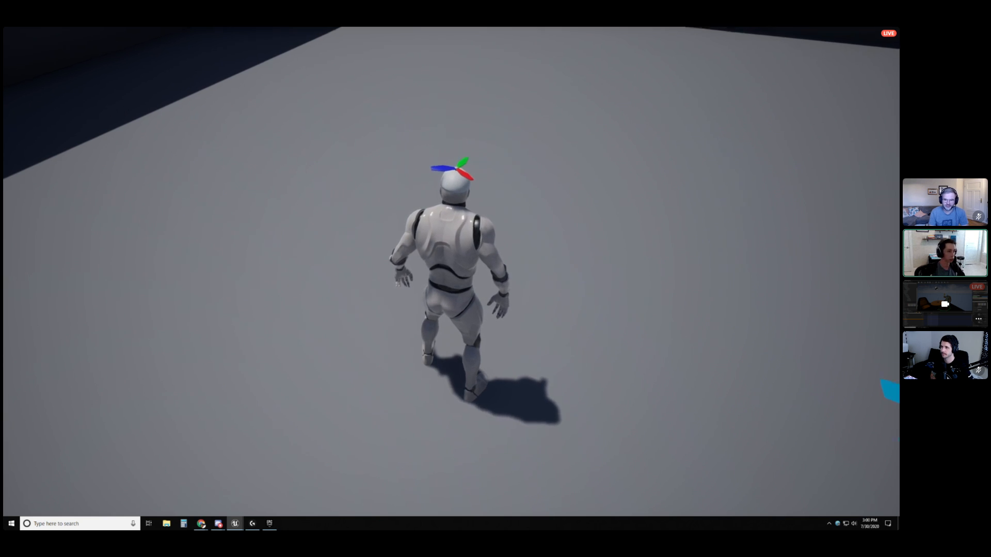
key(w)
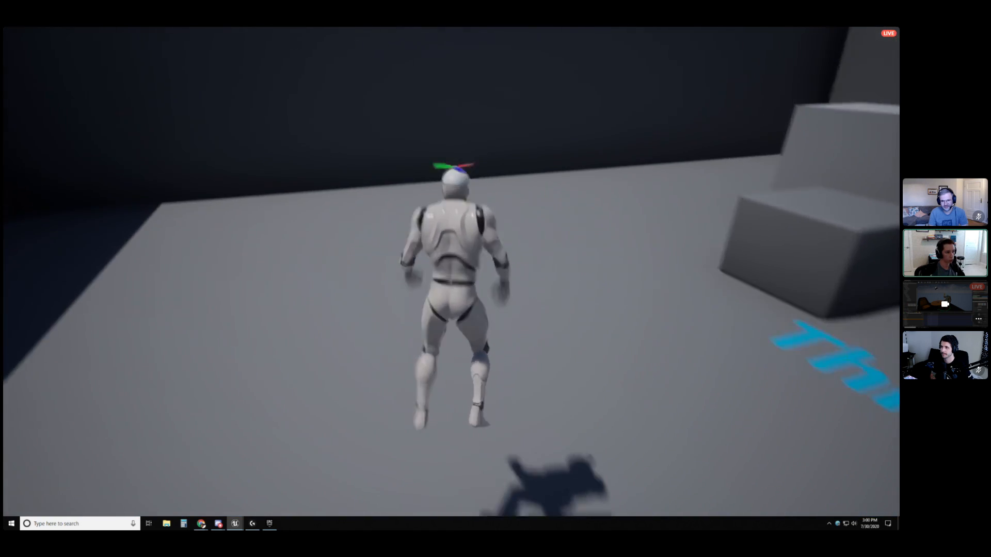
Make the mannequin jump repeatedly, and turn it around to examine the propeller from the front.
key(space)
key(space)
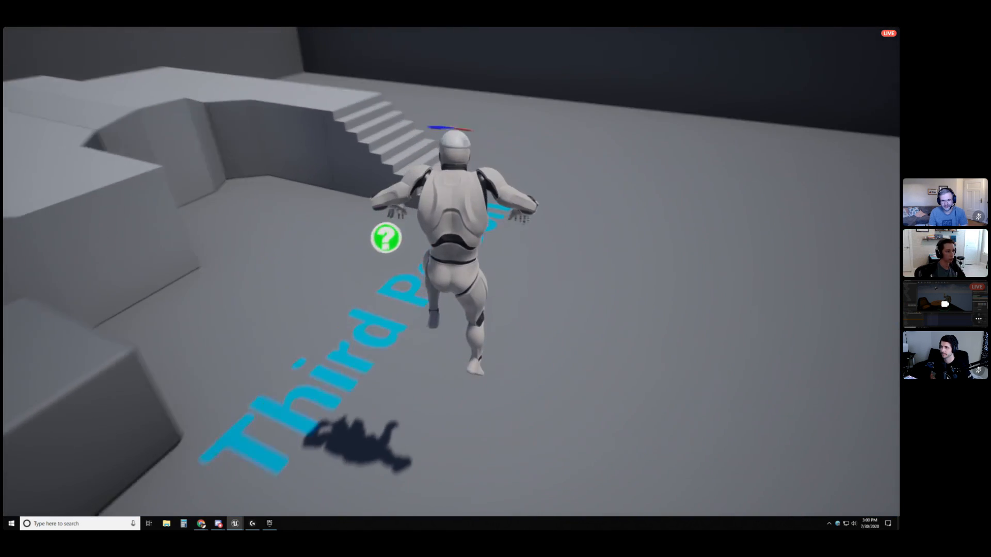
key(space)
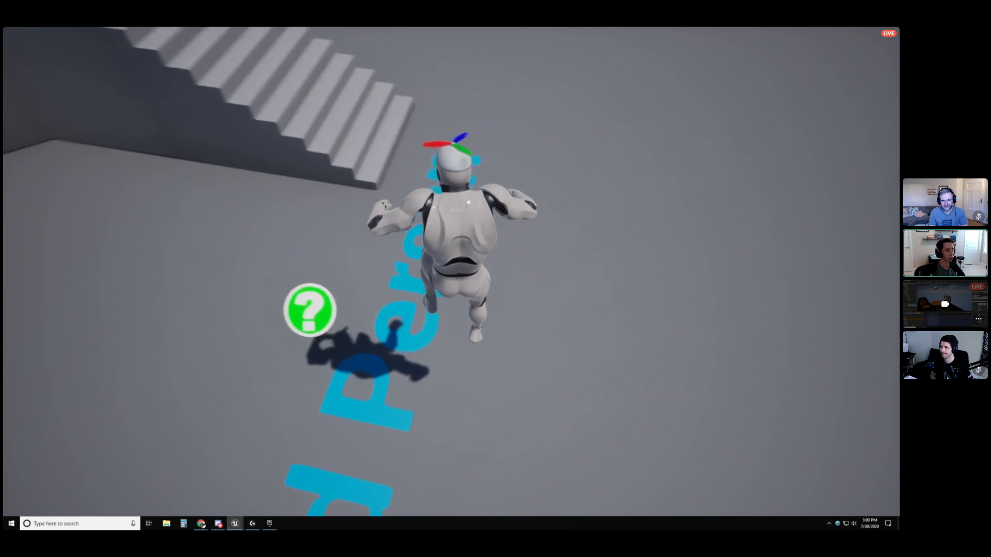
key(w)
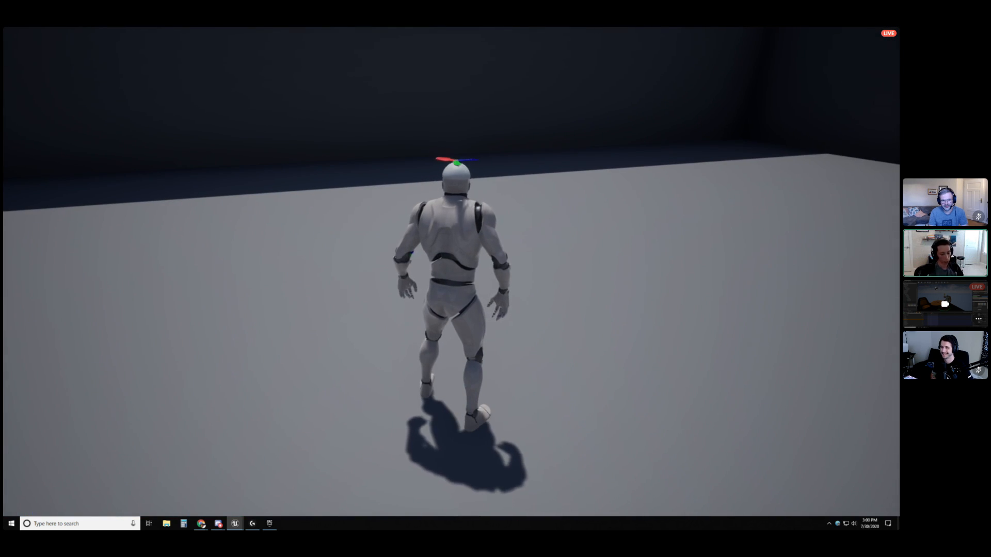
key(s)
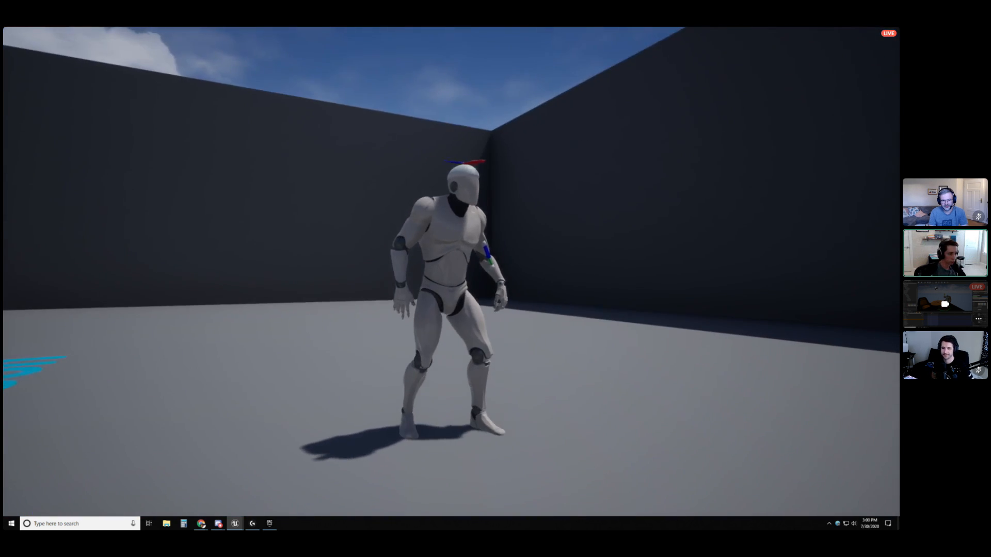
Turn the mannequin around once more, stop the play session, and take the editor viewport out of full screen.
key(s)
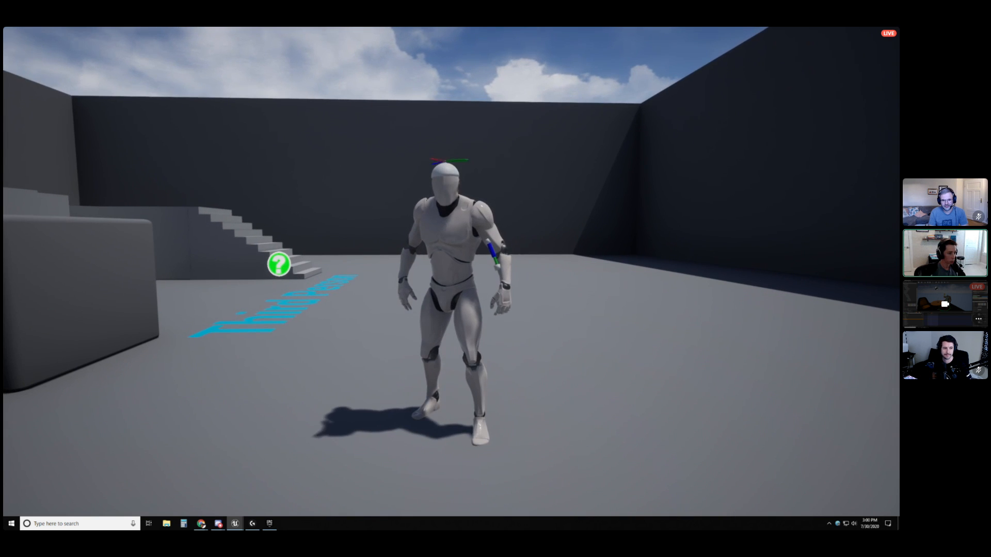
key(a)
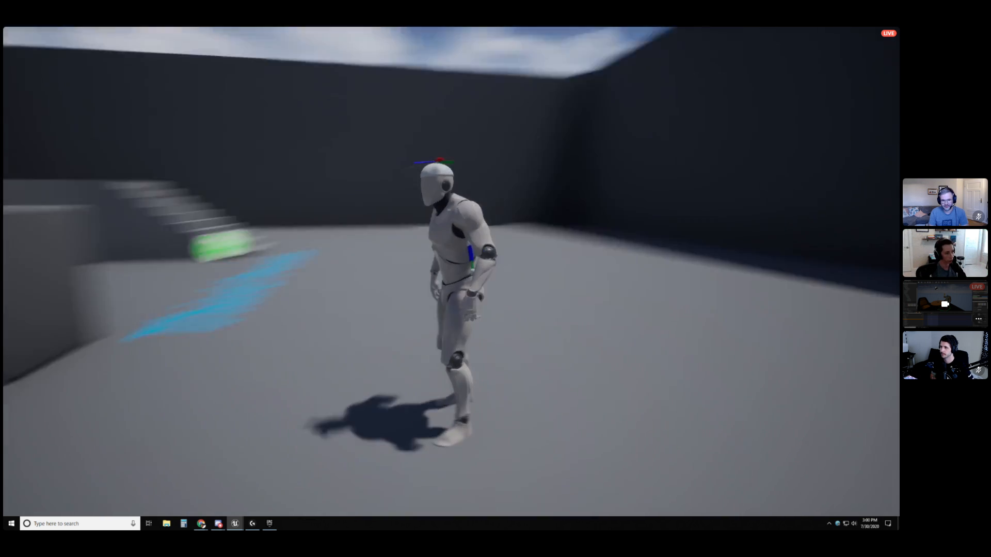
key(Escape)
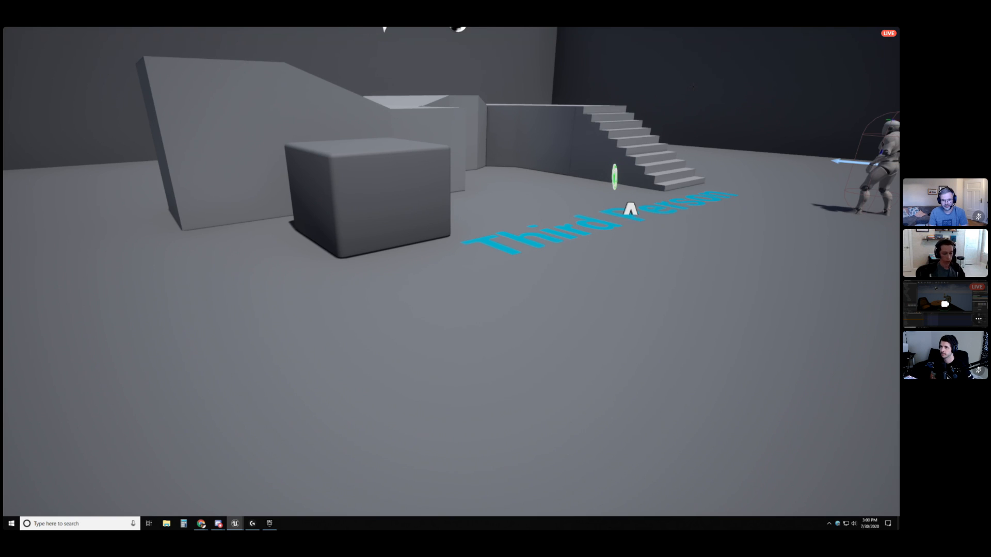
key(F11)
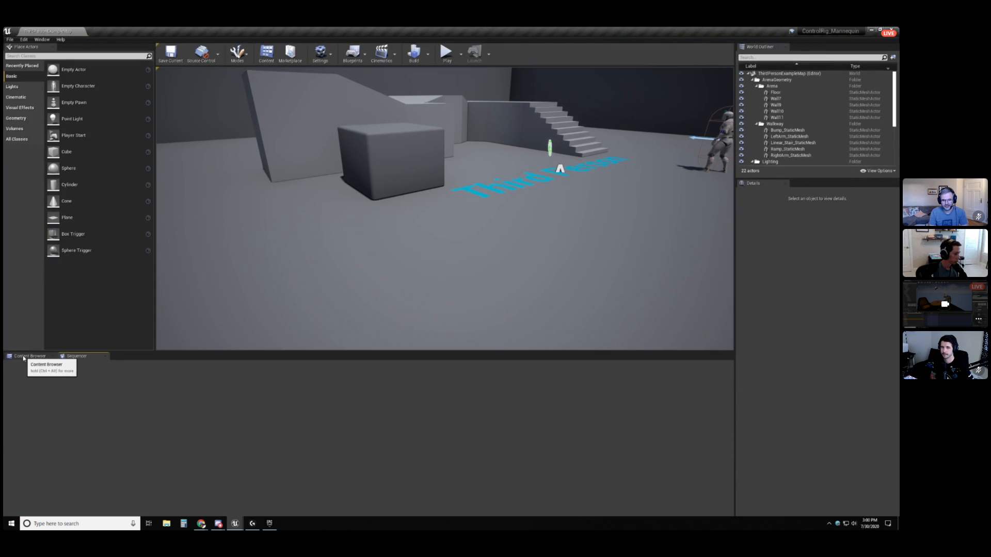
Open RuntimeRigging_Example_CtrlRig from the DEMO folder and maximize its editor window.
click(32, 357)
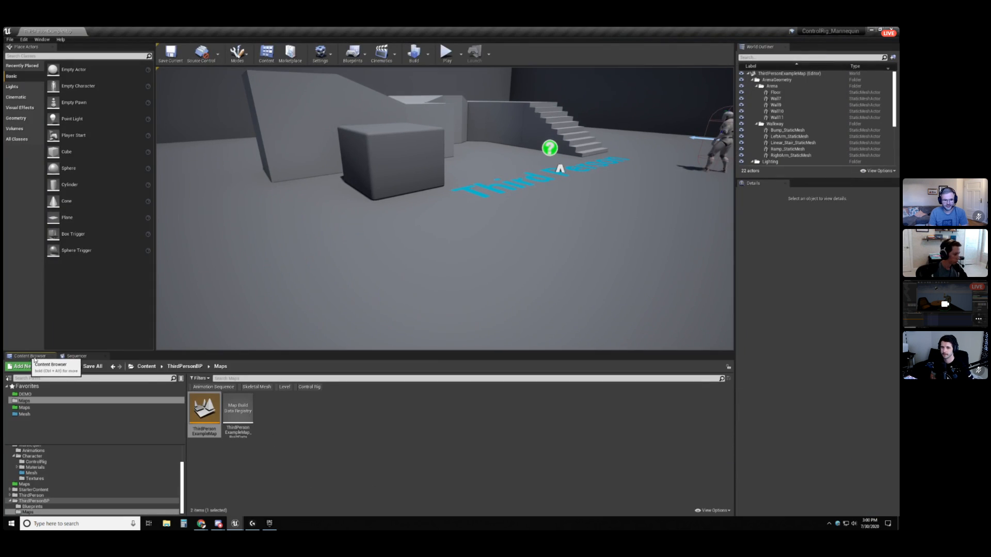
click(29, 395)
click(480, 470)
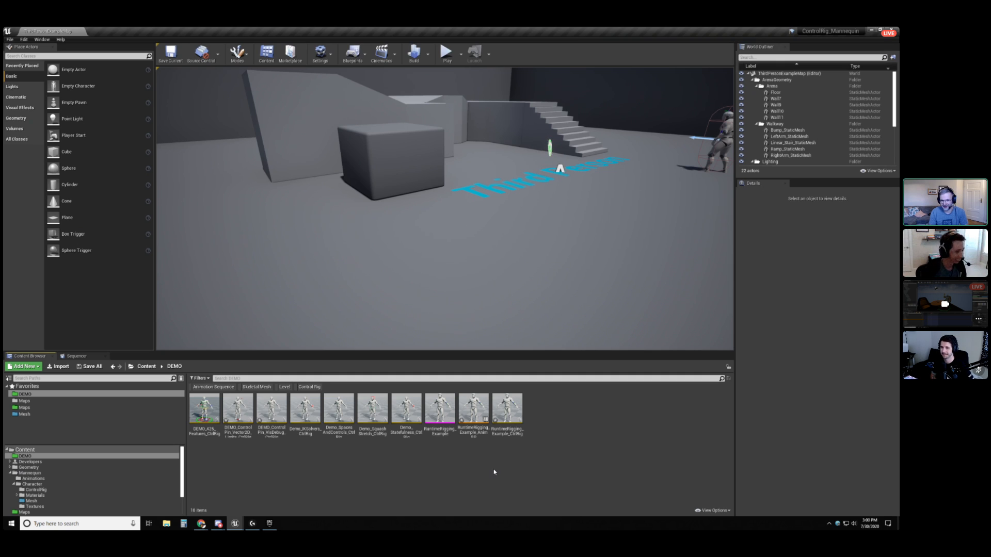
double_click(510, 405)
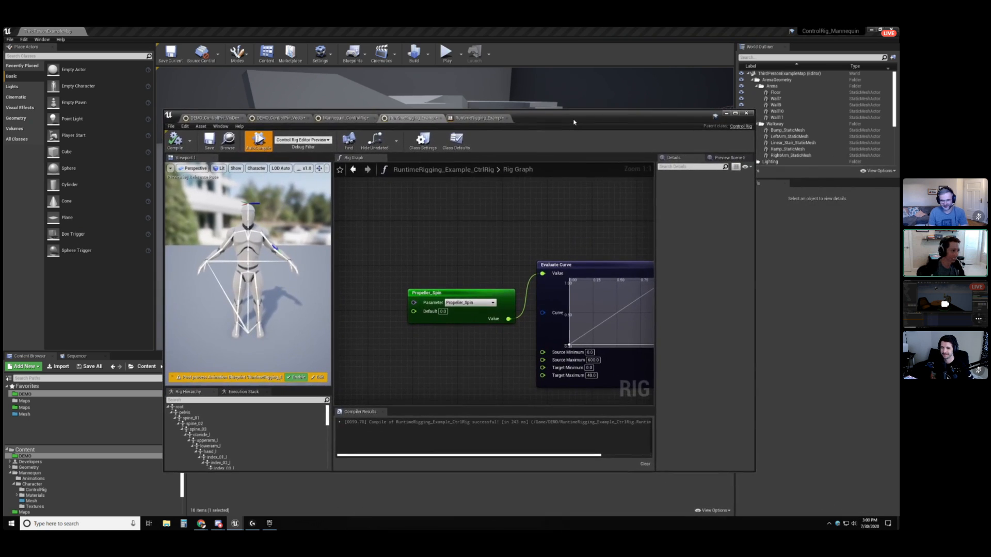
double_click(573, 122)
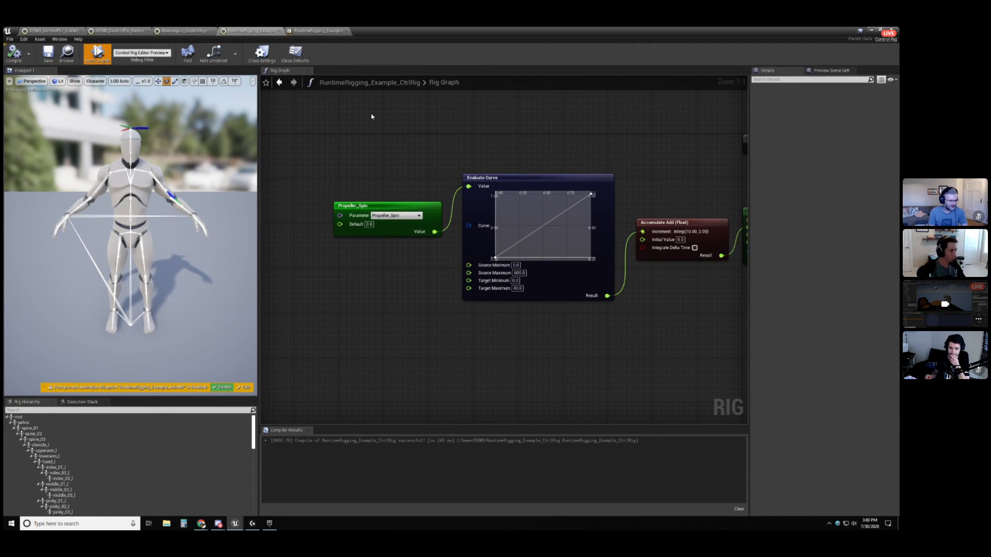
Switch to RuntimeRigging_Example_AnimBP and examine the settings of the Control Rig node in its AnimGraph.
click(316, 30)
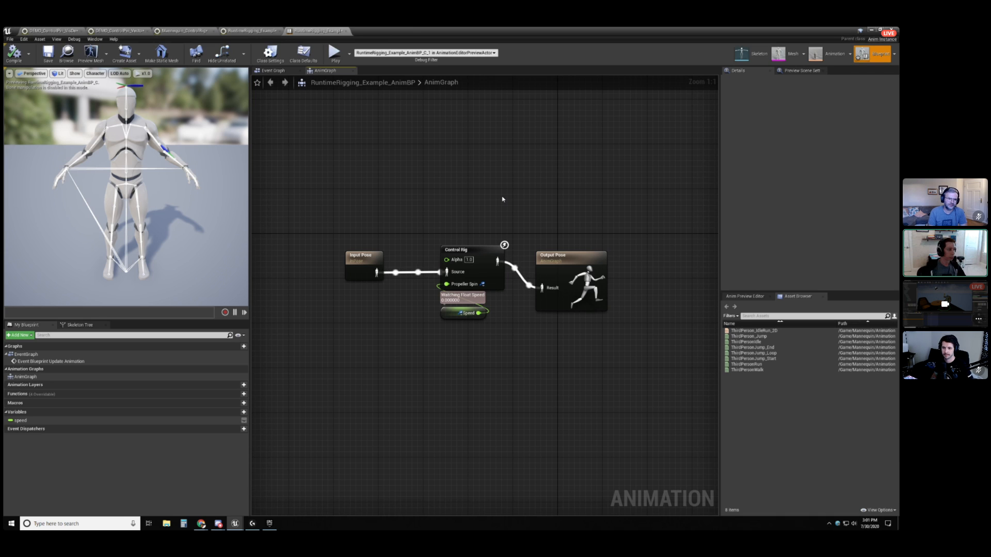
click(483, 248)
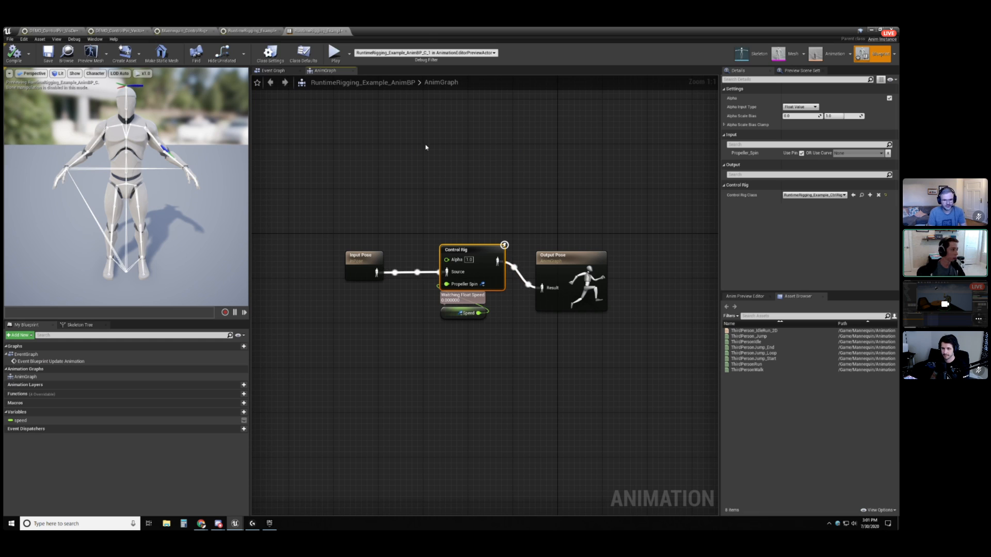
click(754, 54)
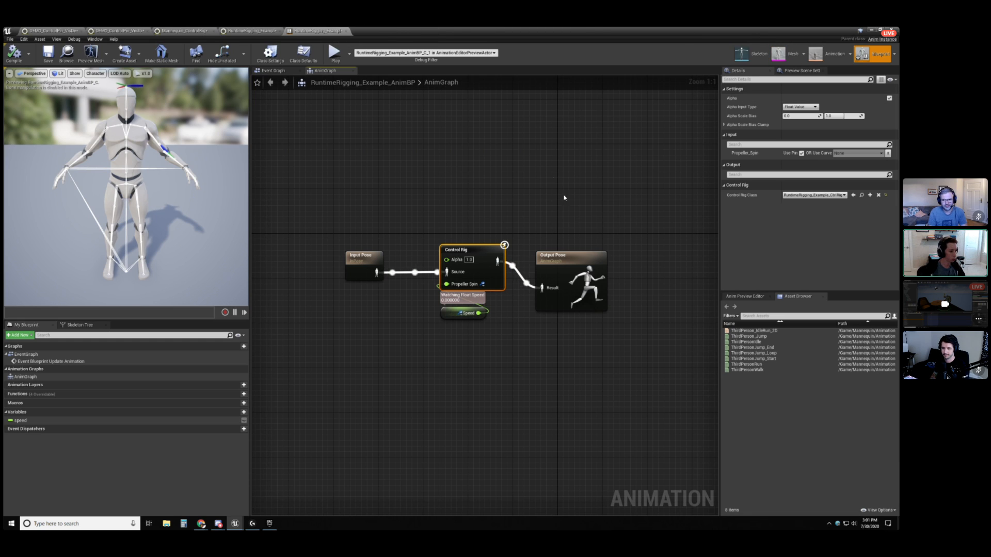
Open the RuntimeRigging_Example skeletal mesh and examine its Post Process Anim Blueprint assignment without changing it.
click(804, 53)
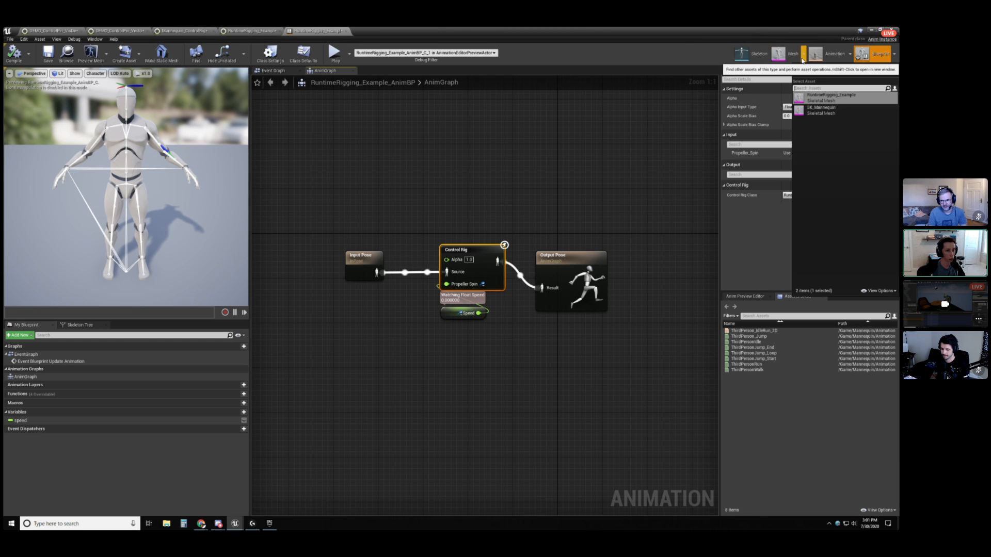
click(832, 99)
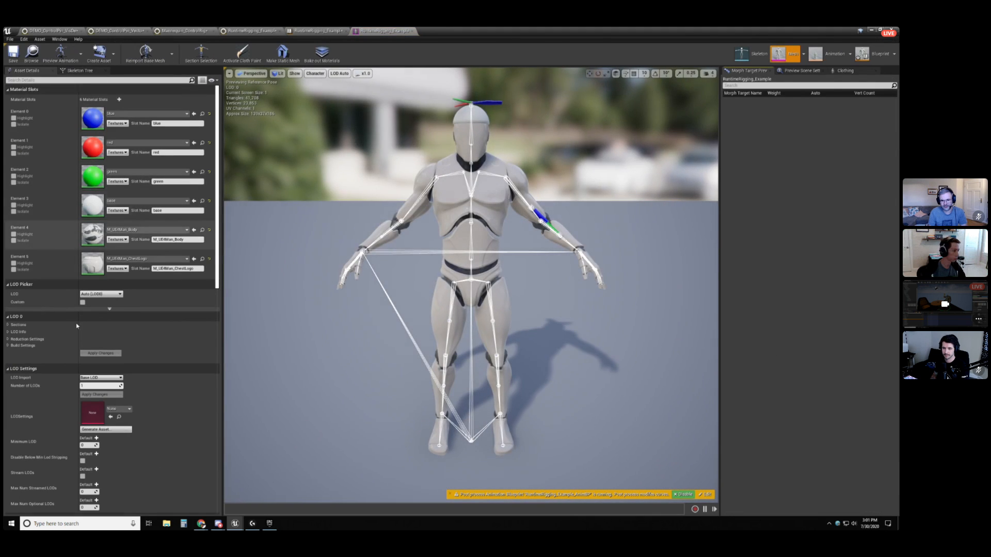
scroll(160, 402, down, 15)
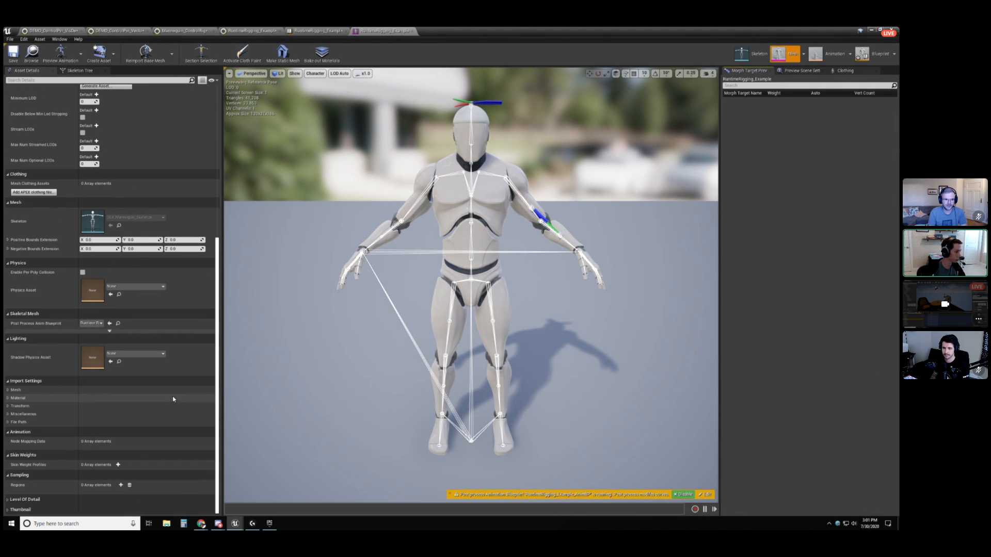
click(92, 323)
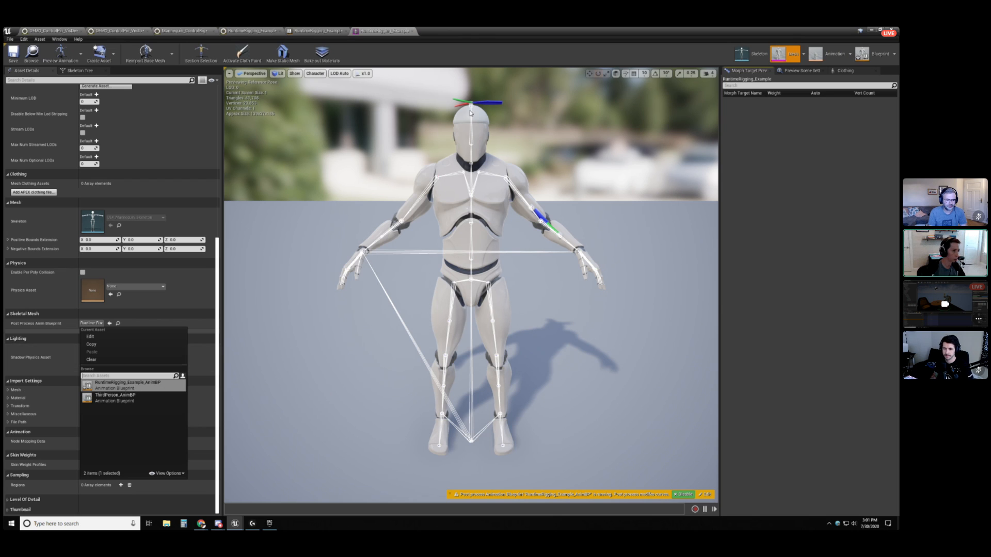
click(498, 60)
Return to RuntimeRigging_Example_AnimBP, move the Speed variable node below the Input Pose node, and show the Event Graph.
click(318, 31)
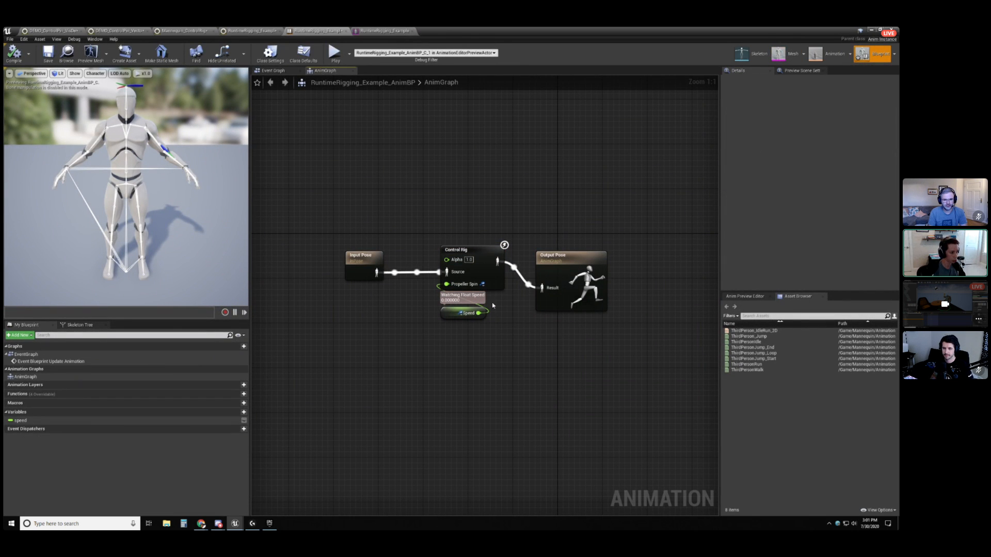
drag(453, 319, 369, 325)
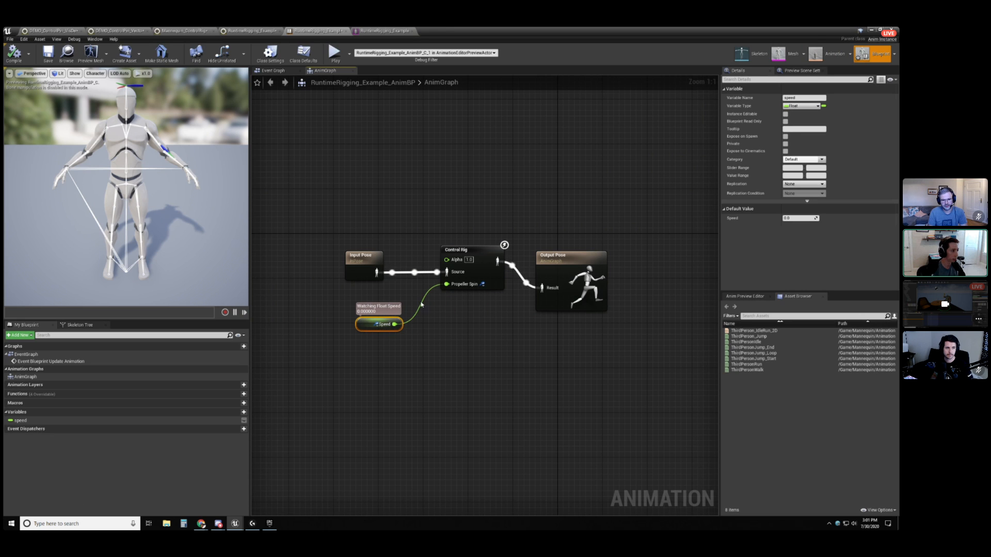
click(273, 71)
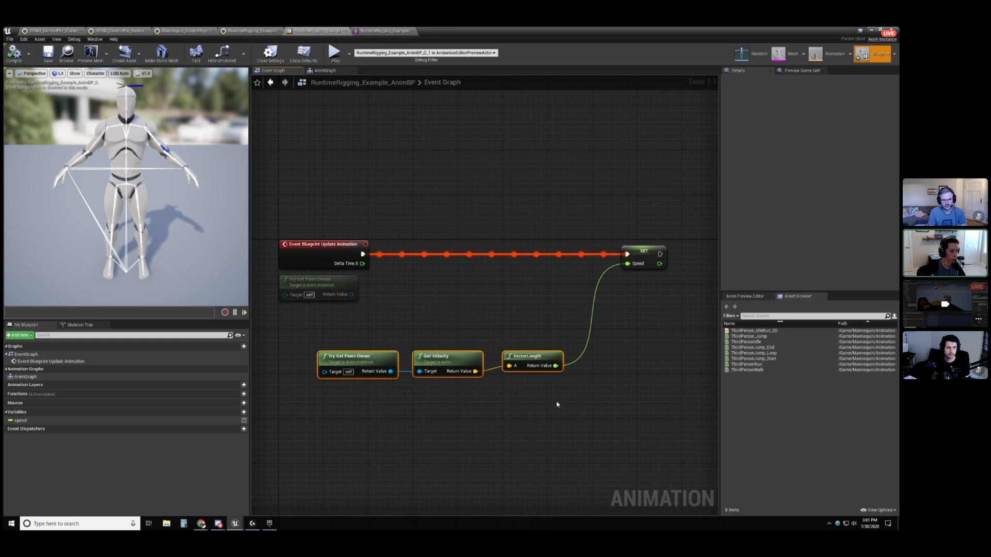
Examine the Control Rig node in the AnimGraph and the Propeller_Spin node chain in the RuntimeRigging_Example_CtrlRig rig graph.
click(325, 71)
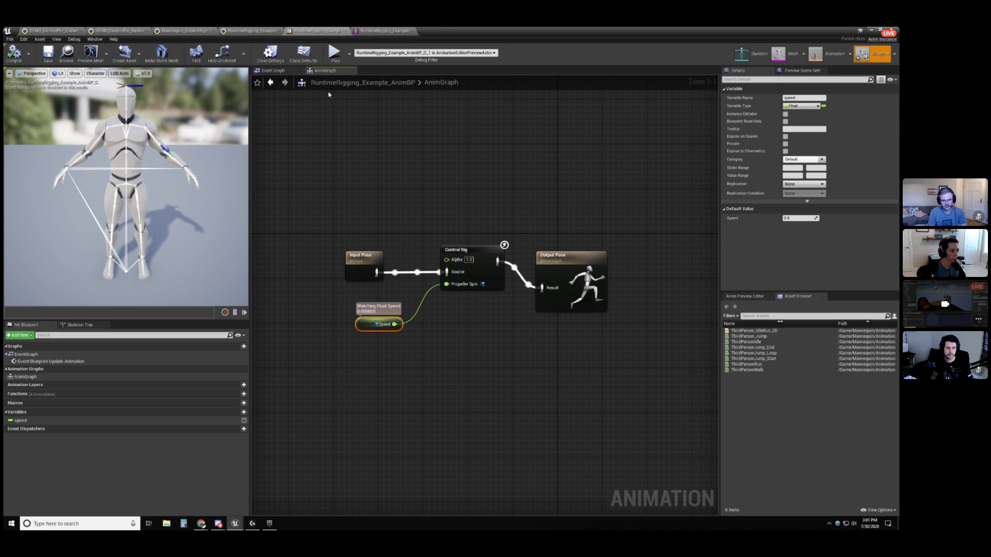
click(467, 261)
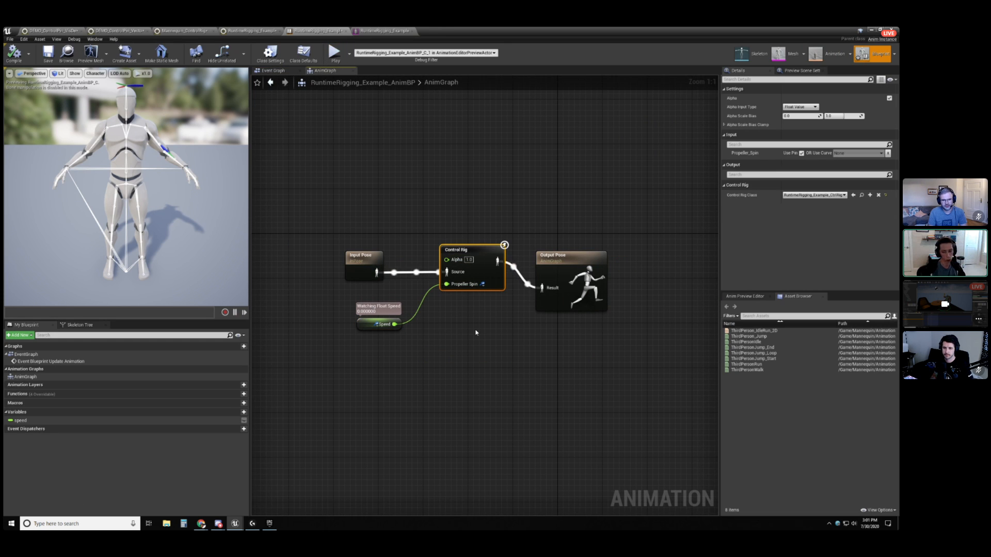
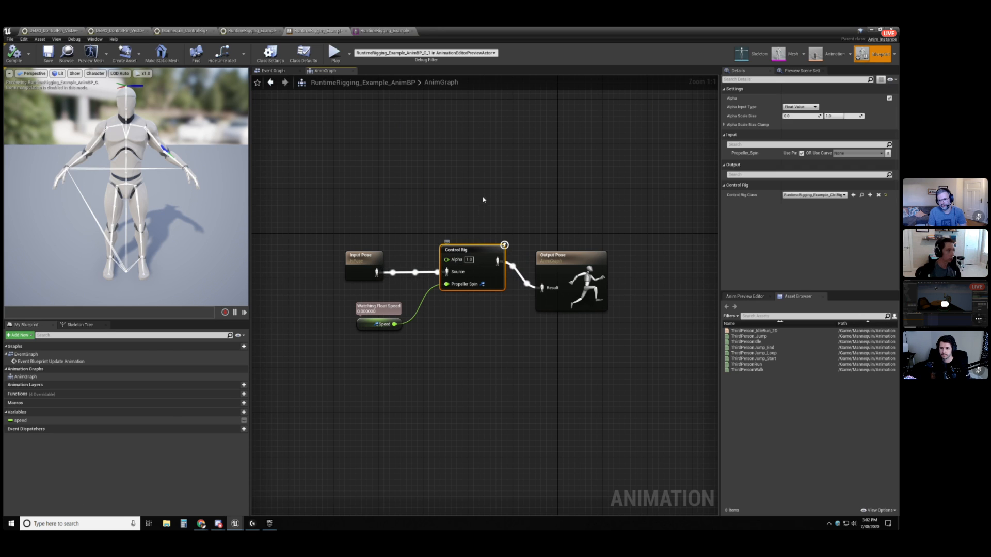
click(251, 30)
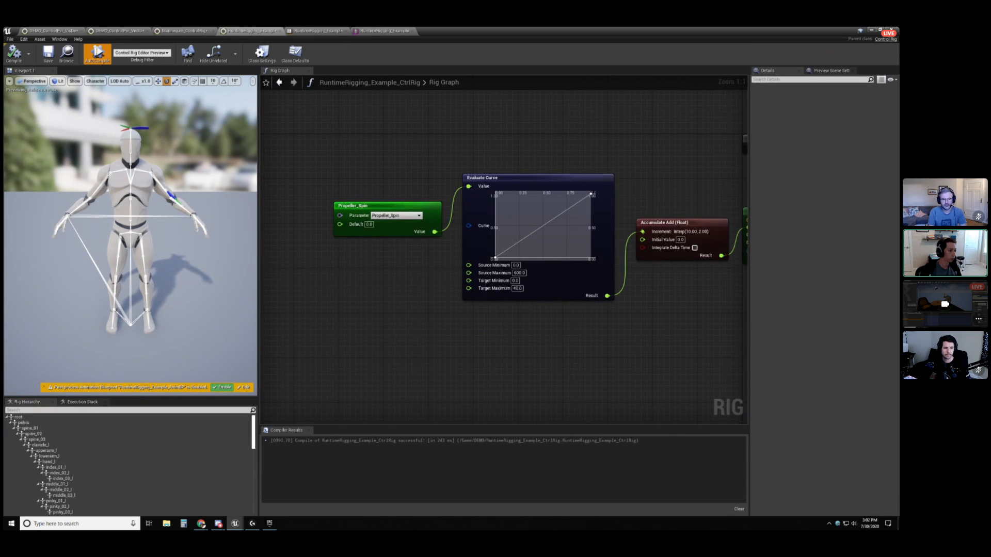
right_drag(450, 151, 396, 170)
scroll(395, 170, down, 2)
mouse_move(472, 152)
right_down()
mouse_move(356, 154)
mouse_move(418, 150)
mouse_move(466, 170)
right_up()
scroll(368, 150, down, 1)
scroll(368, 150, down, 1)
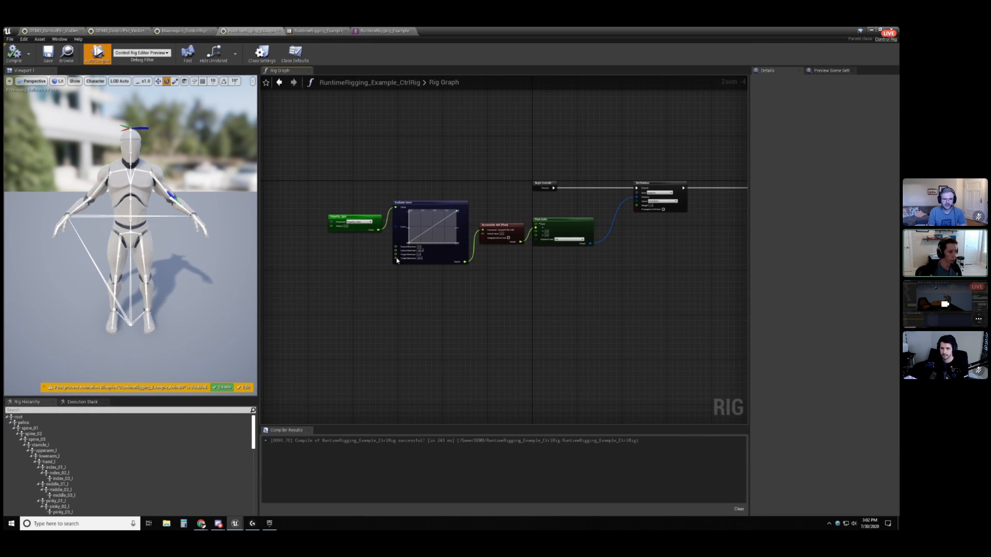
scroll(491, 276, up, 2)
right_drag(485, 281, 525, 313)
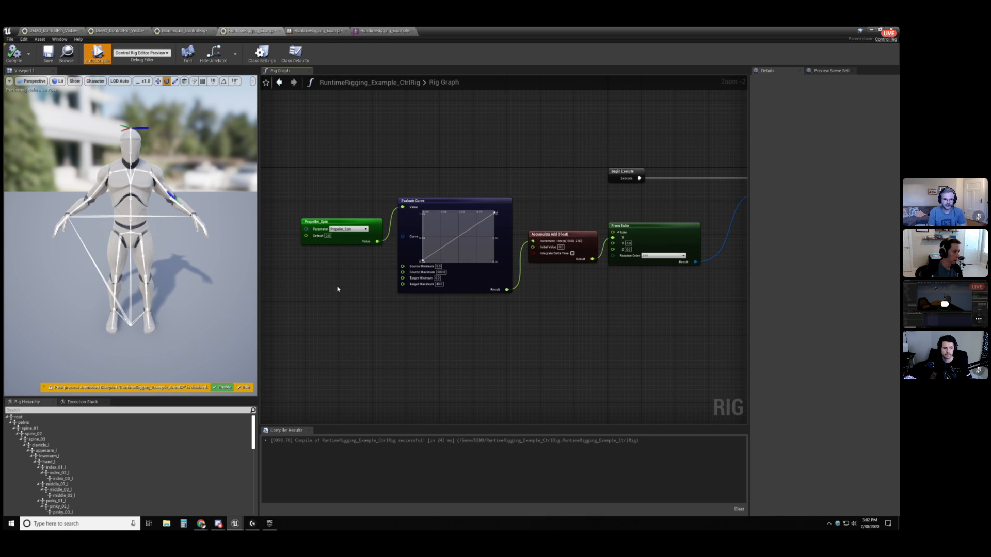
Add a new float parameter getter node below the Propeller_Spin node in the rig graph.
scroll(338, 289, up, 2)
right_drag(337, 289, 376, 268)
right_click(376, 268)
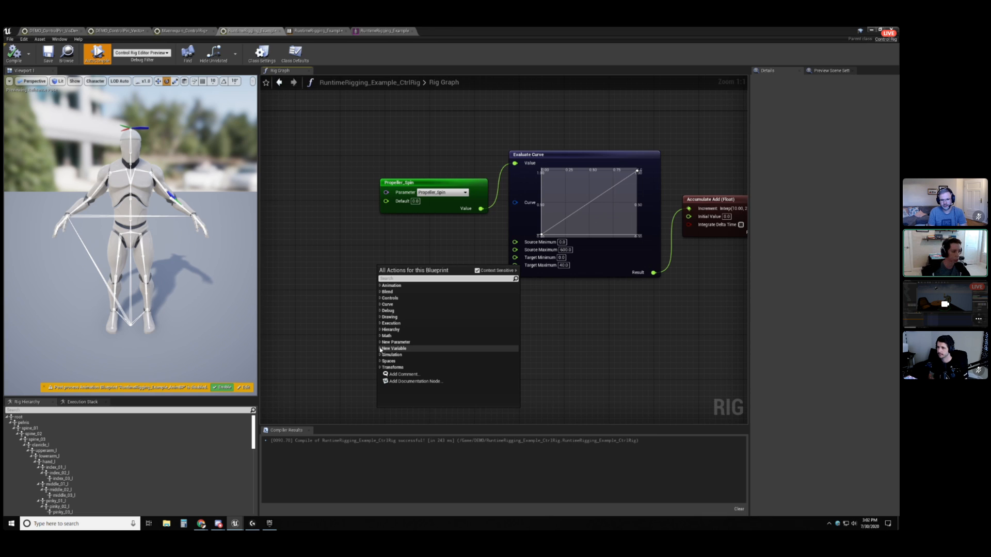
click(381, 349)
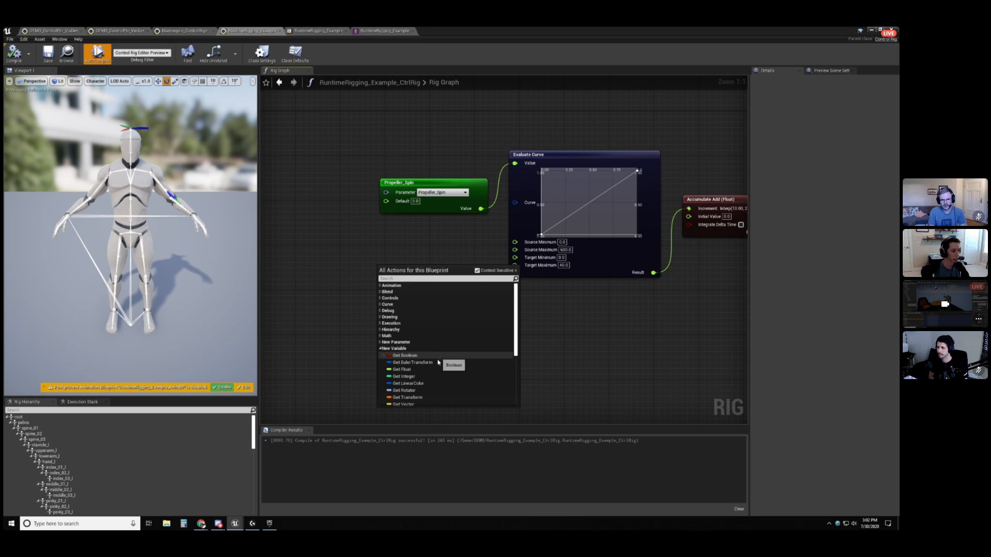
scroll(440, 356, down, 4)
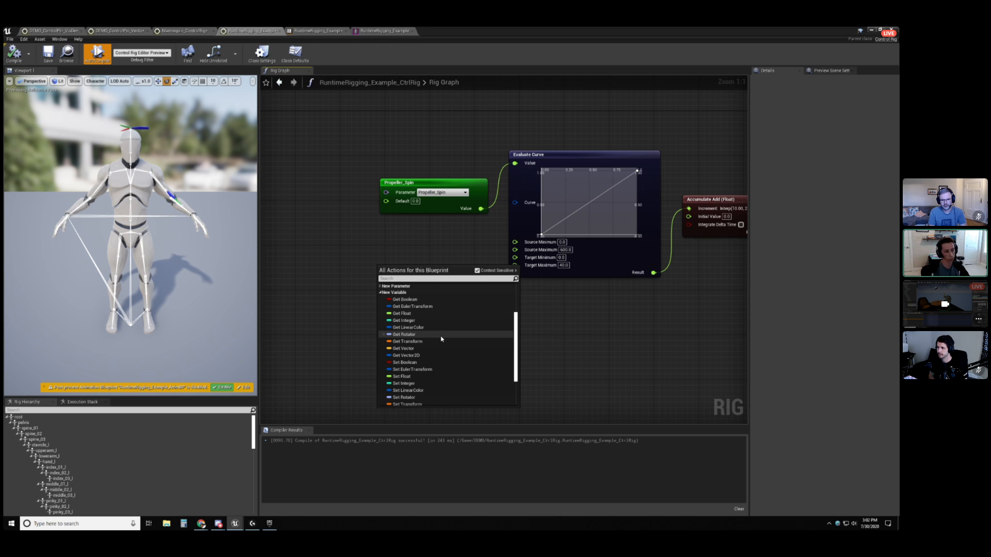
scroll(441, 339, up, 4)
click(381, 349)
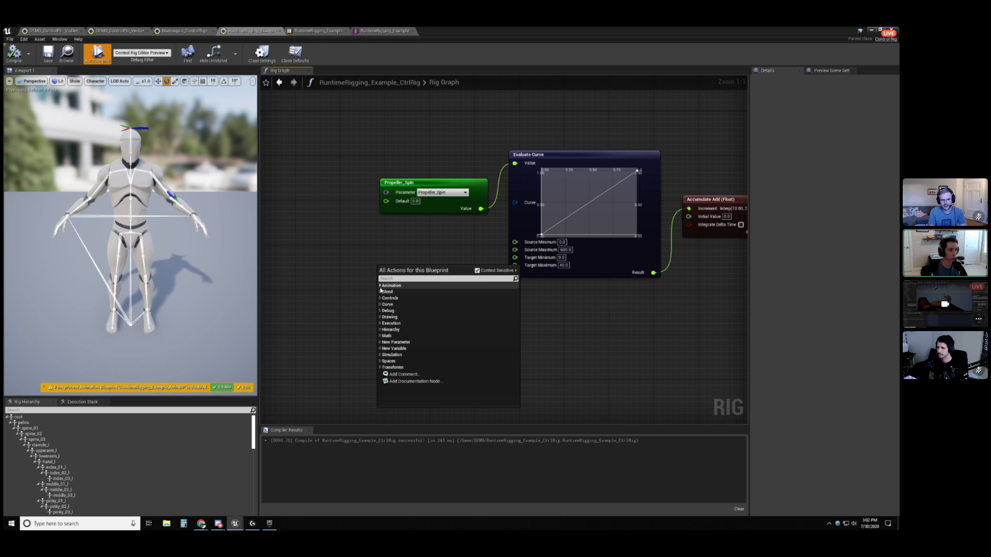
click(380, 342)
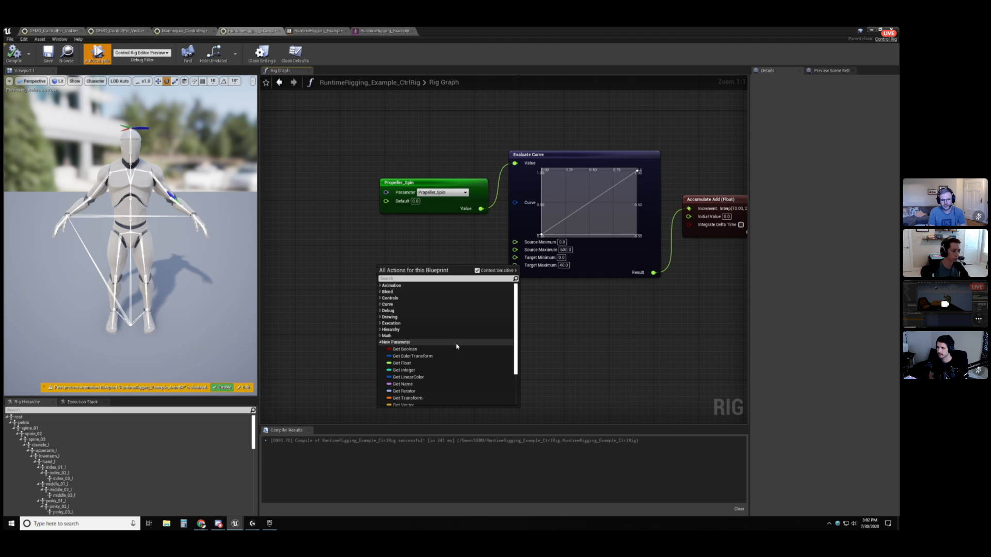
click(457, 364)
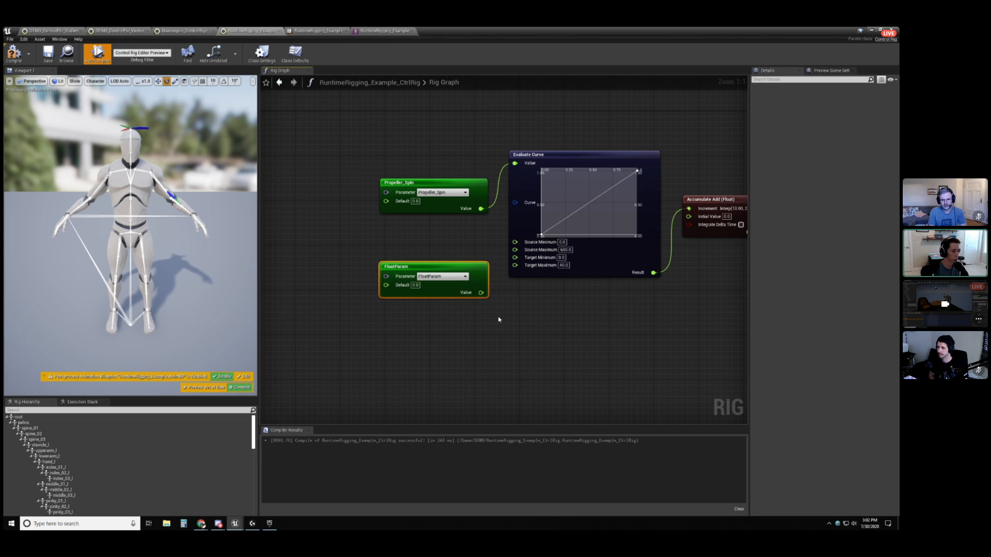
Name the new float node's parameter MyCoolParam.
click(442, 277)
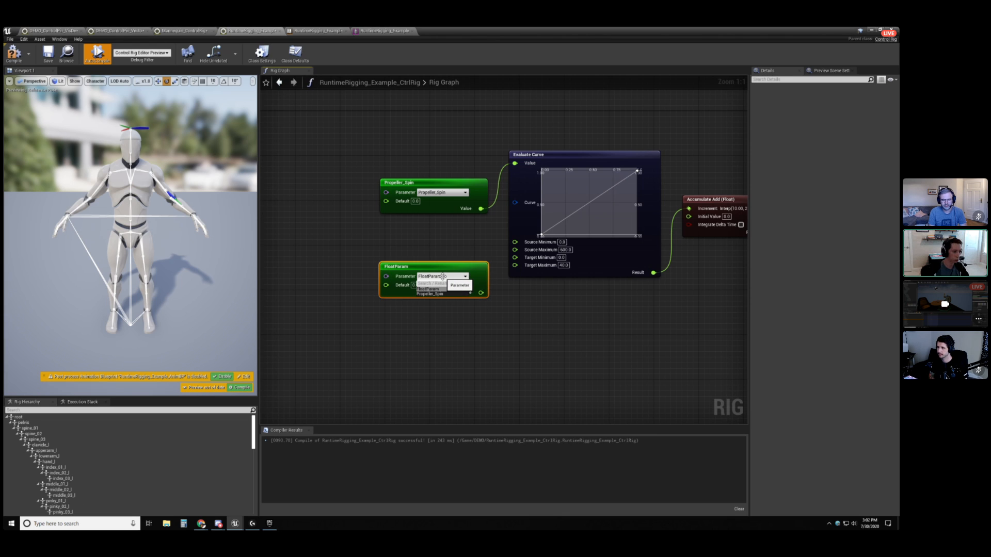
text(My)
text(Va)
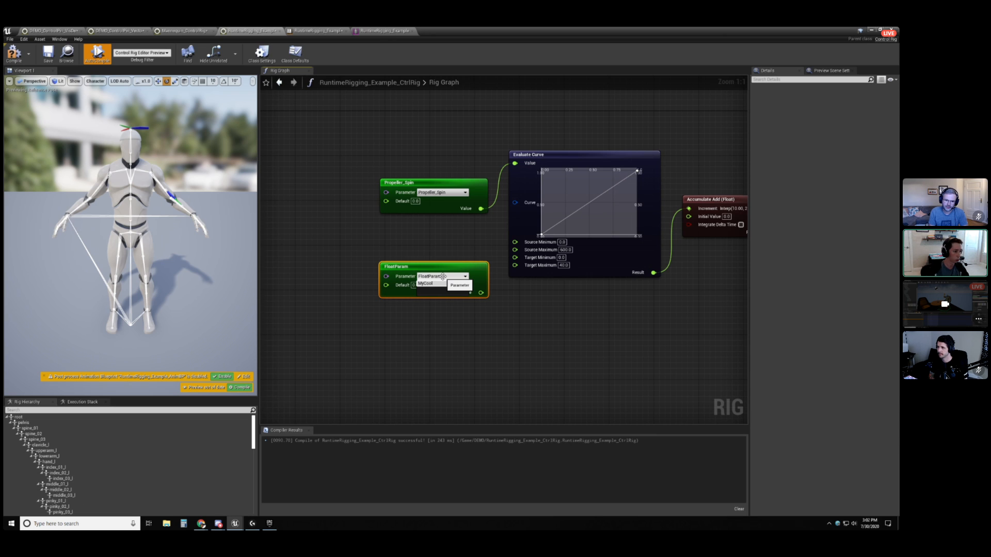
text(olParam)
key(Return)
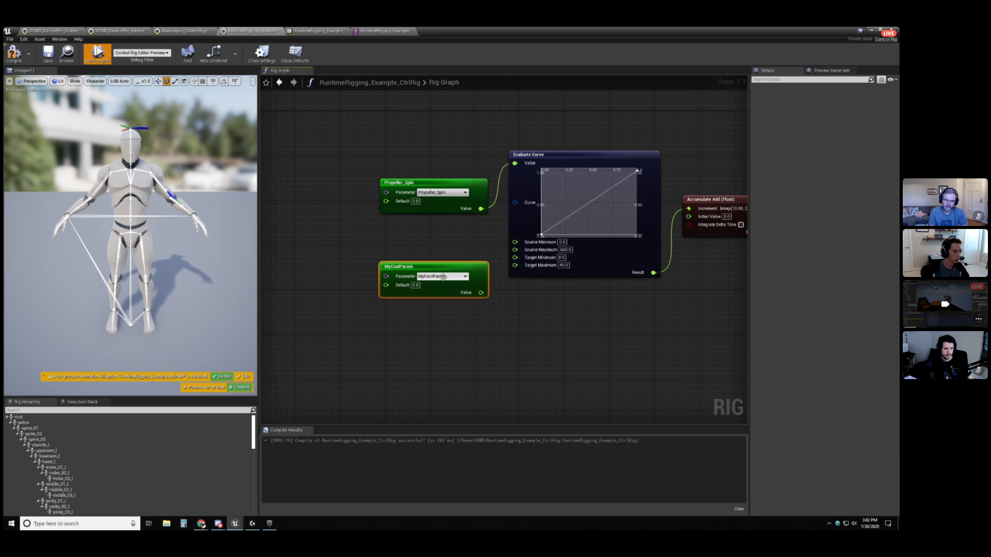
Move the MyCoolParam node aside and delete it from the rig graph.
drag(478, 268, 445, 274)
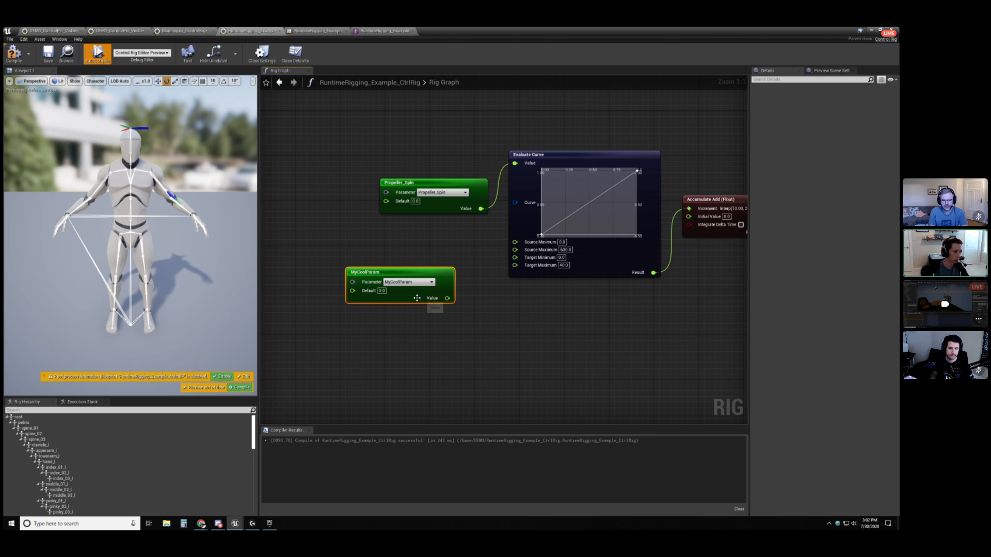
drag(450, 322, 348, 233)
key(Delete)
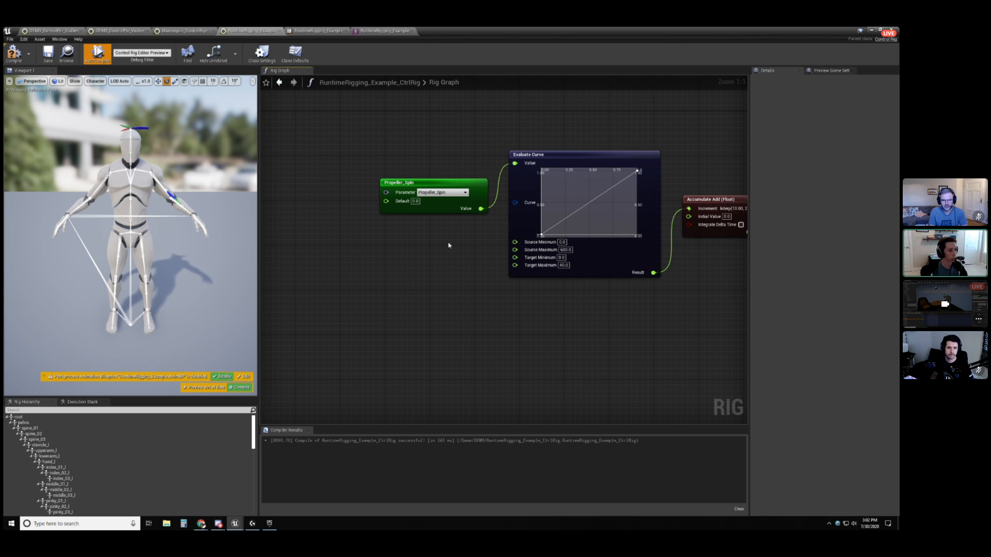
Examine the Propeller_Spin node's available parameters and the Evaluate Curve node's source and target range settings.
click(428, 199)
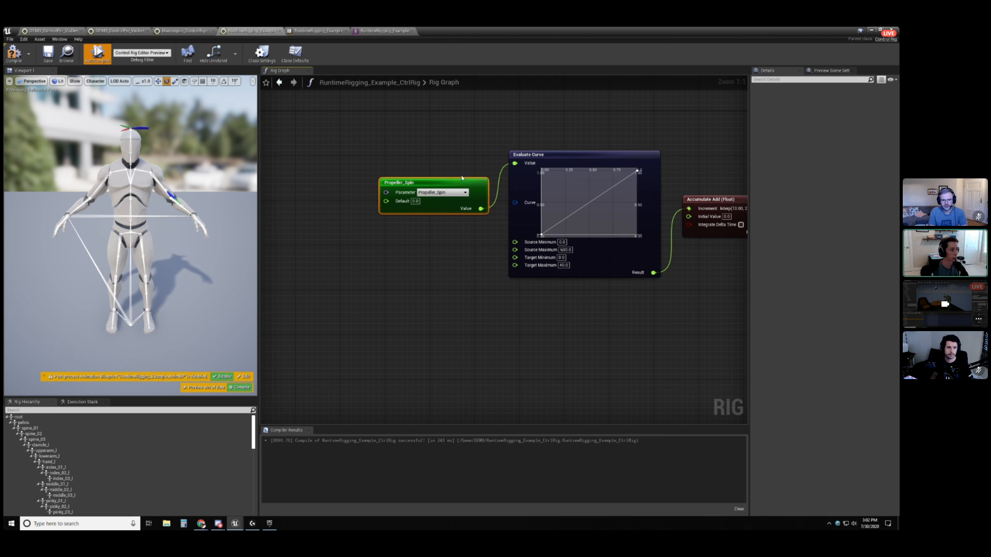
right_drag(464, 180, 450, 203)
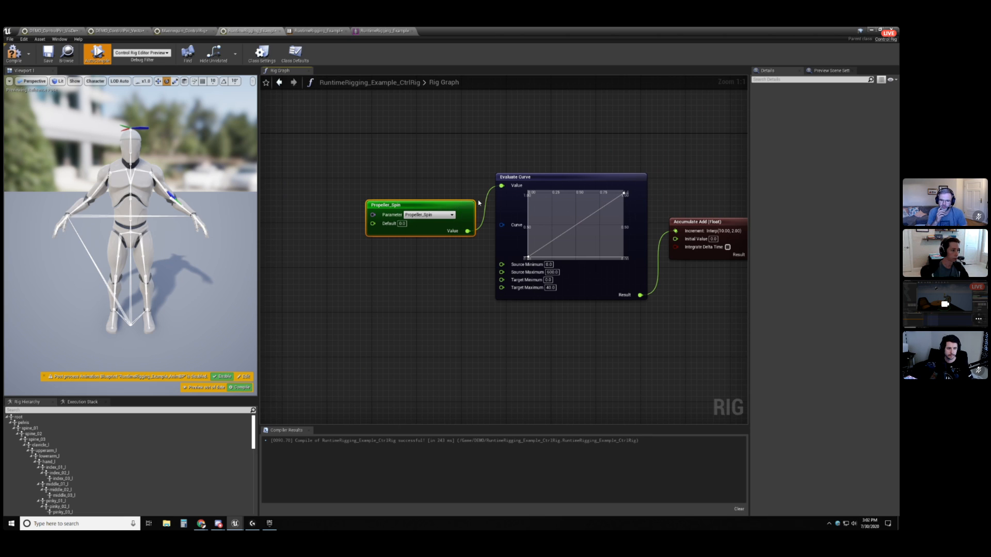
click(431, 215)
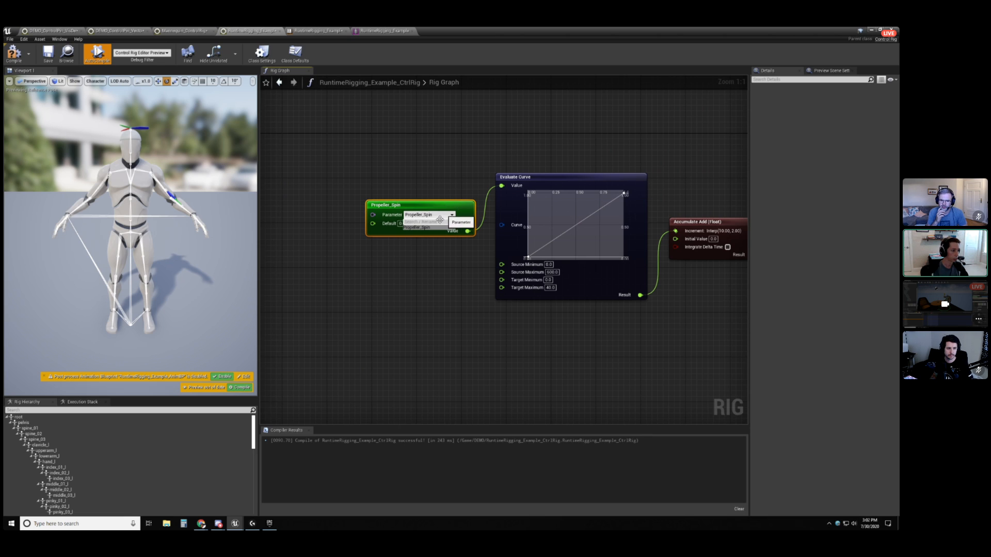
click(427, 277)
right_drag(464, 179, 408, 179)
drag(430, 137, 521, 261)
right_drag(661, 347, 636, 343)
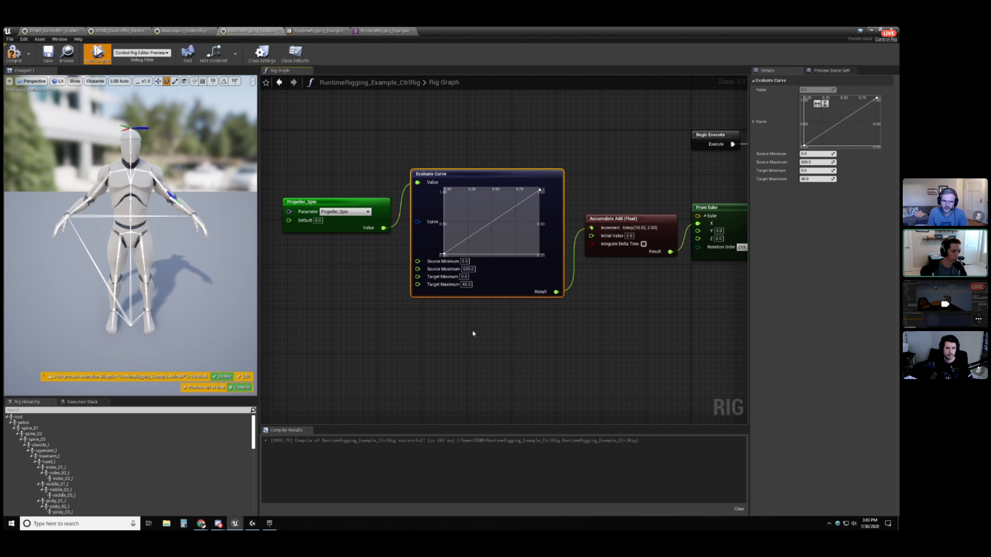
Add a key at about 0.68 on the Evaluate Curve node's ramp and lower it below the straight line.
right_drag(472, 332, 486, 357)
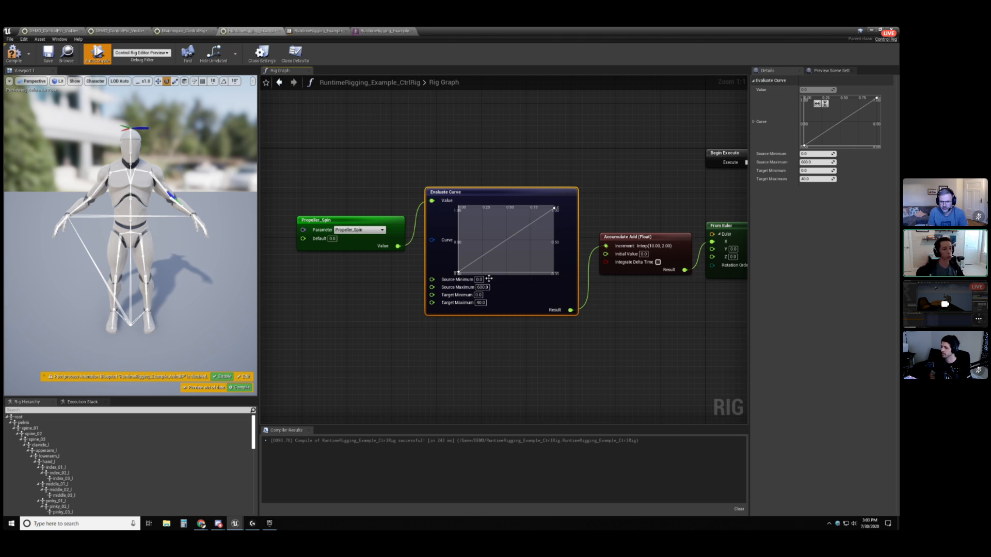
middle_click(523, 228)
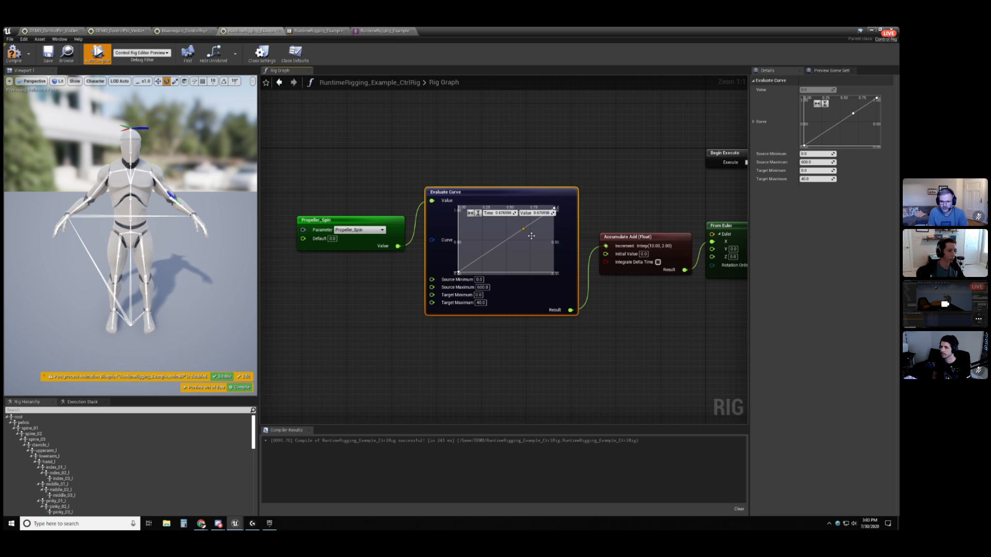
drag(524, 229, 523, 253)
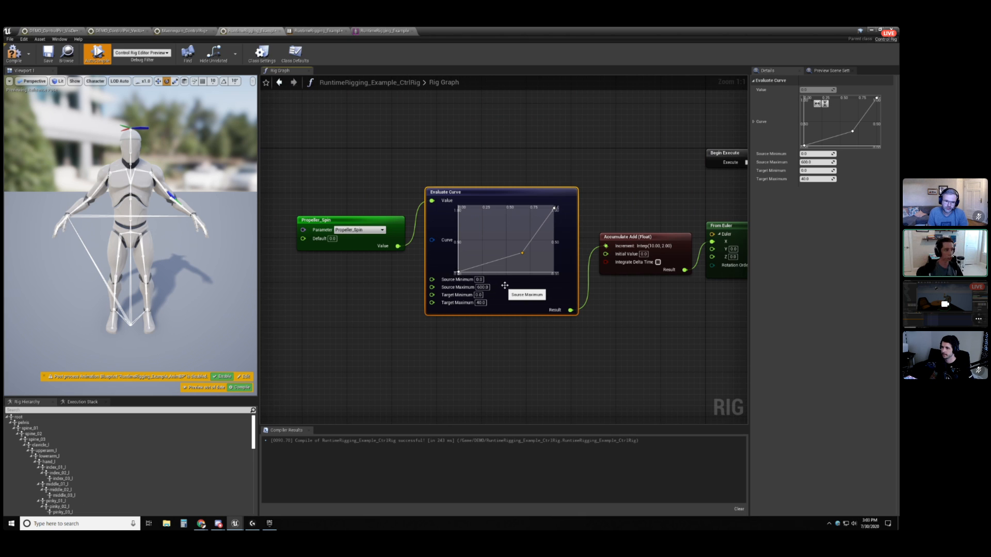
Review the Speed input in the AnimGraph, and the Accumulate Add, From Euler and Set Rotation nodes in the rig graph.
click(317, 30)
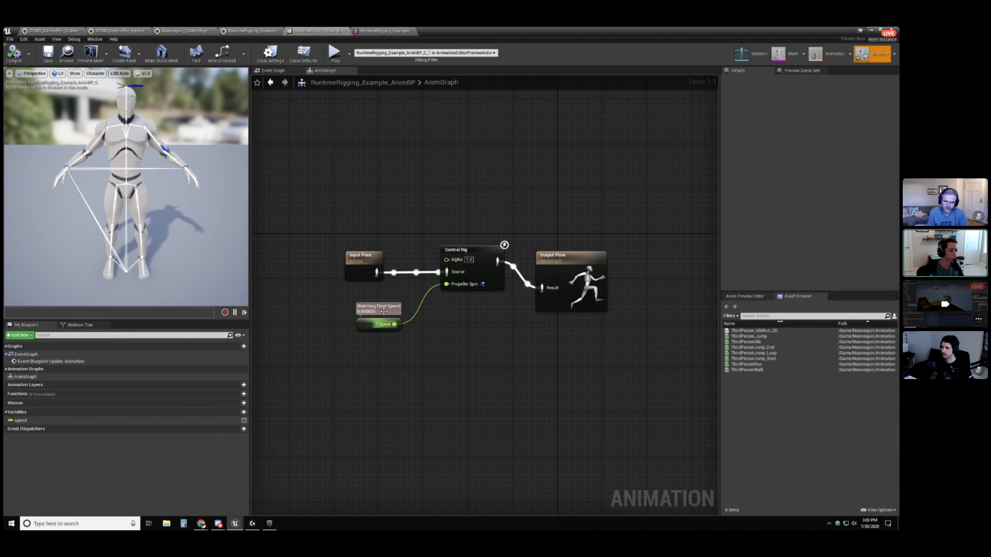
click(258, 30)
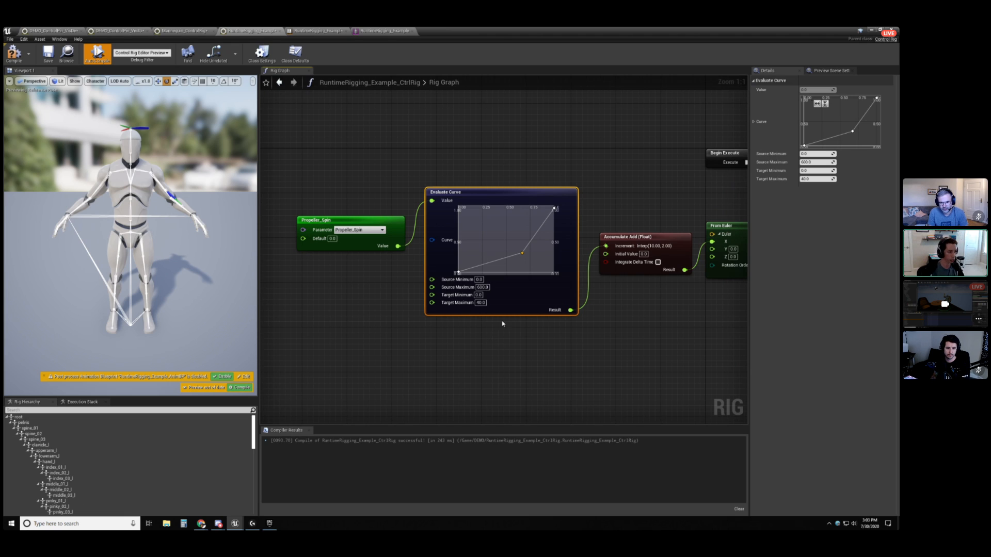
right_drag(653, 310, 538, 321)
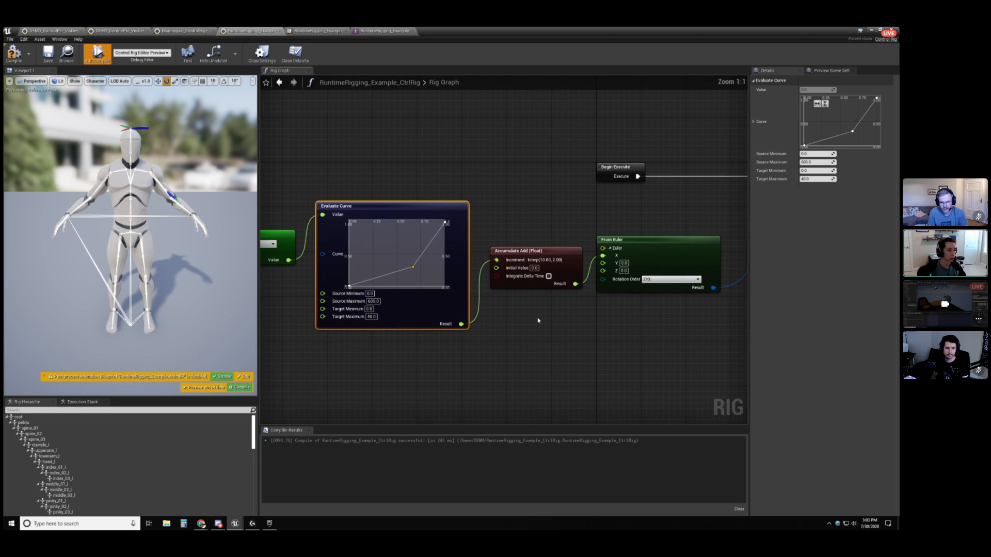
click(542, 252)
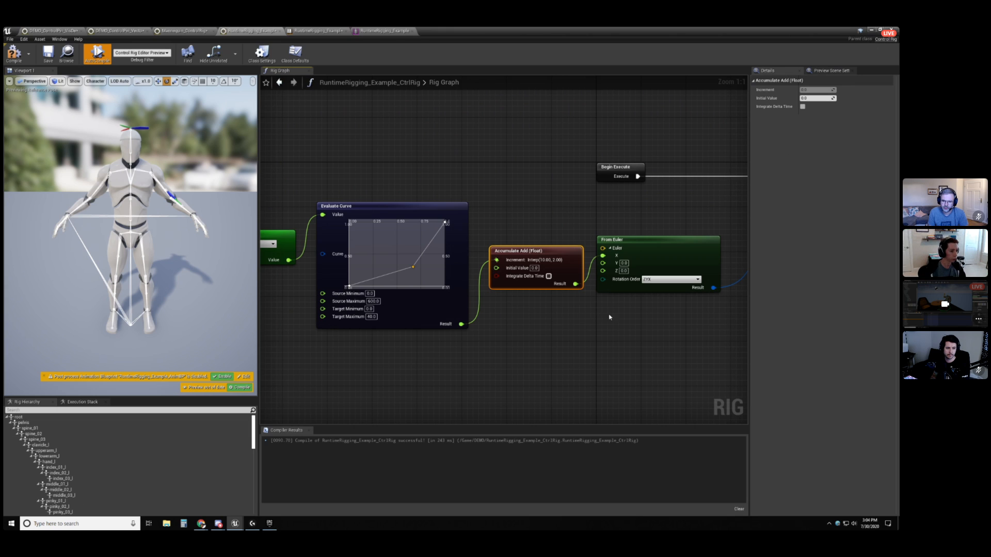
right_drag(646, 317, 466, 328)
drag(416, 219, 398, 333)
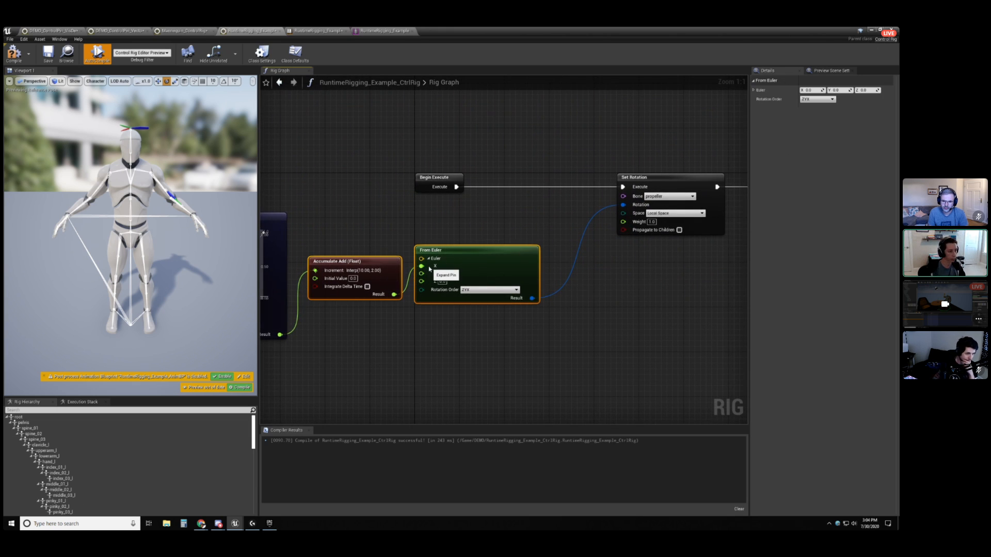
click(662, 178)
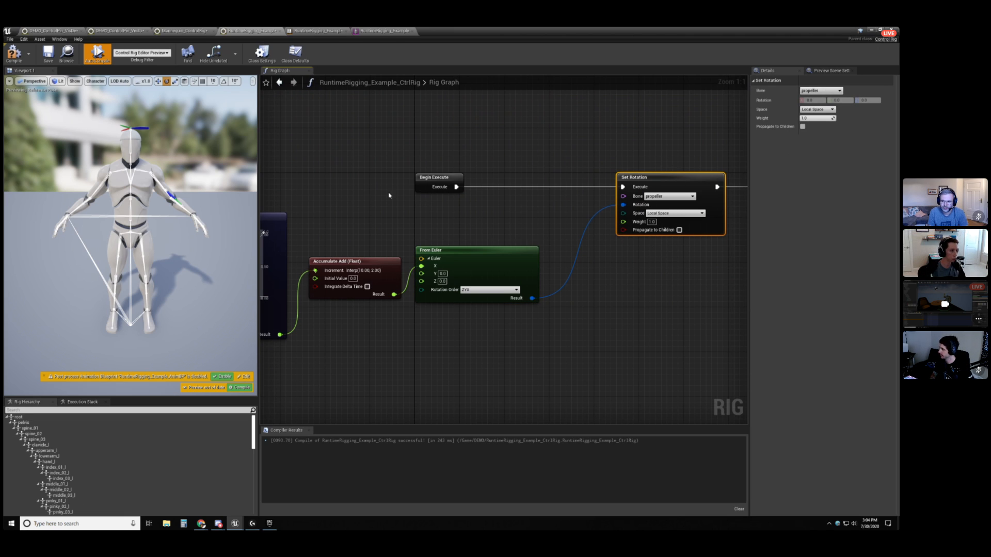
Add a Sin node that feeds the Evaluate Curve node's Value input in place of Propeller_Spin.
right_drag(366, 212, 629, 185)
right_drag(407, 146, 555, 145)
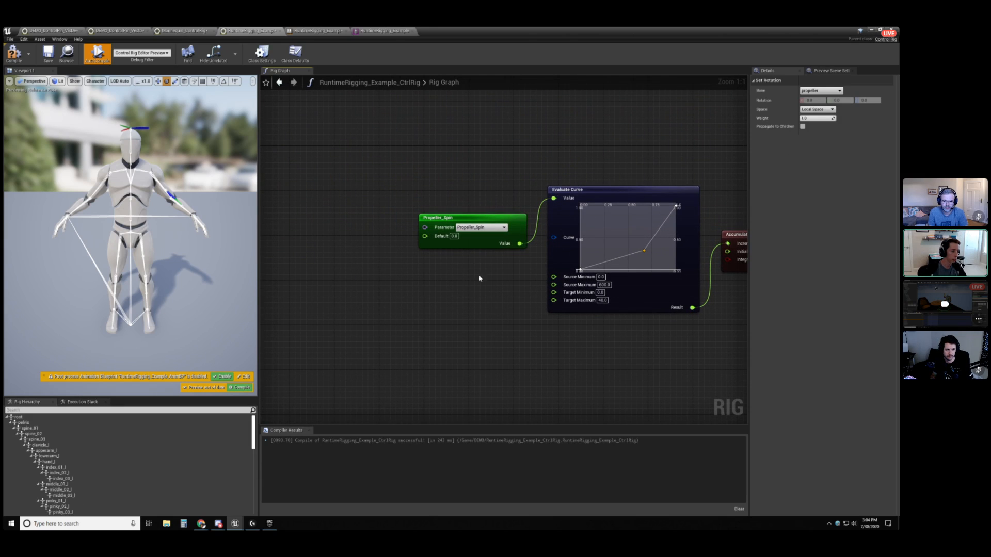
drag(554, 198, 485, 281)
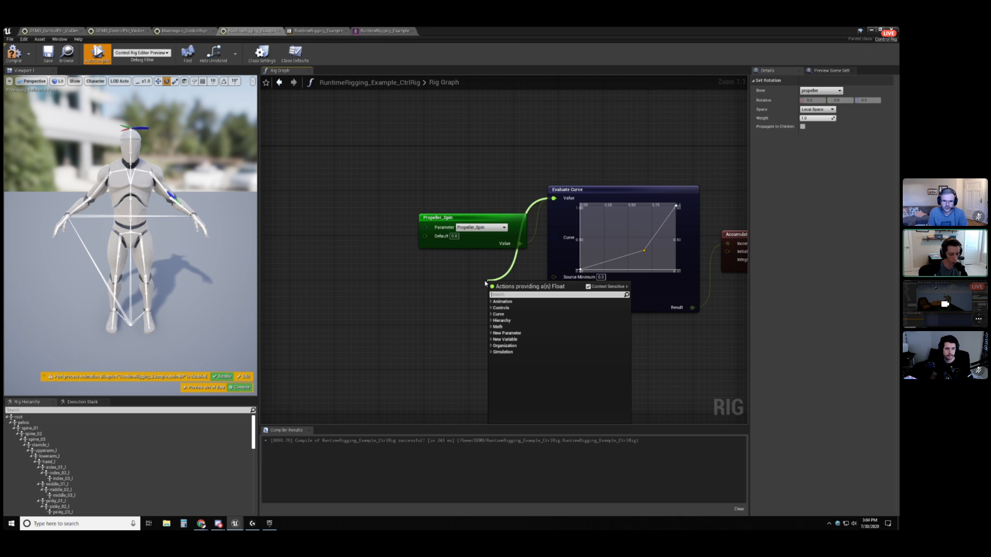
text(sin)
key(Return)
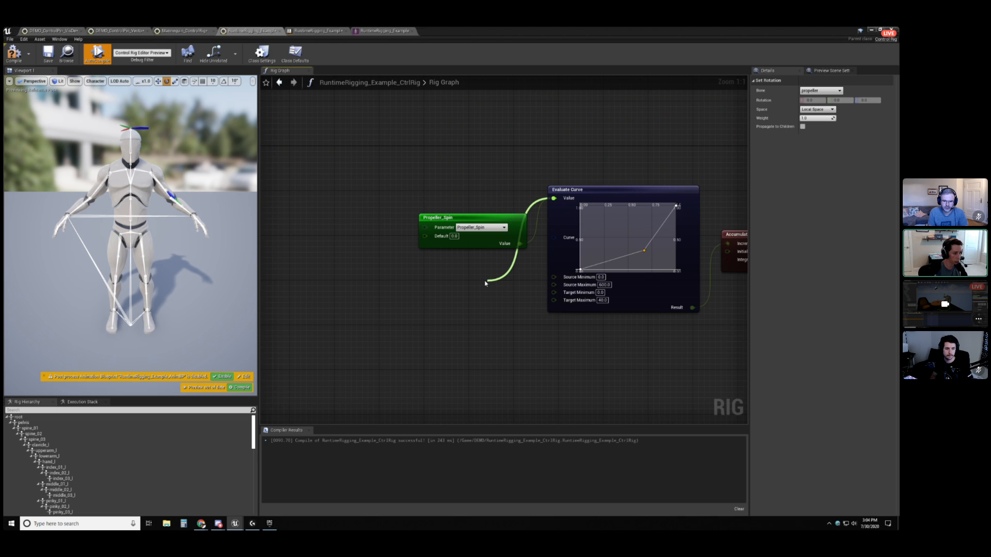
Add an Accumulated Time node that feeds the Sin node's Value input and place it beside the Sin node.
drag(502, 280, 401, 301)
text(a)
key(BackSpace)
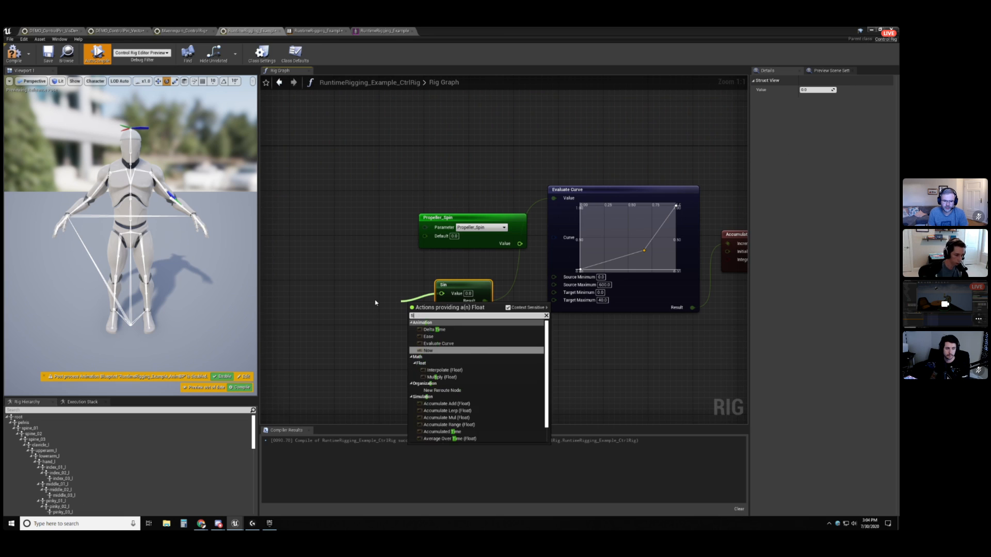
text(tim)
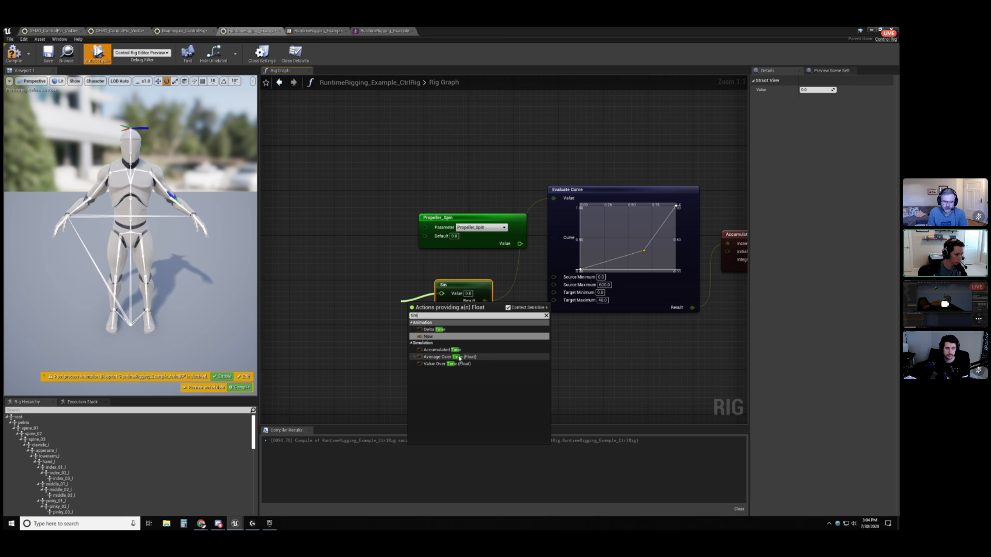
click(441, 350)
drag(427, 323, 387, 300)
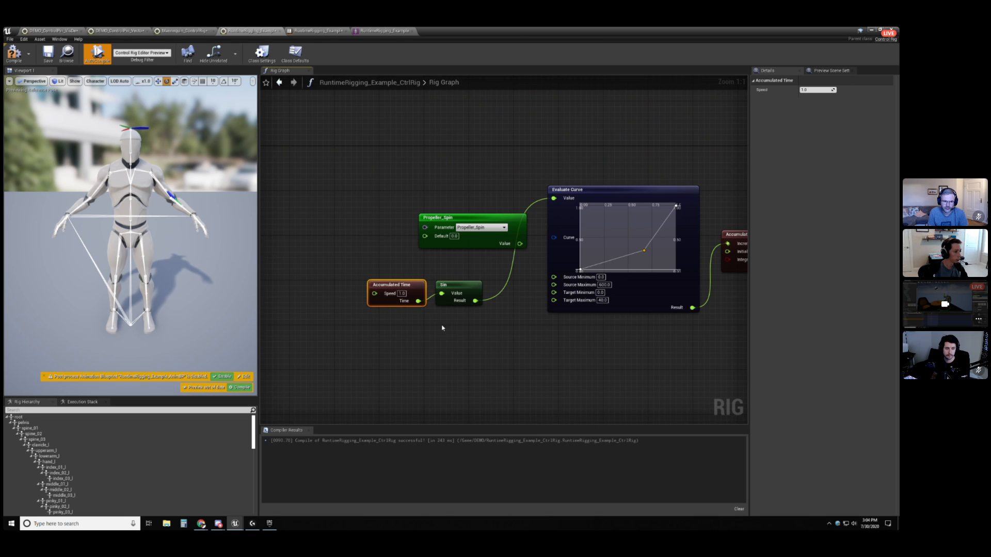
Enable range mapping in the Sin node's Result interpolation settings and set the In Range minimum to -1.
click(465, 297)
right_click(475, 301)
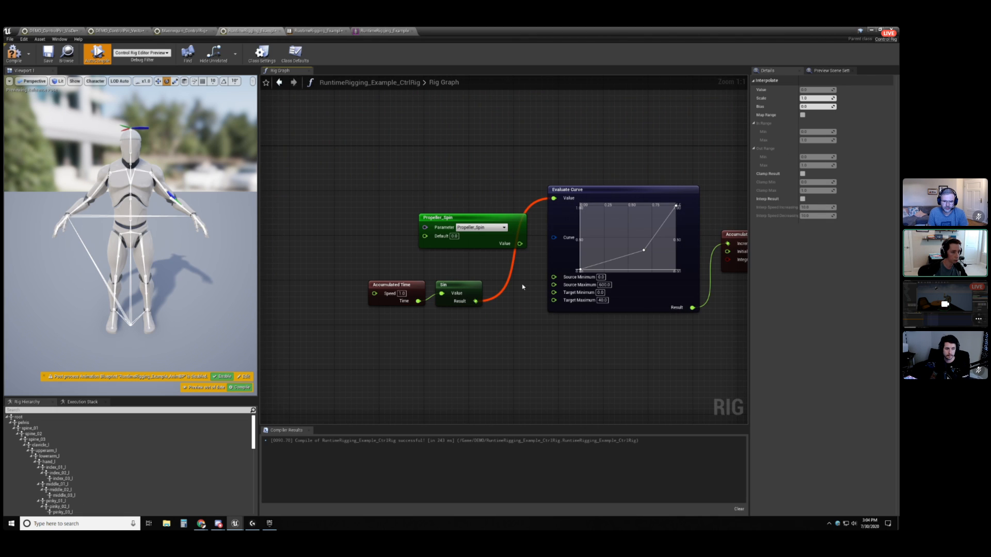
click(802, 114)
click(807, 132)
text(-1)
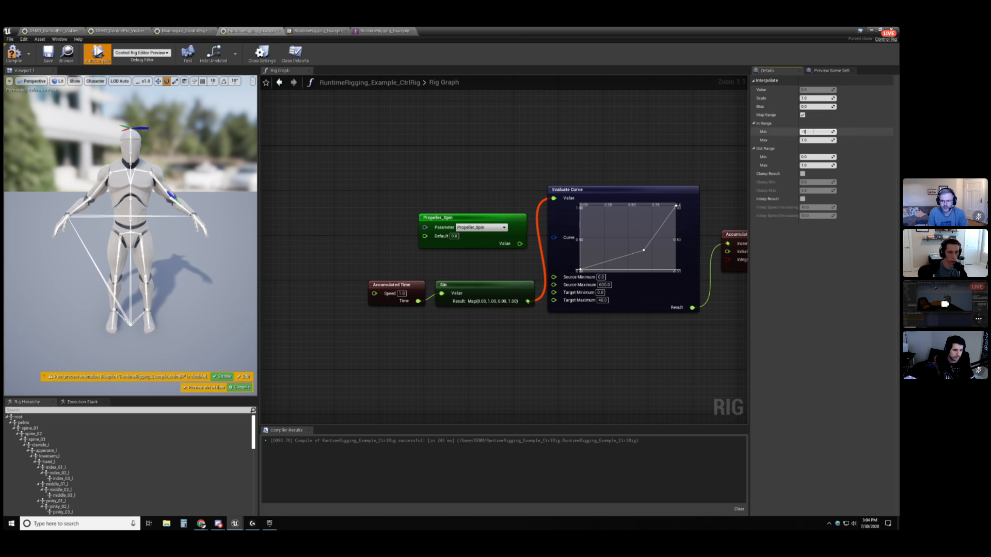
key(Return)
Set the Sin result's In Range minimum to 0 and its Out Range maximum to 600.
click(824, 157)
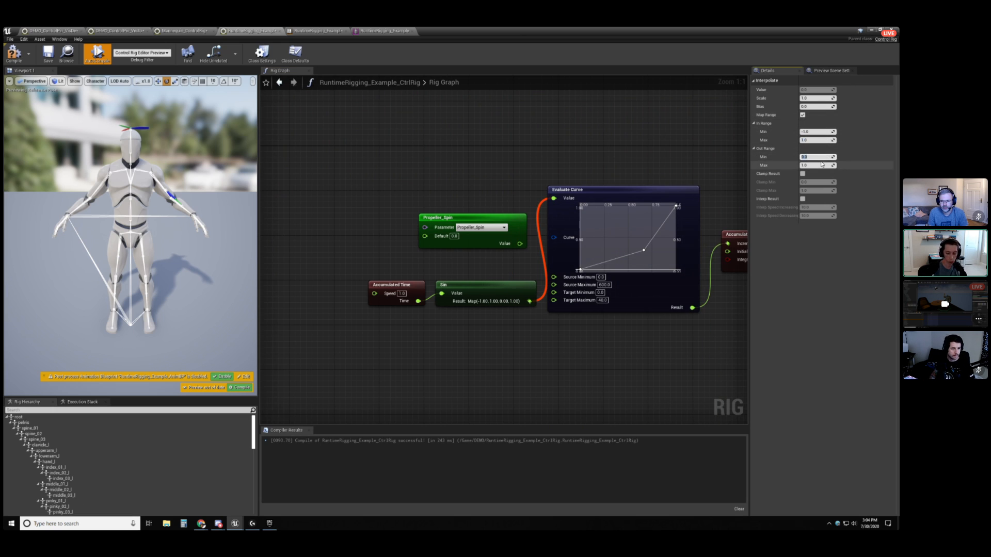
click(820, 132)
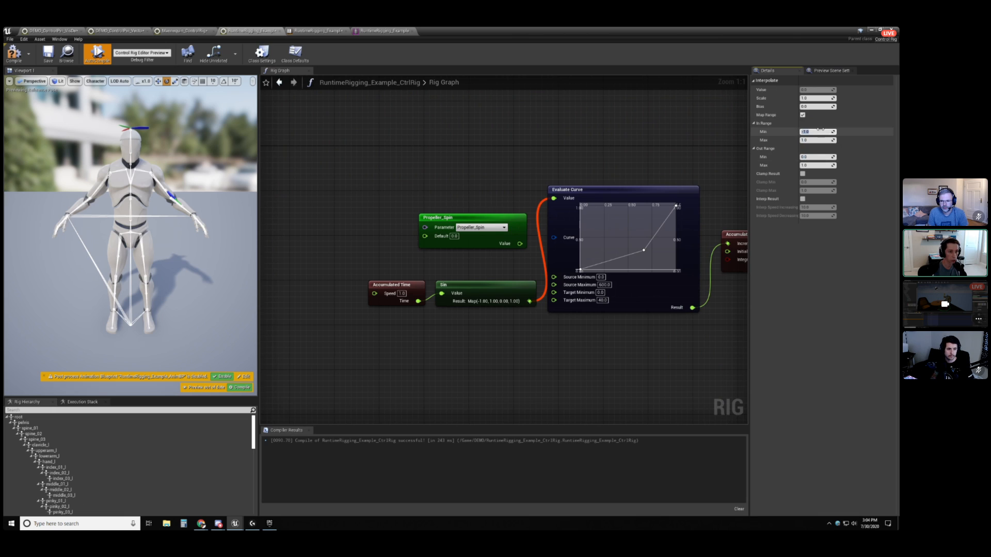
text(0)
key(Return)
click(813, 165)
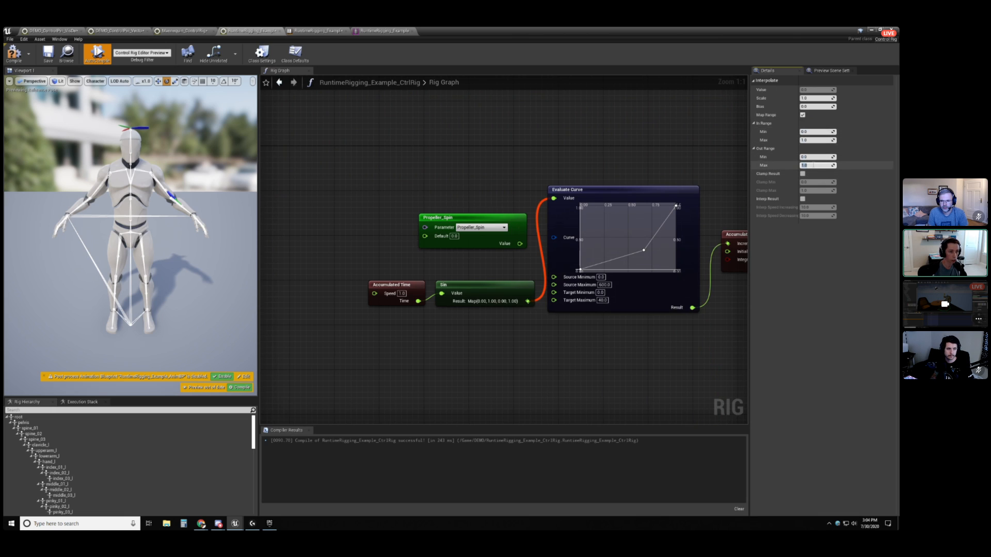
text(60)
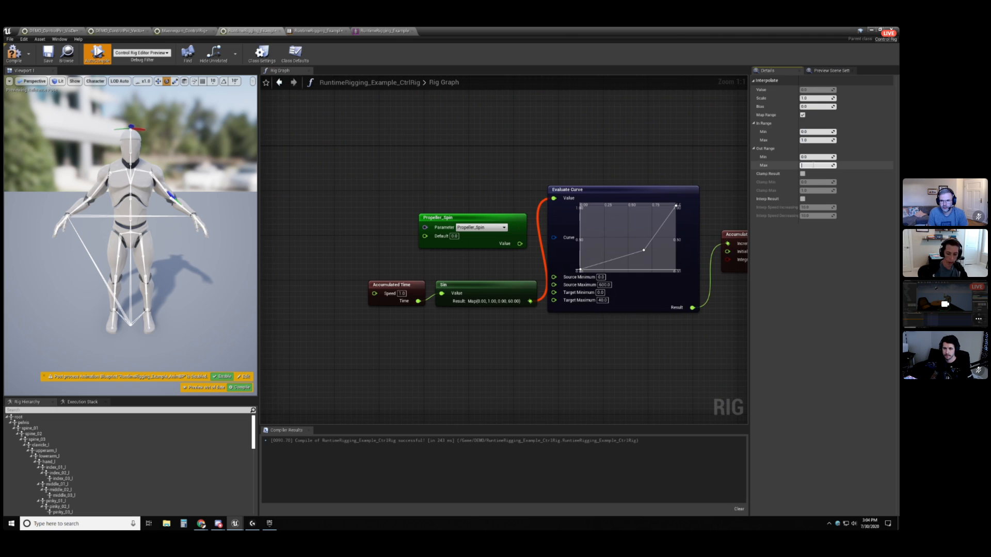
text(0)
key(Return)
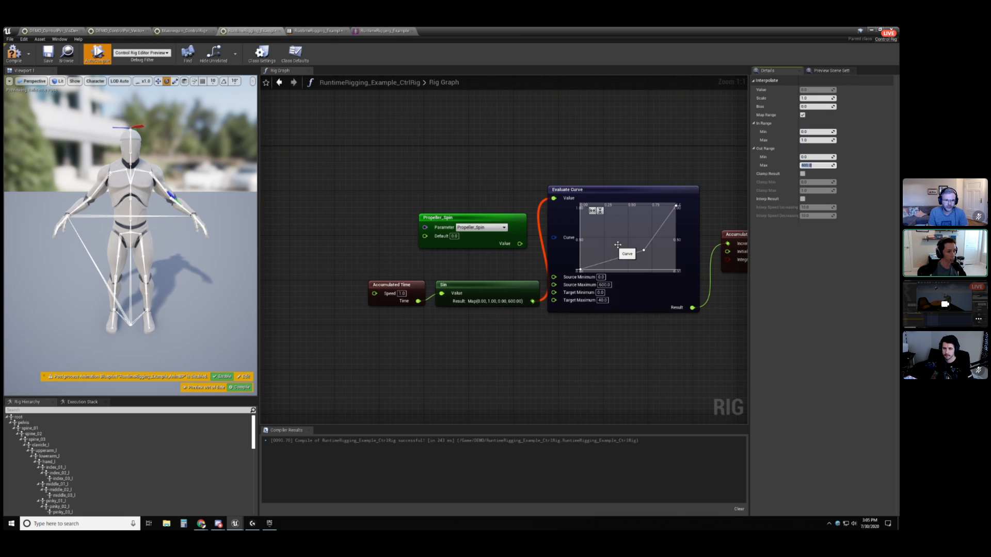
Move the Evaluate Curve's middle key above the straight line and back below it, and reconnect Propeller_Spin to the node's Value input.
drag(644, 250, 613, 230)
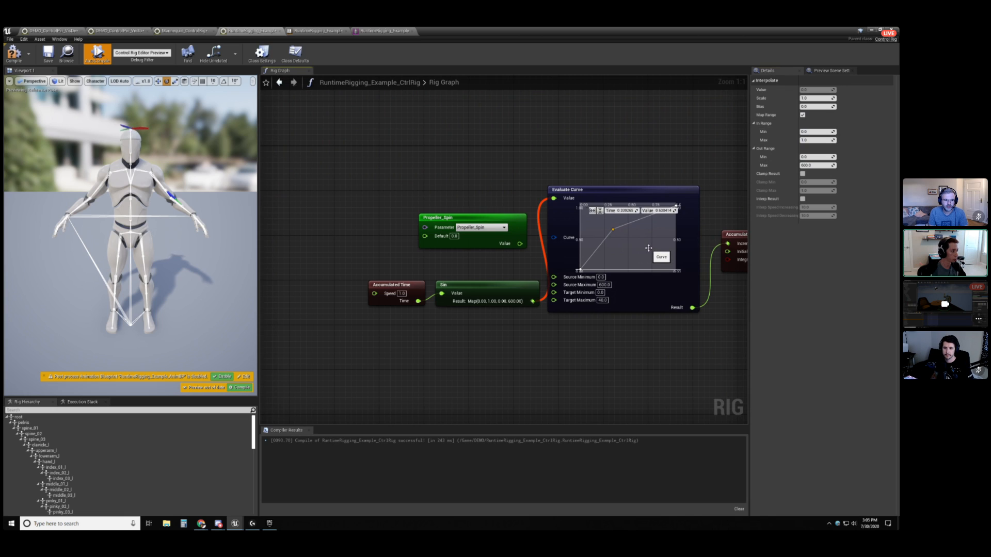
drag(612, 230, 635, 253)
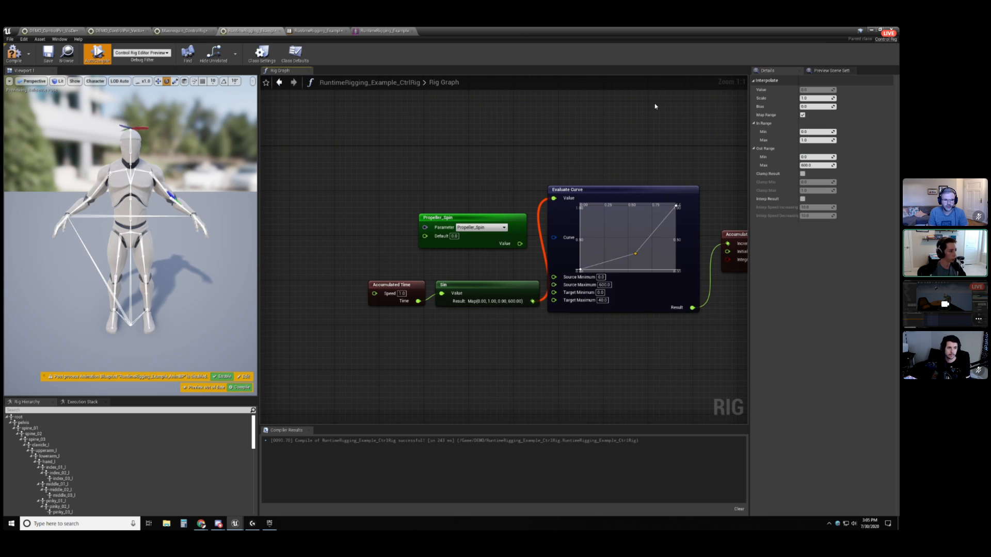
drag(520, 243, 554, 199)
drag(498, 222, 492, 216)
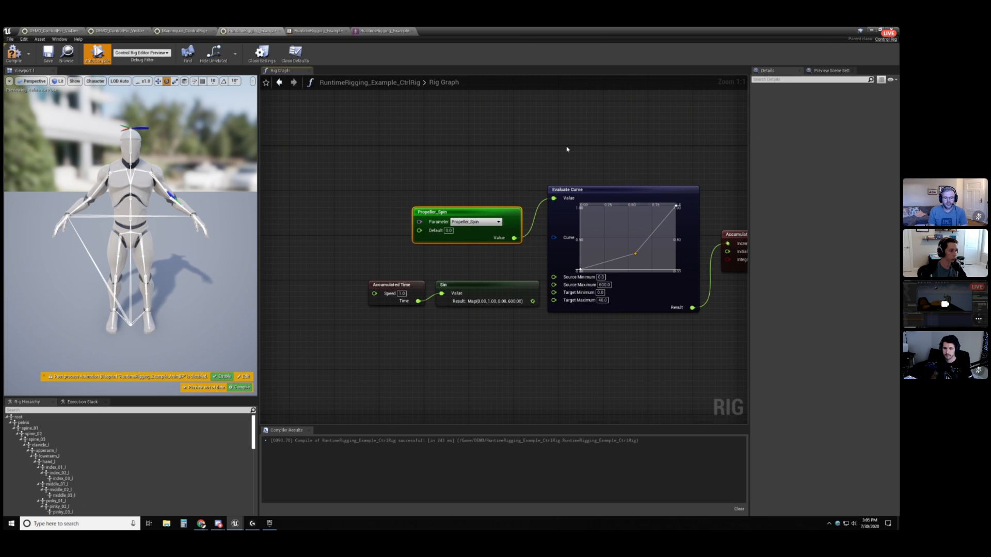
Examine the upperarm_piston and lowerarm_piston Aim nodes in the rig graph and the arm piston on the preview character.
click(646, 148)
right_drag(646, 148, 506, 148)
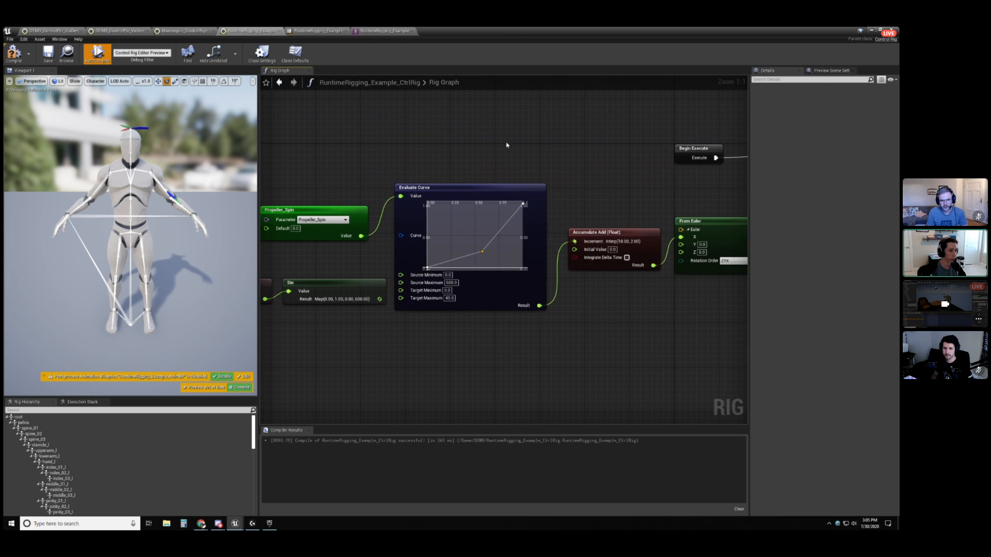
right_drag(652, 200, 524, 196)
right_drag(667, 197, 453, 199)
right_drag(650, 247, 346, 283)
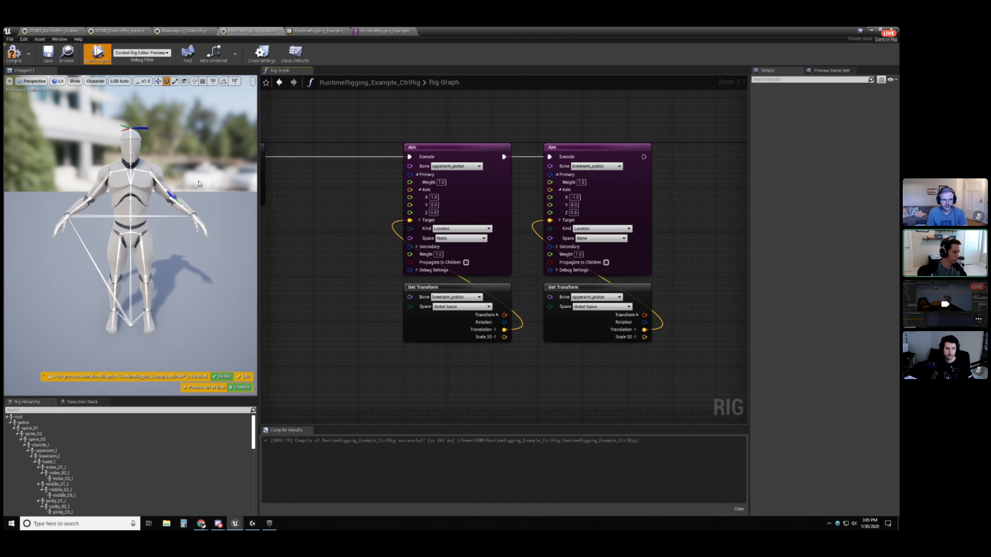
alt+right_drag(199, 182, 242, 182)
alt+drag(193, 254, 111, 265)
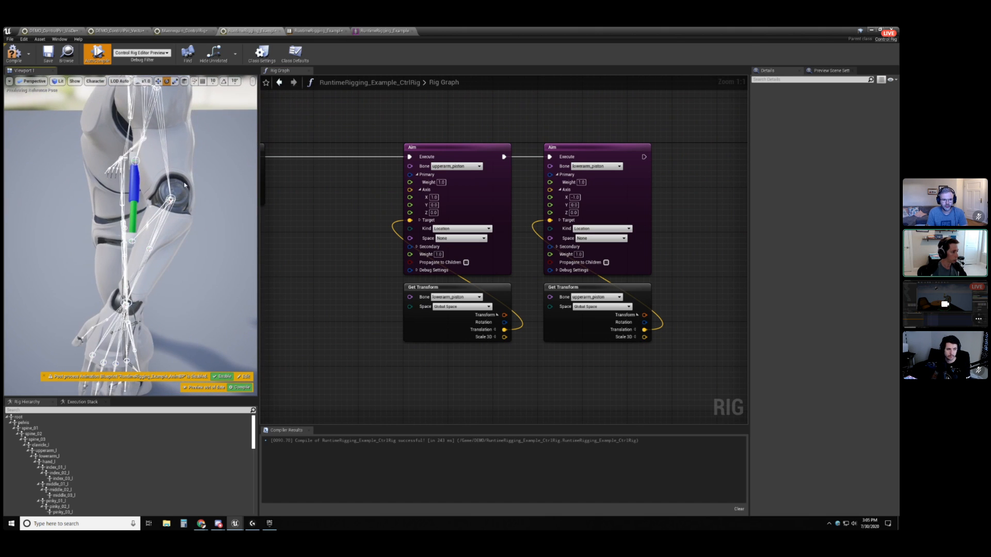
mouse_move(192, 254)
alt+mouse_down()
mouse_move(178, 266)
mouse_move(204, 259)
alt+mouse_up()
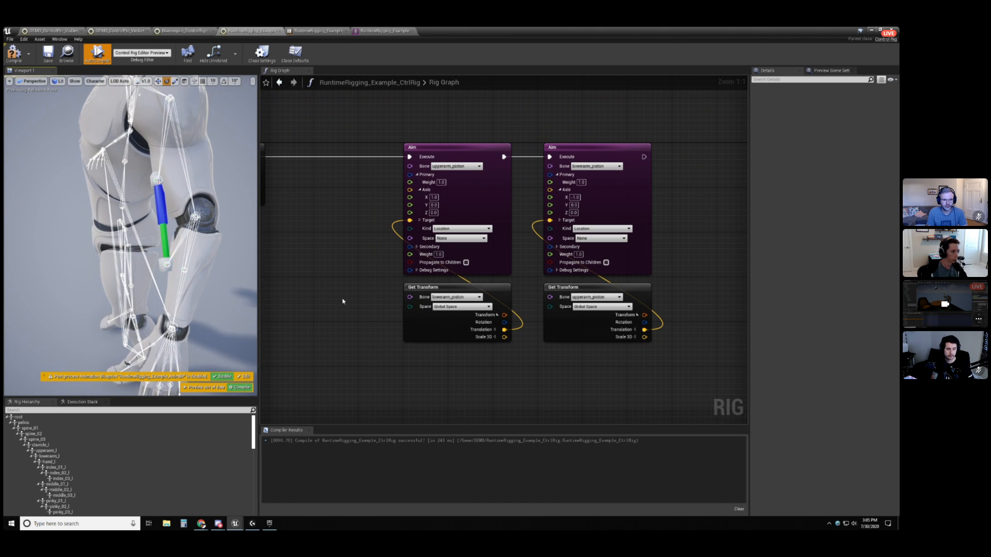
right_drag(343, 301, 467, 295)
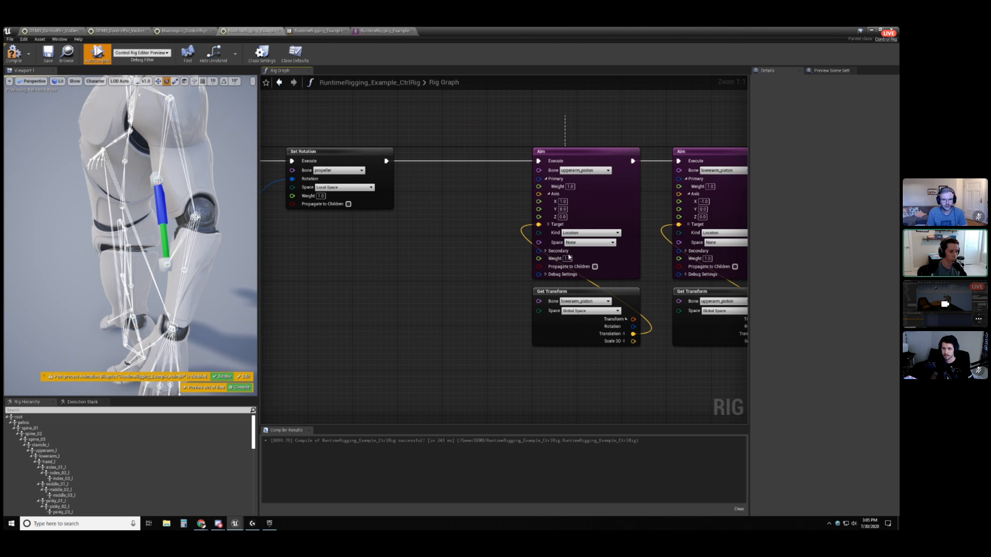
drag(569, 256, 516, 346)
right_drag(481, 336, 435, 335)
click(435, 334)
right_drag(445, 294, 417, 291)
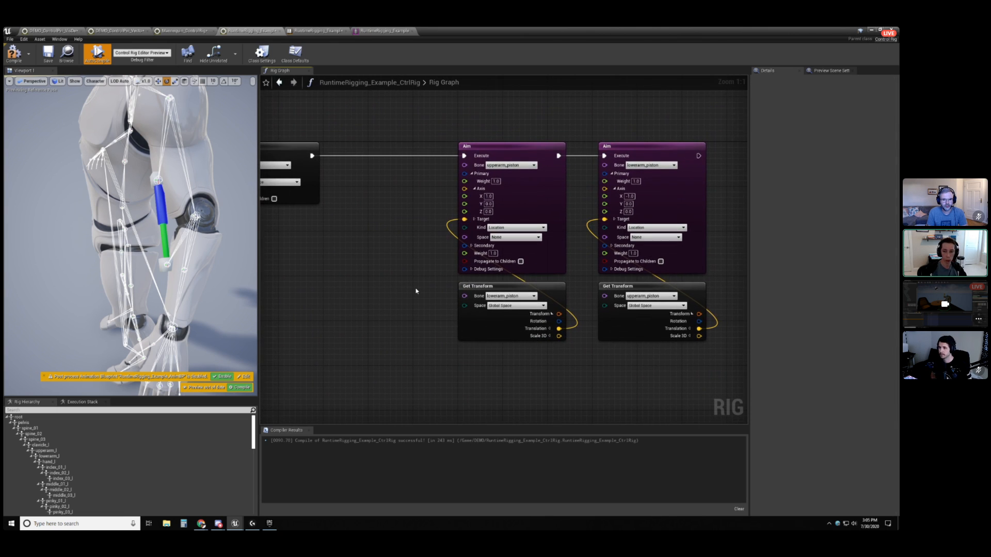
Move both Get Transform nodes lower, away from the Aim nodes, to expose their Translation wires into Target.
drag(498, 326, 503, 370)
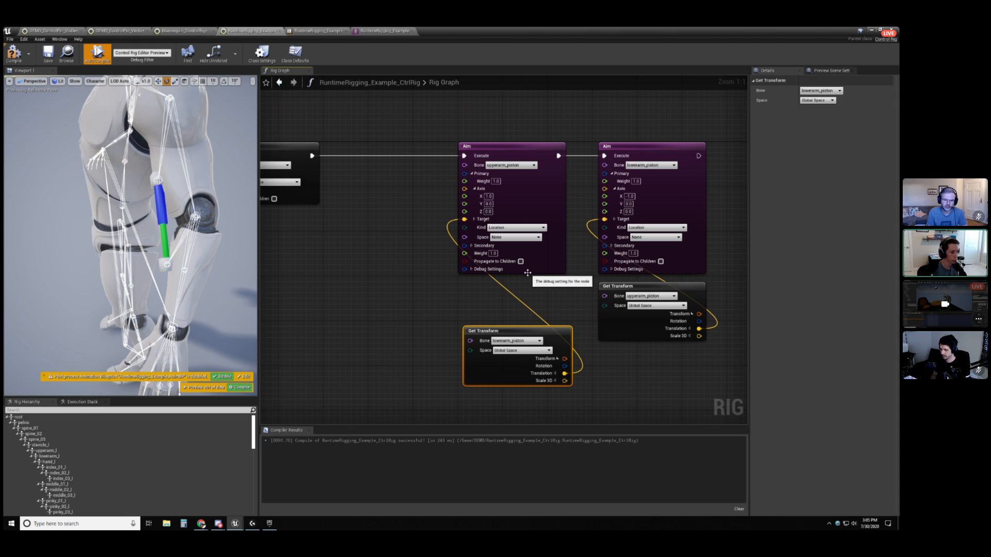
click(524, 179)
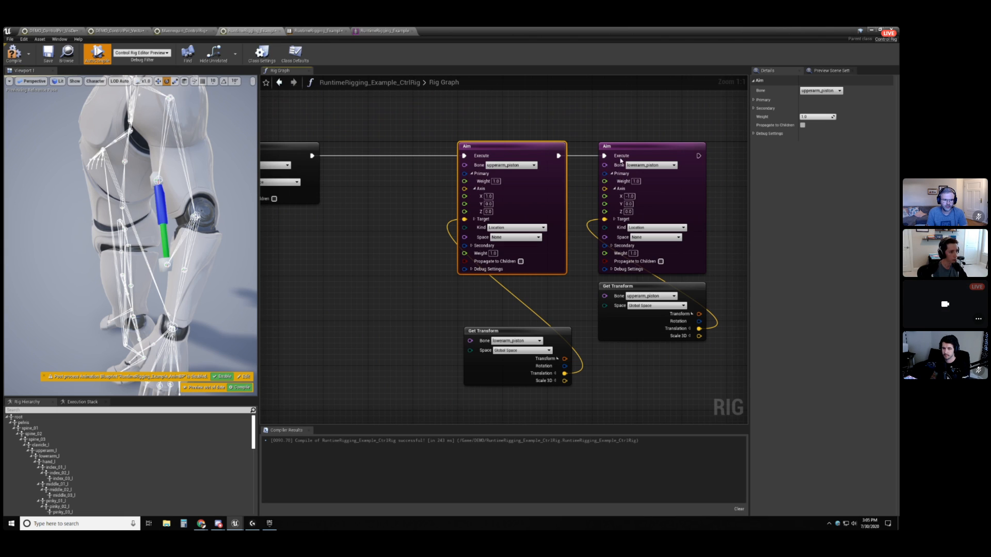
drag(633, 313, 638, 342)
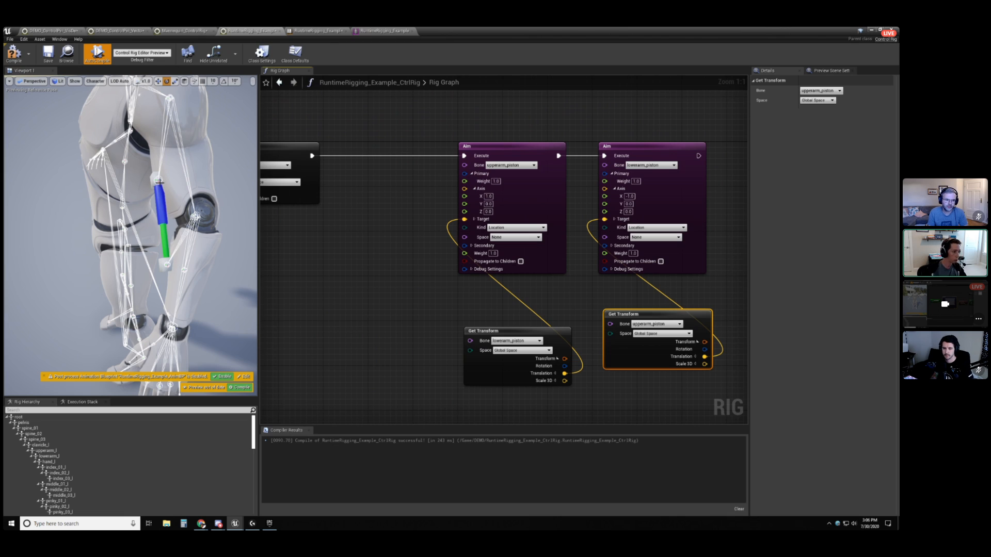
Inspect the lowerarm_piston Aim's X axis, the upperarm_piston Aim's Target Kind options and the Get Transform node feeding it.
click(630, 196)
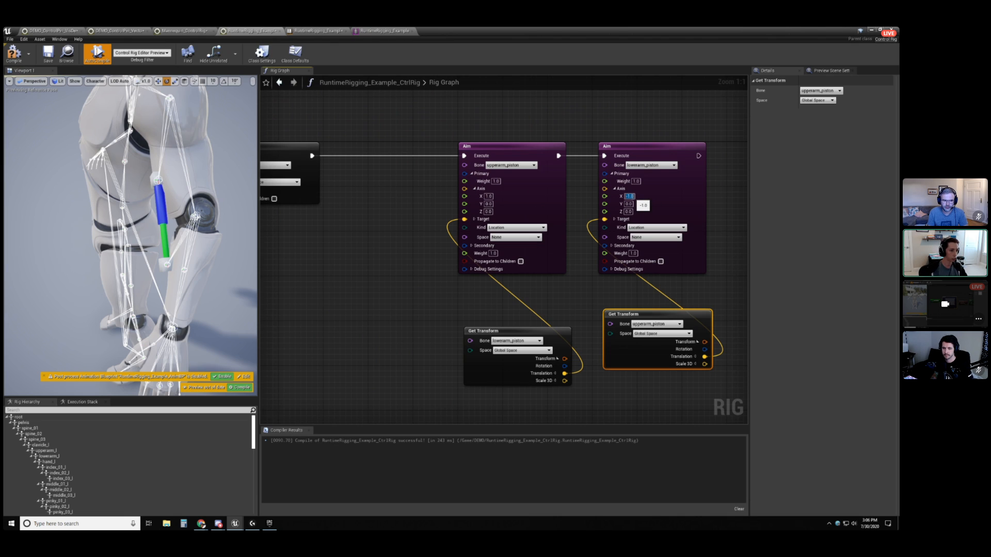
click(730, 207)
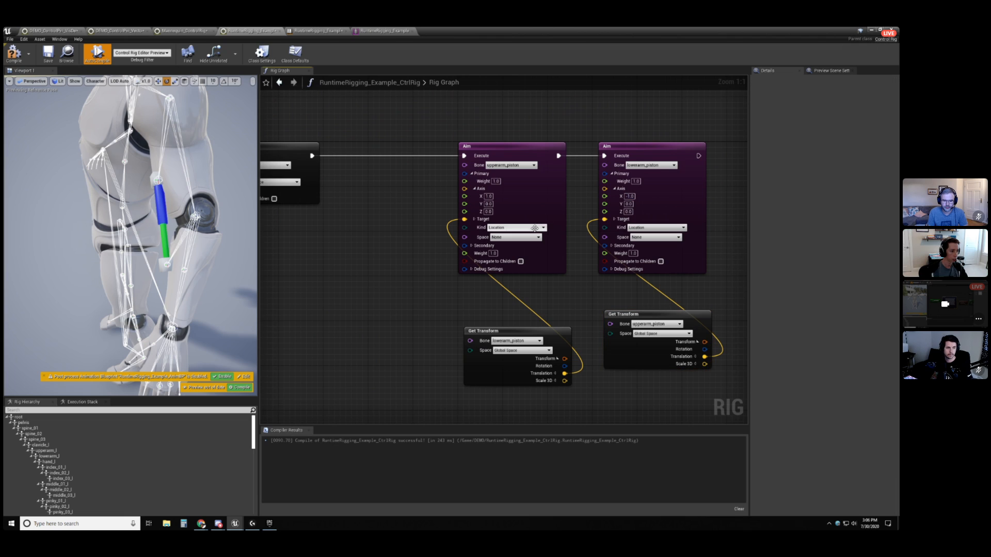
click(517, 228)
click(494, 238)
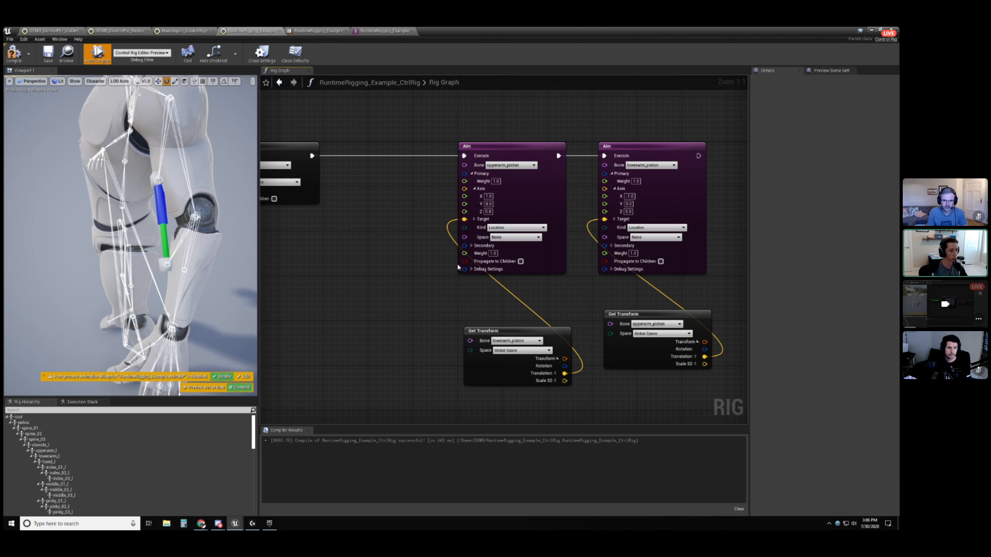
click(507, 332)
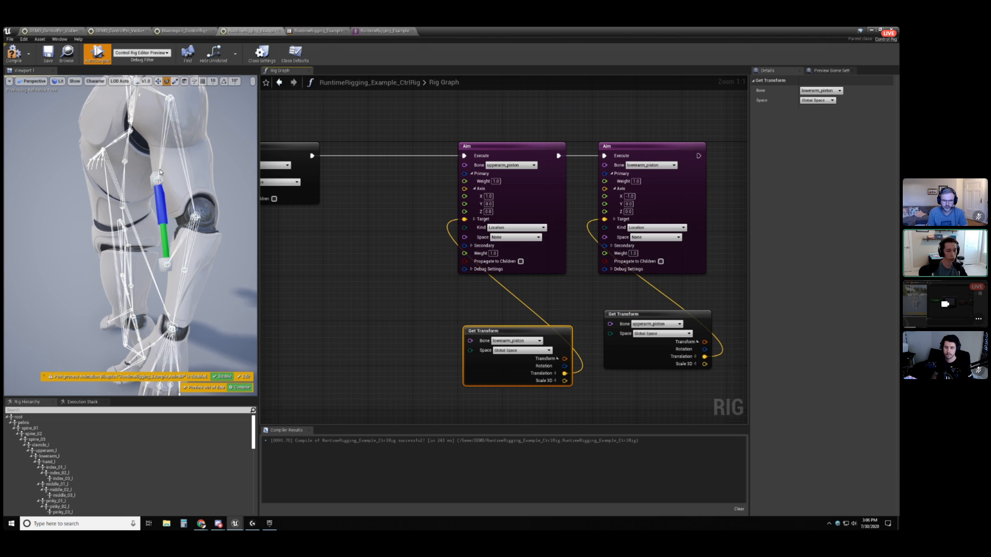
click(576, 295)
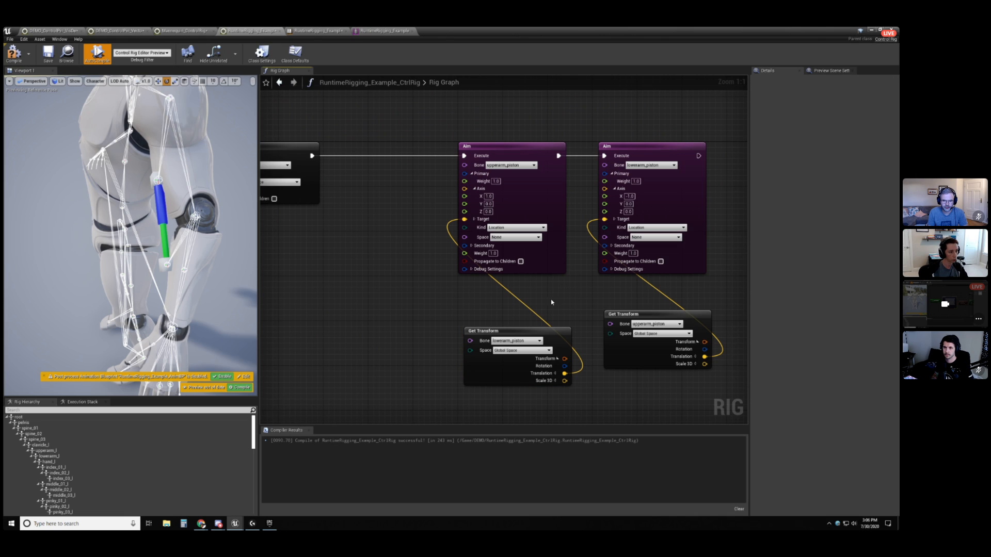
Review the Secondary axis and target settings of both Aim nodes, and collapse them again.
click(472, 247)
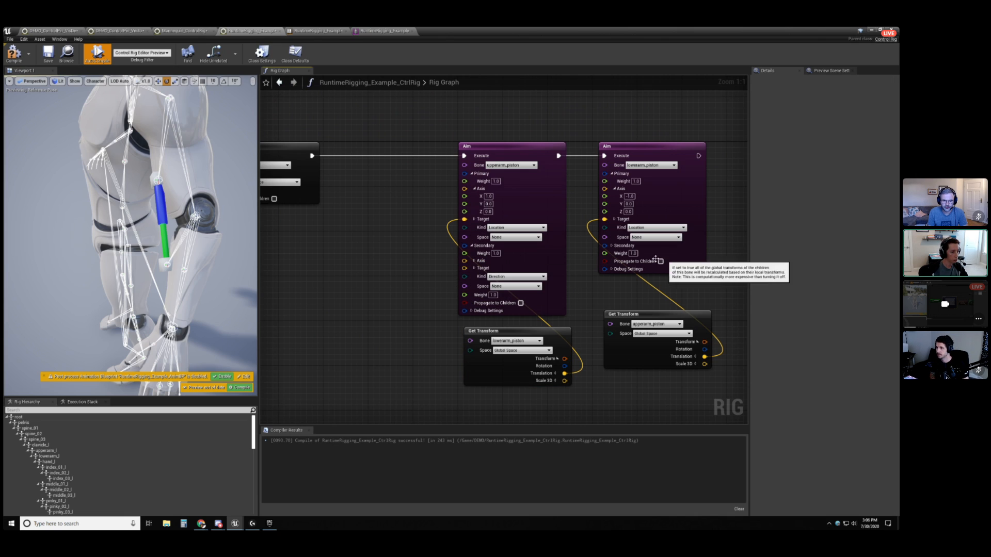
click(474, 262)
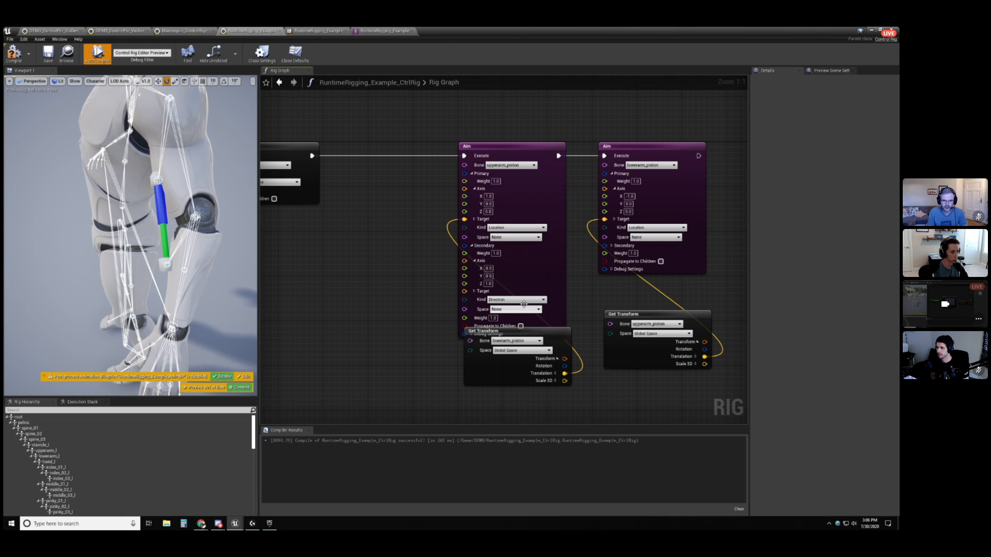
click(474, 261)
click(612, 246)
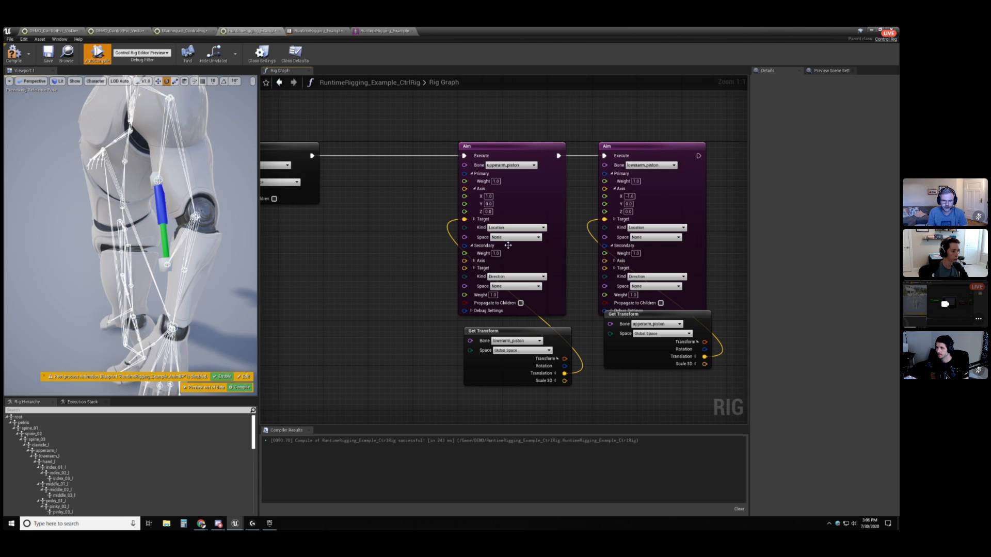
click(471, 246)
click(611, 246)
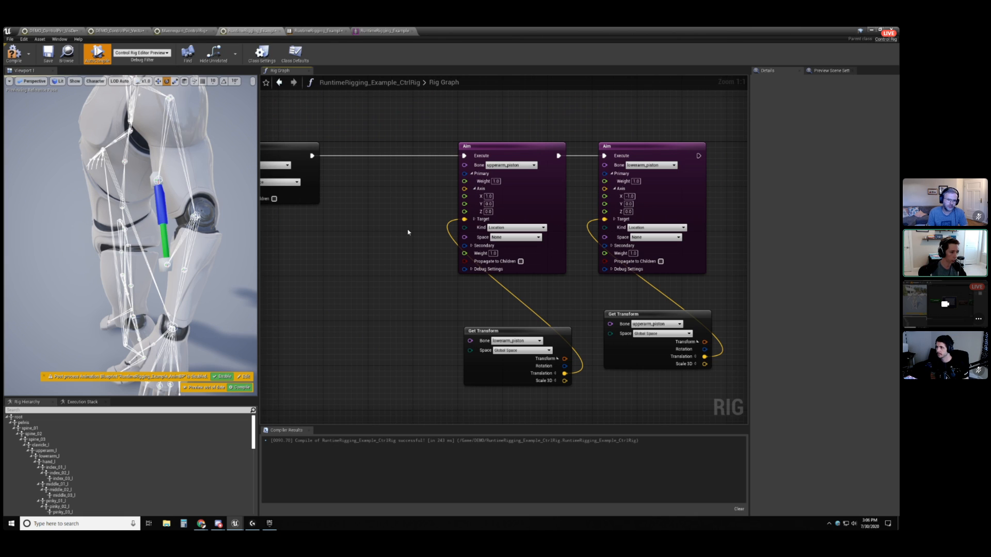
Place both Get Transform nodes directly beneath their Aim nodes, aligned with each other.
drag(522, 330, 522, 290)
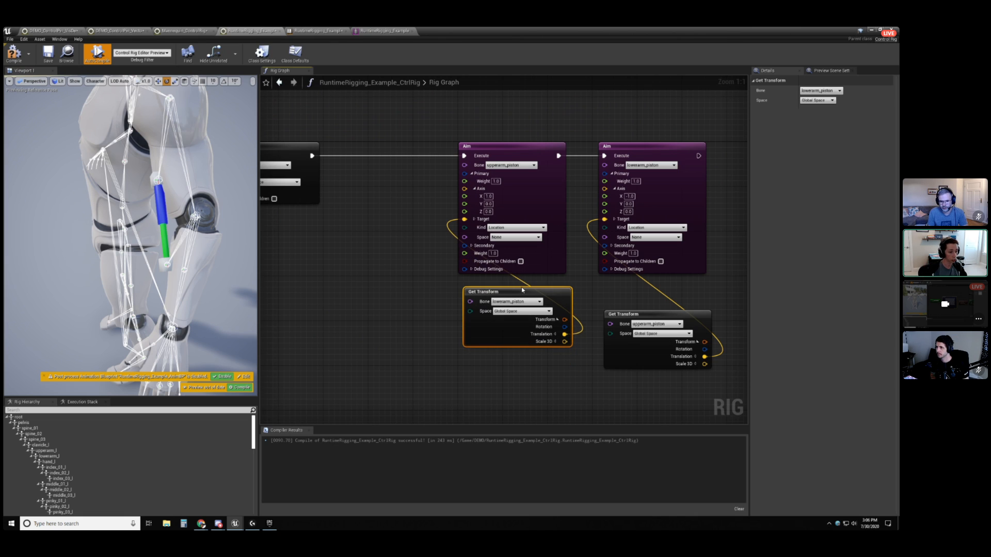
drag(622, 314, 616, 292)
drag(518, 291, 512, 291)
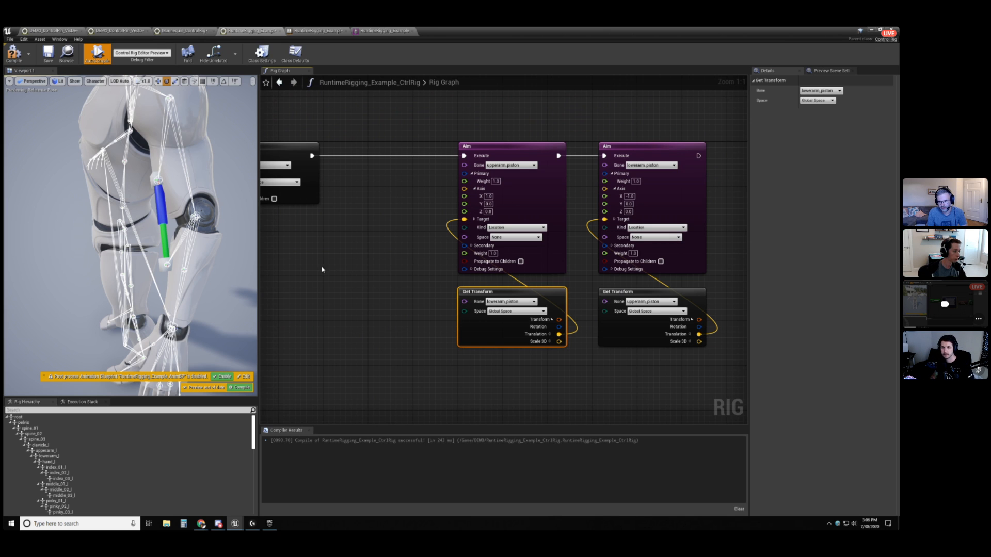
right_drag(322, 270, 527, 278)
right_drag(376, 308, 565, 313)
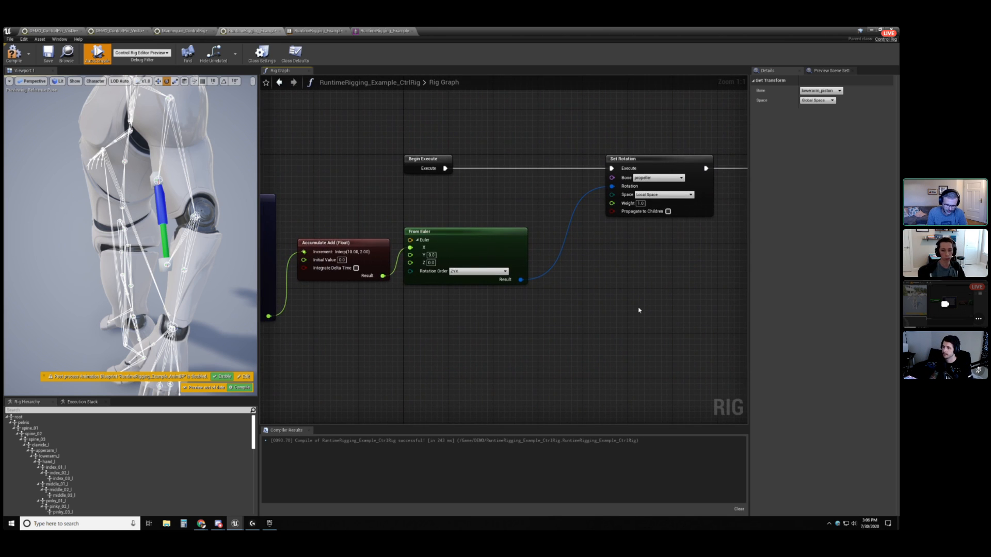
right_drag(639, 310, 380, 317)
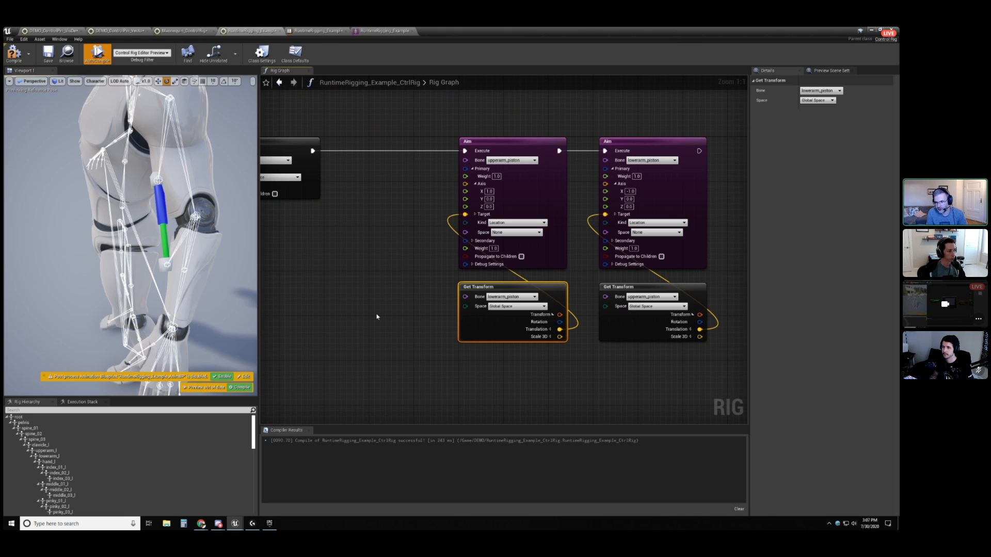
right_drag(392, 324, 365, 319)
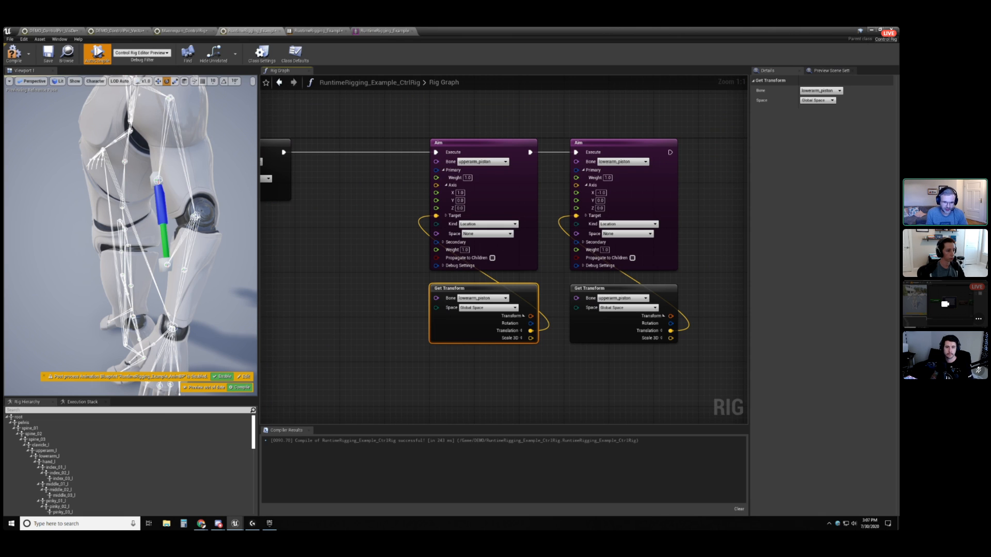
right_drag(365, 319, 341, 318)
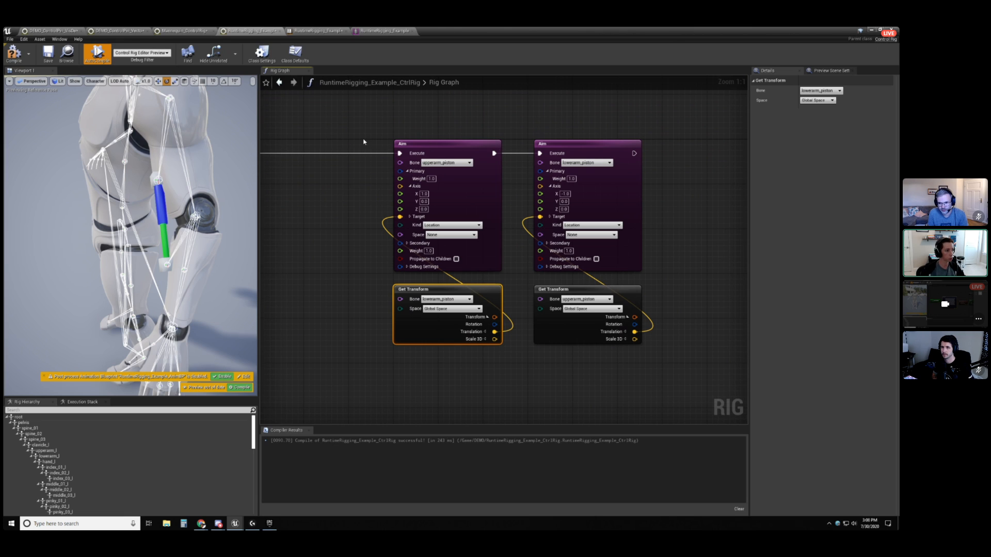
click(370, 123)
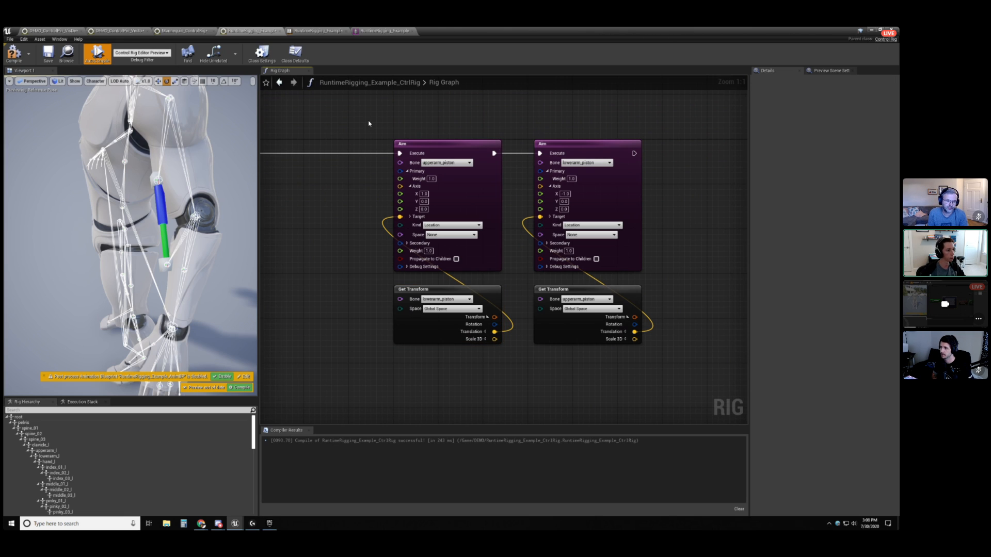
Inspect the Propeller_Spin input settings of the Control Rig node in the RuntimeRigging_Example_AnimBP AnimGraph.
right_drag(311, 122, 422, 122)
right_drag(380, 313, 533, 339)
right_drag(409, 337, 547, 332)
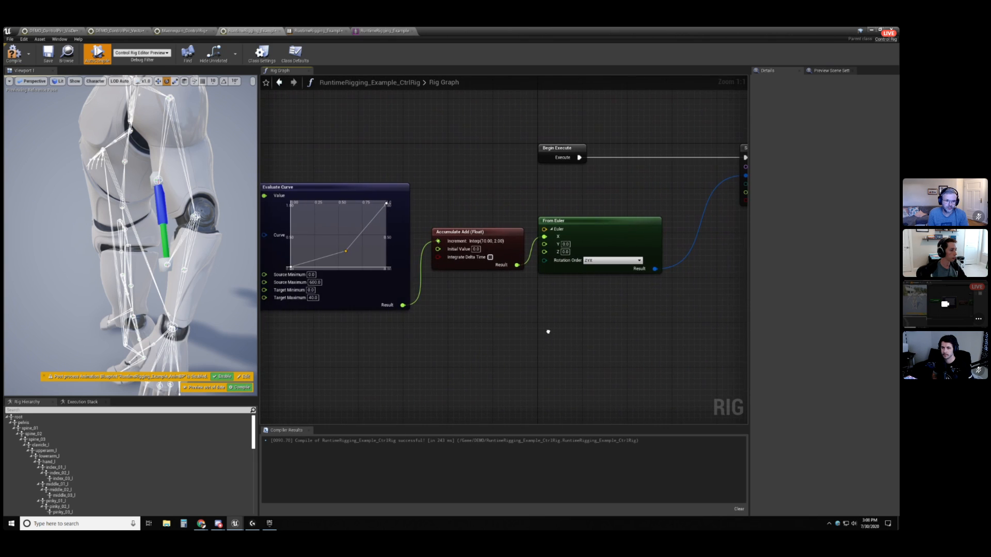
click(395, 31)
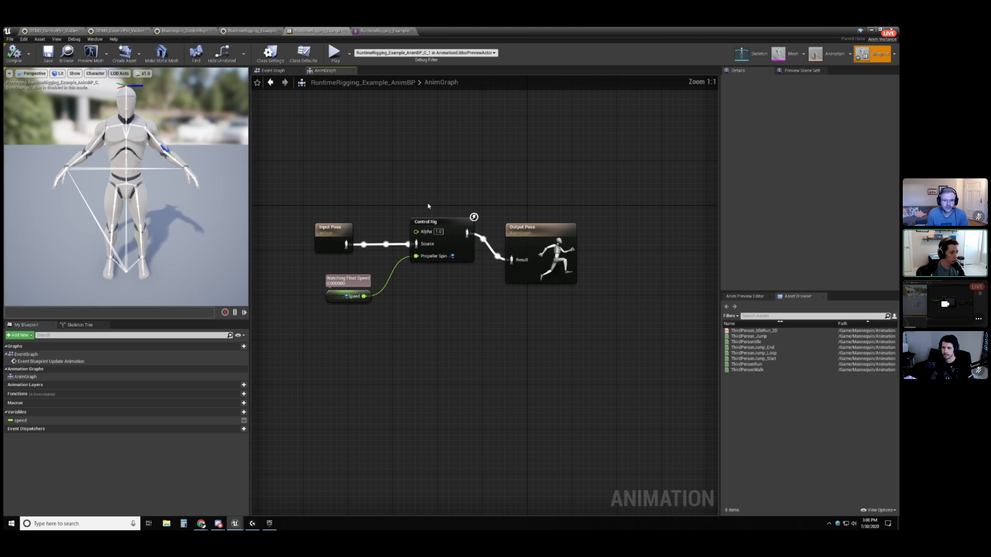
click(434, 249)
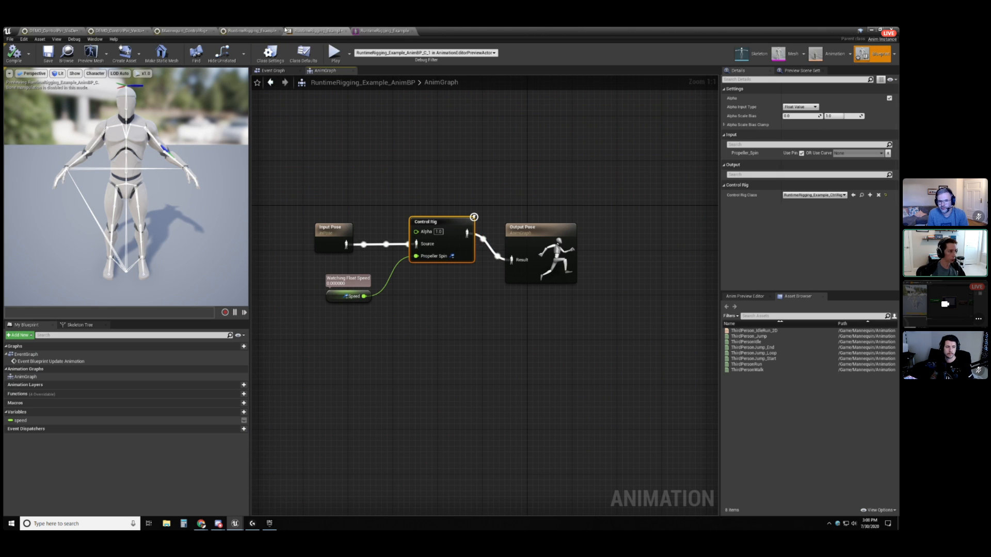
Add a new boolean parameter node to the RuntimeRigging_Example_CtrlRig graph below the Sin node and name it MyBool.
click(251, 30)
right_drag(396, 353, 416, 358)
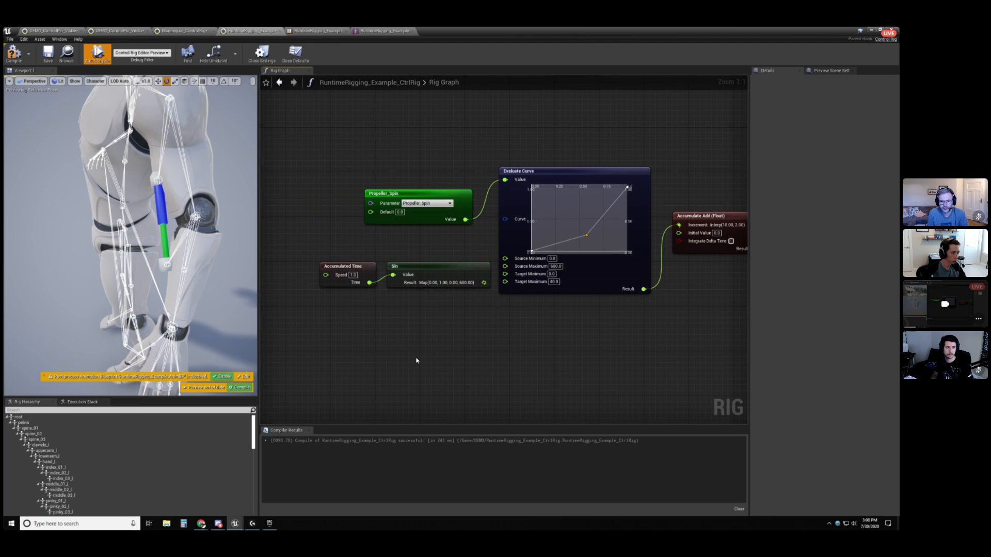
right_click(417, 362)
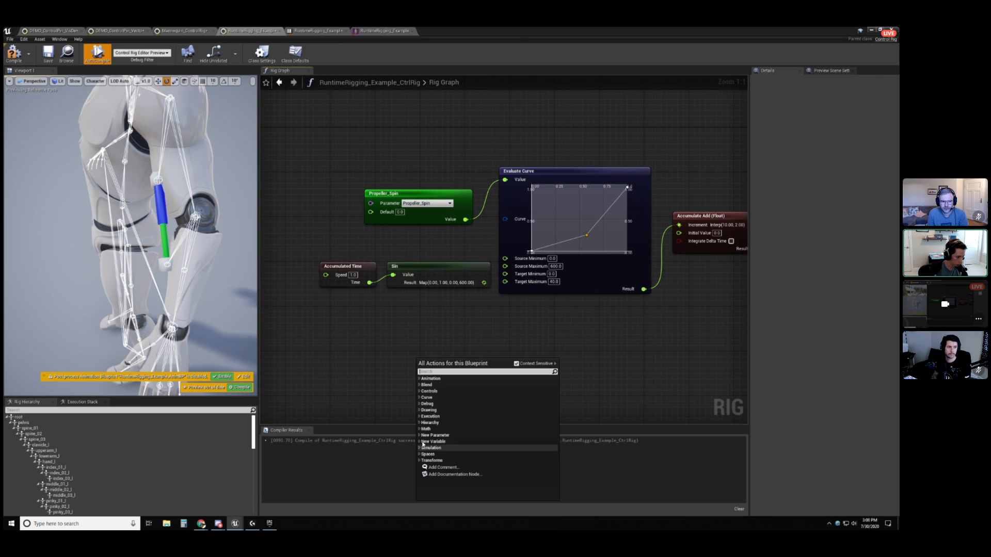
click(503, 436)
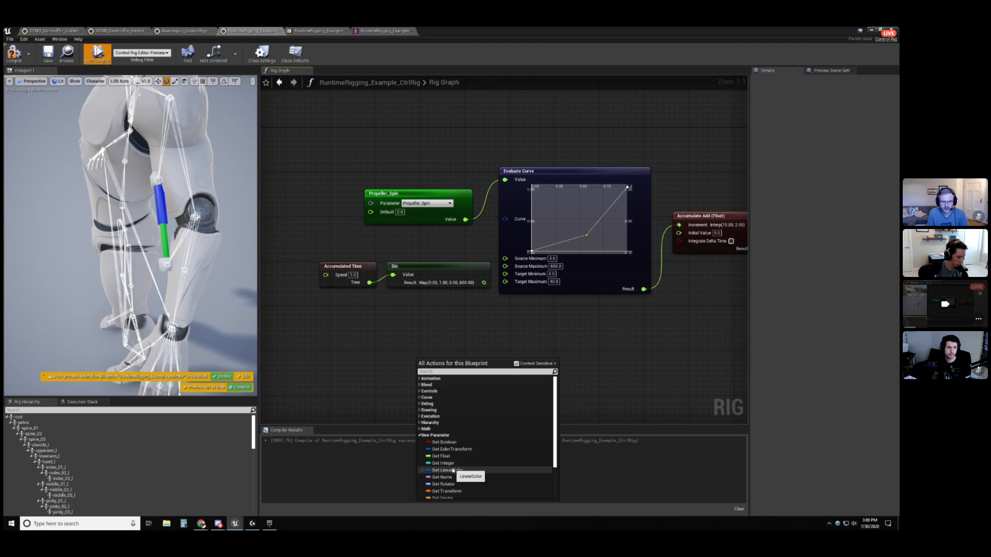
click(454, 443)
click(477, 373)
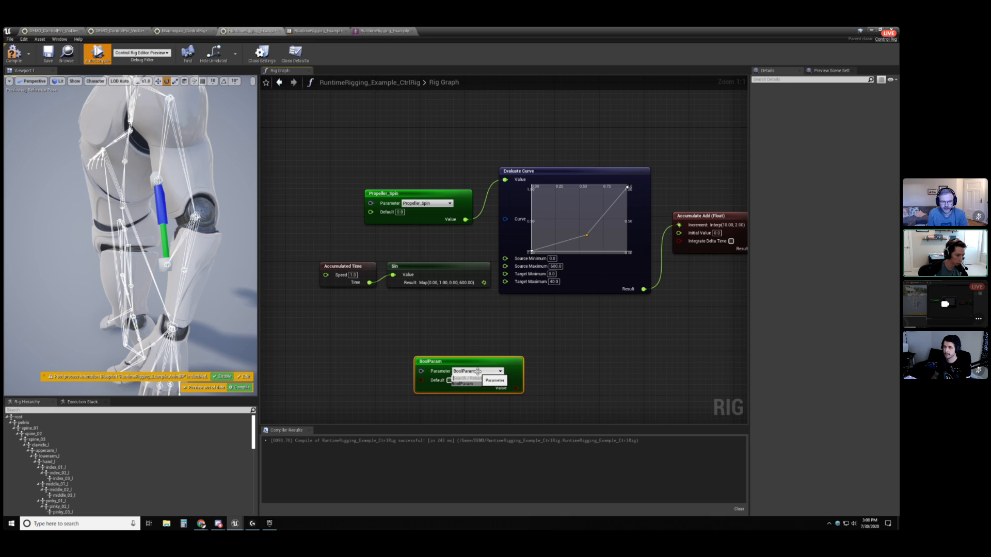
text(MyBool)
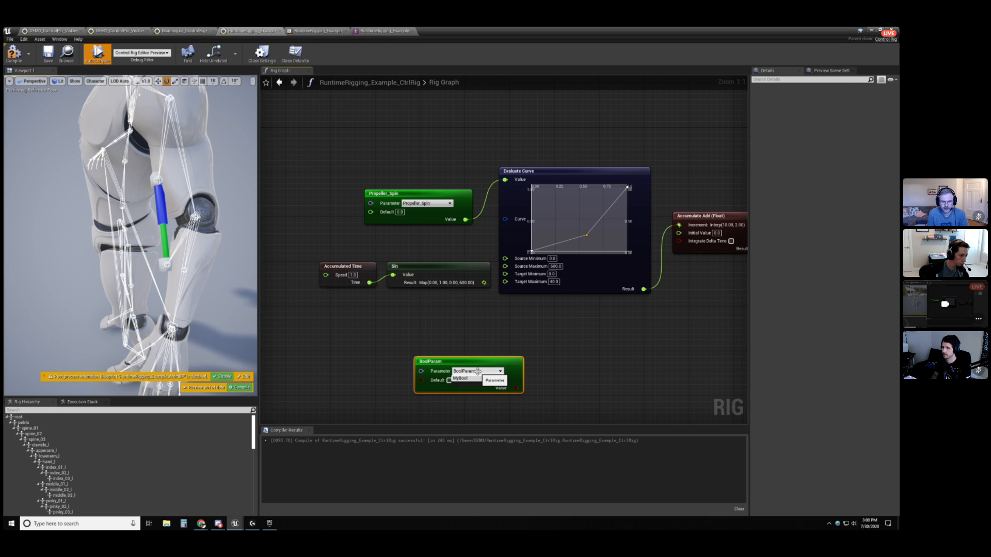
key(Return)
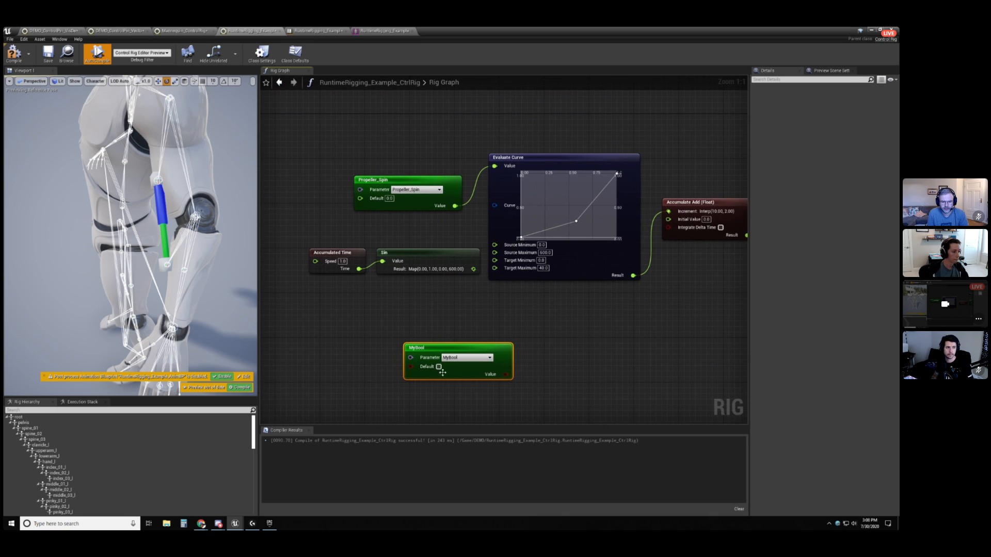
Inspect the MyBool and Propeller_Spin inputs of the AnimGraph's Control Rig node and the Speed variable feeding it.
click(305, 31)
click(252, 31)
click(312, 31)
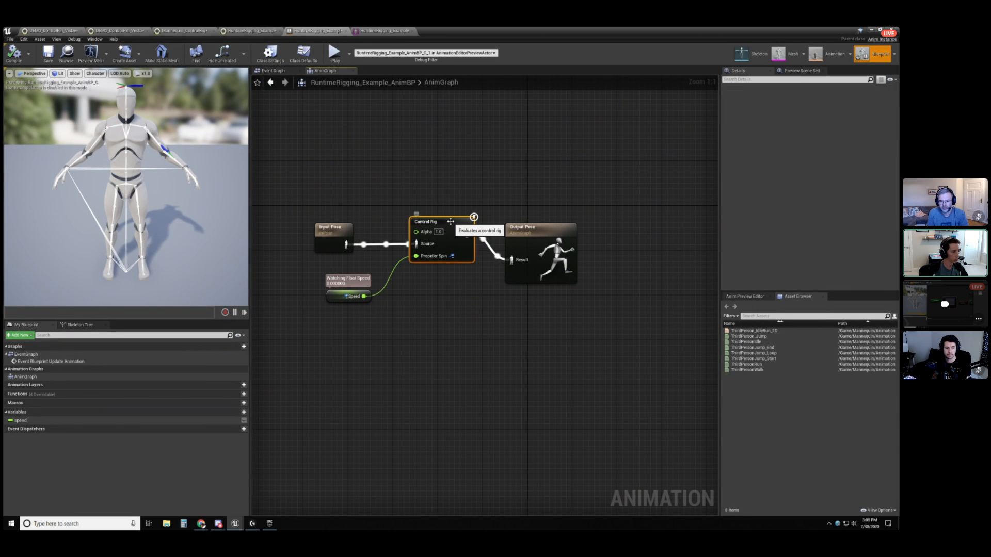
click(451, 222)
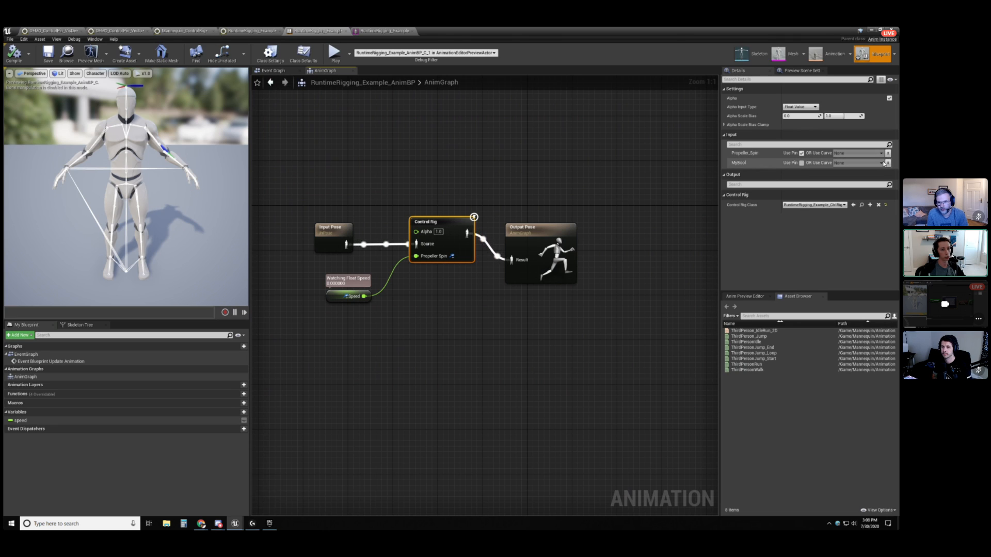
click(857, 162)
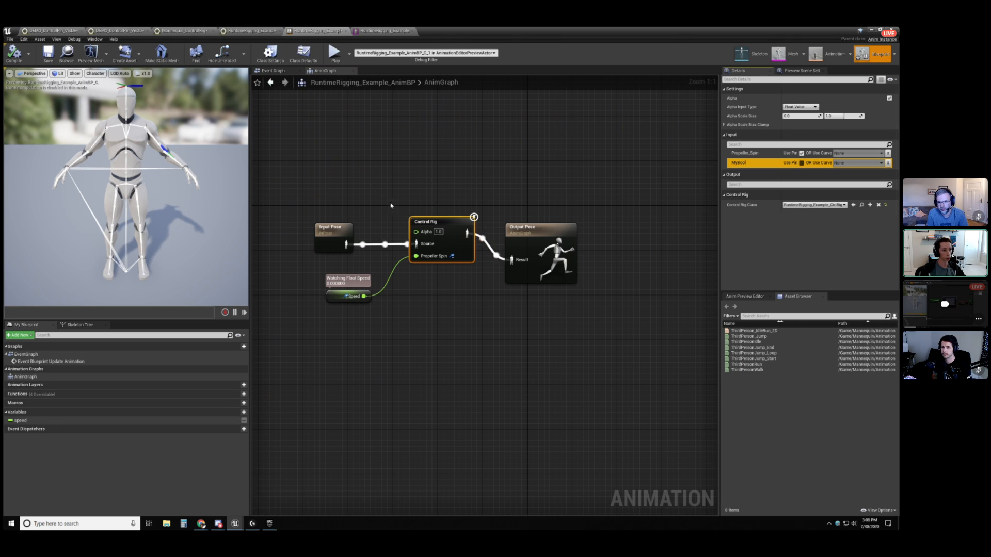
click(455, 227)
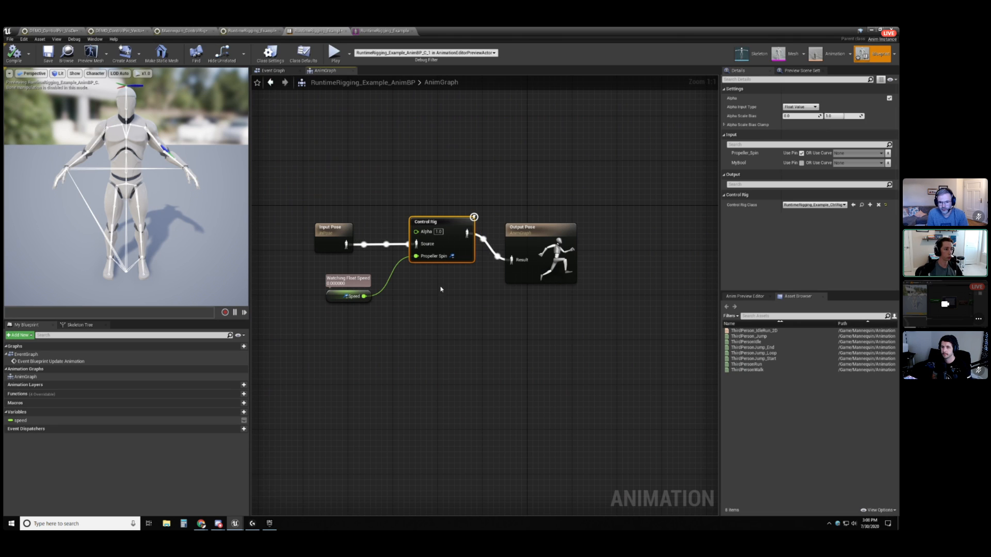
click(801, 153)
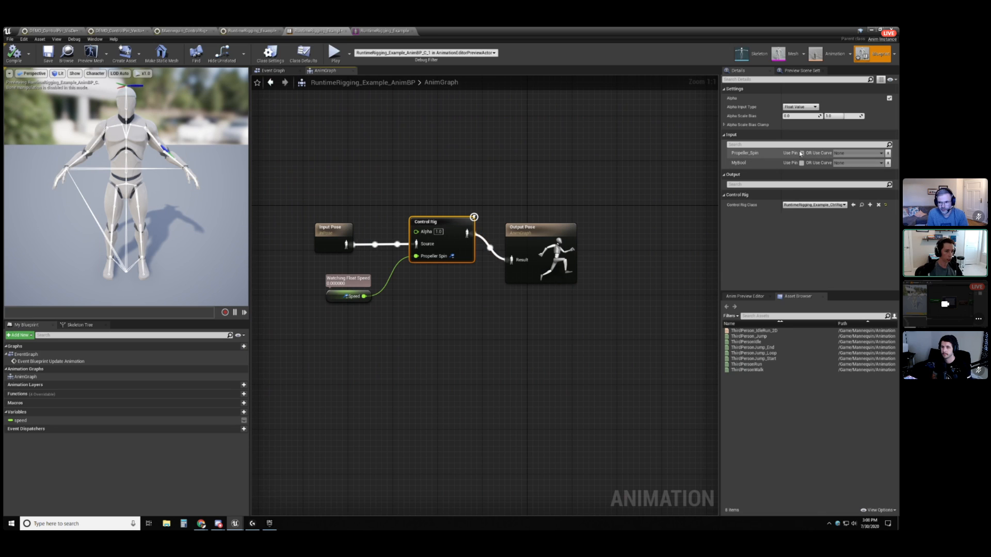
click(773, 156)
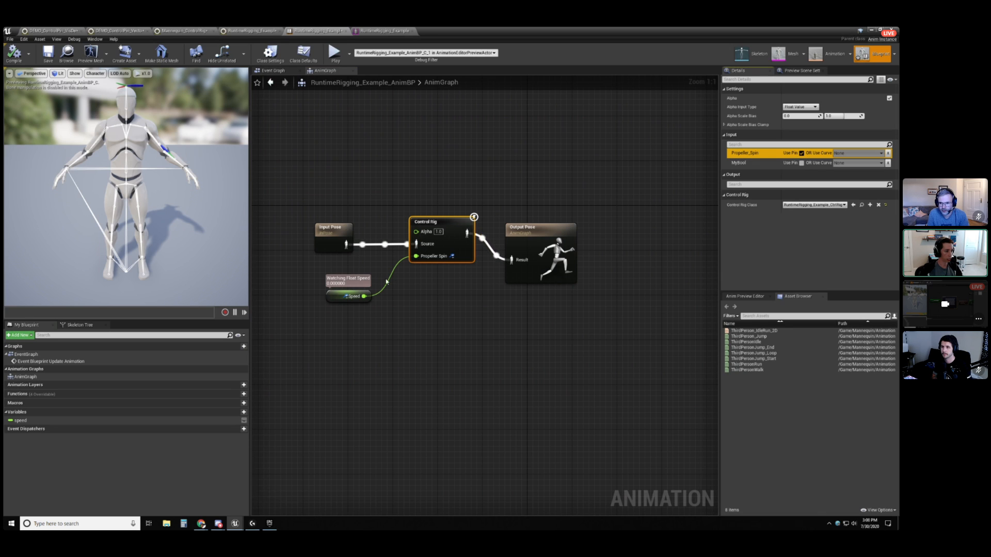
click(351, 295)
Expose the MyBool input as a pin on the Control Rig node.
click(471, 224)
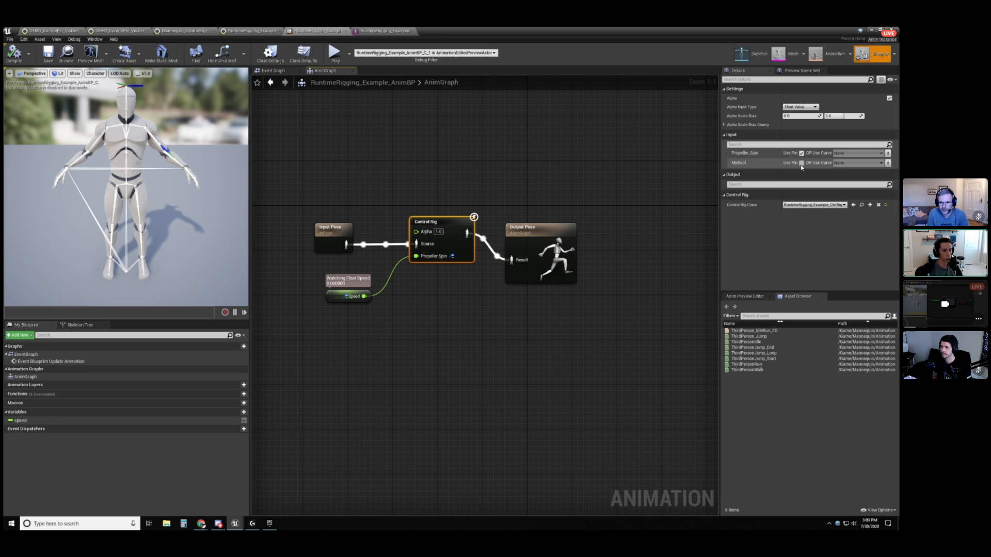
click(802, 164)
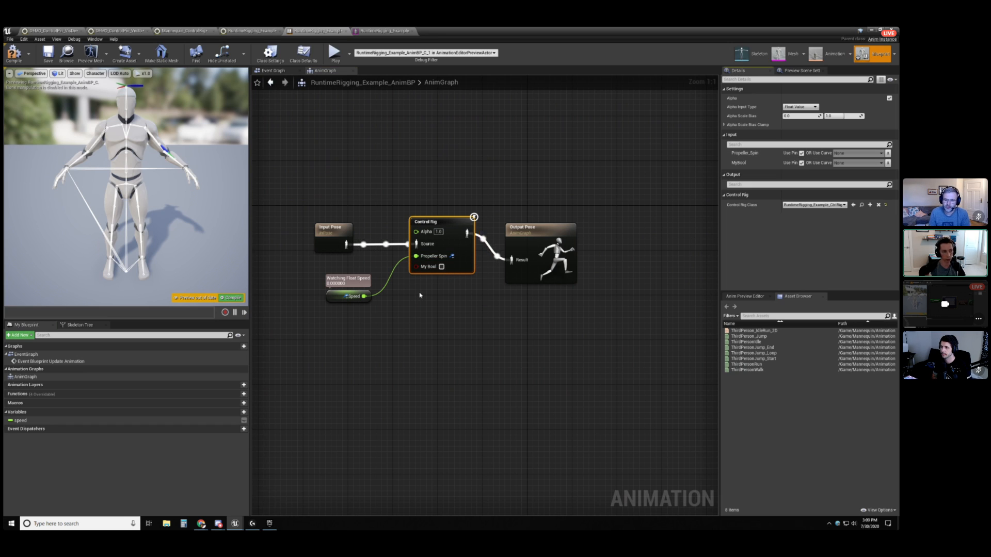
click(432, 173)
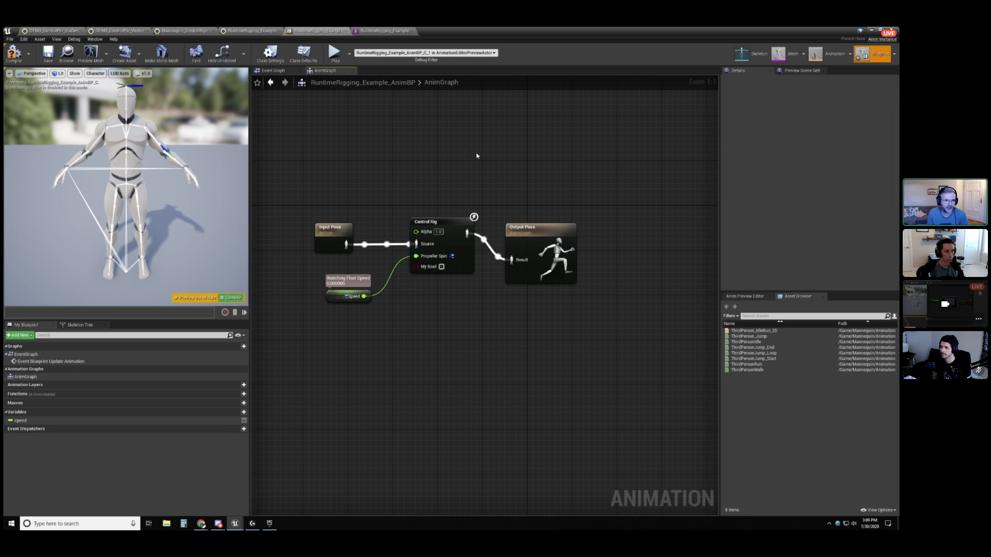
scroll(398, 167, up, 1)
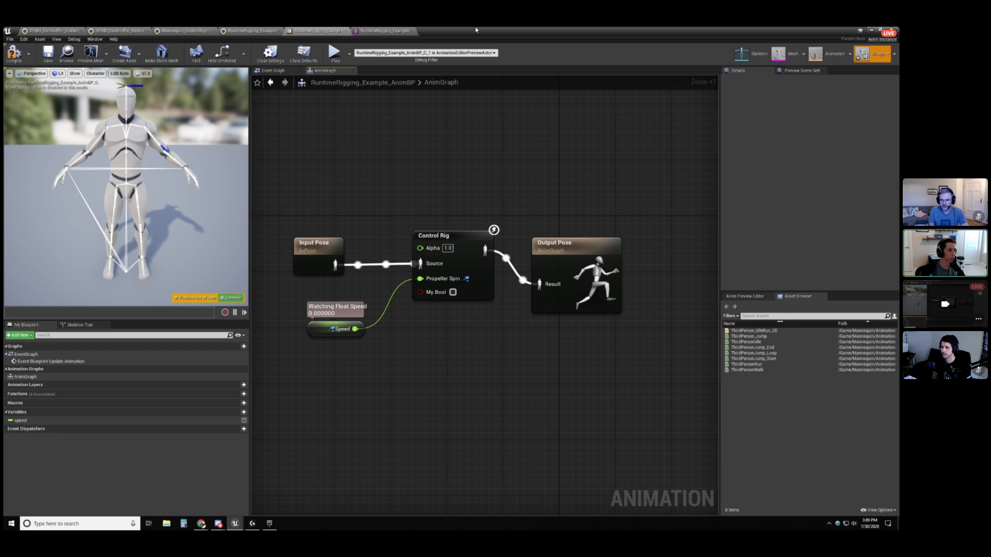
Return to the level editor and filter the DEMO folder to Skeletal Mesh assets.
drag(476, 30, 899, 150)
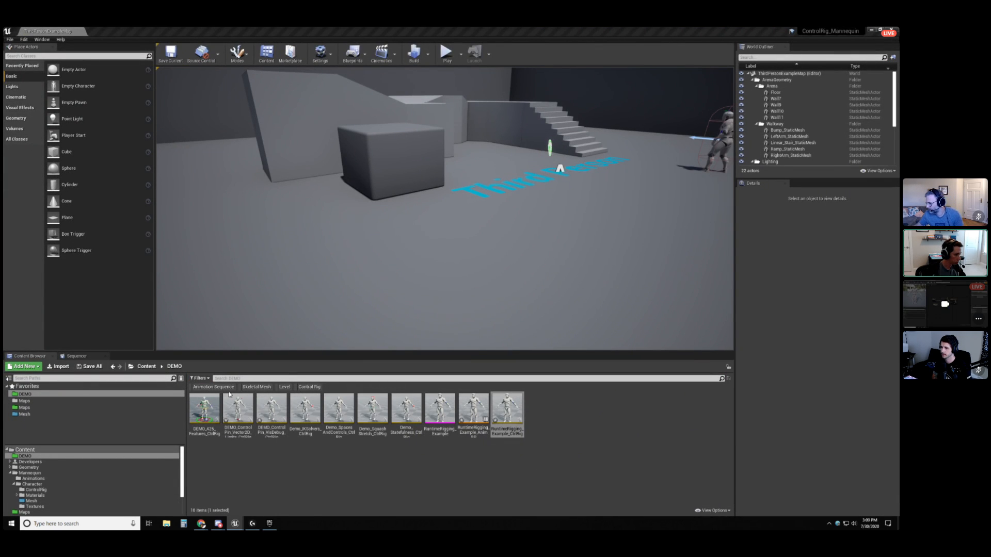
click(248, 387)
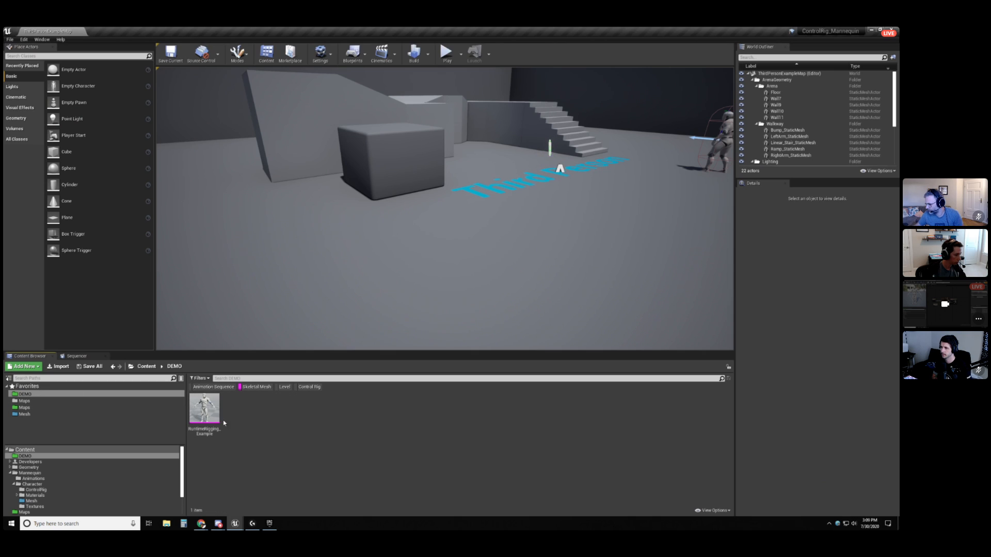
click(33, 387)
click(21, 386)
click(30, 401)
click(24, 414)
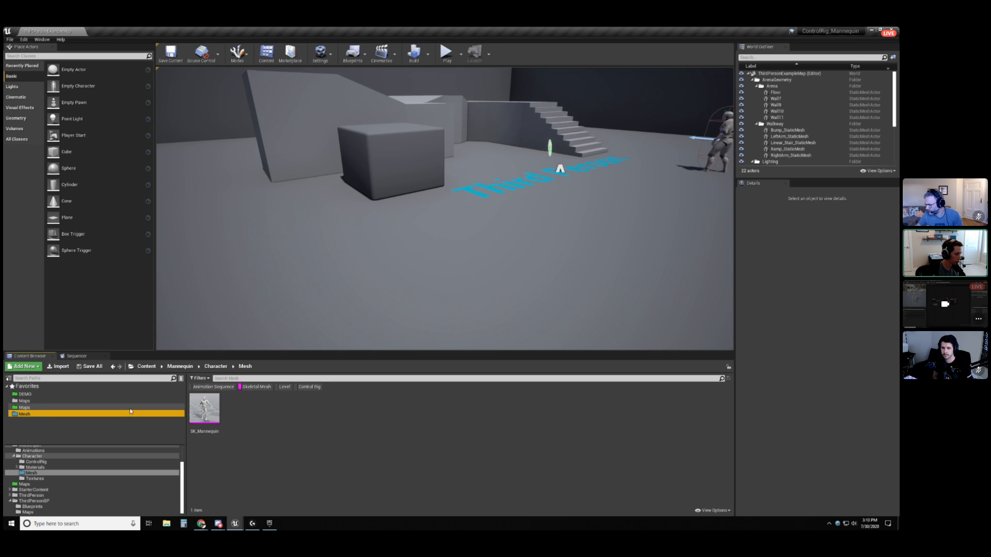
drag(204, 409, 417, 276)
right_drag(417, 275, 398, 254)
key(f)
alt+drag(398, 253, 438, 255)
click(92, 357)
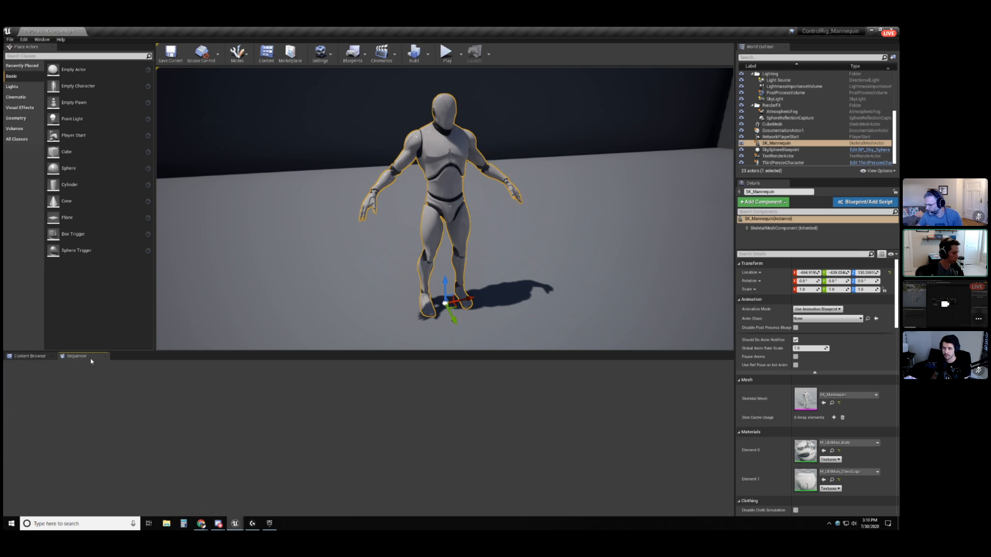
click(30, 357)
click(242, 421)
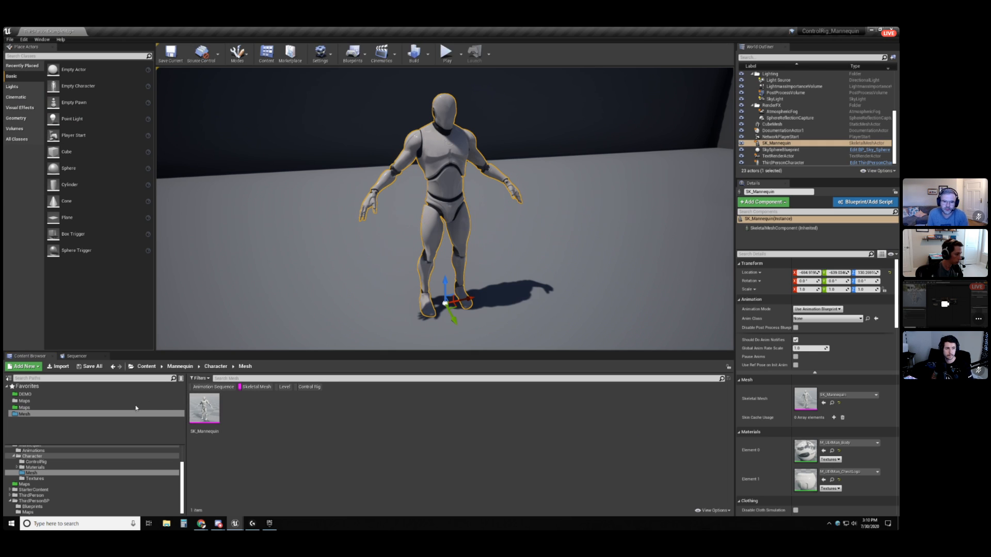
key(Delete)
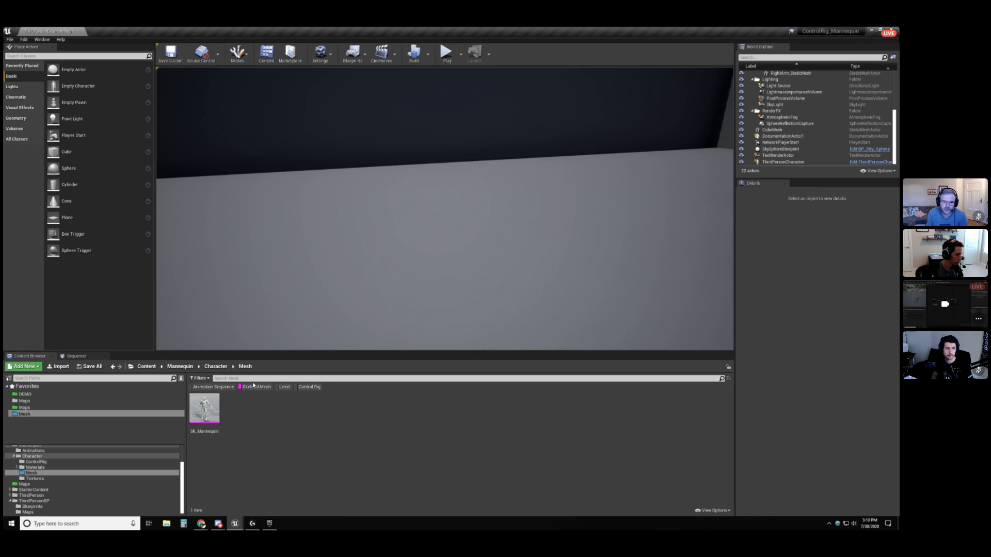
Place the RuntimeRigging_Example skeletal mesh from the DEMO folder on the level's floor.
click(25, 394)
drag(200, 405, 426, 282)
middle_drag(579, 202, 595, 176)
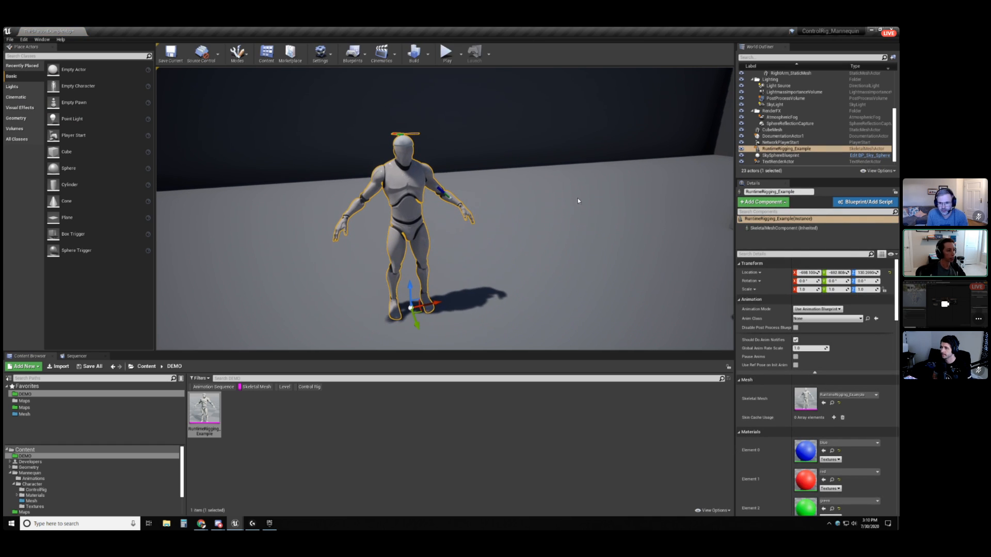
scroll(514, 179, up, 1)
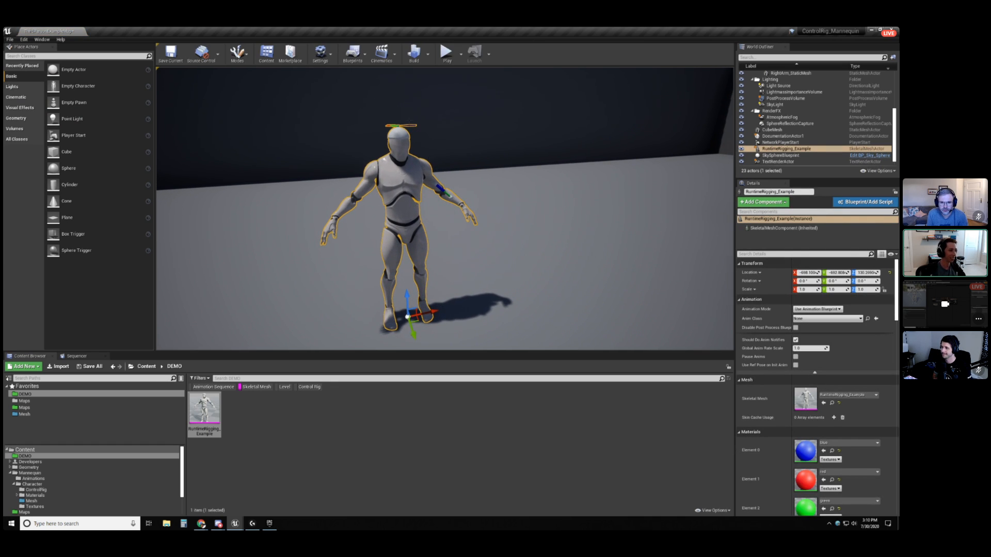
Create a new level sequence in the Content folder under the suggested name NewLevelSequence2.
click(83, 356)
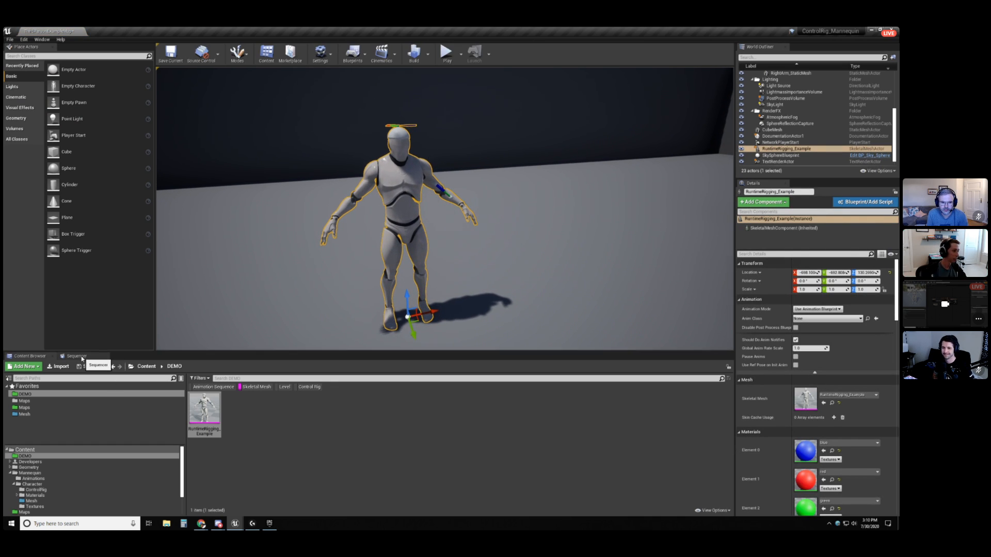
click(381, 52)
click(403, 74)
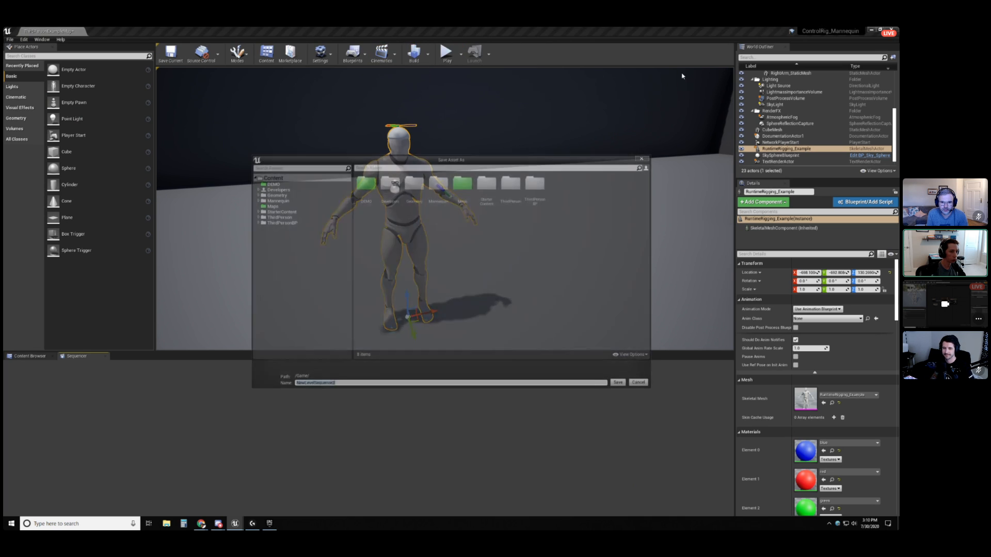
click(621, 385)
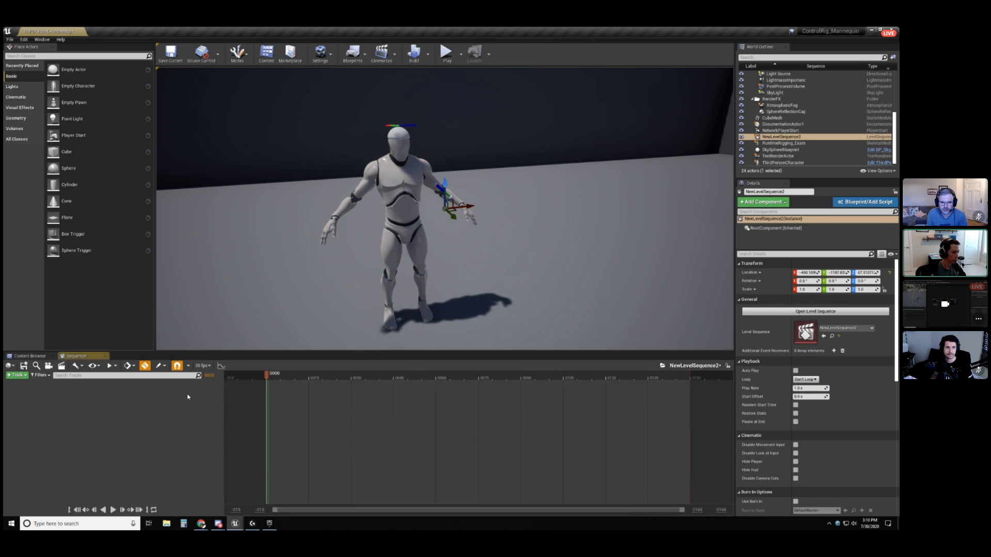
Add the RuntimeRigging_Example actor to the new level sequence.
click(17, 375)
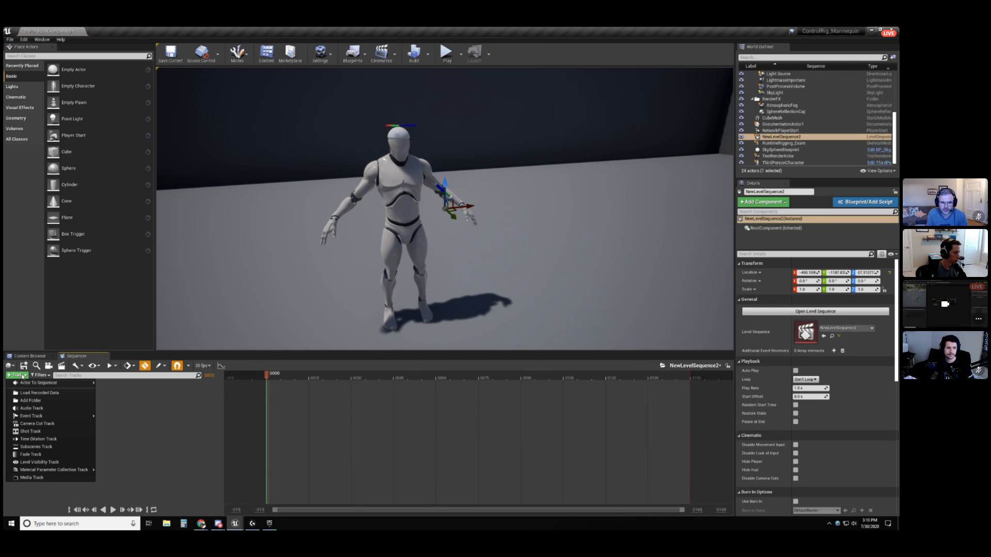
mouse_move(46, 383)
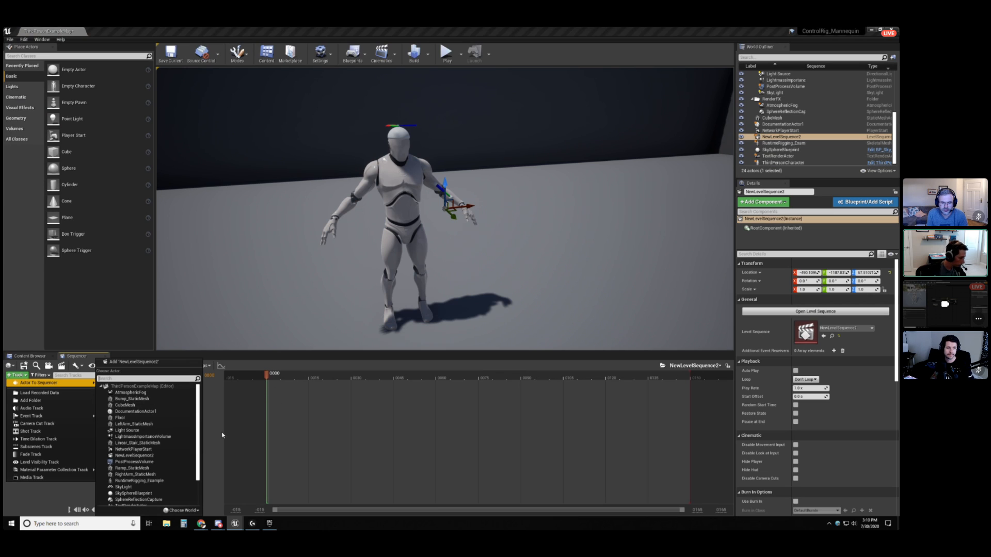
scroll(165, 448, down, 2)
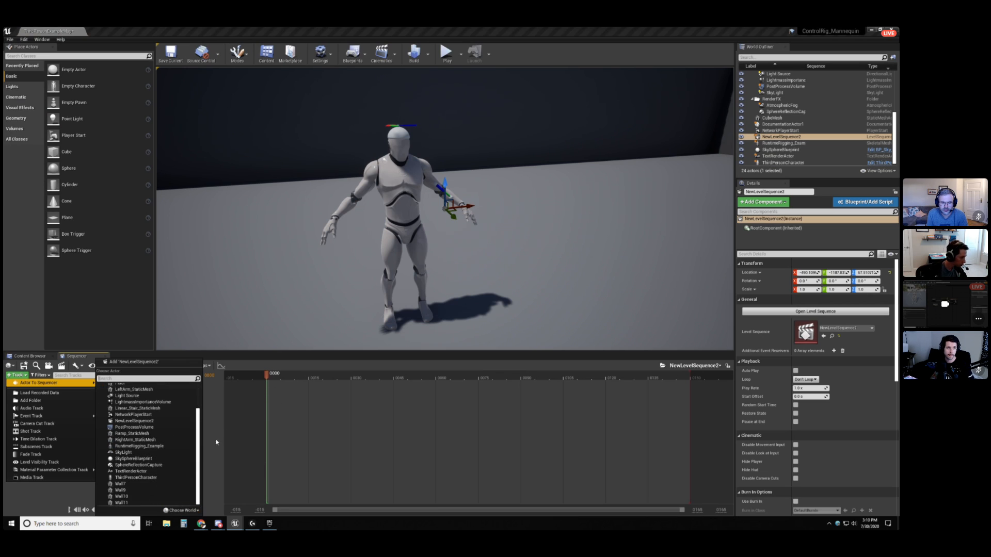
click(139, 446)
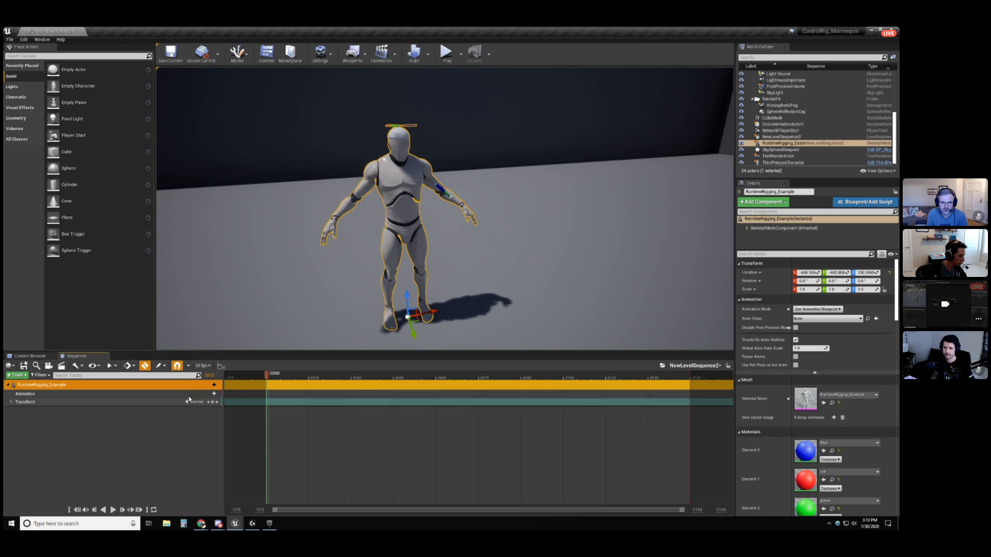
Add the ThirdPersonWalk animation to the RuntimeRigging_Example track and shorten the sequence's playback range to the clip's end.
click(214, 394)
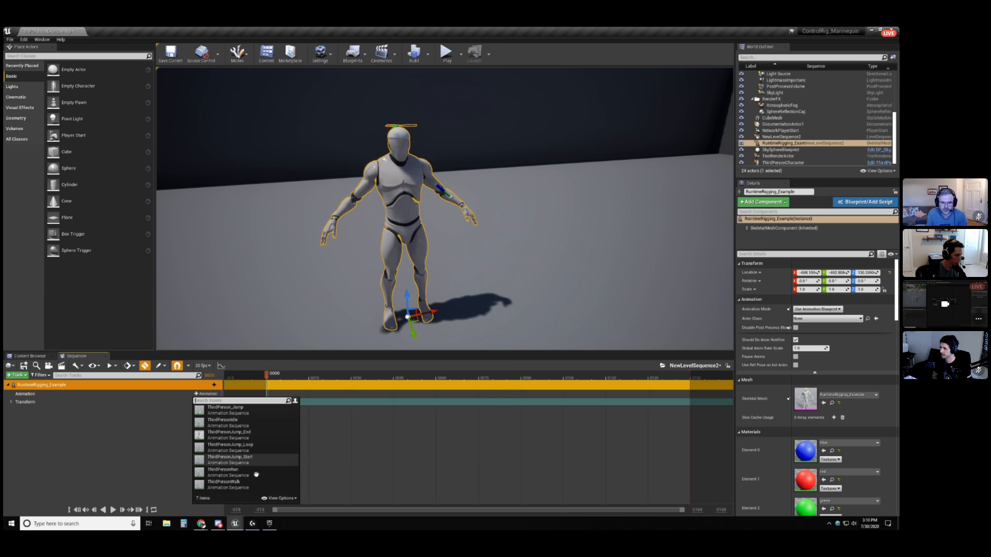
click(243, 484)
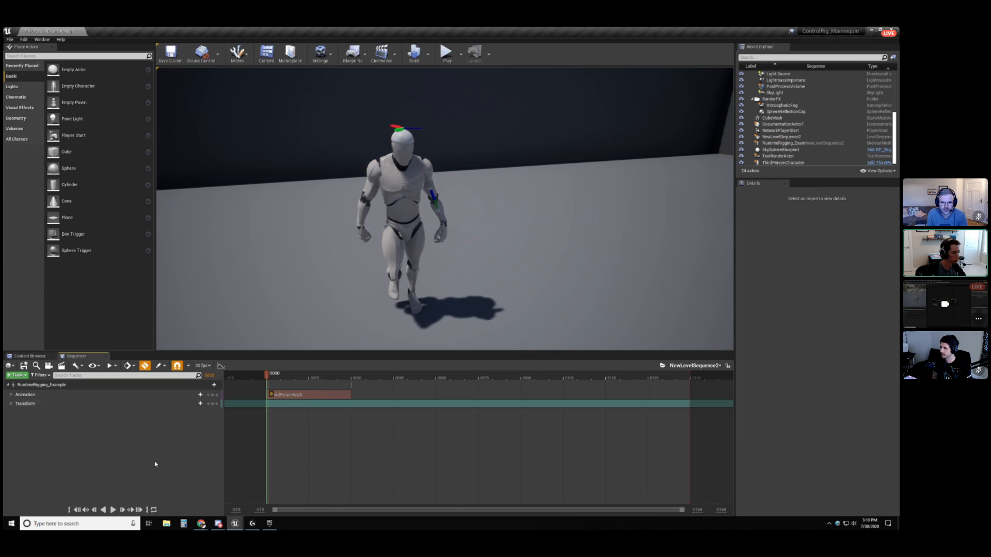
drag(689, 377, 351, 373)
click(349, 374)
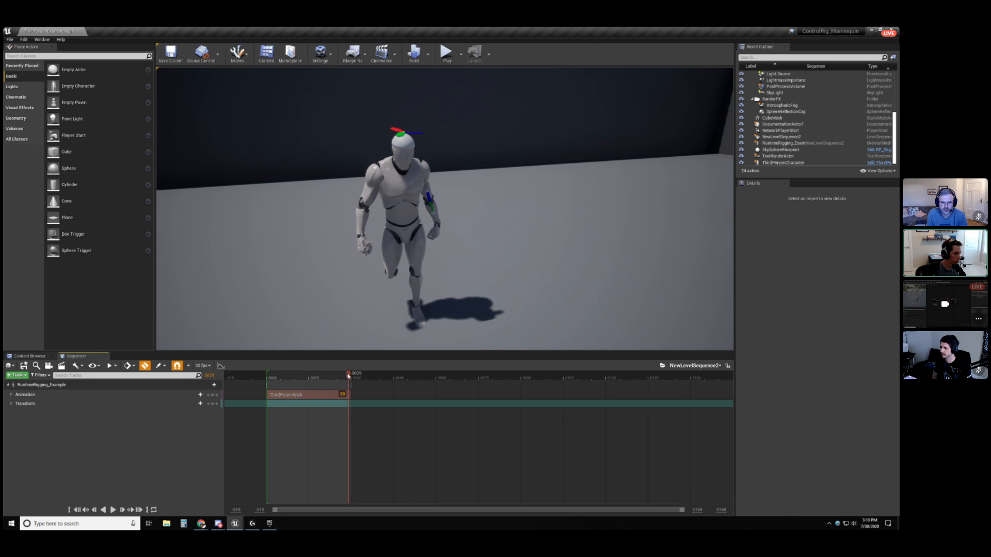
click(332, 375)
drag(348, 376, 353, 375)
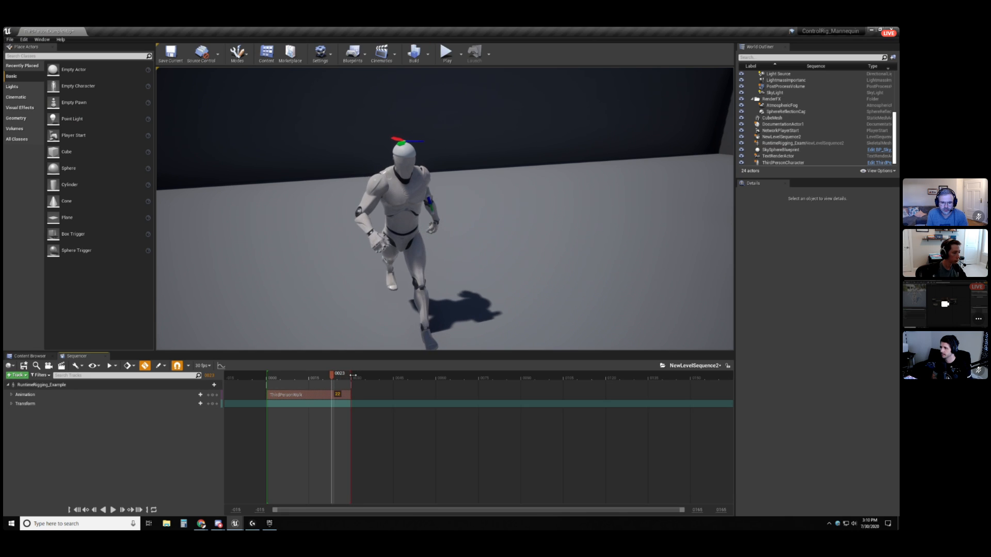
Play the sequence, examine the head propeller and forearm motion on the walking mannequin up close, and stop at frame 4.
click(113, 510)
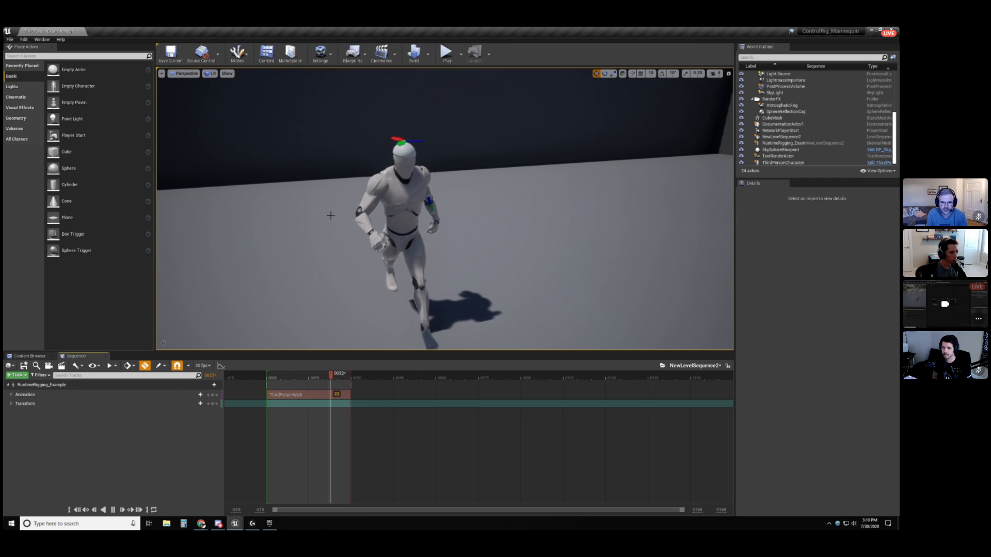
key(w)
right_drag(330, 215, 289, 212)
key(d)
key(a)
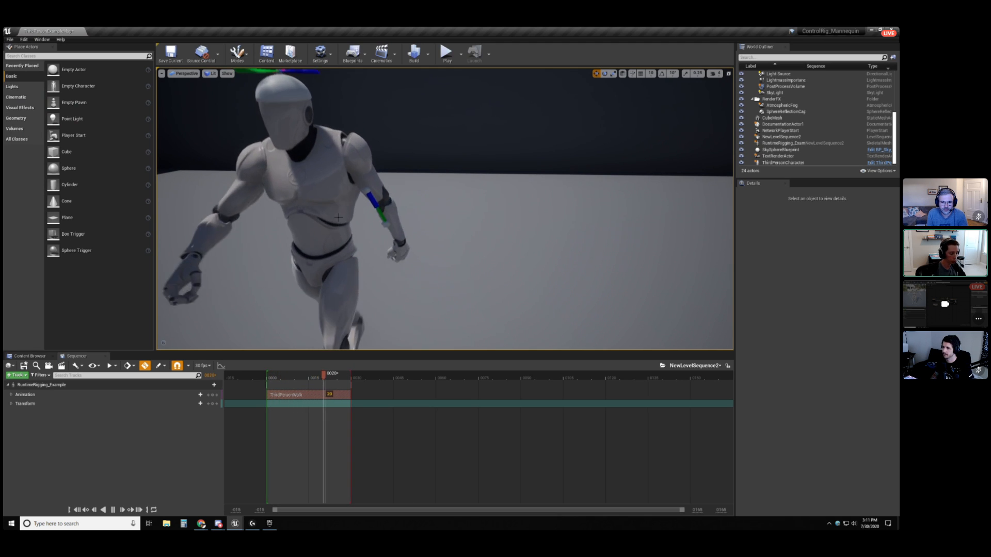
key(grave)
key(grave)
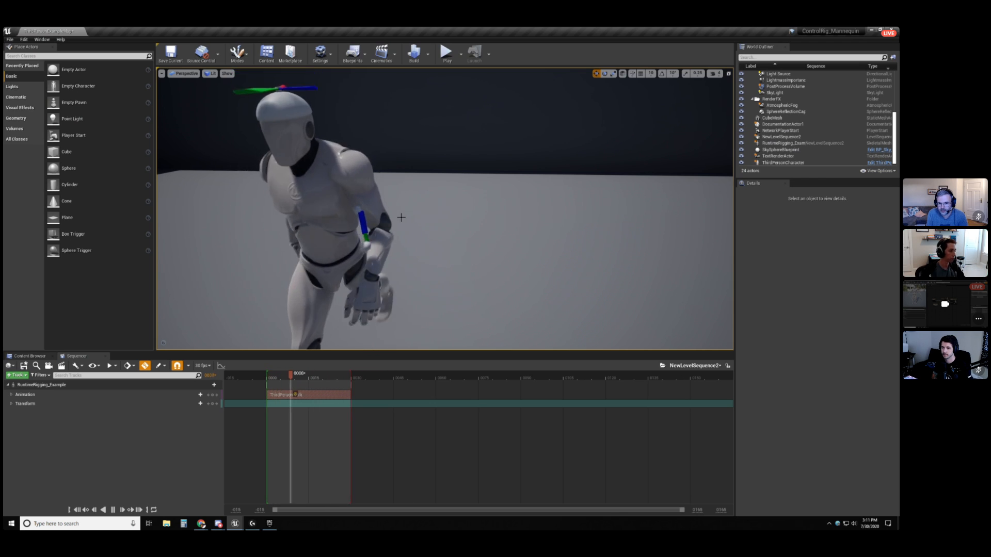
right_drag(420, 219, 420, 220)
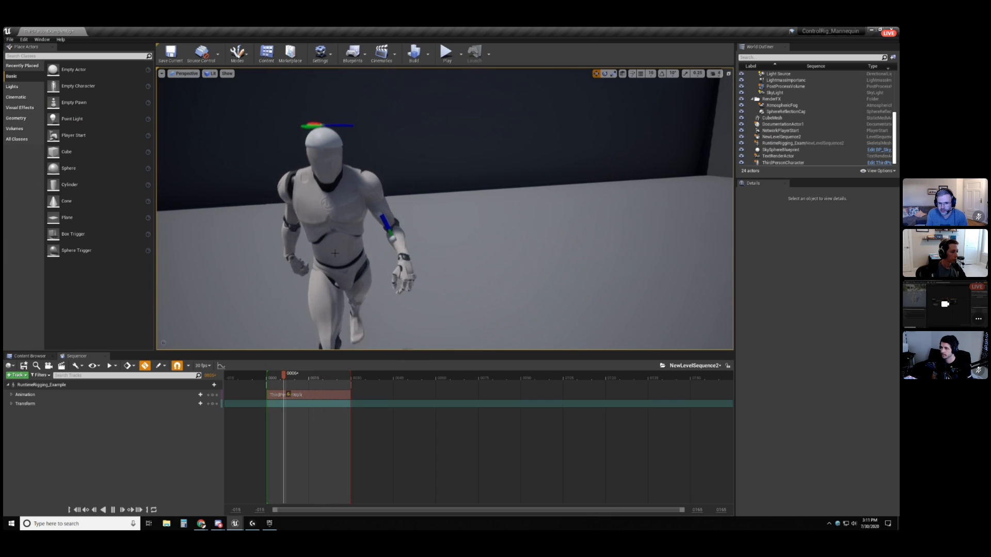
click(283, 379)
drag(283, 379, 277, 379)
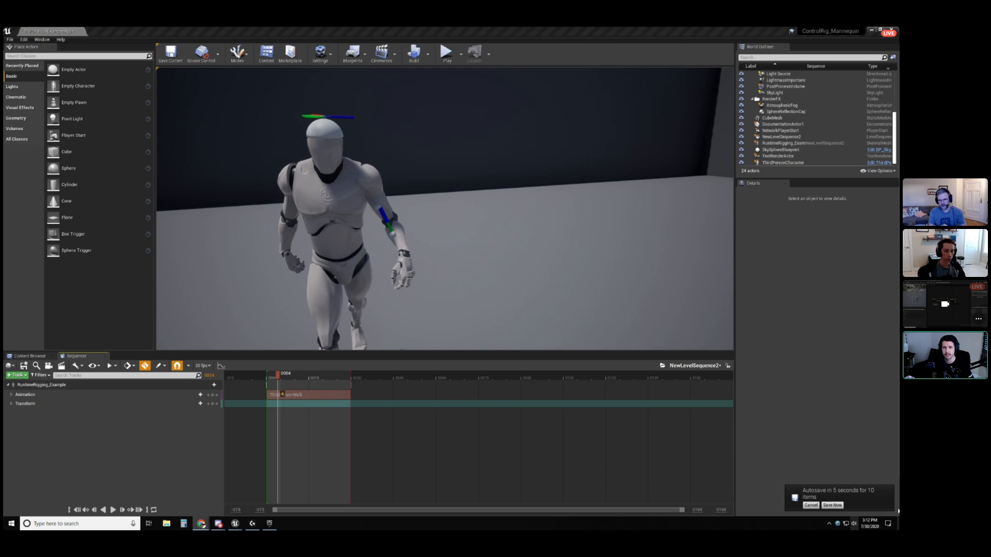
Bring the asset editor window over the level editor, maximize it and show the RuntimeRigging_Example_CtrlRig graph's Propeller_Spin nodes.
key(alt+Tab)
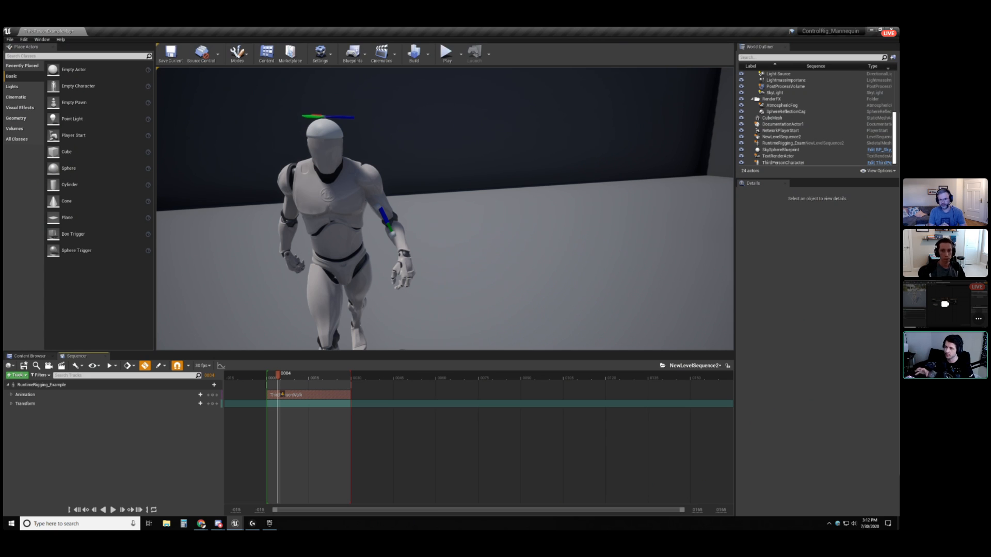
drag(898, 121, 599, 98)
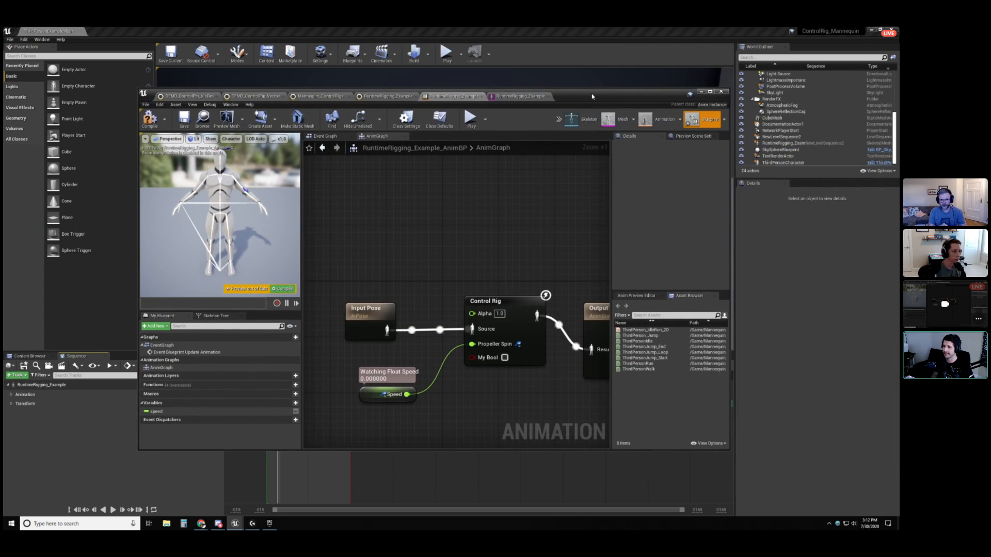
double_click(594, 96)
click(250, 31)
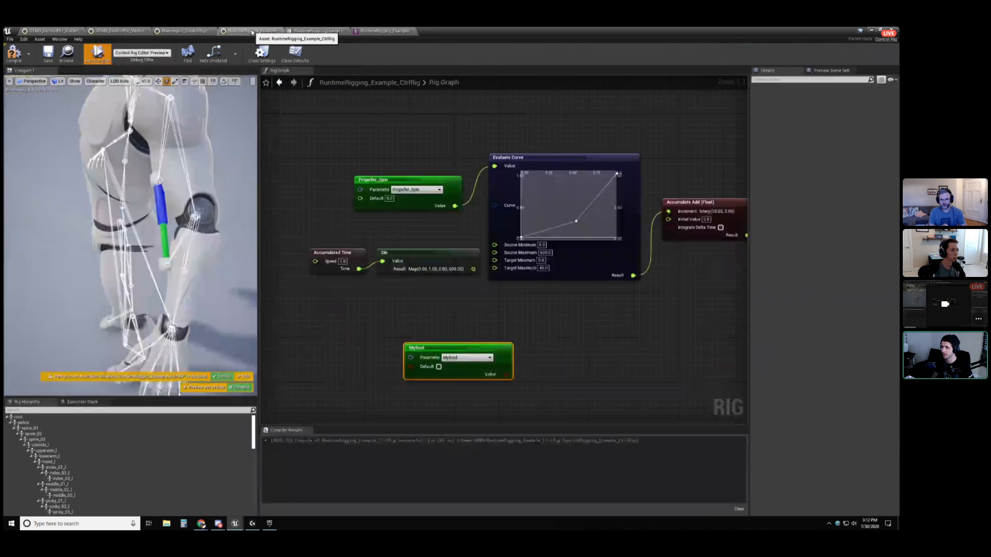
right_drag(666, 131, 652, 231)
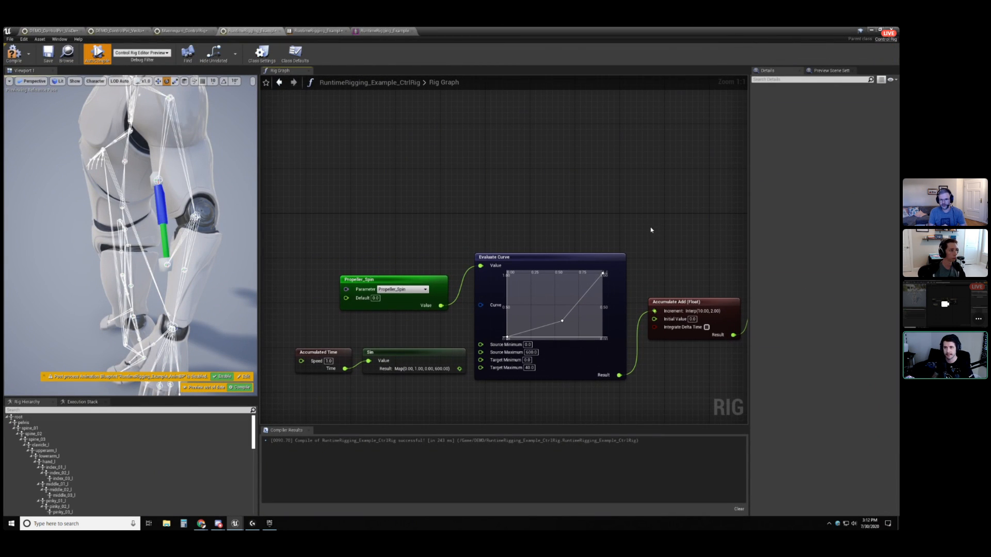
In the Mannequin_ControlRig graph, add a new Transform parameter node just outside the Left Leg group.
click(183, 31)
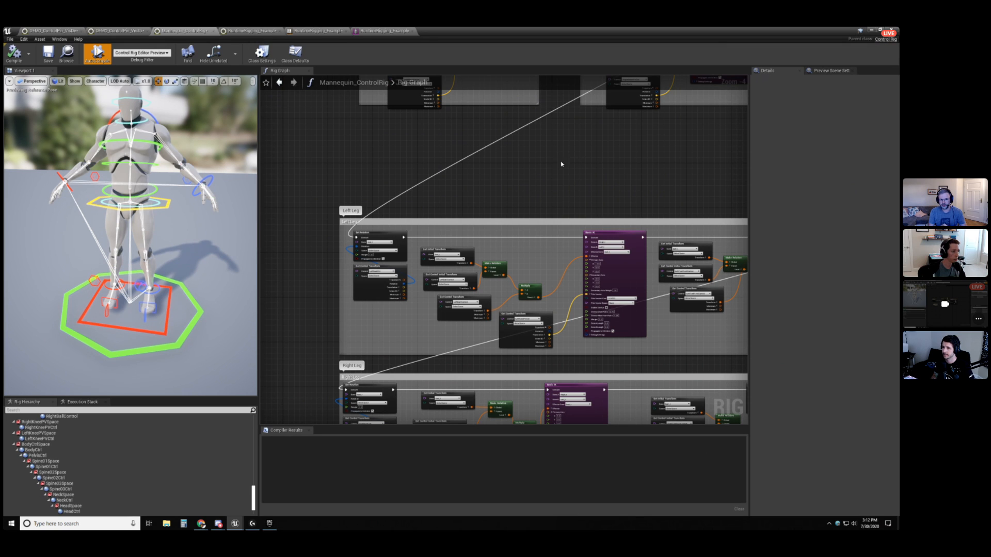
right_drag(582, 165, 597, 138)
scroll(543, 239, up, 4)
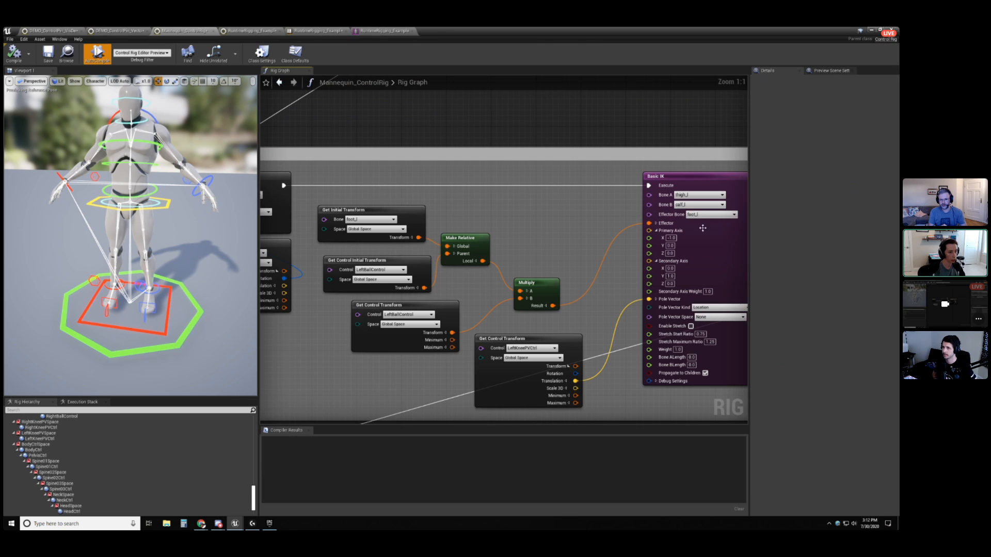
right_drag(509, 225, 634, 190)
right_drag(336, 339, 482, 329)
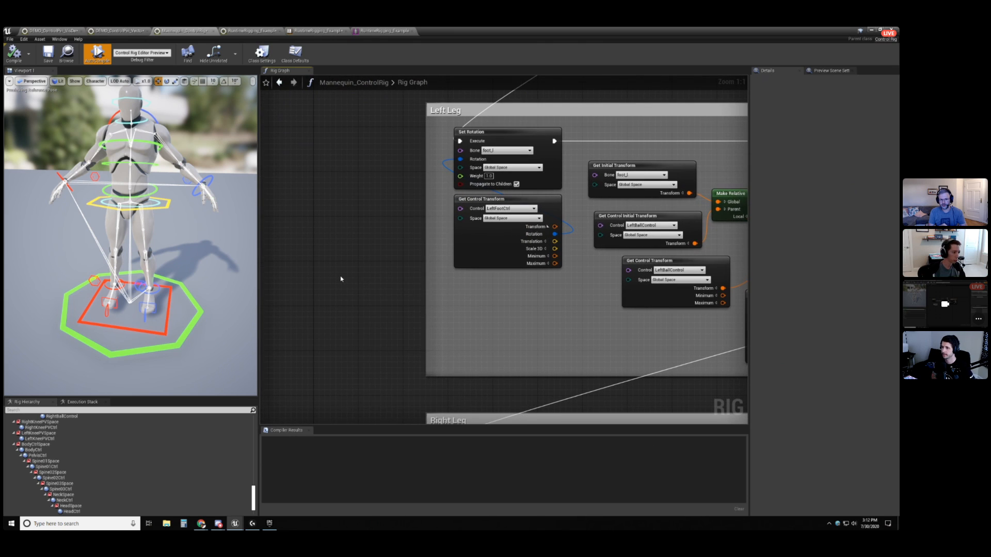
right_click(341, 277)
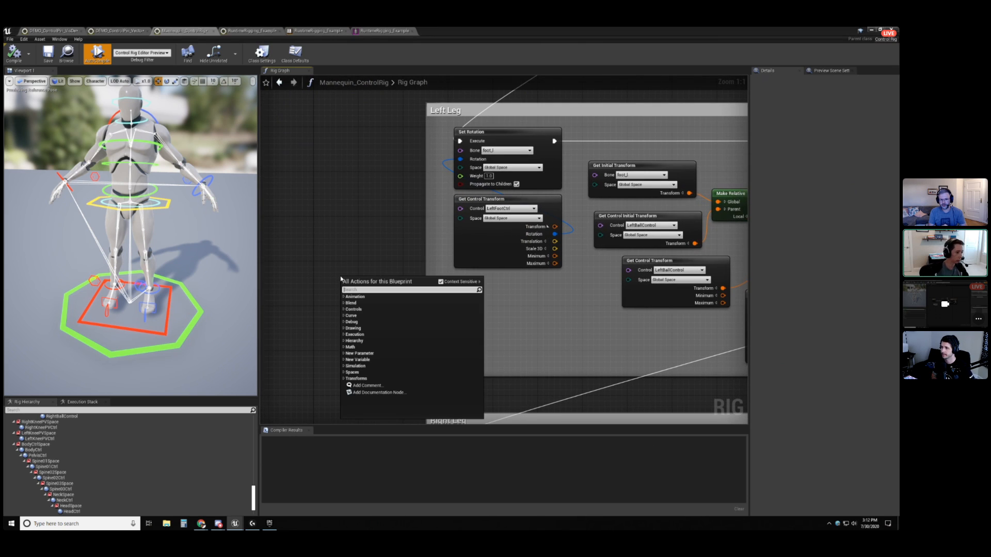
click(359, 354)
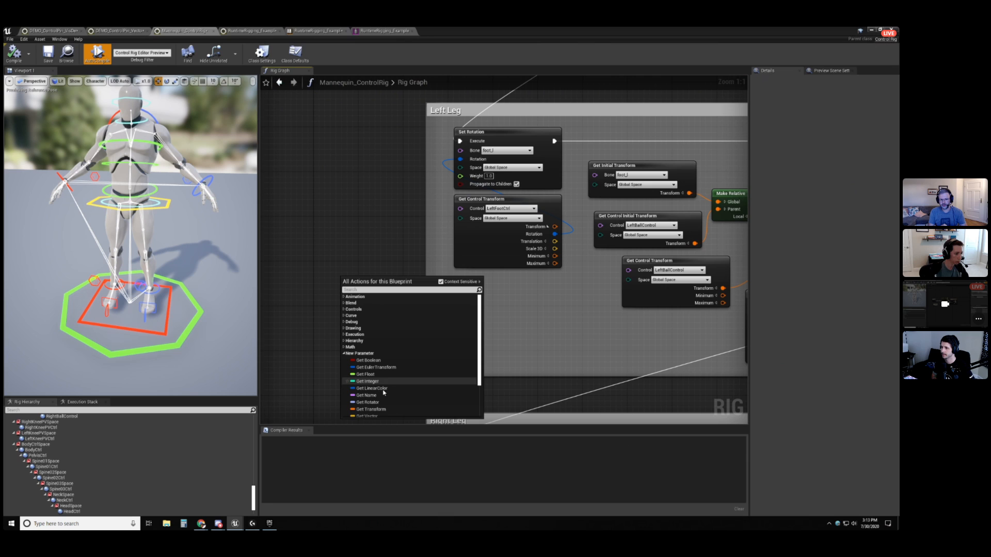
click(371, 409)
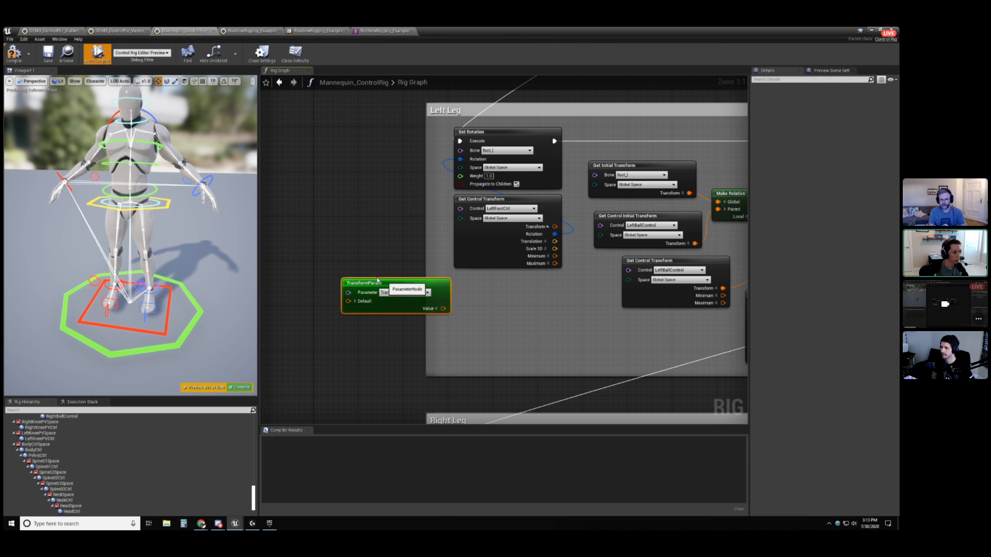
drag(385, 280, 329, 256)
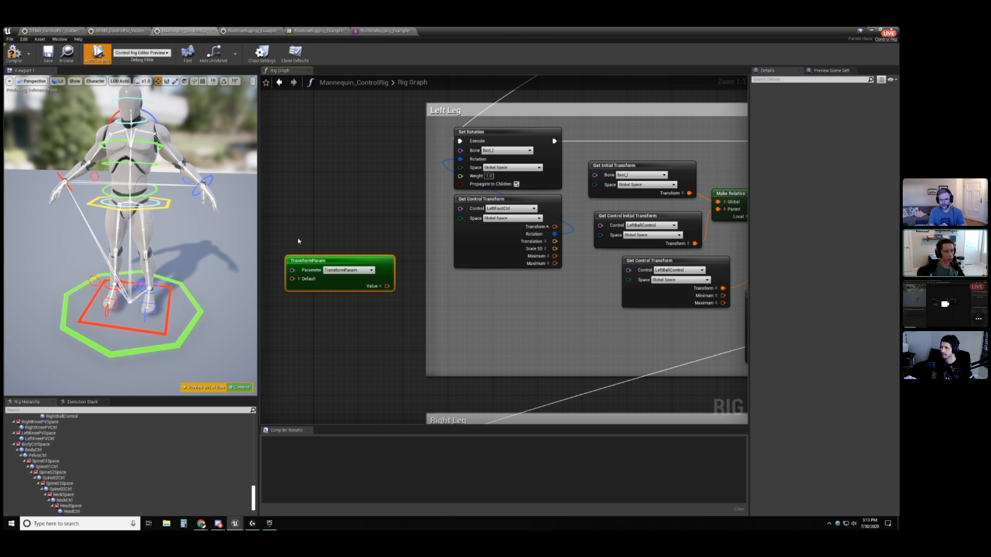
Add a Set Control Transform node near the Left Leg group and feed its Transform input from the TransformParam value.
right_drag(548, 319, 501, 335)
right_click(334, 345)
text(set)
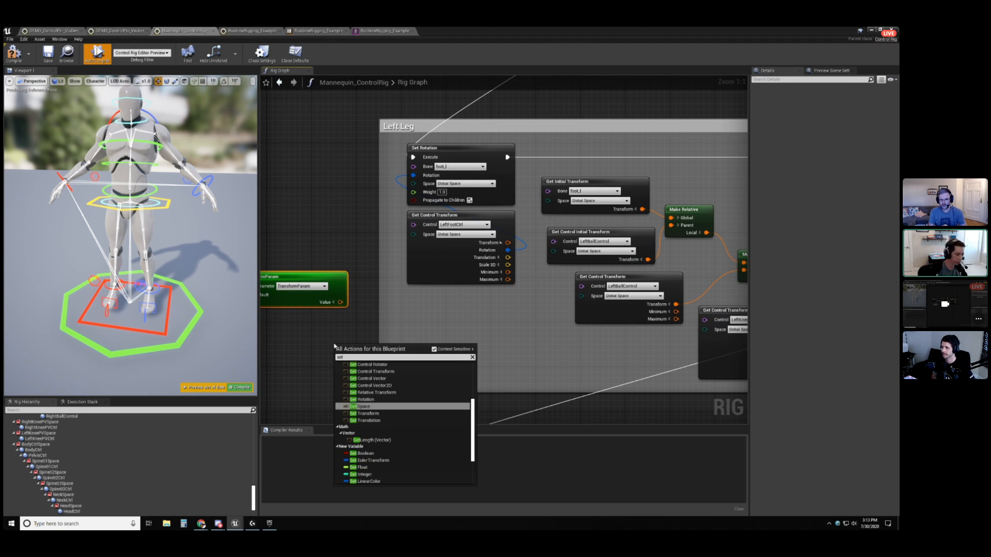
scroll(390, 385, up, 1)
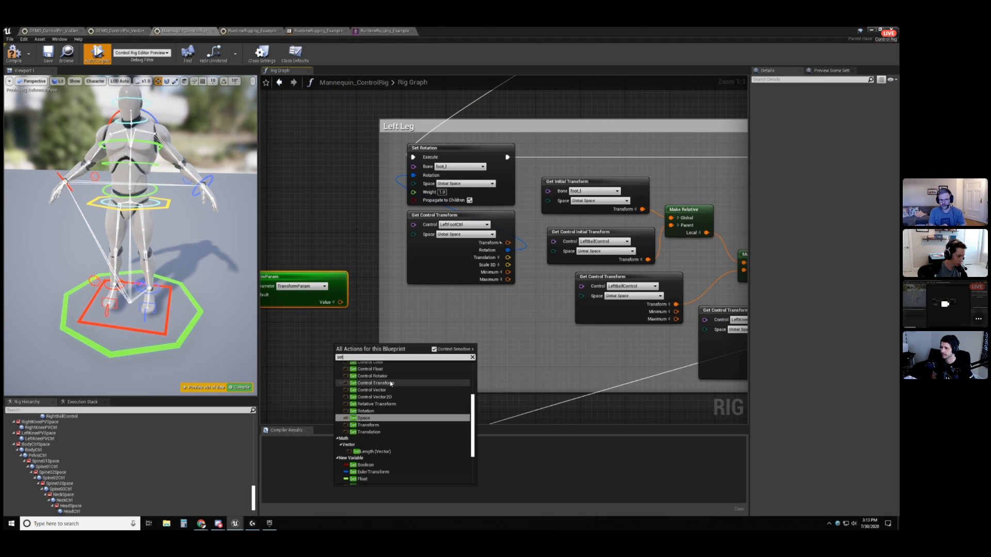
click(391, 384)
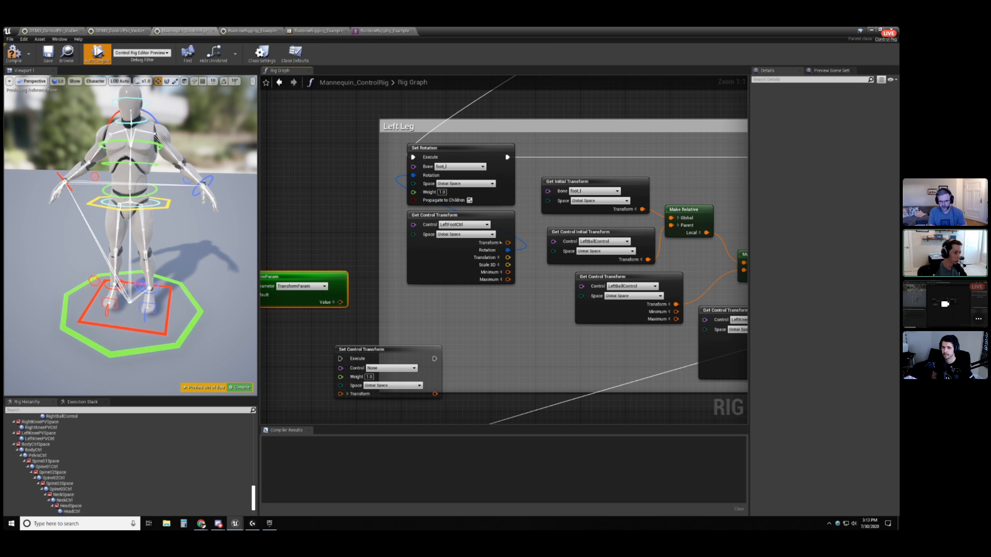
right_drag(334, 244, 400, 222)
drag(395, 280, 408, 373)
Move the Set Control Transform node nearer to TransformParam and set its control to LeftHandCtrl.
click(458, 346)
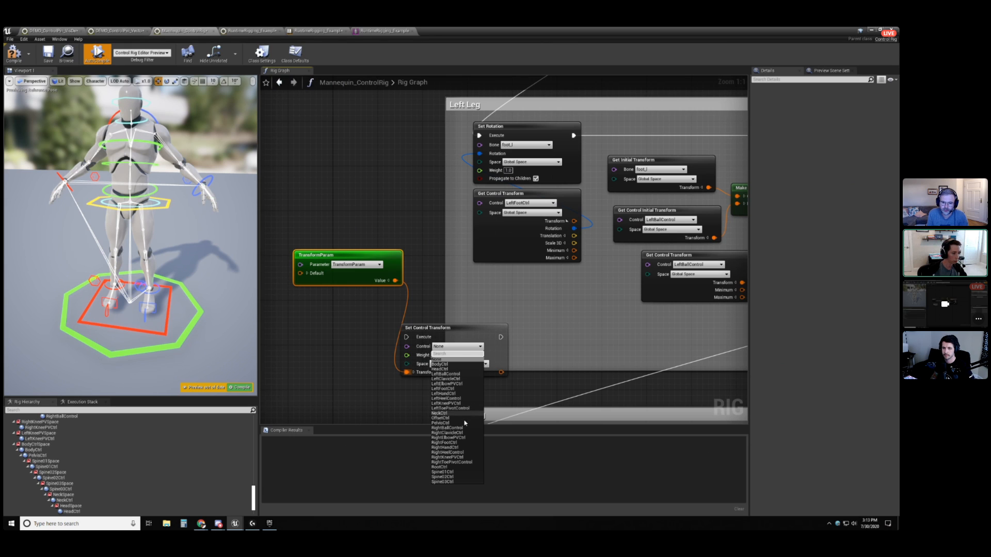
click(433, 333)
drag(432, 333, 466, 300)
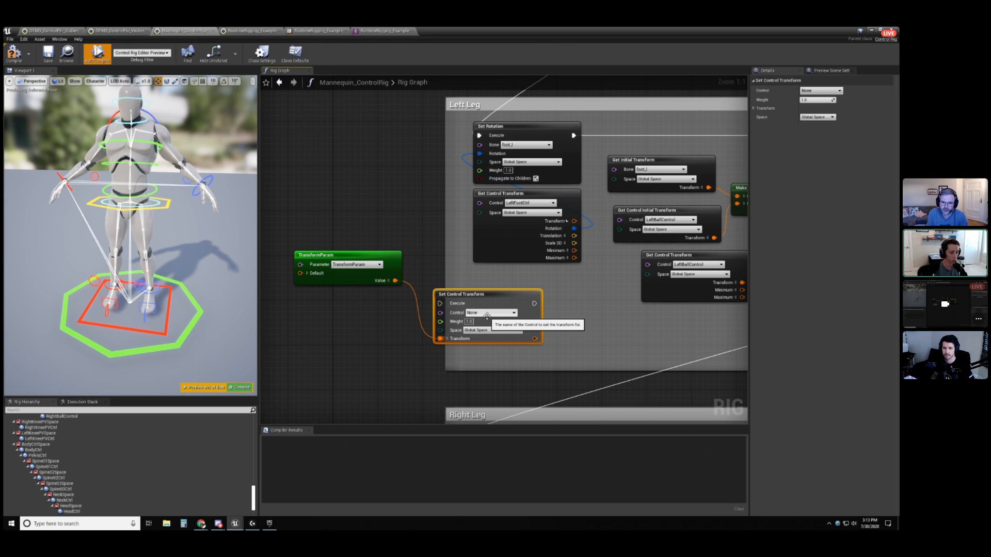
click(488, 313)
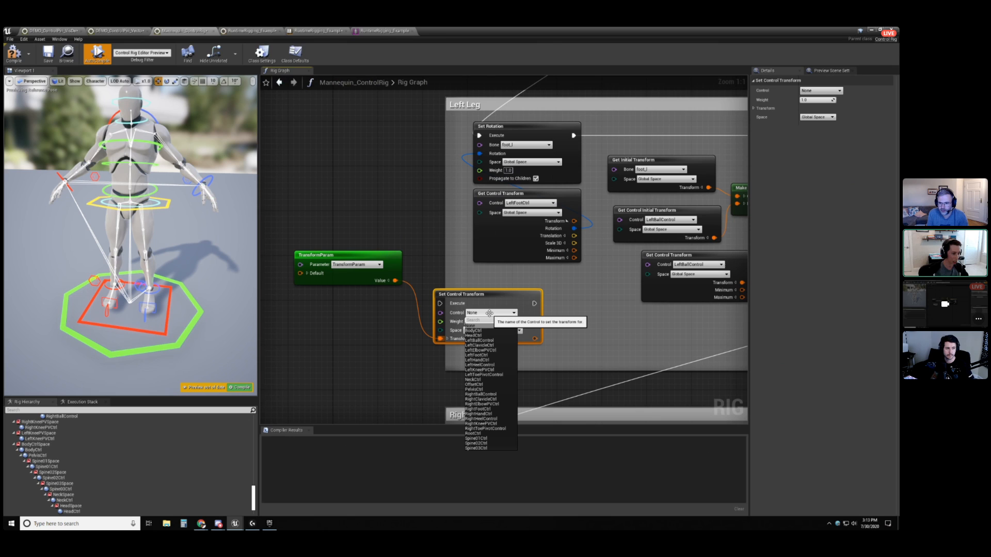
text(hand)
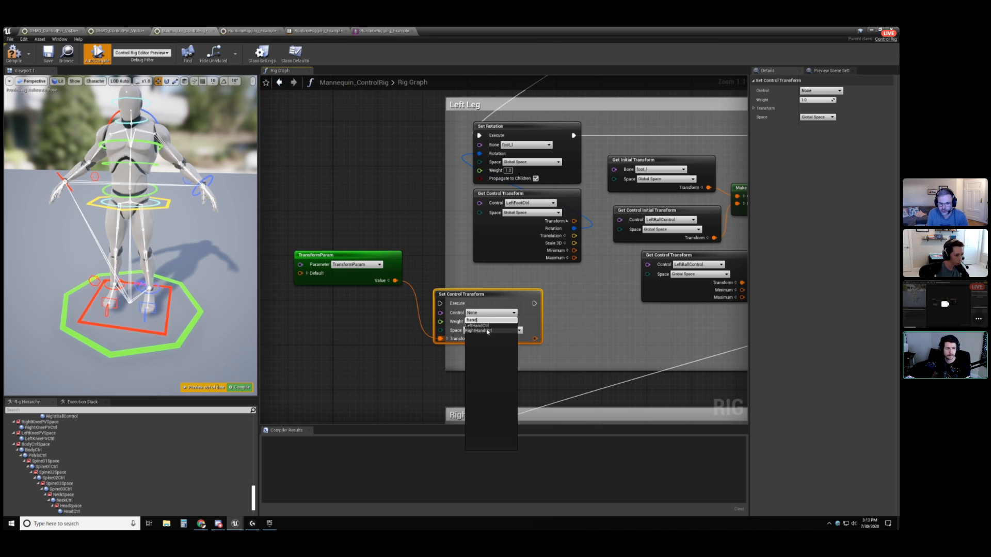
click(487, 325)
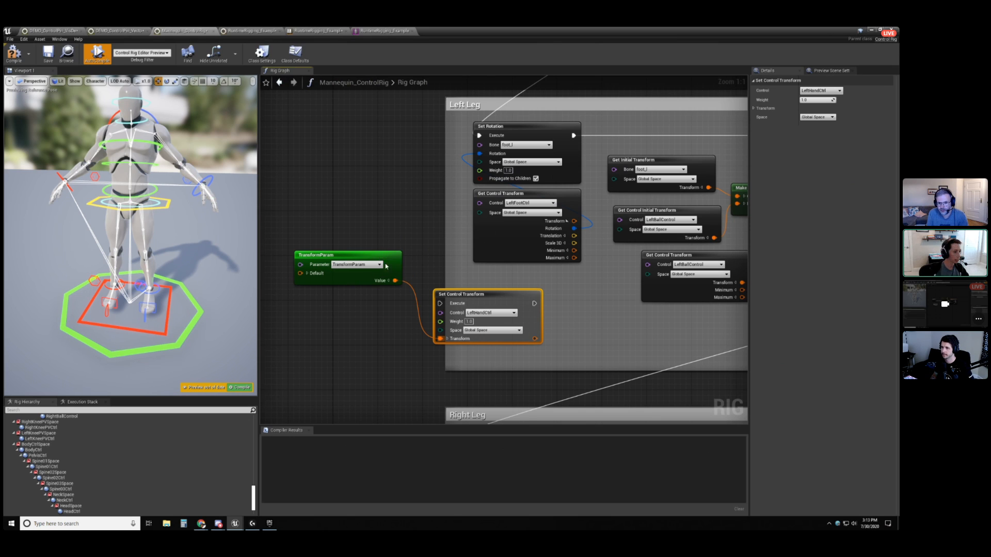
Lower the TransformParam node and move the Set Control Transform node into the Left Leg group, beneath the LeftFootCtrl node.
drag(356, 255, 349, 283)
right_drag(503, 299, 501, 312)
drag(450, 309, 552, 310)
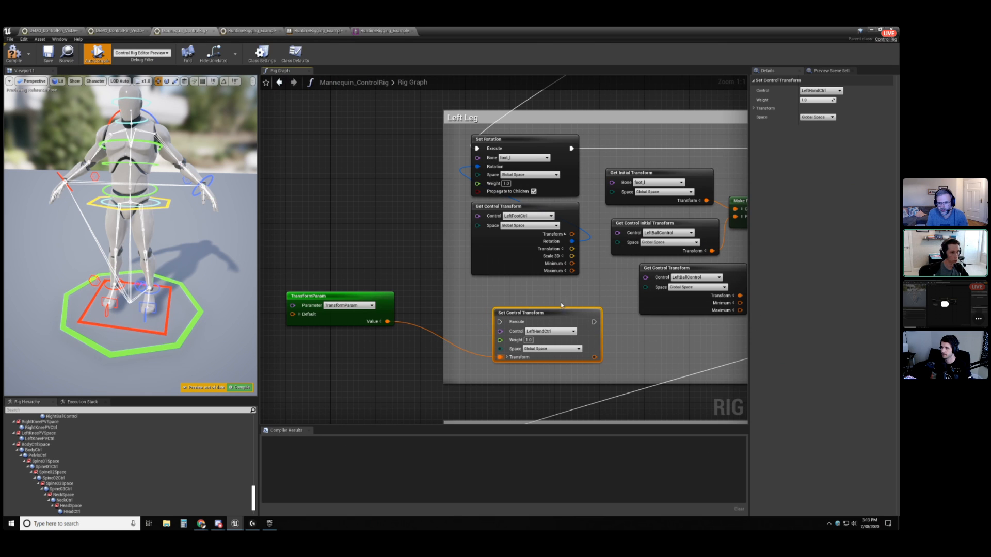
right_drag(563, 310, 466, 315)
right_drag(556, 355, 540, 371)
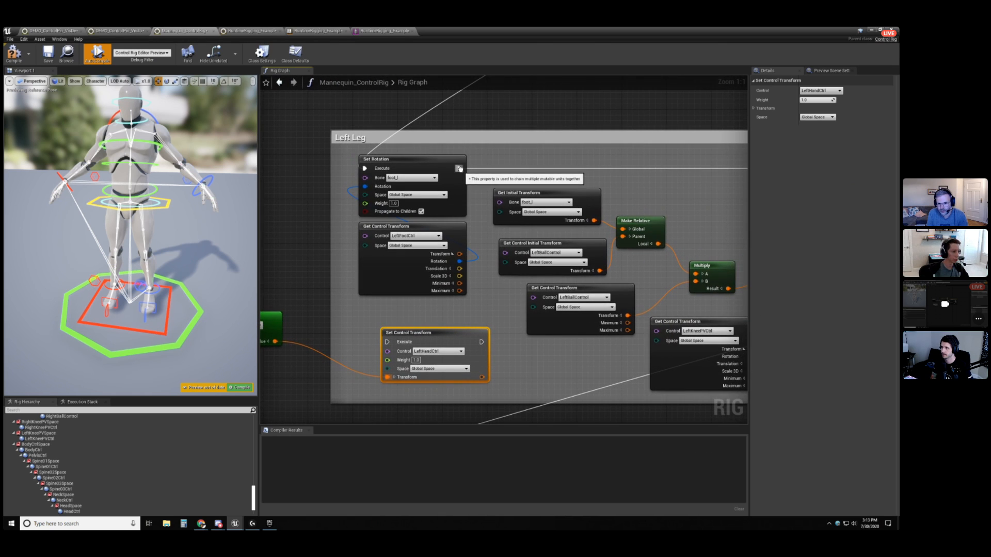
Insert the LeftHandCtrl Set Control Transform node into the execution chain between the foot_l Set Rotation and Basic IK nodes.
ctrl+drag(459, 169, 483, 343)
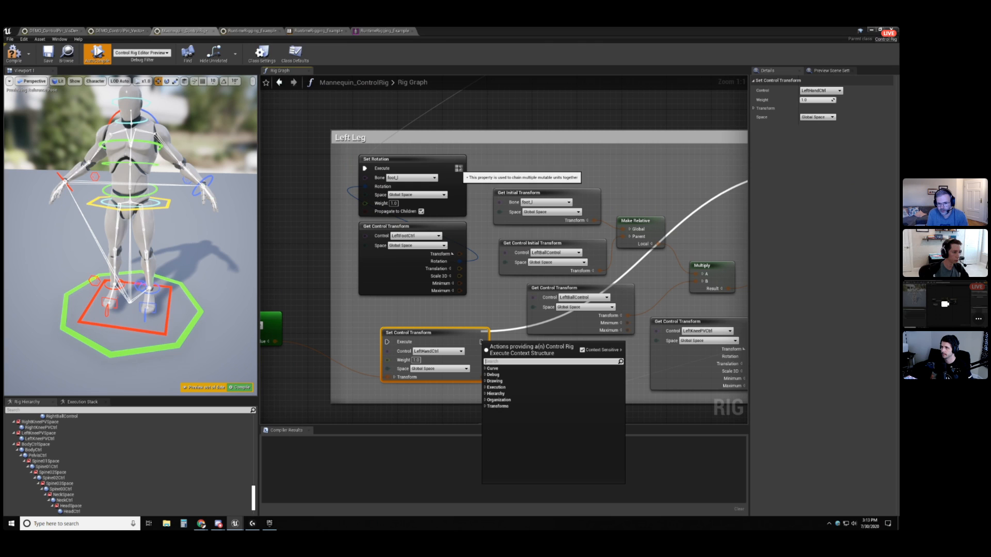
click(491, 308)
right_drag(513, 334, 503, 241)
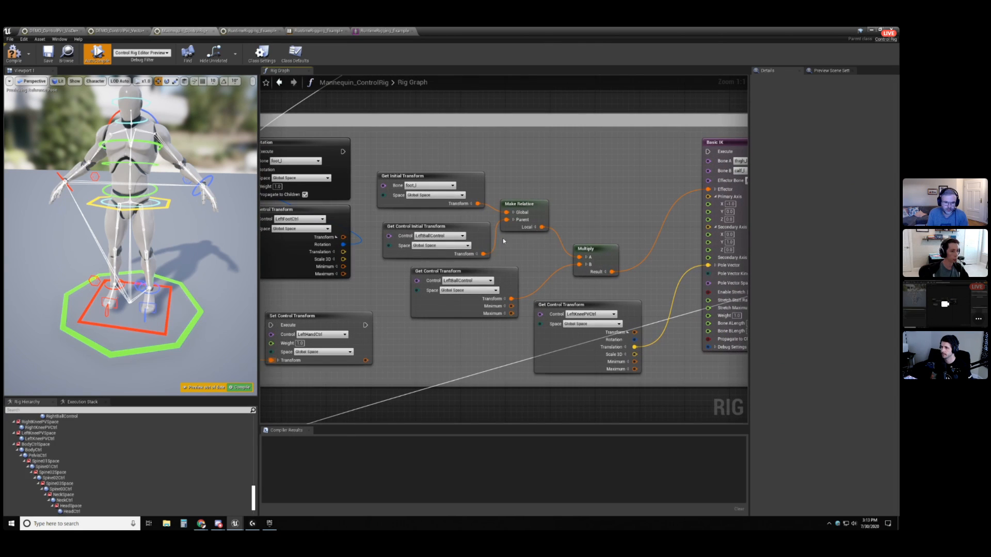
drag(710, 151, 365, 325)
right_drag(355, 259, 426, 246)
drag(414, 139, 341, 313)
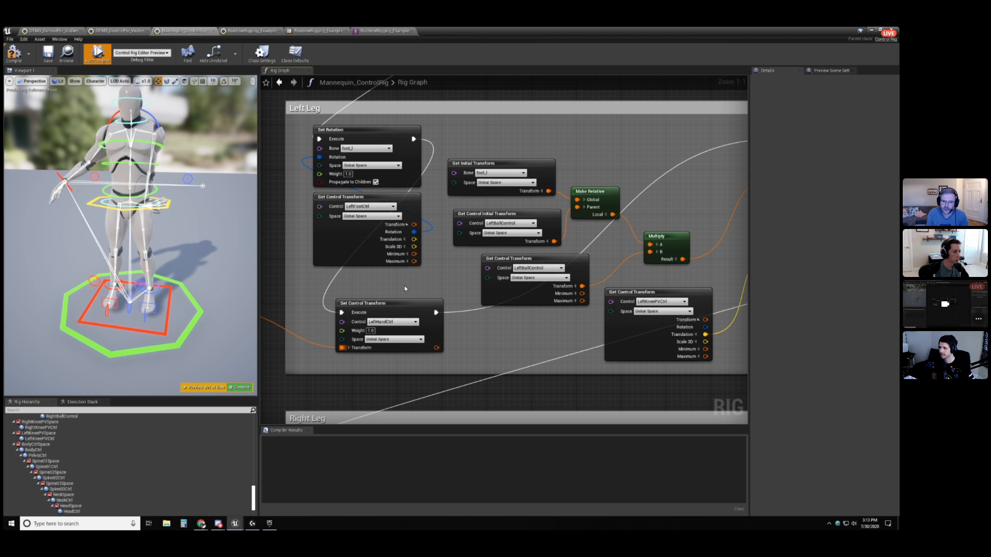
Review the parameter hookup by selecting the Set Control Transform node, followed by the TransformParam node that feeds it.
right_drag(370, 287, 466, 269)
click(499, 284)
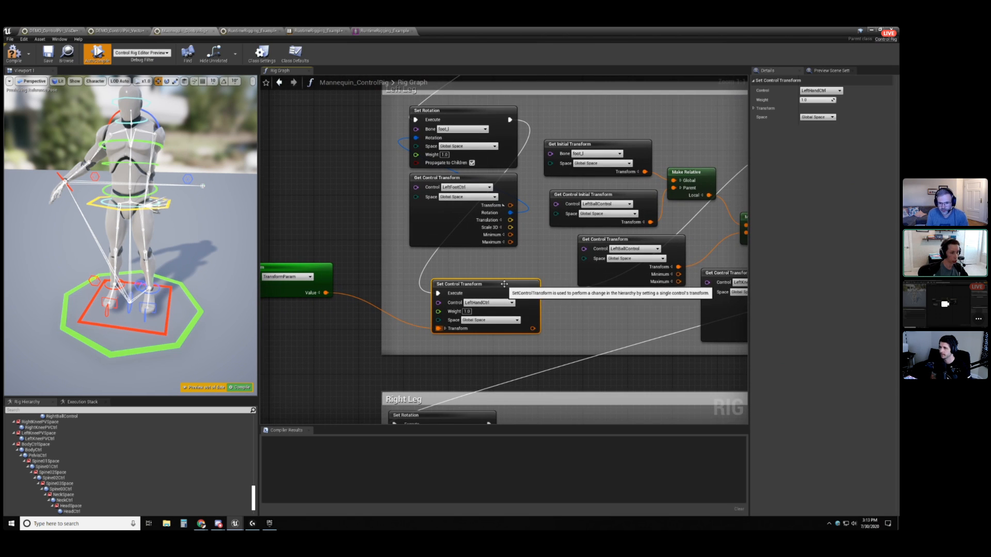
right_drag(327, 247, 424, 236)
drag(389, 226, 360, 341)
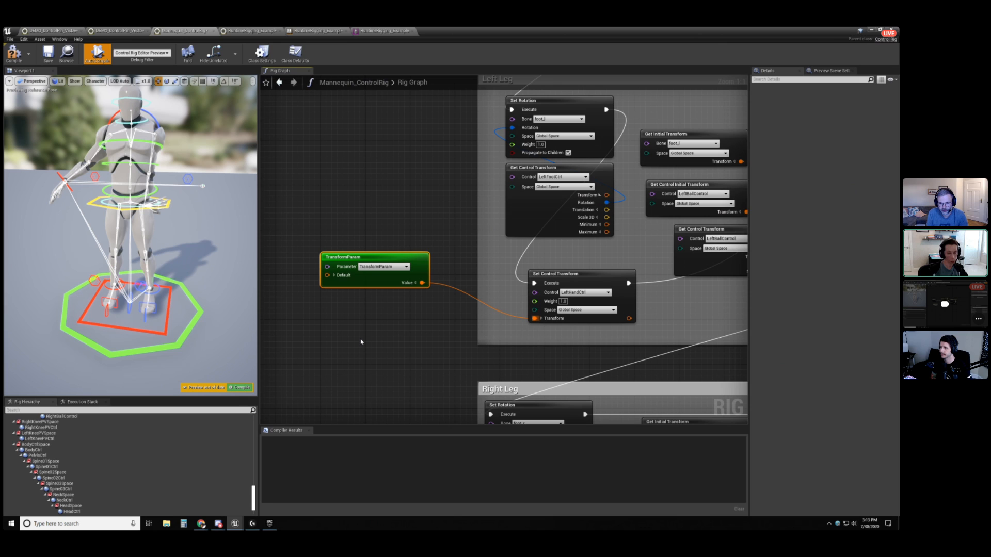
Show the AnimGraph of RuntimeRigging_Example_AnimBP, inspect its Control Rig node's details and switch the call to grid view.
click(317, 31)
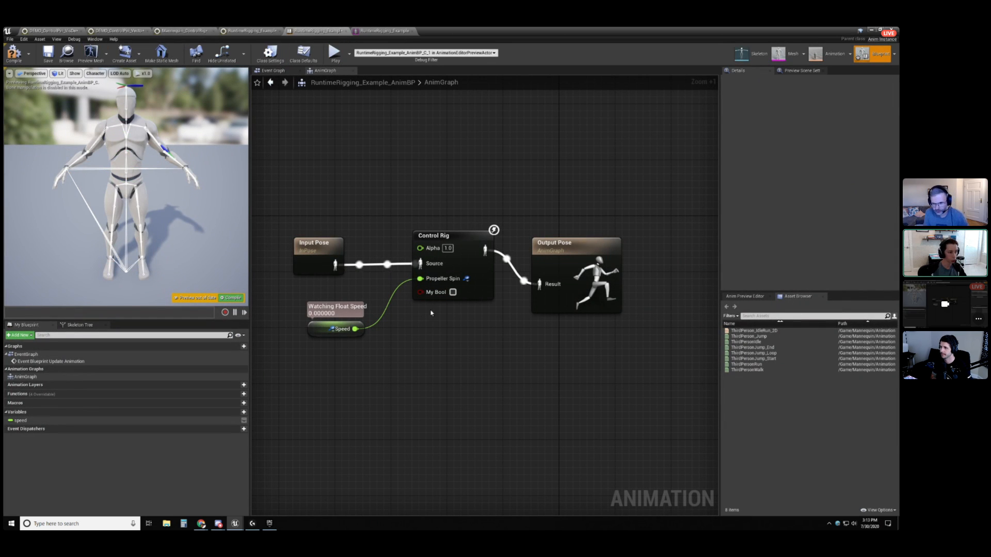
click(457, 236)
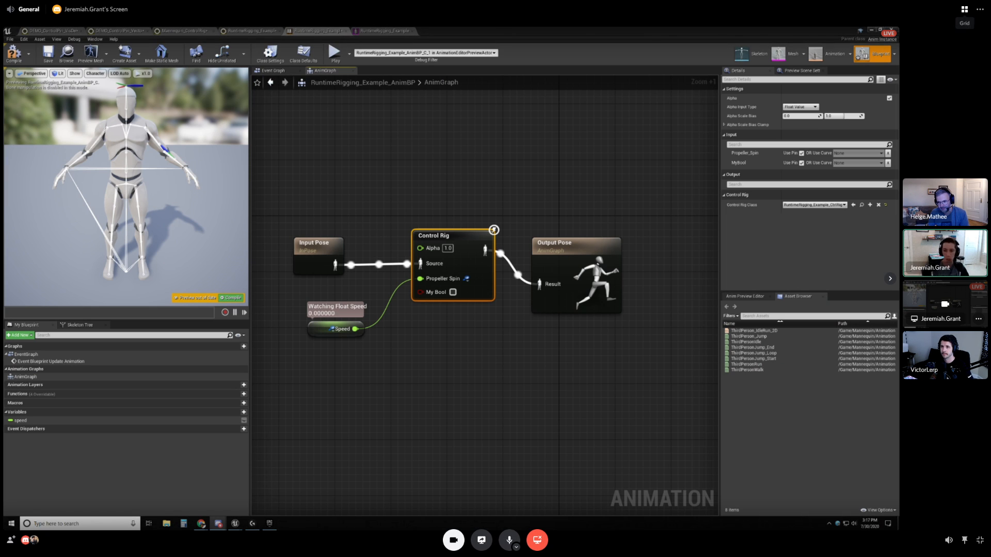
click(965, 9)
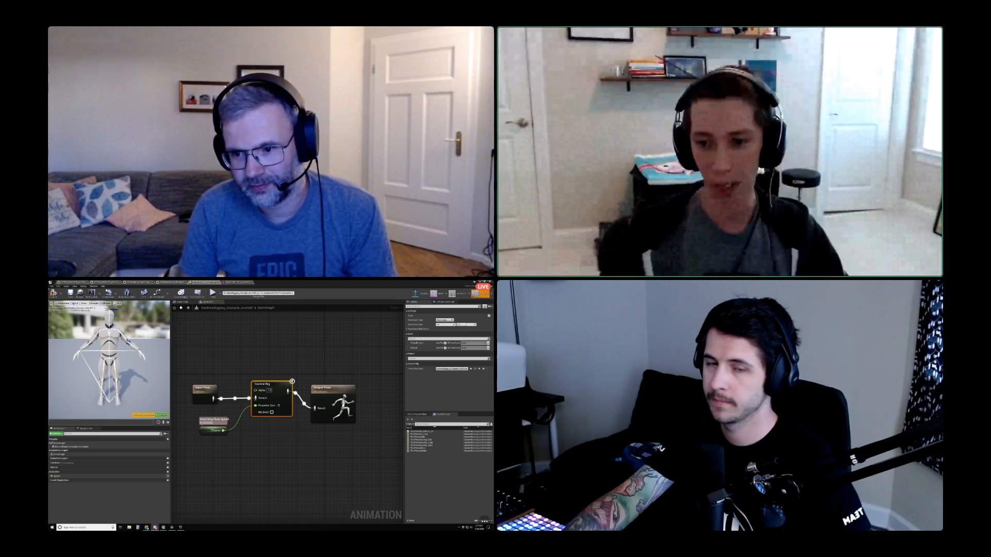
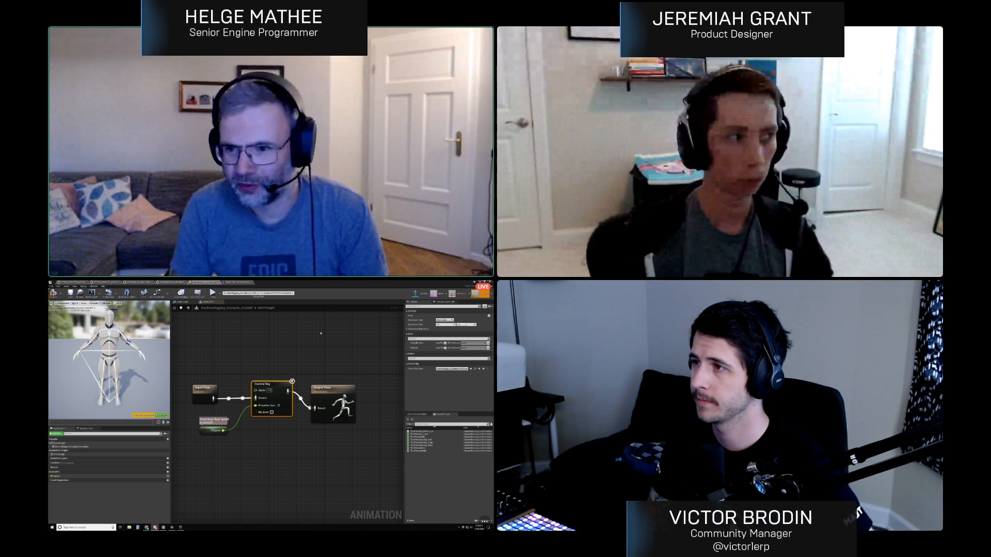
Move the asset editor window out of the way and play the level in the editor viewport.
key(super+Down)
drag(464, 330, 493, 329)
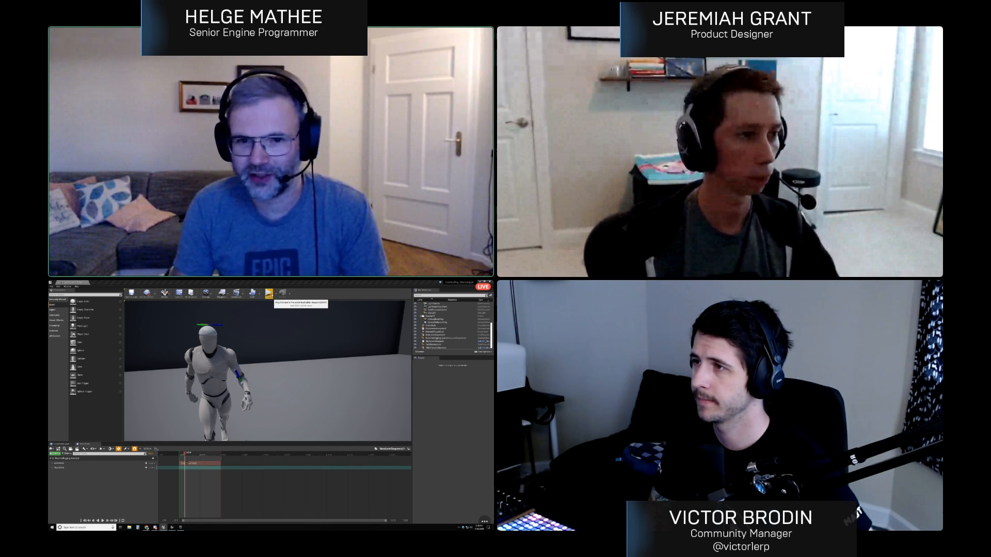
click(268, 292)
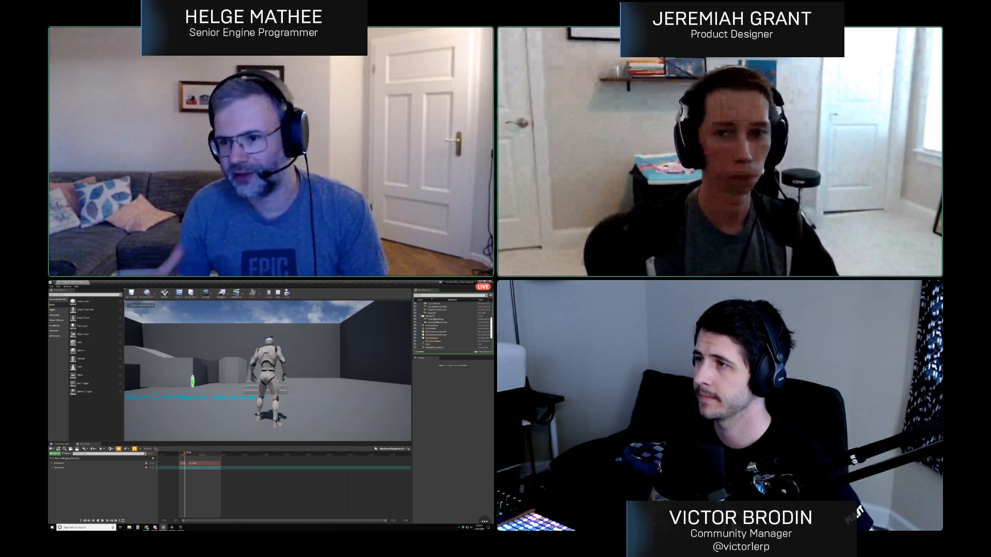
Bring back the maximized RuntimeRigging_Example_AnimBP editor and set its debug filter to the running character's instance.
drag(399, 324, 391, 325)
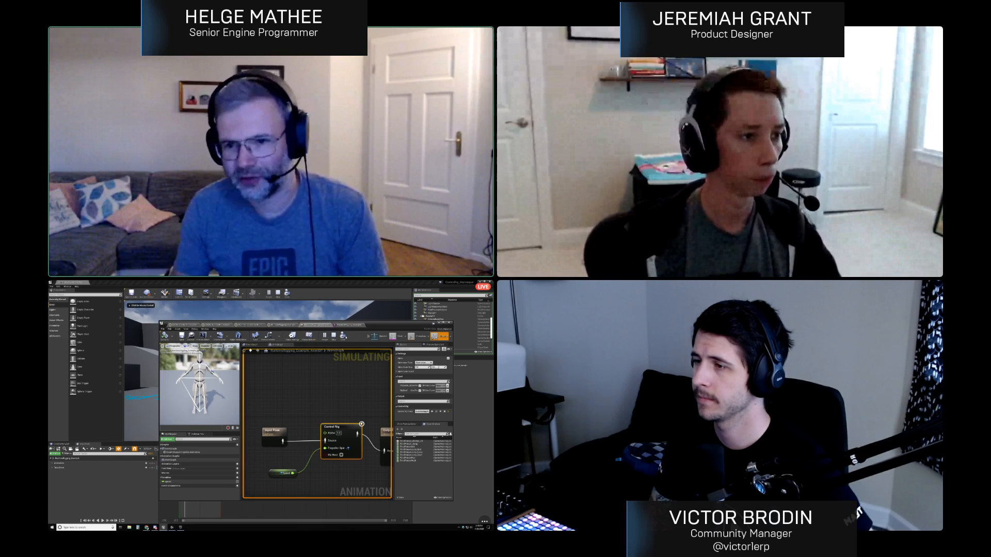
double_click(391, 325)
click(250, 293)
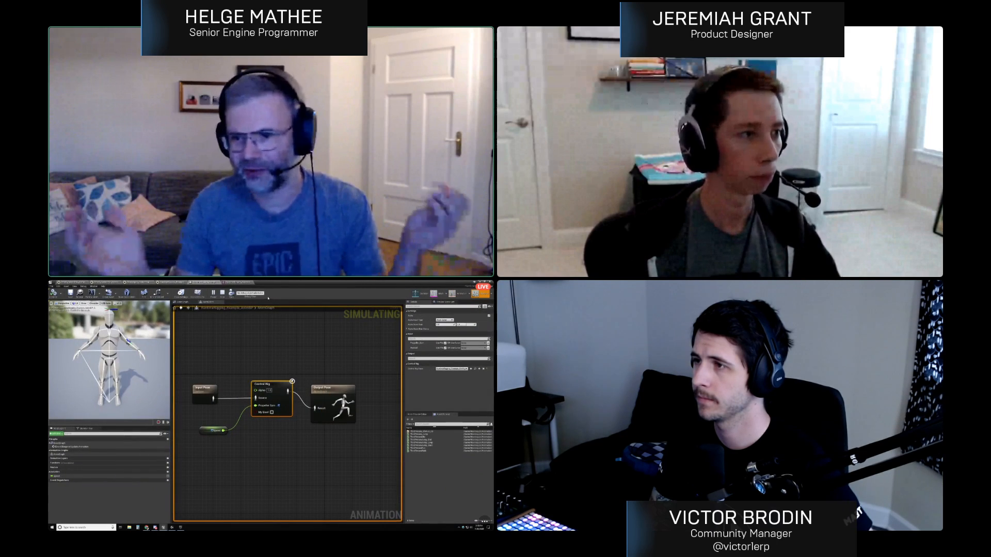
click(287, 307)
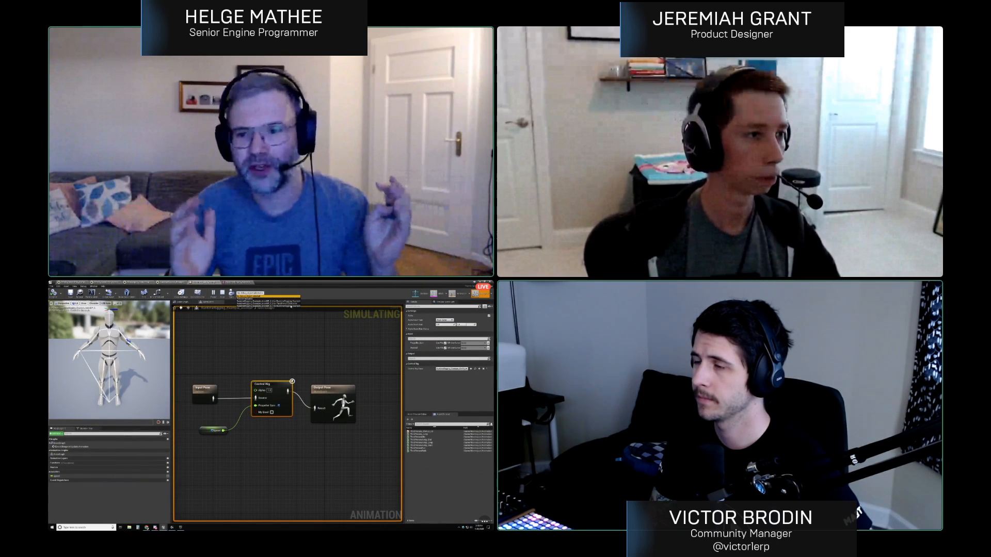
Place the AnimBP editor beside the game viewport, run the character forward and view its live preview from another angle.
drag(295, 283, 443, 310)
click(255, 339)
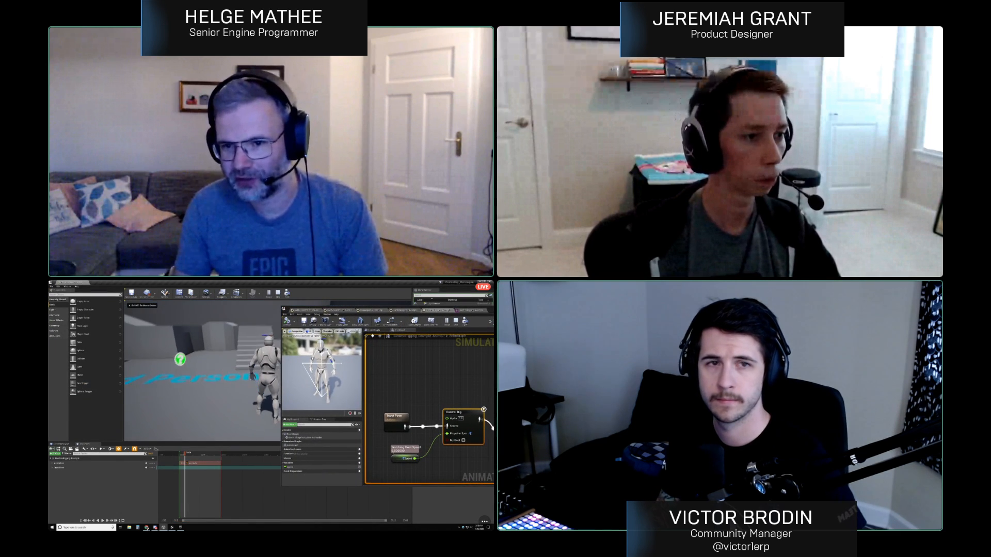
key(w)
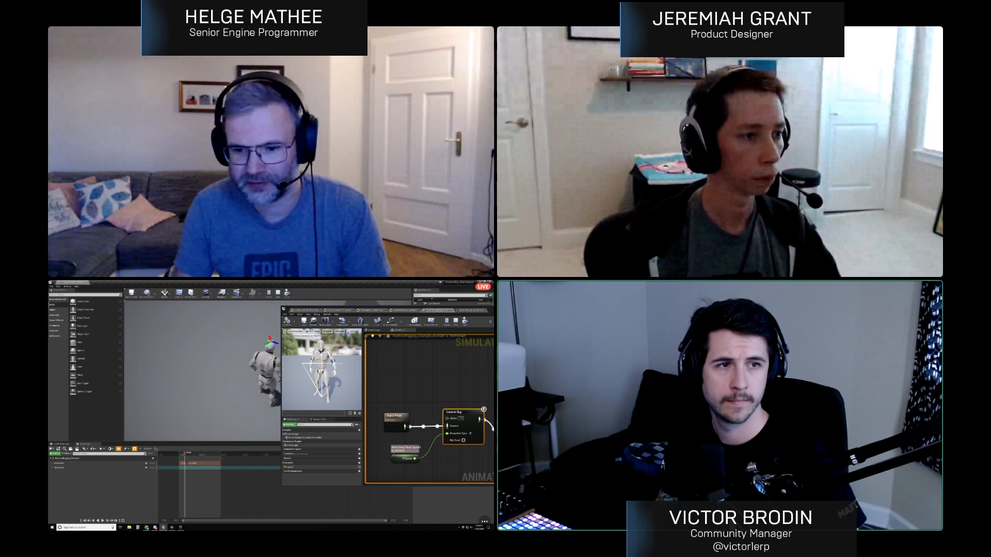
key(super)
alt+drag(321, 365, 351, 379)
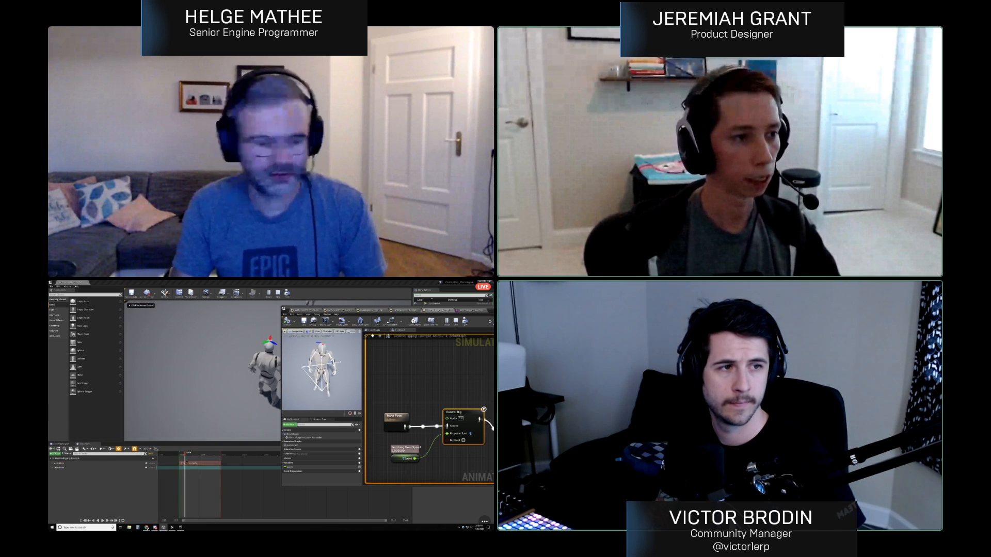
Make the character jump and run in the game viewport while watching the debugged pose in the AnimBP preview.
click(216, 369)
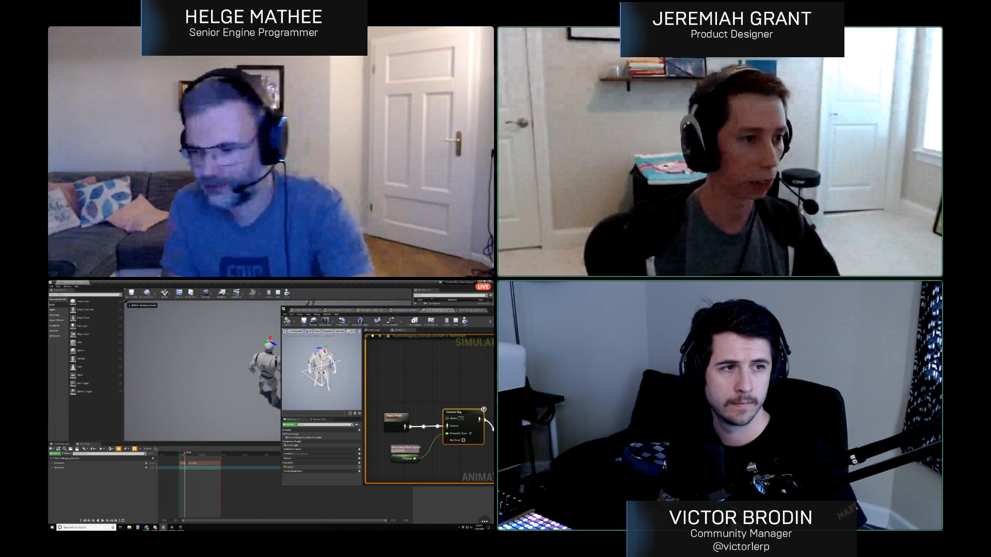
key(space)
key(w)
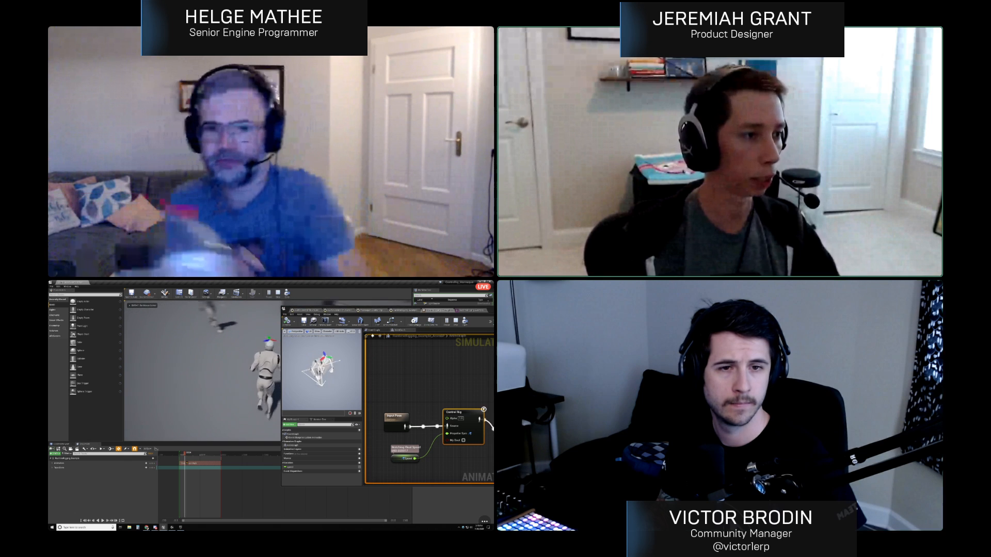
key(w)
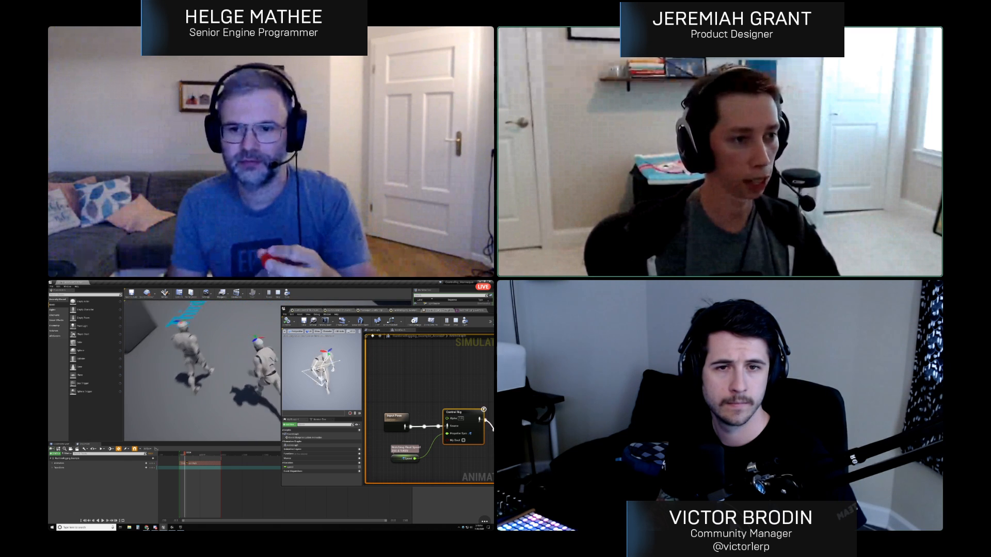
key(super)
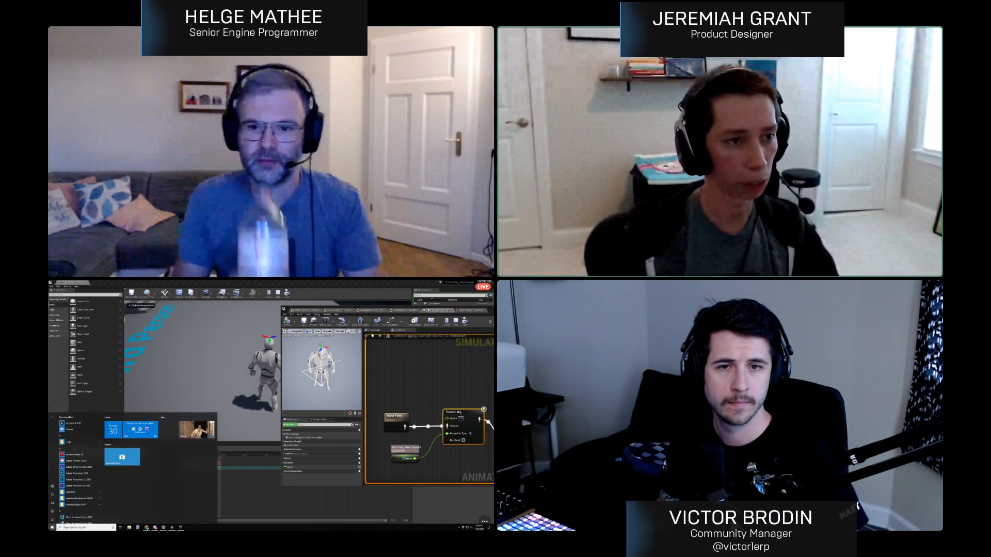
Open RuntimeRigging_Example_CtrlRig and set its debug filter to the rig instance in the ThirdPersonCharacter.
click(408, 311)
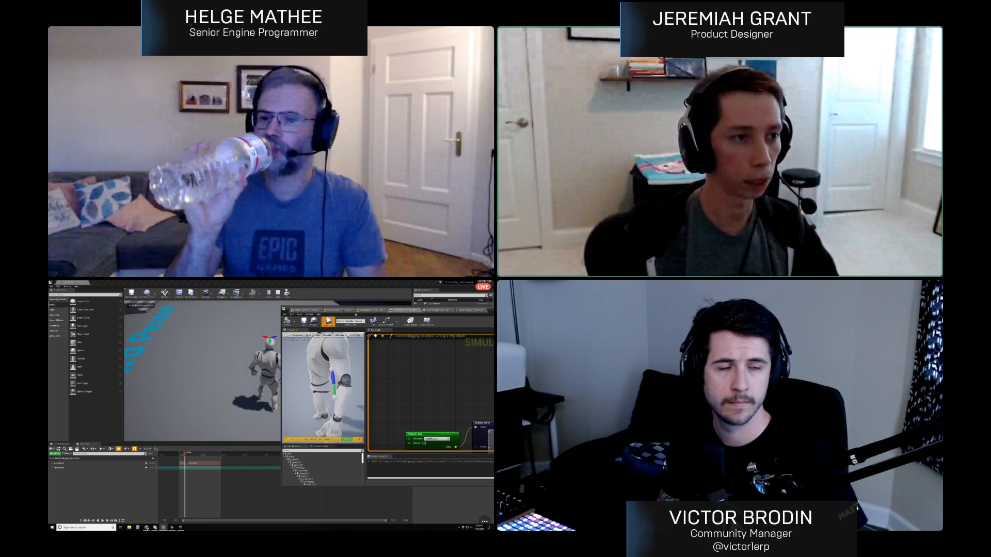
click(442, 310)
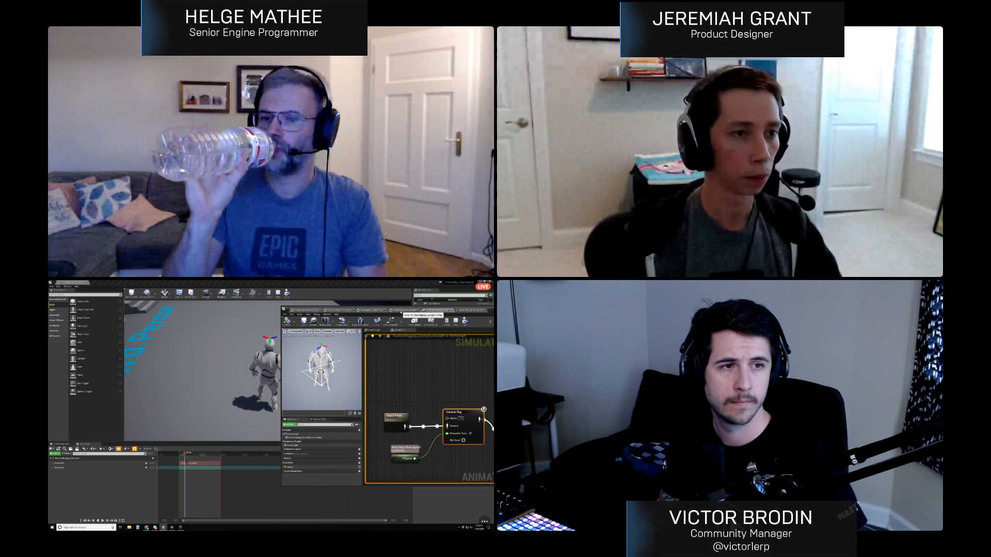
click(405, 311)
click(363, 322)
click(356, 327)
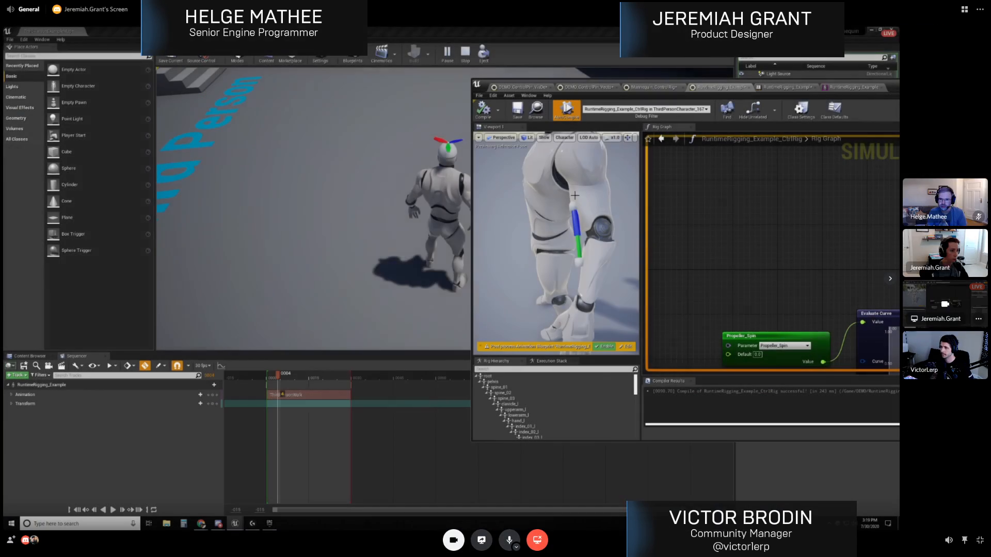
Watch the head propeller in the rig preview while running the character, and check the available debug instances.
alt+drag(575, 195, 609, 206)
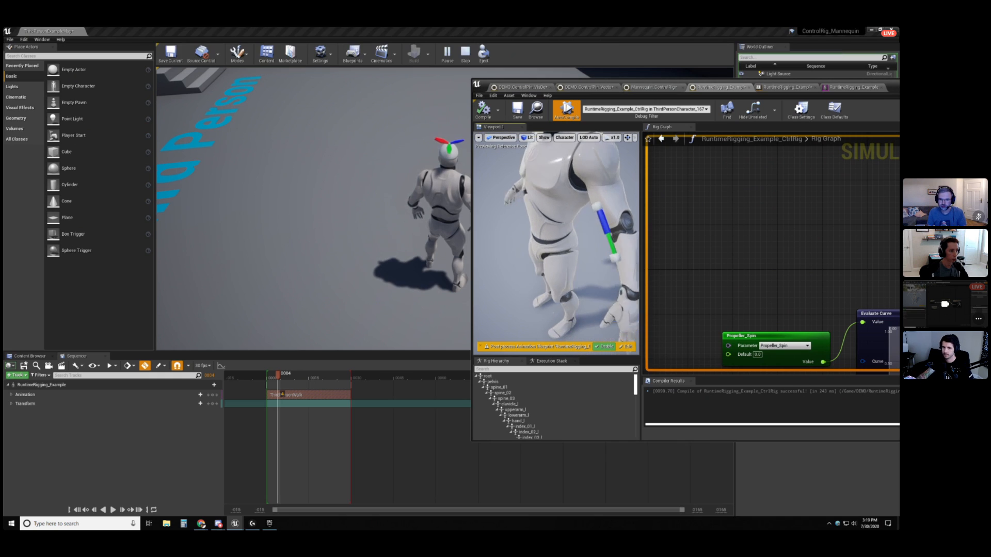
alt+middle_drag(575, 195, 575, 296)
click(402, 216)
key(w)
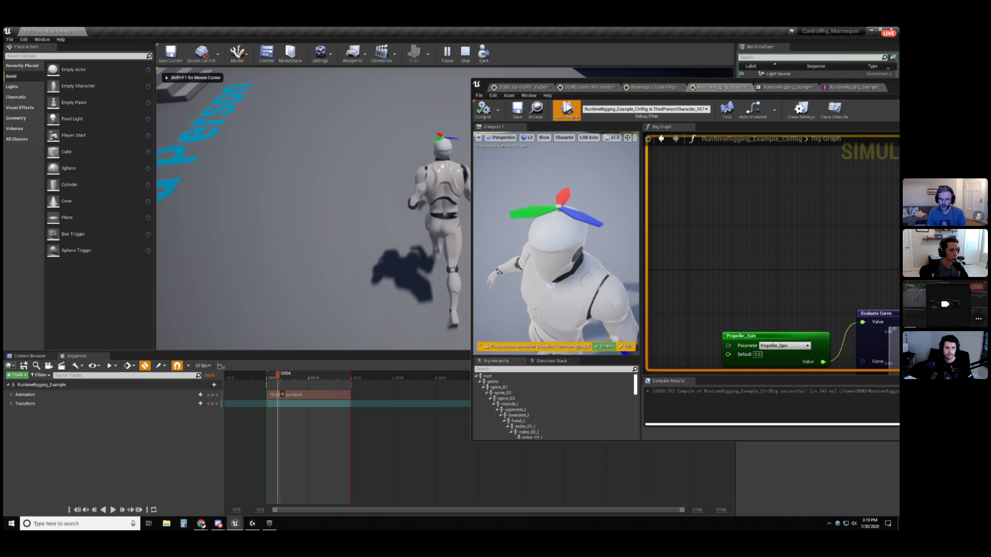
key(super)
click(645, 109)
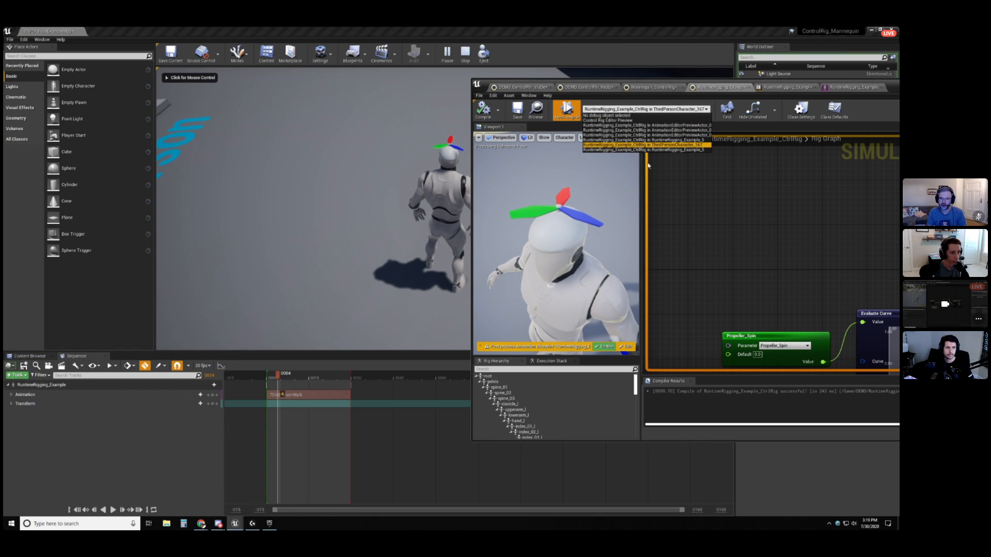
click(756, 181)
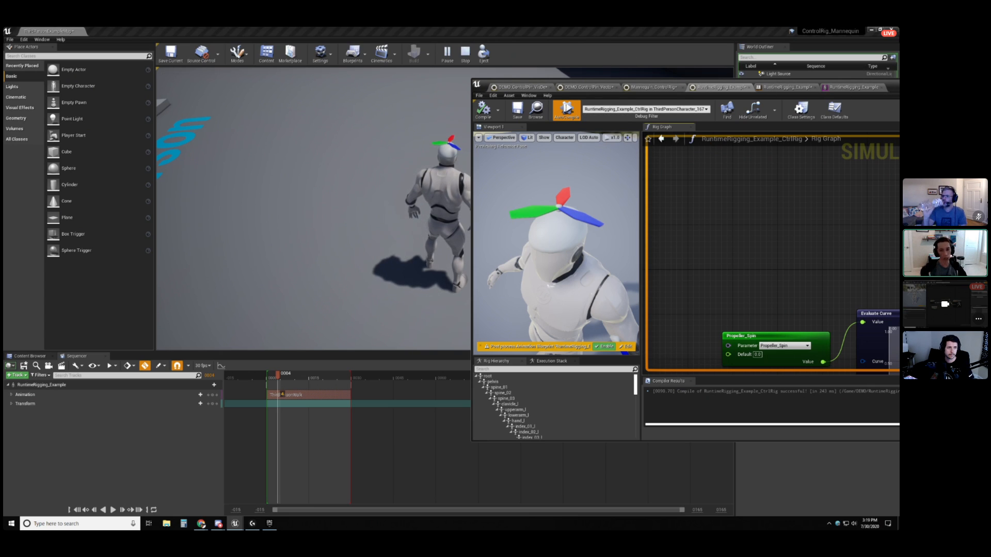
Move the asset editor window off the level editor and stop the play session.
drag(645, 81, 980, 84)
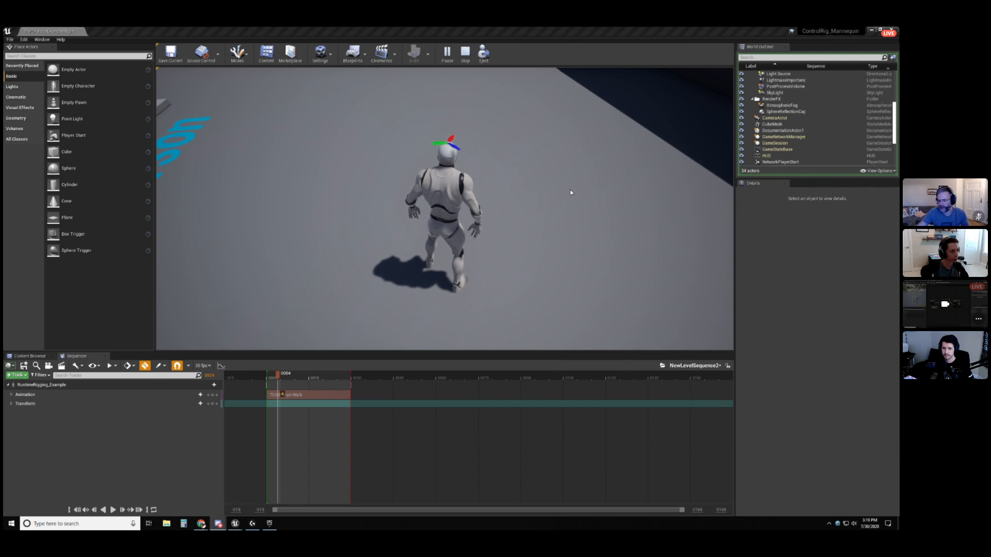
click(466, 54)
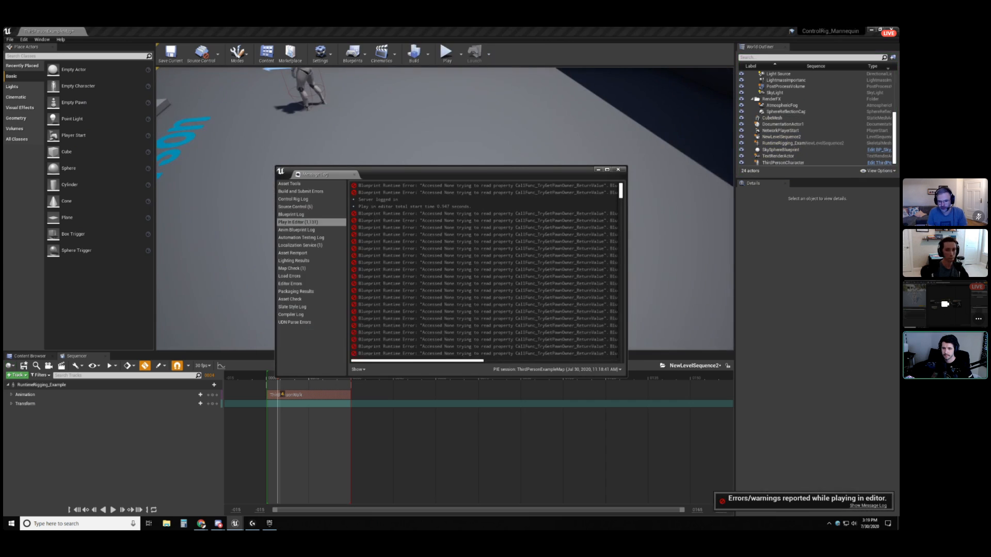
In Mannequin_ControlRig, move Set Control Transform's outgoing execution link back to Set Rotation, compile the rig and select PelvisCtrl.
drag(899, 97, 701, 95)
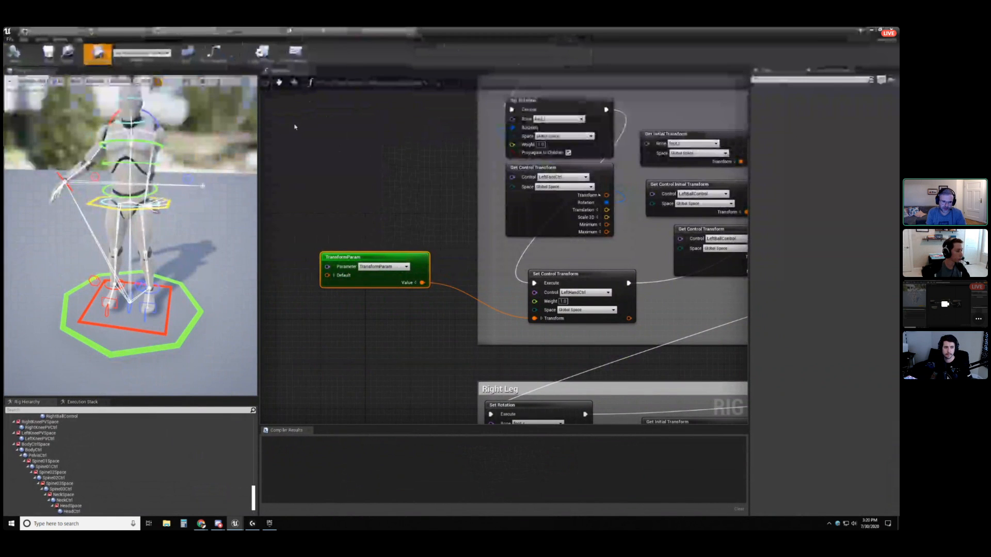
right_drag(595, 248, 514, 283)
ctrl+drag(548, 318, 526, 145)
right_drag(345, 227, 471, 214)
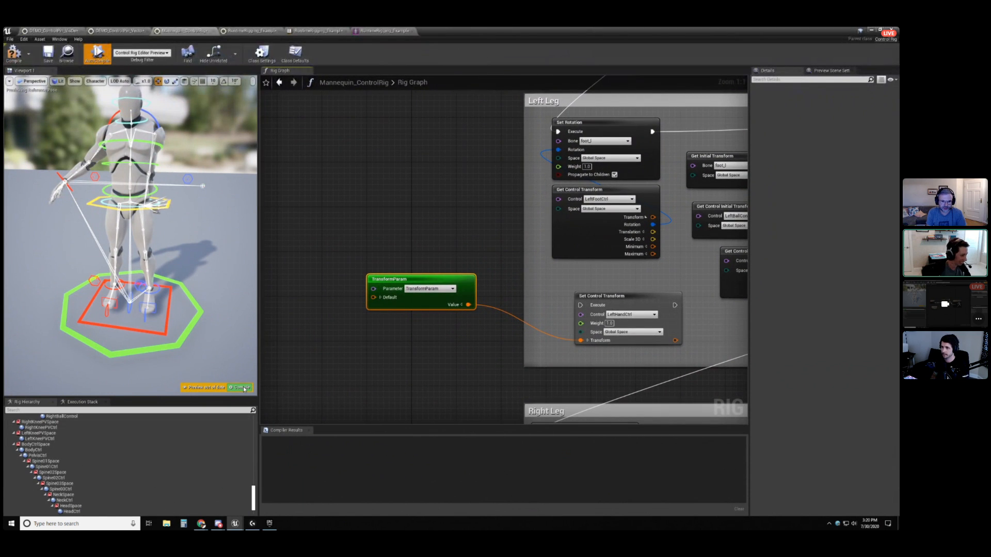
click(103, 456)
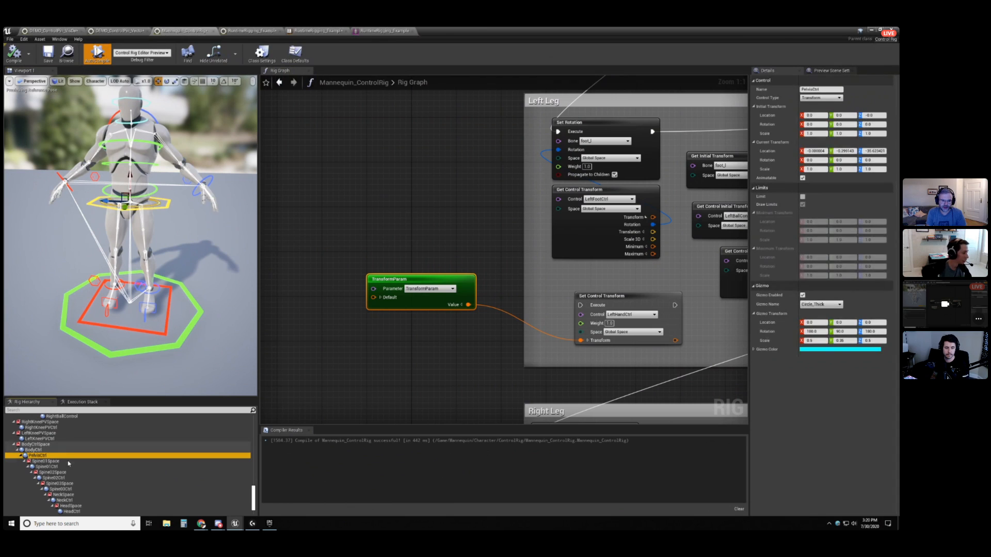
Add a new bone under spine_02 in the rig hierarchy, keeping its default name.
scroll(72, 454, up, 2)
scroll(71, 449, up, 15)
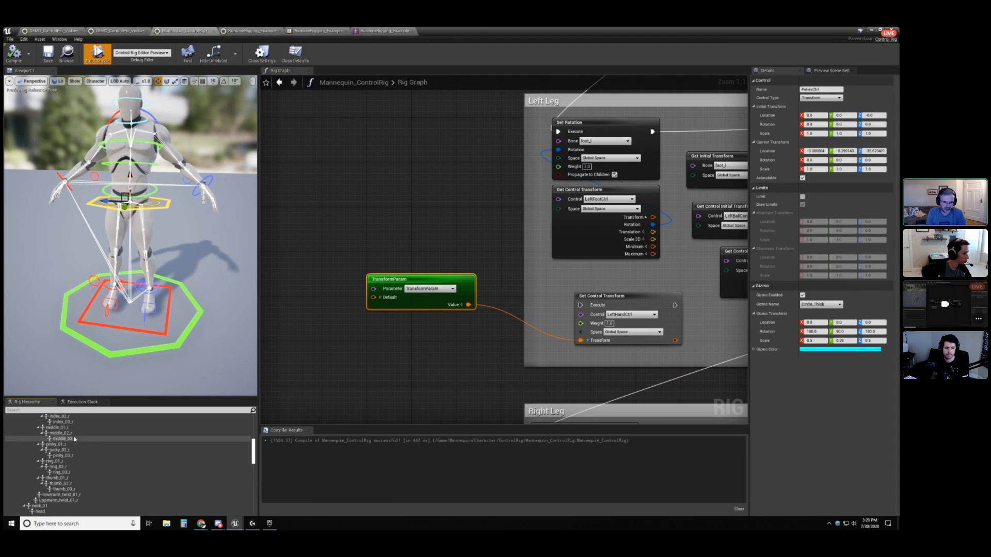
scroll(74, 442, up, 2)
right_click(67, 434)
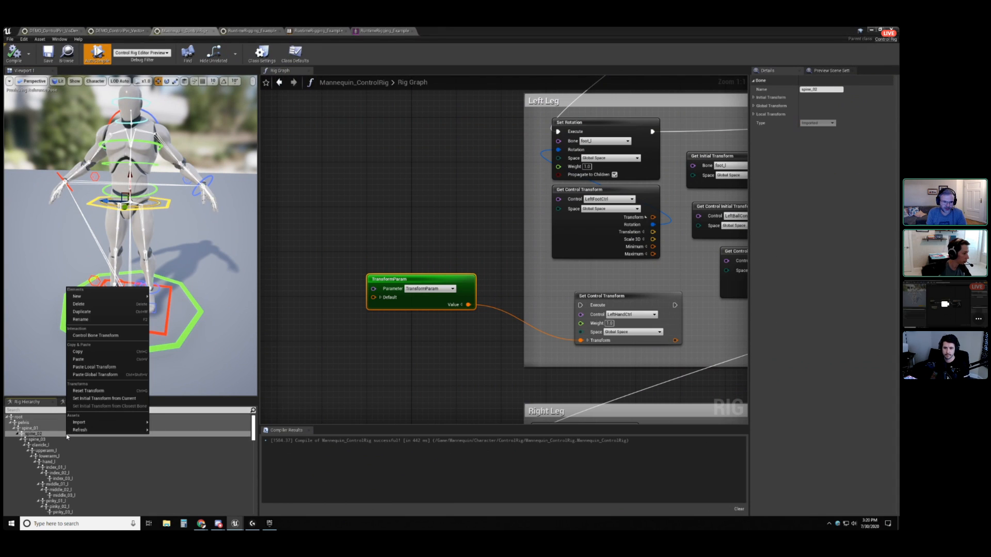
mouse_move(126, 300)
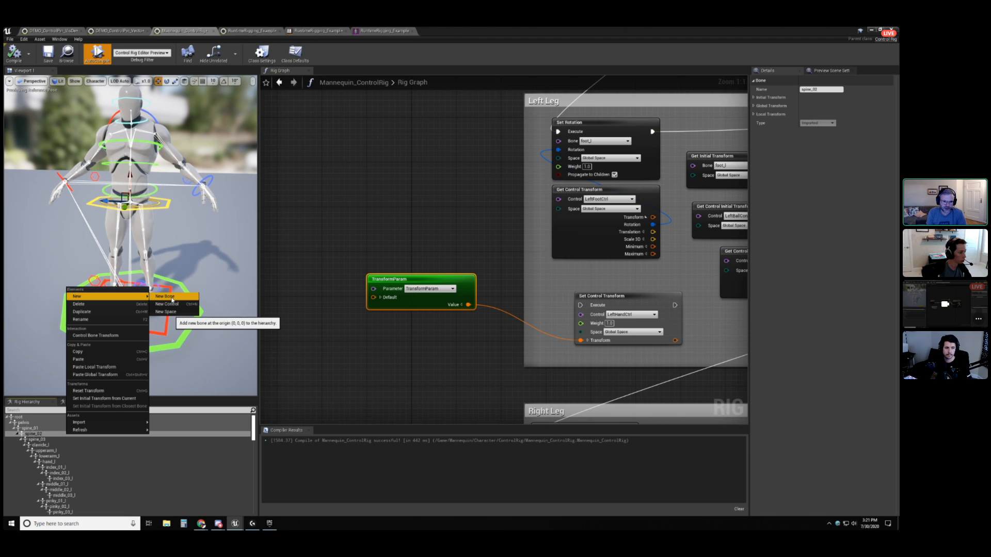
click(173, 298)
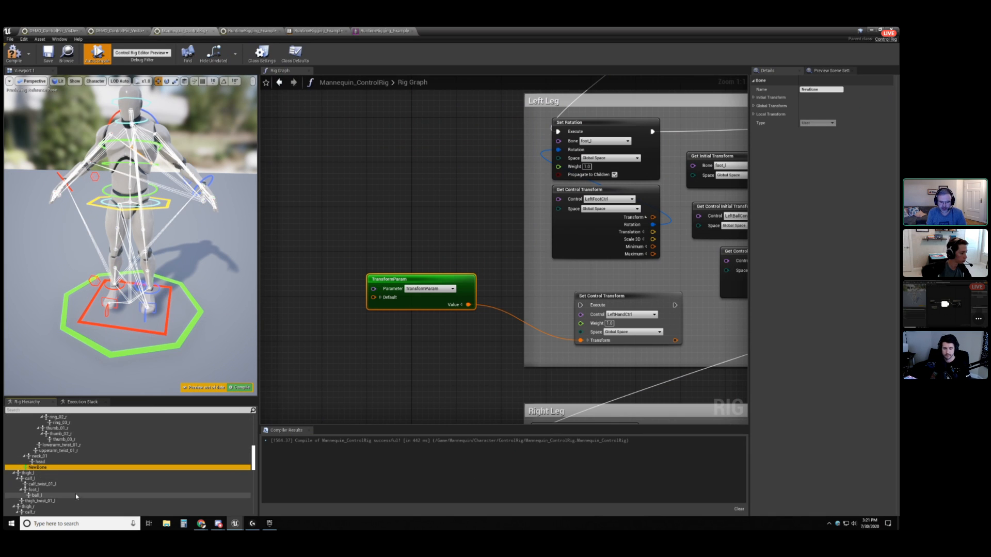
double_click(43, 469)
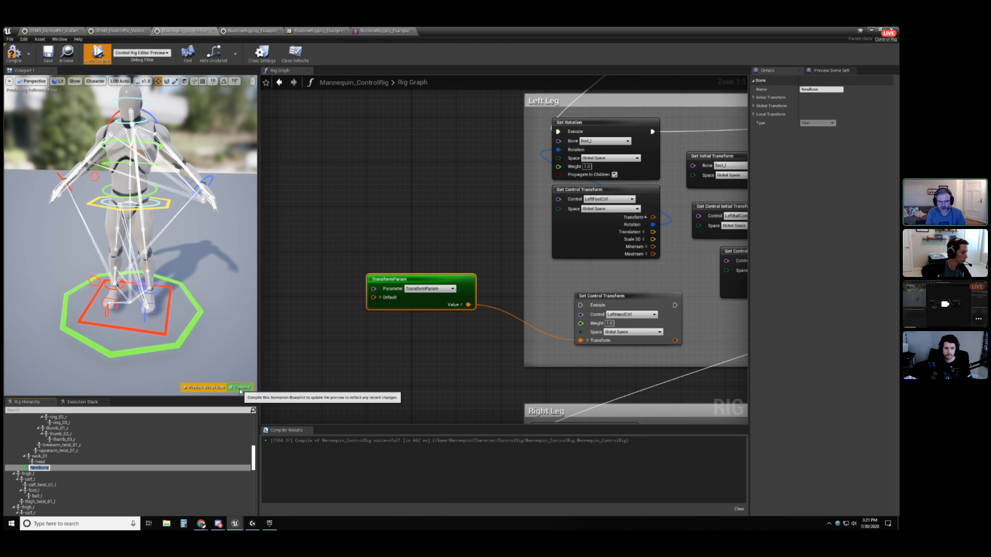
key(Return)
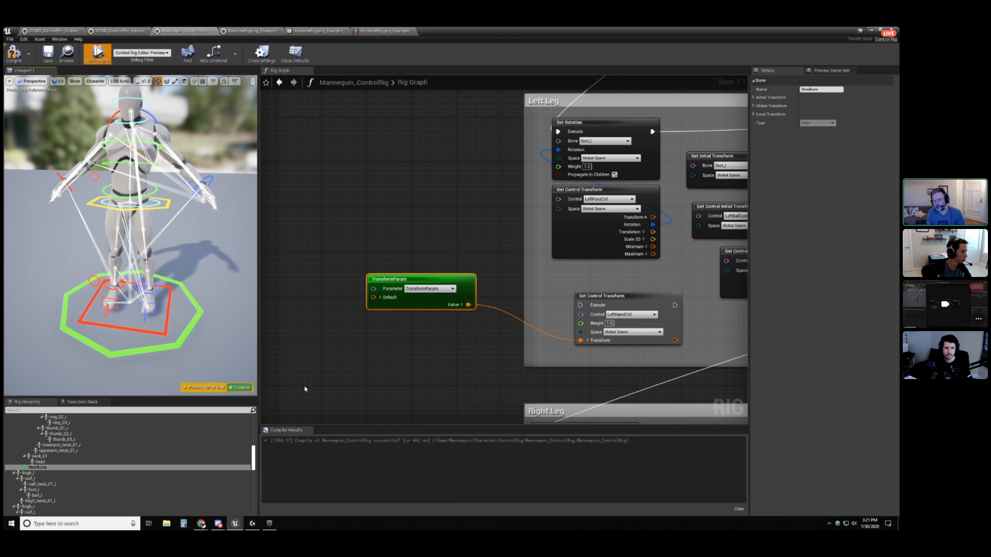
Select the new bone and examine its initial and global transform values.
click(52, 468)
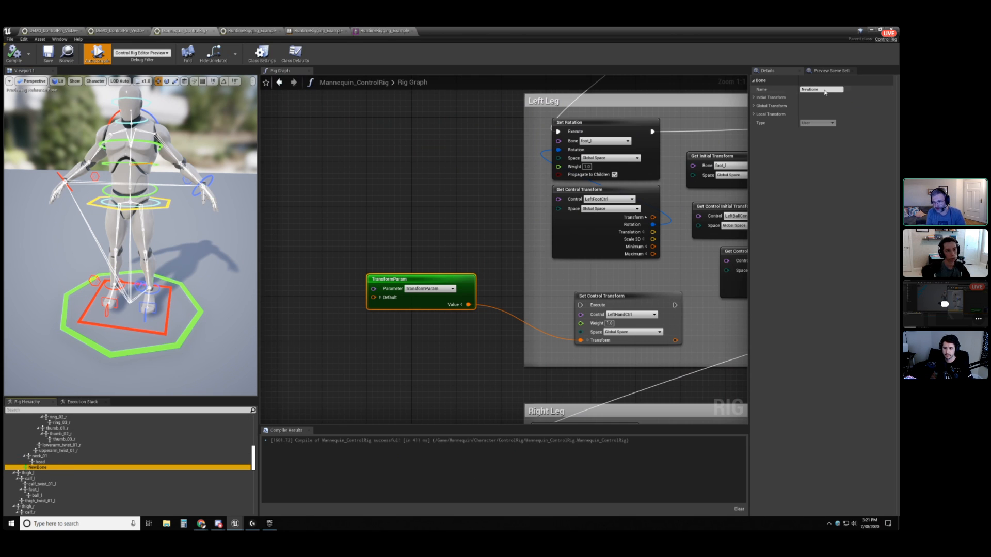
click(754, 97)
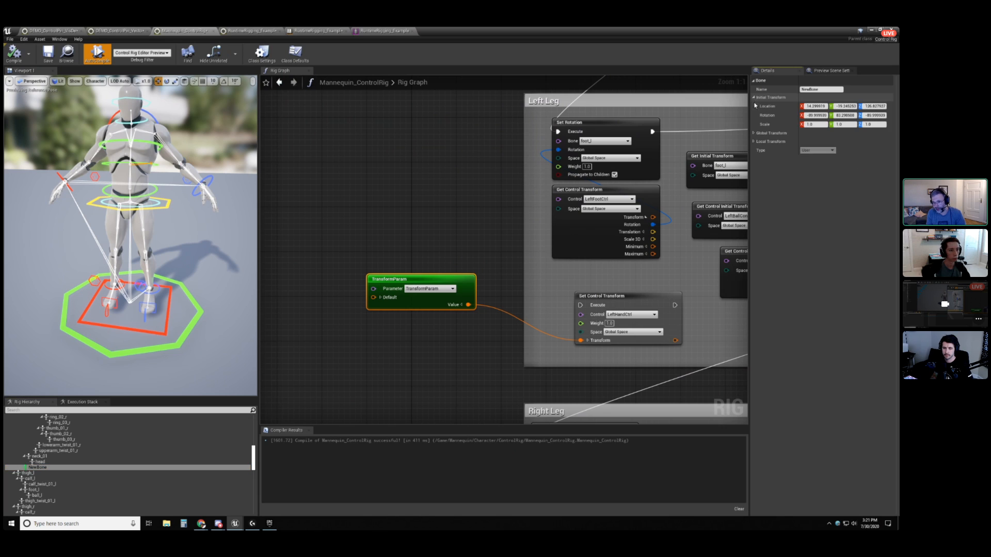
click(754, 134)
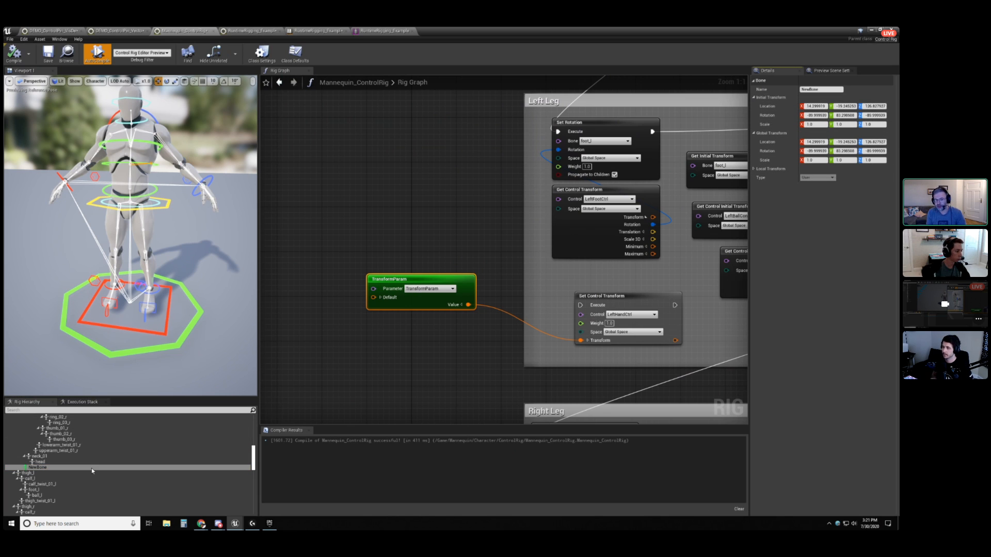
Add a Get Transform node for NewBone to the Rig Graph and place it above the TransformParam node.
drag(83, 467, 356, 189)
click(382, 198)
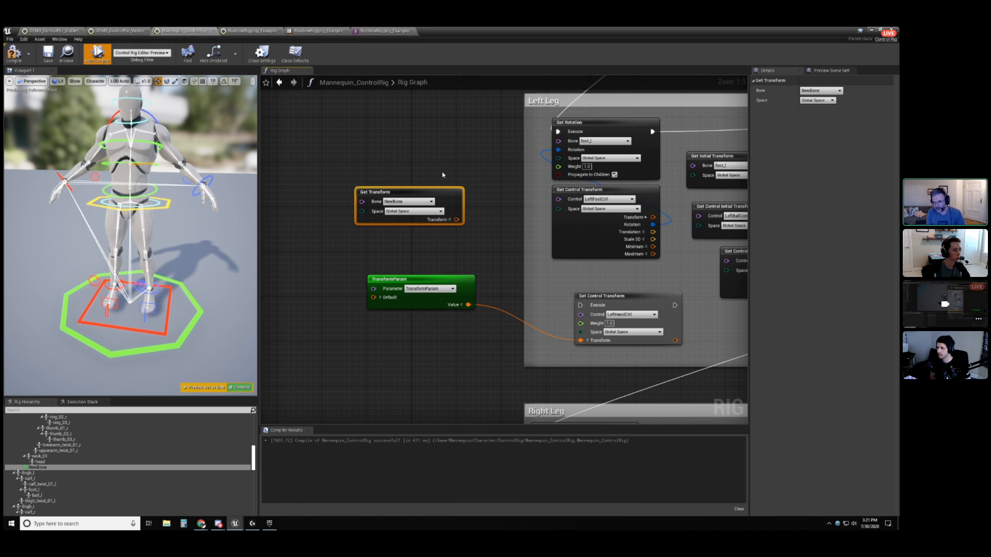
drag(423, 192, 395, 156)
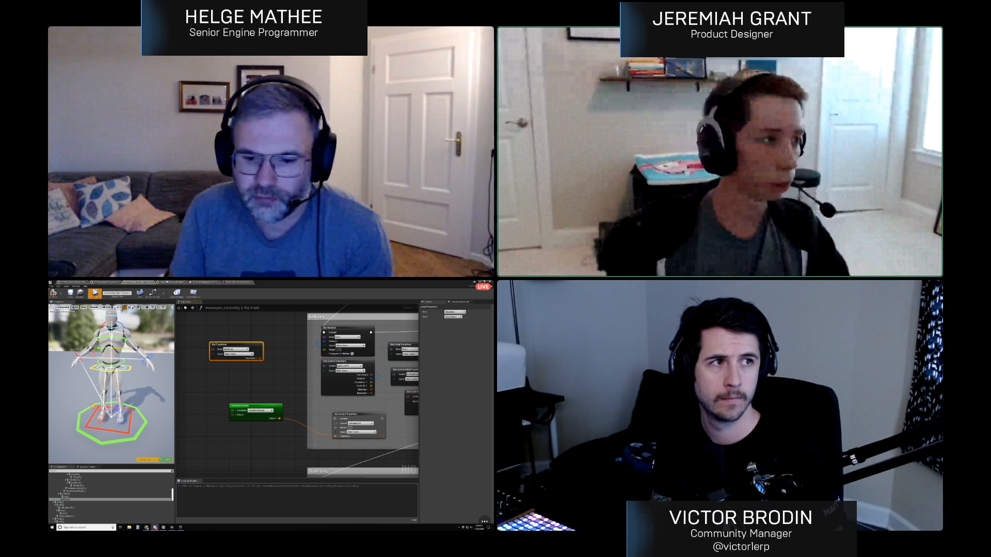
Open the runtime rigging example's Anim Graph and examine how its Control Rig node is connected.
click(205, 282)
right_drag(326, 347, 328, 328)
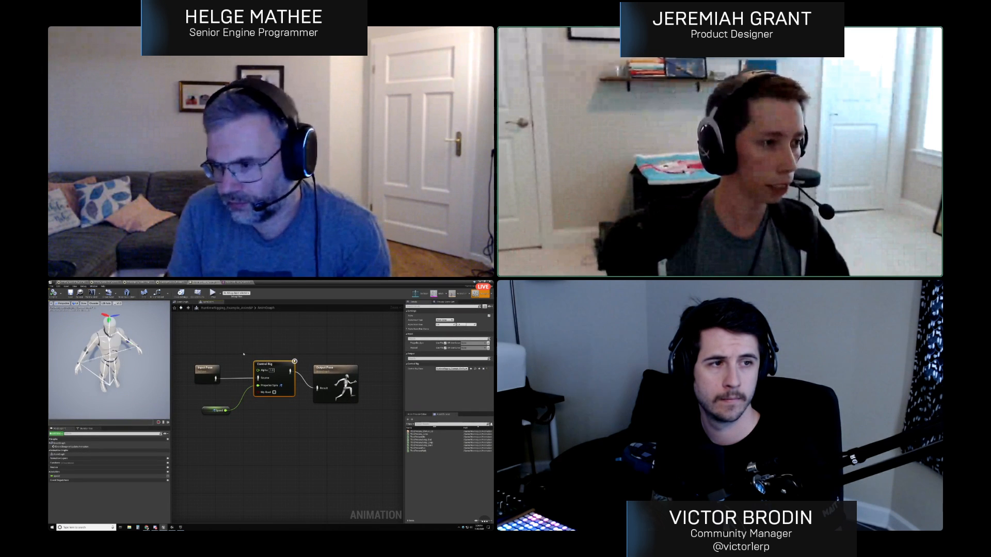
drag(220, 328, 238, 355)
drag(267, 326, 284, 349)
click(277, 364)
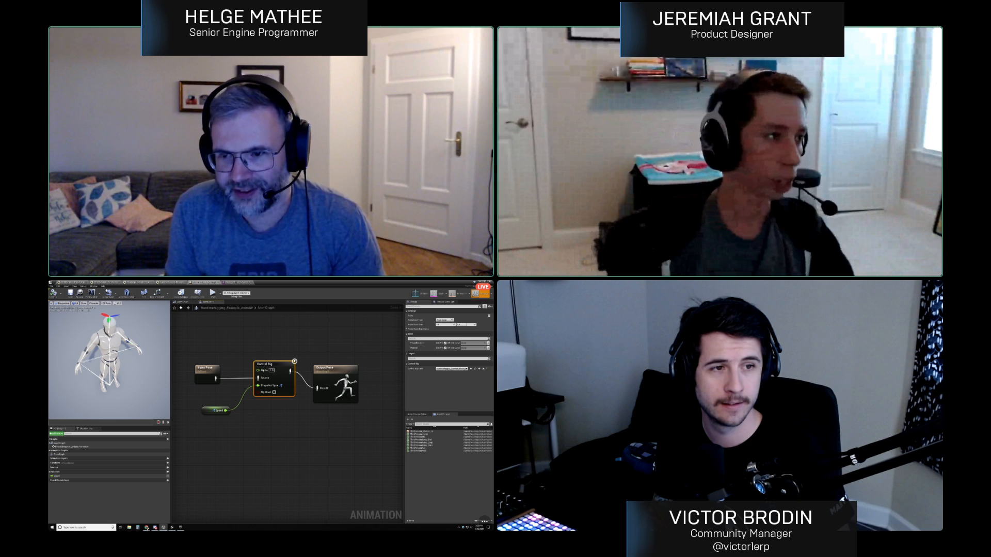
Return to Mannequin_ControlRig and review the Pole Vector Kind and Pole Vector Space options on the left leg's Basic IK node.
click(171, 283)
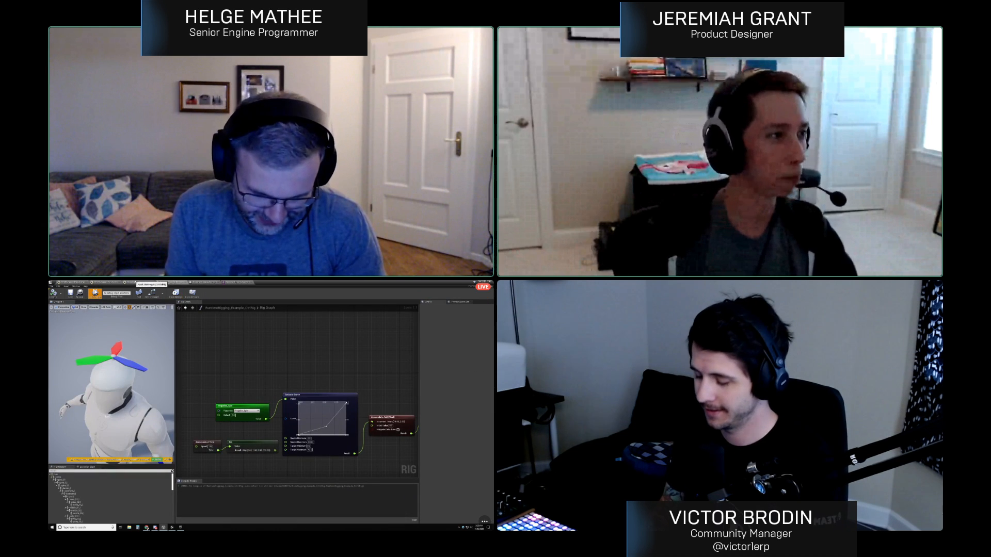
click(138, 283)
right_drag(284, 379, 190, 406)
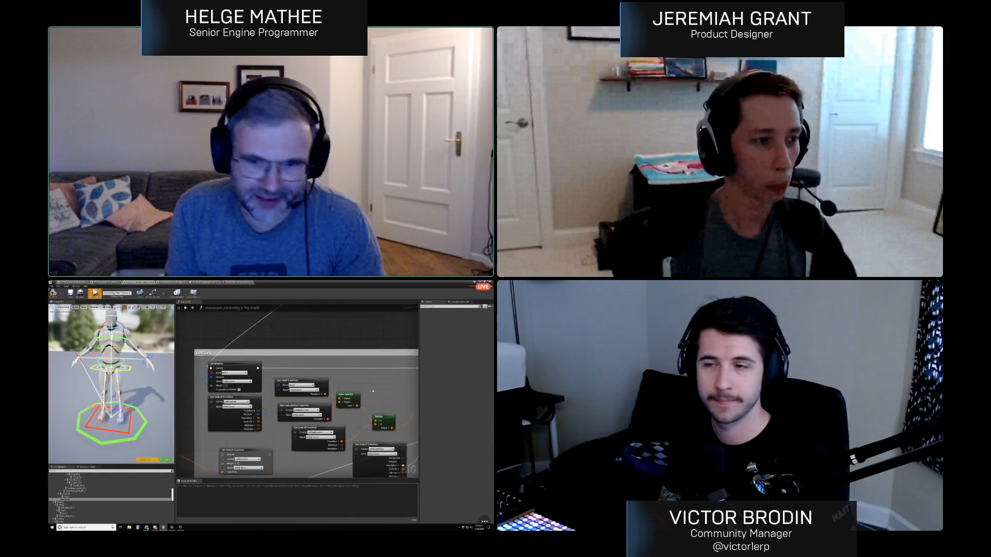
right_drag(363, 376, 193, 365)
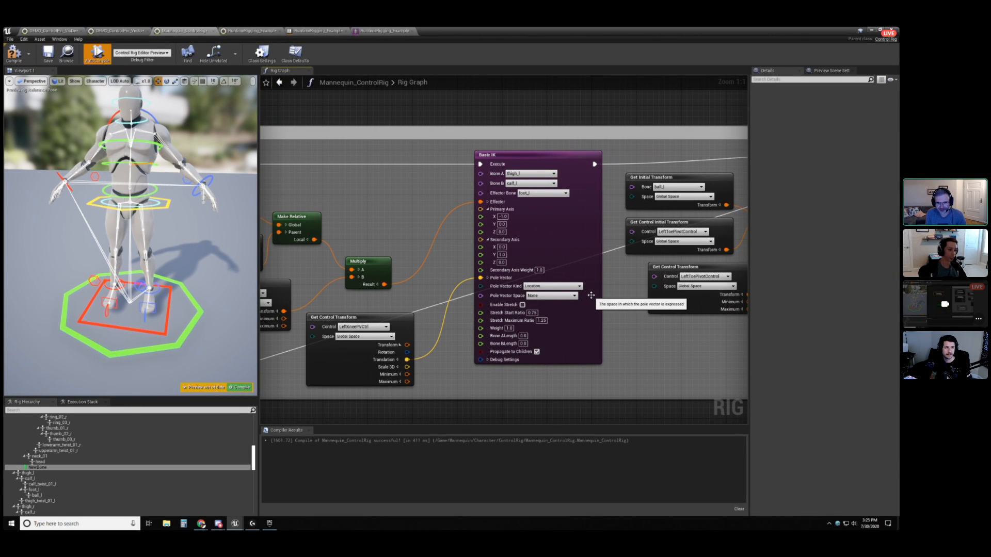
scroll(606, 307, up, 2)
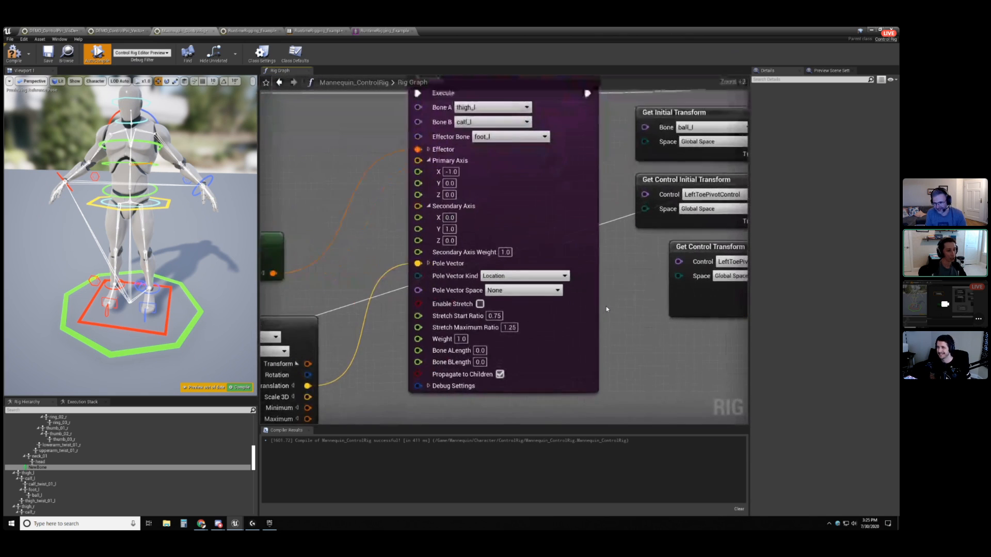
right_drag(606, 305, 606, 327)
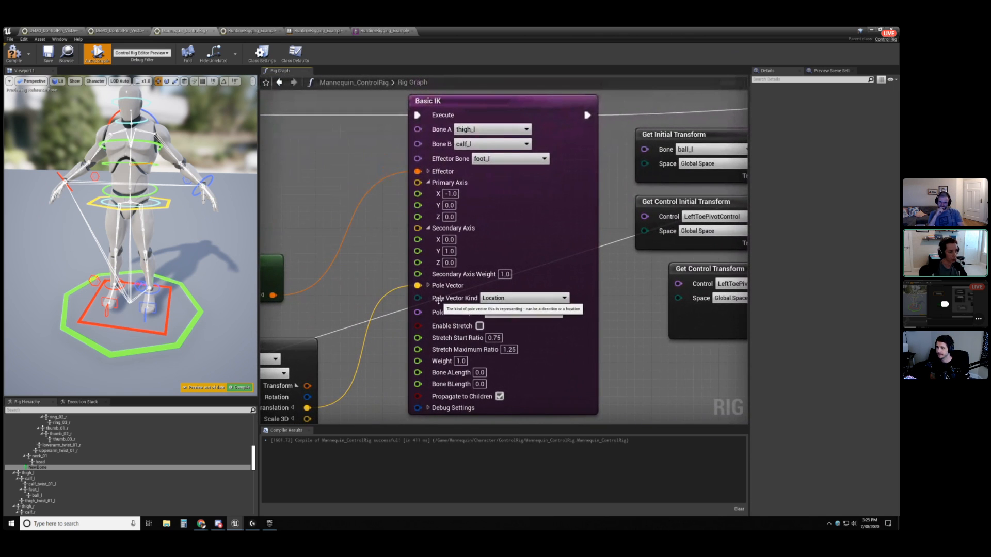
click(526, 297)
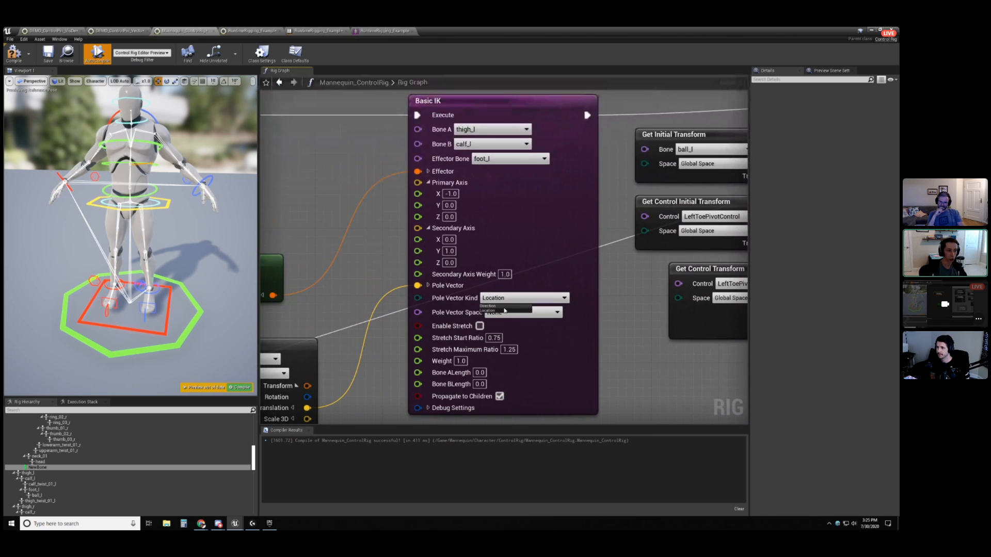
click(643, 395)
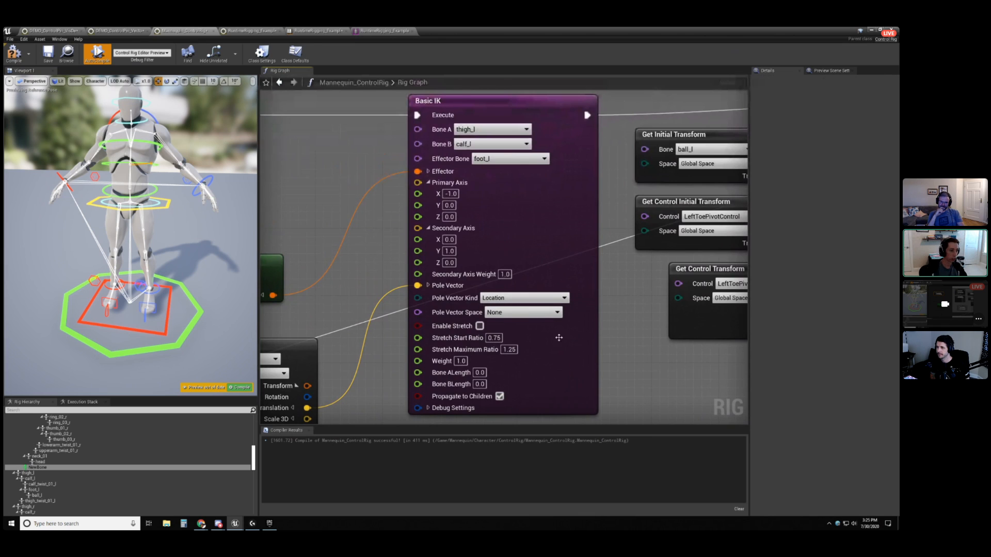
click(528, 312)
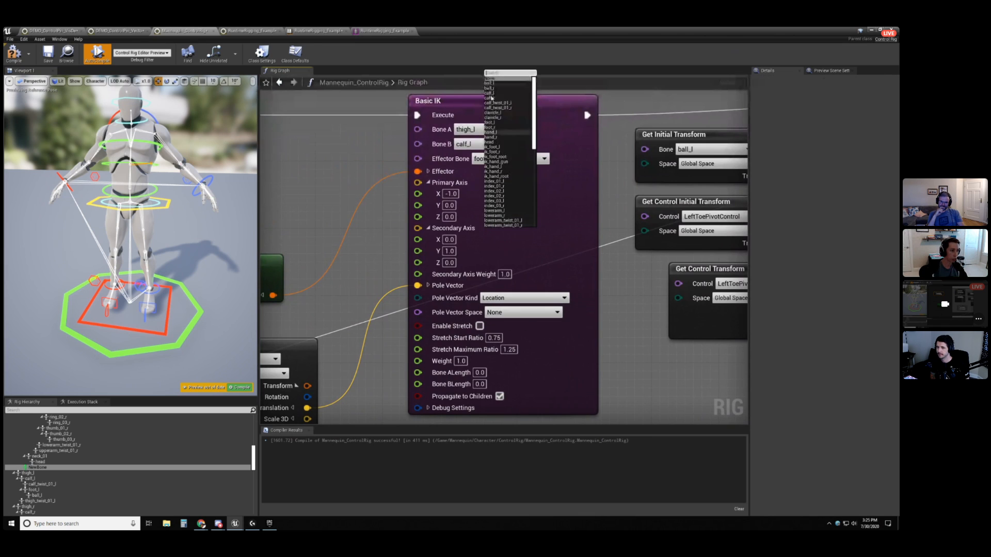
click(644, 348)
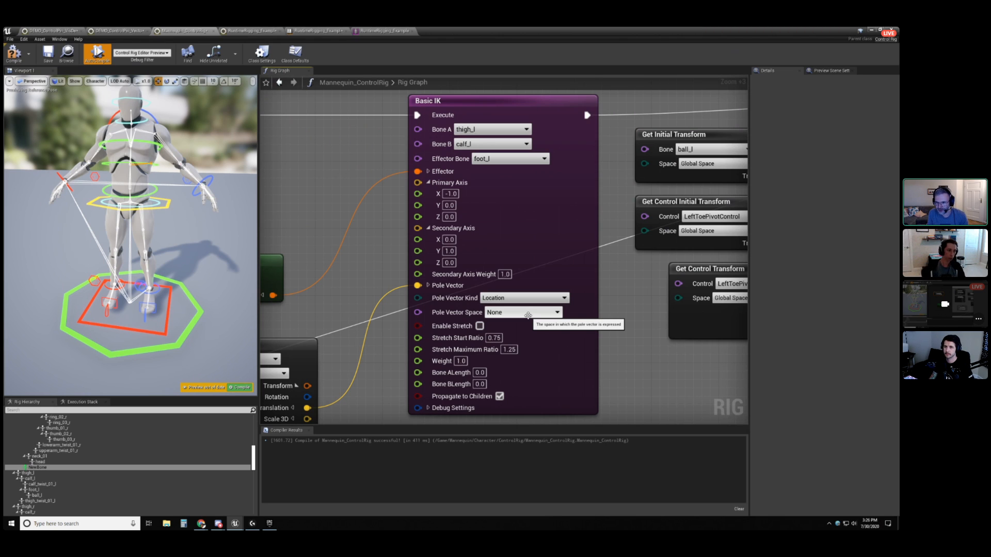
Select the LeftKneePVCtrl Get Control Transform node, try moving that control away from the left foot in the viewport, and undo the move.
right_drag(361, 284, 539, 216)
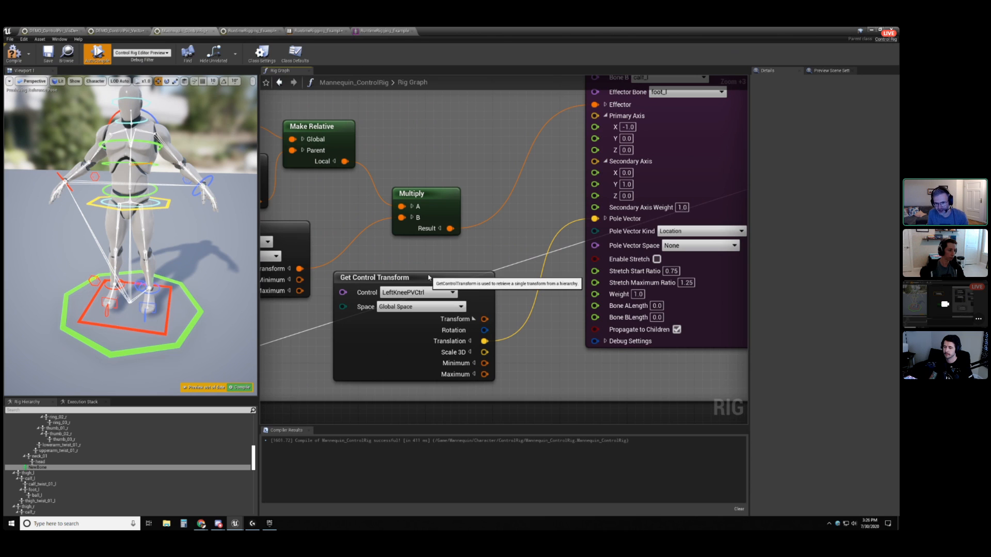
click(427, 277)
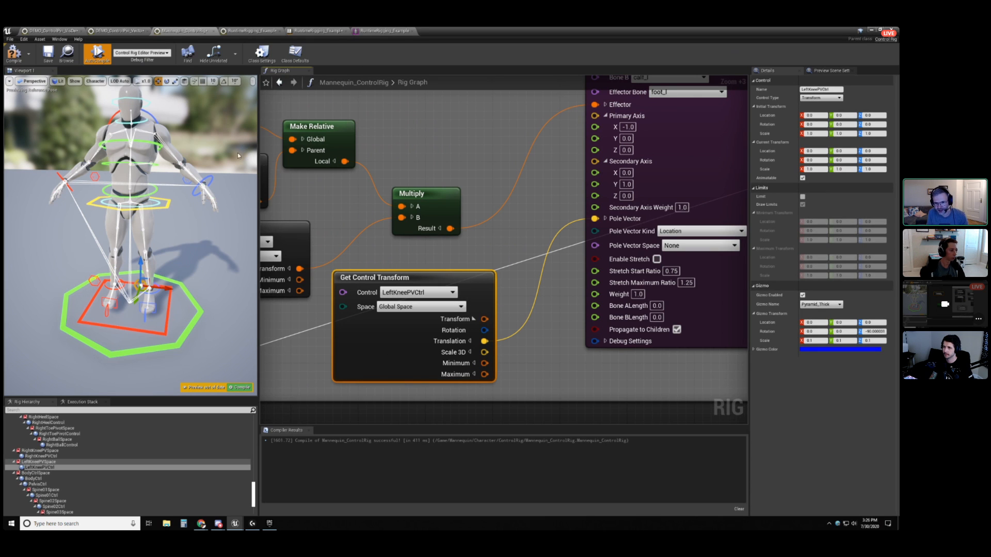
alt+drag(202, 308, 232, 312)
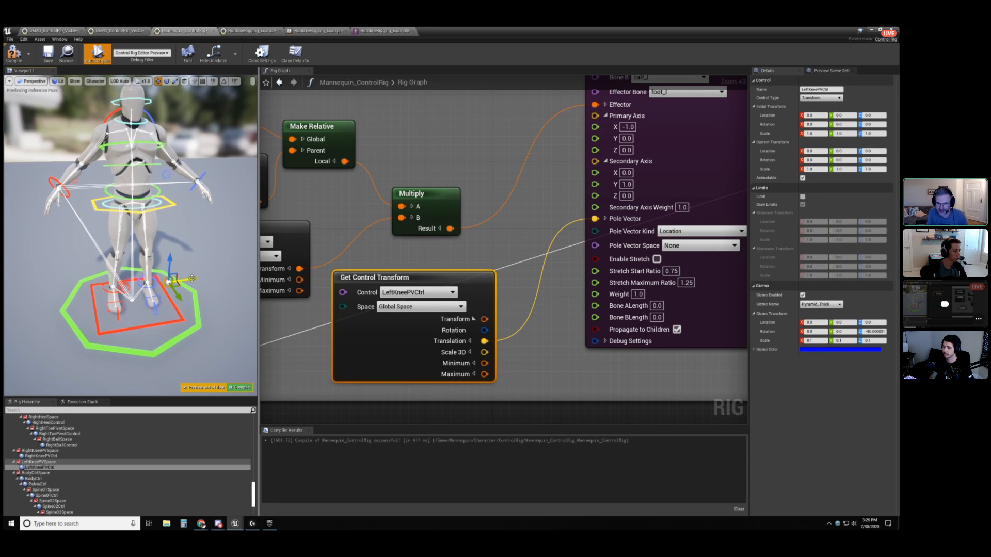
drag(171, 282, 234, 251)
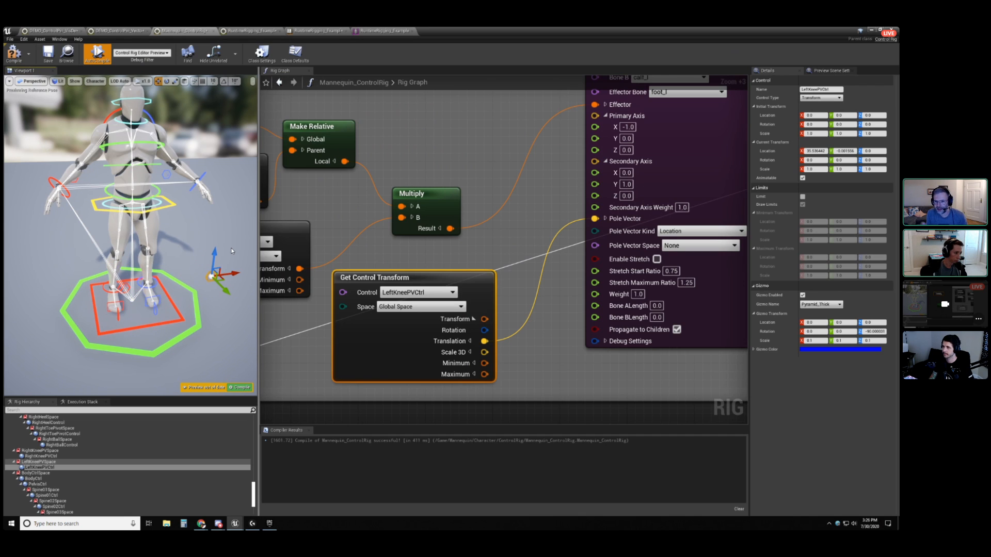
key(ctrl+z)
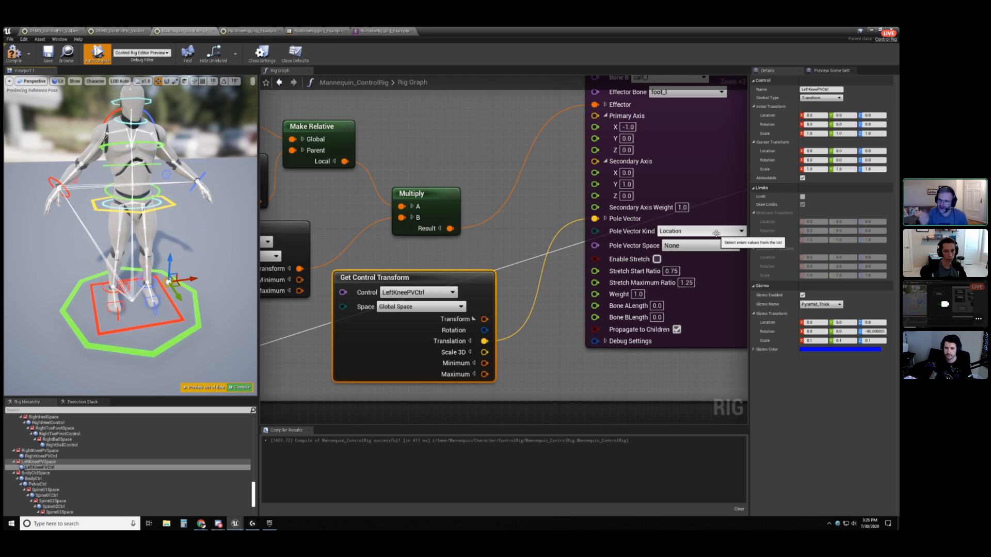
Check the Pole Vector Kind choices on the left leg's Basic IK node again, keeping Location.
click(698, 232)
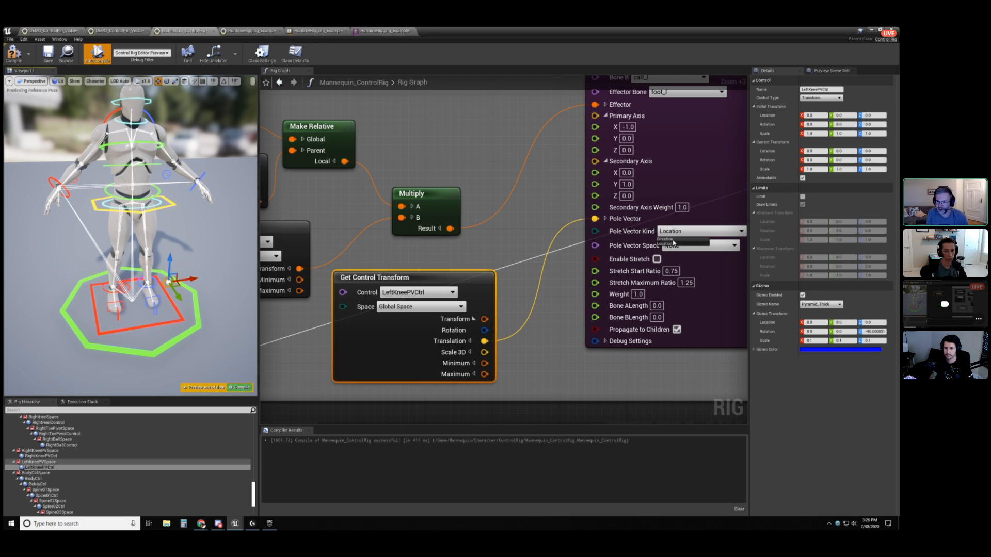
click(673, 243)
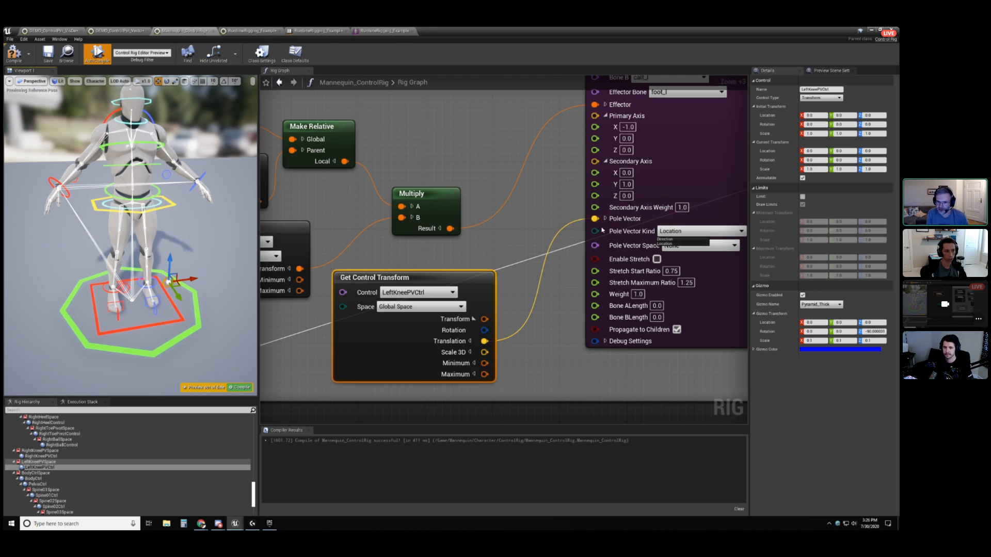
click(555, 222)
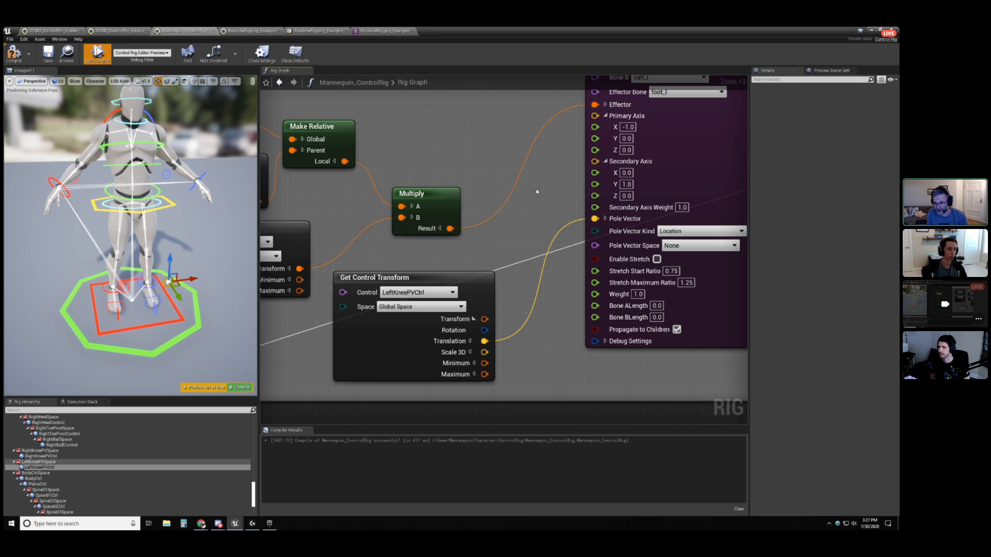
Add a Basic IK node in an empty area of the Rig Graph and shift it slightly upward.
scroll(559, 349, down, 8)
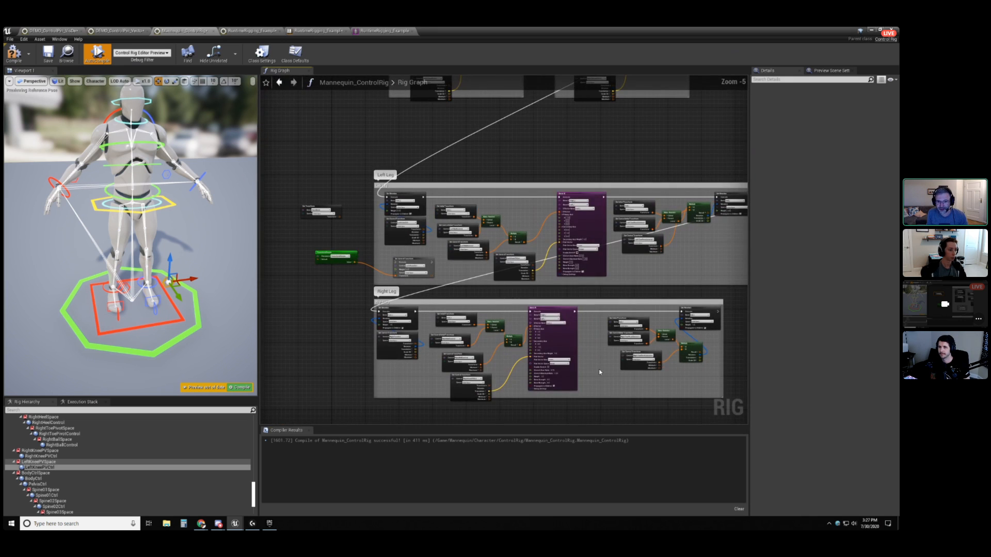
scroll(372, 303, up, 5)
right_click(443, 254)
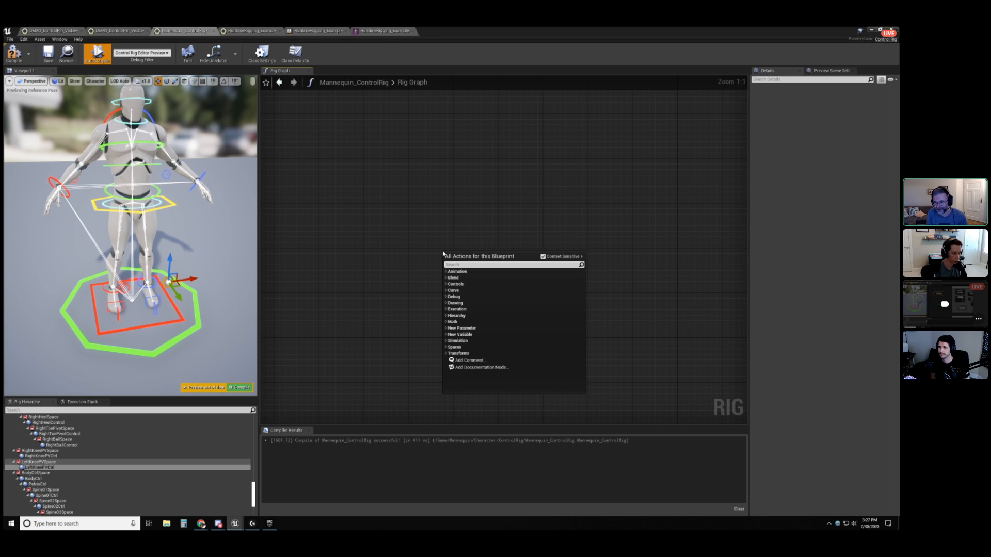
text(basic)
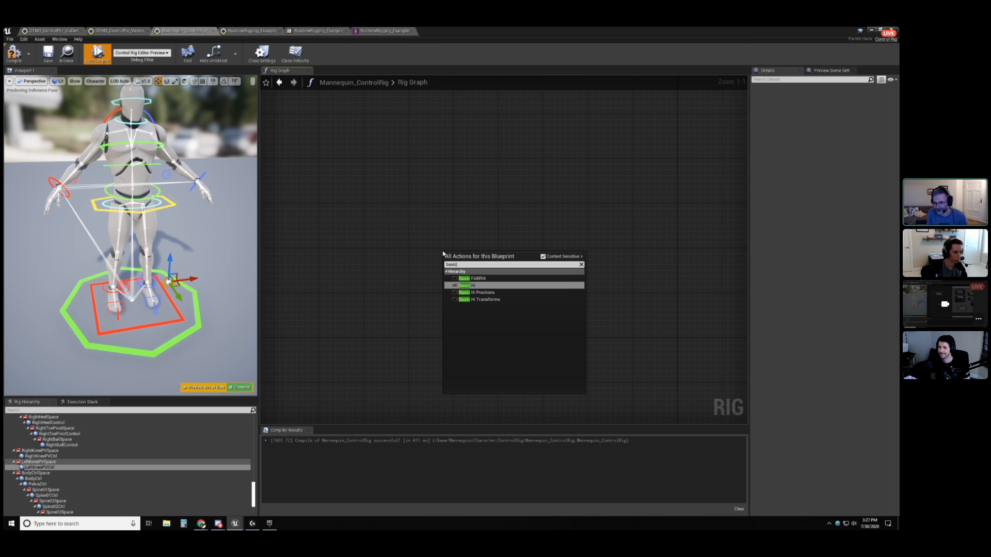
click(483, 285)
drag(517, 257, 529, 224)
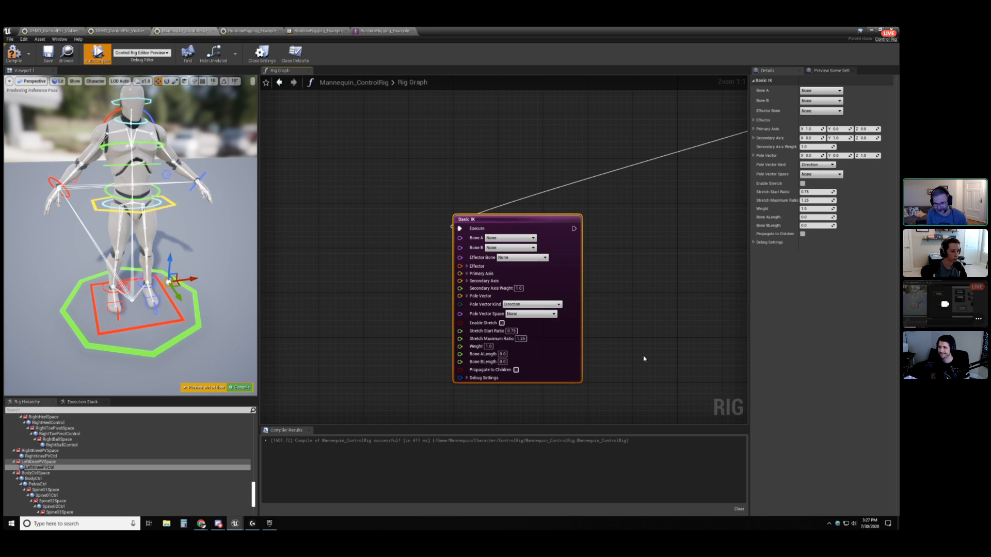
scroll(645, 359, up, 1)
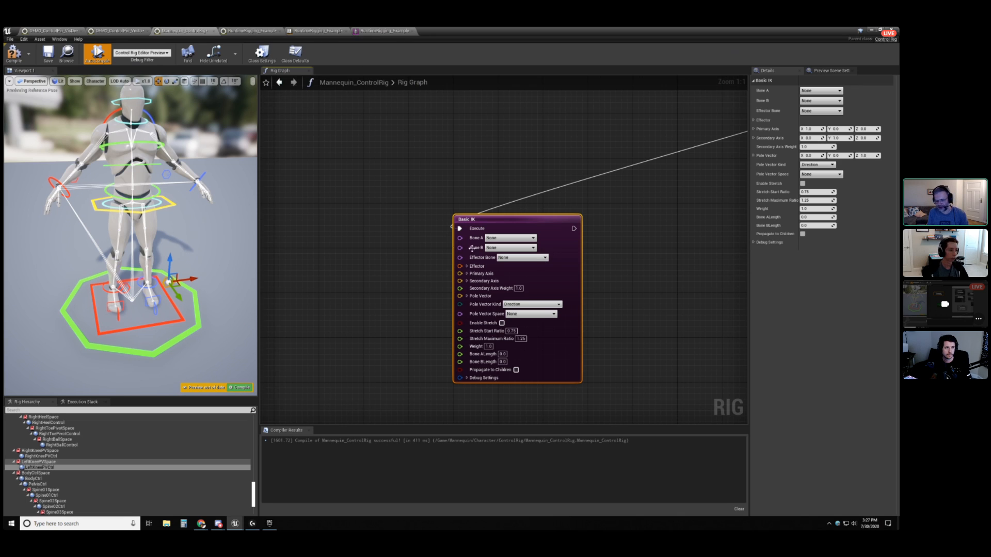
Break the execution link into the new Basic IK node and clear the node selection.
alt+click(460, 229)
drag(606, 201, 531, 247)
click(619, 217)
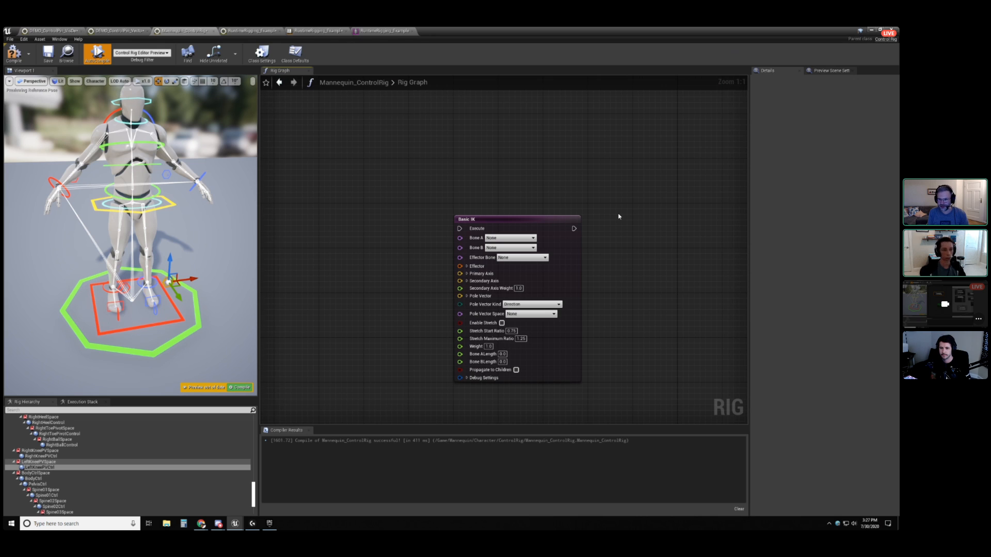
Add a Spring IK node beside the unlinked Basic IK node in the Rig Graph.
right_click(619, 217)
text(spr)
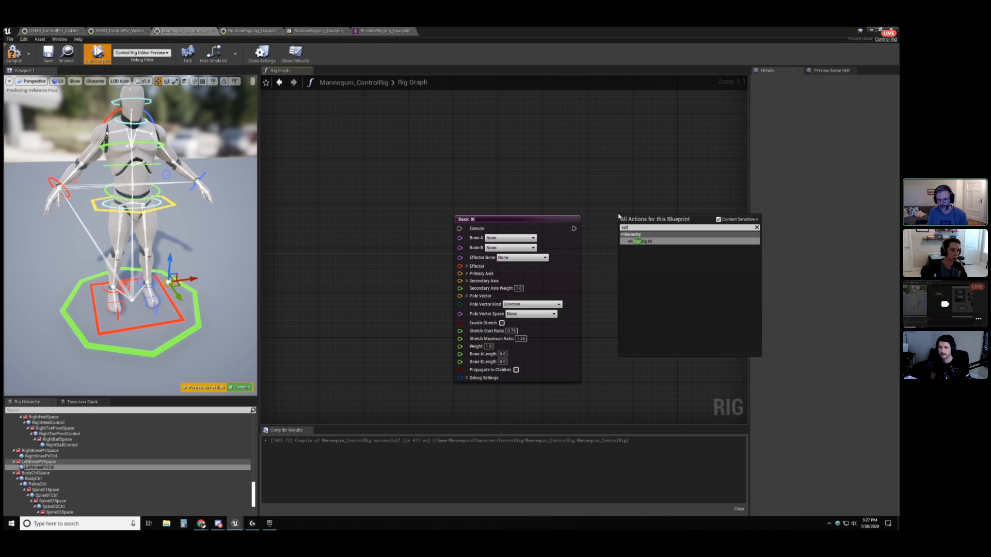
key(Return)
right_drag(651, 190, 519, 178)
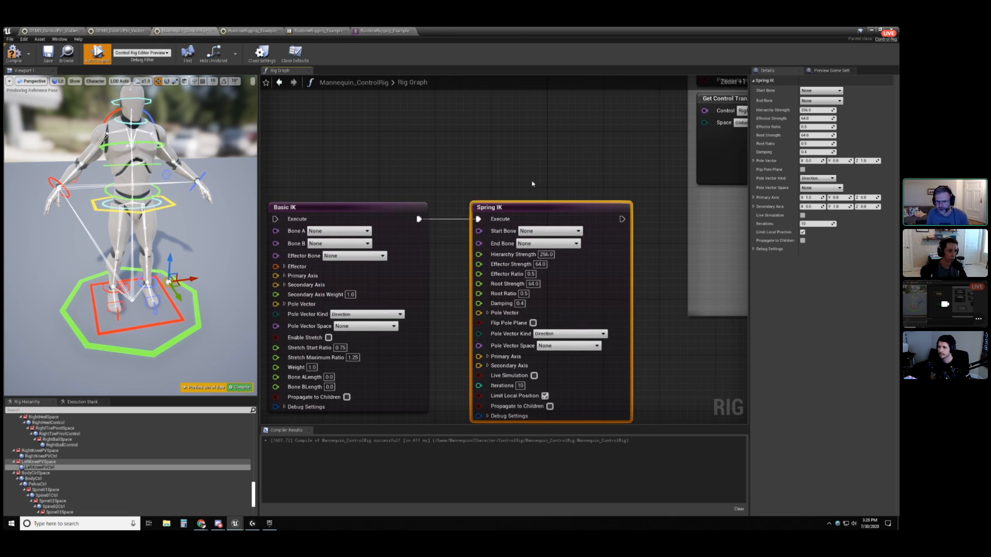
scroll(531, 183, up, 2)
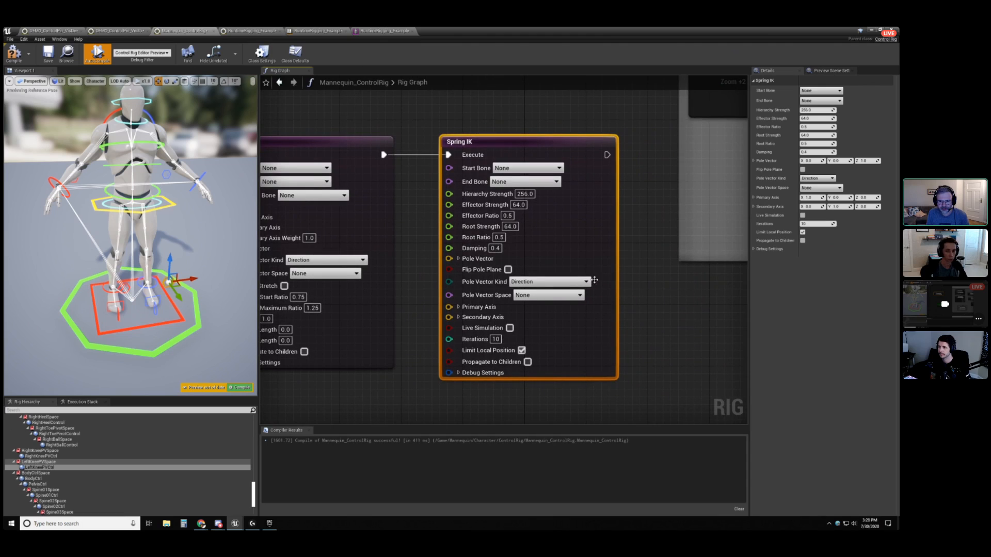
Add a Basic IK Transforms node in the empty area beyond the Spring IK node and shift it slightly down and right.
right_click(648, 385)
text(basic)
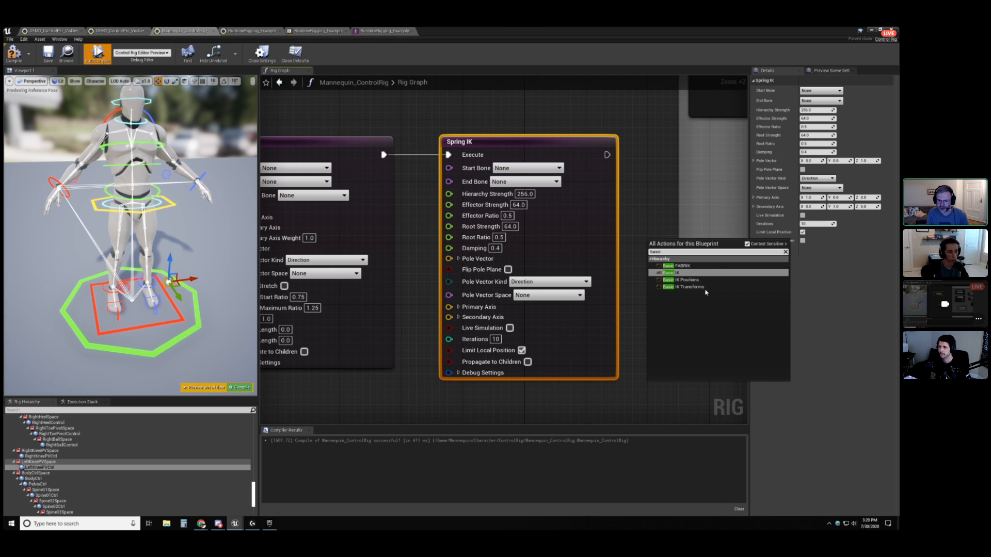
click(686, 287)
right_drag(674, 350, 438, 154)
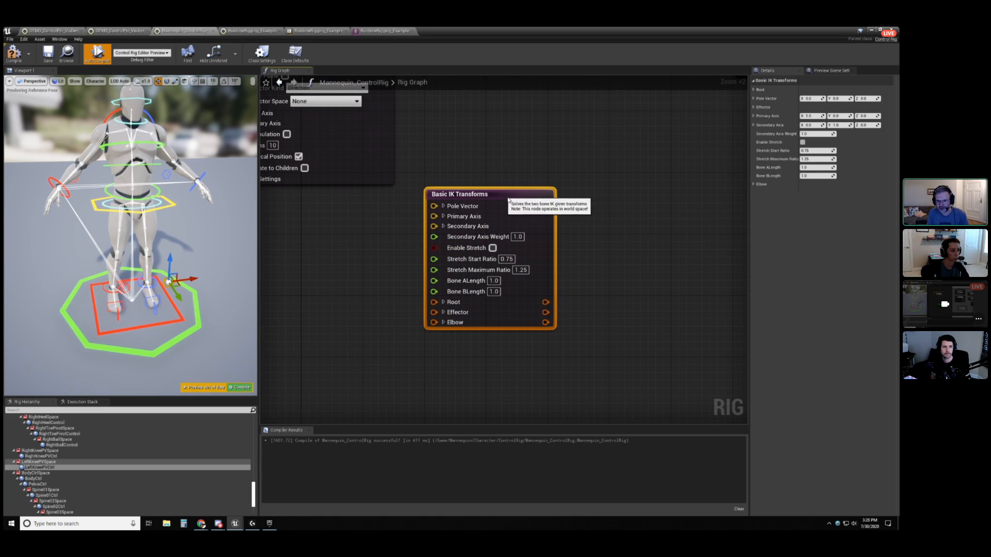
drag(496, 192, 528, 208)
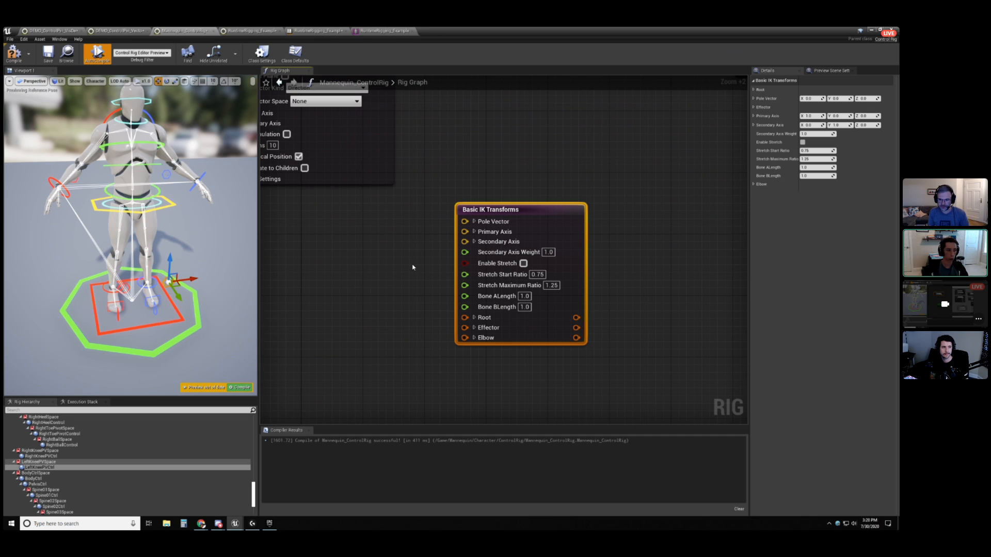
right_drag(449, 155, 586, 348)
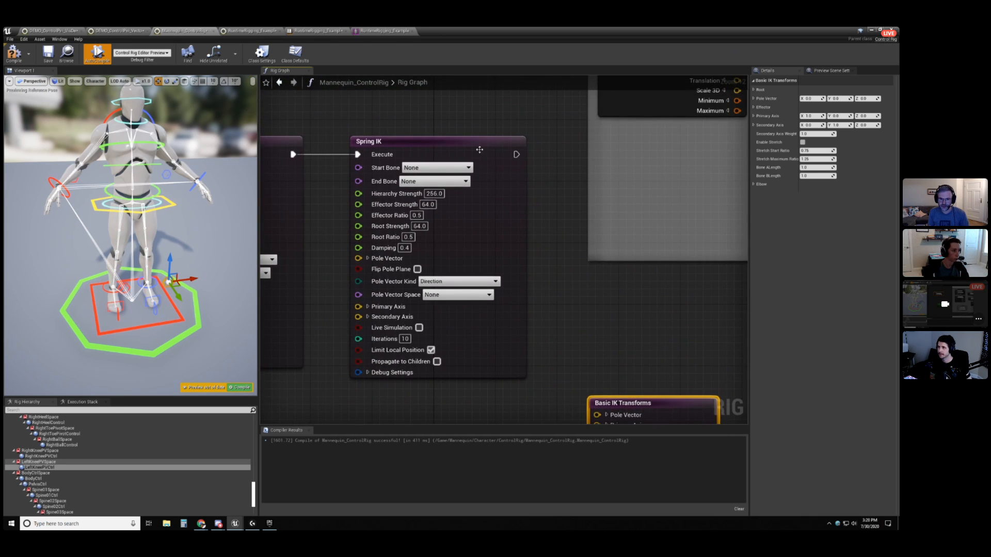
click(587, 301)
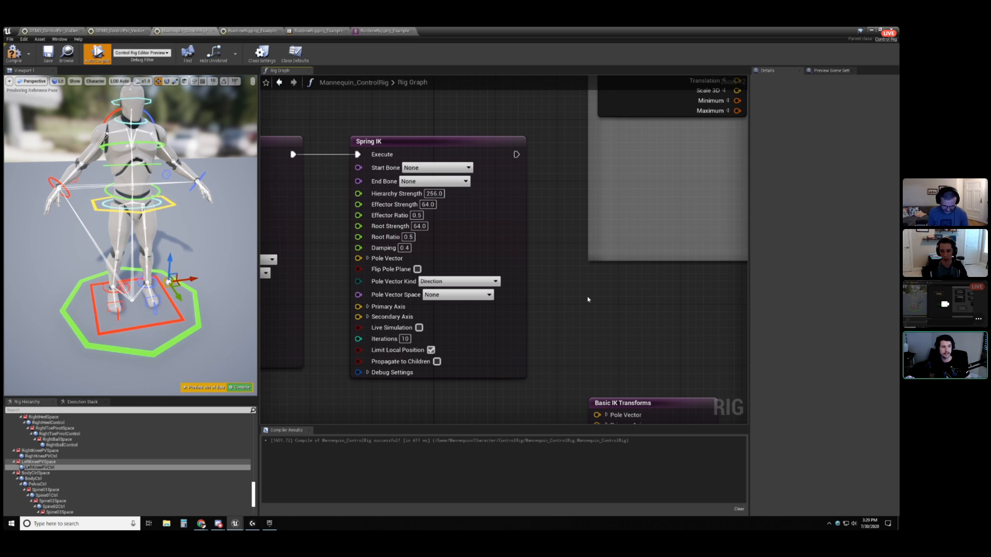
Add an Evaluate Curve node in the empty area above the NewBone Get Transform node and move it clear of the Left Leg comment.
mouse_move(686, 176)
right_down()
mouse_move(526, 274)
mouse_move(471, 366)
right_up()
right_drag(560, 186, 475, 315)
right_drag(536, 223, 514, 258)
scroll(551, 222, down, 3)
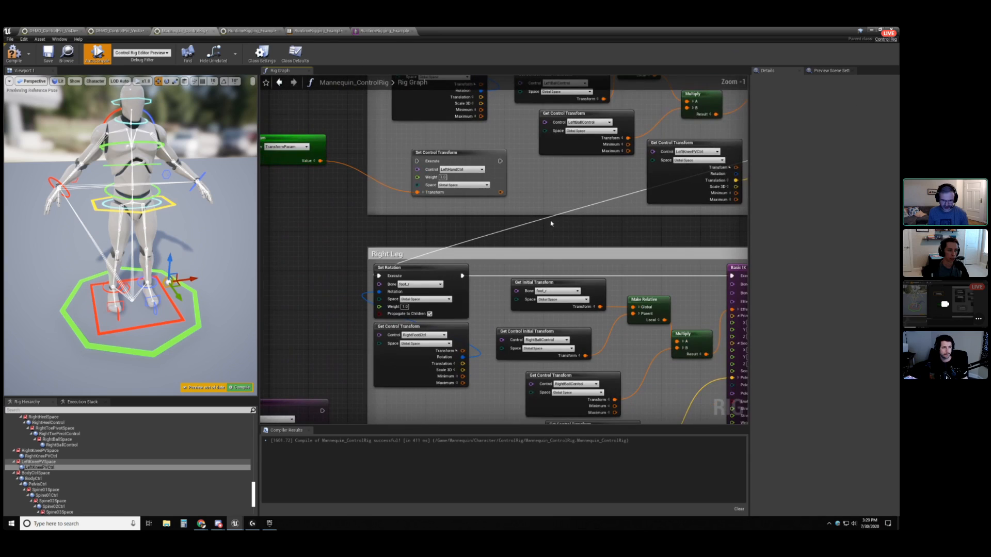
right_drag(563, 191, 519, 379)
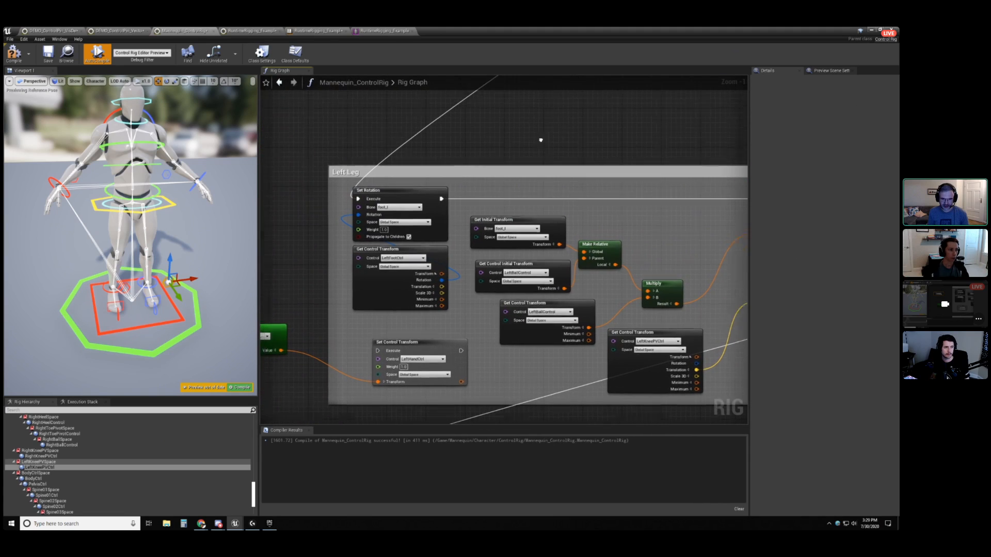
right_drag(538, 140, 723, 177)
right_click(388, 118)
text(eval)
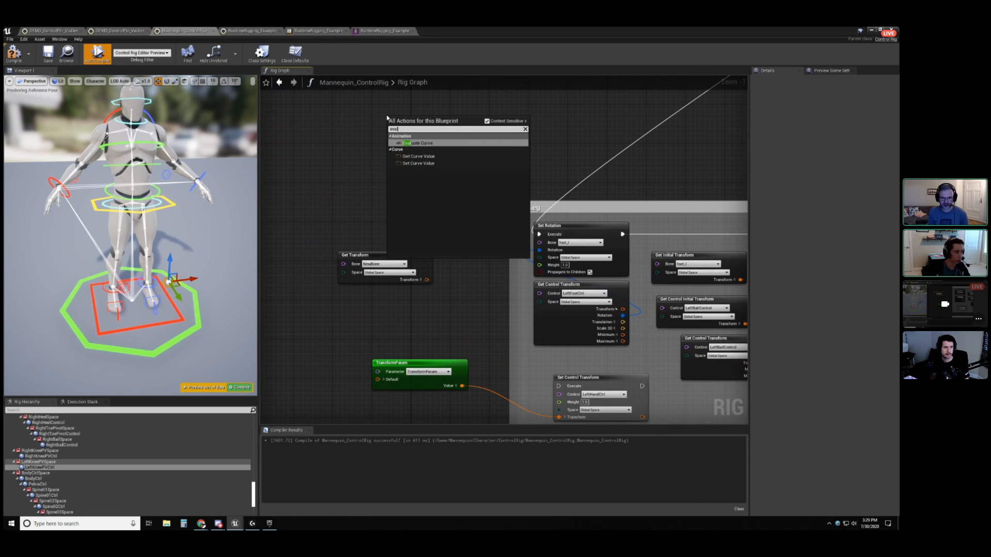
key(Return)
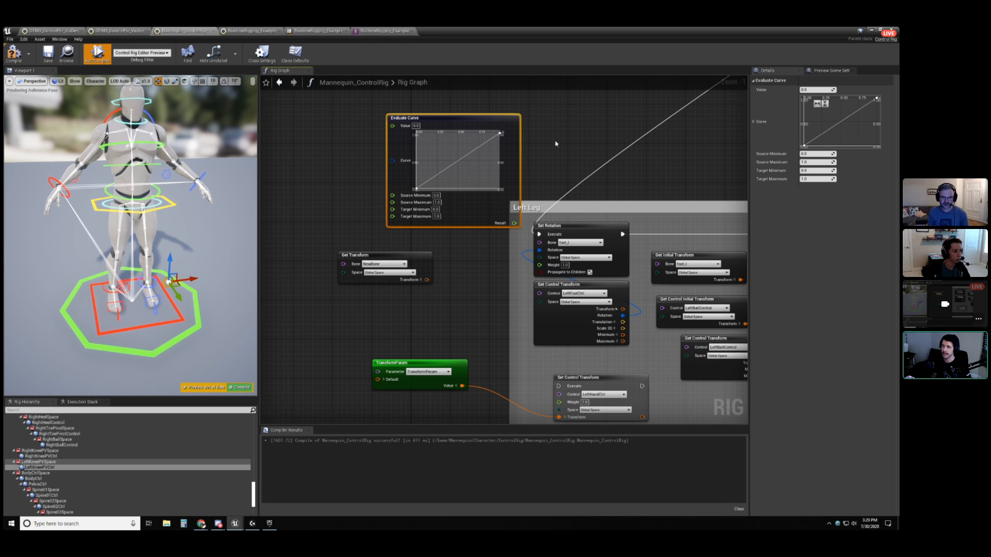
scroll(547, 186, up, 4)
right_drag(546, 191, 677, 179)
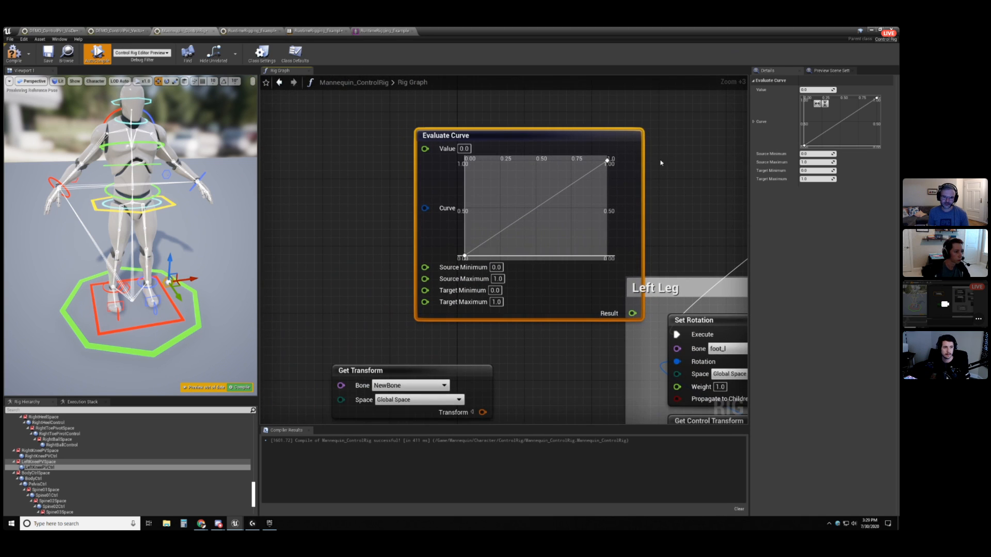
drag(556, 139, 489, 130)
right_drag(595, 156, 693, 159)
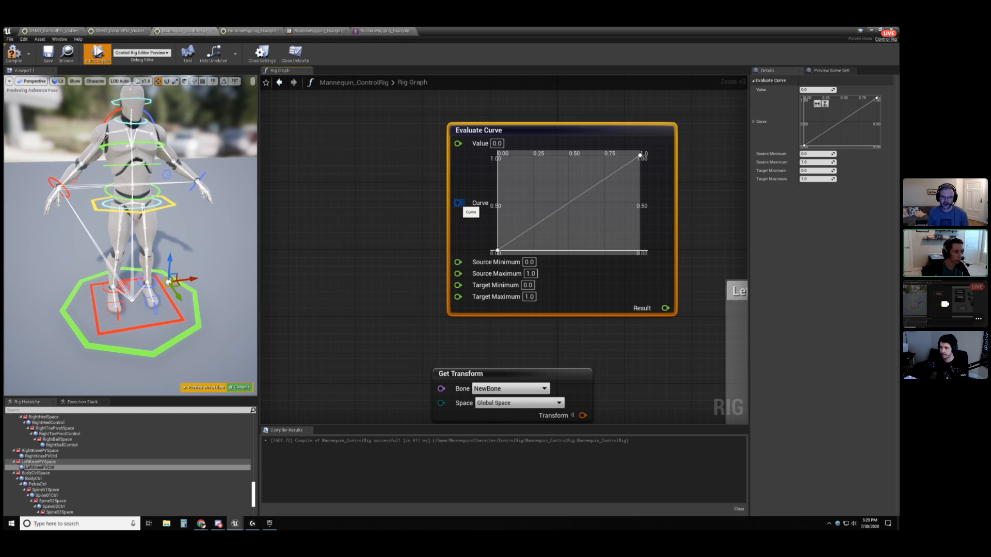
Feed the Evaluate Curve node's Curve input from a separate Curve node and place that node in front of it.
drag(458, 203, 355, 161)
click(365, 195)
right_drag(356, 284, 475, 285)
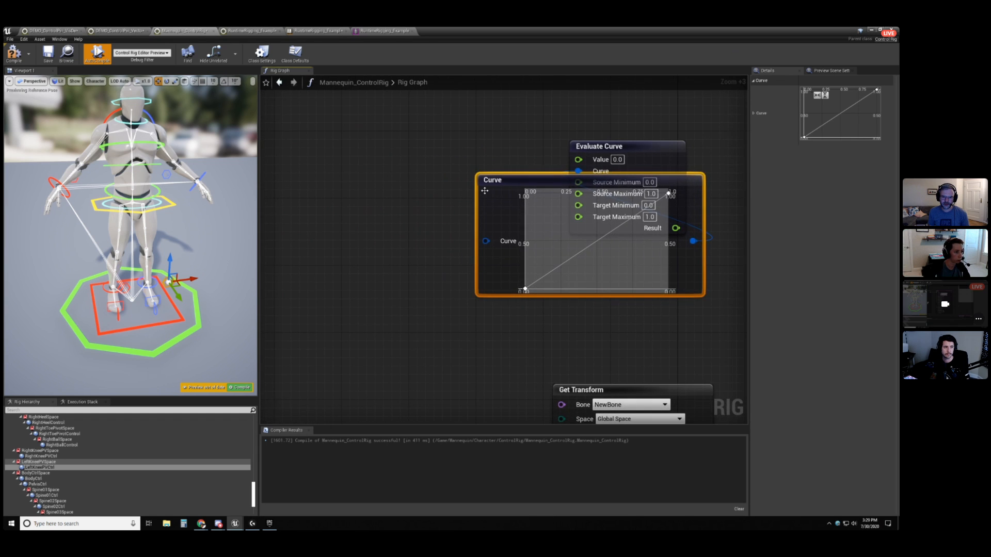
drag(516, 179, 315, 146)
right_drag(406, 290, 442, 332)
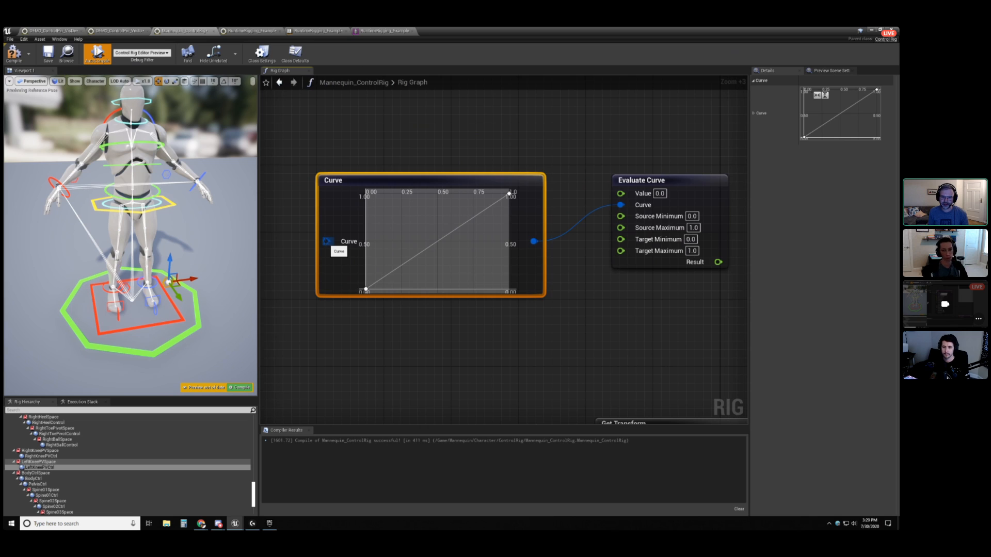
Add a key to the middle of the Curve node's line and move it to about 0.77 across and 0.3 high.
right_click(446, 237)
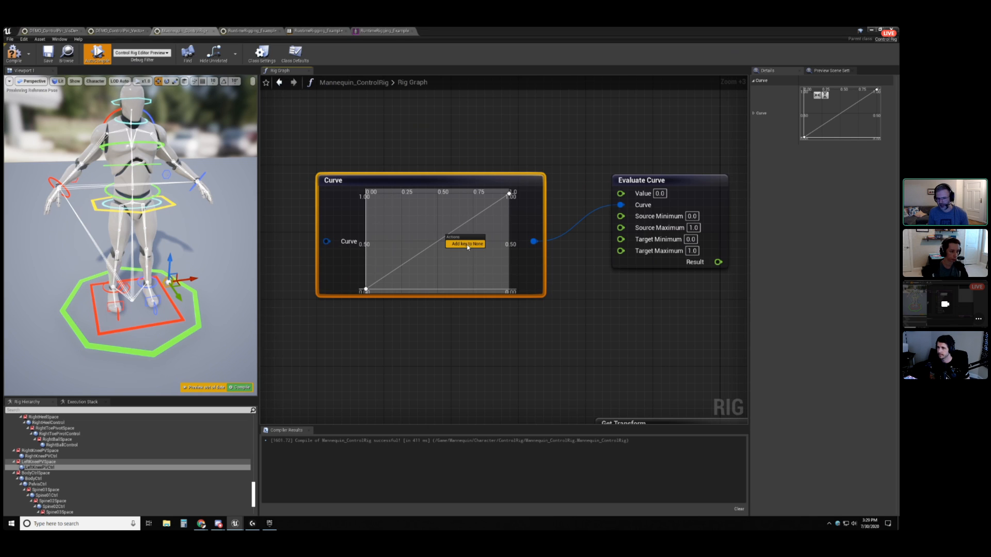
click(467, 244)
drag(442, 237, 476, 262)
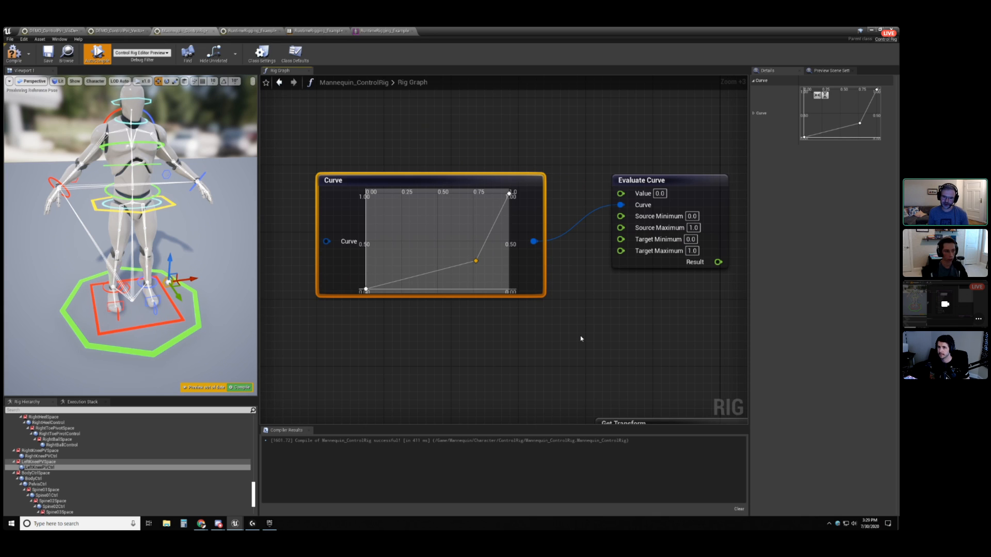
Delete the Curve and Evaluate Curve nodes from the Rig Graph.
click(597, 328)
right_drag(639, 327, 624, 326)
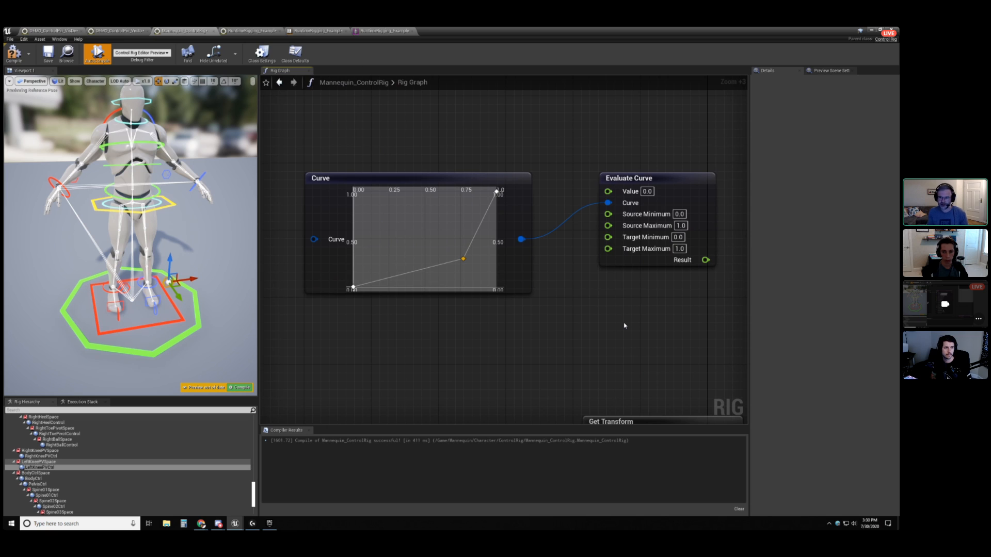
drag(624, 326, 473, 147)
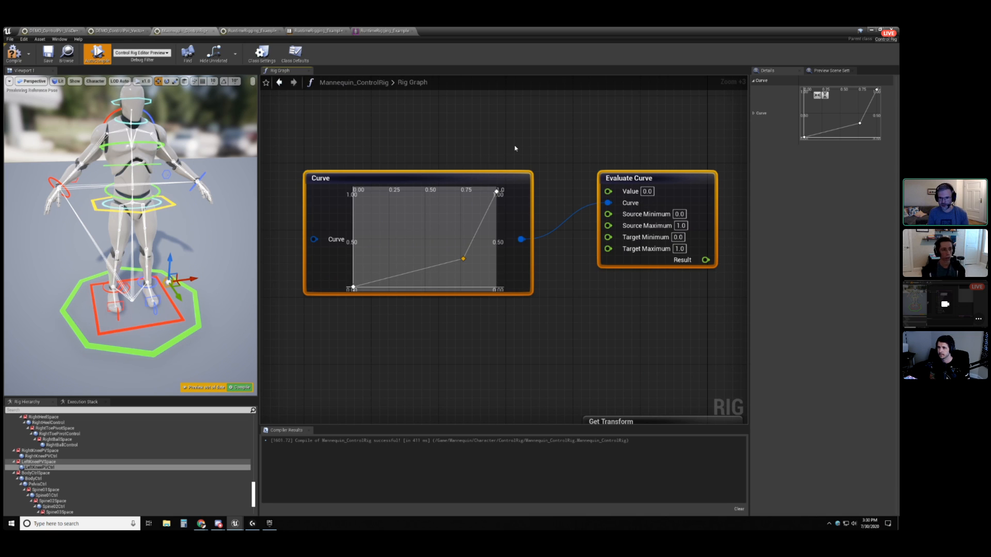
key(Delete)
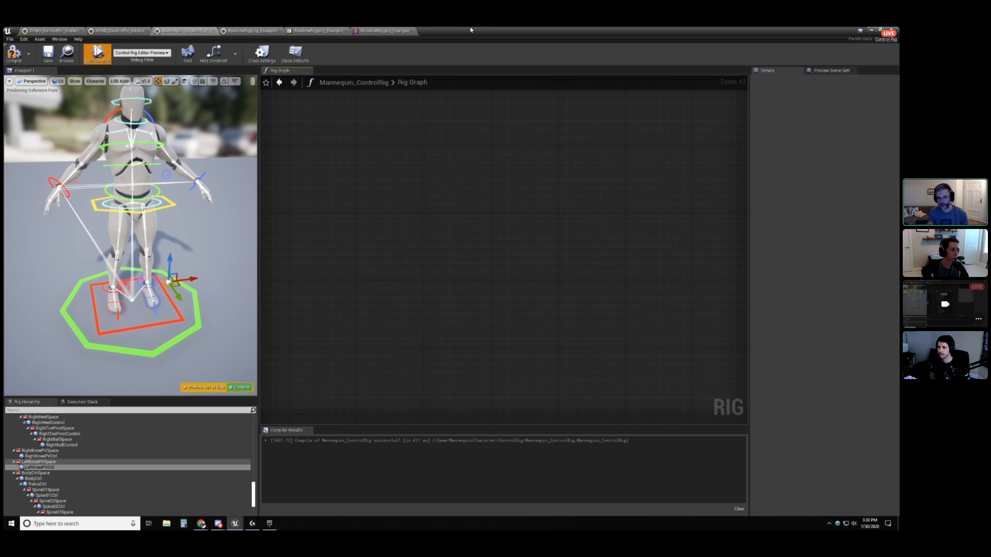
Turn off the Skeletal Mesh filter in the DEMO content folder and open Demo_SquashStretch_CtrlRig in the maximized asset editor.
double_click(471, 30)
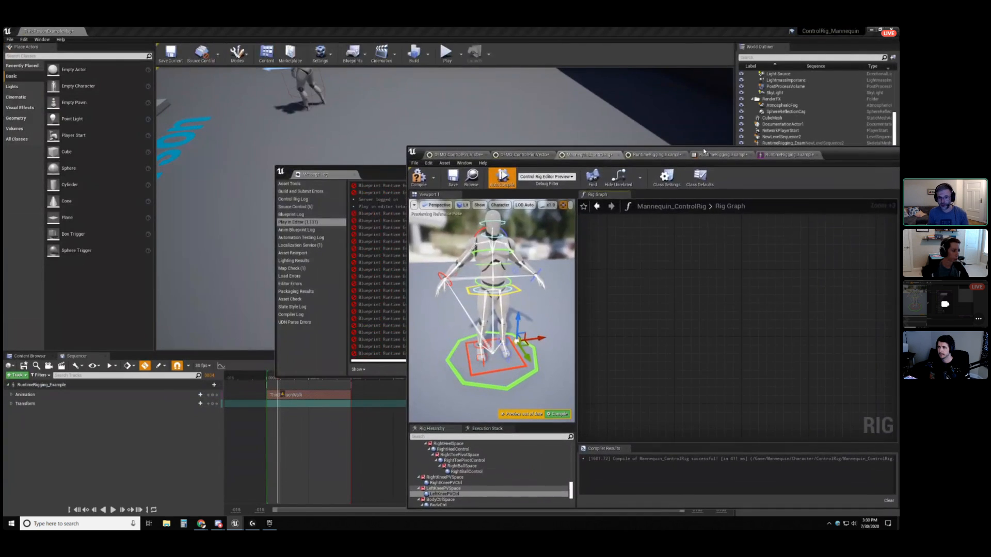
click(353, 175)
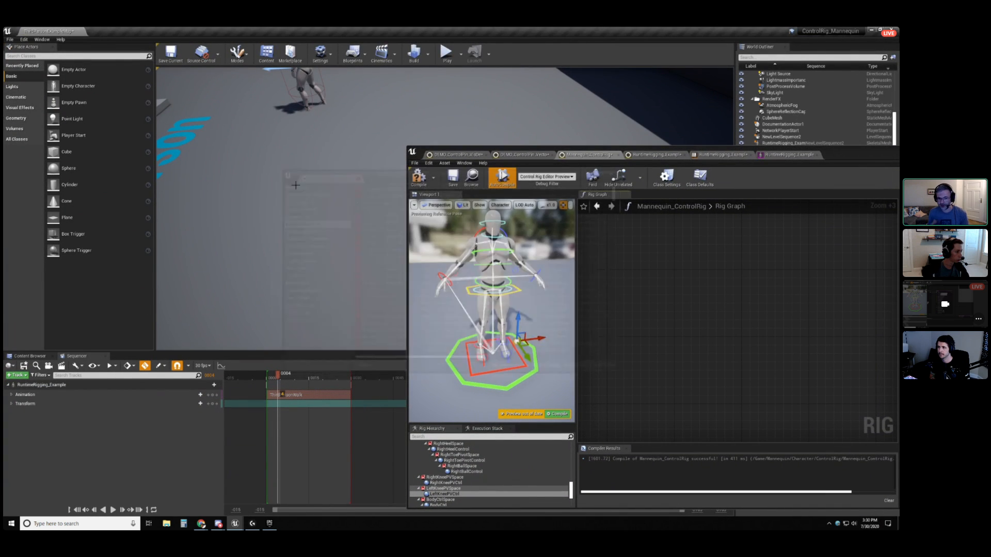
click(30, 356)
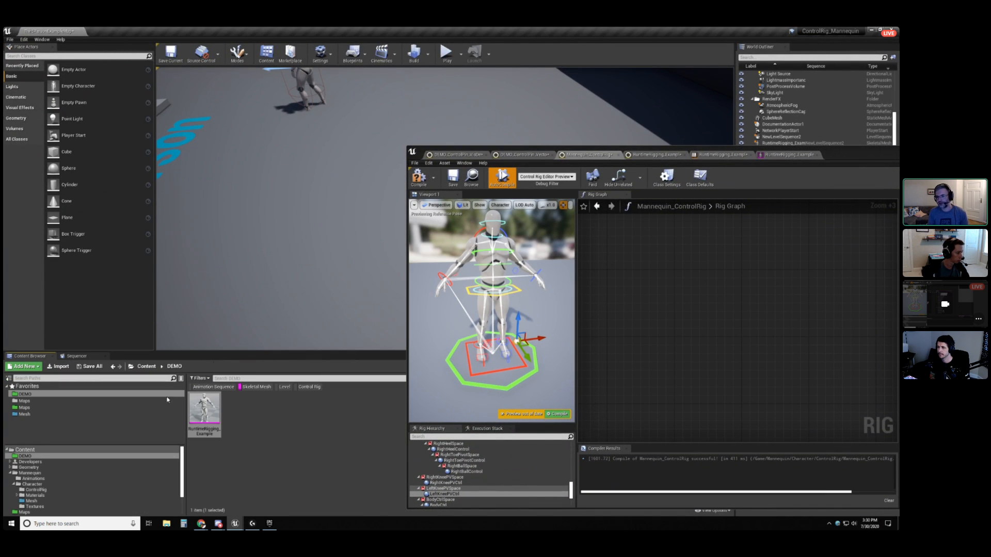
click(247, 389)
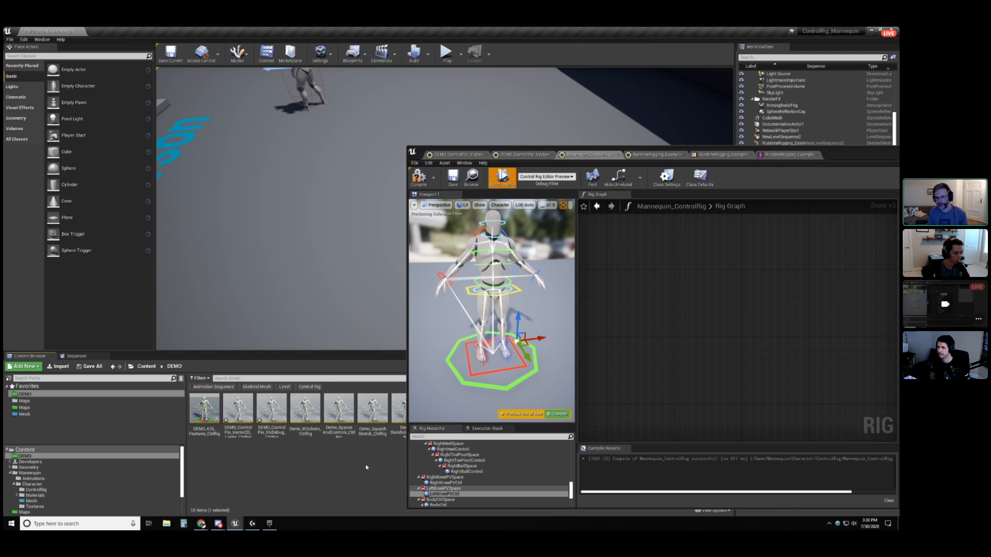
double_click(372, 411)
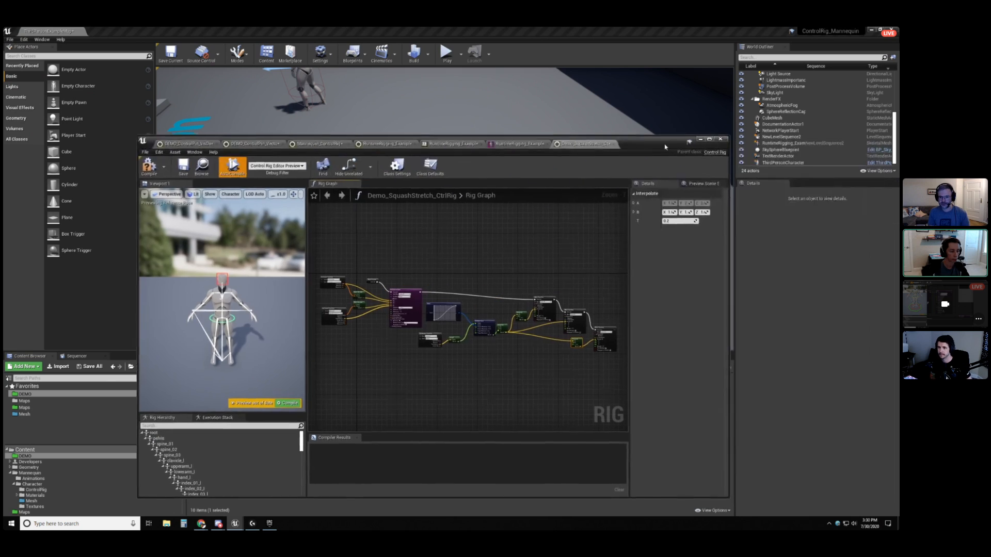
click(688, 129)
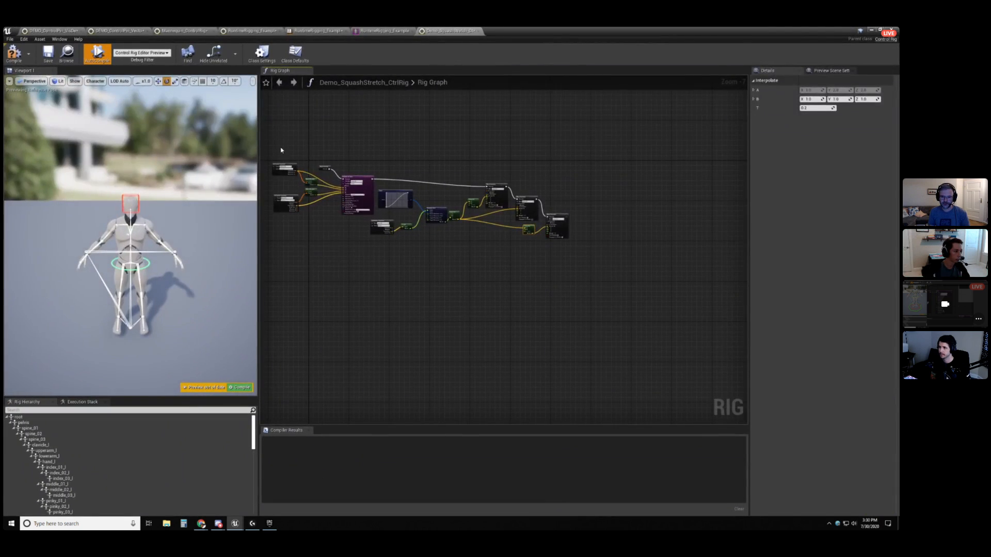
Examine the Pelvis_Ctrl and Head_Ctrl transforms feeding the Fit Chain on Curve node and the curve nodes that follow it.
right_drag(317, 137, 451, 169)
scroll(451, 168, up, 7)
right_drag(578, 243, 473, 107)
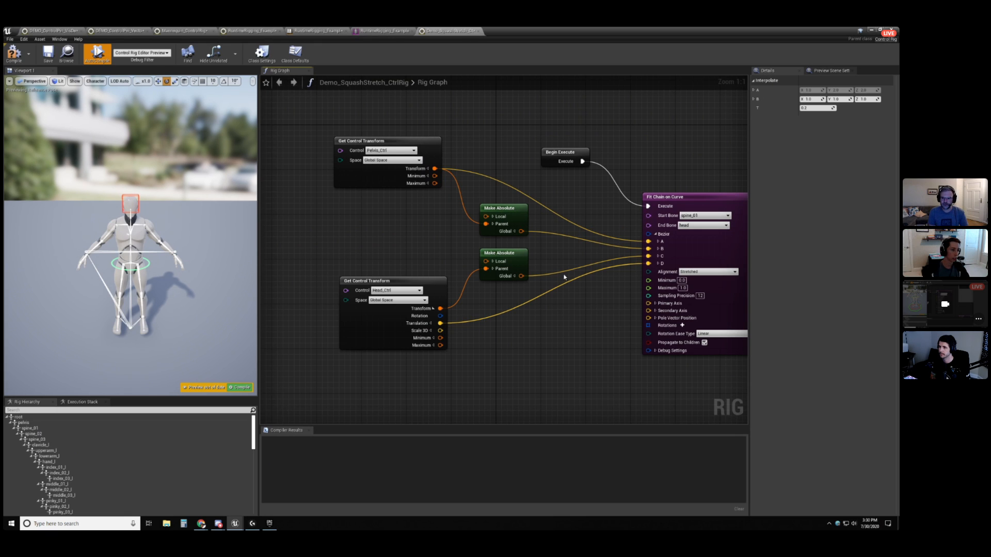
drag(544, 366, 317, 247)
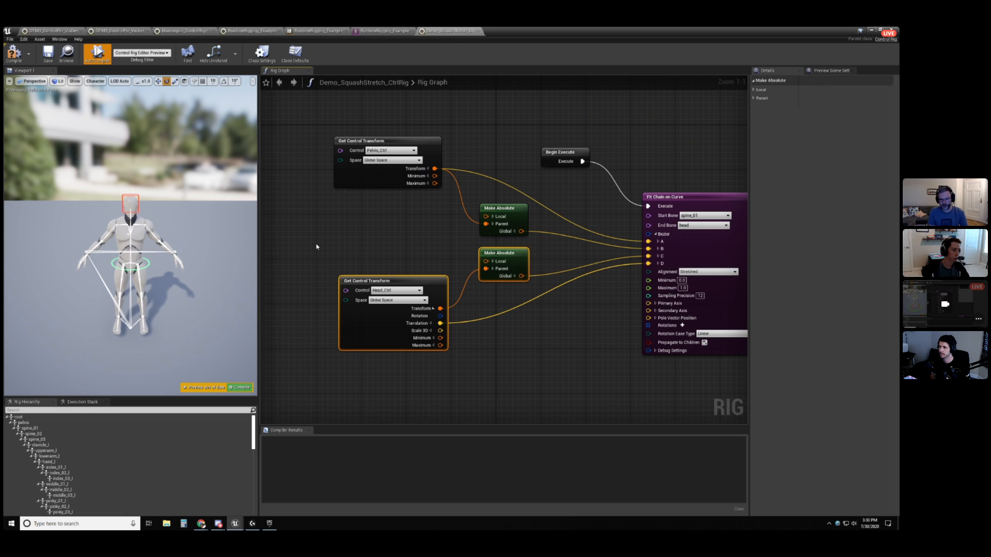
click(316, 247)
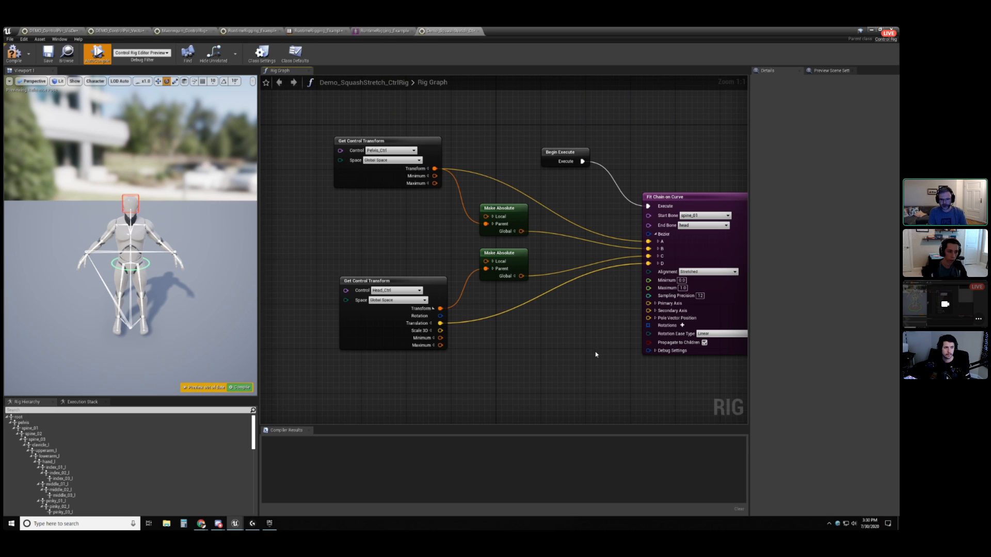
right_drag(596, 350, 403, 316)
scroll(577, 347, down, 3)
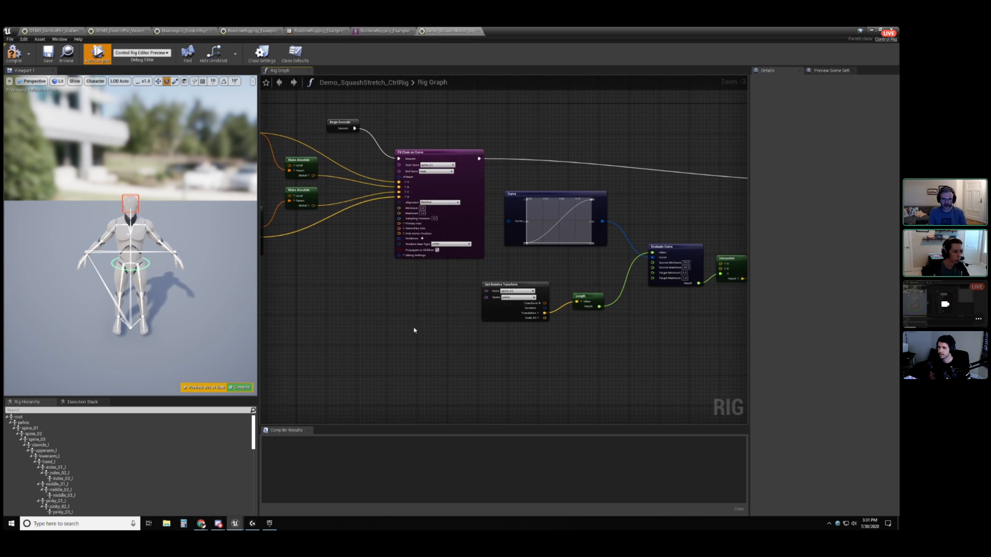
Create a new-parameter Get Integer node from Fit Chain on Curve's Sampling Precision input and place it below the Make Absolute nodes.
scroll(414, 329, up, 3)
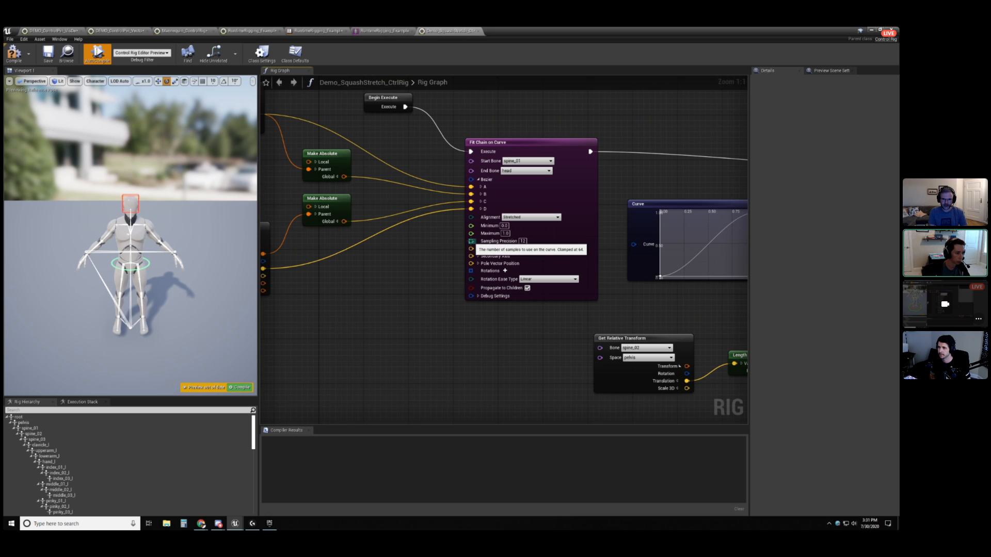
drag(471, 242, 433, 297)
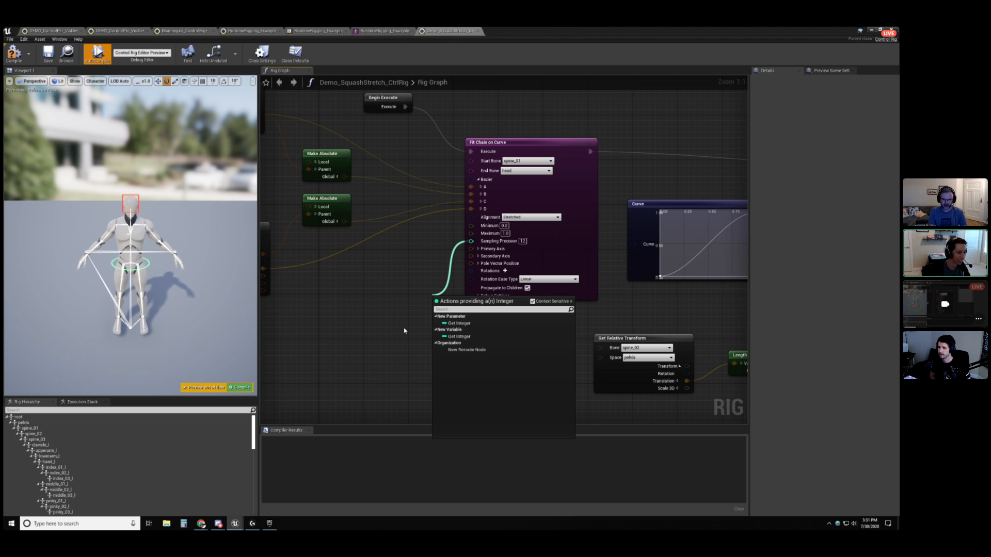
click(459, 323)
drag(456, 300, 365, 340)
right_drag(365, 340, 415, 310)
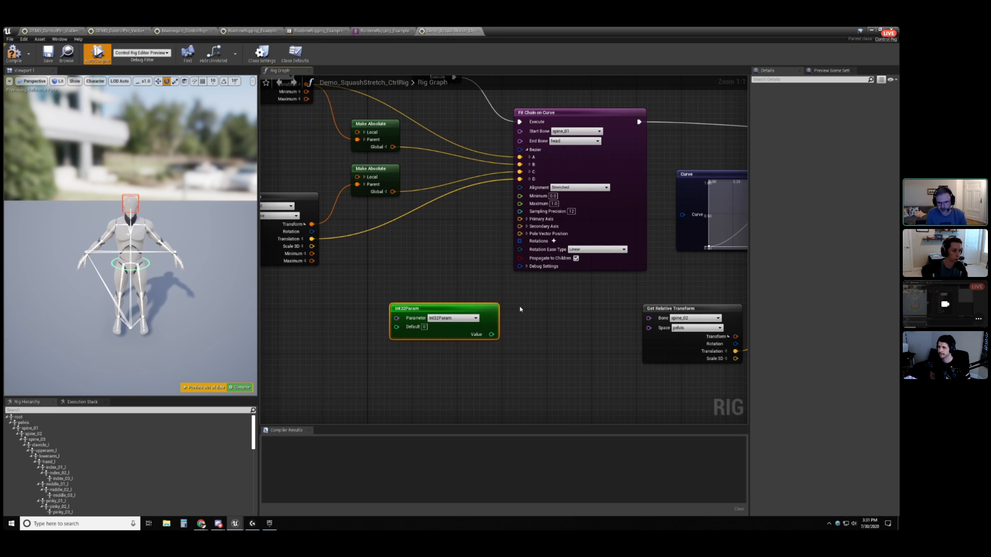
Delete the integer parameter node and add a new control of type Float to the Rig Hierarchy.
key(Delete)
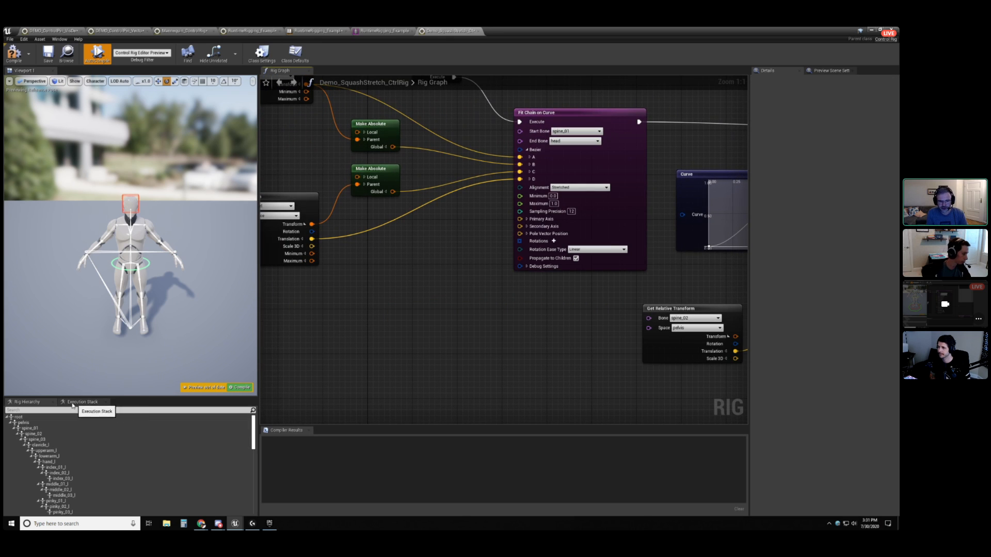
drag(82, 397, 83, 337)
click(9, 357)
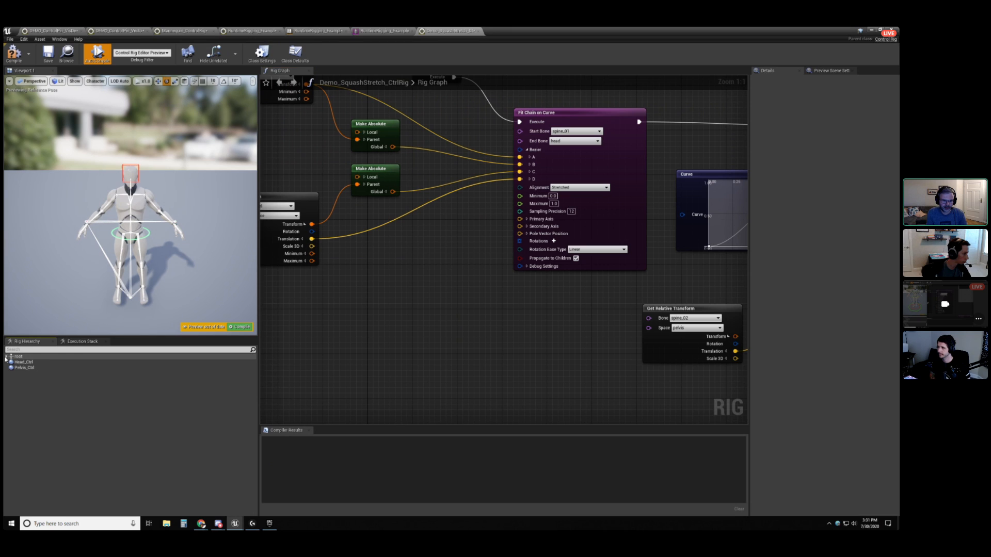
click(39, 391)
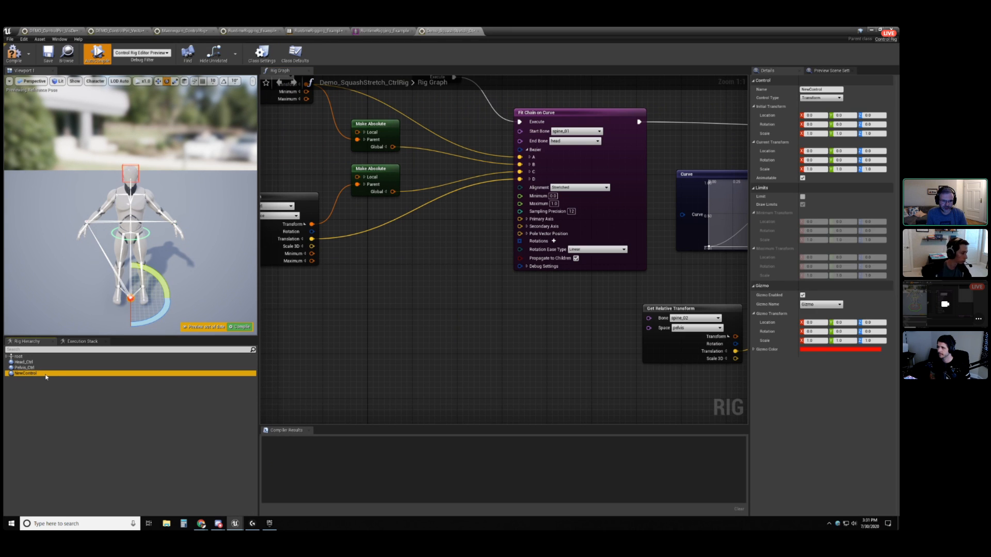
click(820, 100)
click(820, 99)
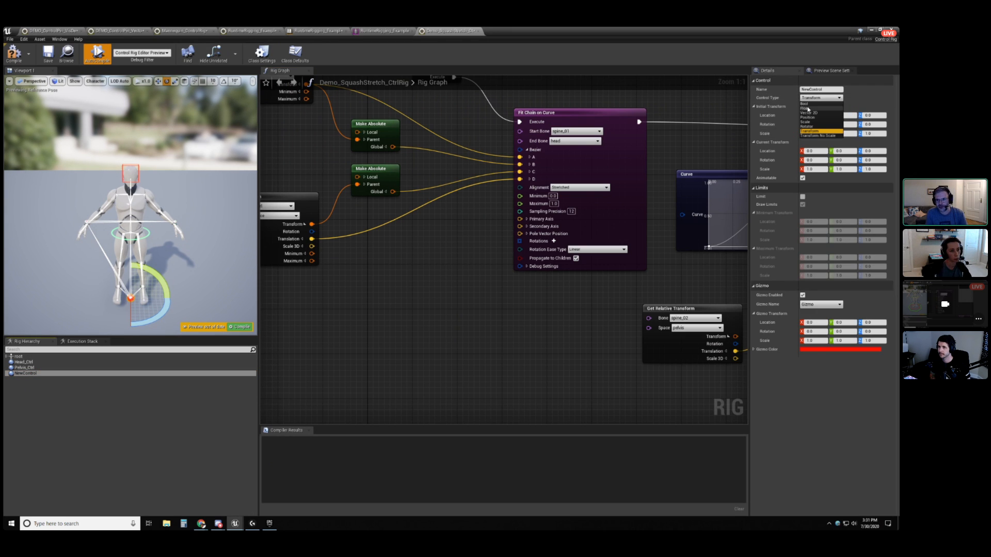
click(809, 108)
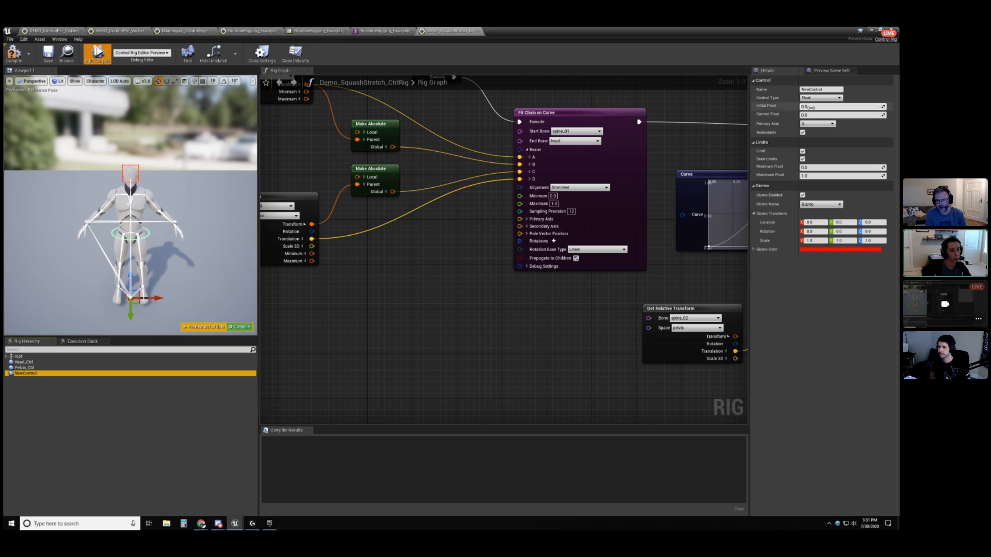
click(152, 374)
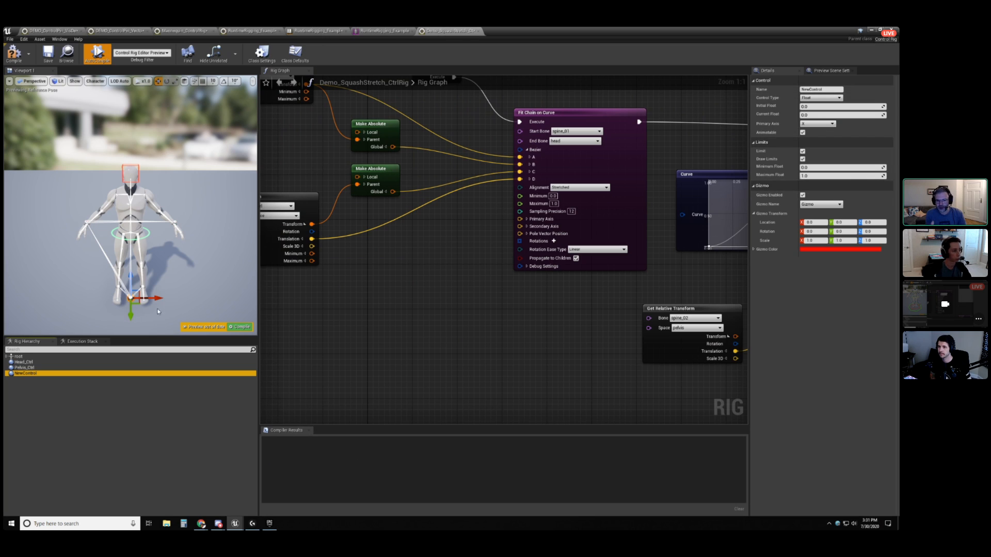
Add a Get Control node for NewControl to the Rig Graph and place it below the Make Absolute nodes.
drag(59, 379, 422, 326)
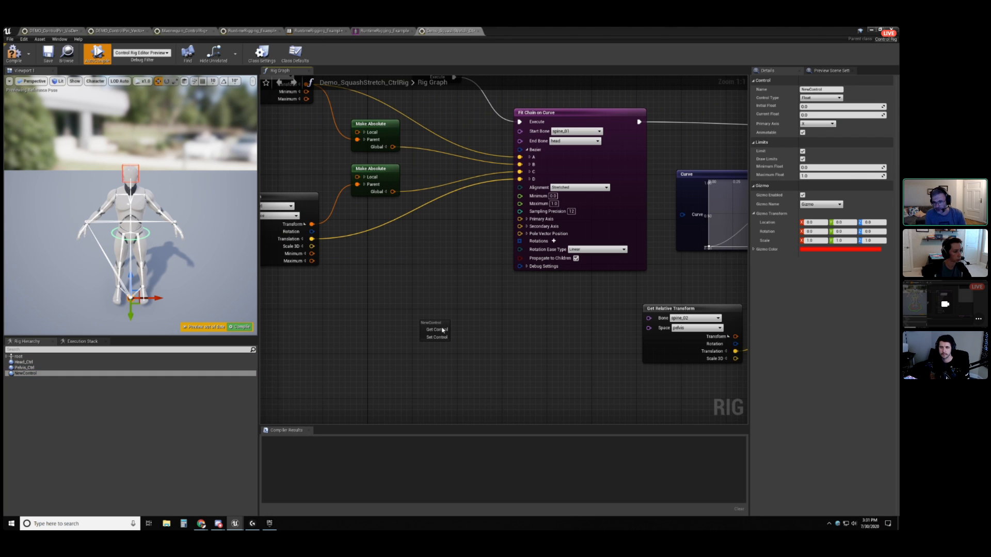
click(441, 329)
right_drag(574, 391, 551, 368)
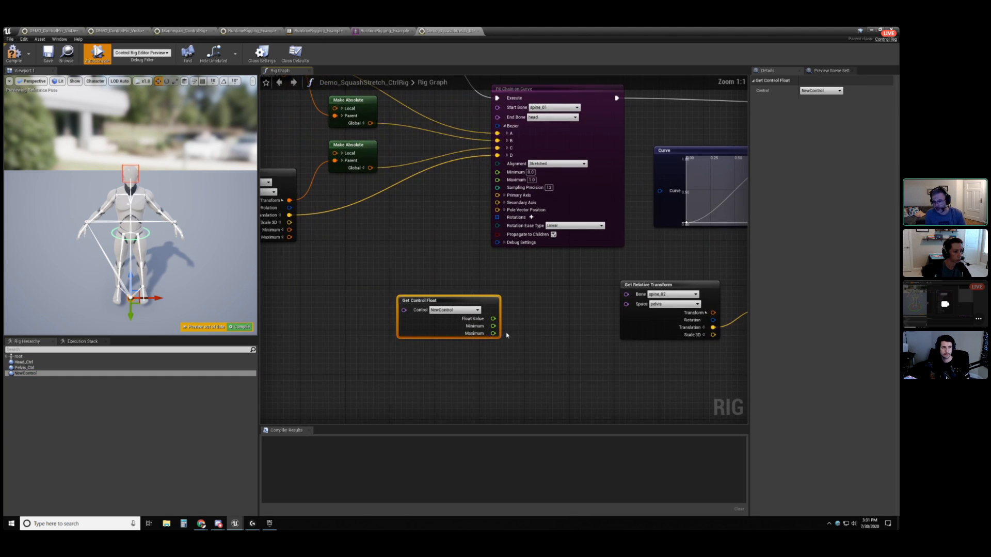
drag(495, 303, 405, 319)
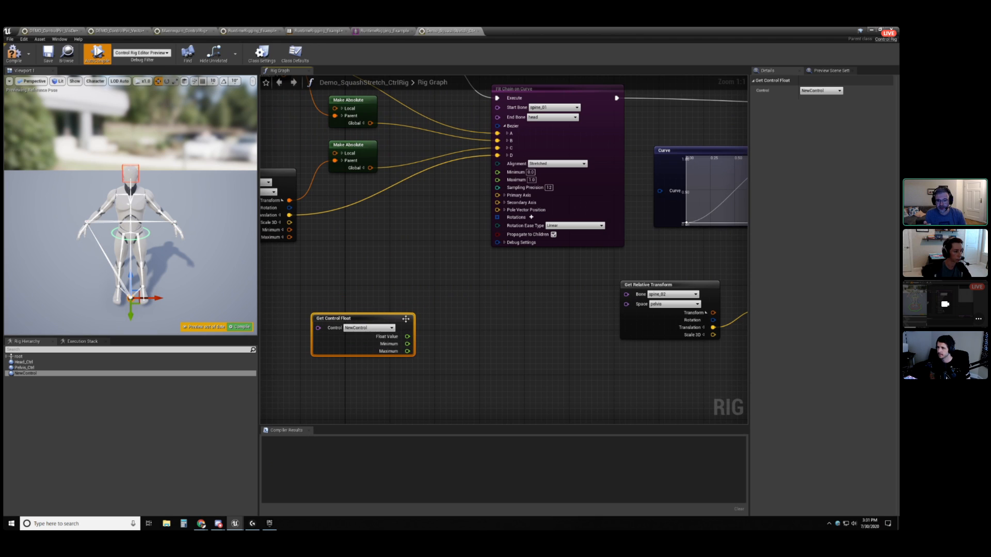
Disable NewControl's gizmo and enable it again.
click(54, 375)
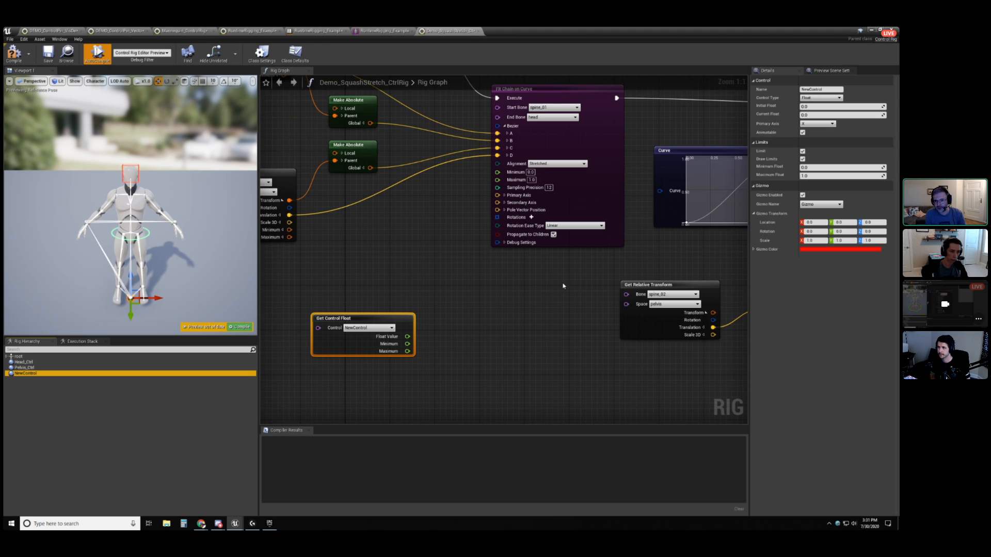
click(802, 195)
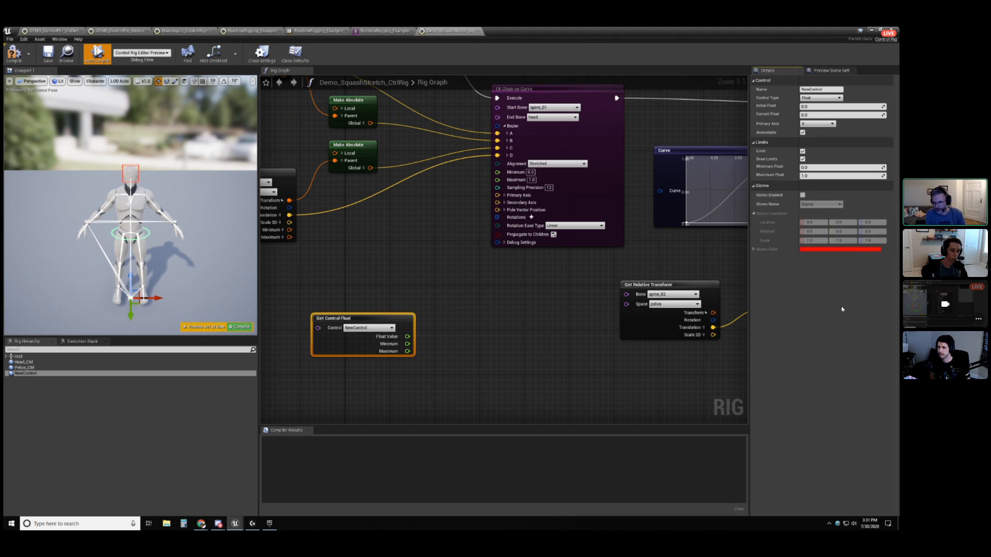
click(803, 195)
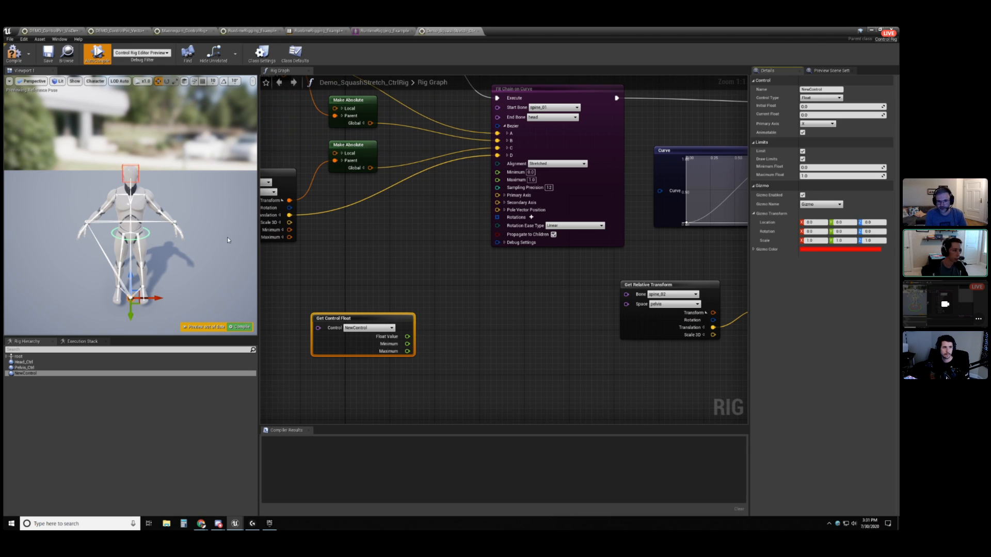
Examine NewControl's float settings alongside its Get Control Float node in the Rig Graph.
right_drag(460, 336, 507, 308)
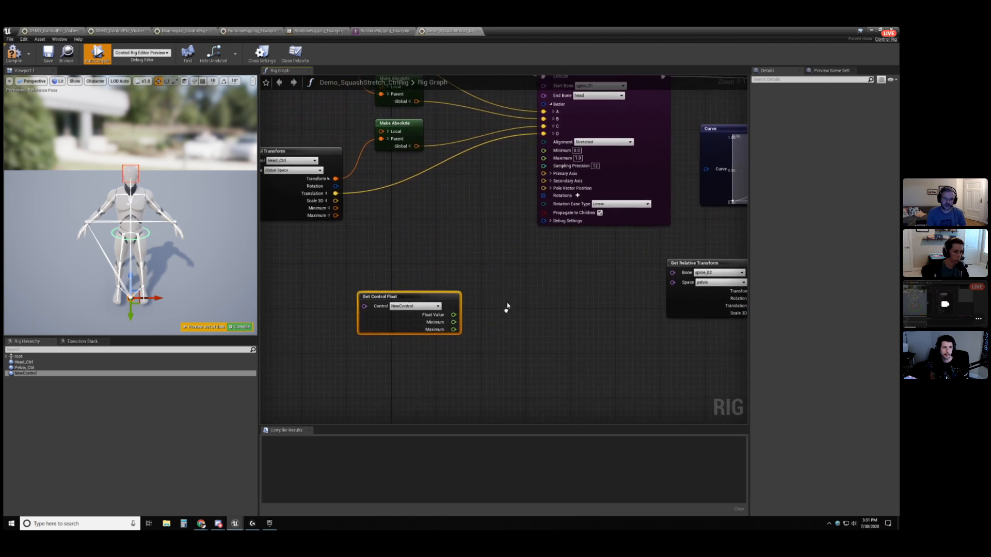
click(54, 374)
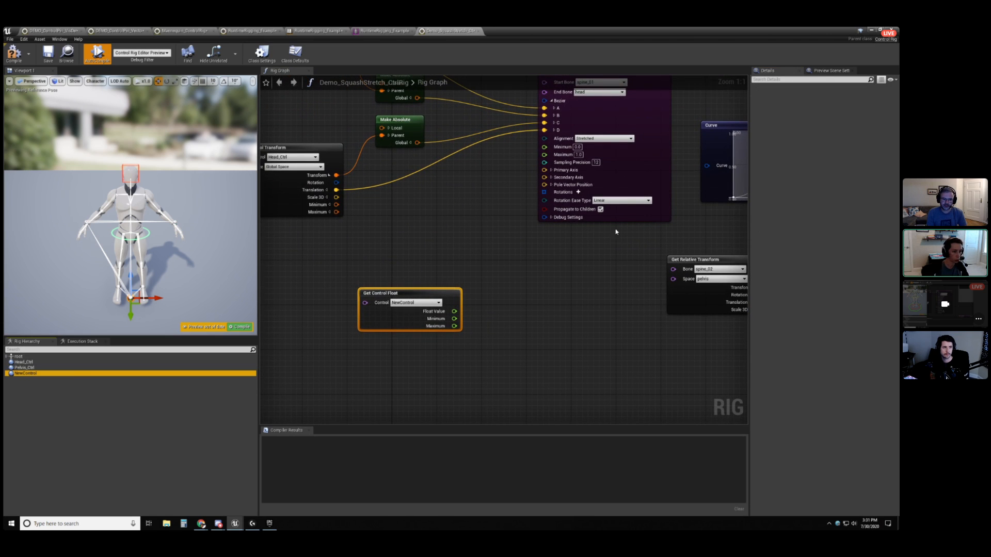
click(392, 293)
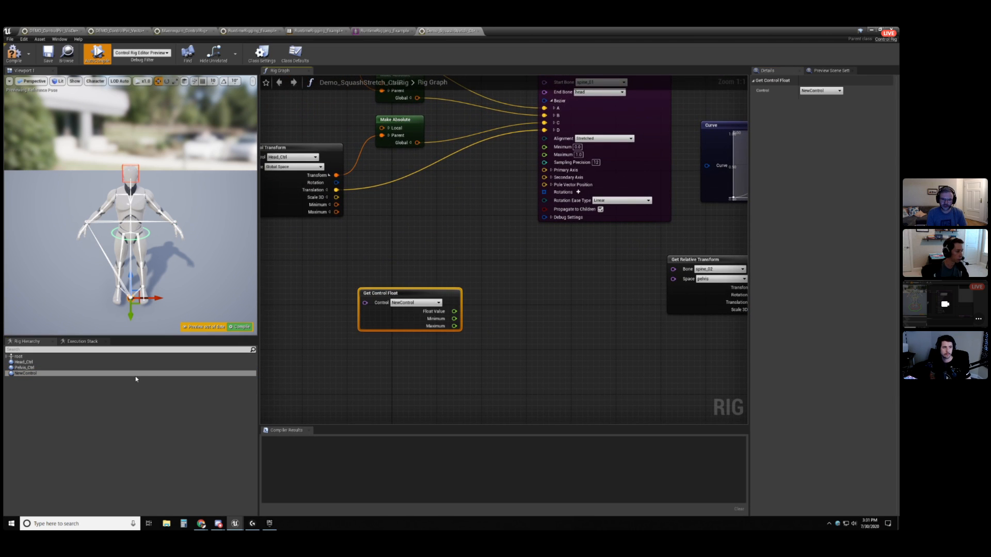
click(136, 373)
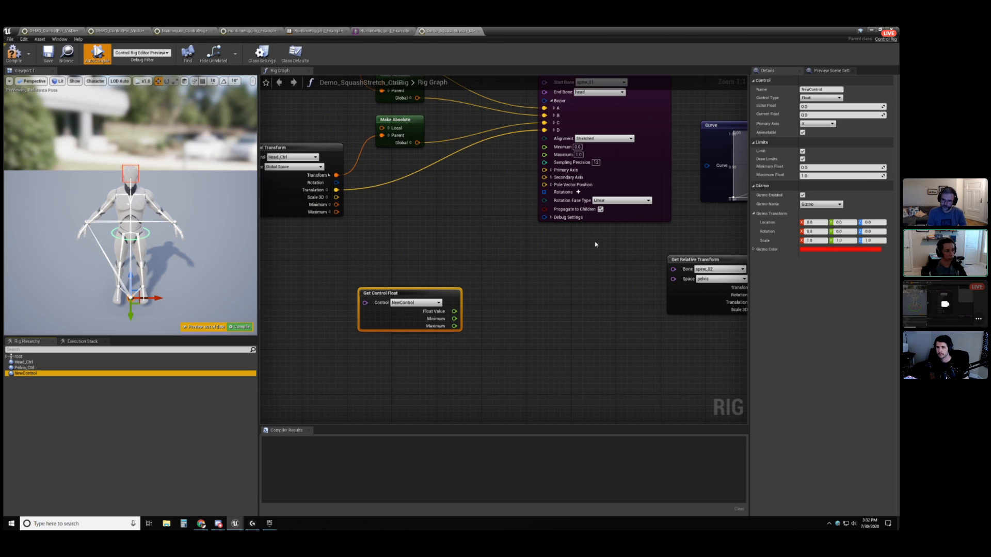
click(439, 289)
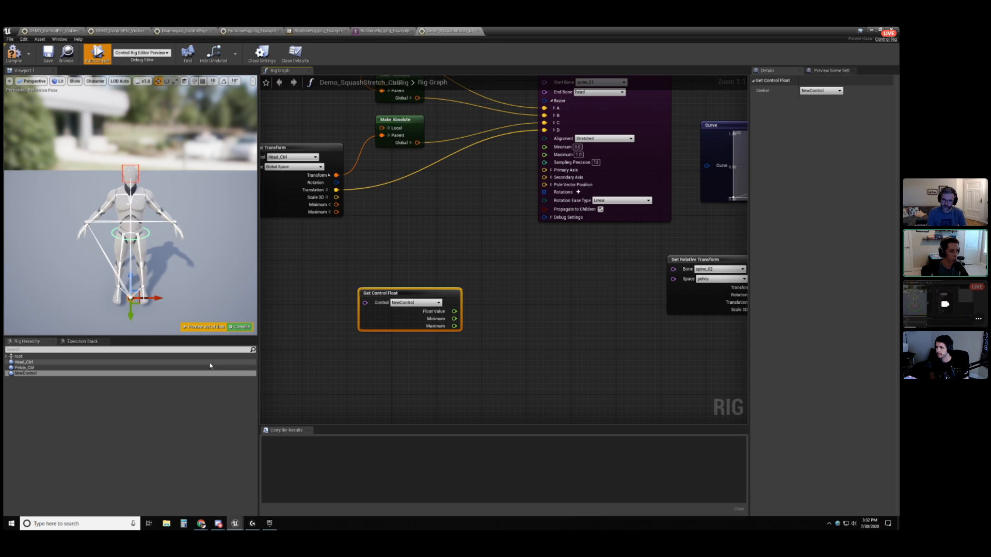
click(25, 373)
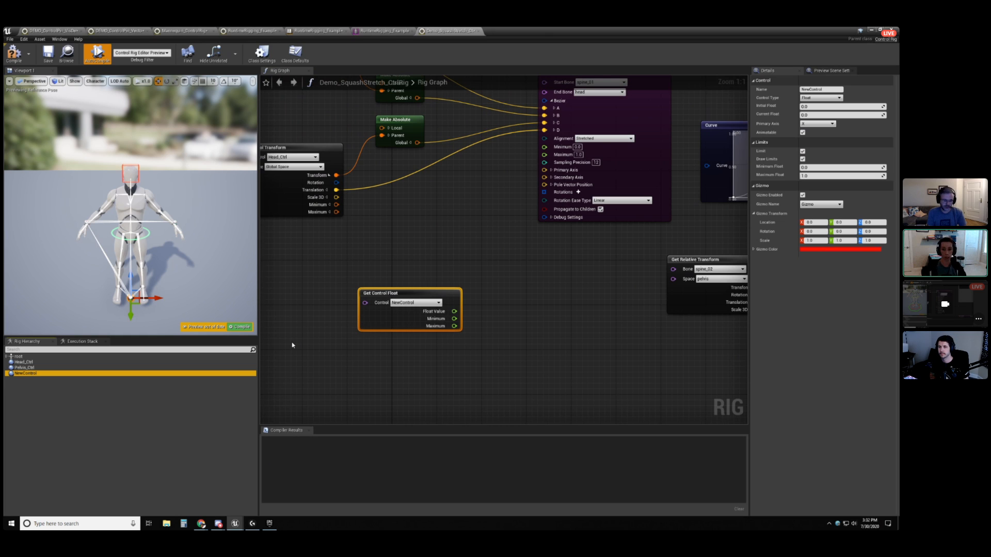
click(513, 302)
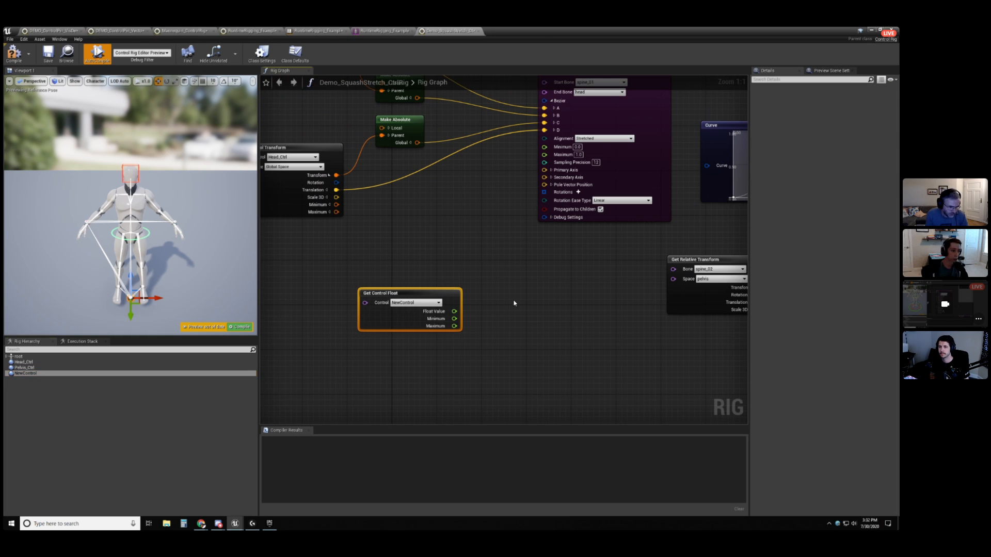
click(453, 296)
click(443, 230)
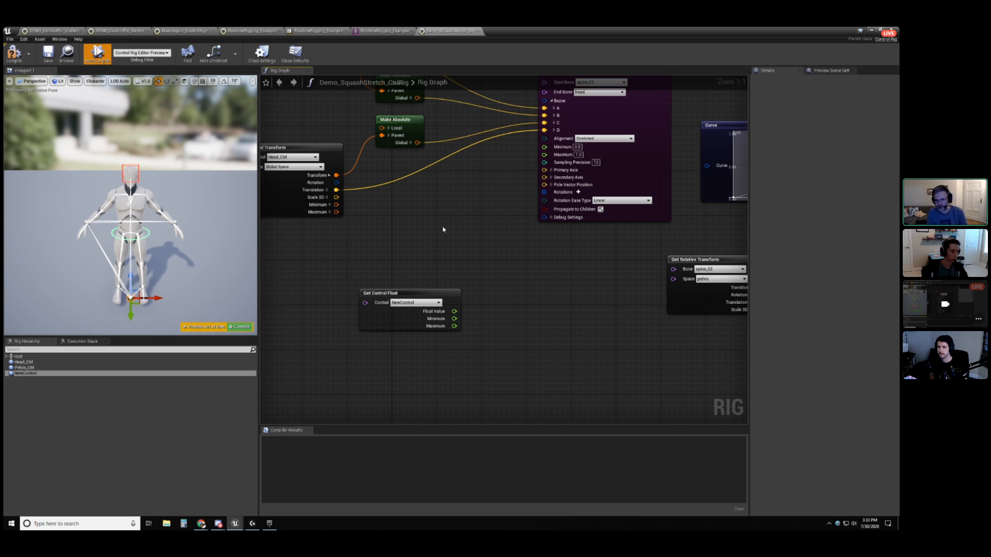
Place Demo_SquashStretch_CtrlRig from the DEMO folder in the level and expand its NewControl track in Sequencer.
drag(512, 29, 727, 155)
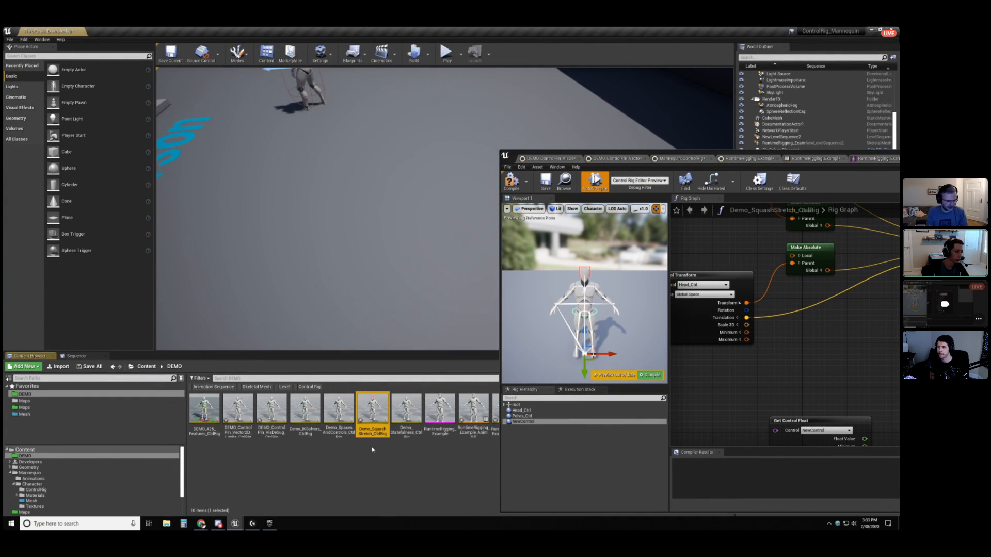
drag(373, 417, 366, 292)
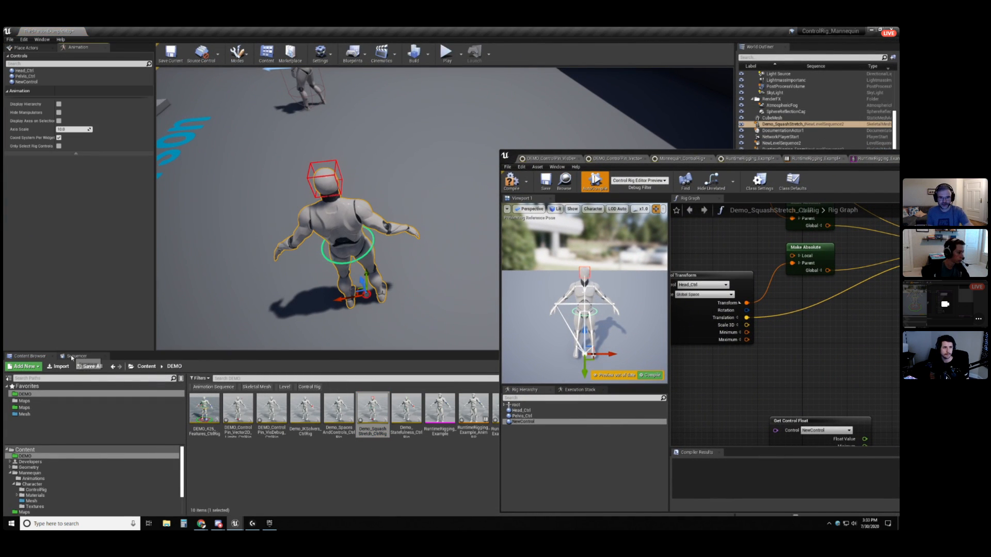
click(11, 394)
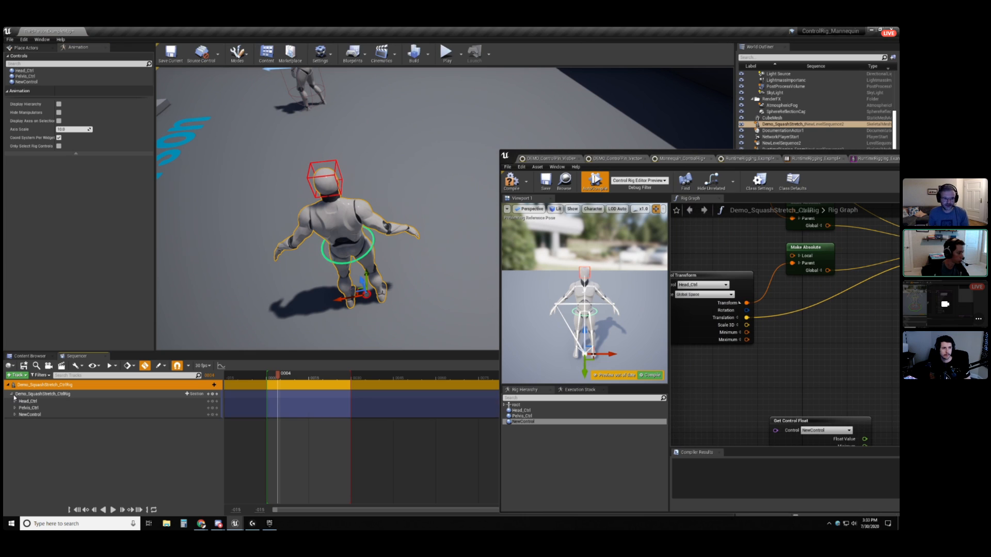
click(15, 415)
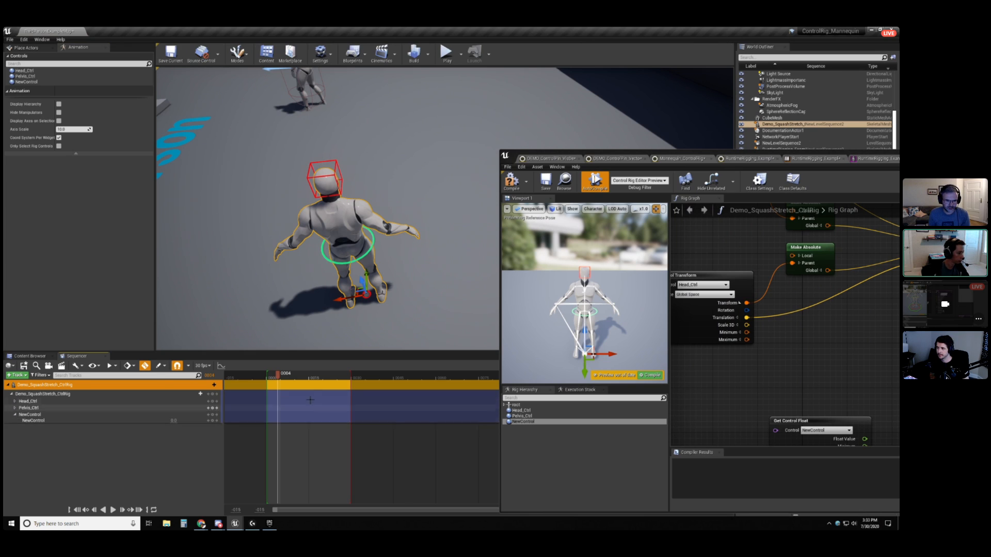
Expand the Pelvis_Ctrl and Head_Ctrl channels in Sequencer and adjust the NewControl float value.
click(15, 408)
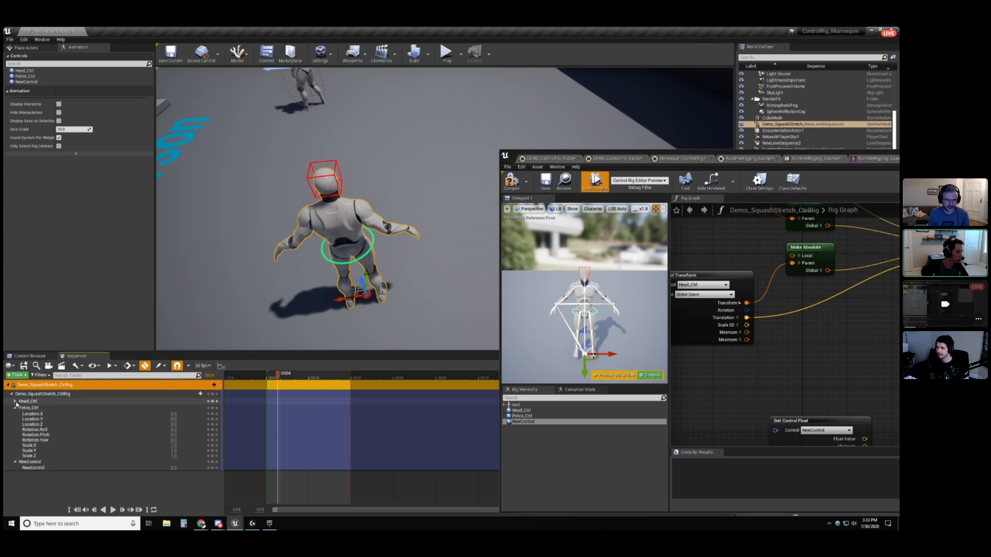
click(15, 401)
scroll(97, 430, down, 1)
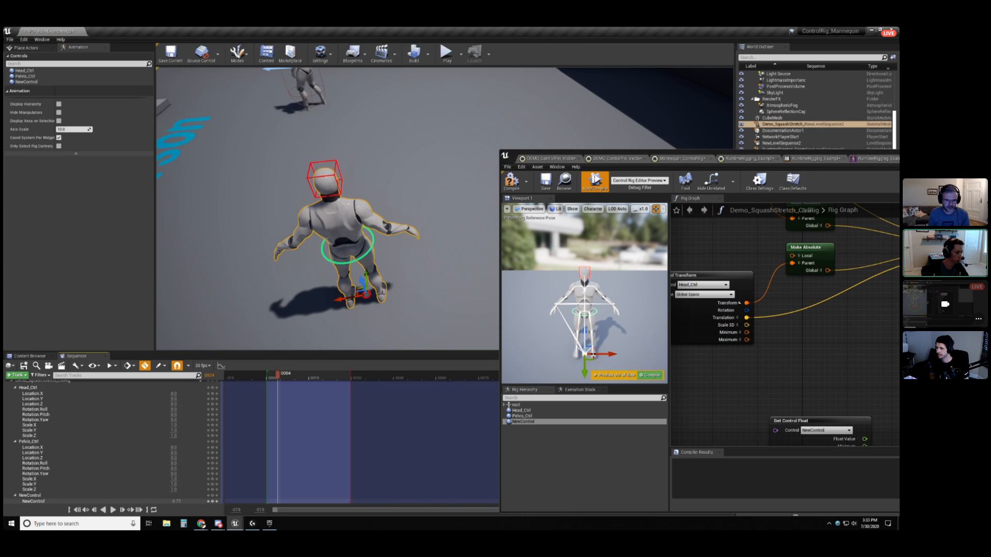
mouse_move(176, 501)
mouse_down()
mouse_move(187, 502)
mouse_move(179, 502)
mouse_up()
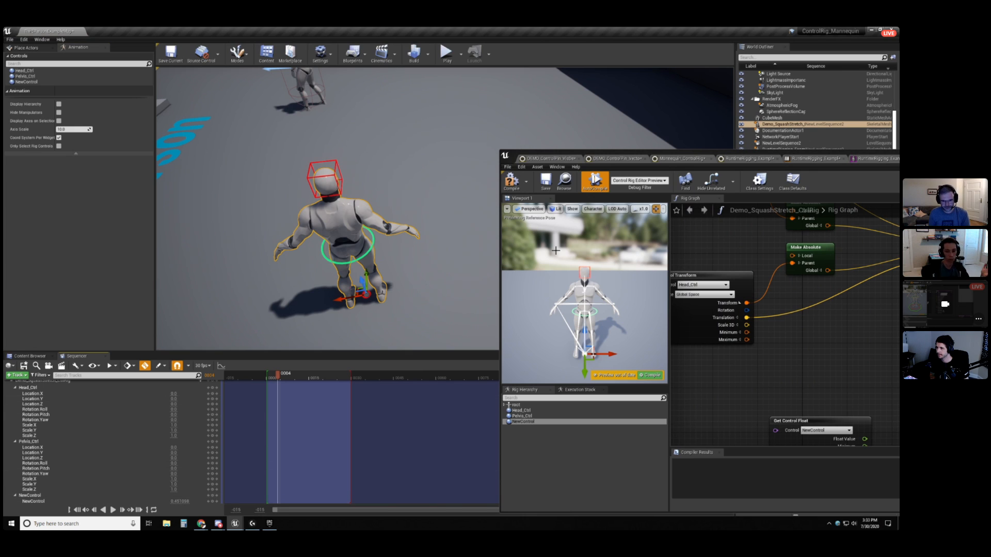
Maximize the Control Rig editor again and add a Set Curve Value node below Fit Chain on Curve.
drag(990, 157, 605, 110)
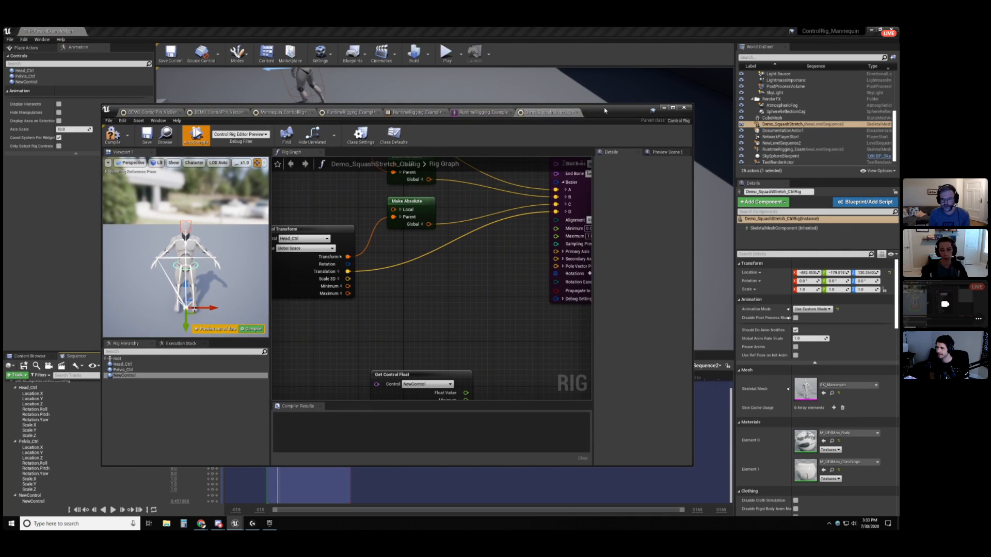
double_click(605, 110)
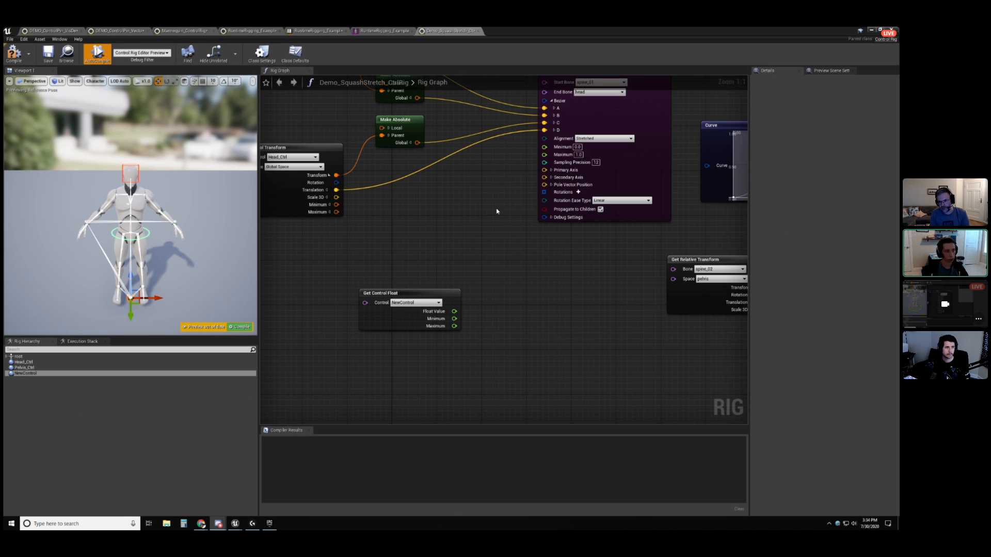
right_drag(491, 254, 488, 304)
right_drag(477, 117, 478, 163)
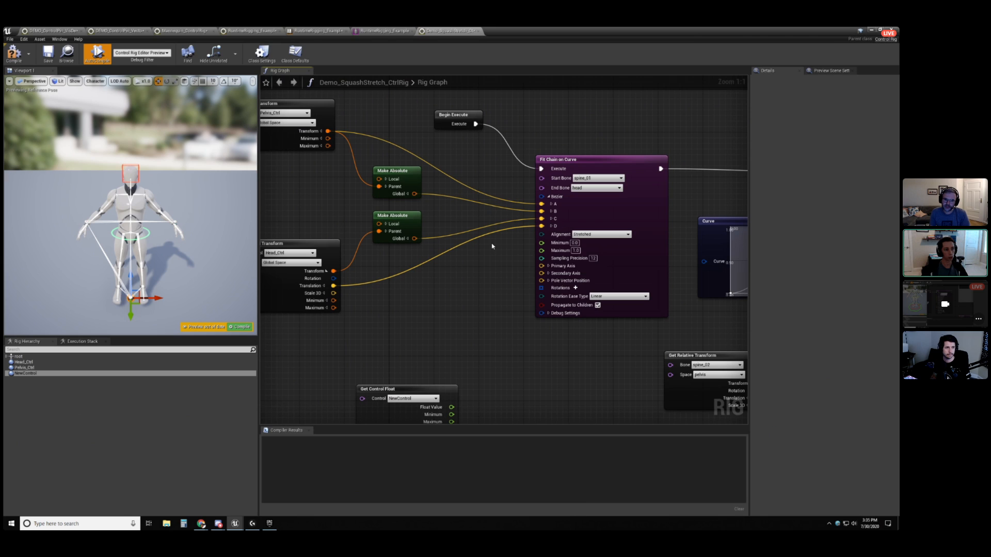
right_drag(523, 376, 498, 260)
right_click(521, 311)
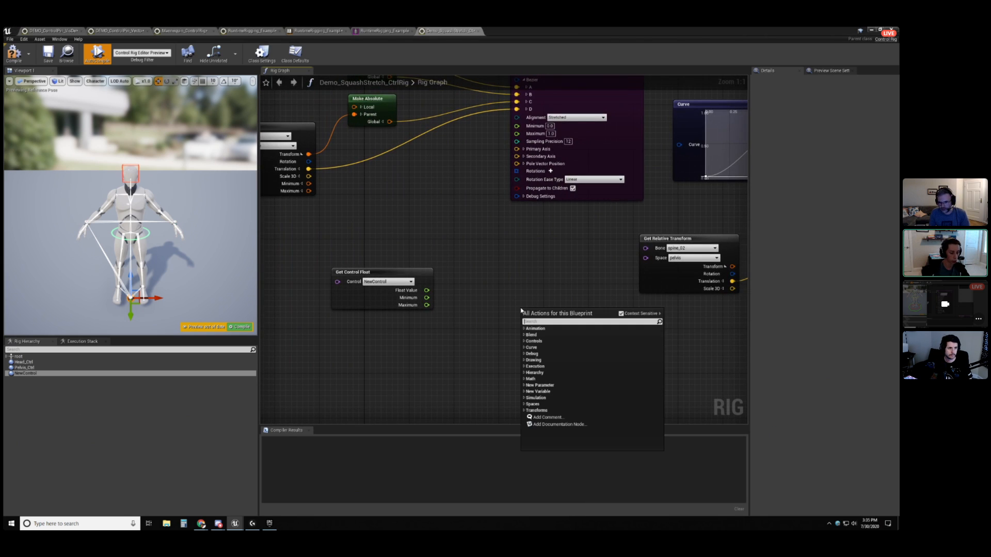
text(set cur)
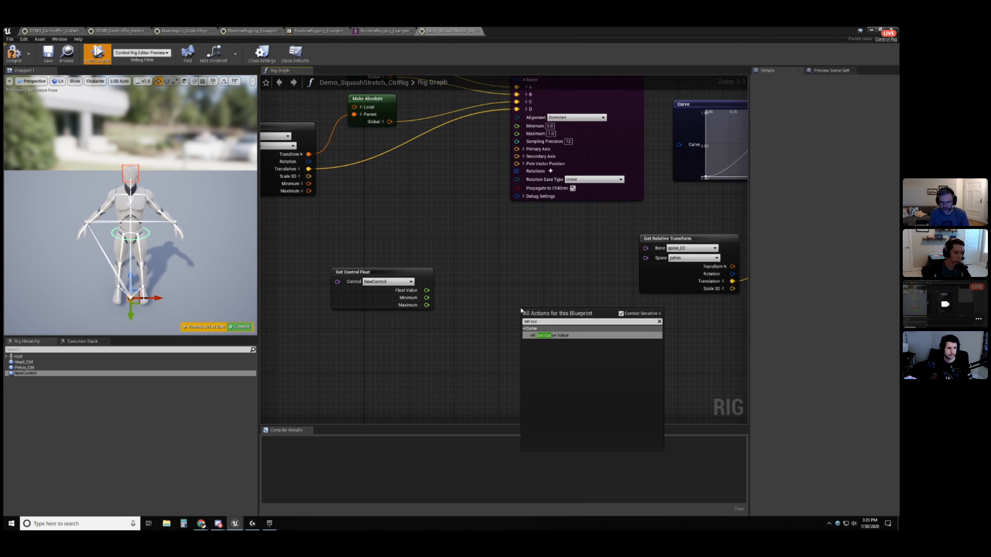
key(Return)
alt+click(528, 320)
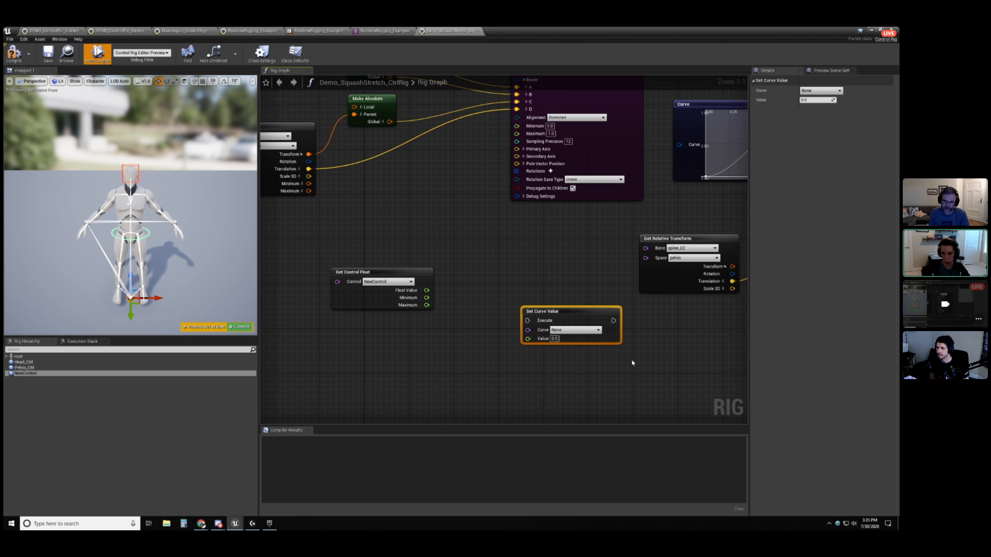
Switch to RuntimeRigging_Example_AnimBP and add a Pose Driver node below the Control Rig and Output Pose nodes in its AnimGraph.
click(317, 31)
right_click(522, 353)
text(pose)
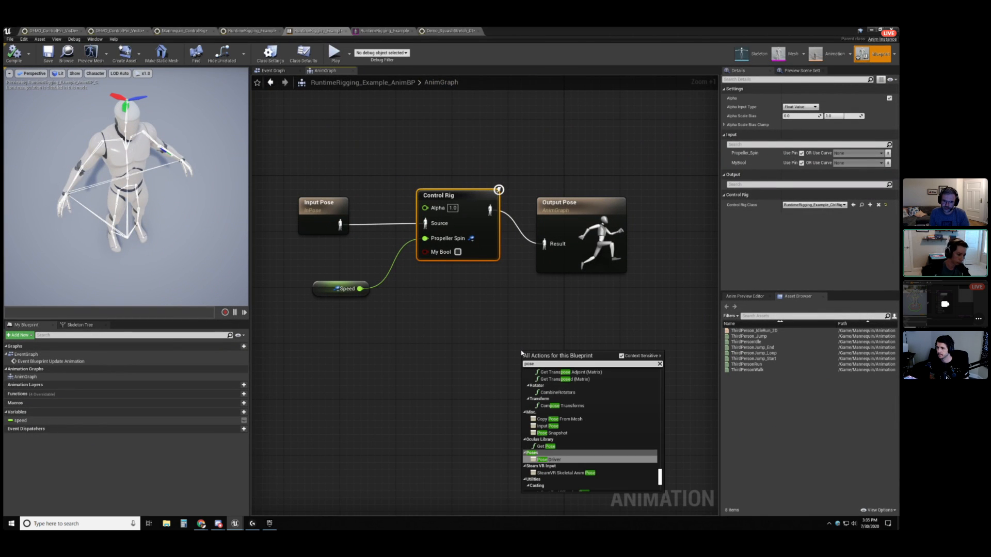
key(Return)
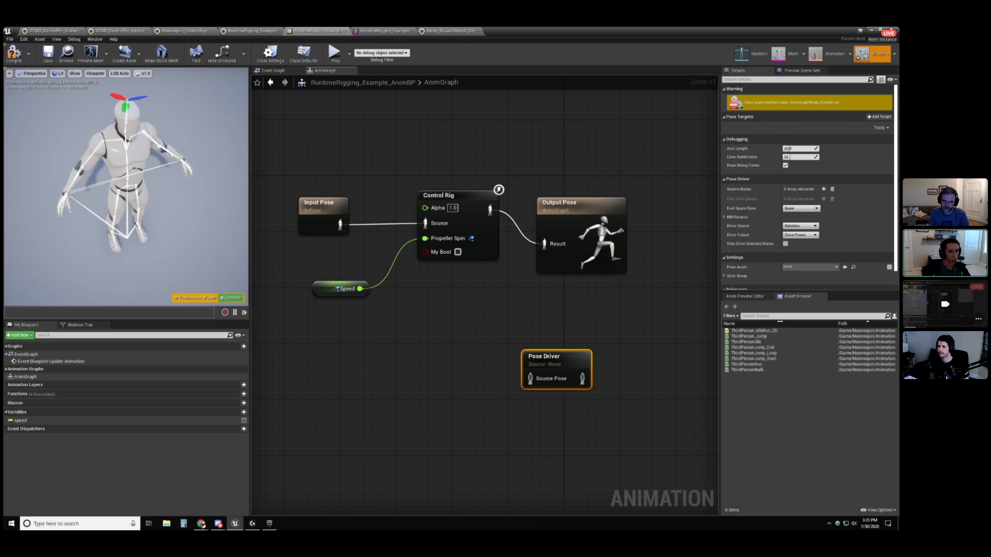
Add a pose target to the Pose Driver node, expand it and enable its Curve option.
click(879, 117)
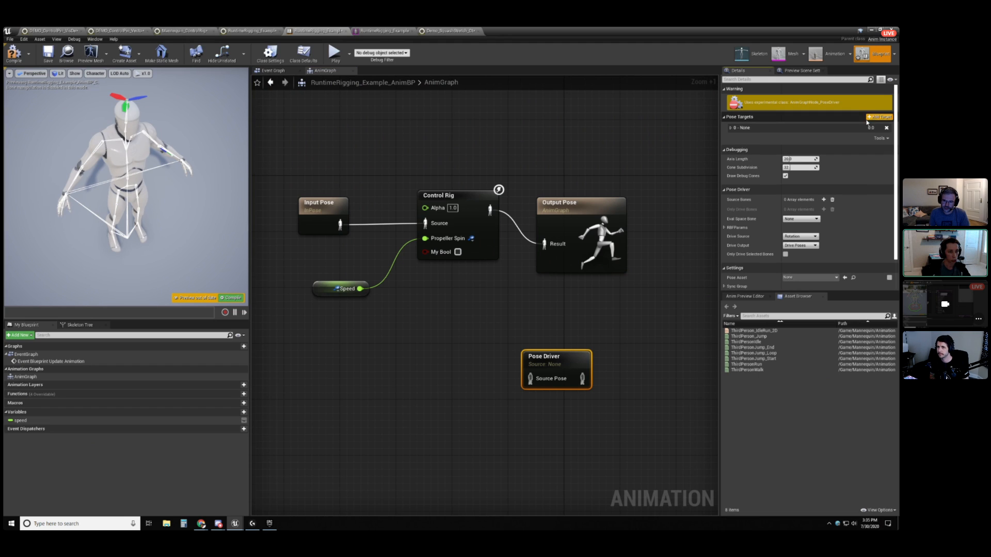
click(732, 128)
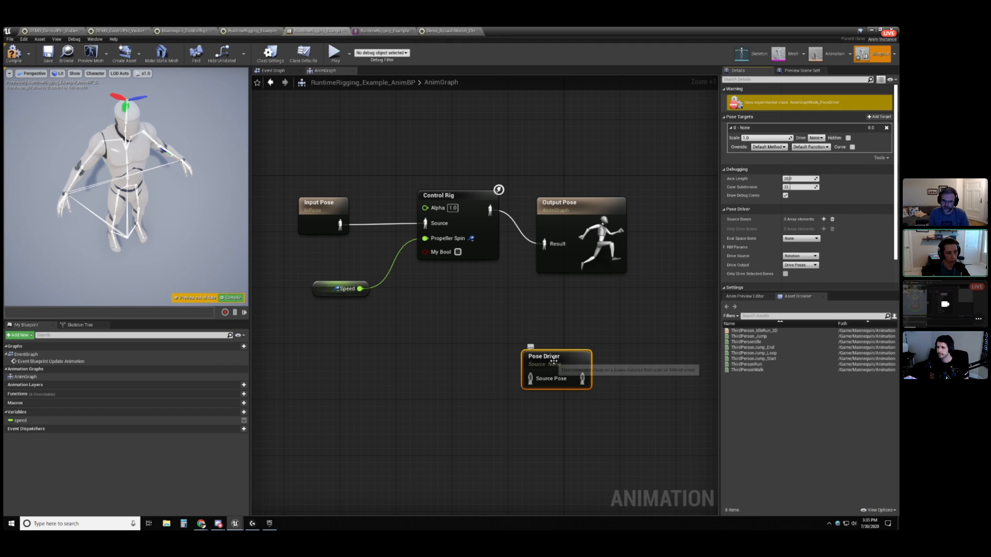
drag(559, 381, 552, 381)
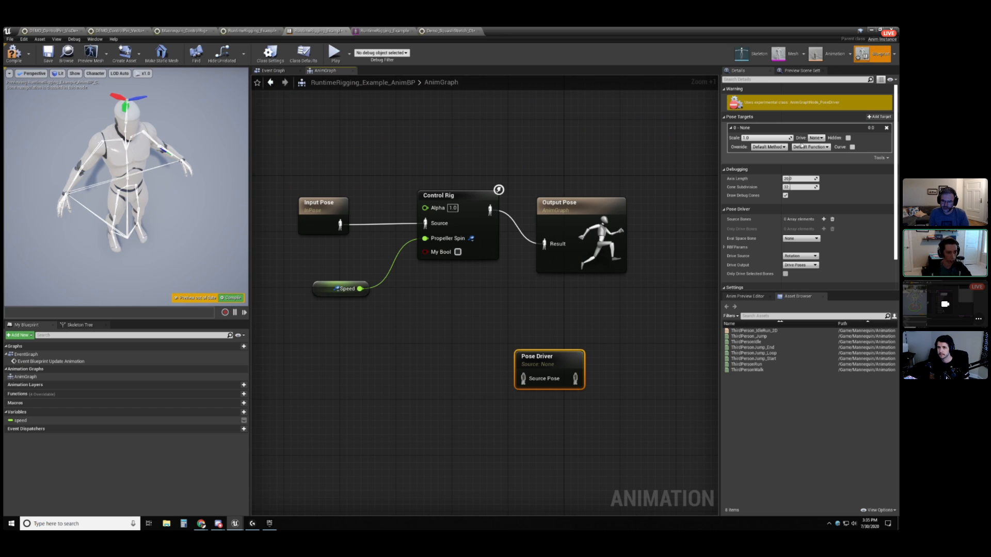
click(853, 148)
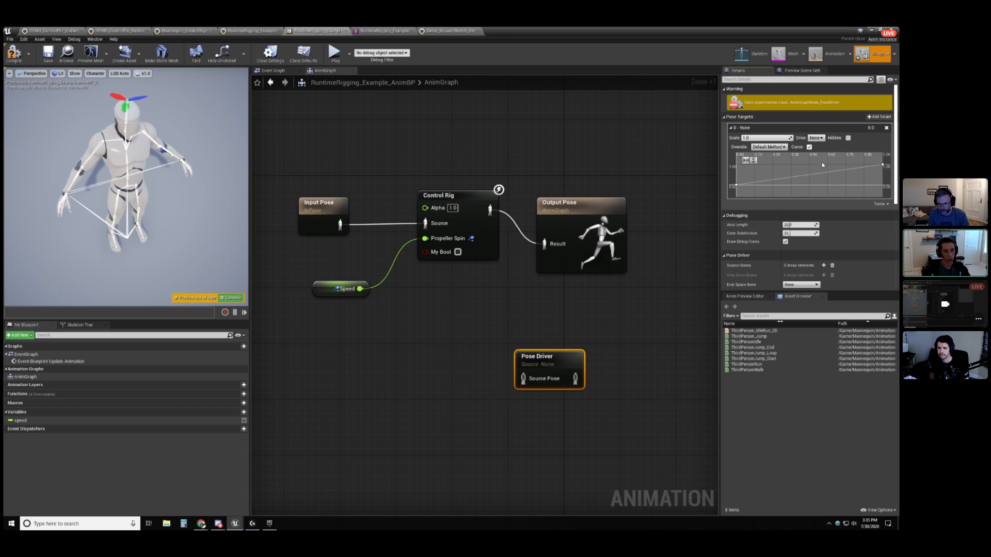
click(769, 147)
click(846, 147)
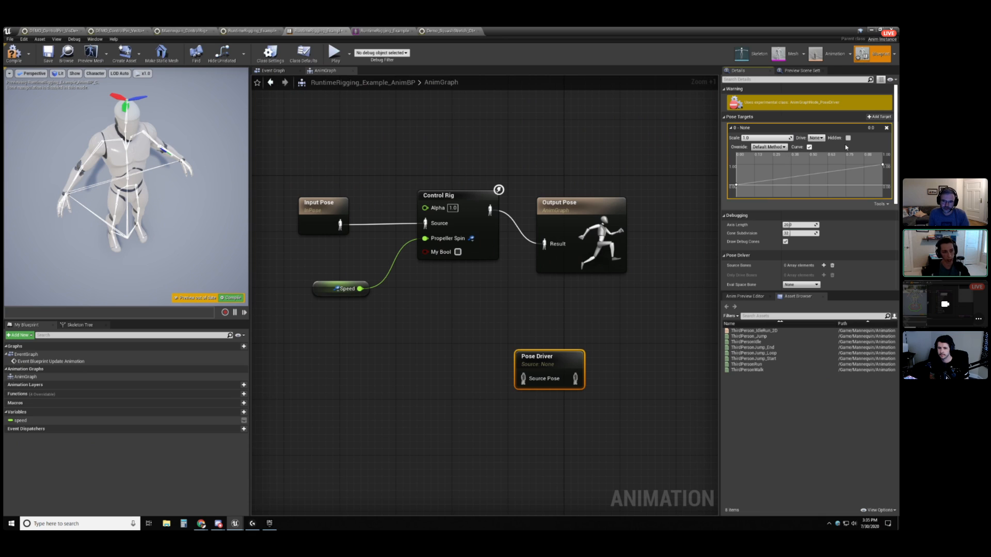
drag(628, 345, 527, 412)
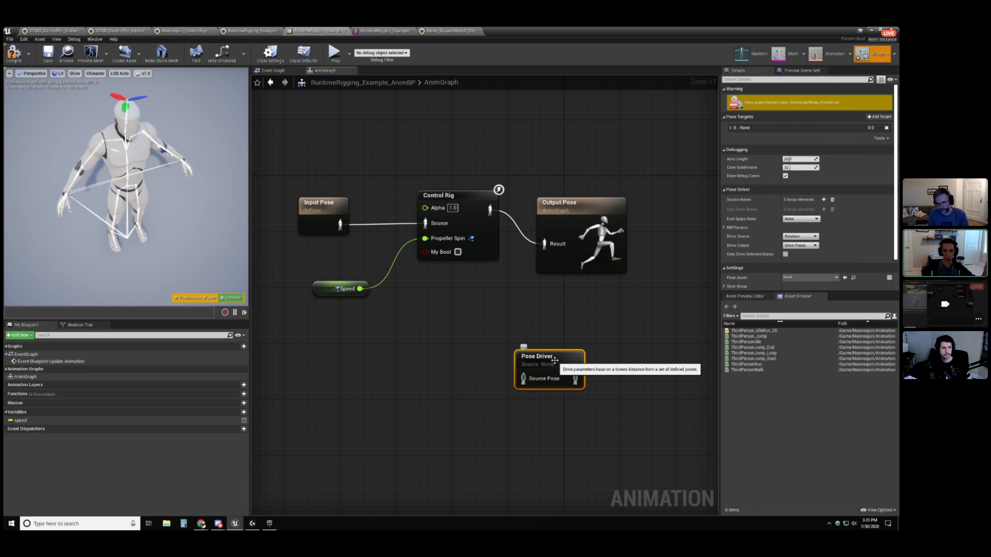
Connect the Control Rig node's pose output to the Source Pose input of the Pose Driver node.
double_click(487, 209)
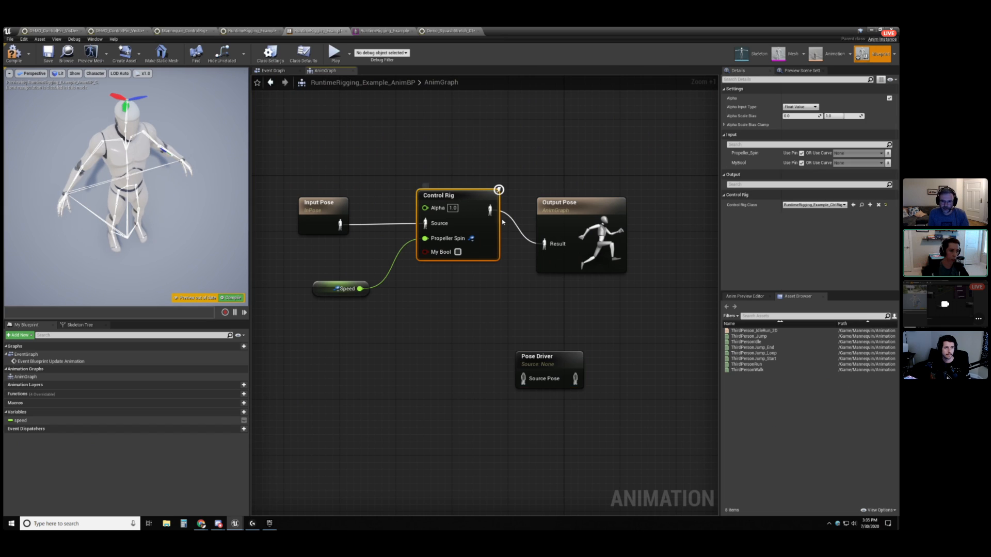
click(306, 30)
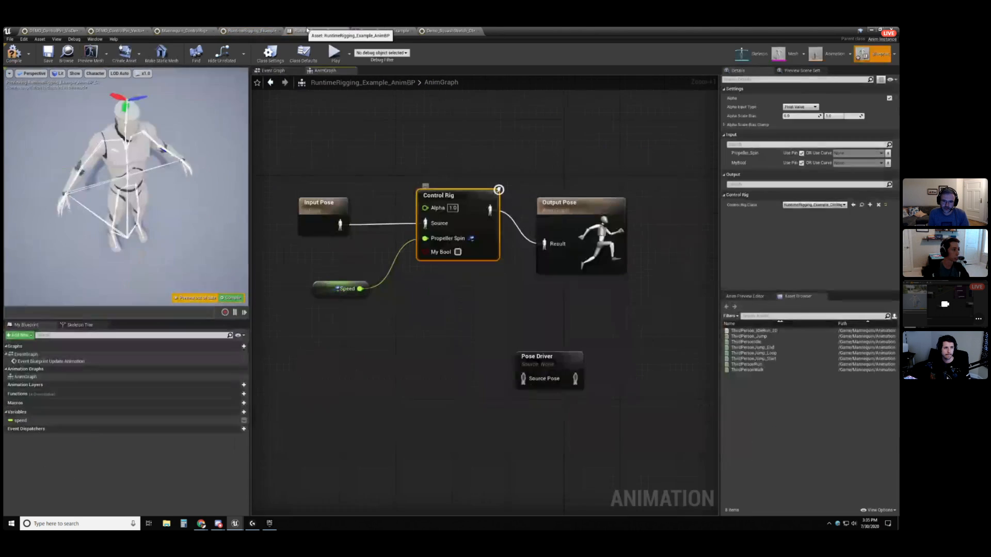
drag(488, 212, 523, 378)
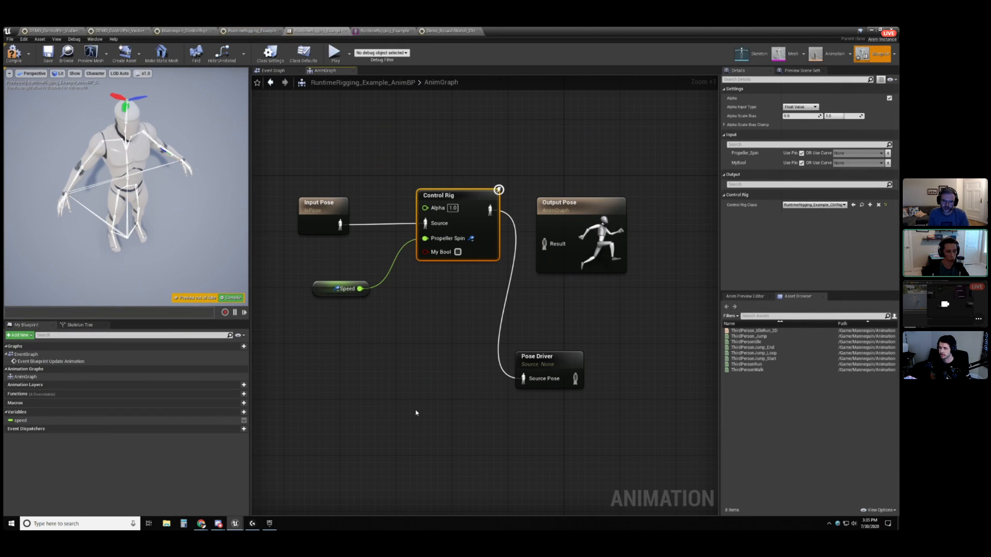
click(535, 357)
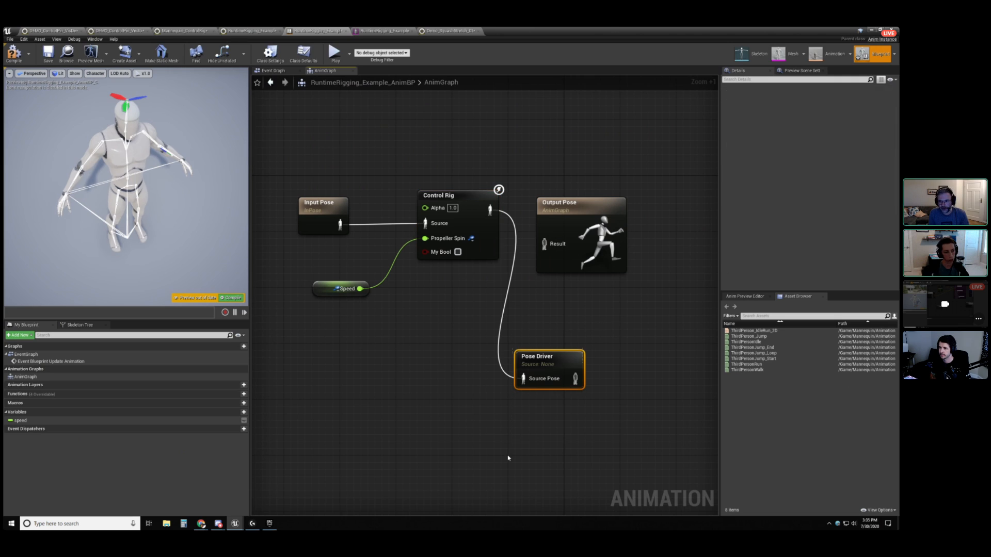
click(483, 412)
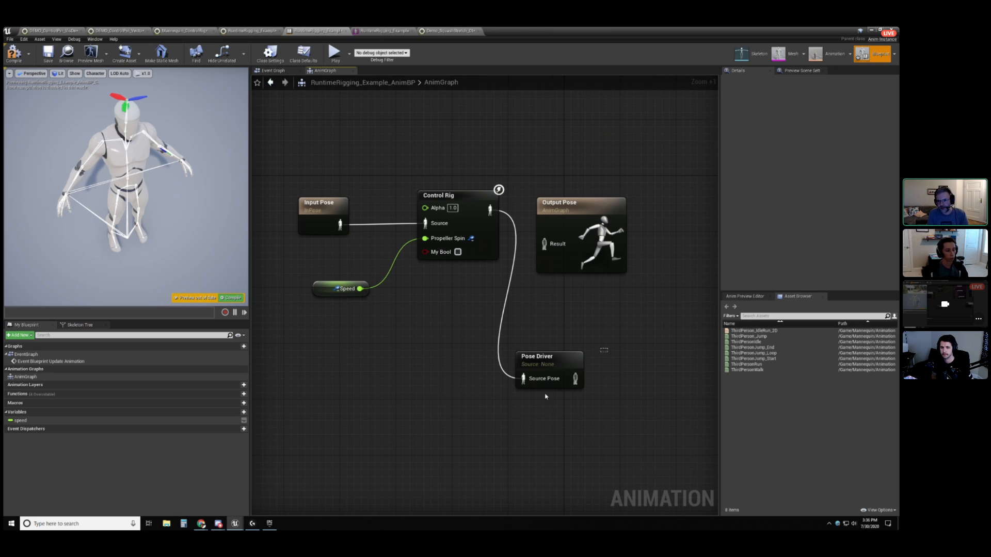
Delete the Pose Driver node and reconnect the Control Rig node's pose output to the Result input of Output Pose.
click(547, 370)
key(Delete)
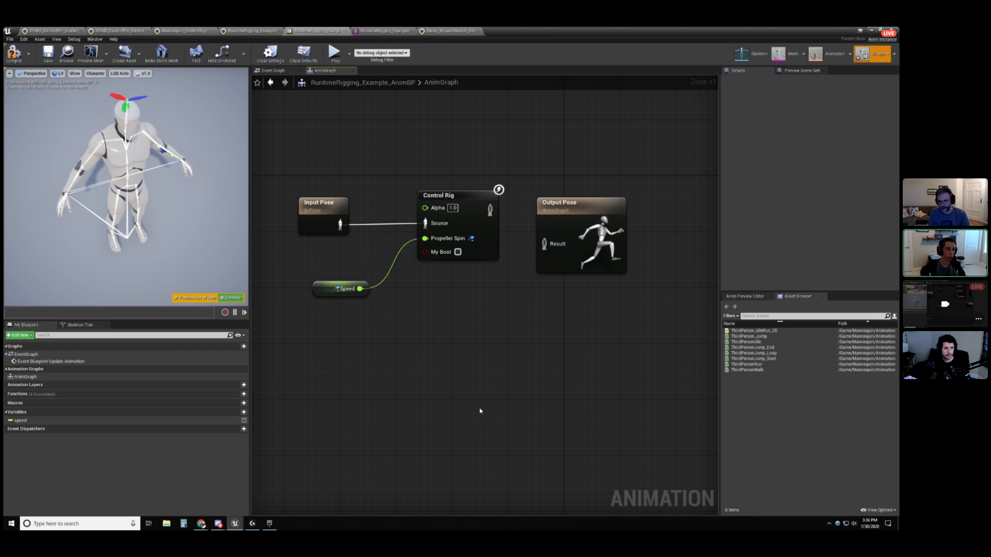
click(472, 195)
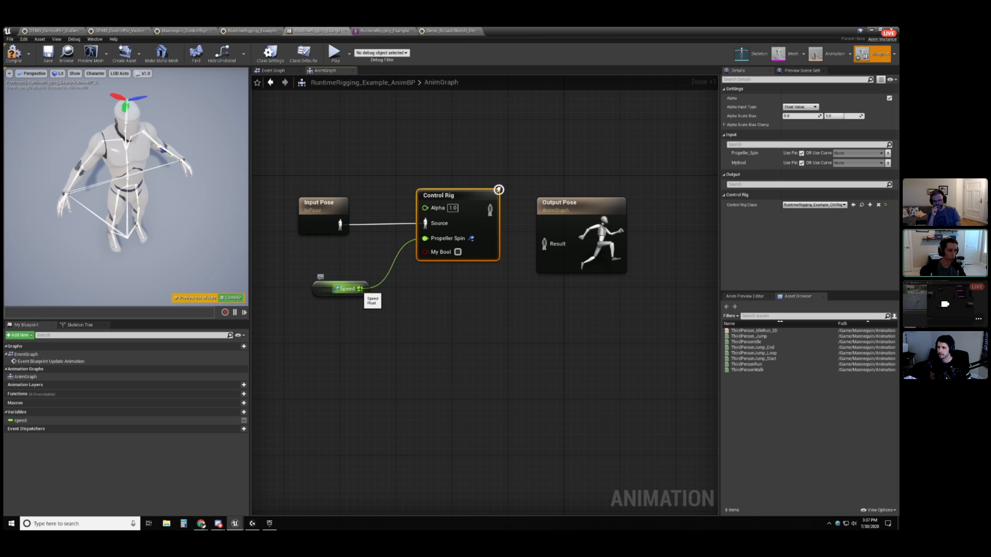
drag(431, 209, 394, 149)
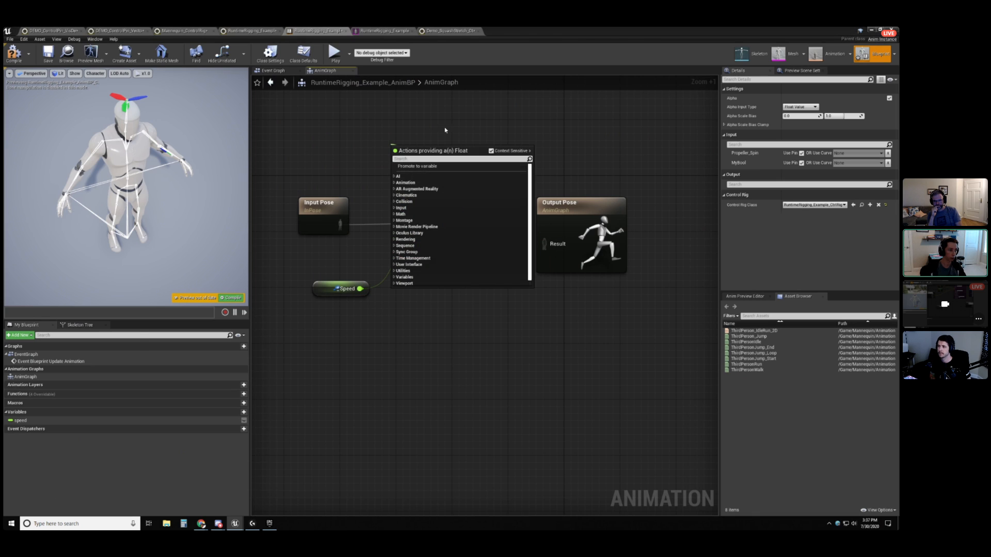
click(396, 133)
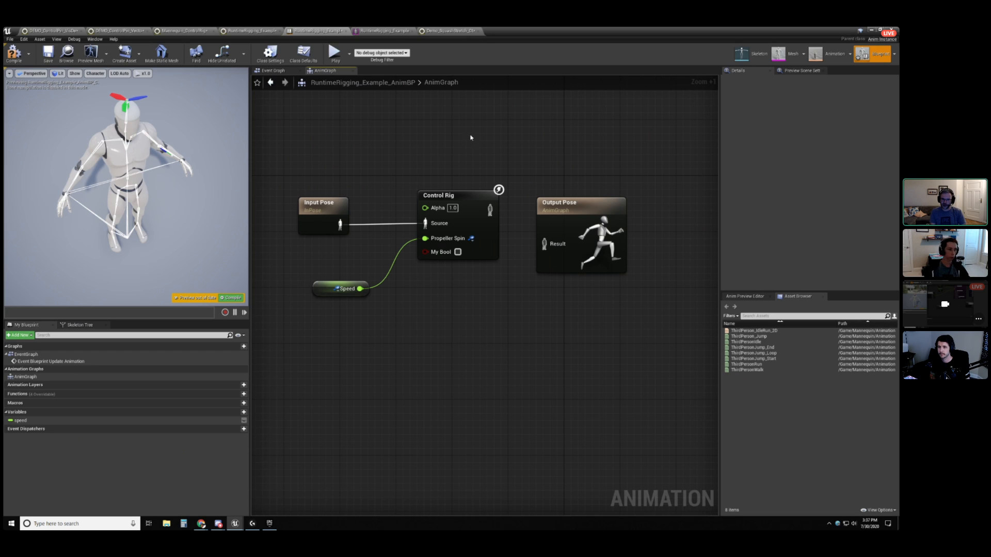
click(468, 199)
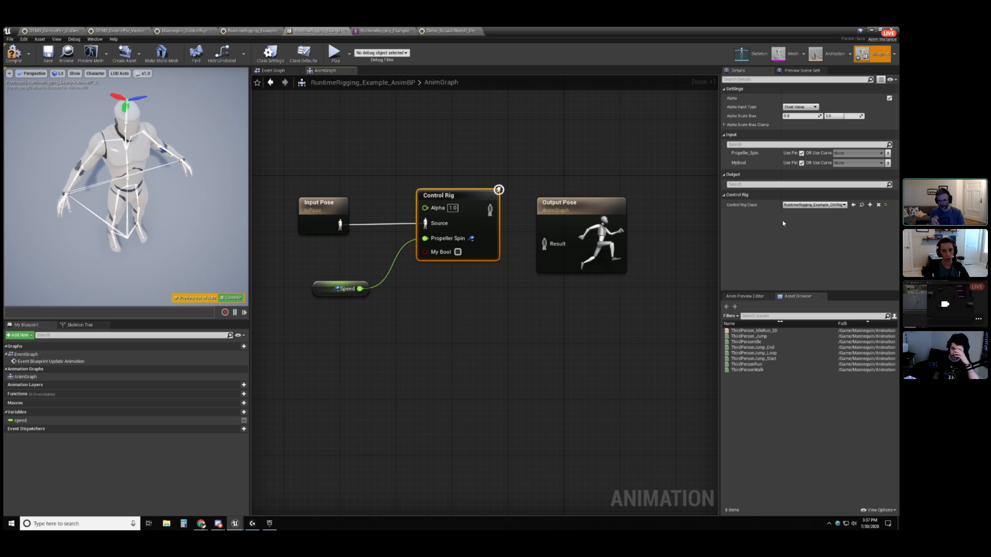
drag(489, 209, 544, 243)
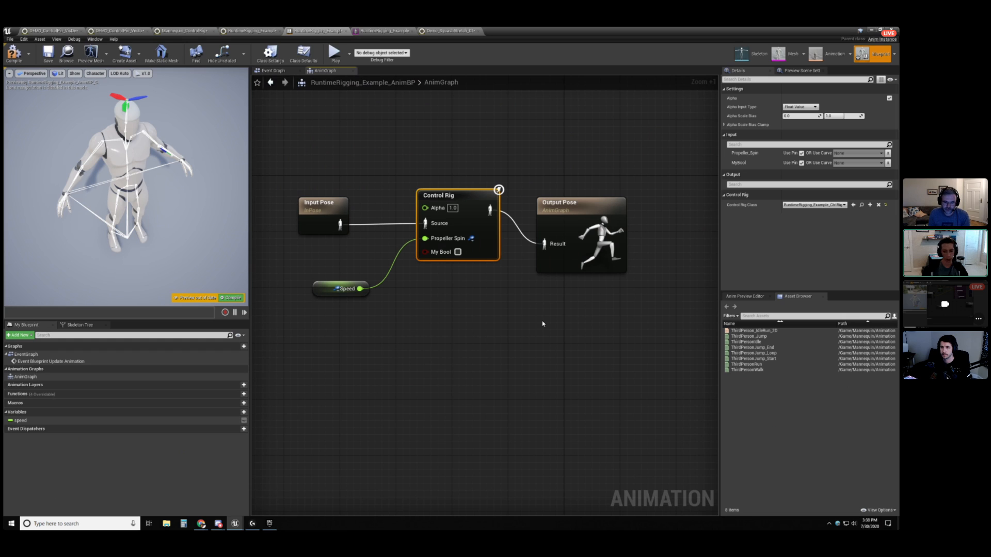
Switch to the Demo_SquashStretch_CtrlRig graph and shrink its editor window to uncover the level and Sequencer.
click(448, 31)
right_drag(473, 206, 558, 325)
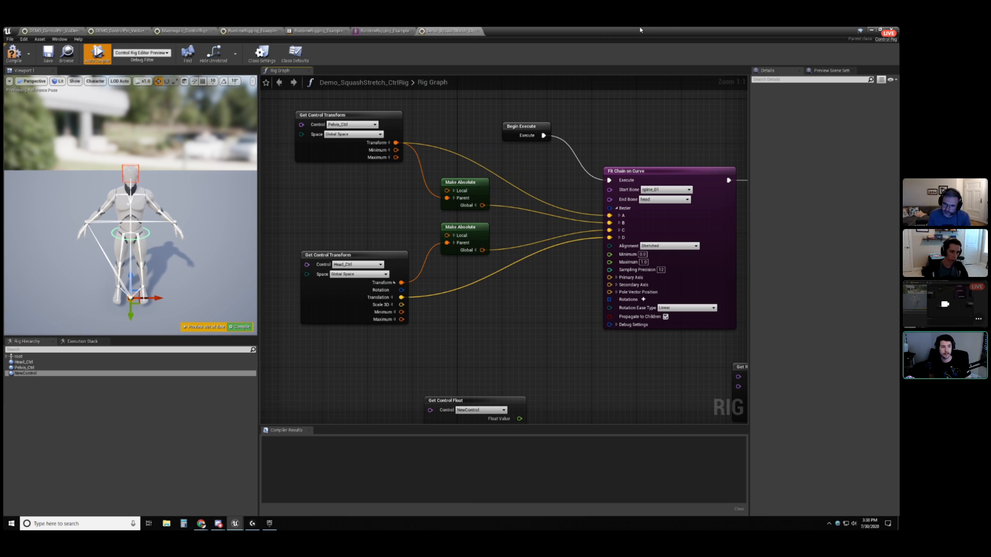
double_click(607, 35)
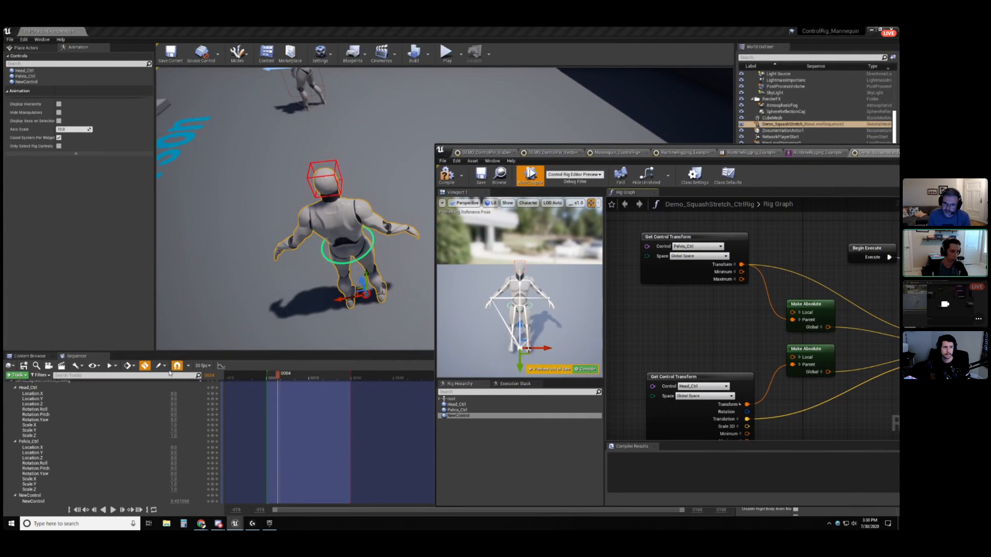
click(119, 376)
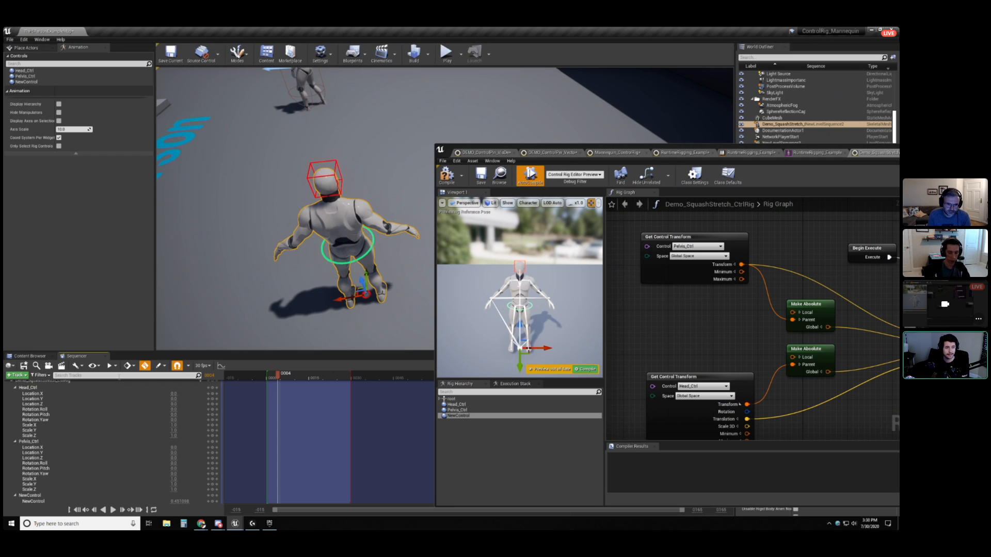
text(ctrl)
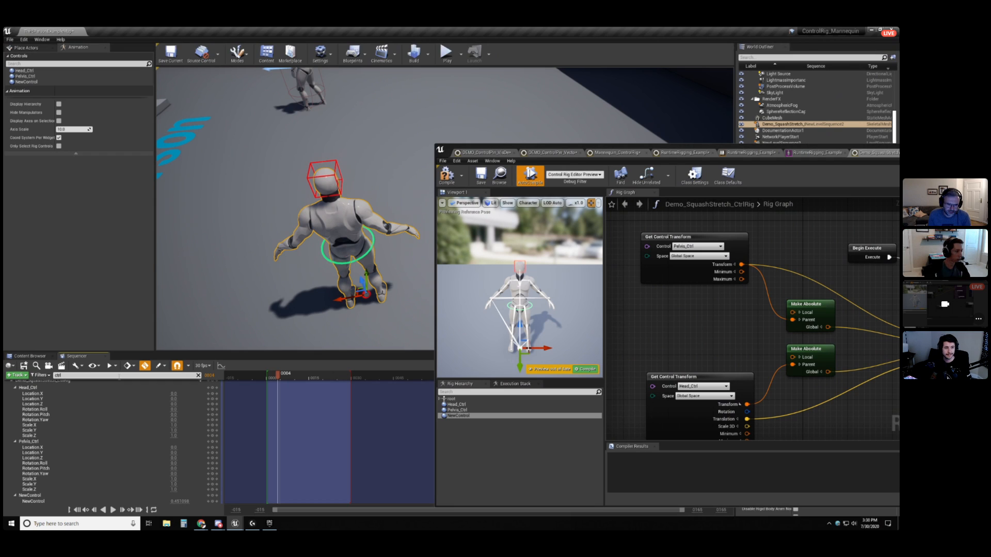
key(BackSpace)
key(BackSpace)
key(BackSpace)
key(BackSpace)
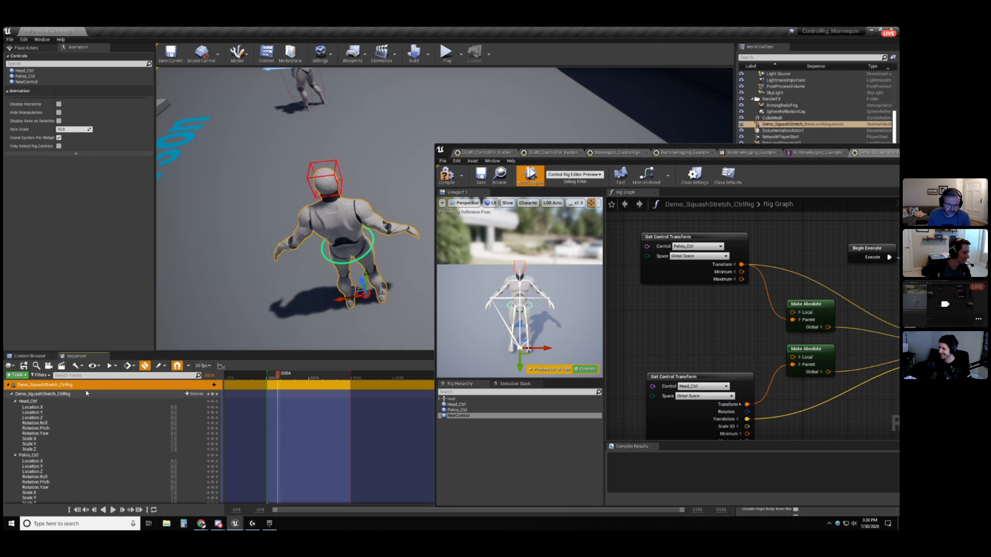
Delete the Demo_SquashStretch_CtrlRig track from Sequencer and move the Control Rig editor window over the level viewport.
key(Delete)
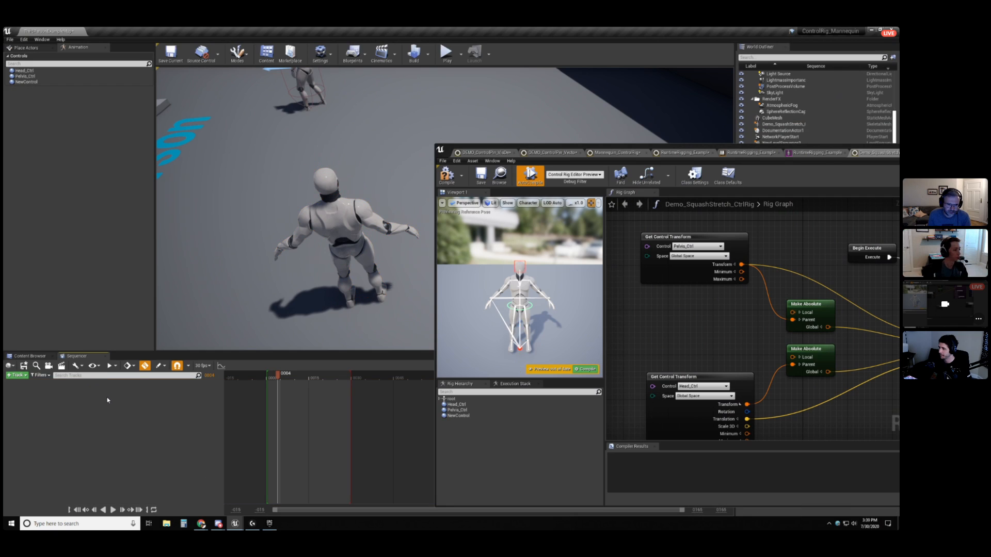
click(81, 376)
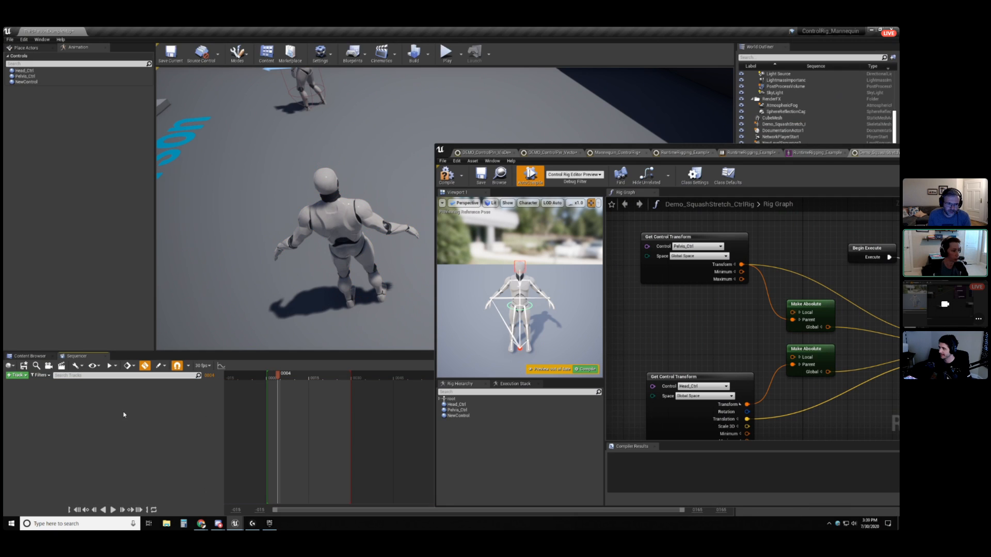
click(41, 375)
click(157, 413)
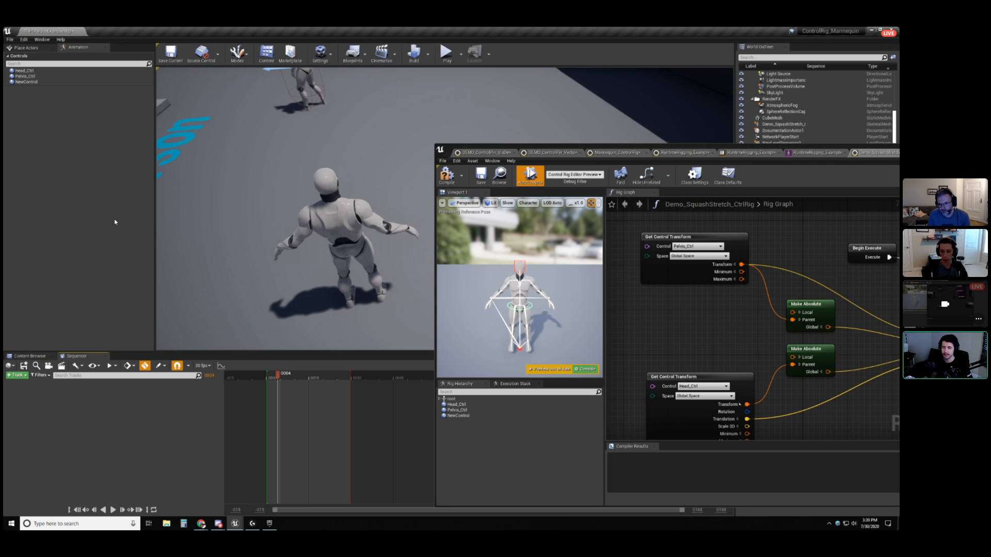
drag(954, 150, 675, 84)
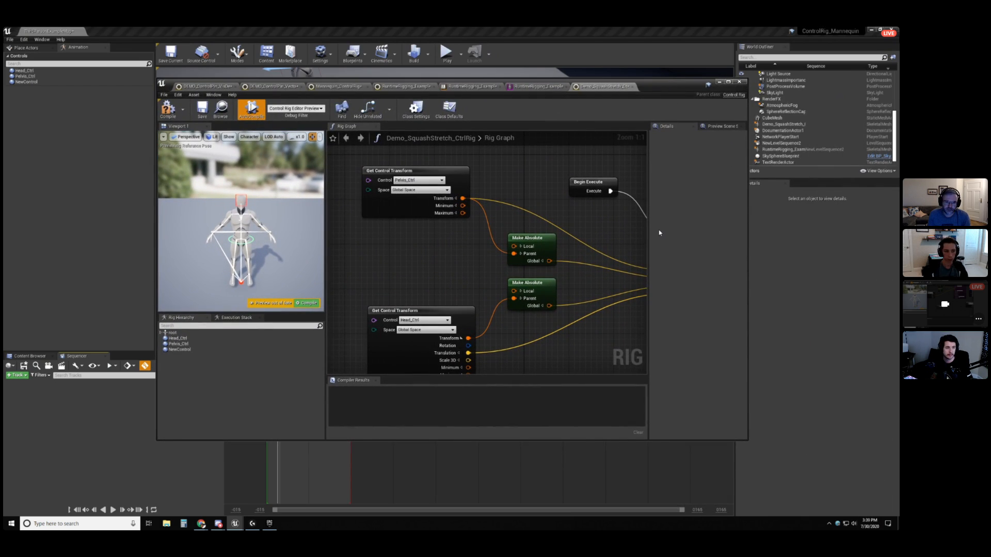